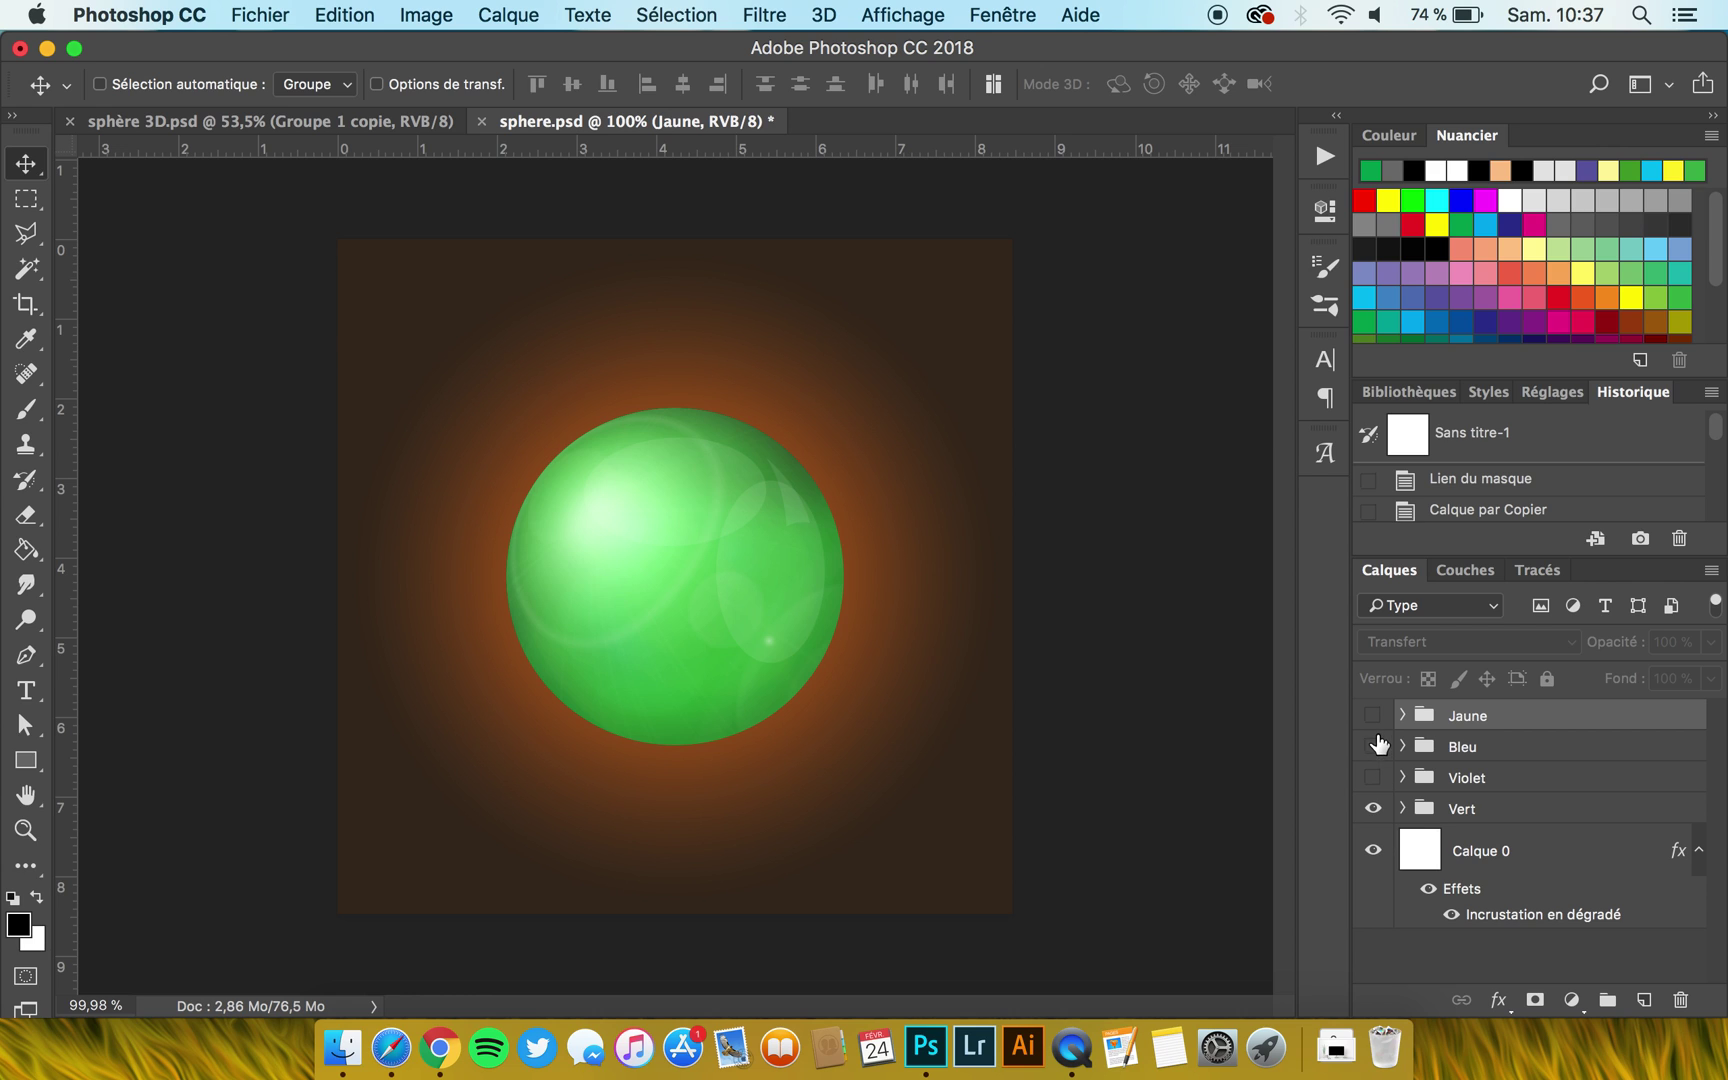
# Create a new 1000 x 1000 pixel document at 300 pixels per inch, in 8-bit RGB with a white background.
pyautogui.click(262, 14)
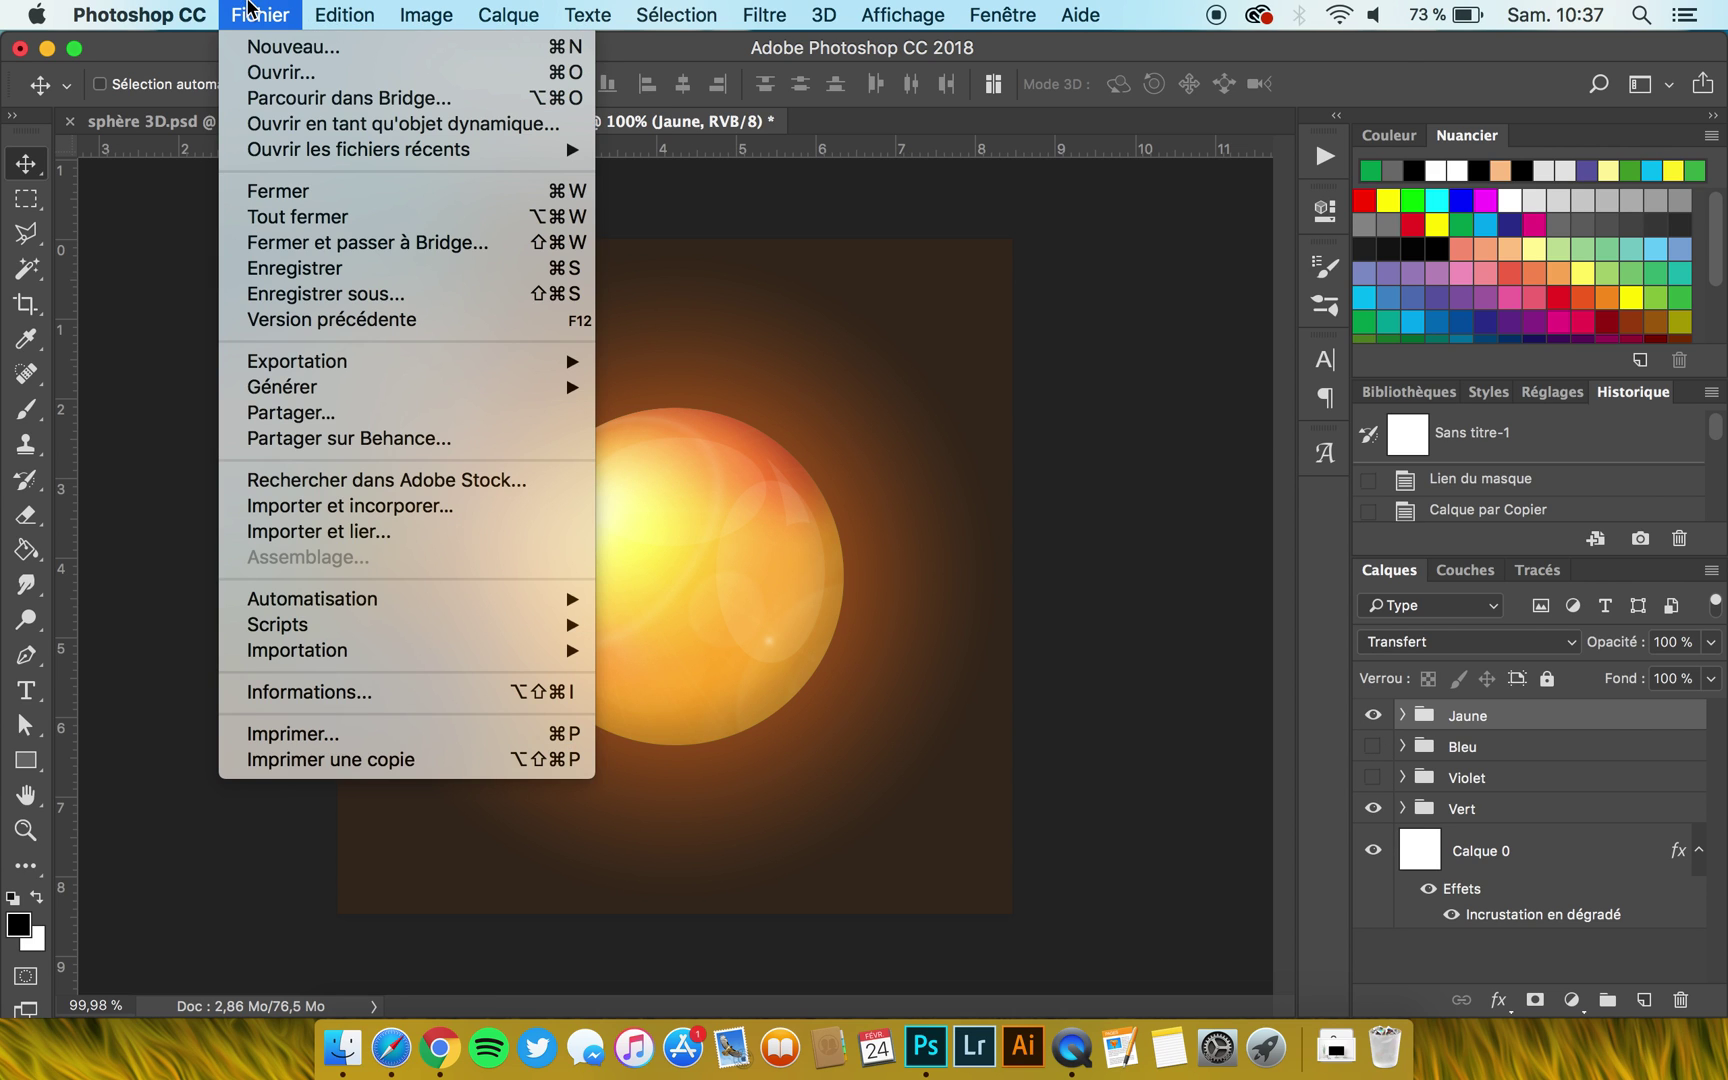
pyautogui.click(275, 50)
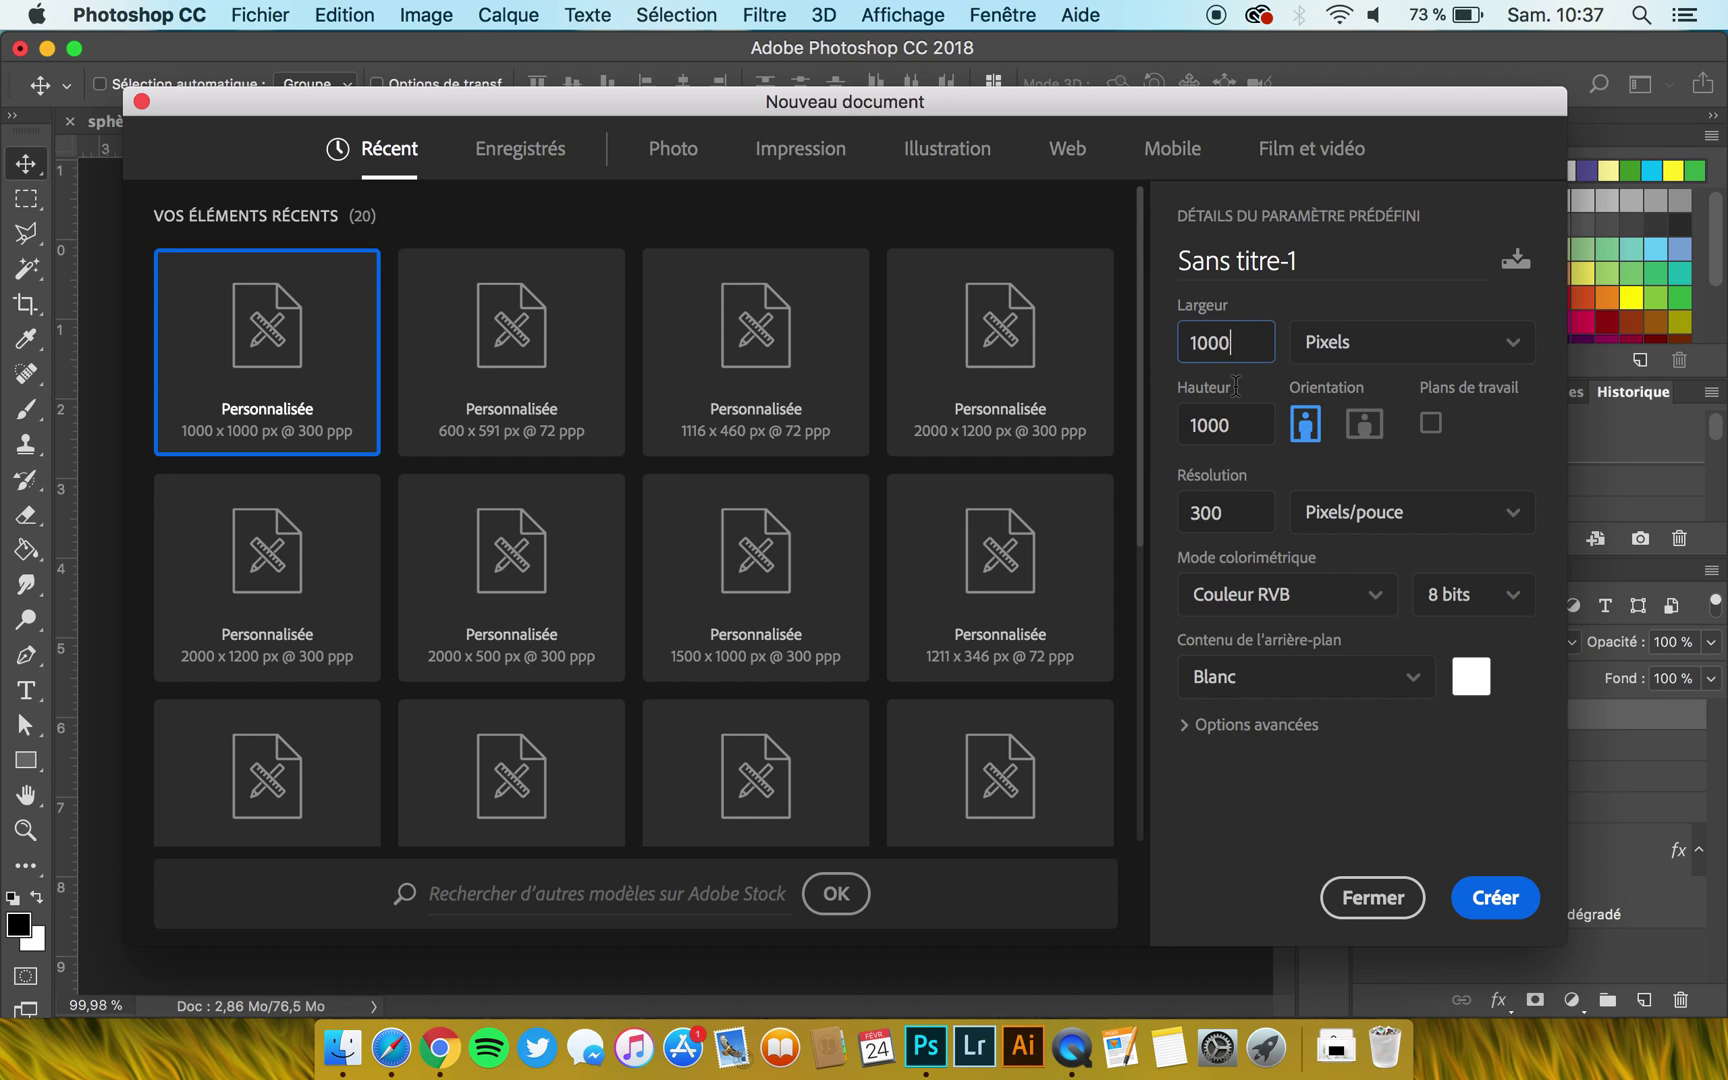
pyautogui.press('Tab')
pyautogui.press('Tab')
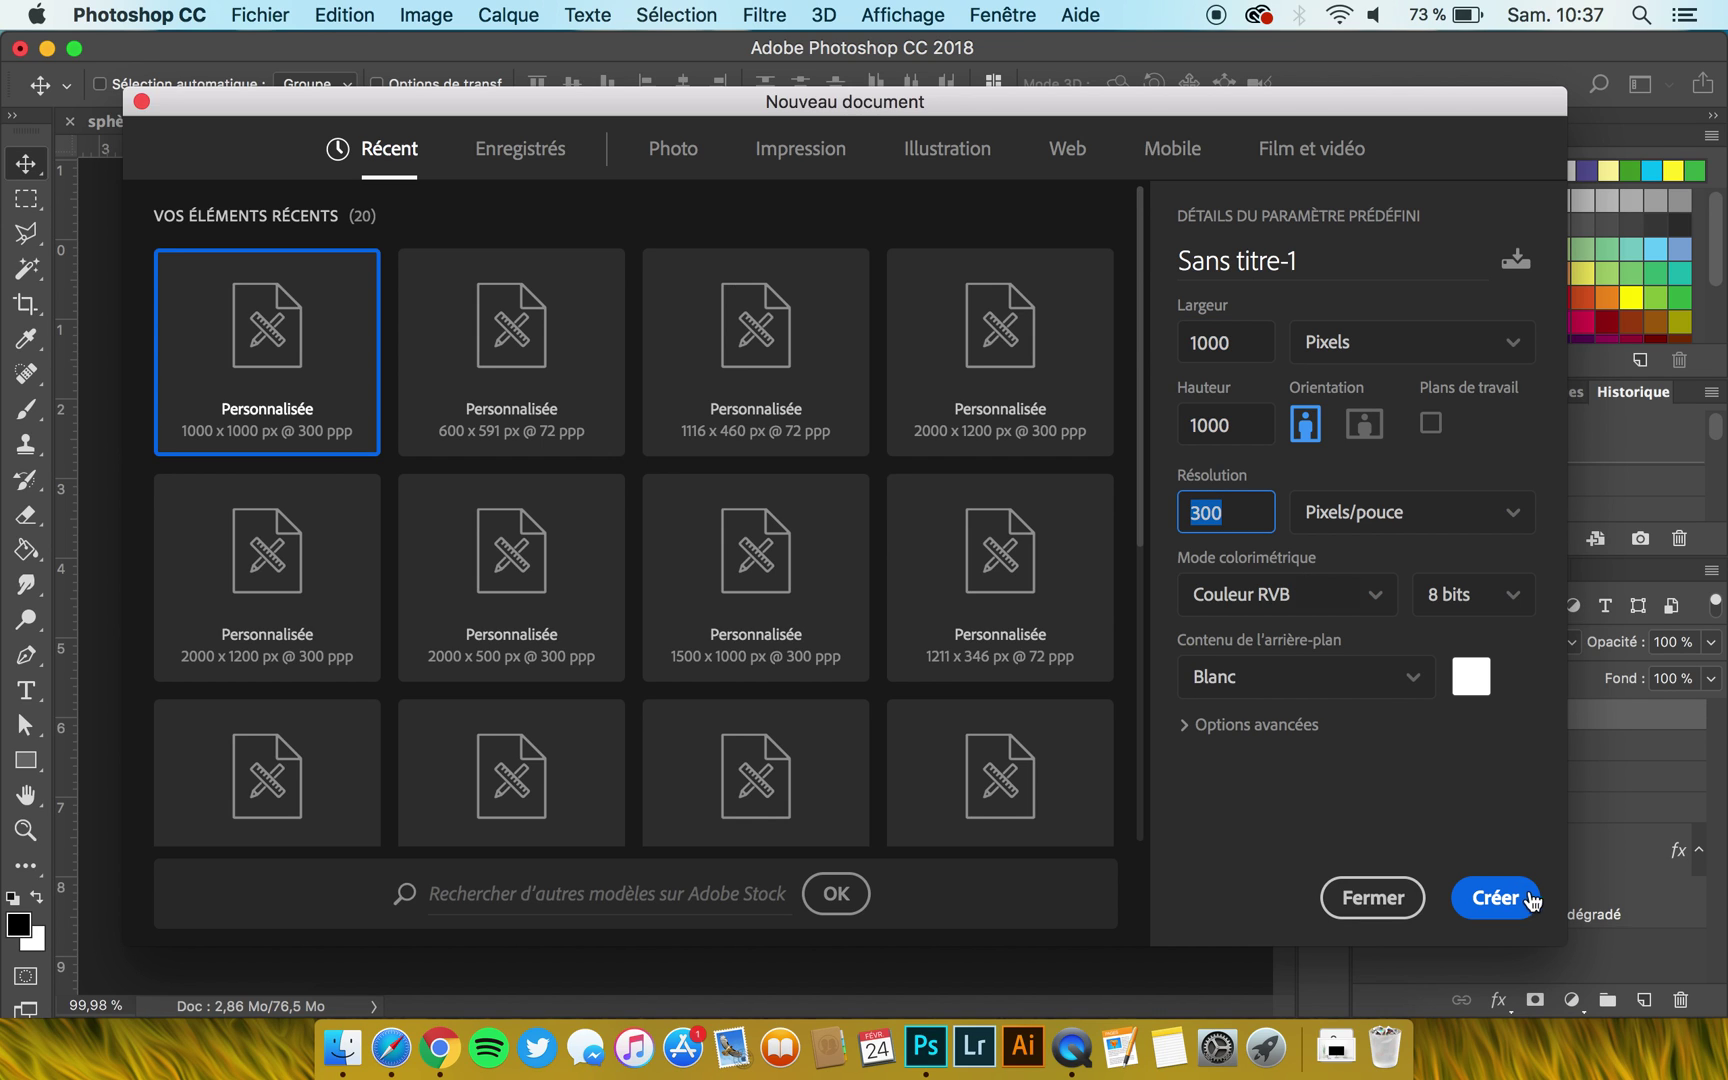
pyautogui.click(1514, 905)
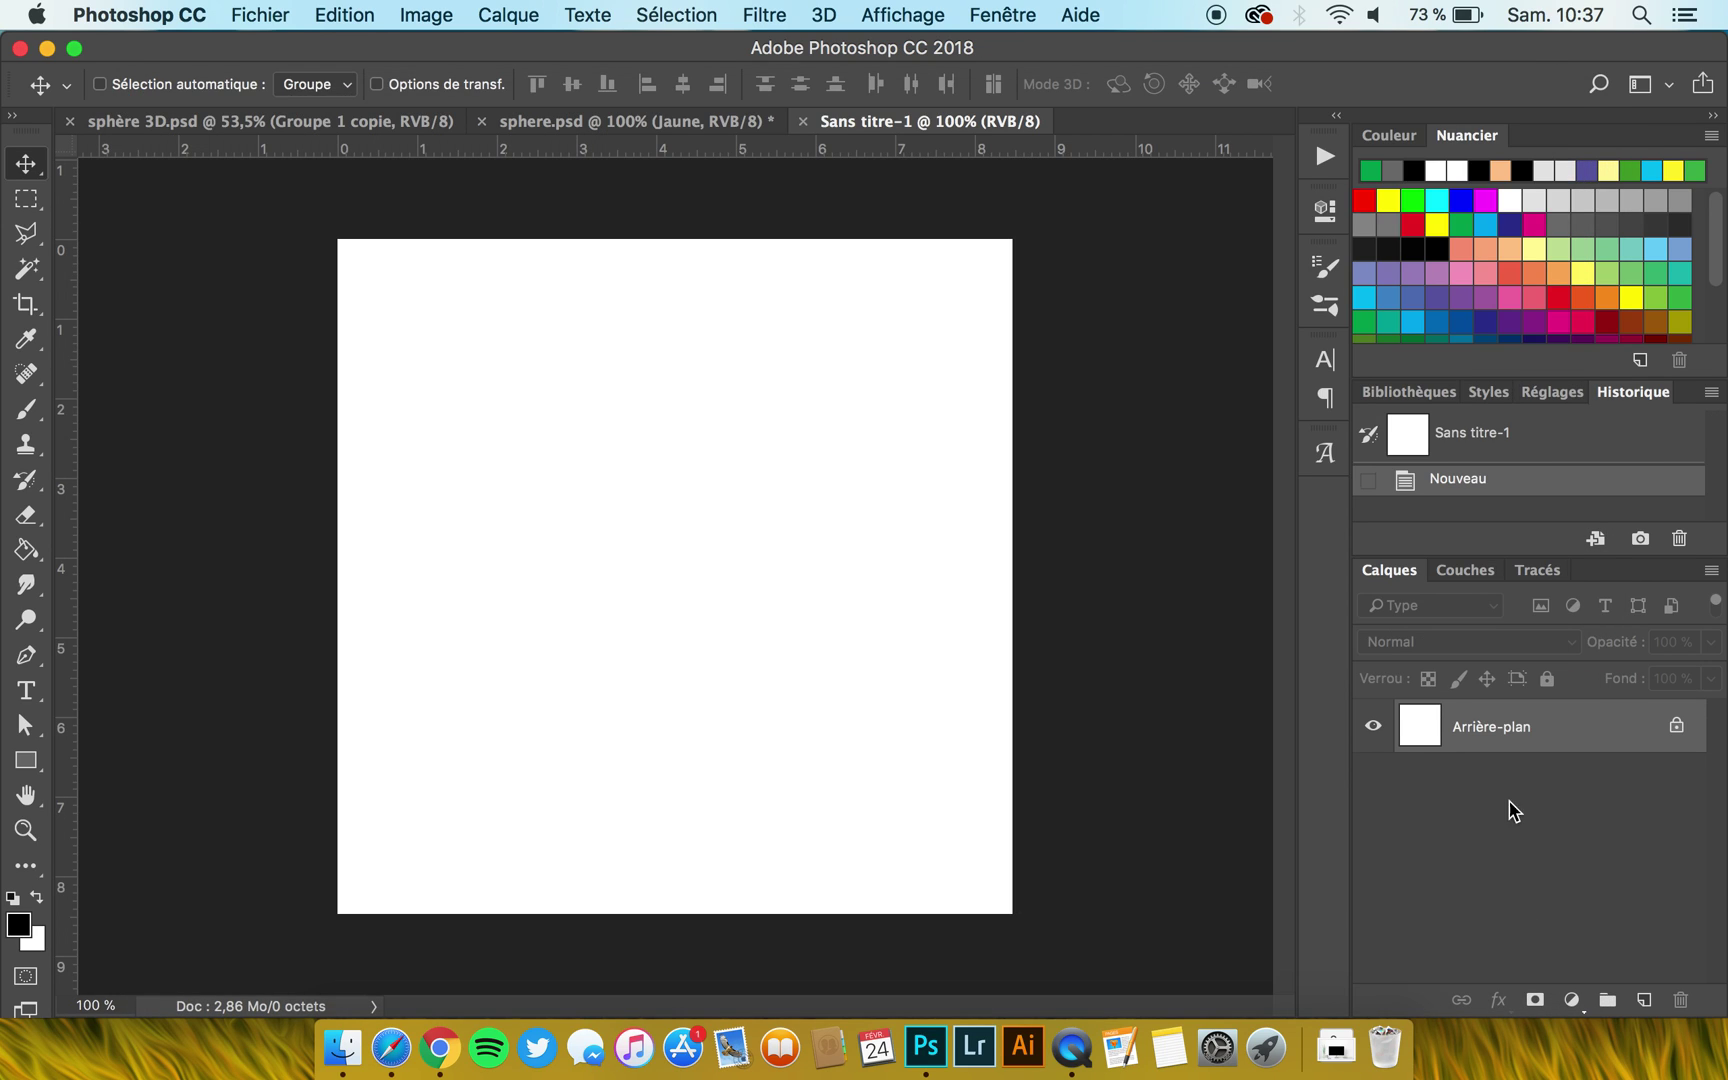
# Convert the background into a regular layer and give it a radial, reversed Gradient Overlay with the dark brown to orange preset.
pyautogui.doubleClick(1515, 735)
pyautogui.press('Return')
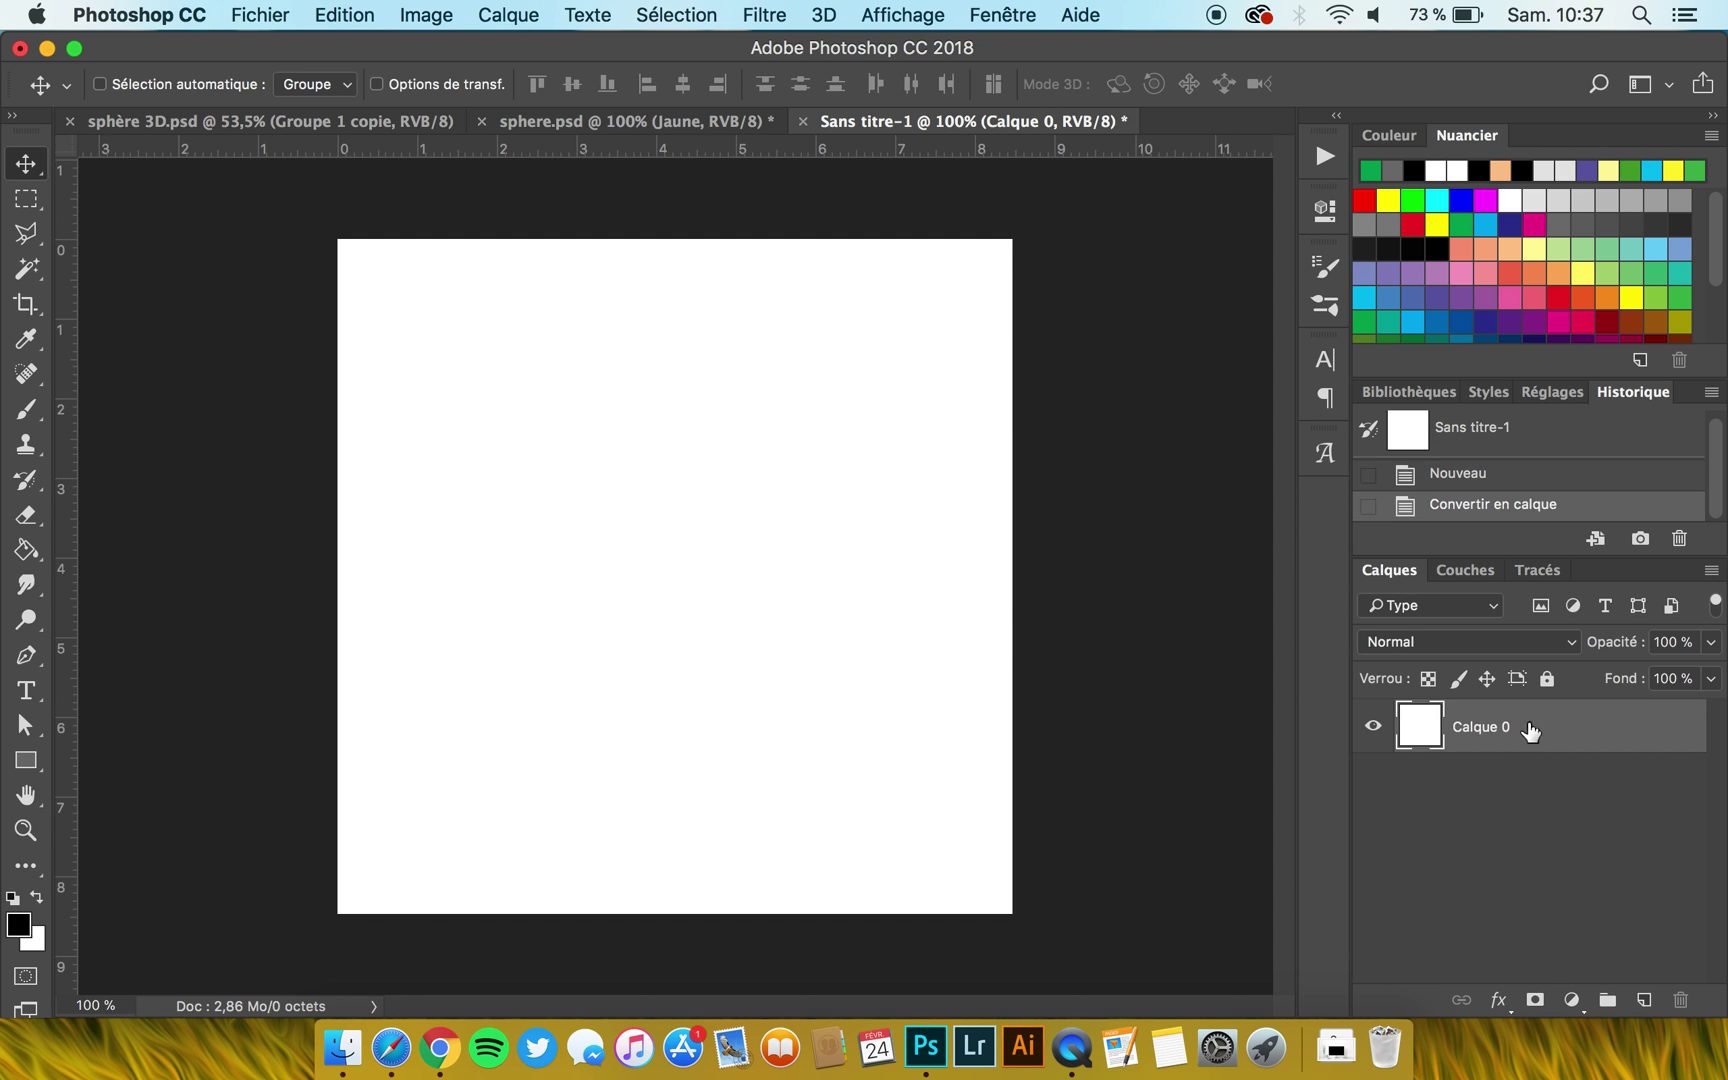
pyautogui.click(1505, 1000)
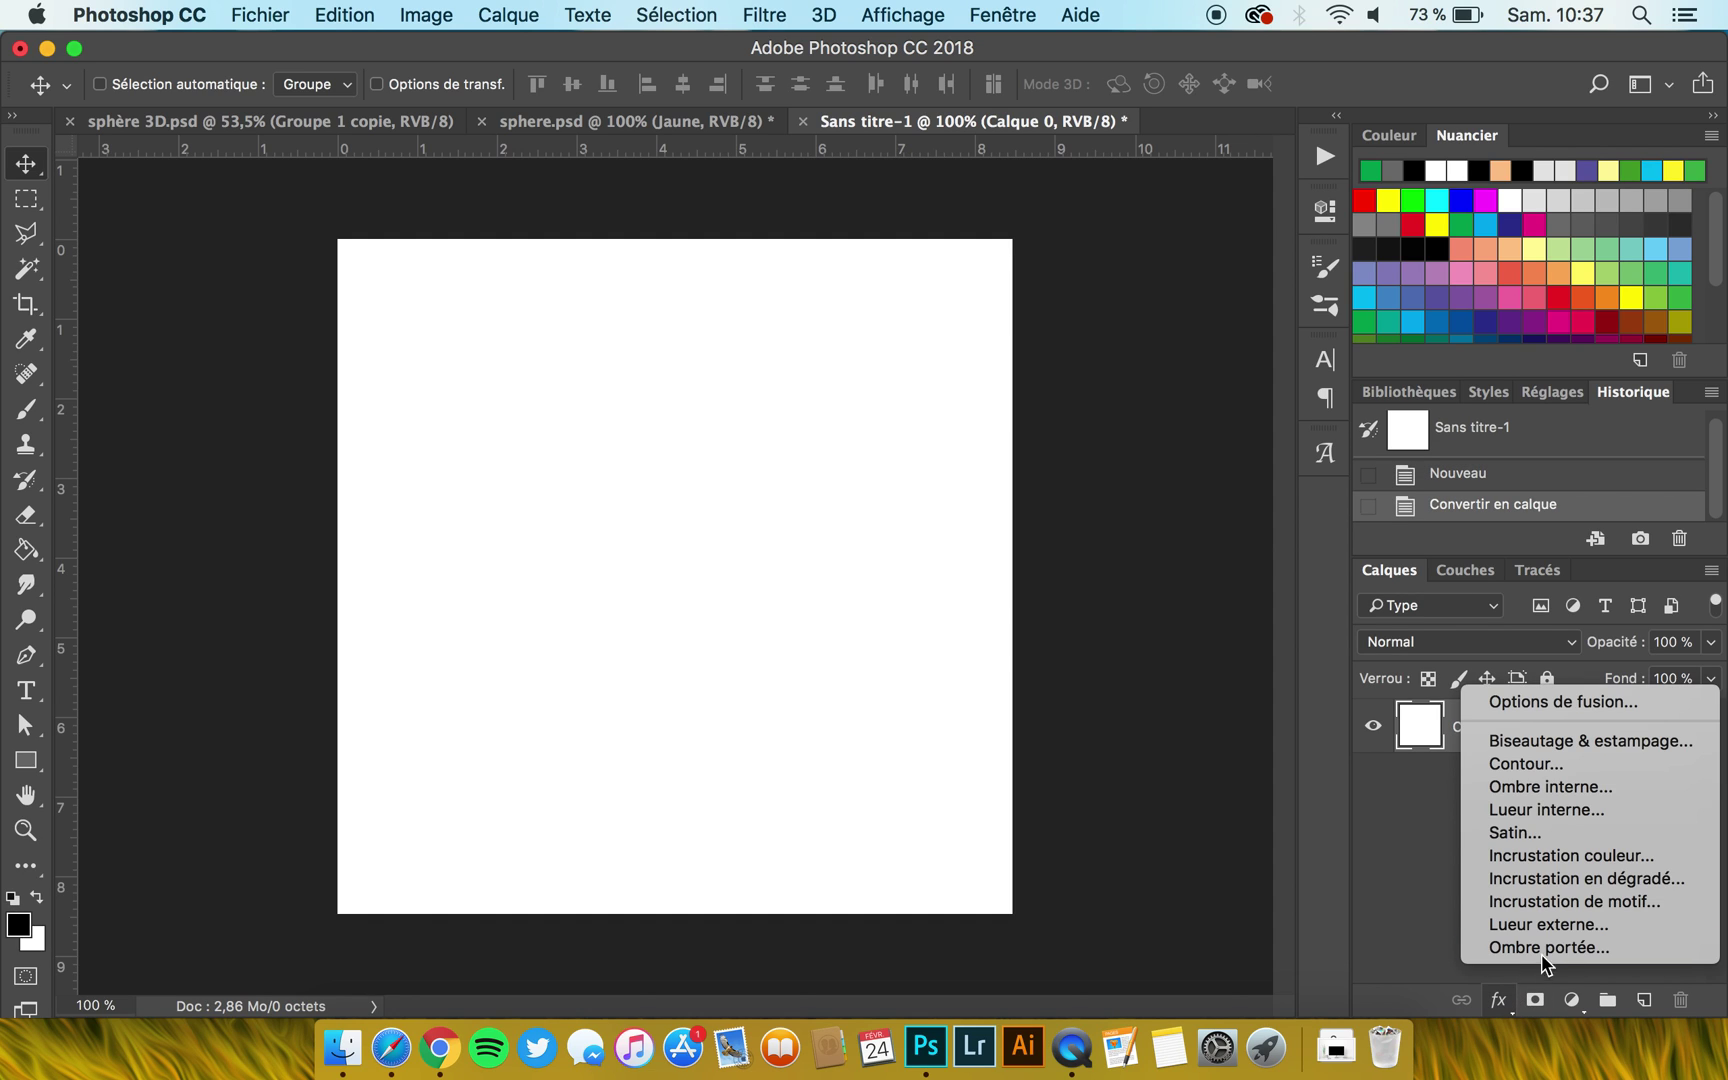
pyautogui.click(1565, 880)
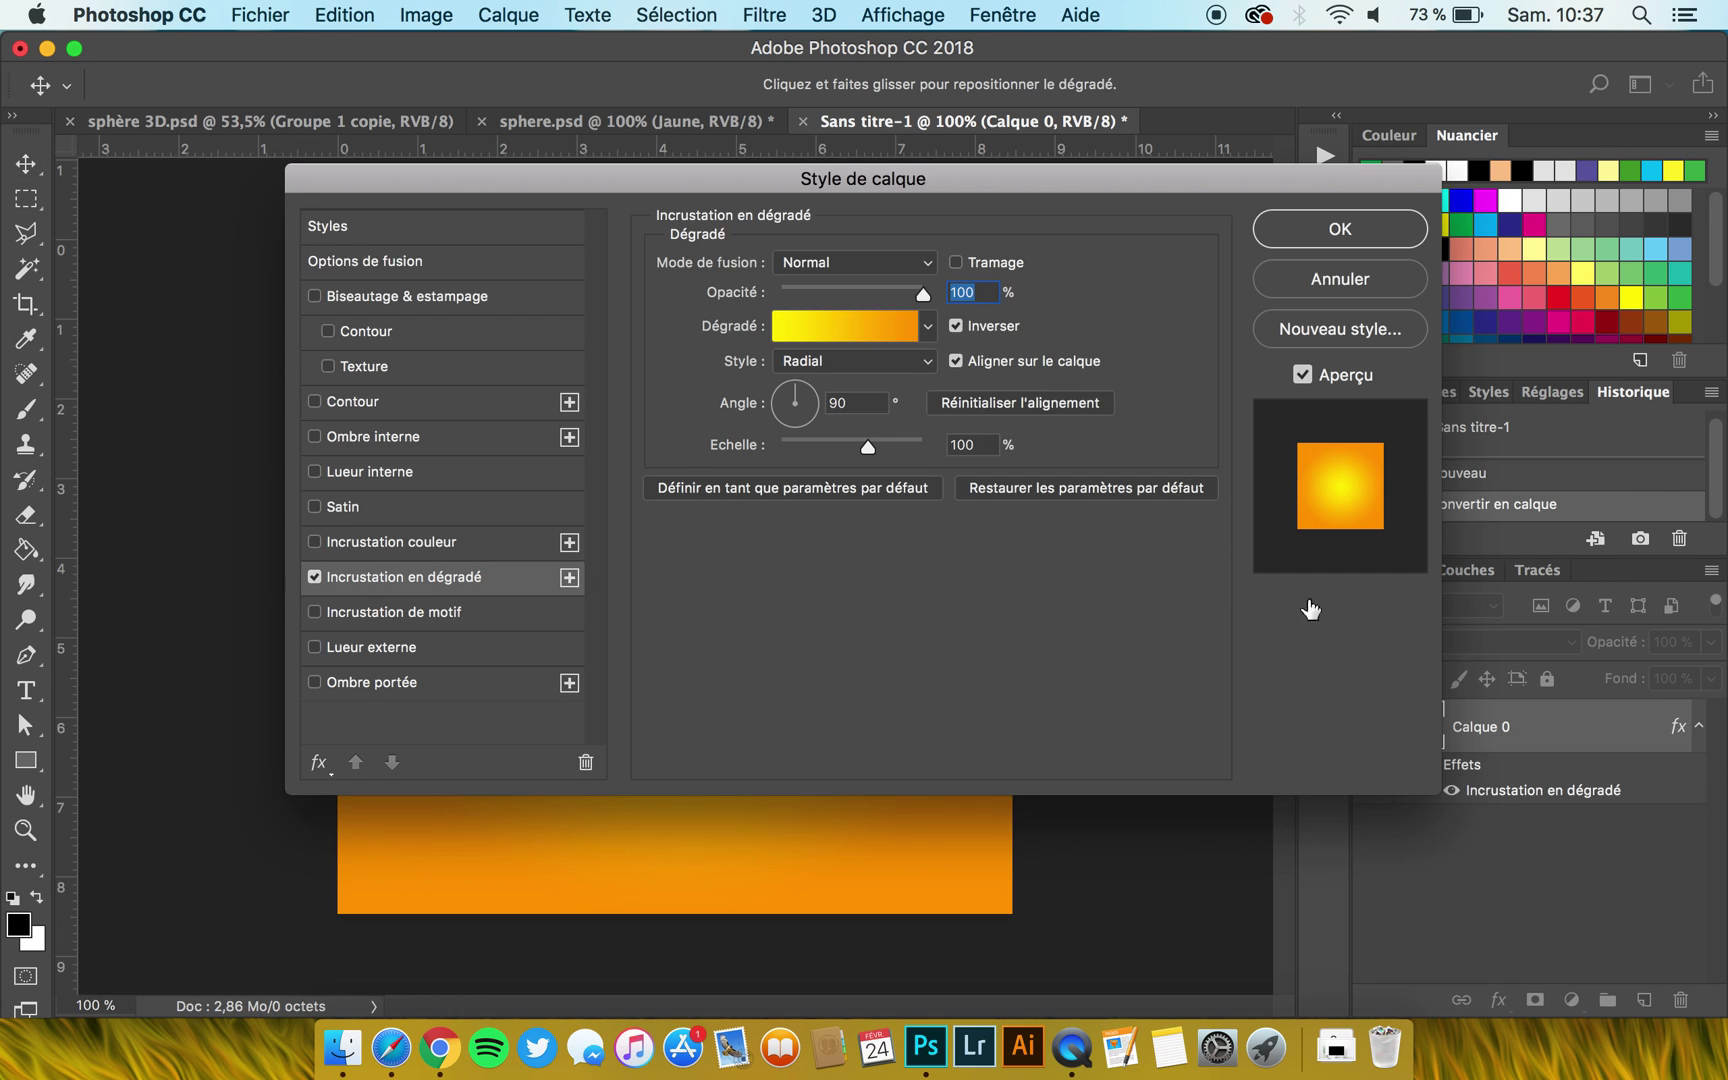
pyautogui.click(903, 330)
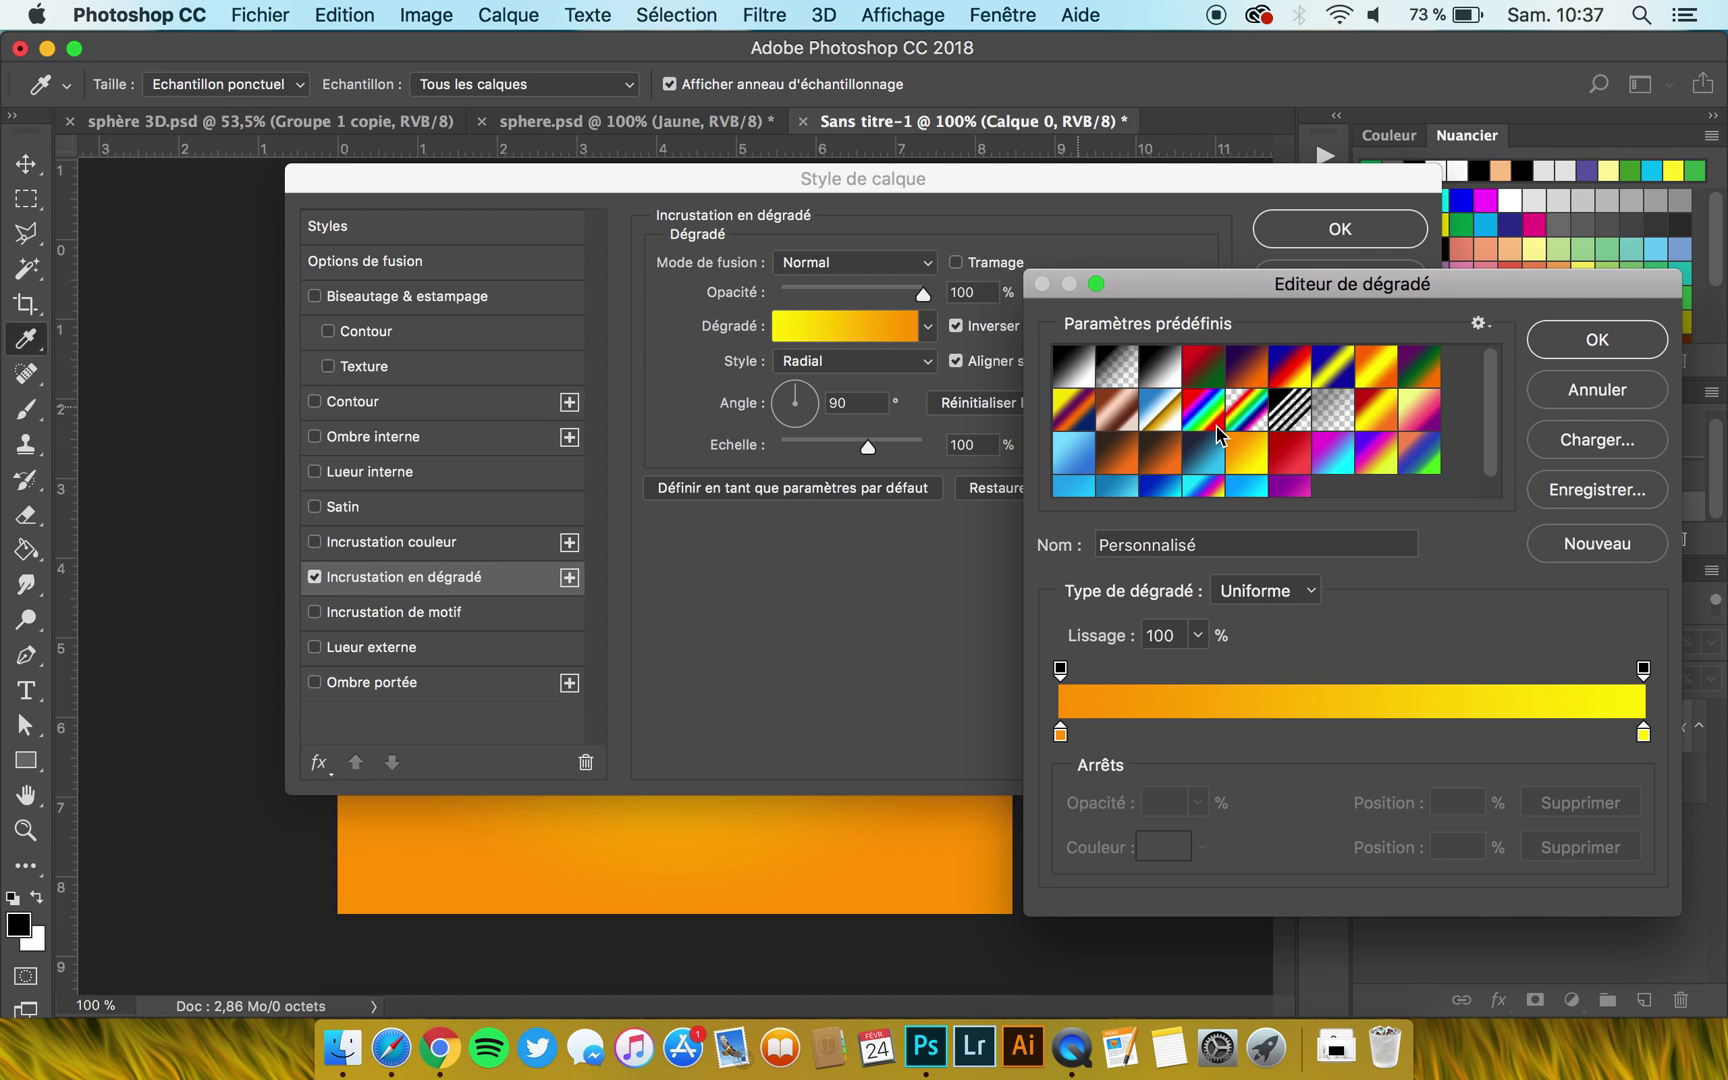
pyautogui.click(1162, 453)
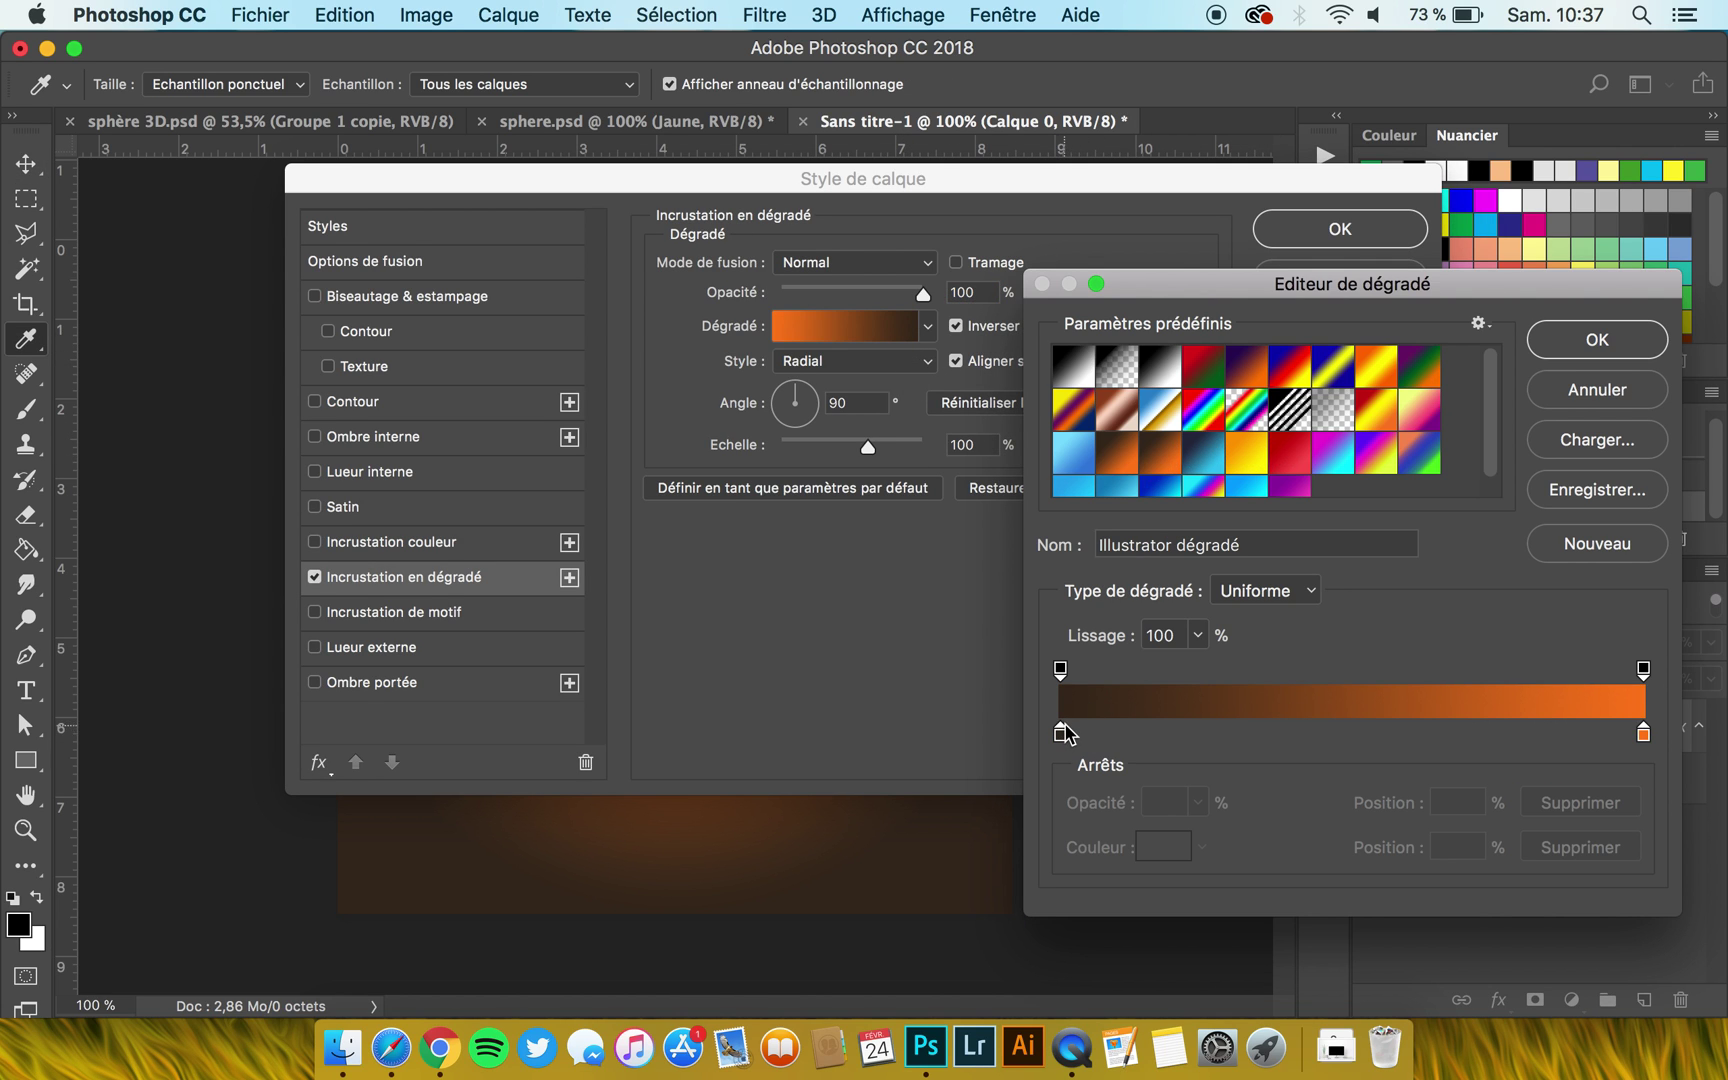
# Check that the gradient's end stops use 392a1d and ff7f18, and apply the overlay to the background layer.
pyautogui.doubleClick(1060, 735)
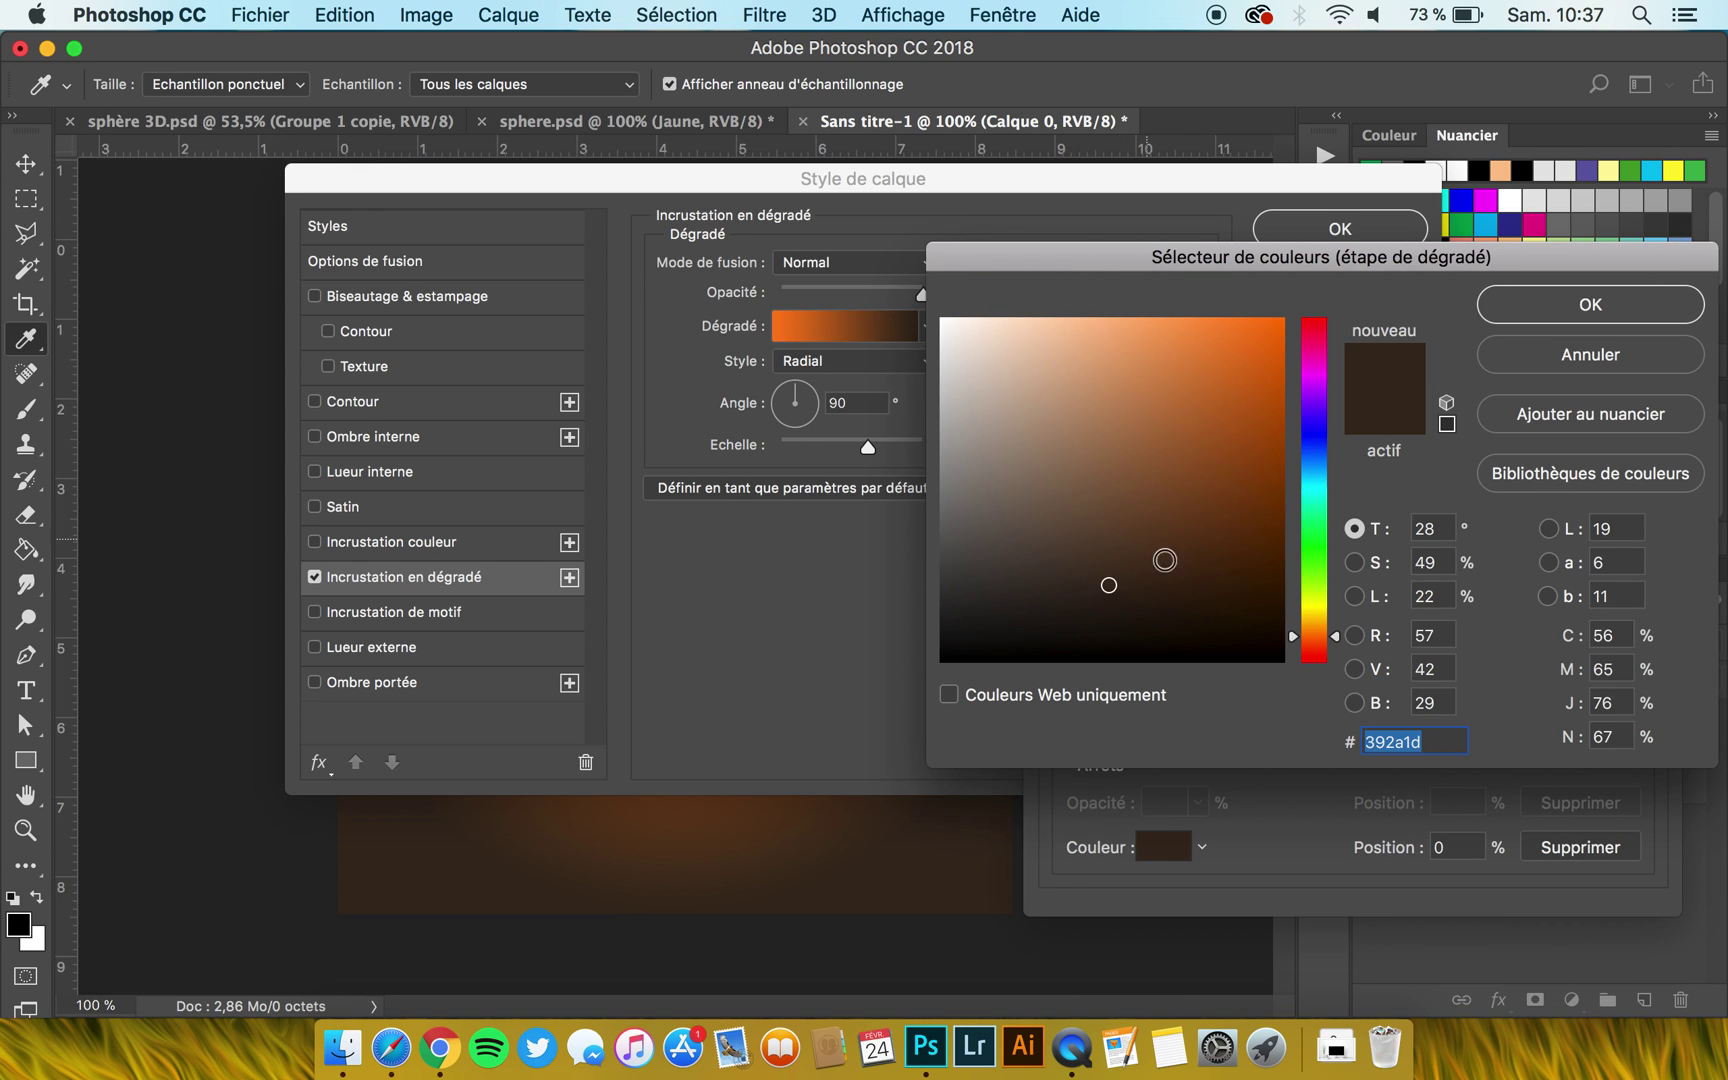
pyautogui.click(1603, 315)
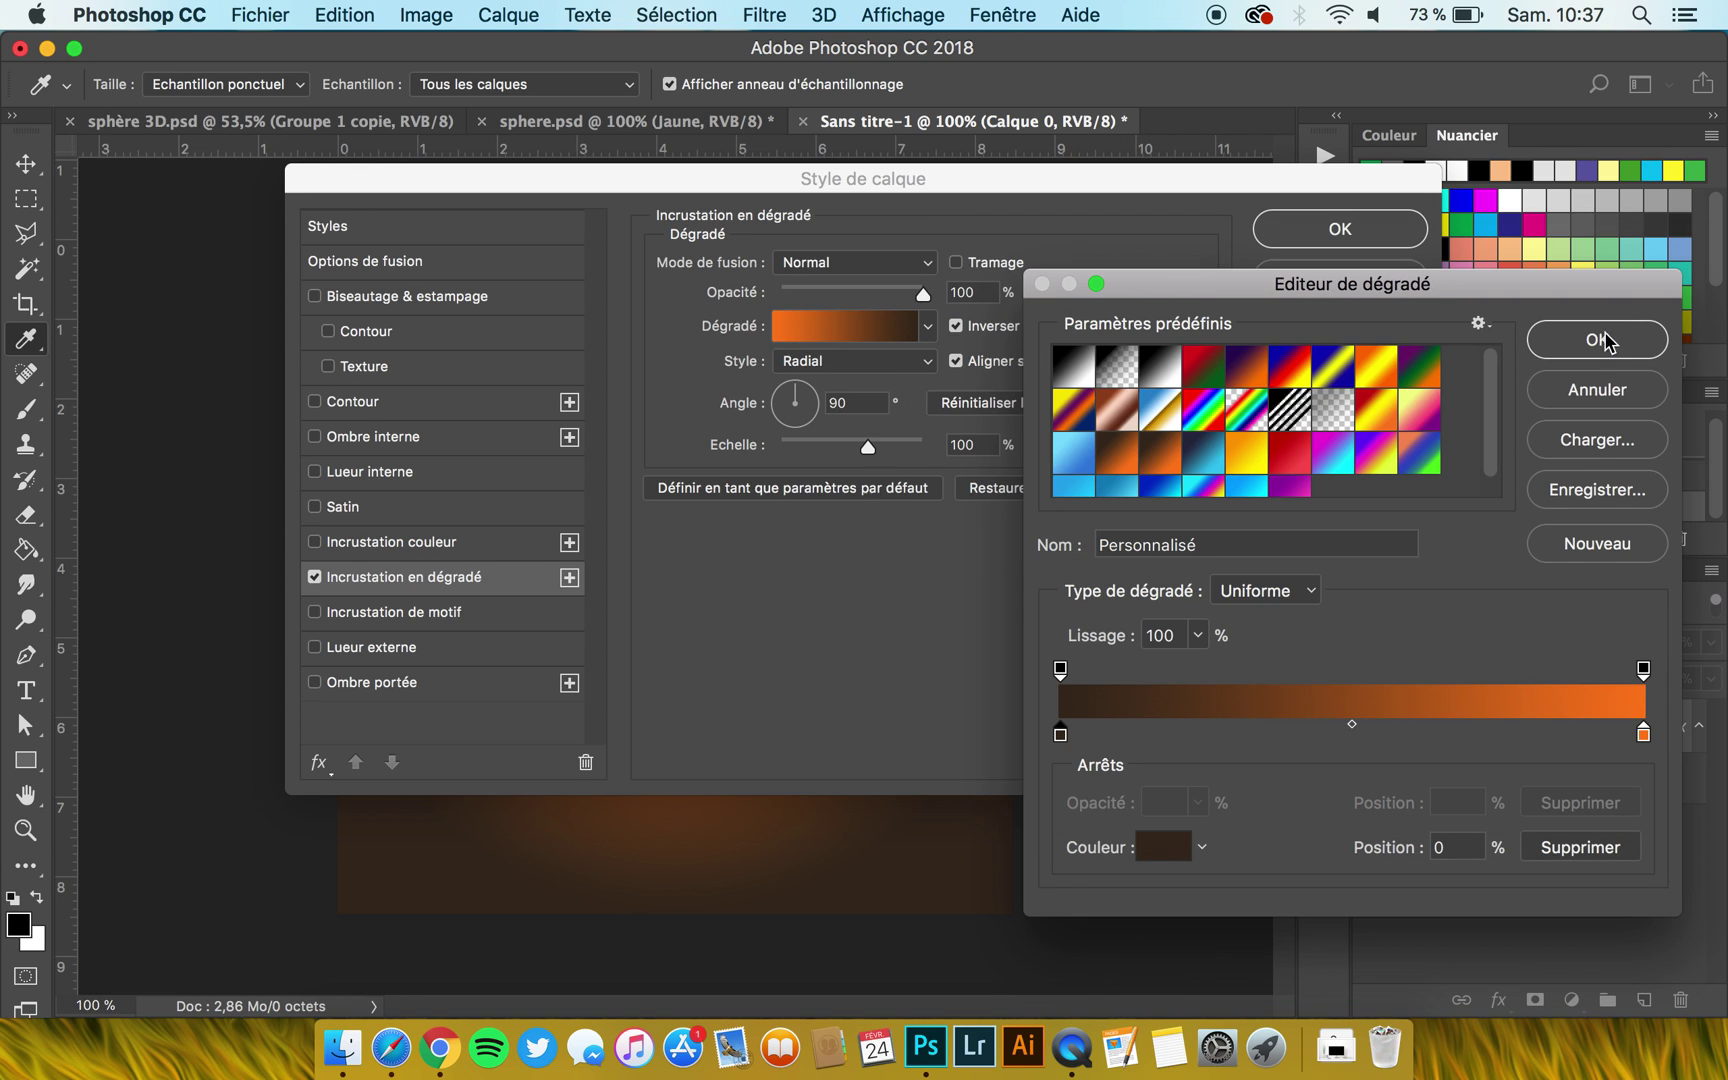
pyautogui.doubleClick(1643, 737)
pyautogui.click(1418, 741)
pyautogui.doubleClick(1426, 741)
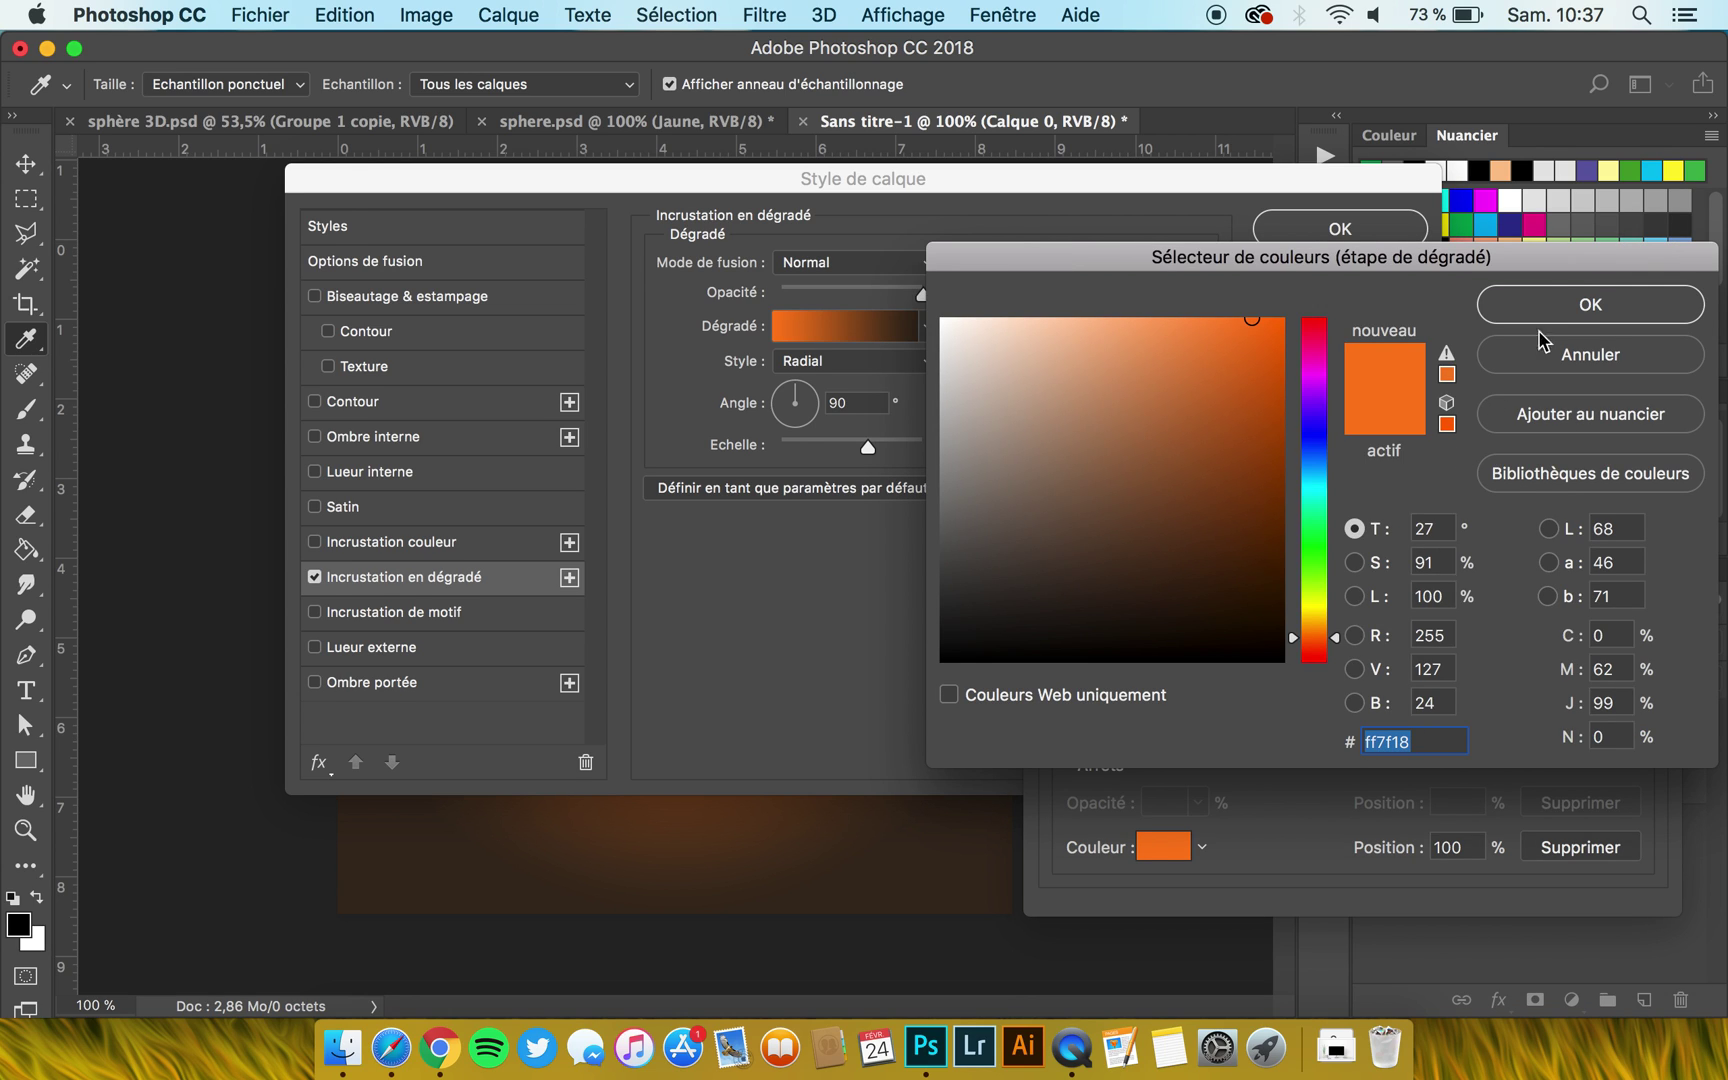
pyautogui.click(1575, 313)
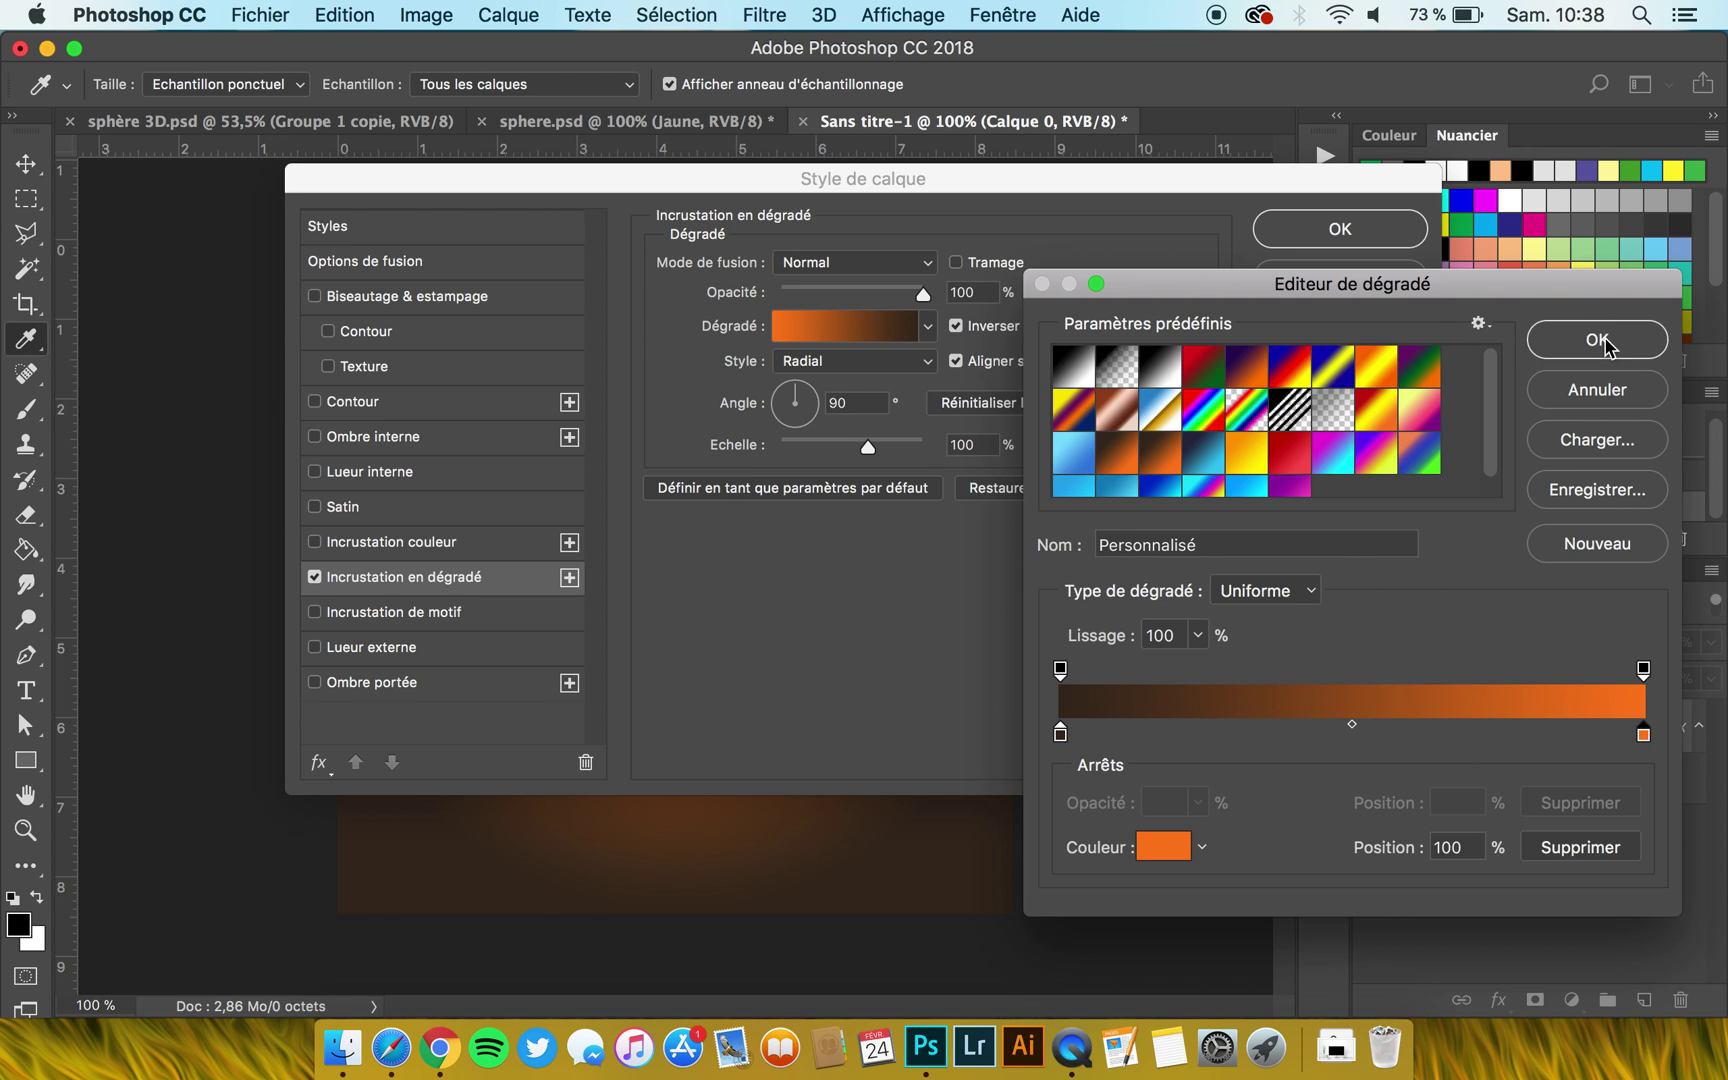
pyautogui.click(1600, 341)
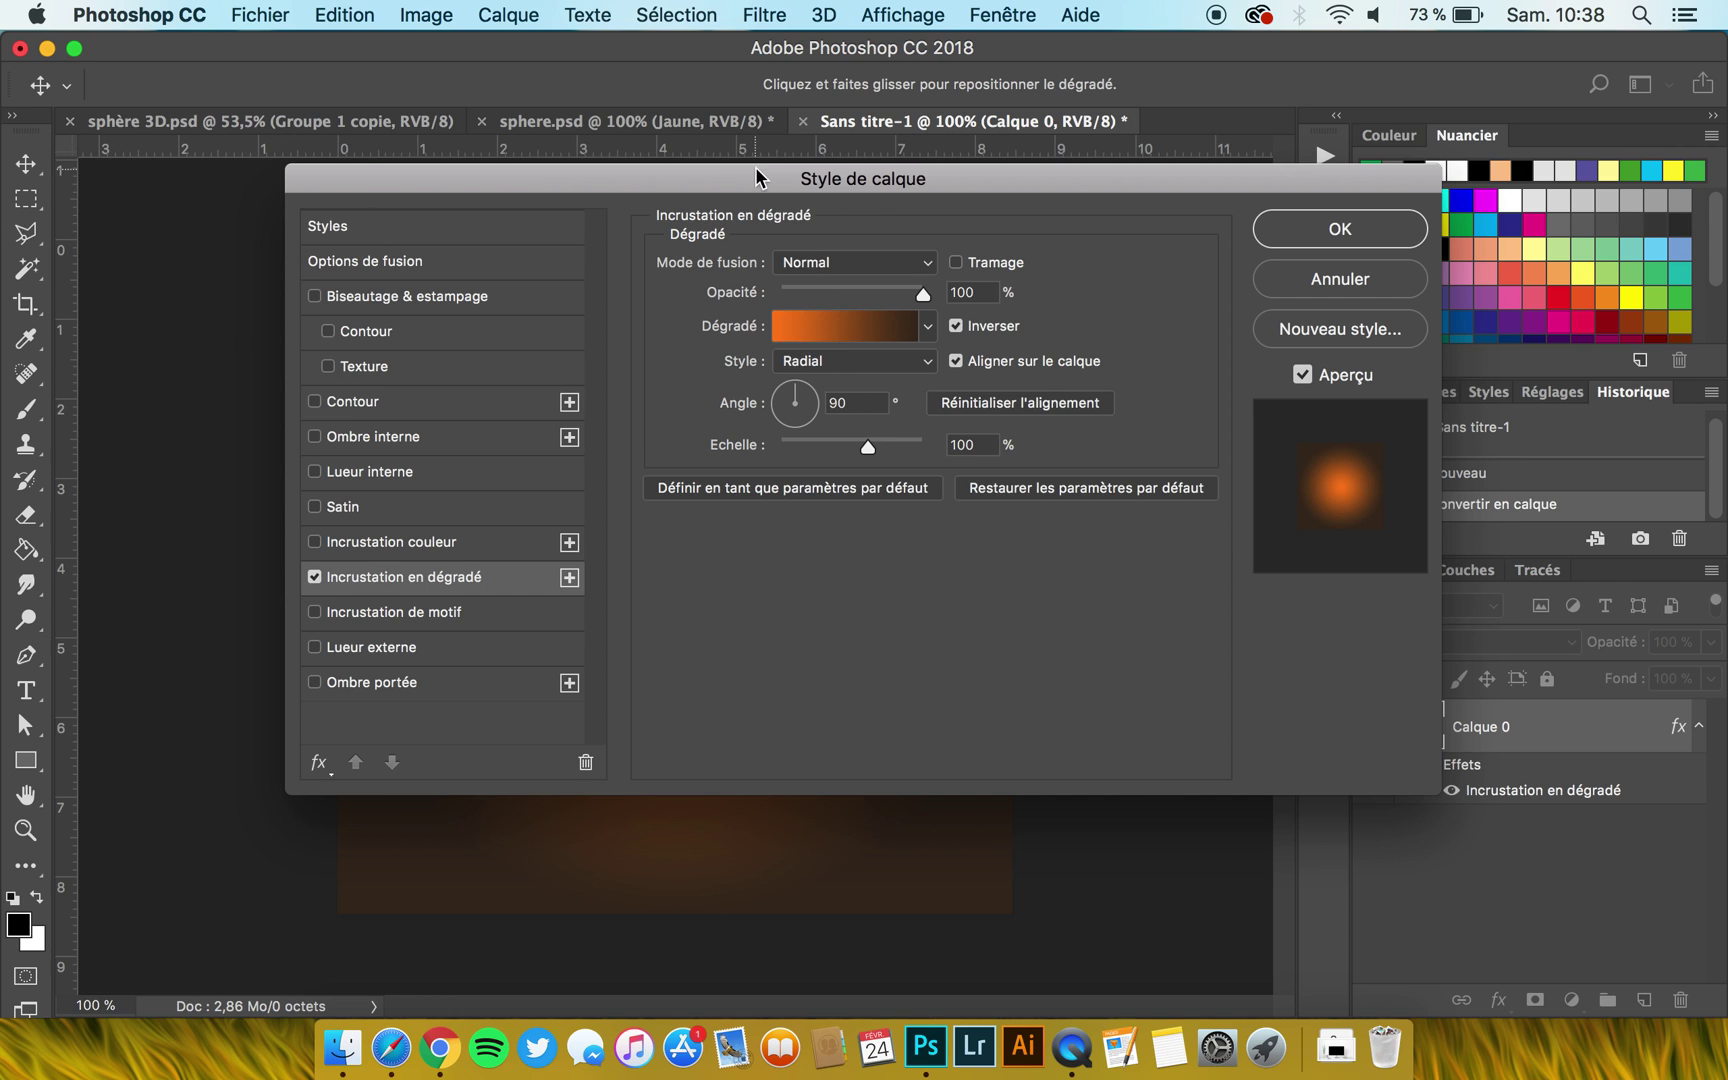
pyautogui.moveTo(740, 185); pyautogui.dragTo(1077, 186)
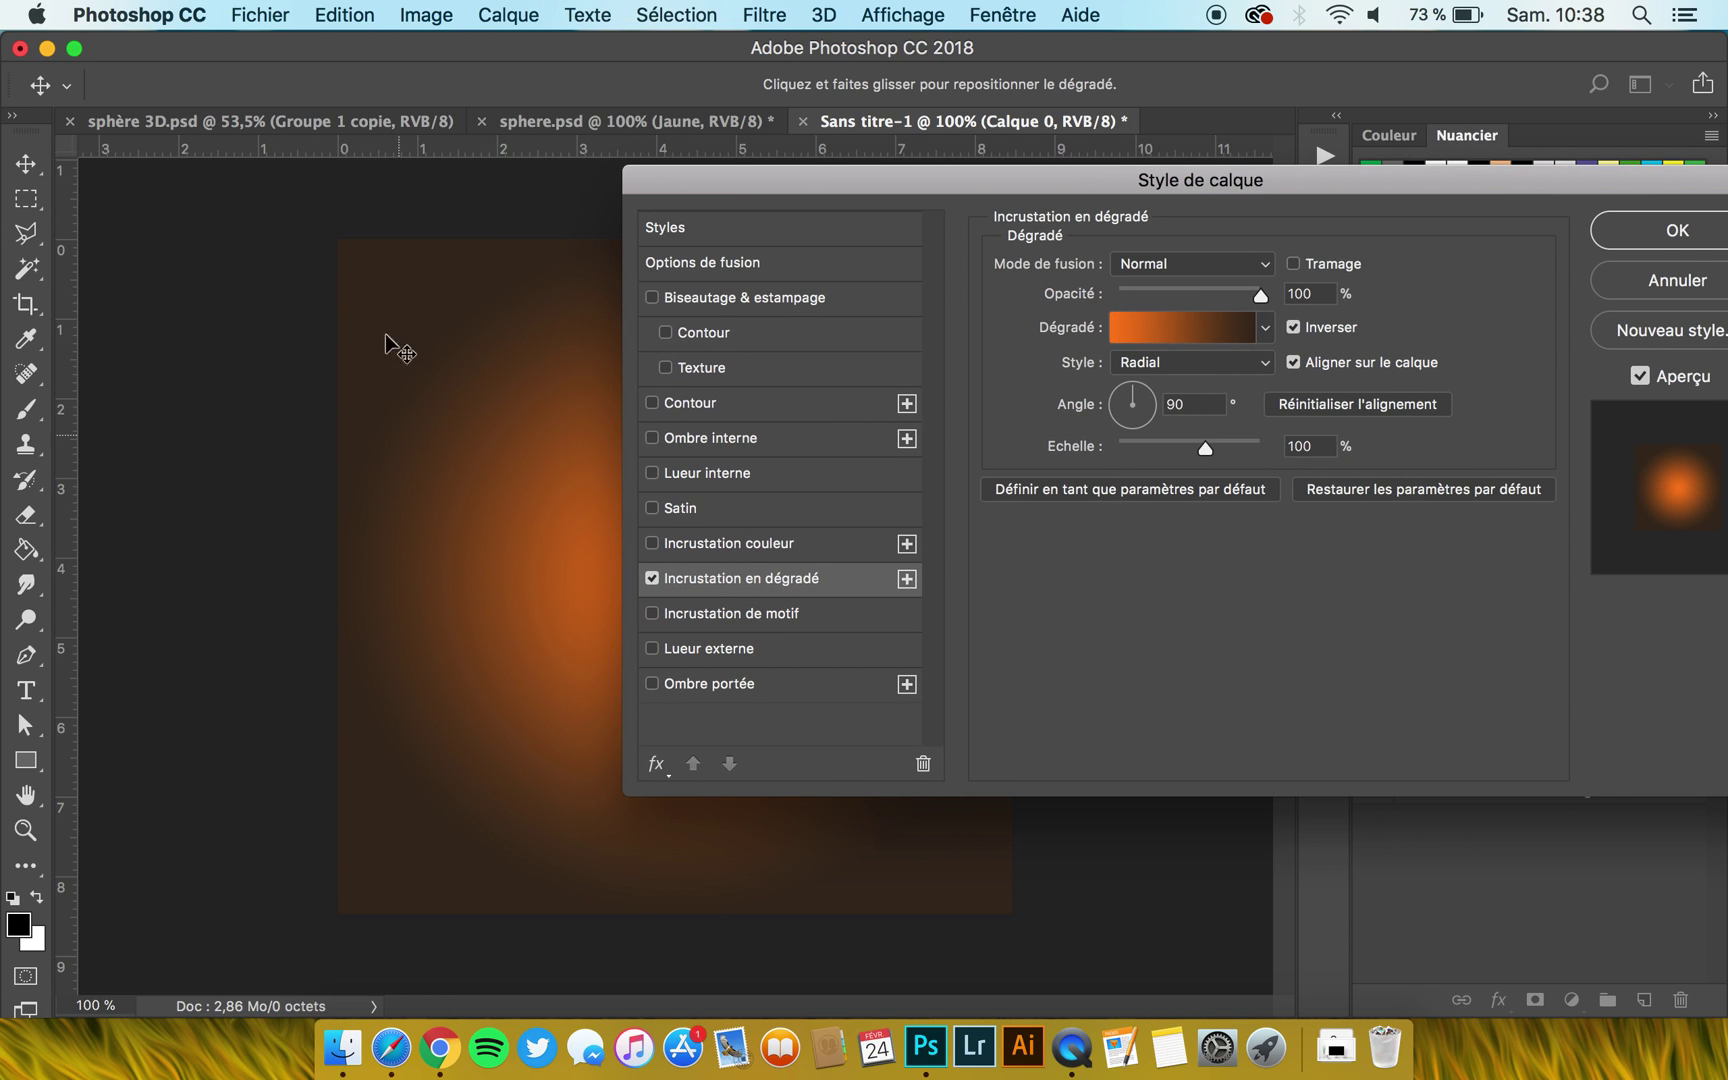
pyautogui.click(1666, 232)
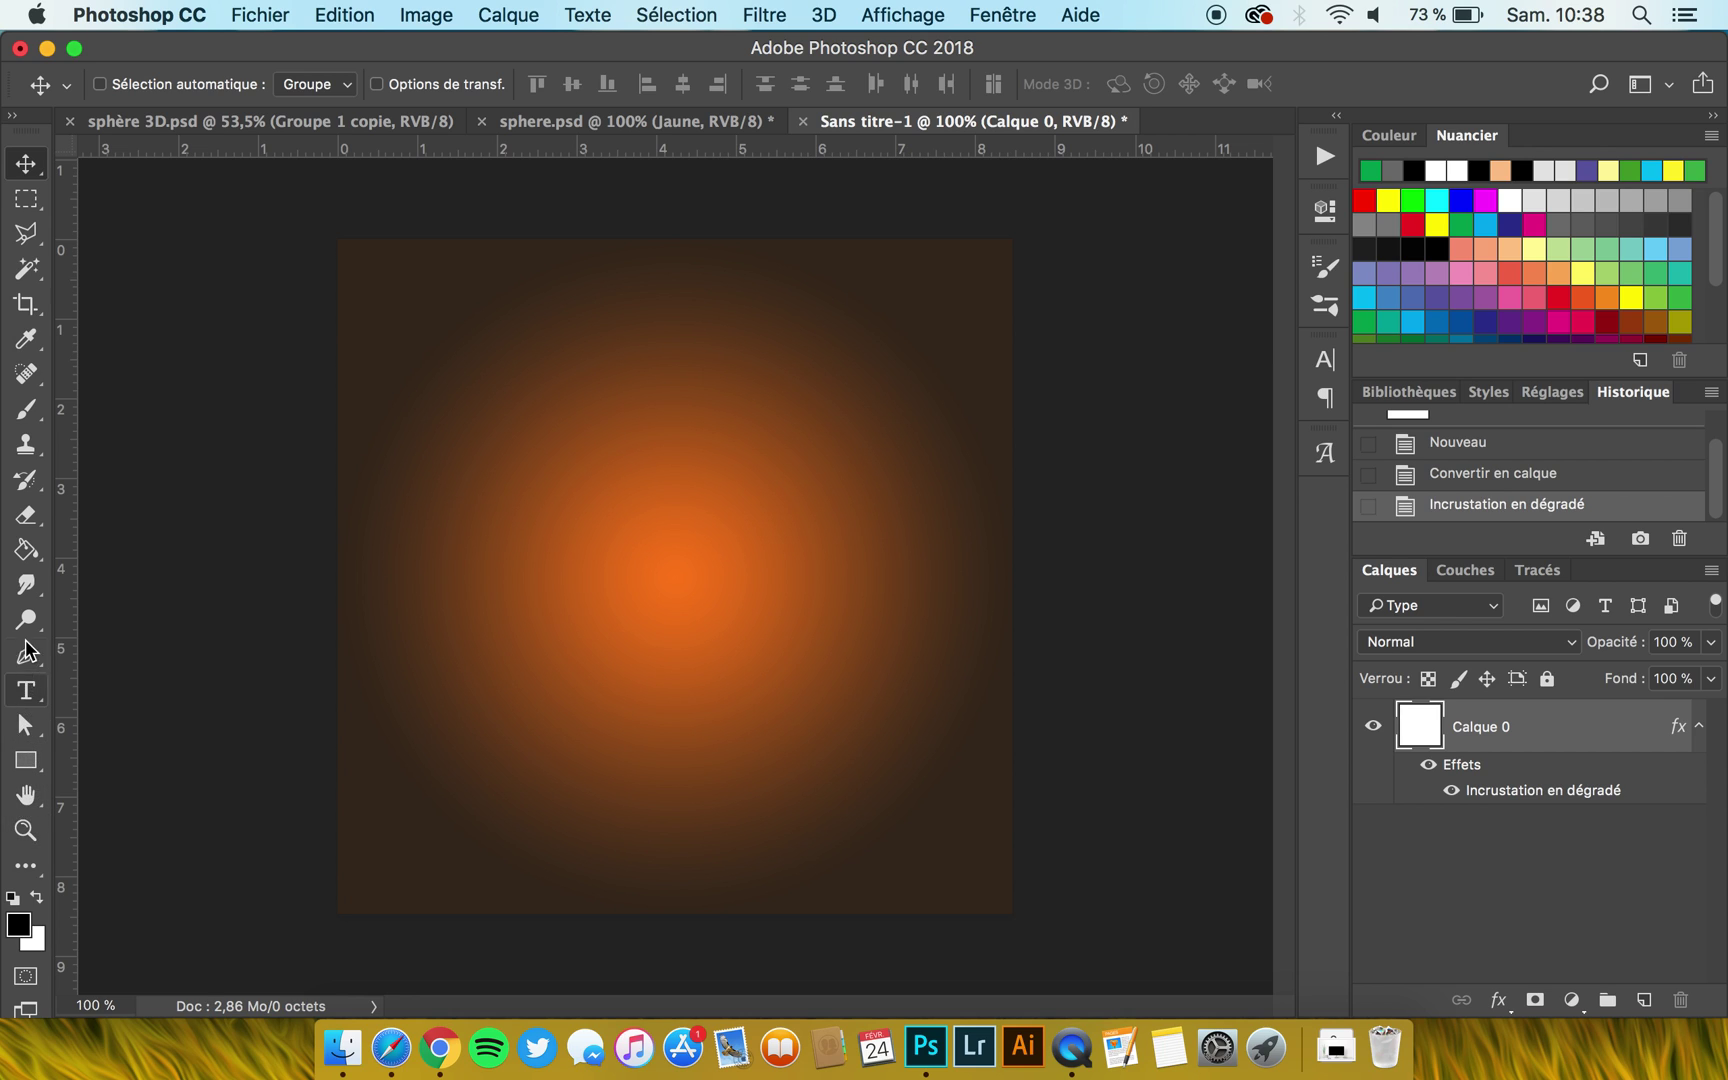
# Create a 500 x 500 px circle from its centre with the Ellipse tool near the middle of the canvas.
pyautogui.click(23, 768)
pyautogui.moveTo(23, 770); pyautogui.dragTo(150, 806)
pyautogui.click(636, 562)
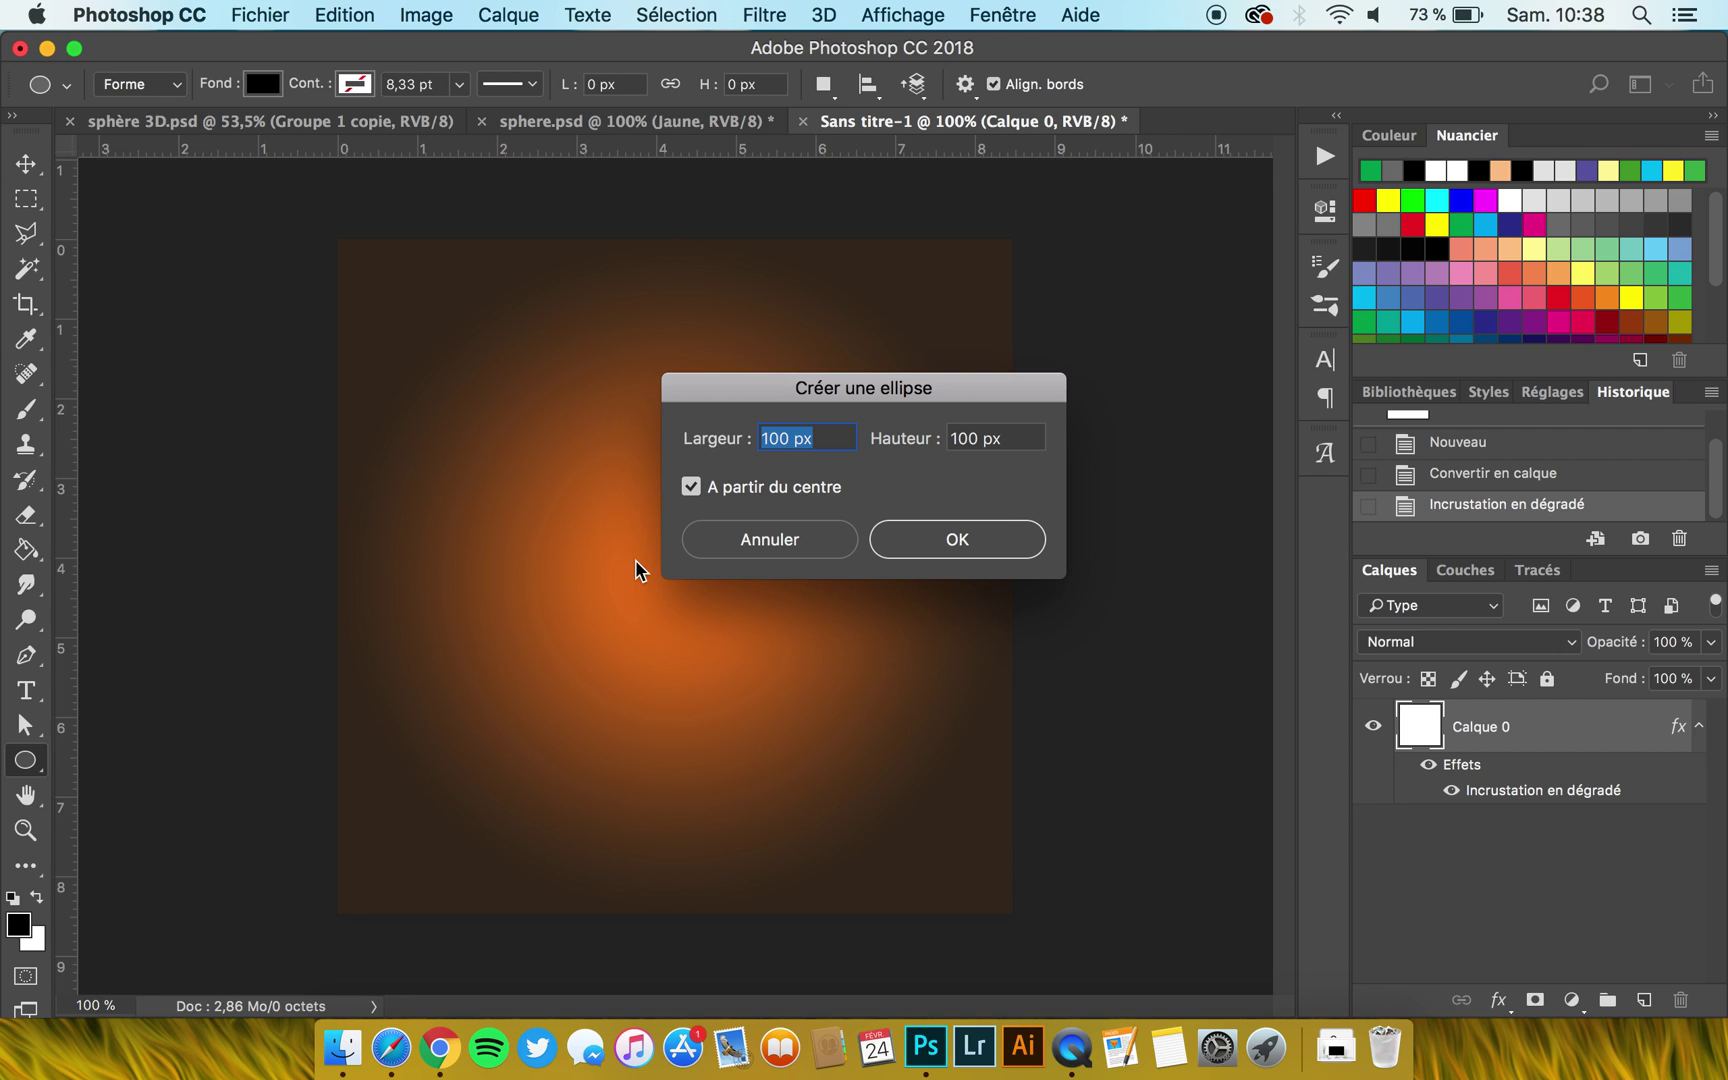
pyautogui.write('500')
pyautogui.press('Tab')
pyautogui.write('500')
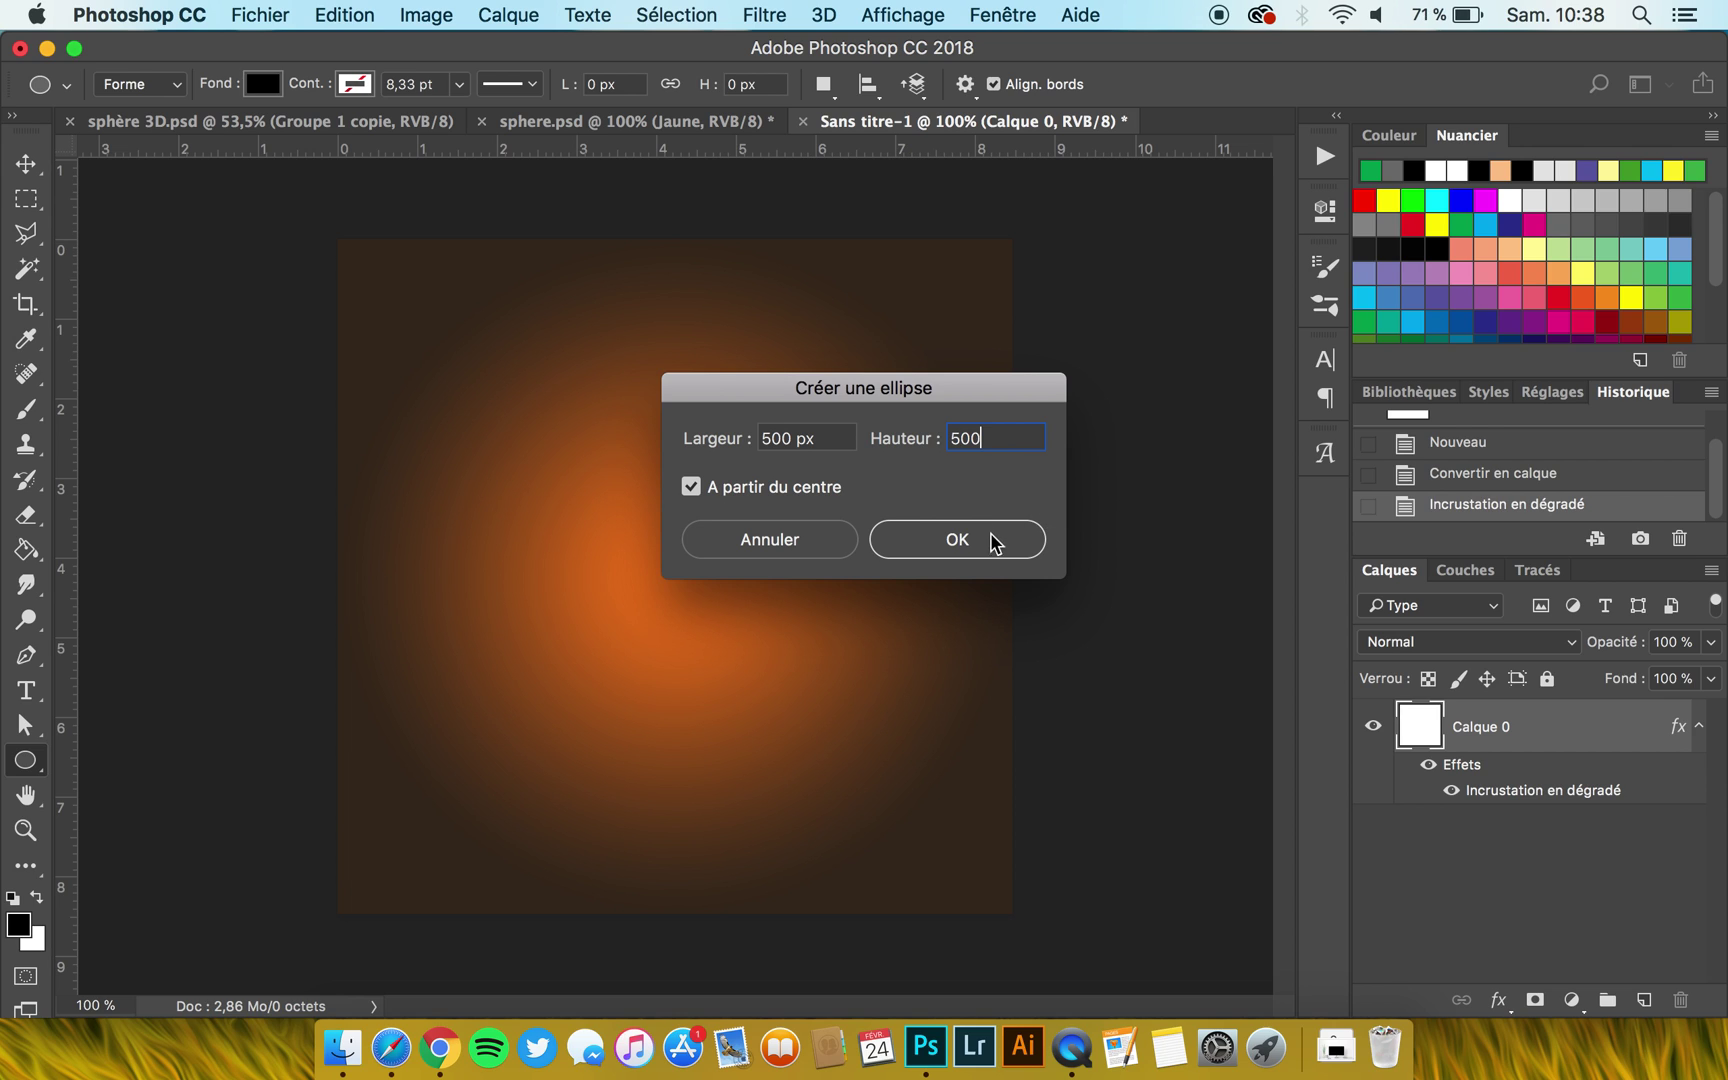
pyautogui.click(994, 549)
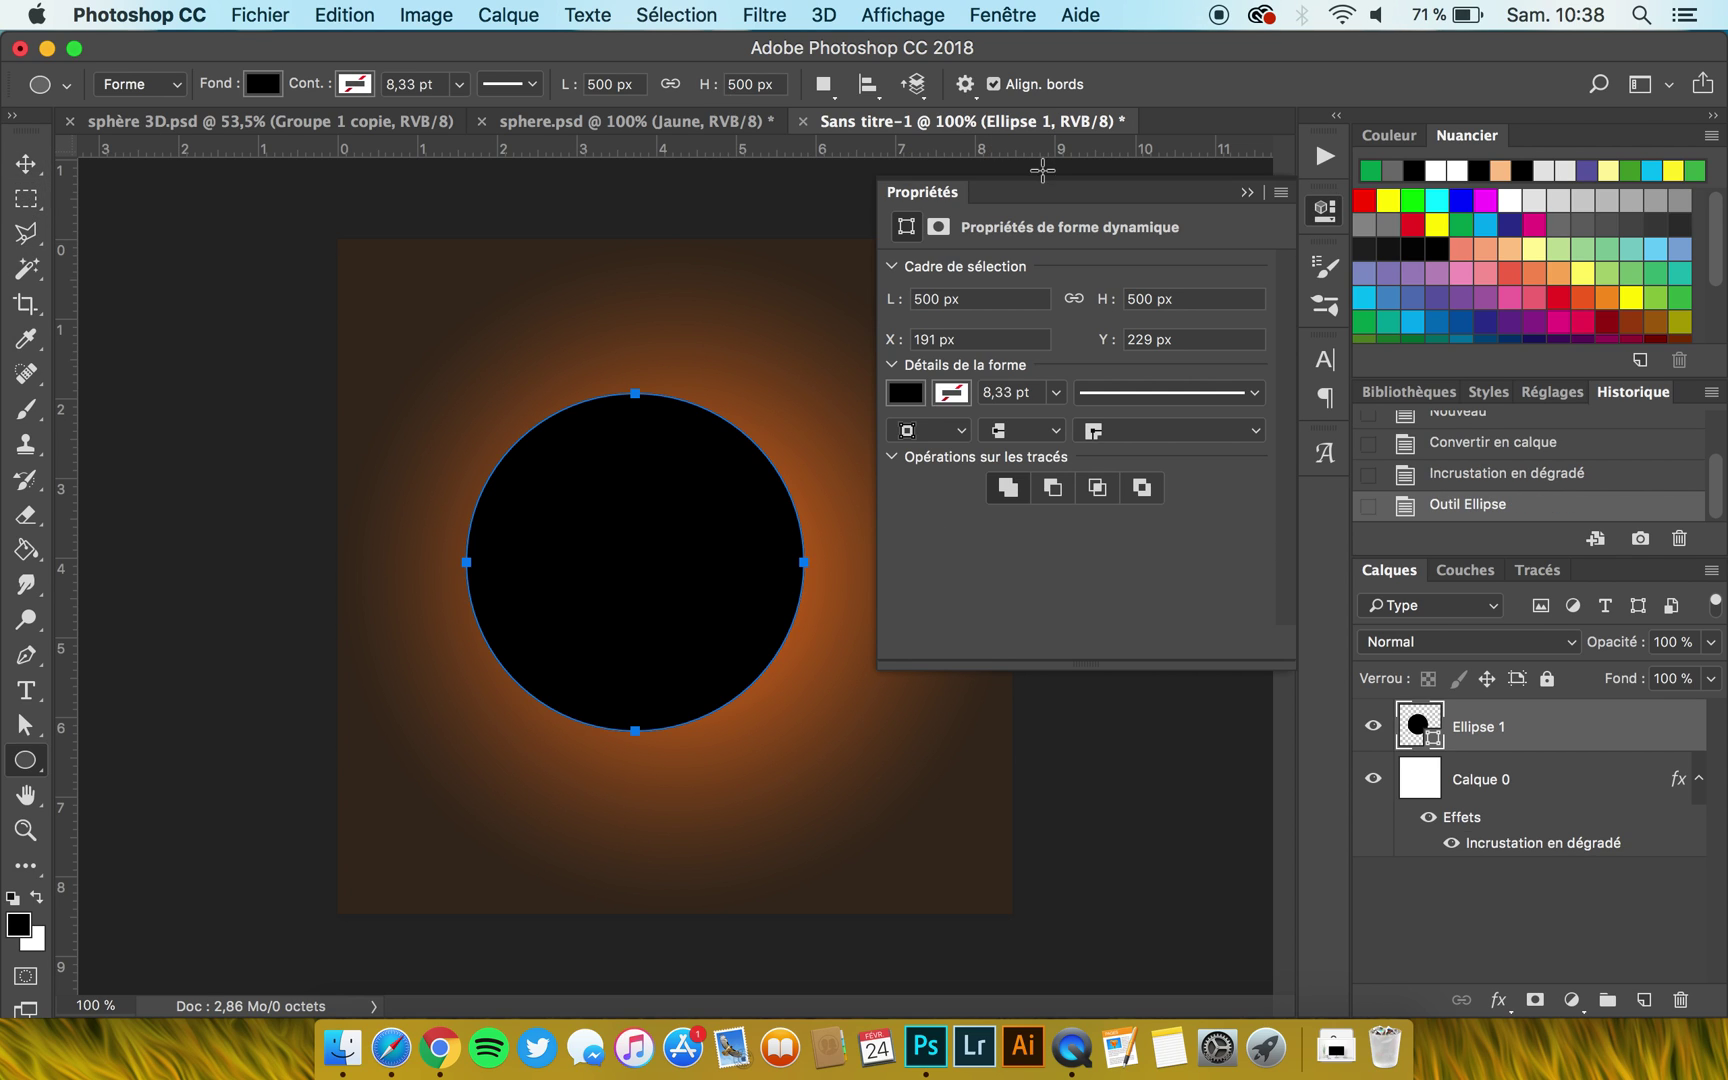
# Move the black circle to the exact centre of the canvas, over the orange glow.
pyautogui.click(26, 163)
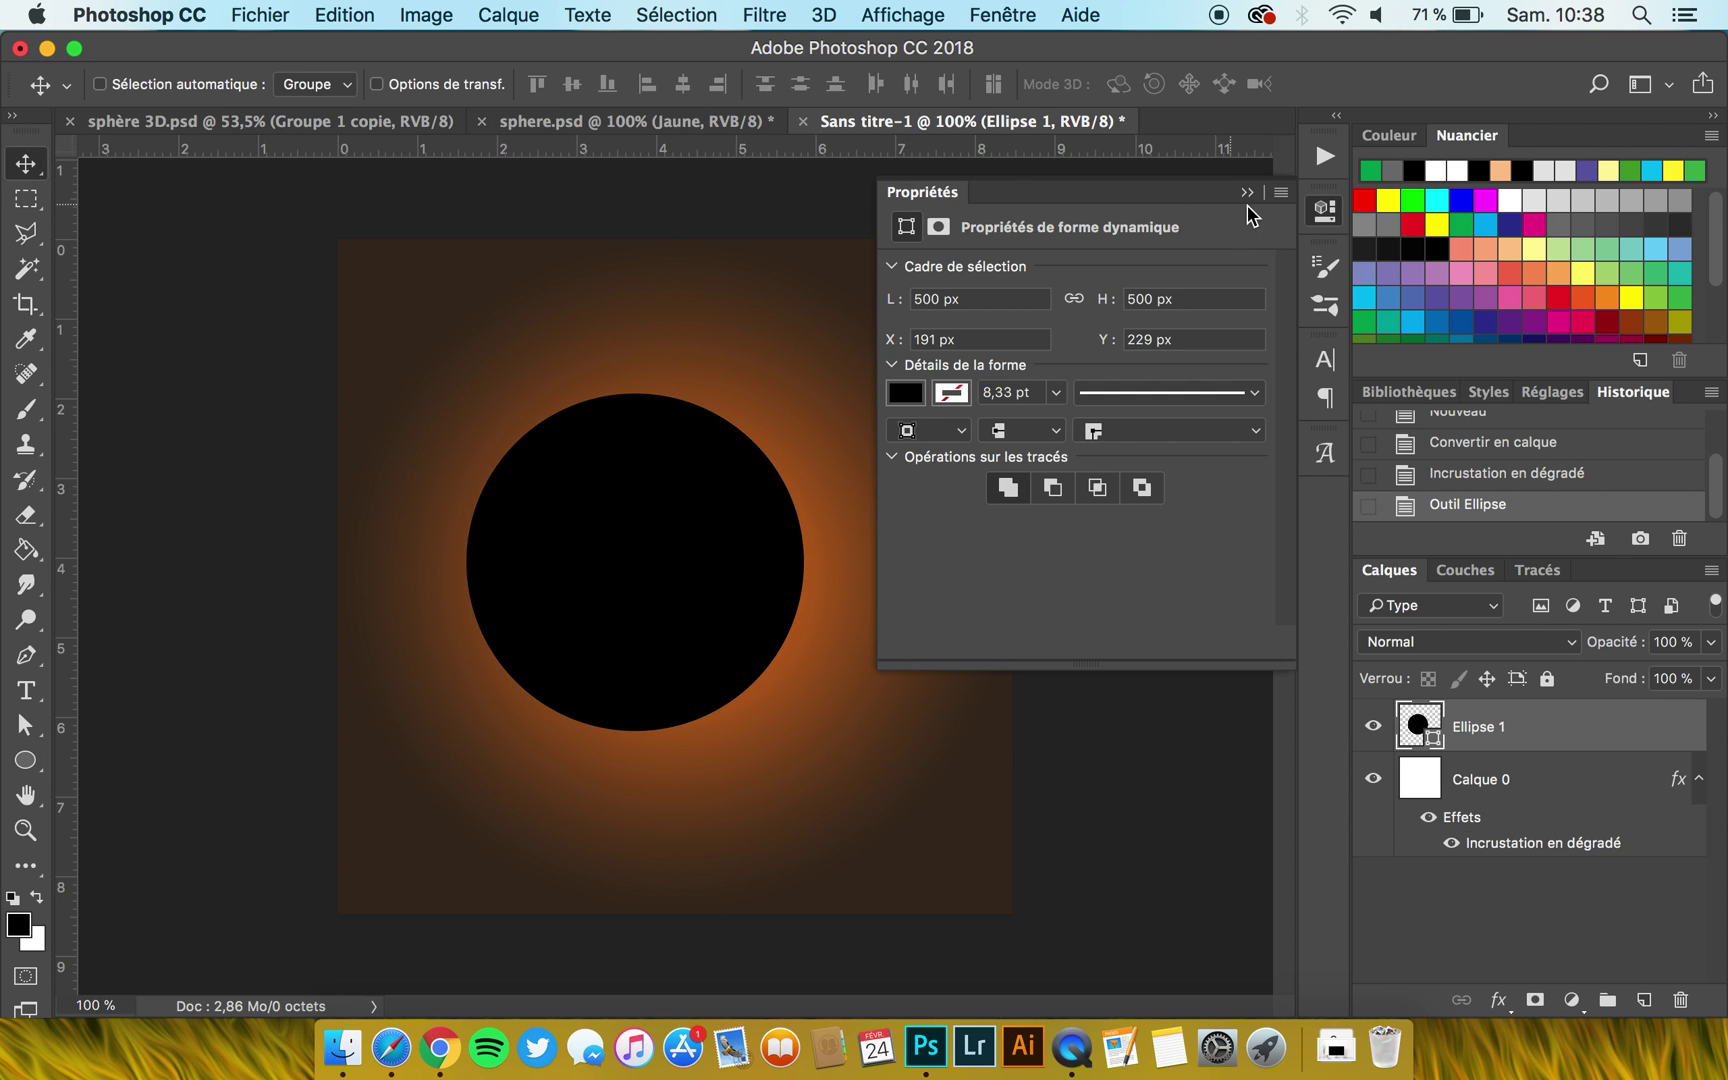
pyautogui.click(937, 192)
pyautogui.moveTo(599, 574); pyautogui.dragTo(680, 556)
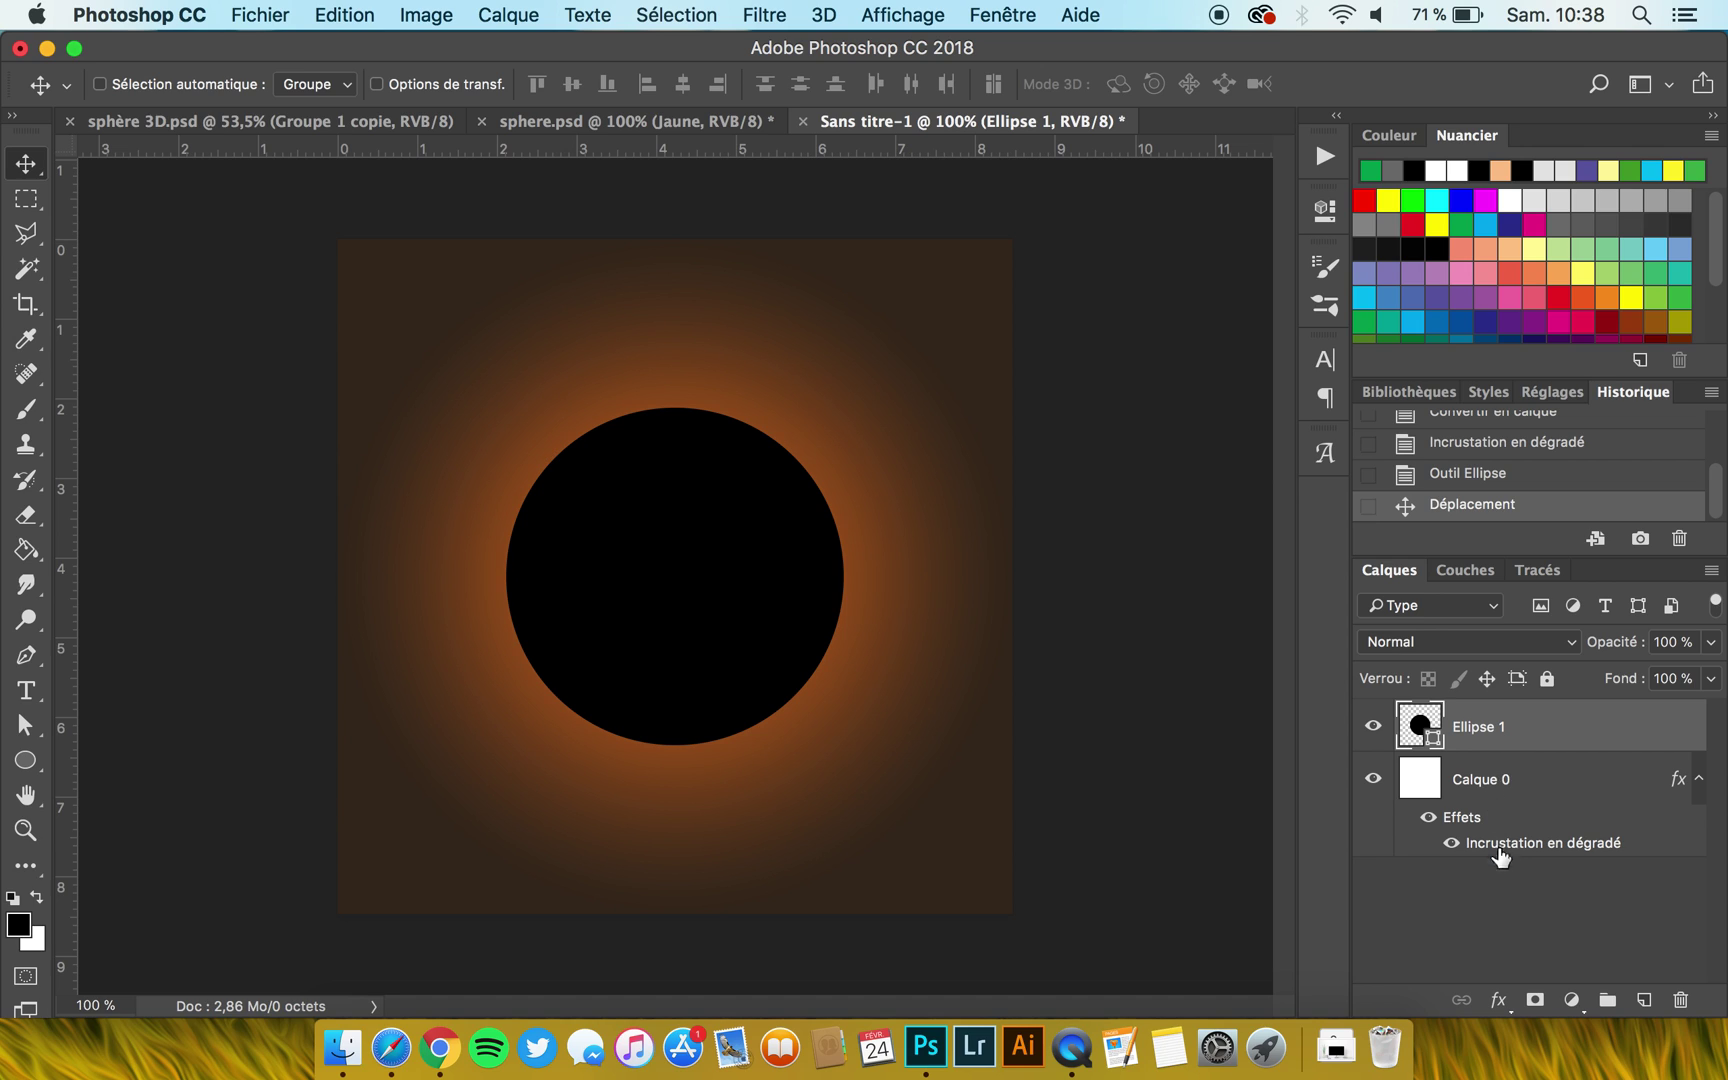
# Change the circle's fill from black to the pastel salmon-orange swatch.
pyautogui.click(25, 762)
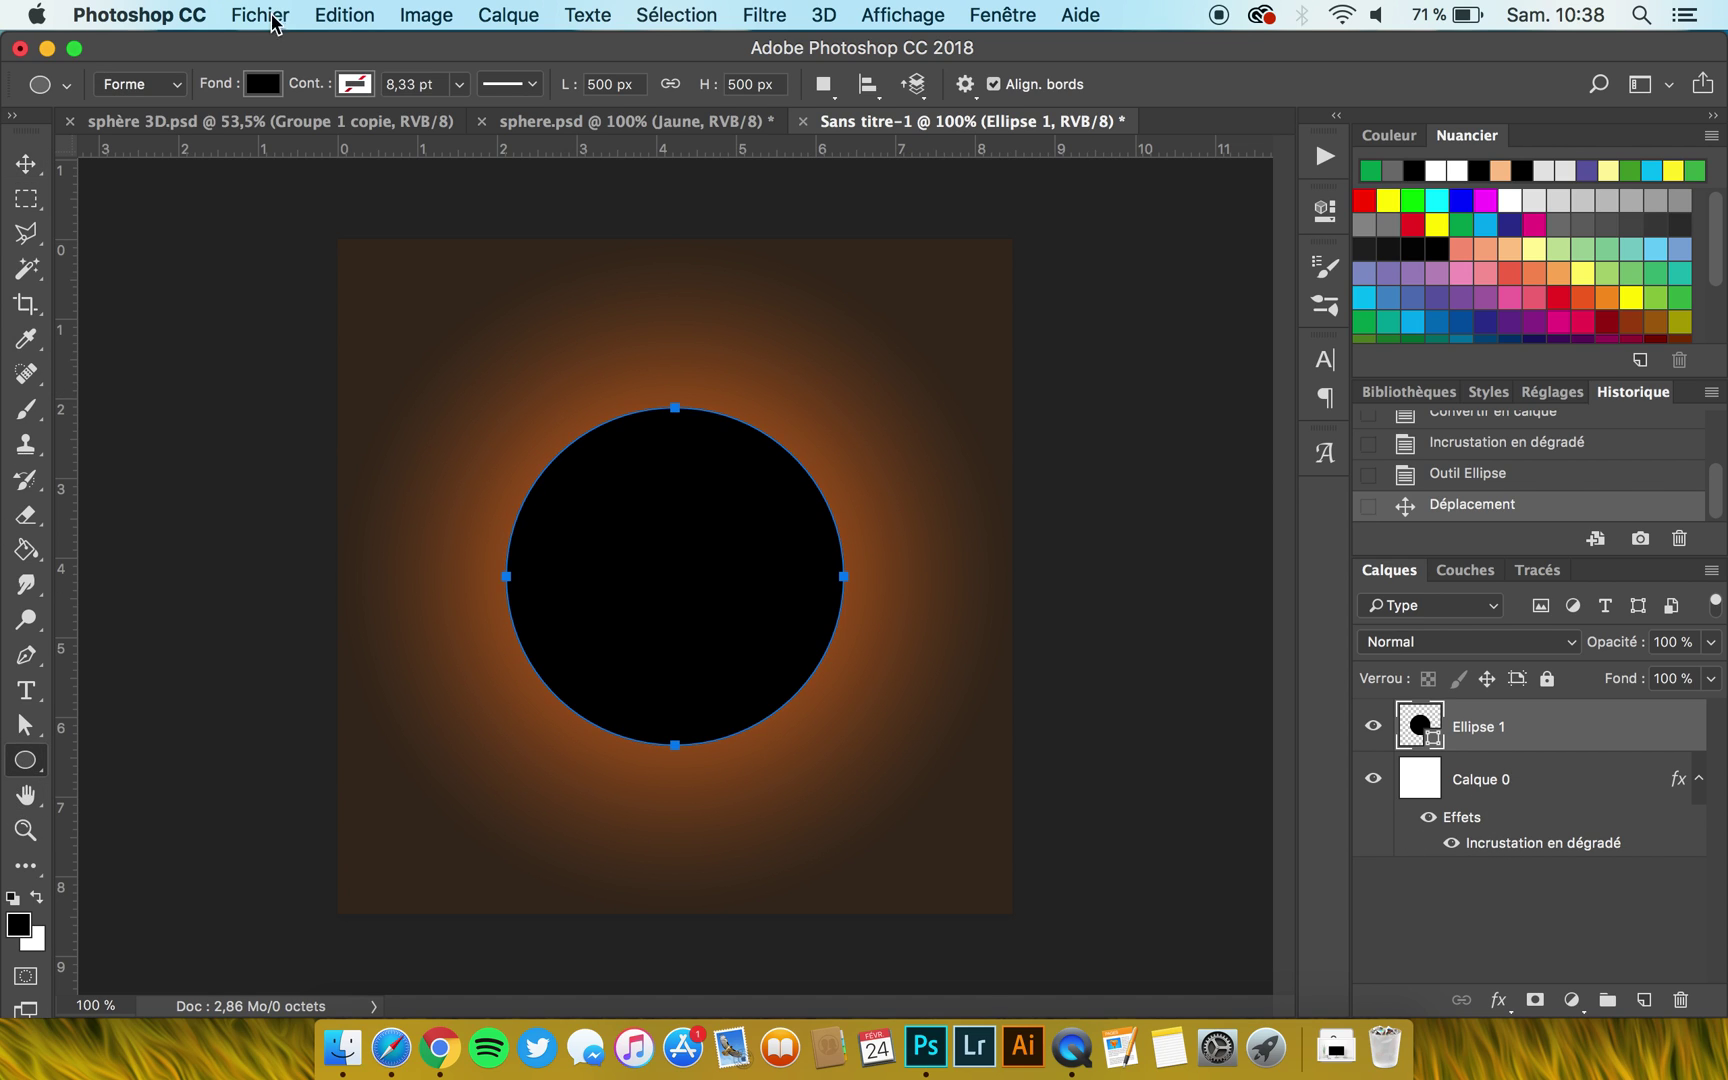
pyautogui.click(266, 85)
pyautogui.click(295, 256)
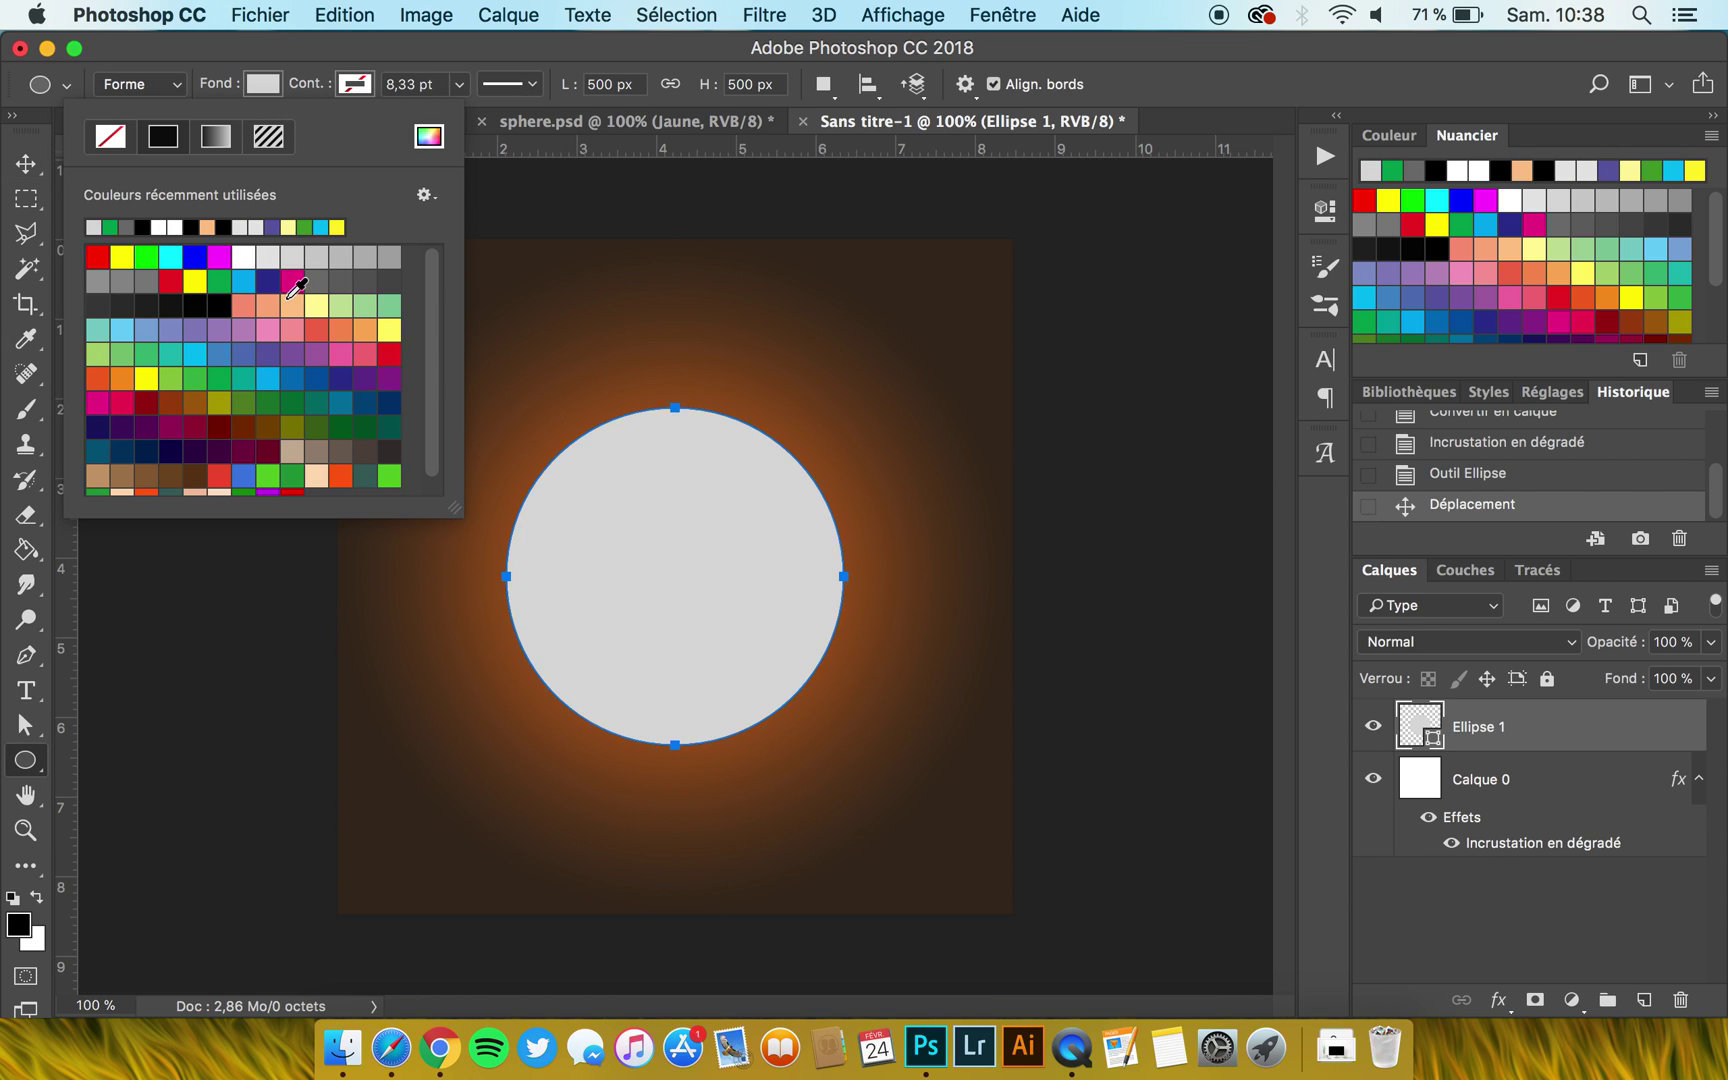
pyautogui.click(270, 302)
pyautogui.click(532, 70)
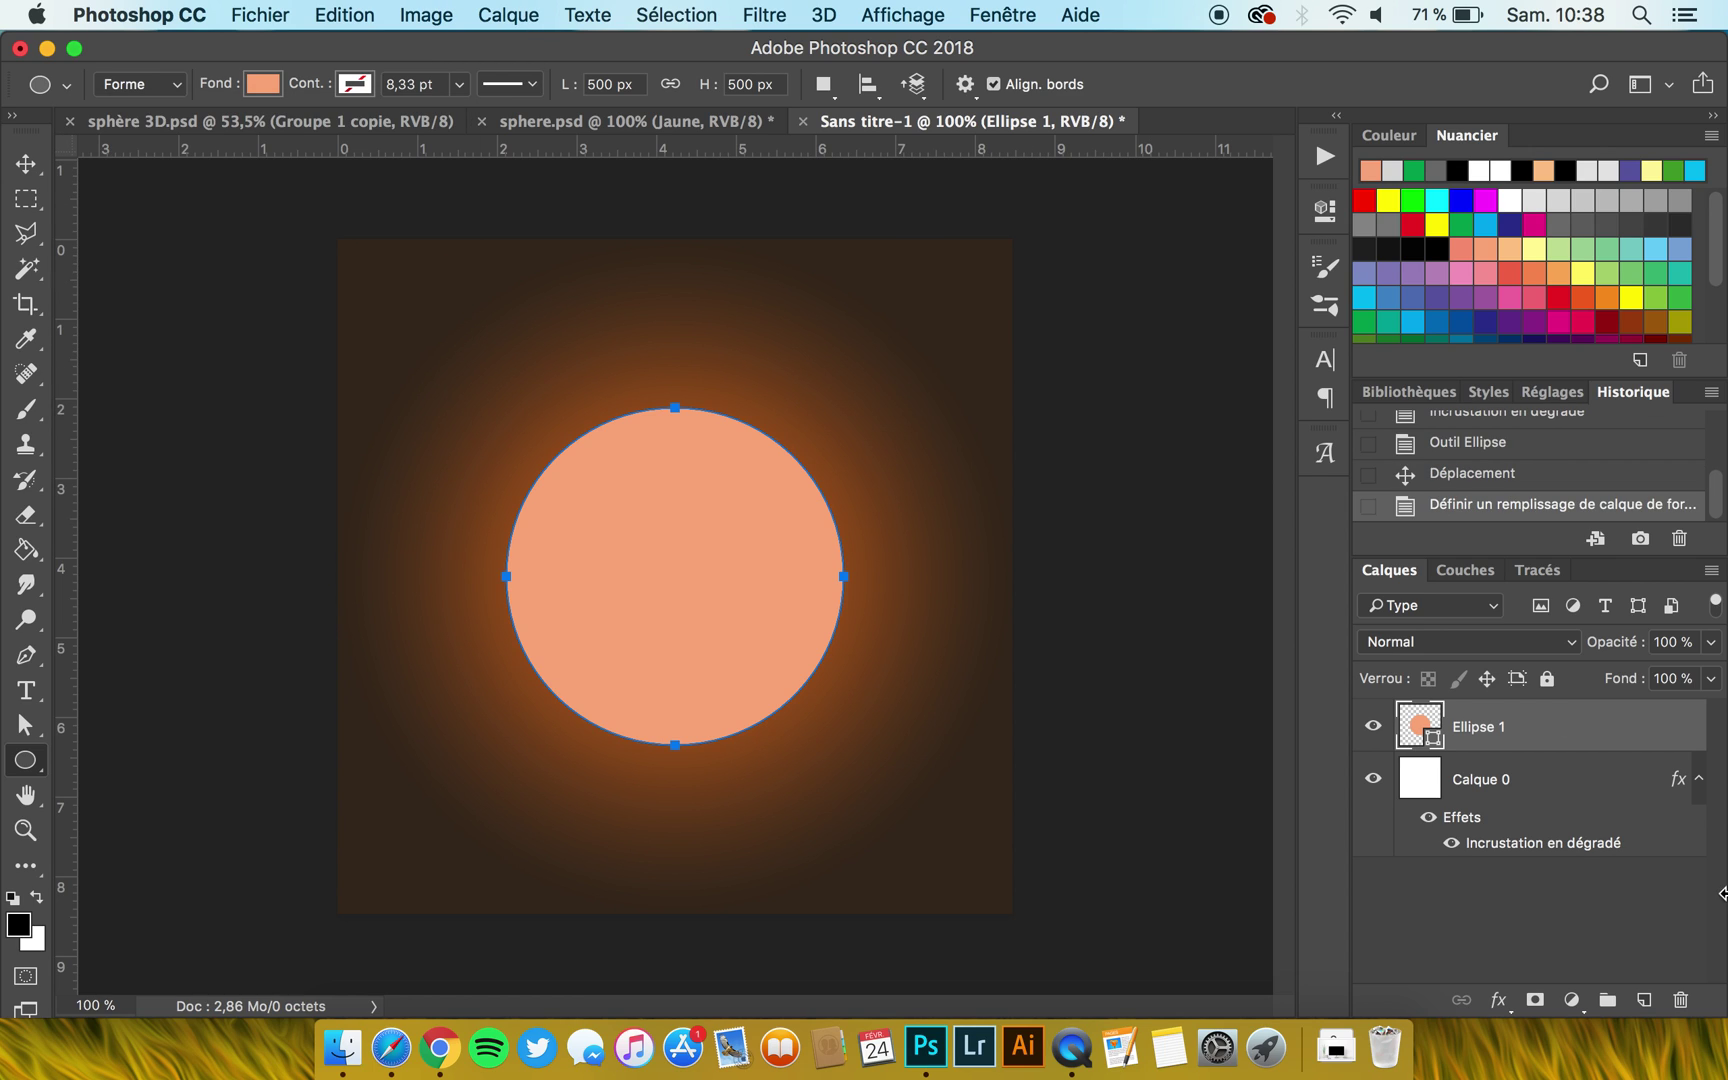
# Add an Inner Shadow effect to the circle's layer and restore the effect's default settings.
pyautogui.click(1500, 1002)
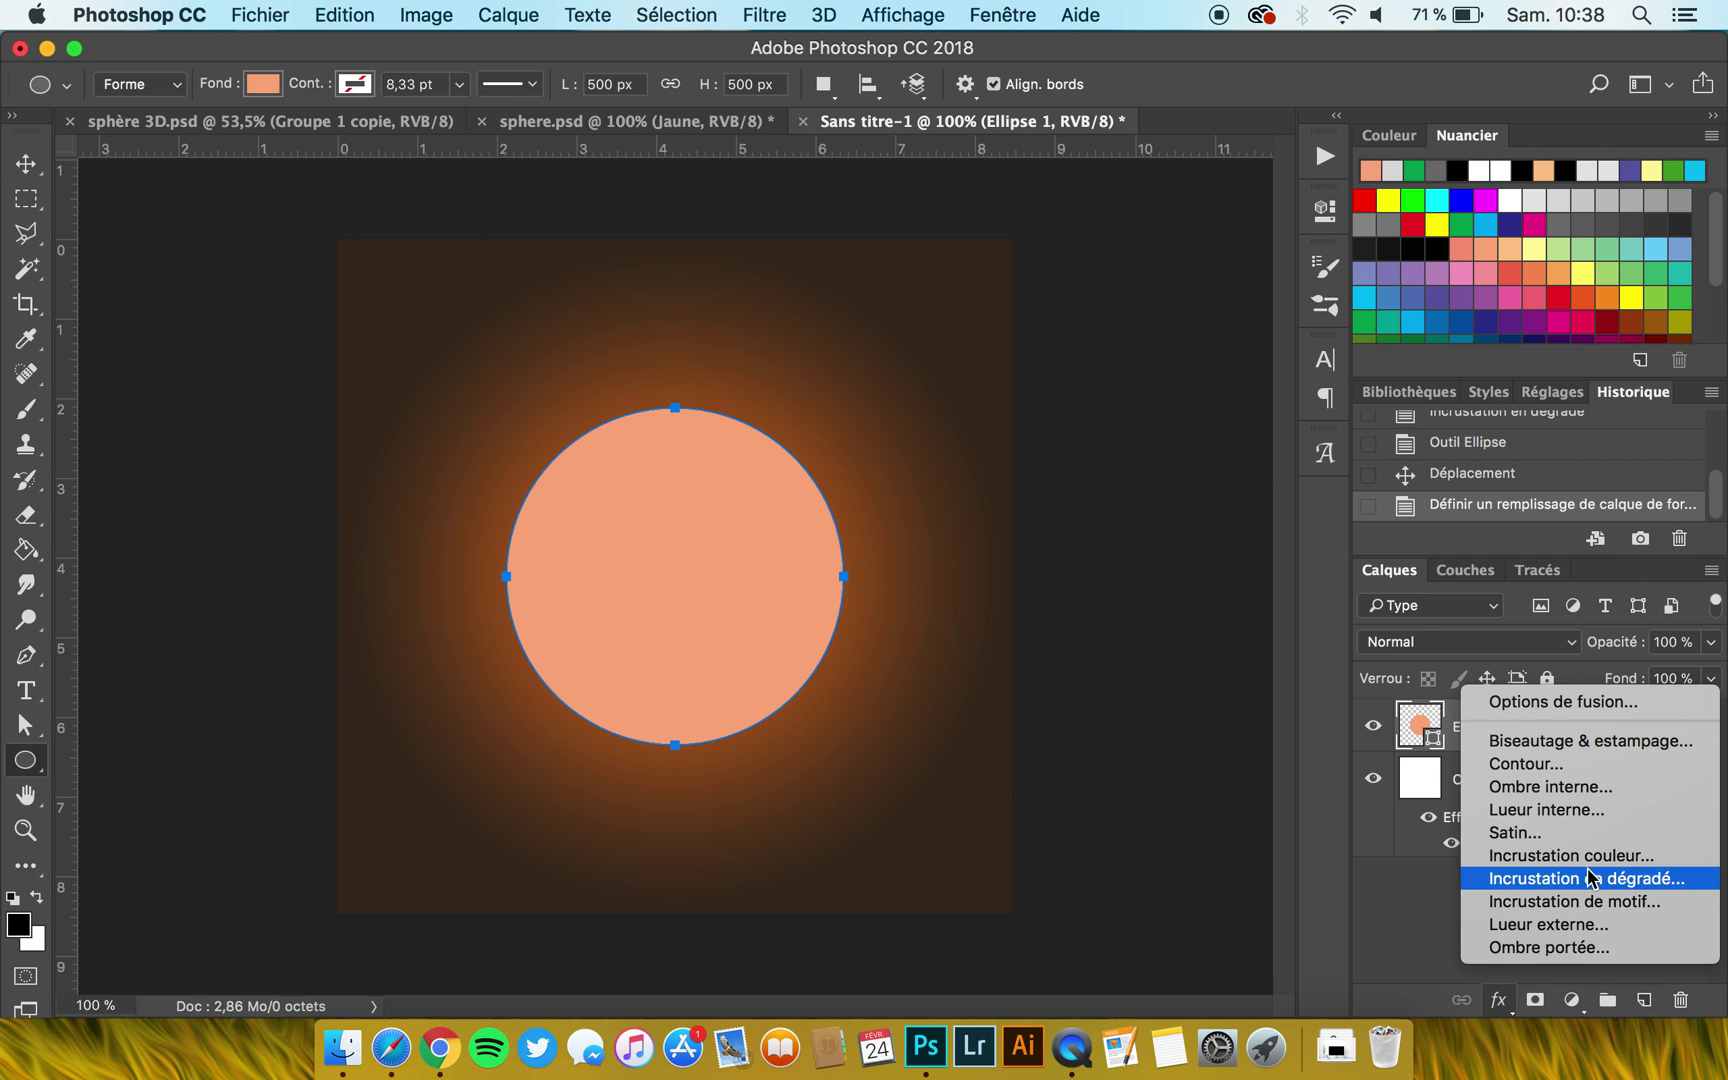
pyautogui.click(1581, 794)
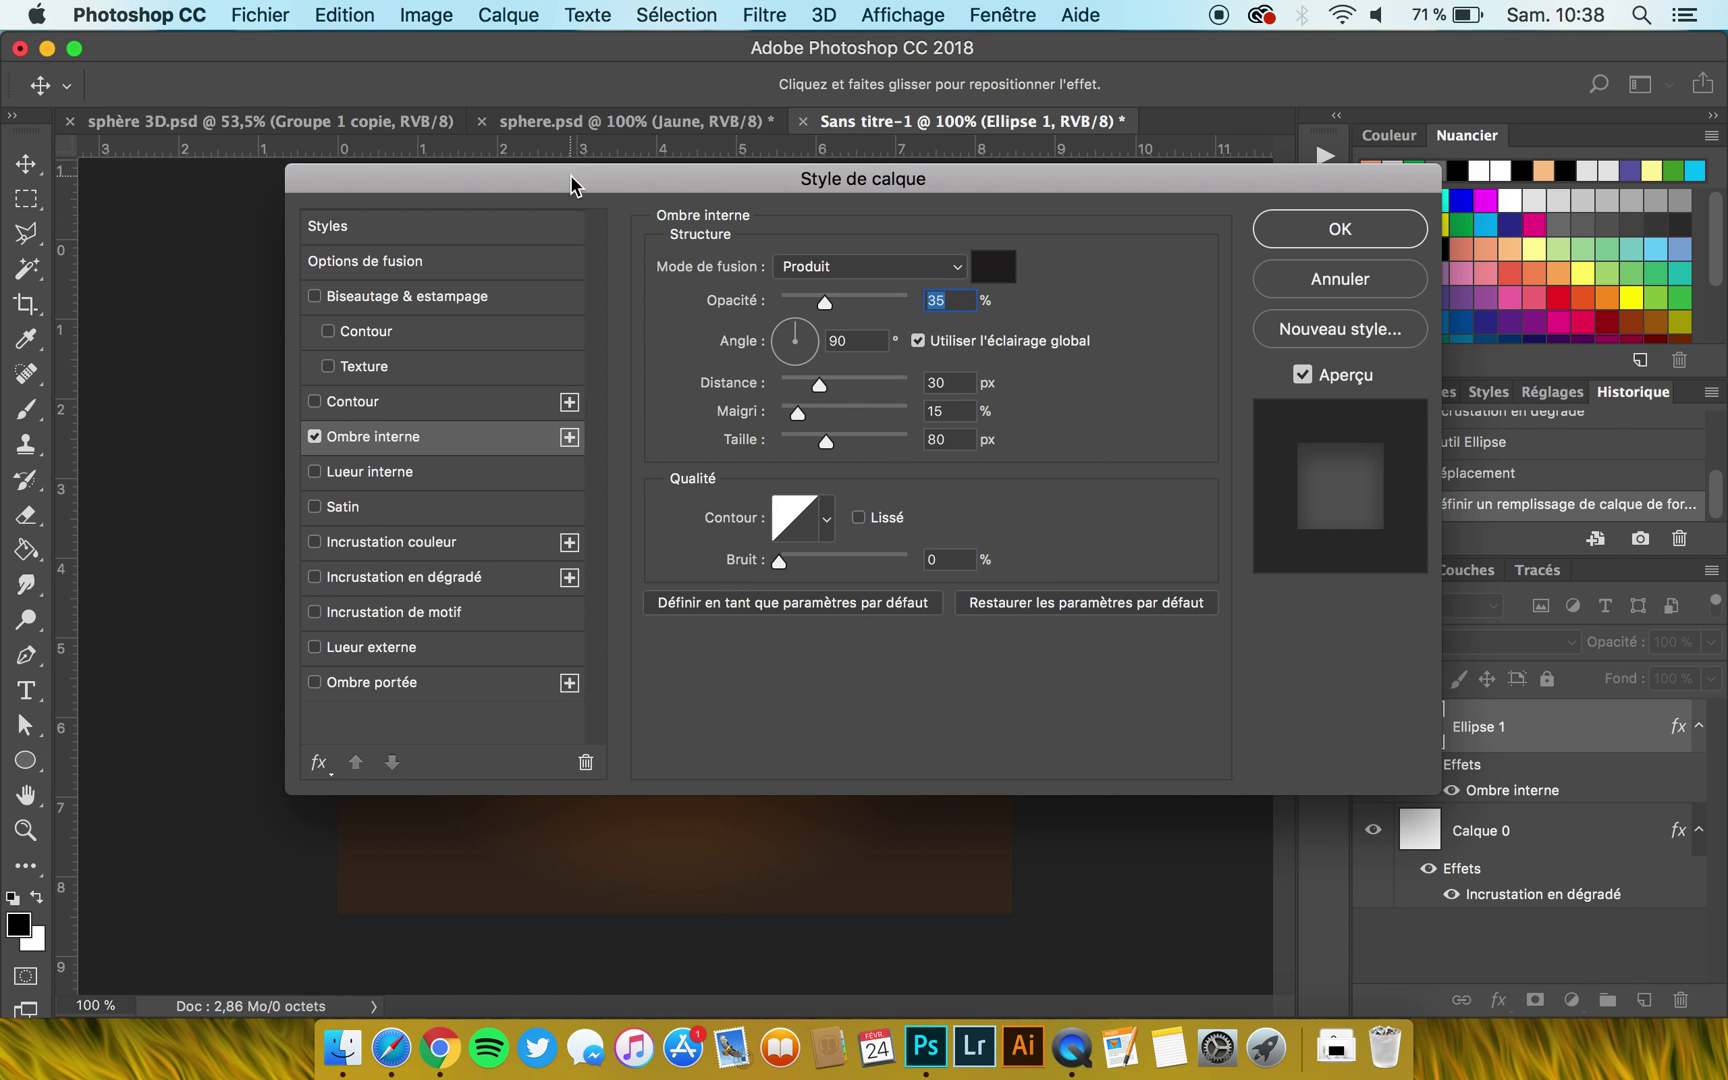
pyautogui.moveTo(572, 183); pyautogui.dragTo(1100, 240)
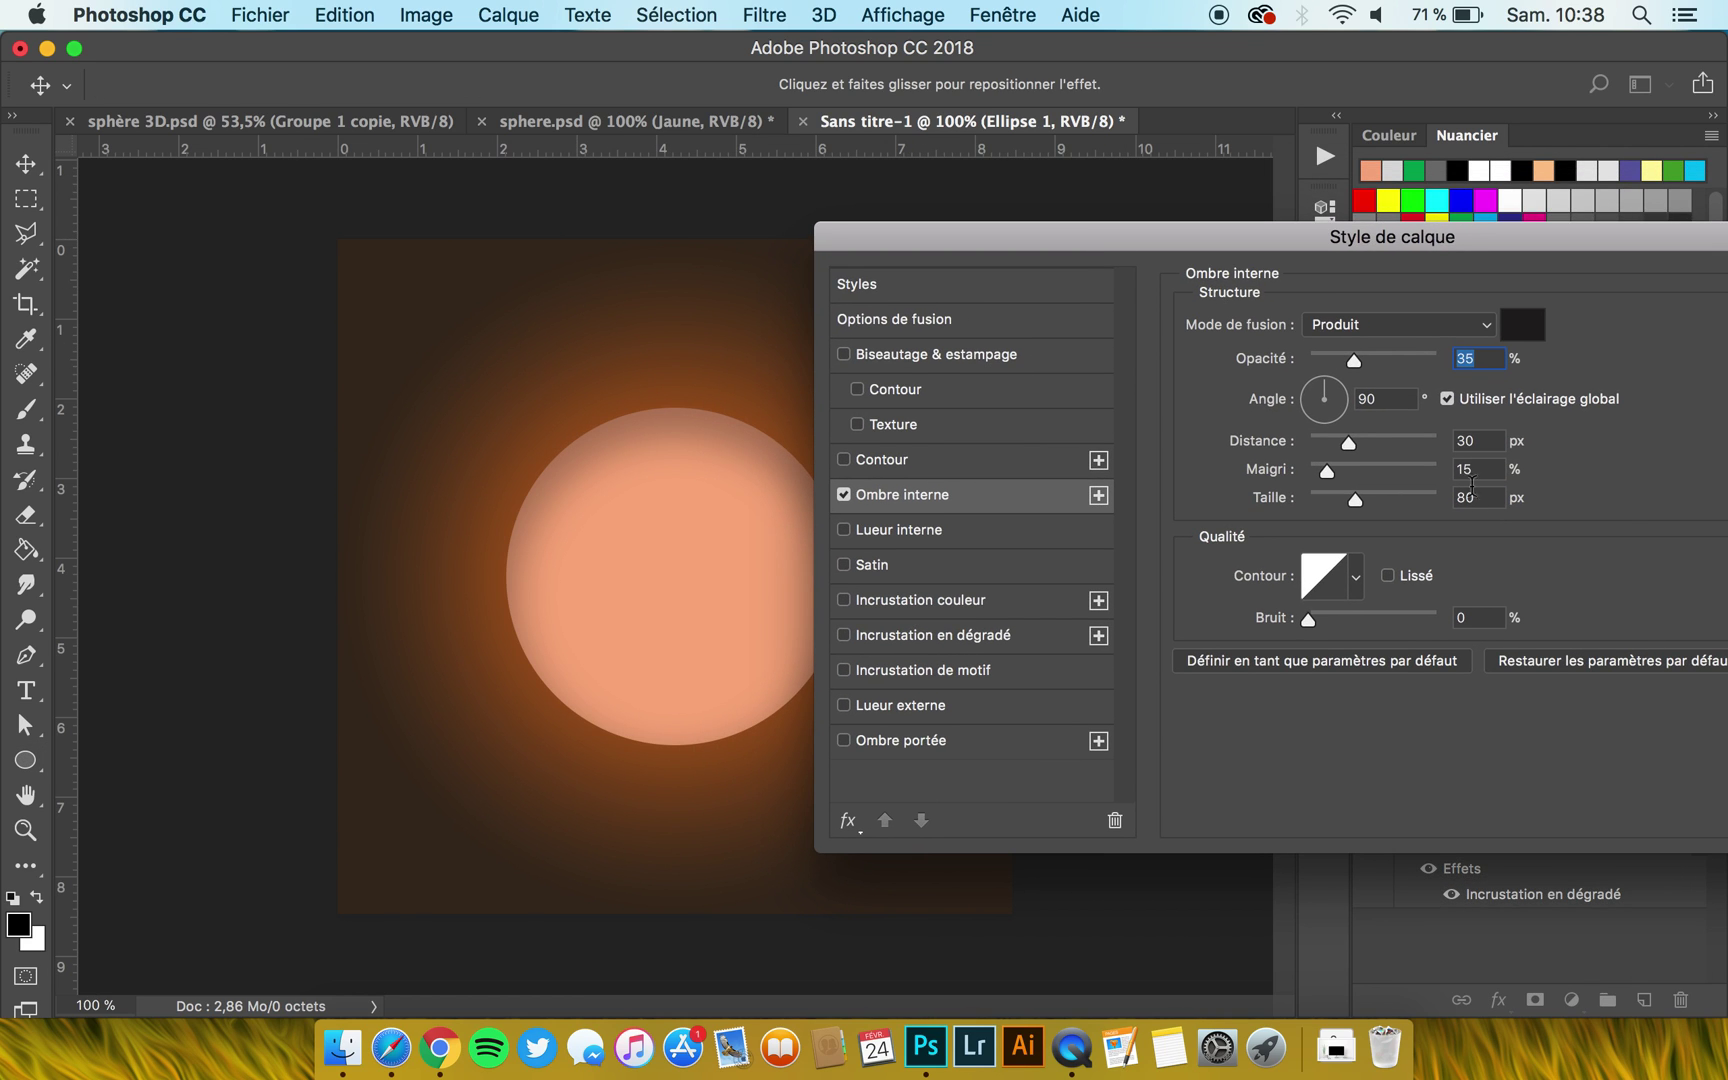
pyautogui.click(1545, 668)
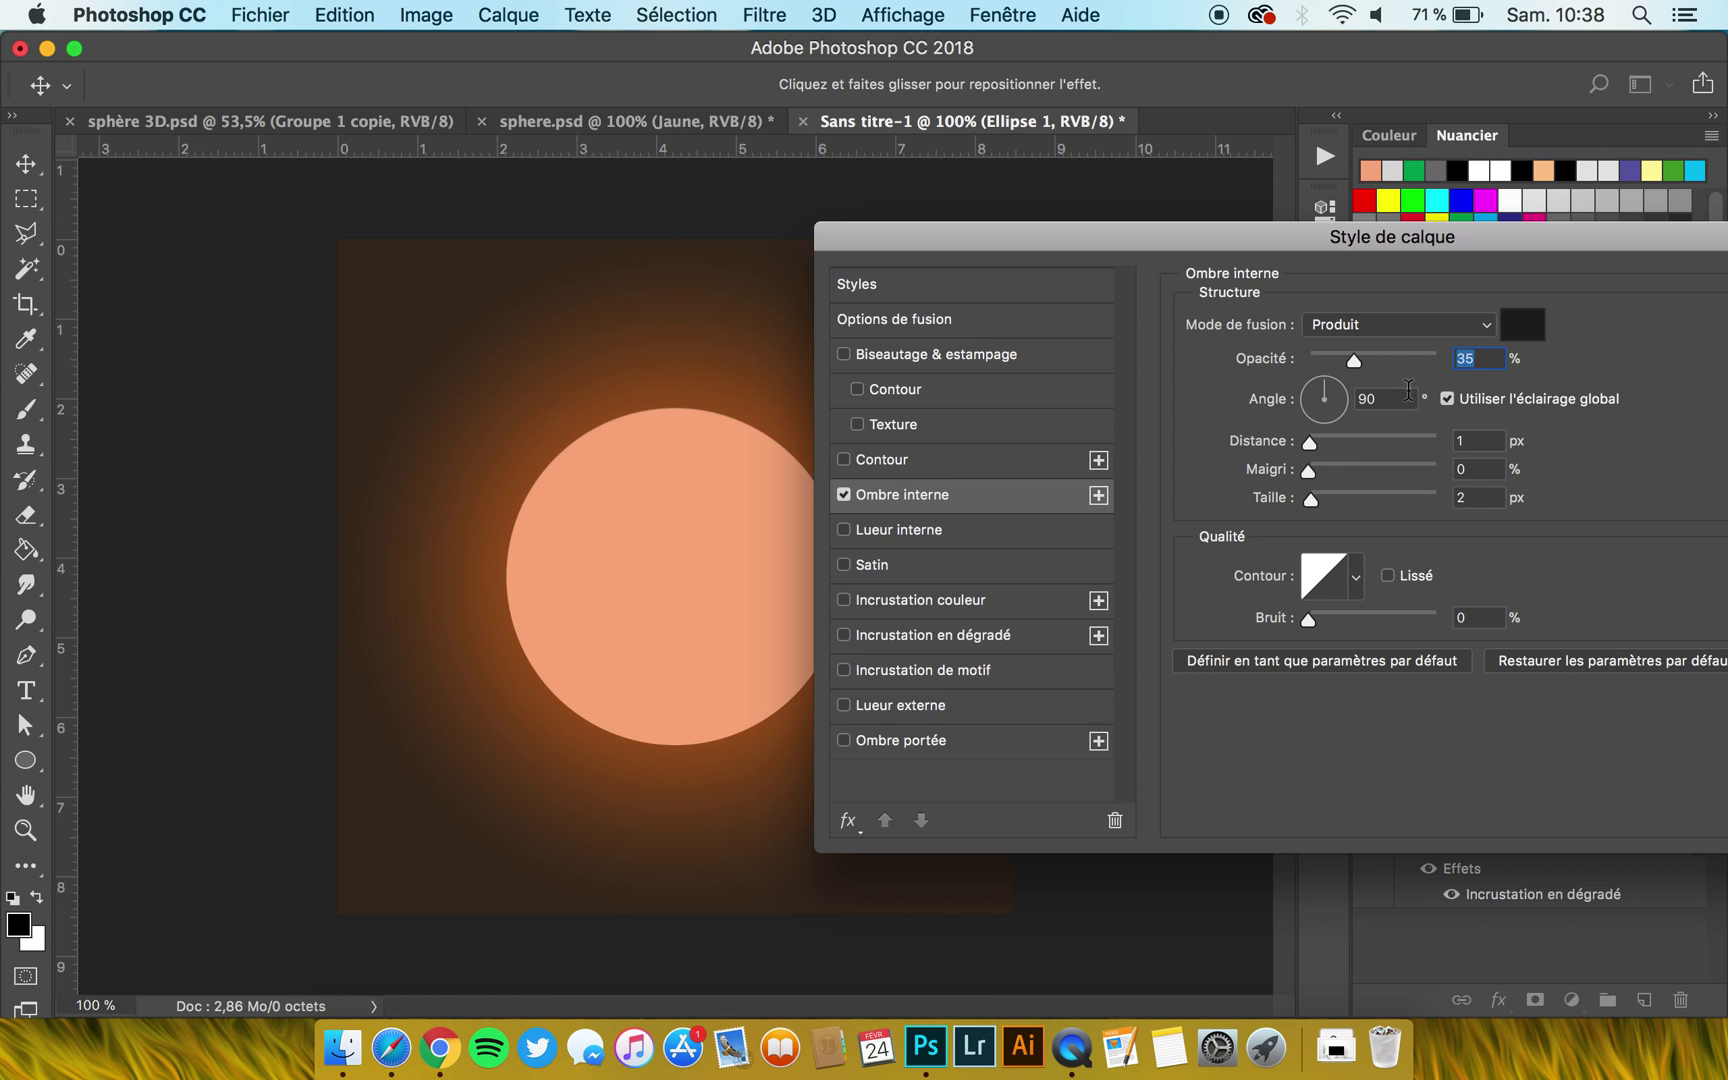
# Set the inner shadow's angle to -45°, distance to 30 px, size to 80 px and choke to 16%, and apply it.
pyautogui.press('Tab')
pyautogui.write('-45')
pyautogui.moveTo(925, 250); pyautogui.dragTo(964, 250)
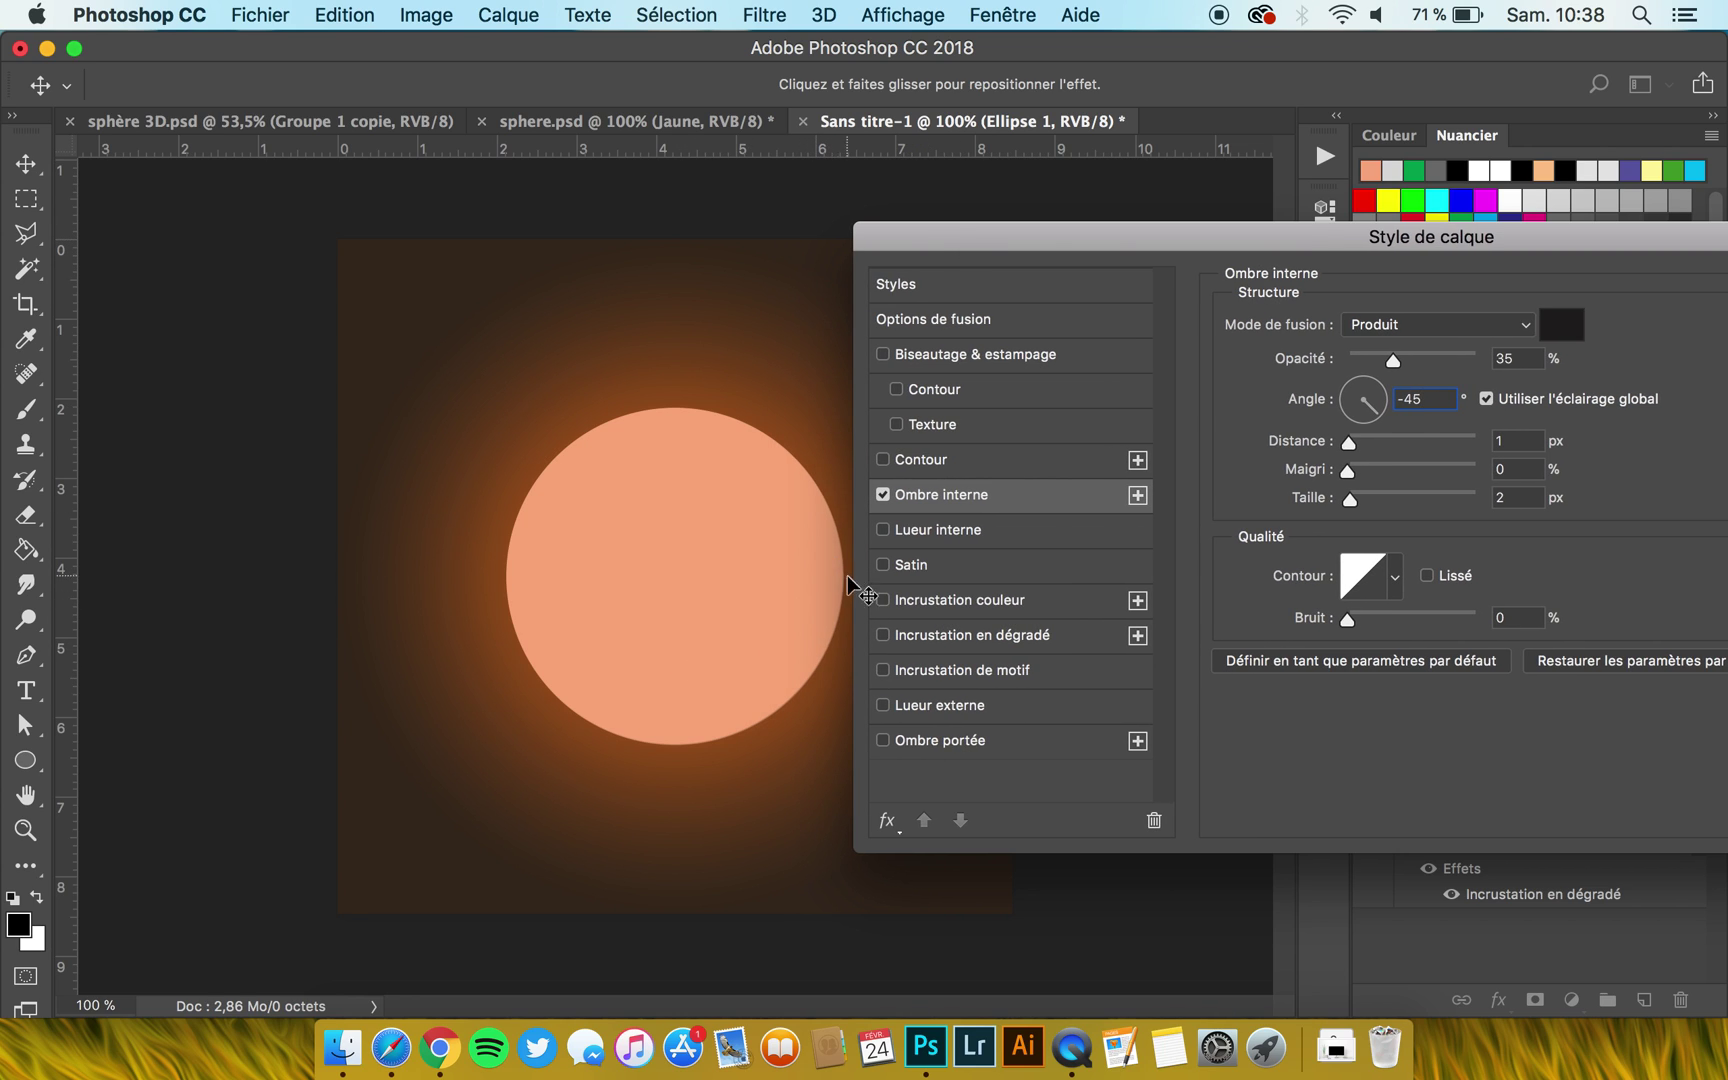
pyautogui.moveTo(1350, 441); pyautogui.dragTo(1390, 448)
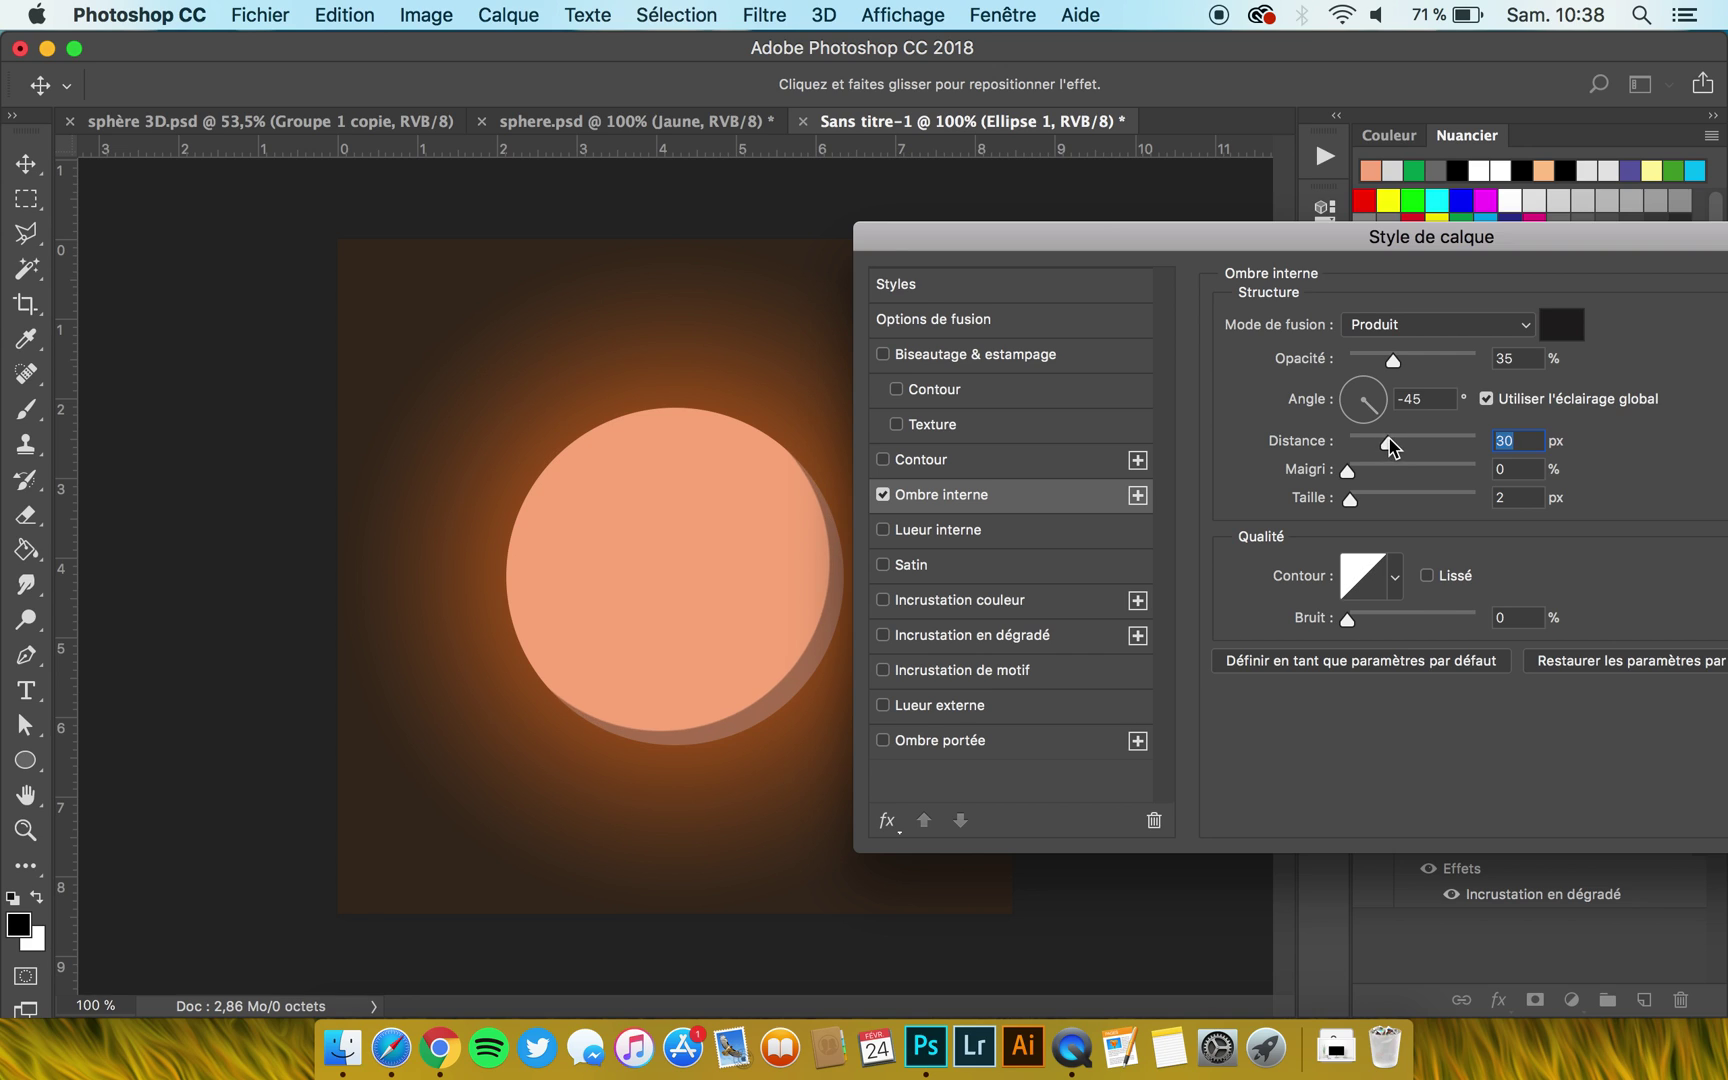
pyautogui.doubleClick(1520, 498)
pyautogui.write('80')
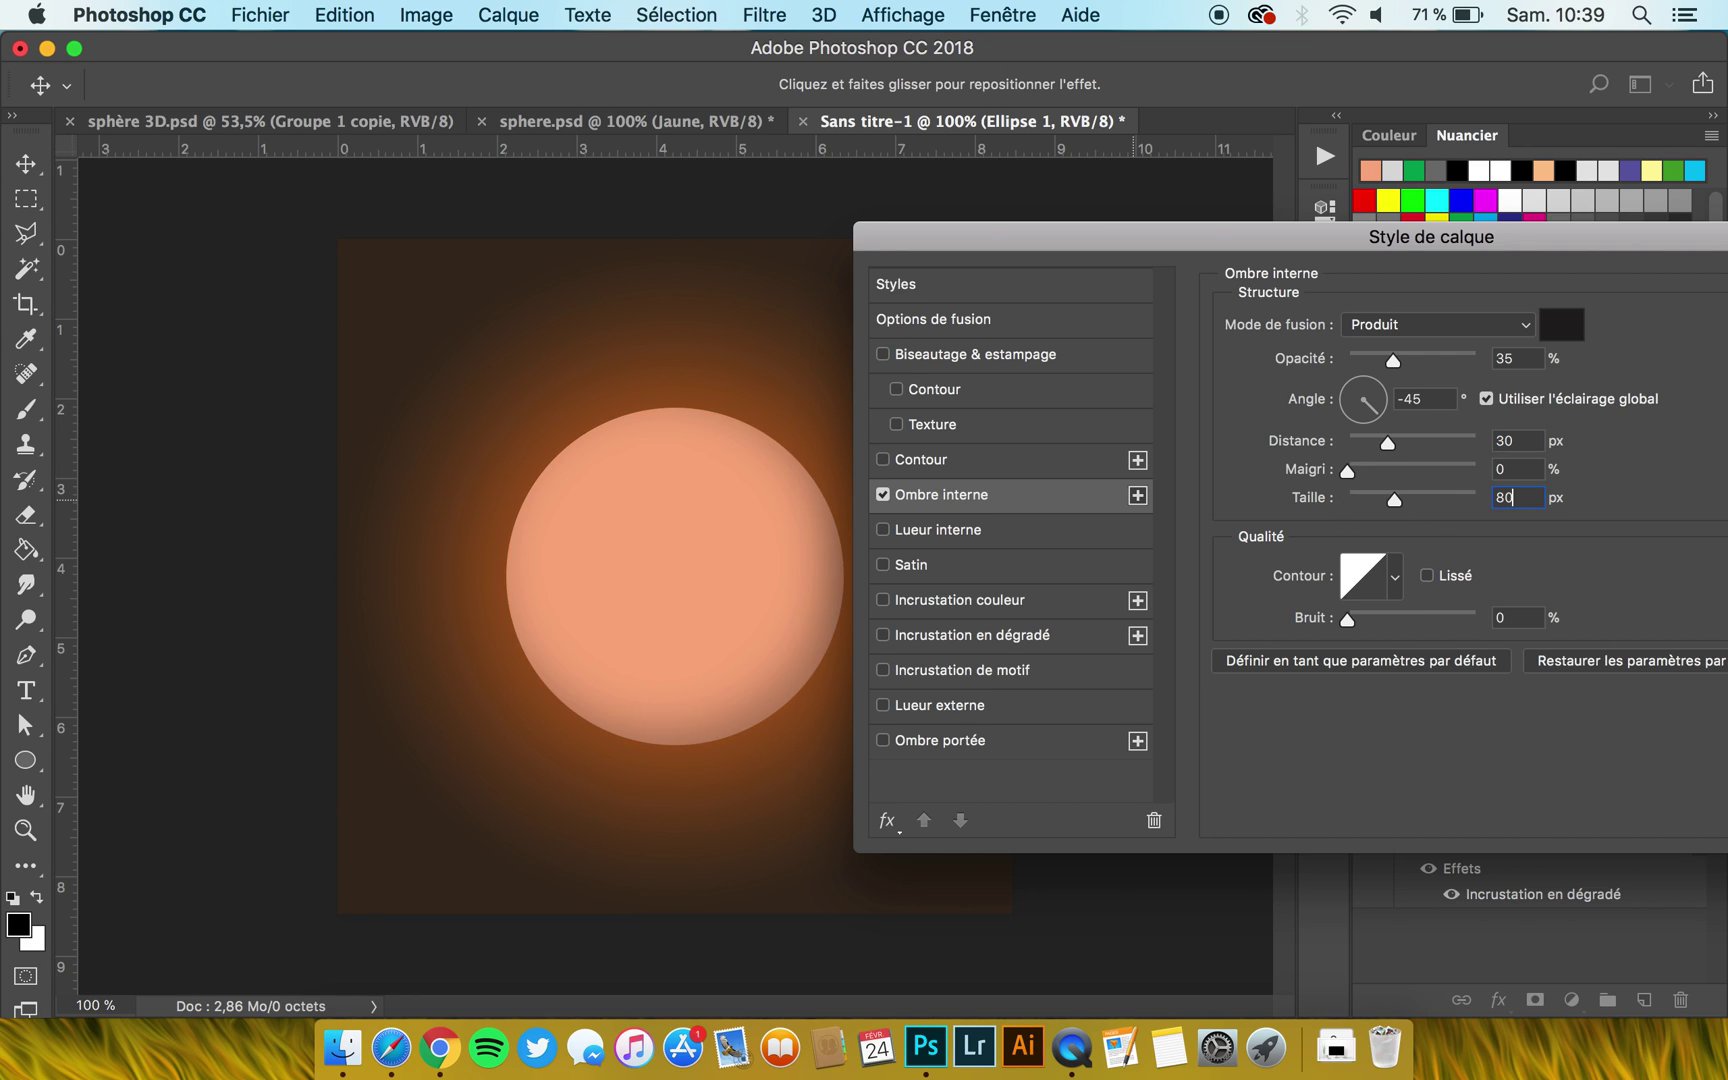
pyautogui.moveTo(1350, 480); pyautogui.dragTo(1372, 482)
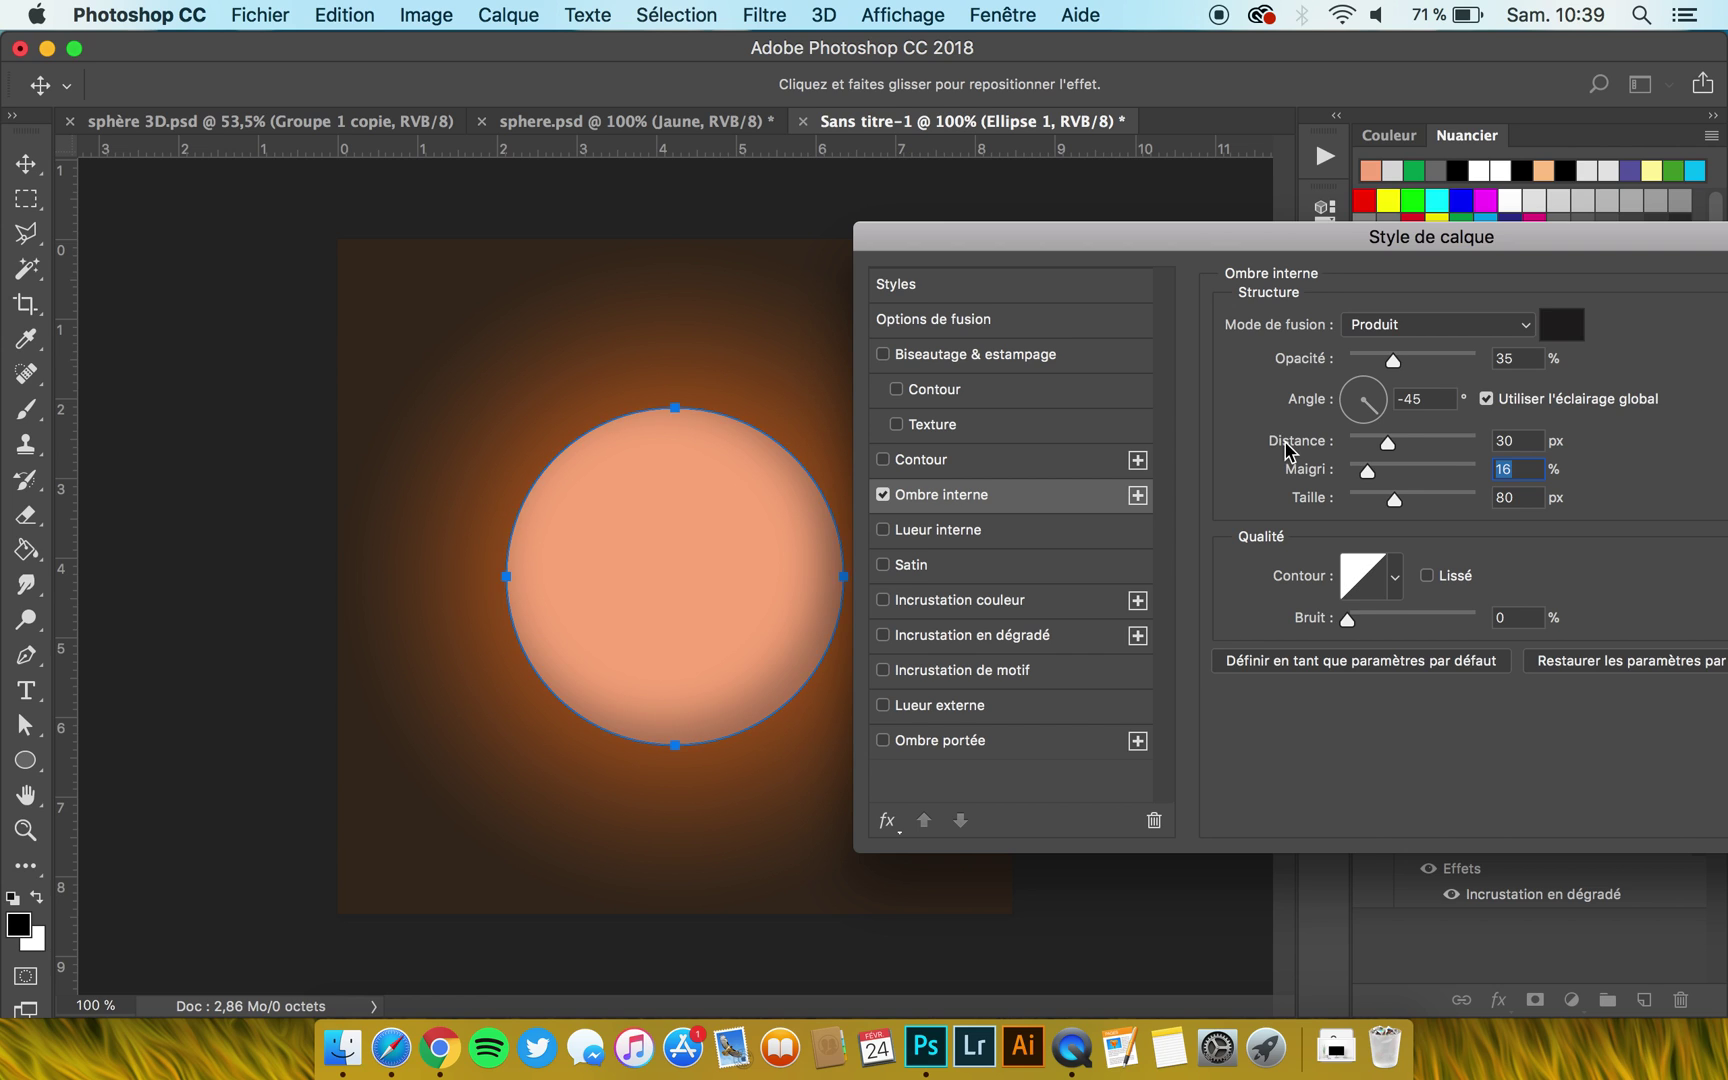
pyautogui.press('Return')
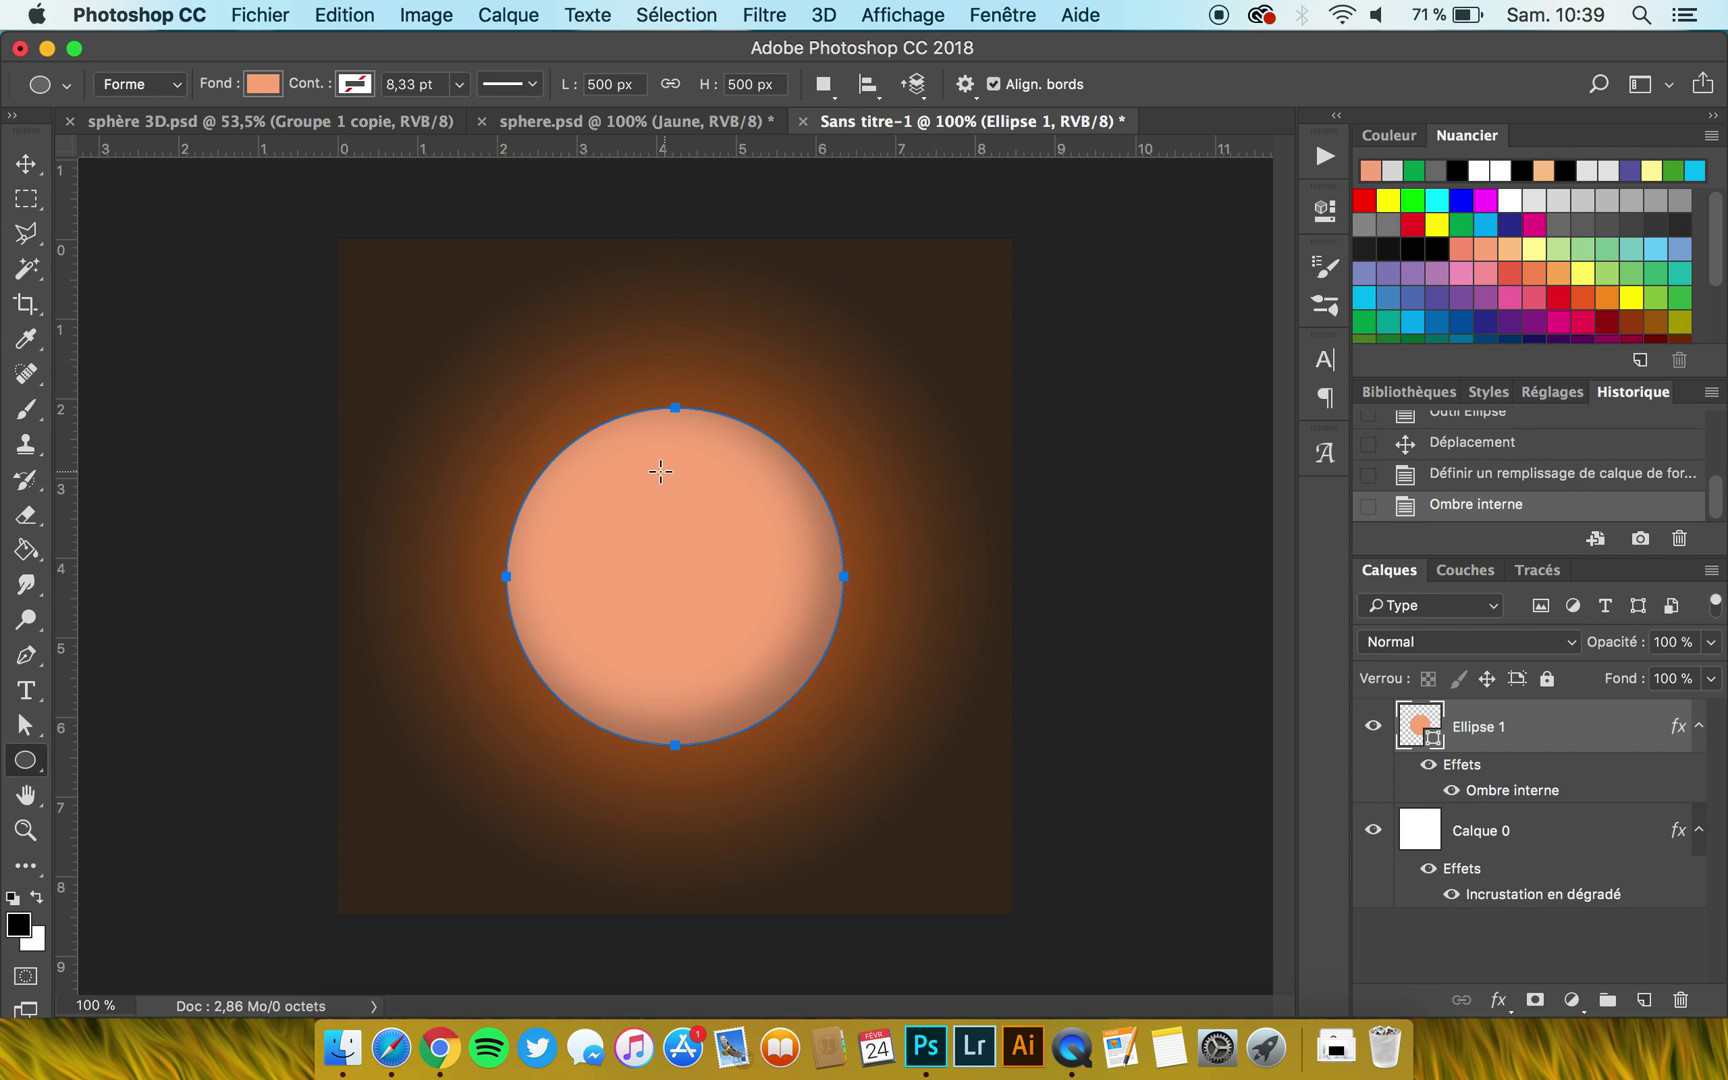
# Draw a salmon-filled rectangle of about 855 x 870 px over the circle, covering it completely.
pyautogui.click(18, 165)
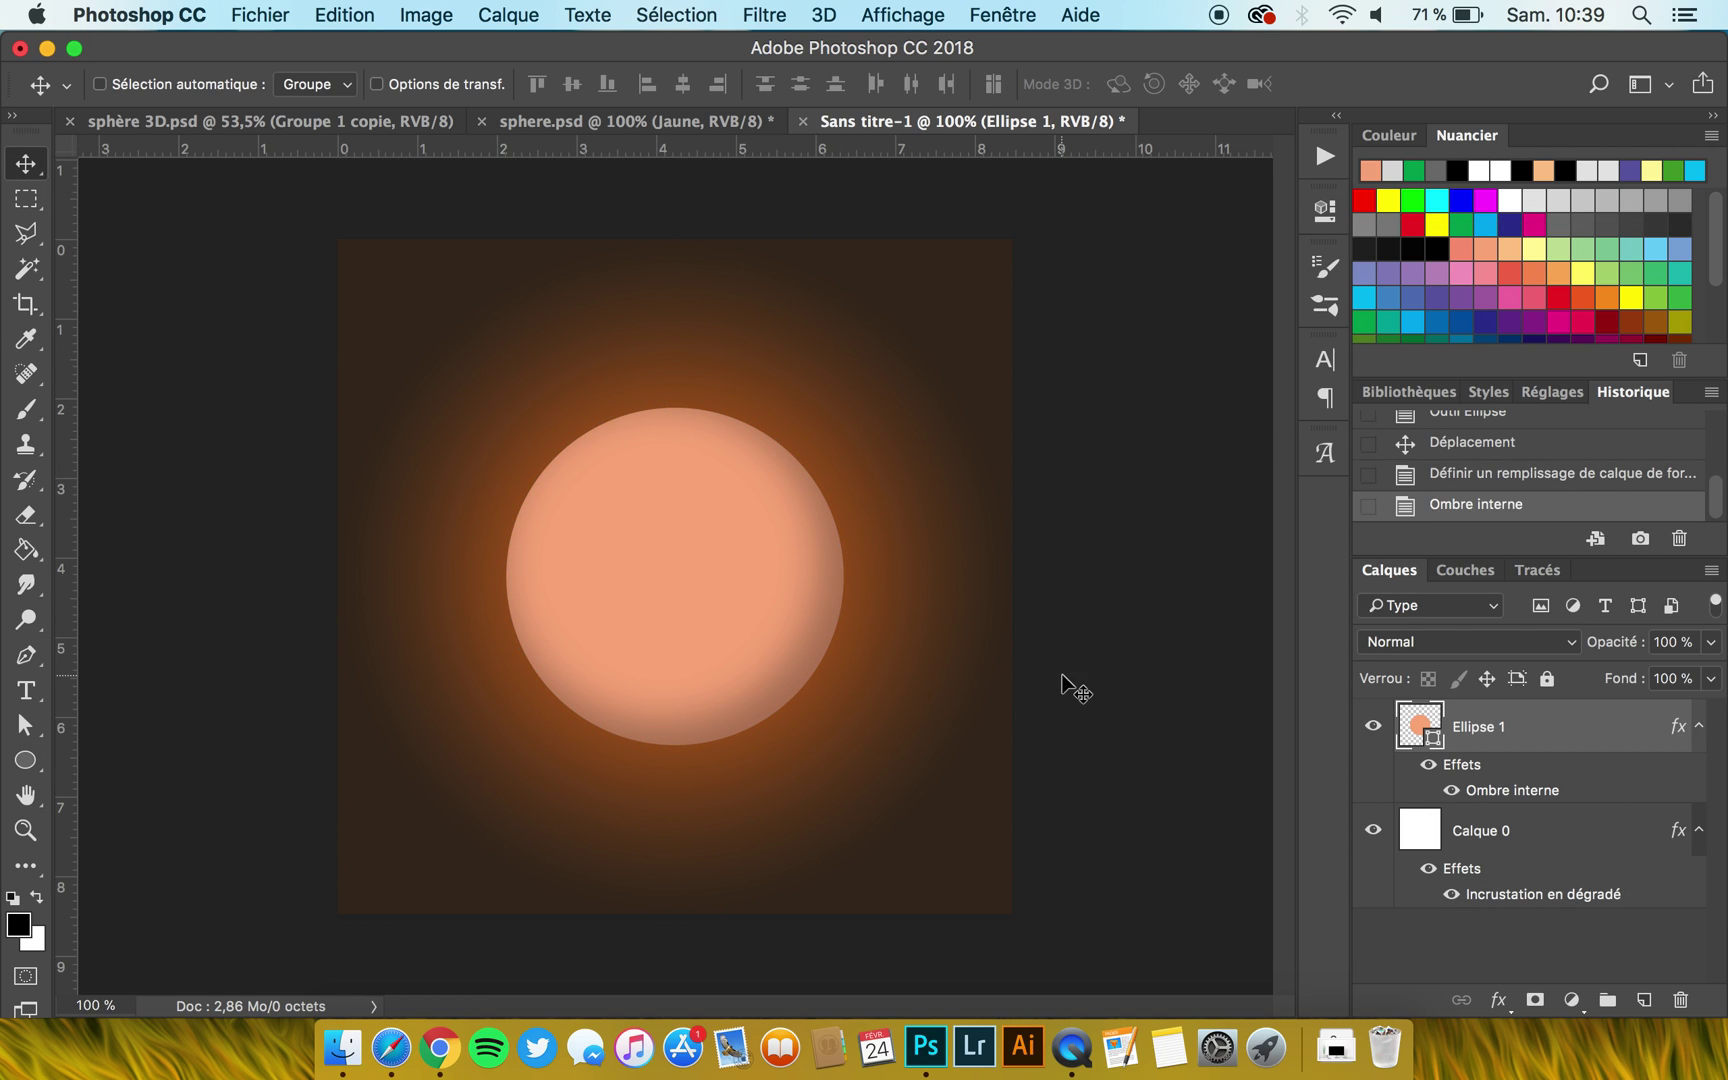
pyautogui.click(30, 764)
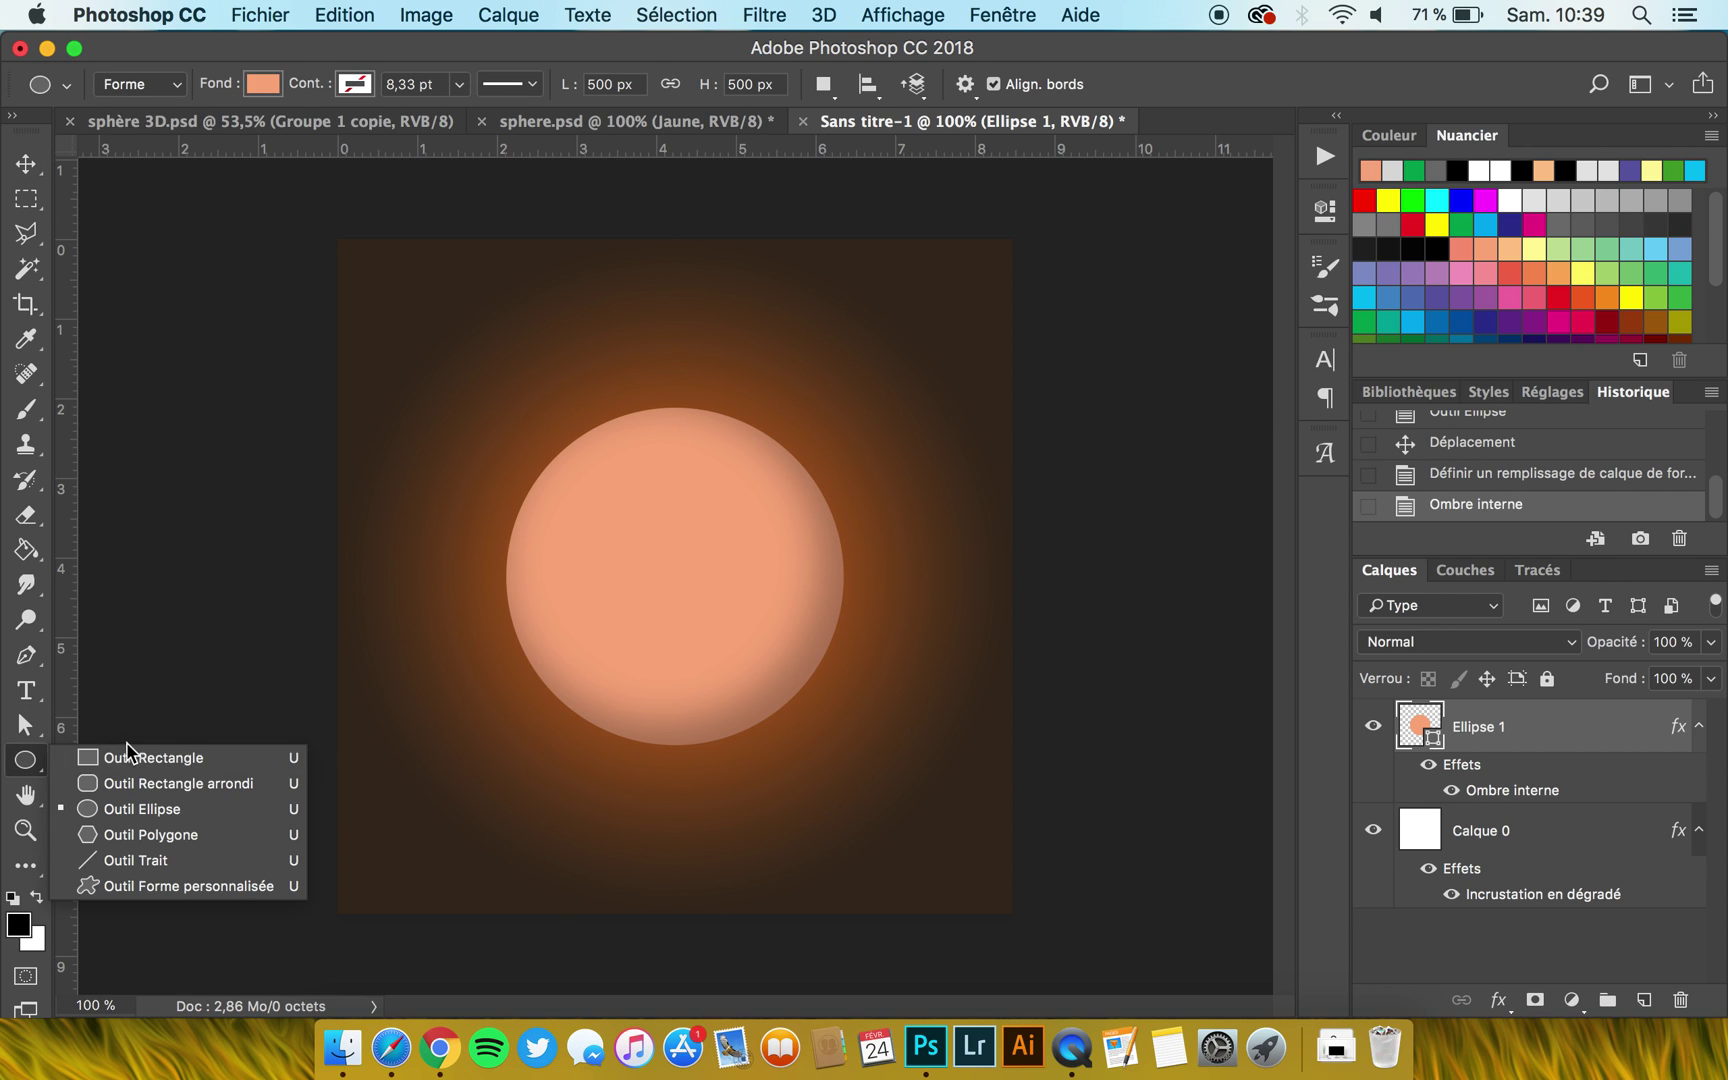
pyautogui.click(135, 763)
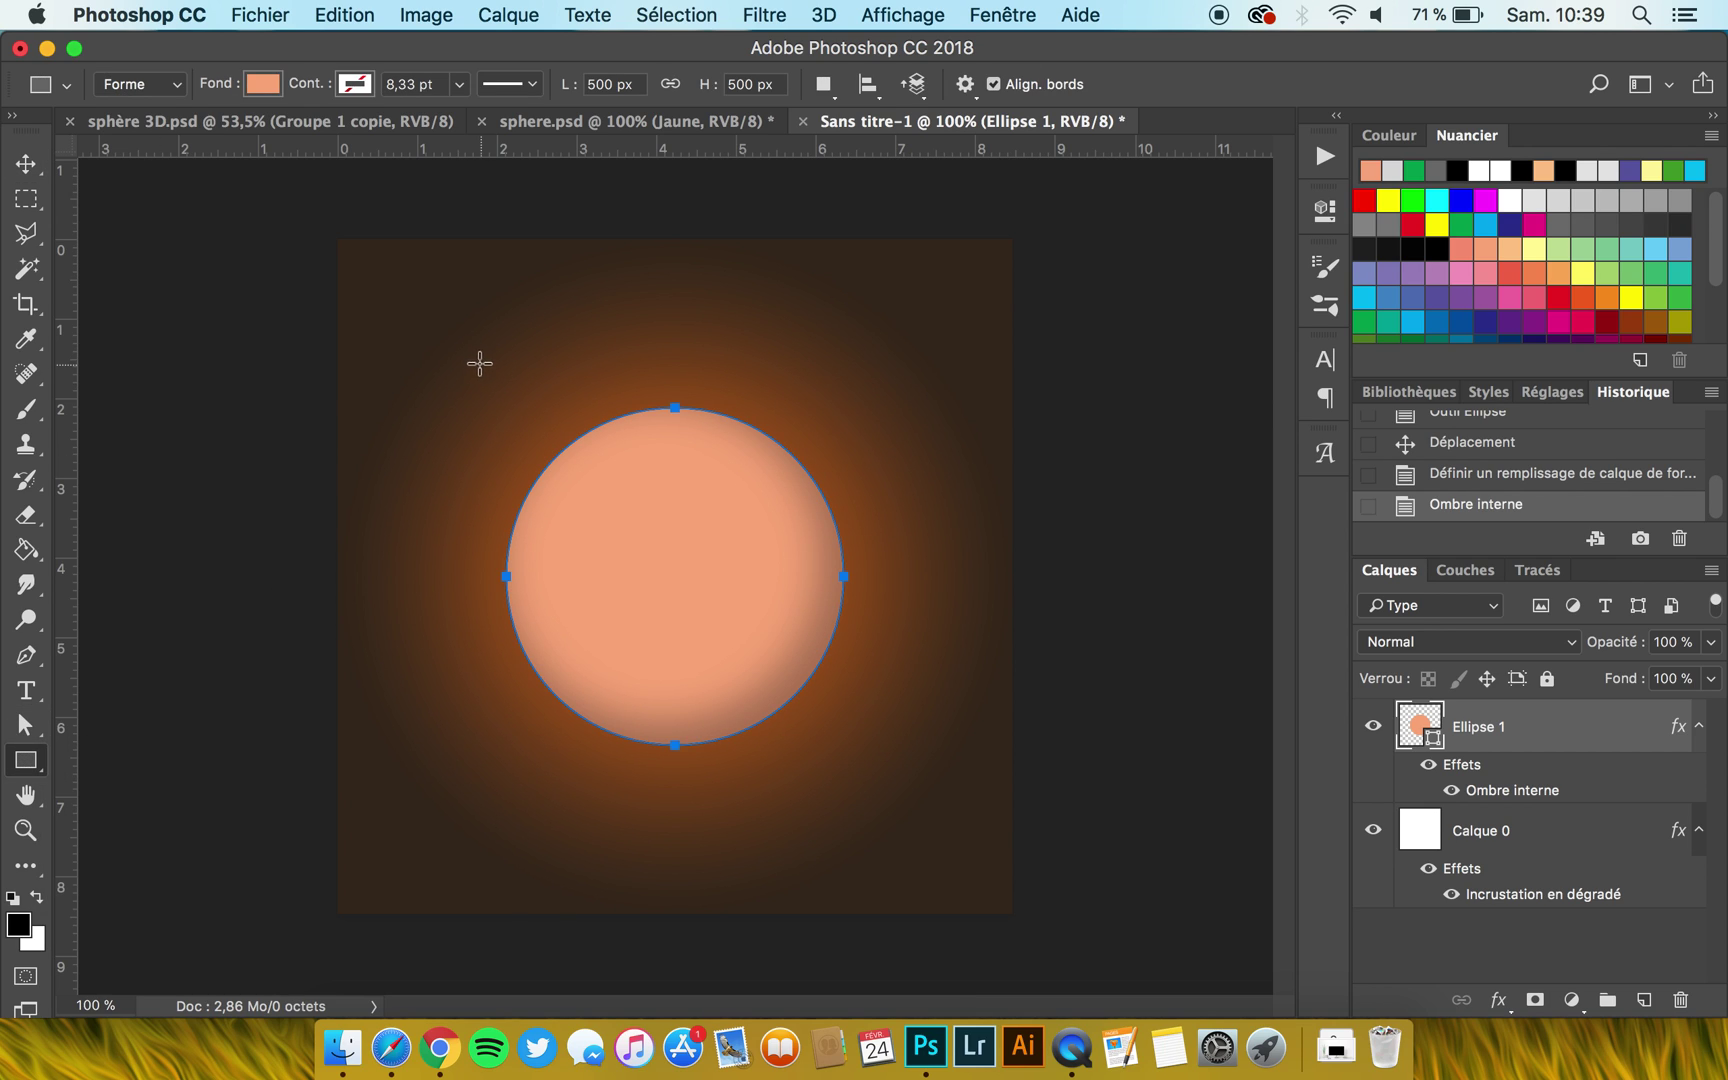
pyautogui.moveTo(398, 272); pyautogui.dragTo(975, 859)
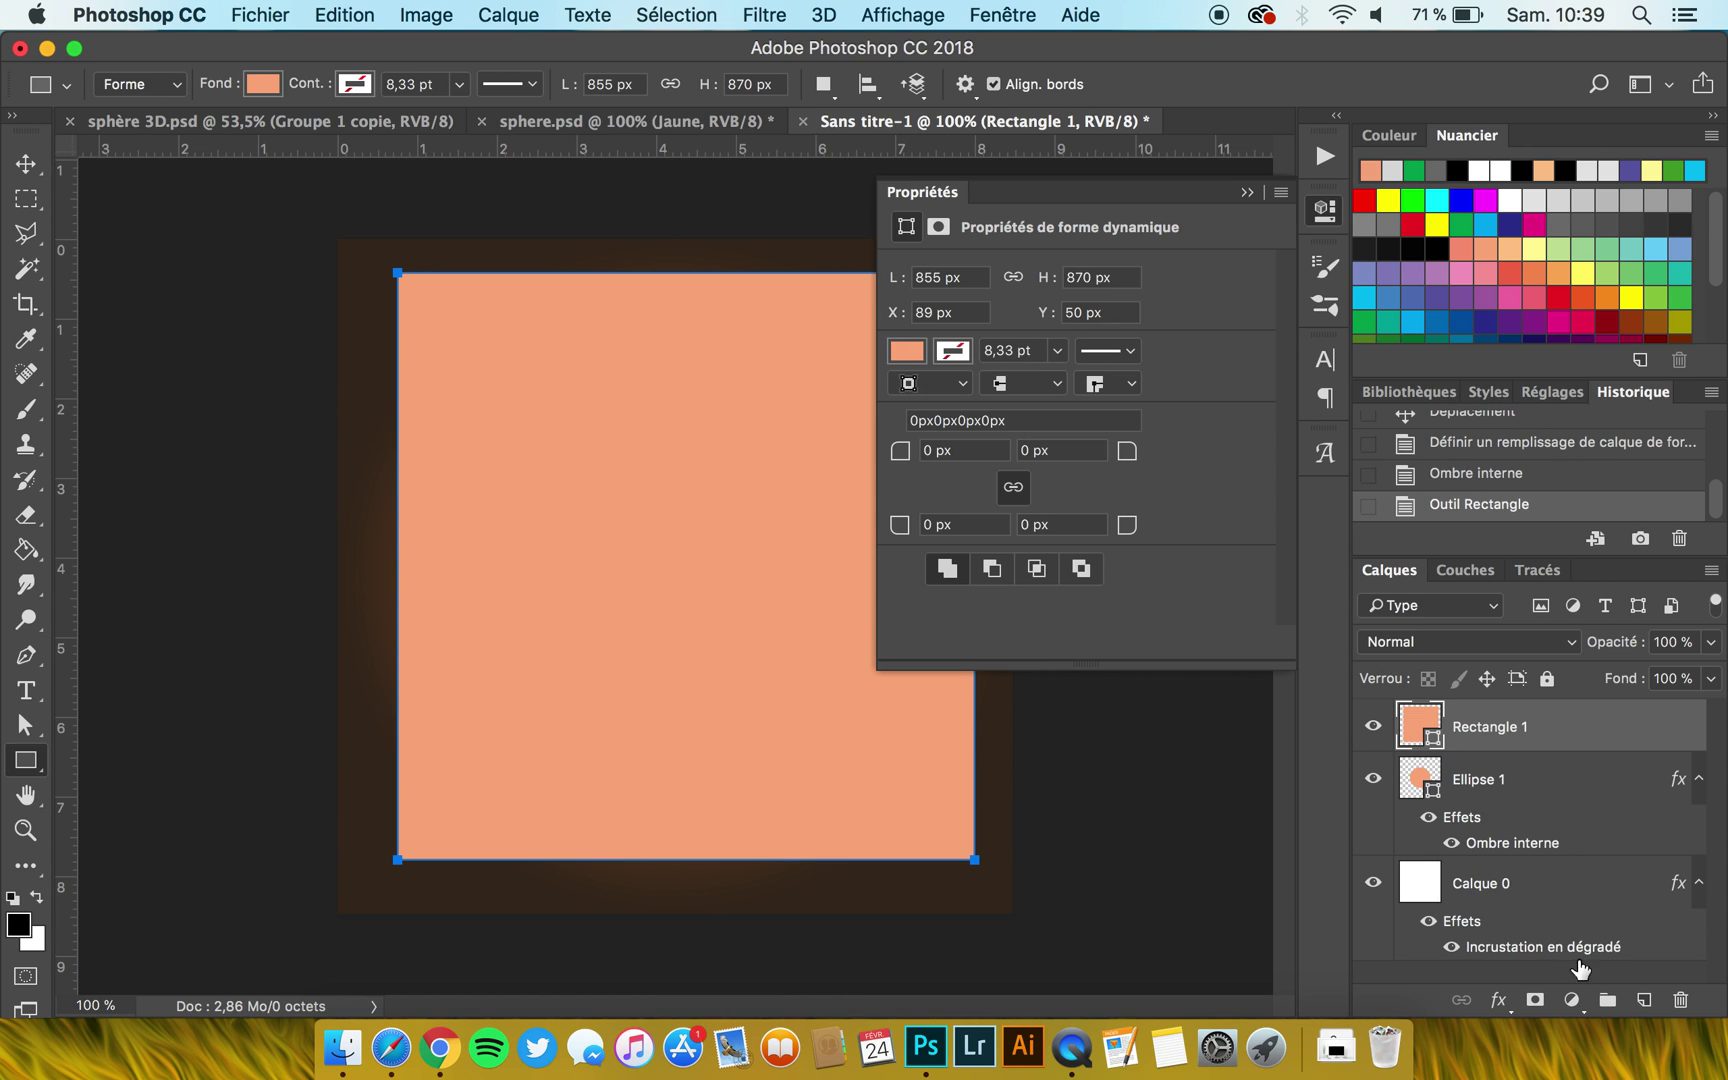
# Add a Gradient Overlay effect to the rectangle's layer using the orange-to-yellow gradient preset.
pyautogui.click(1499, 1000)
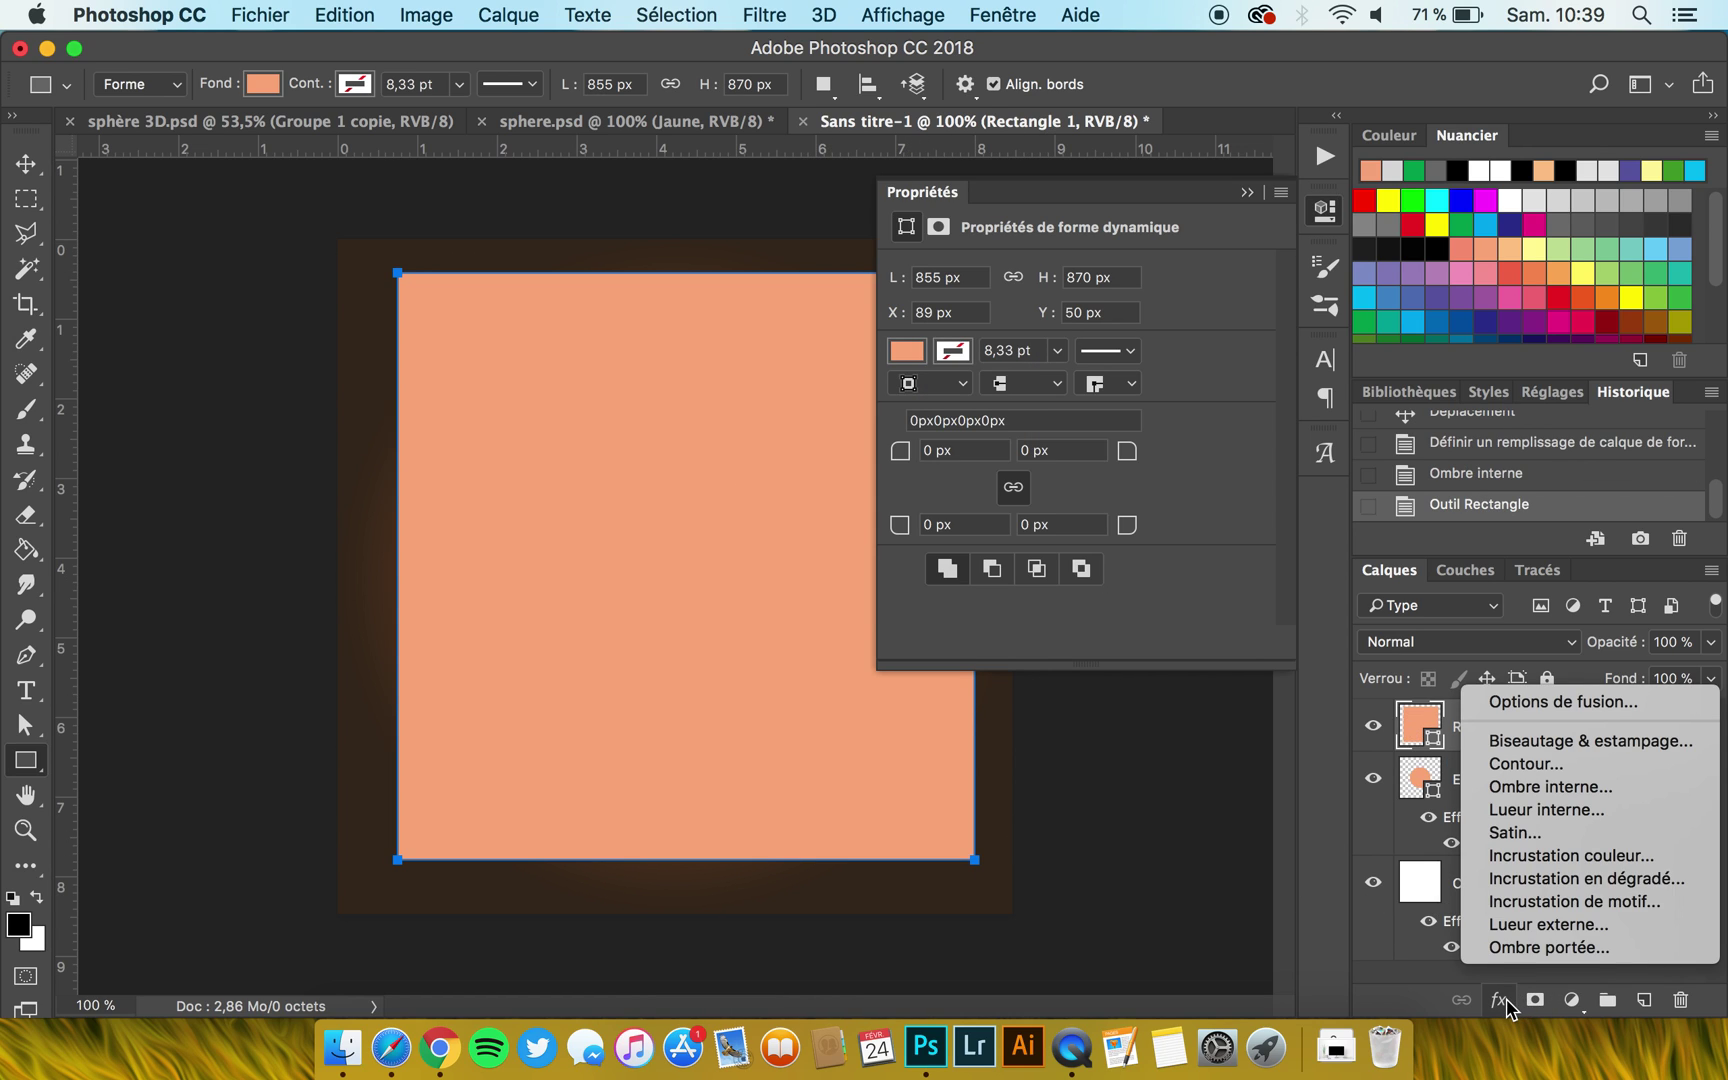
pyautogui.click(1590, 885)
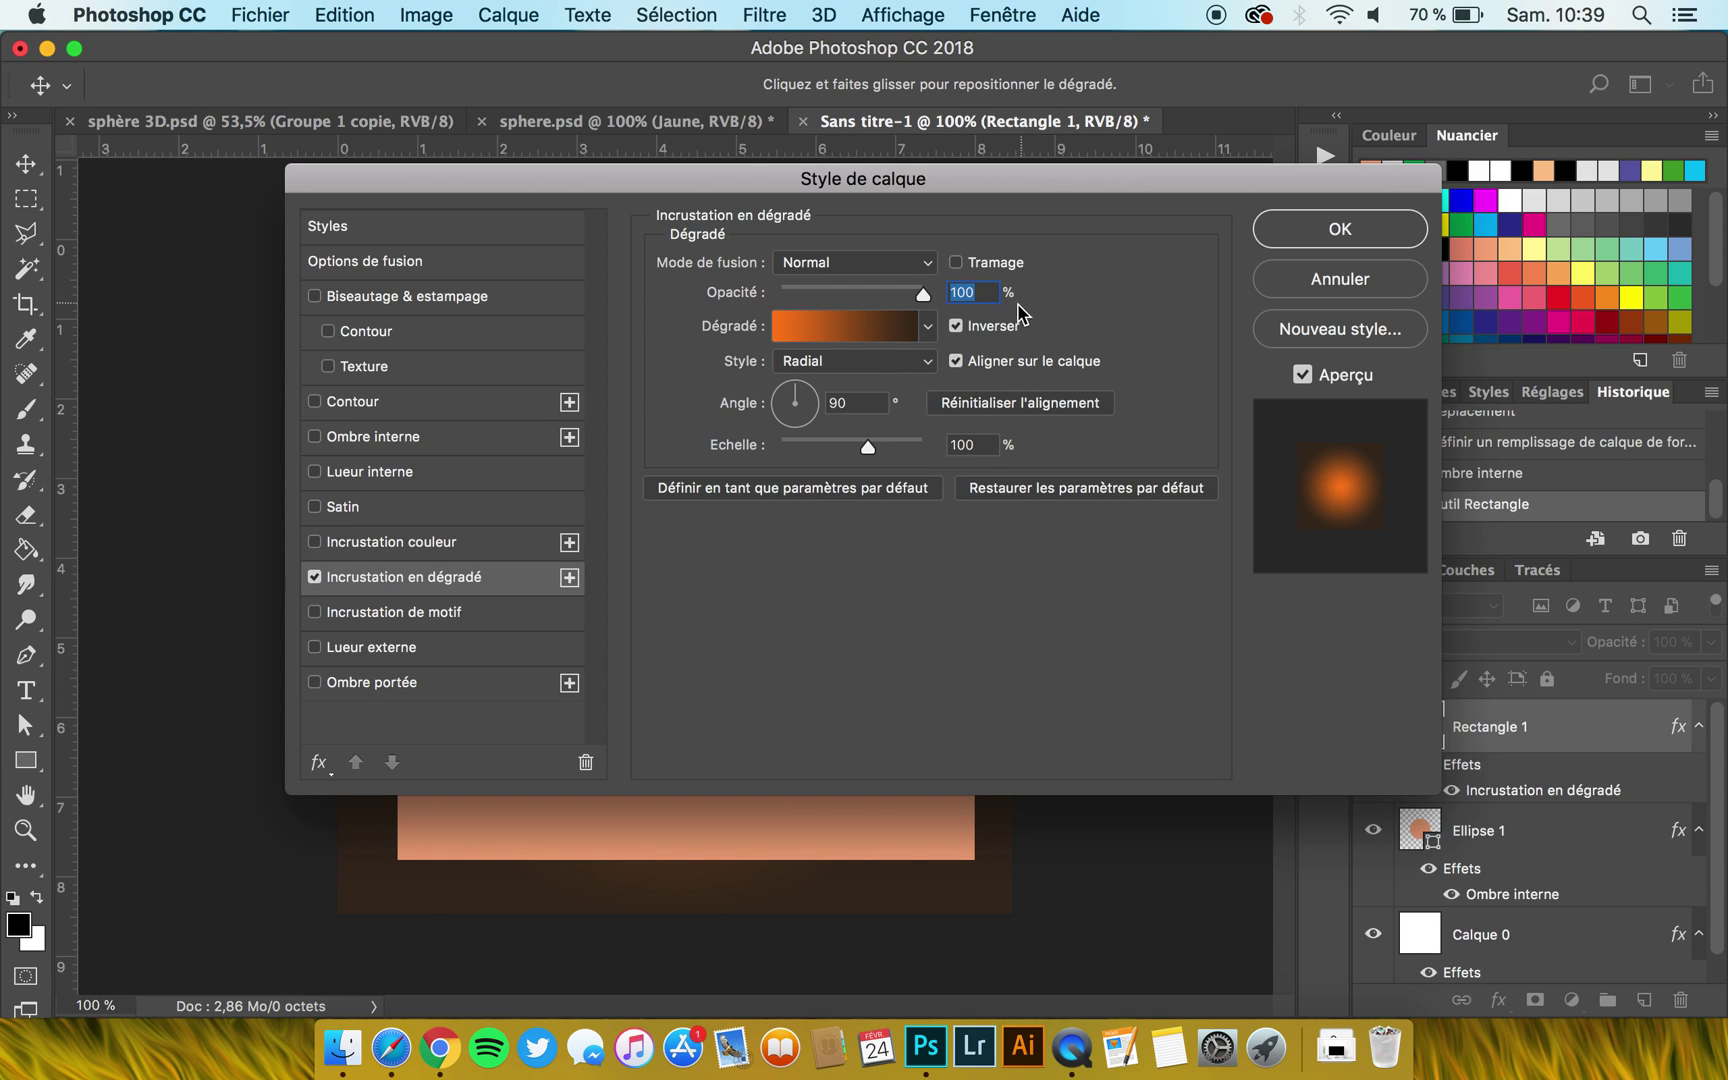
pyautogui.click(903, 330)
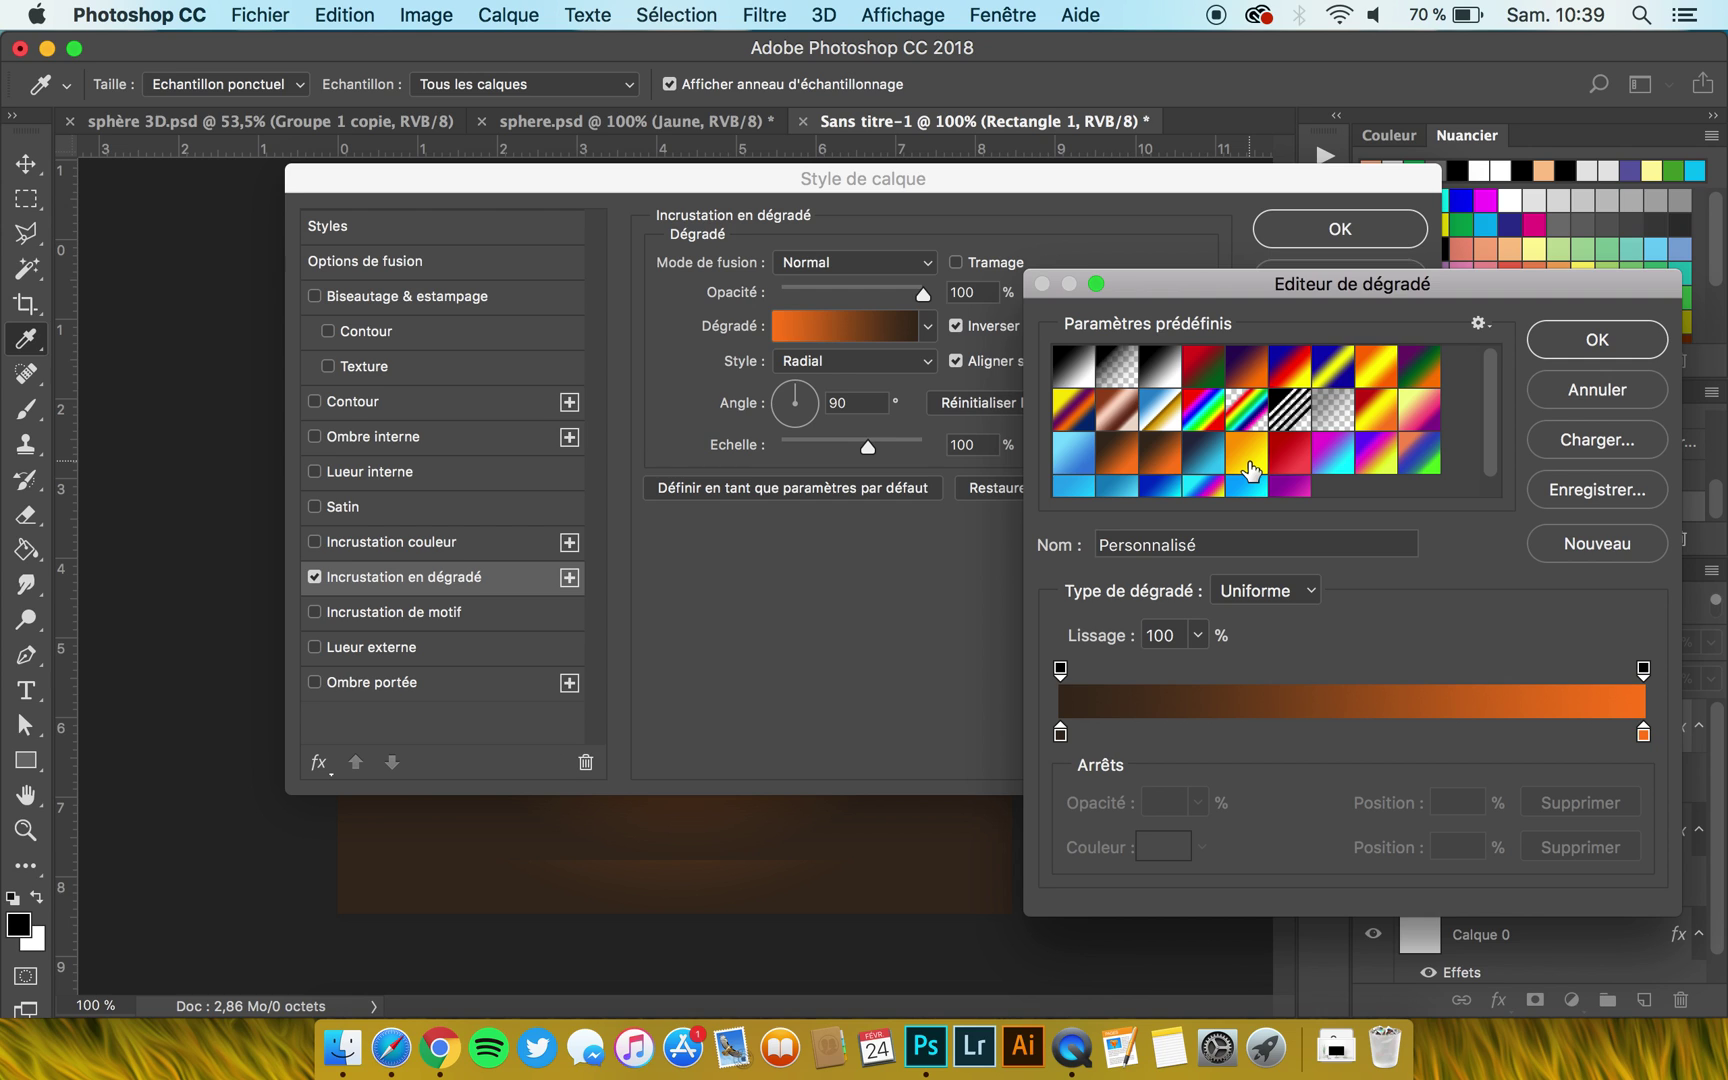
pyautogui.click(1250, 470)
# Check both colour stops of the gradient, keeping orange ff9c00 and yellow fff000, and accept the gradient.
pyautogui.click(1060, 734)
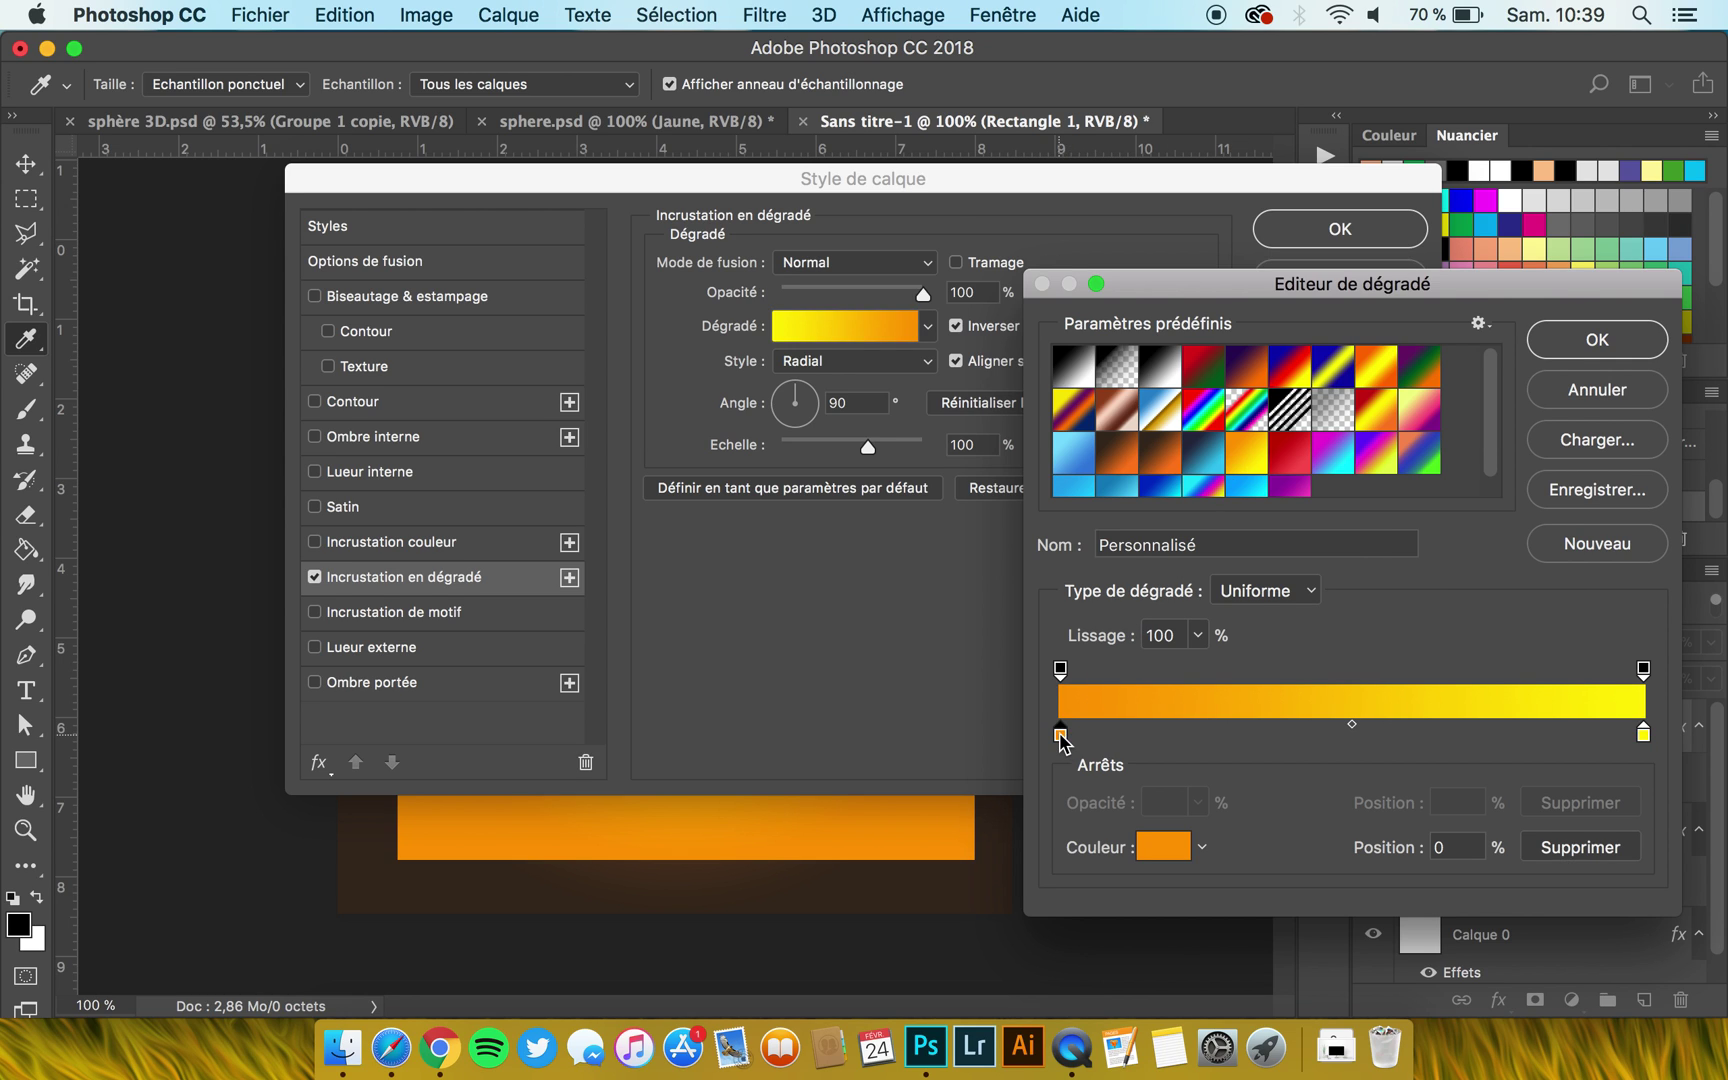
pyautogui.doubleClick(1060, 734)
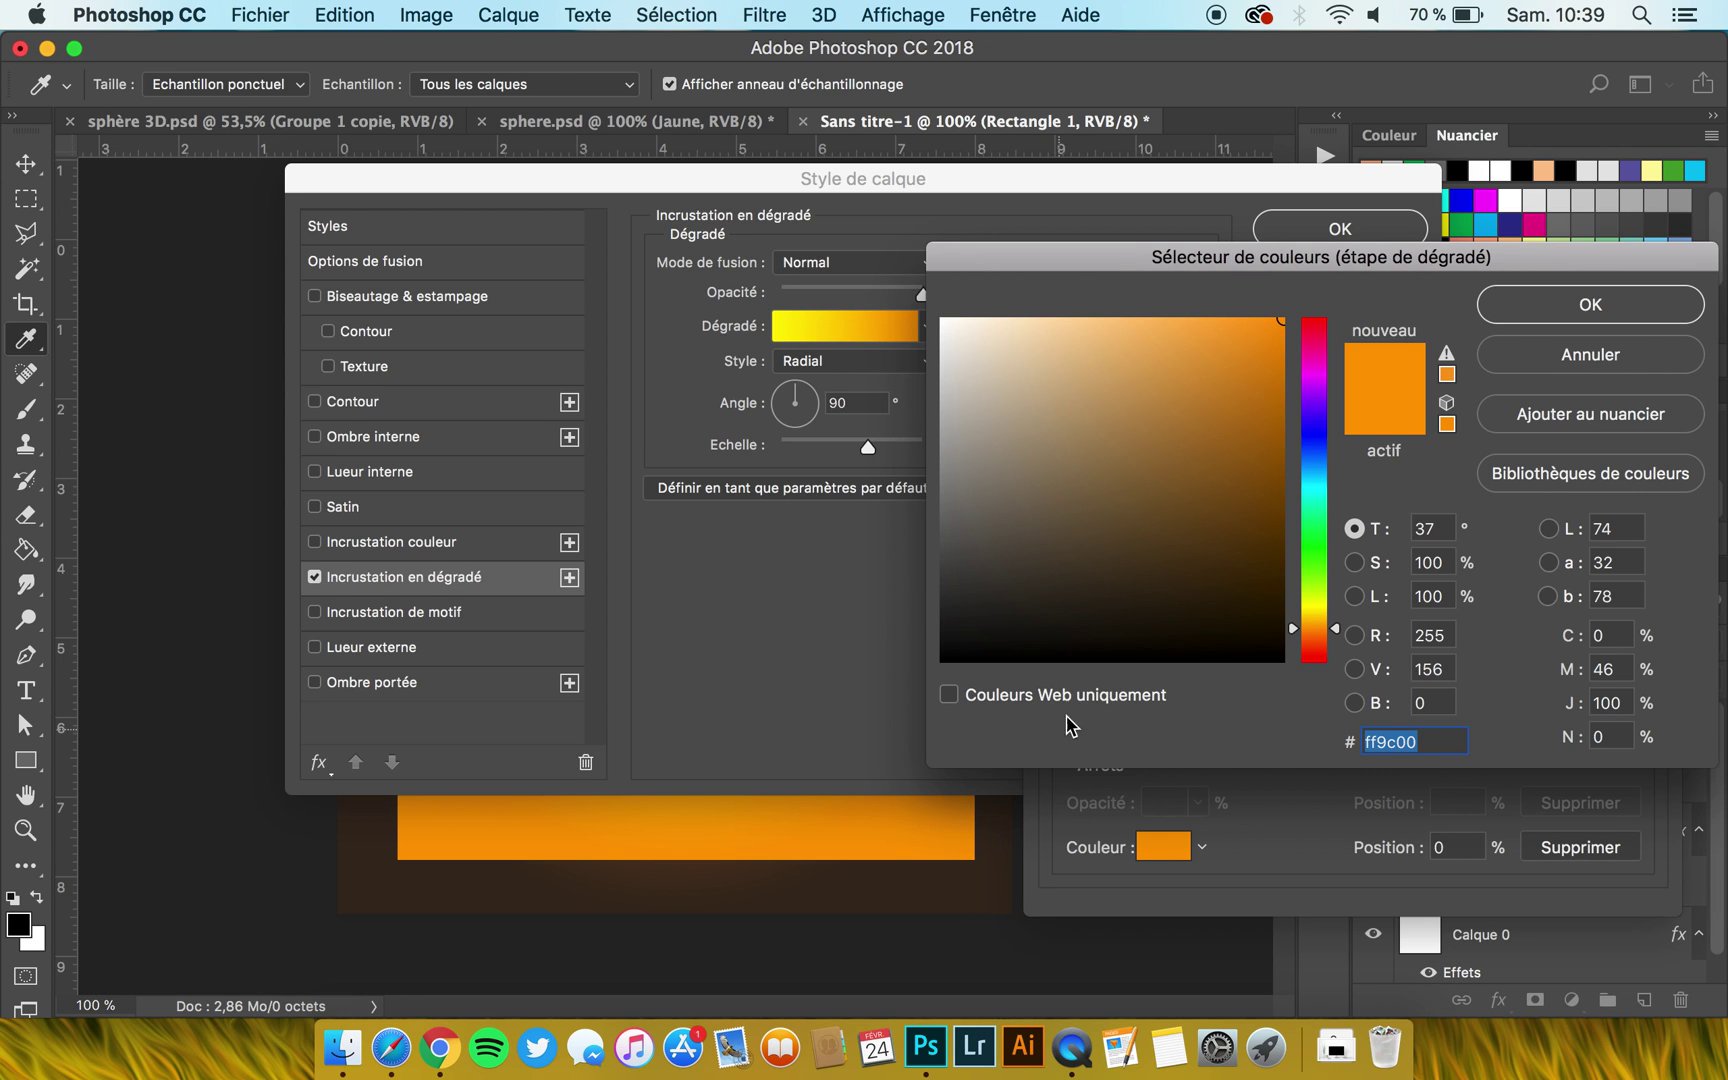
pyautogui.click(1588, 306)
pyautogui.click(1643, 734)
pyautogui.doubleClick(1643, 734)
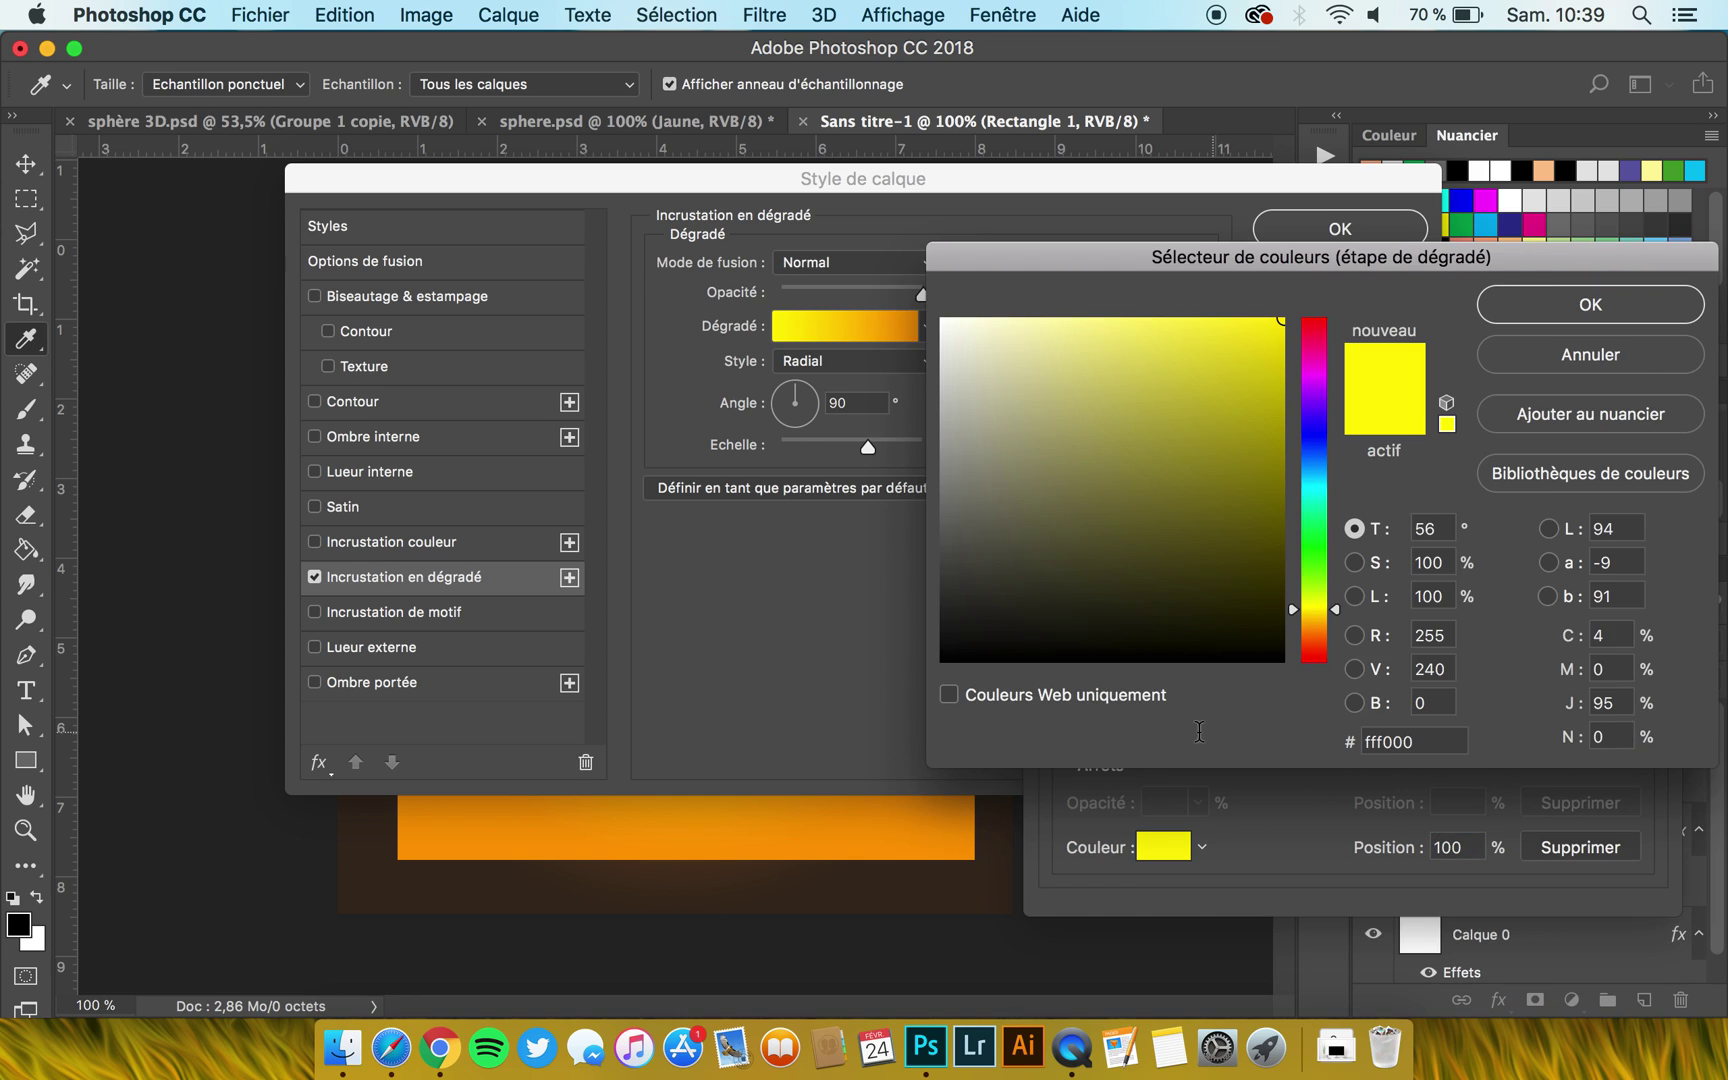
pyautogui.click(1597, 318)
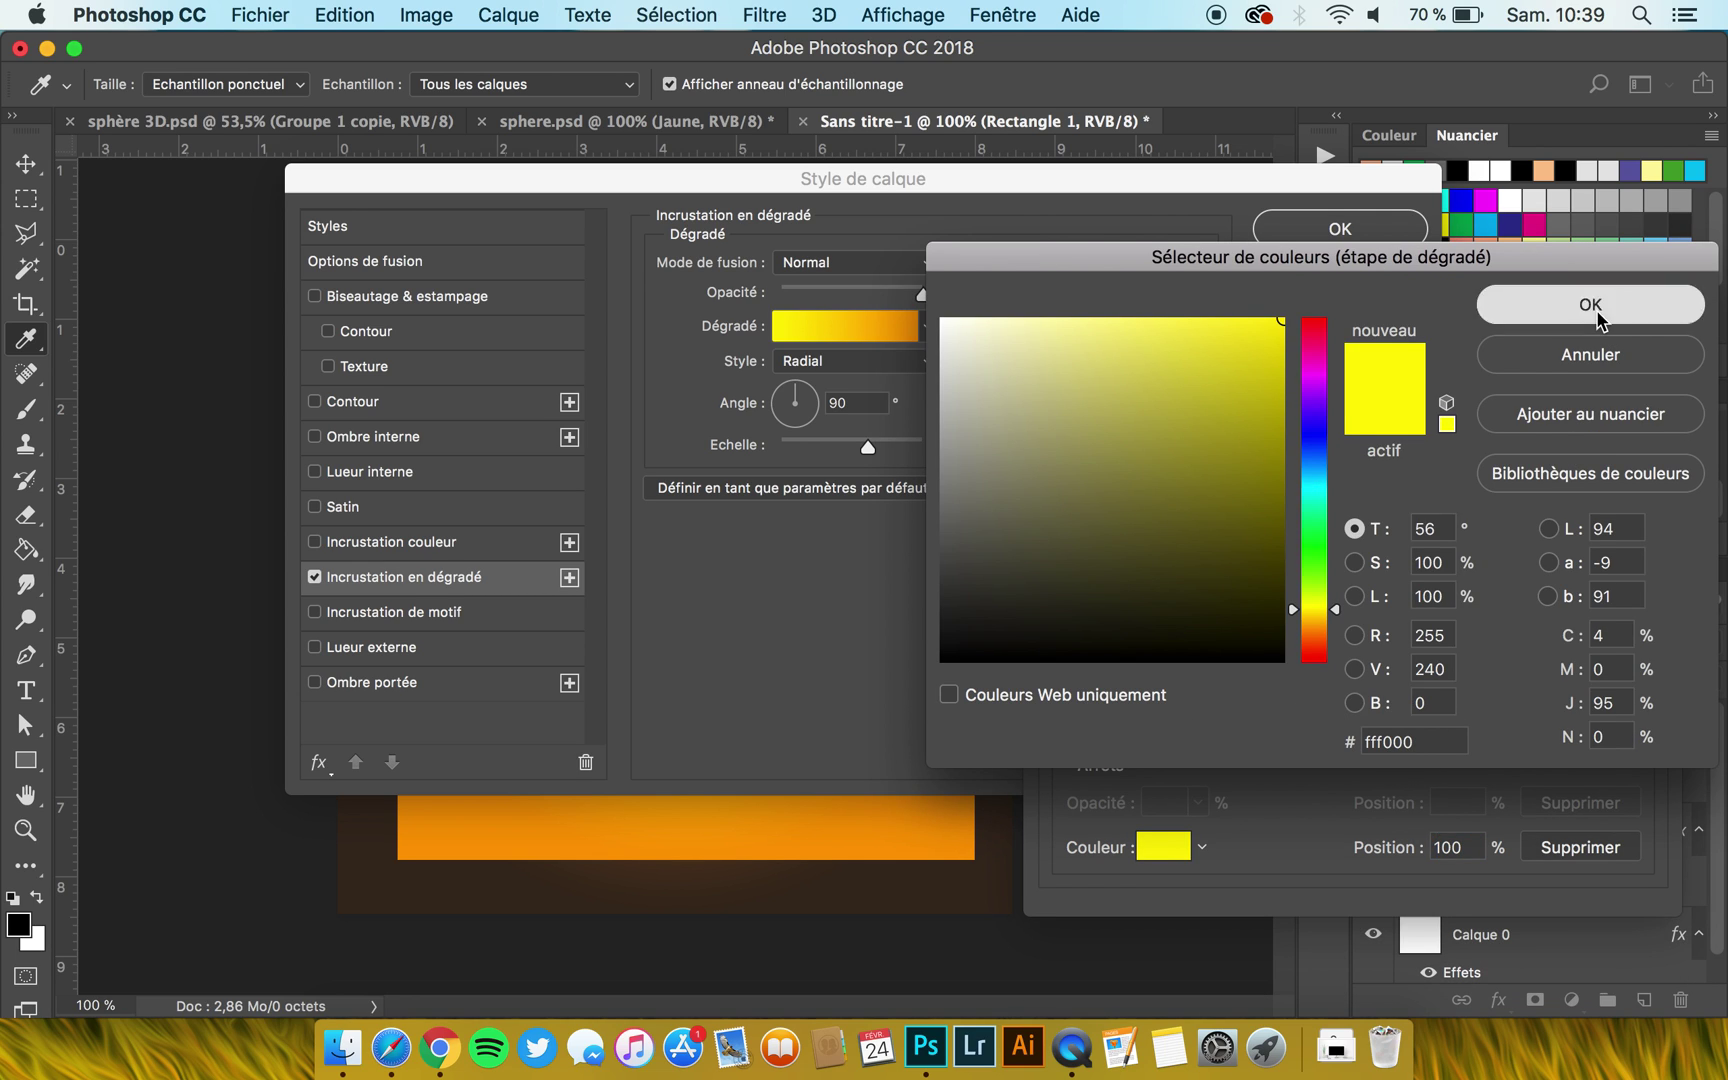
pyautogui.click(1595, 336)
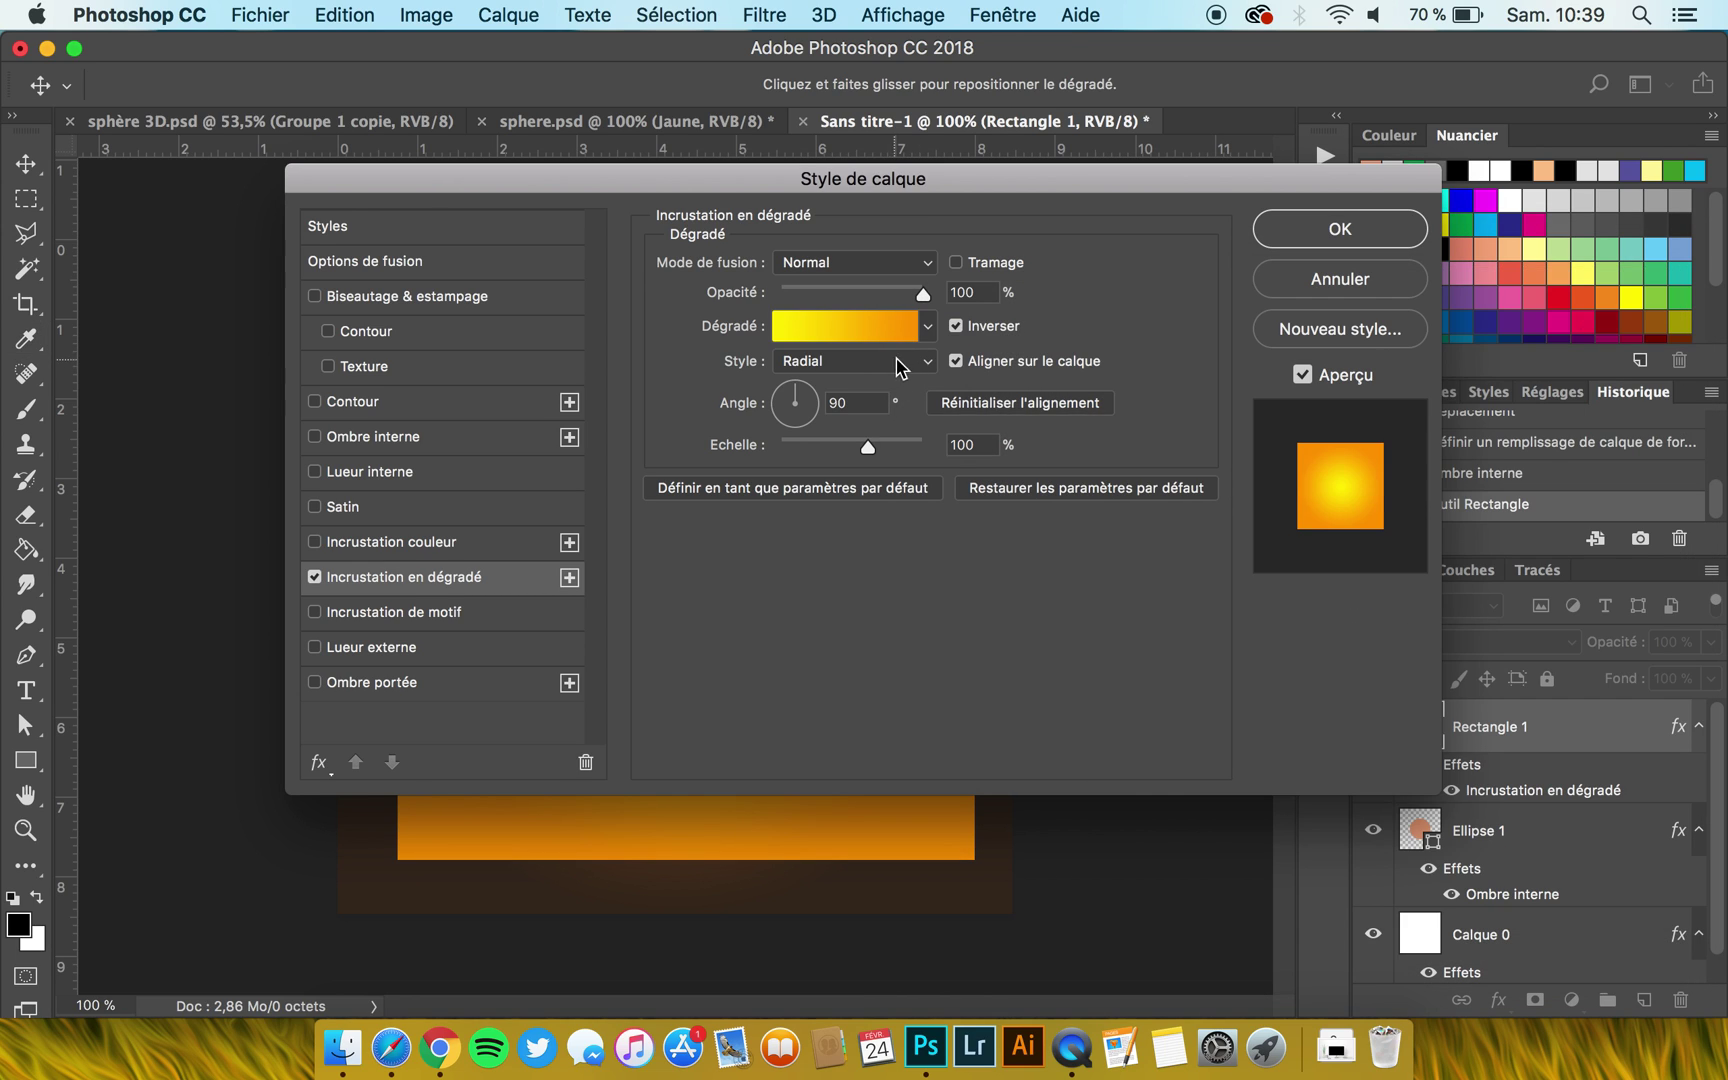
# Set the radial gradient overlay's scale to 50%, keep it reversed with yellow in the centre, and apply the effect.
pyautogui.doubleClick(966, 444)
pyautogui.write('50')
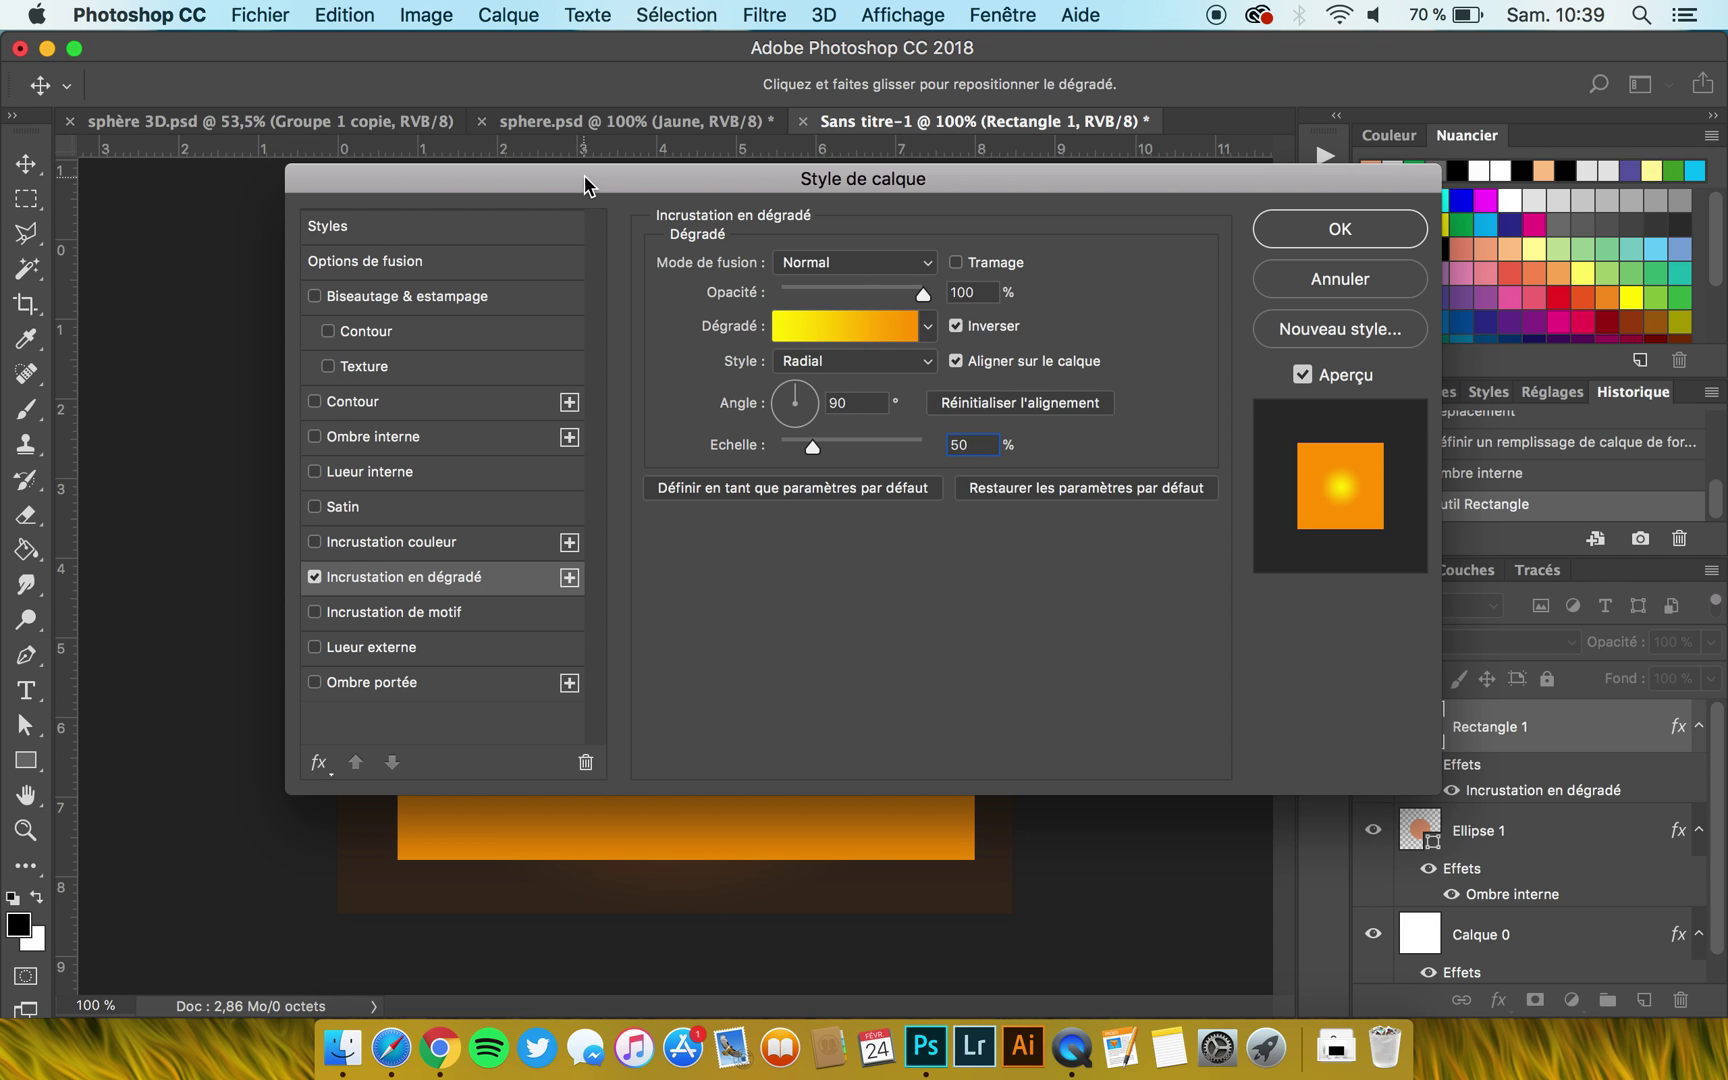
pyautogui.moveTo(586, 179); pyautogui.dragTo(1093, 210)
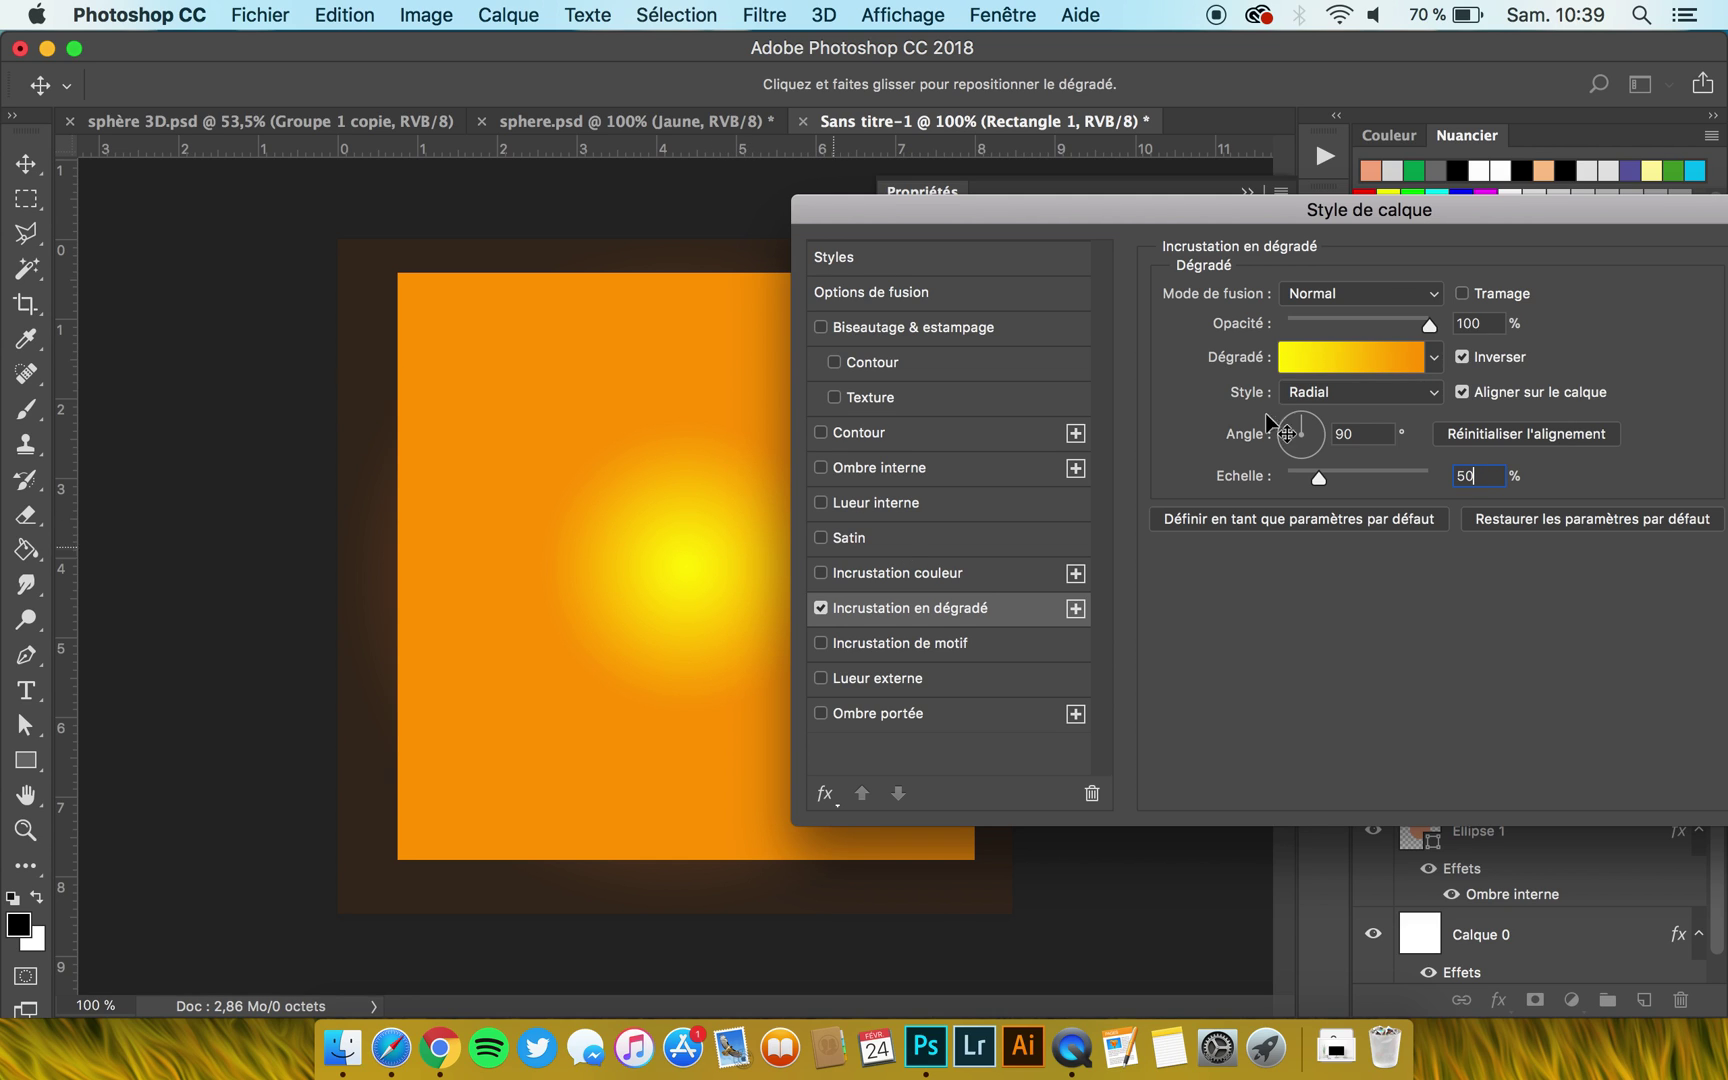
pyautogui.click(1462, 357)
pyautogui.click(1462, 357)
pyautogui.press('Return')
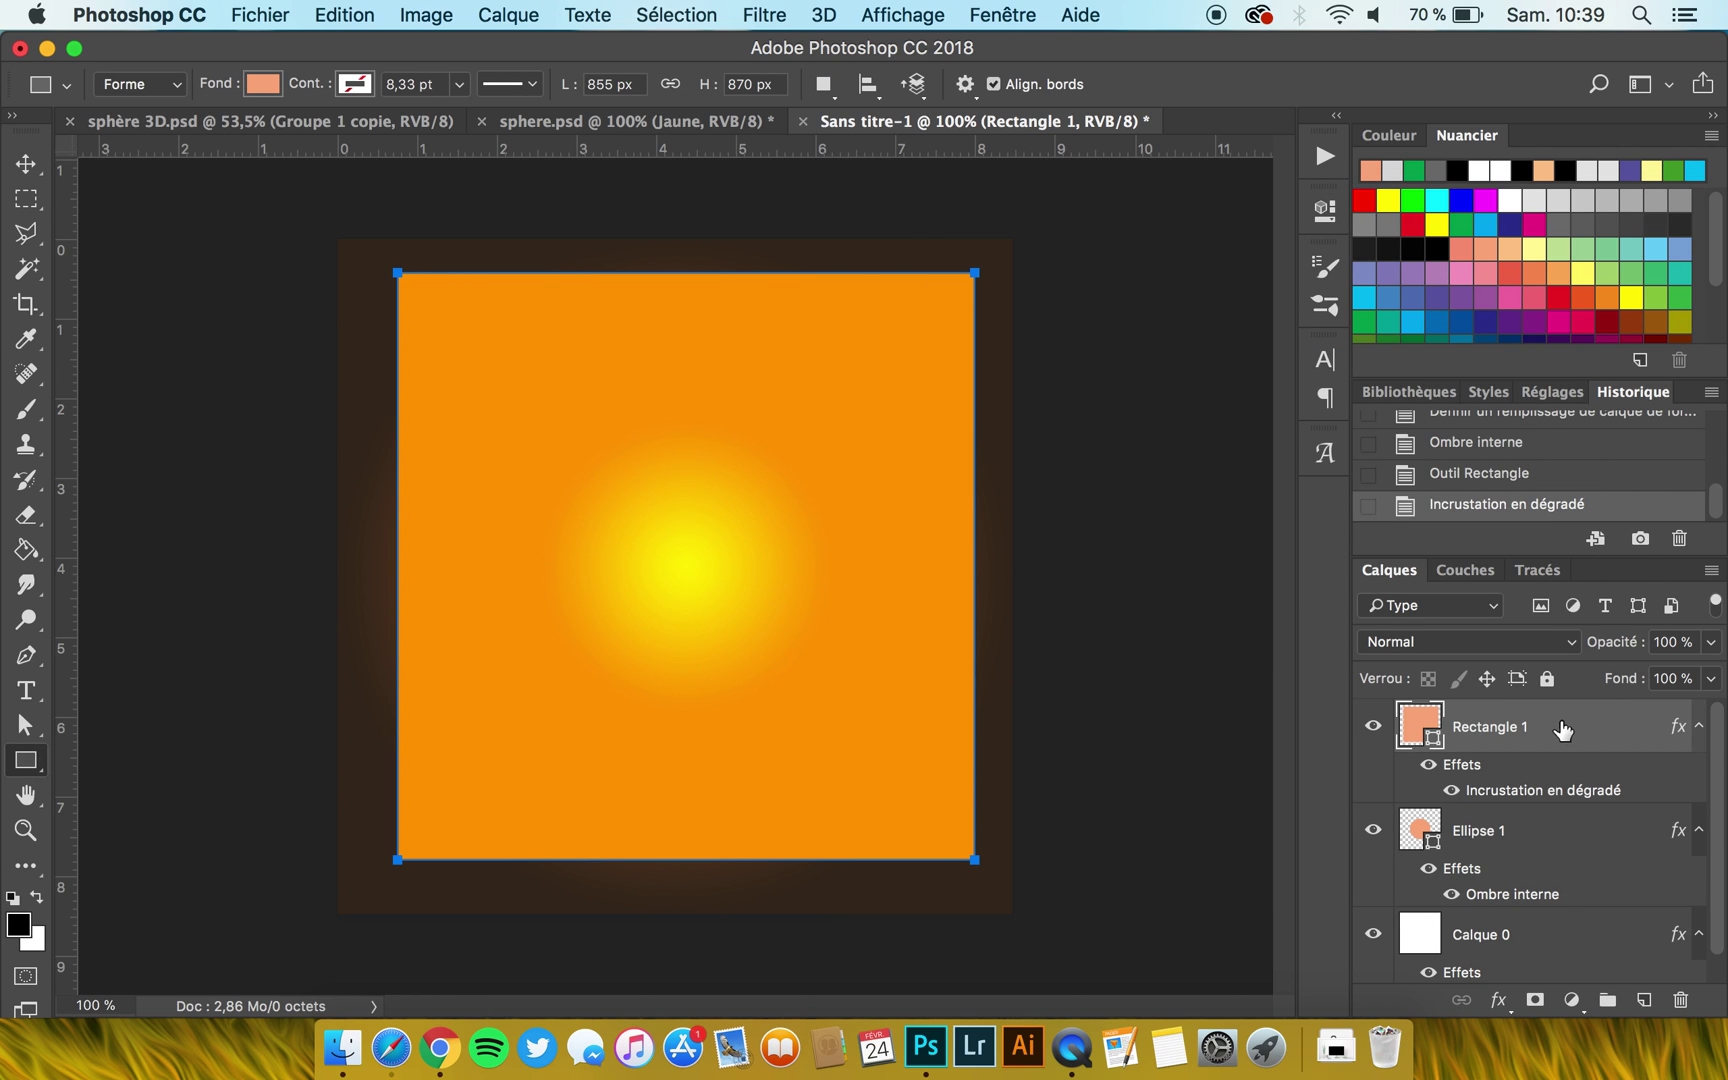
# Create a clipping mask from the rectangle's layer so its gradient is confined to the circle.
pyautogui.rightClick(1558, 722)
pyautogui.scroll(-2, 1480, 811)
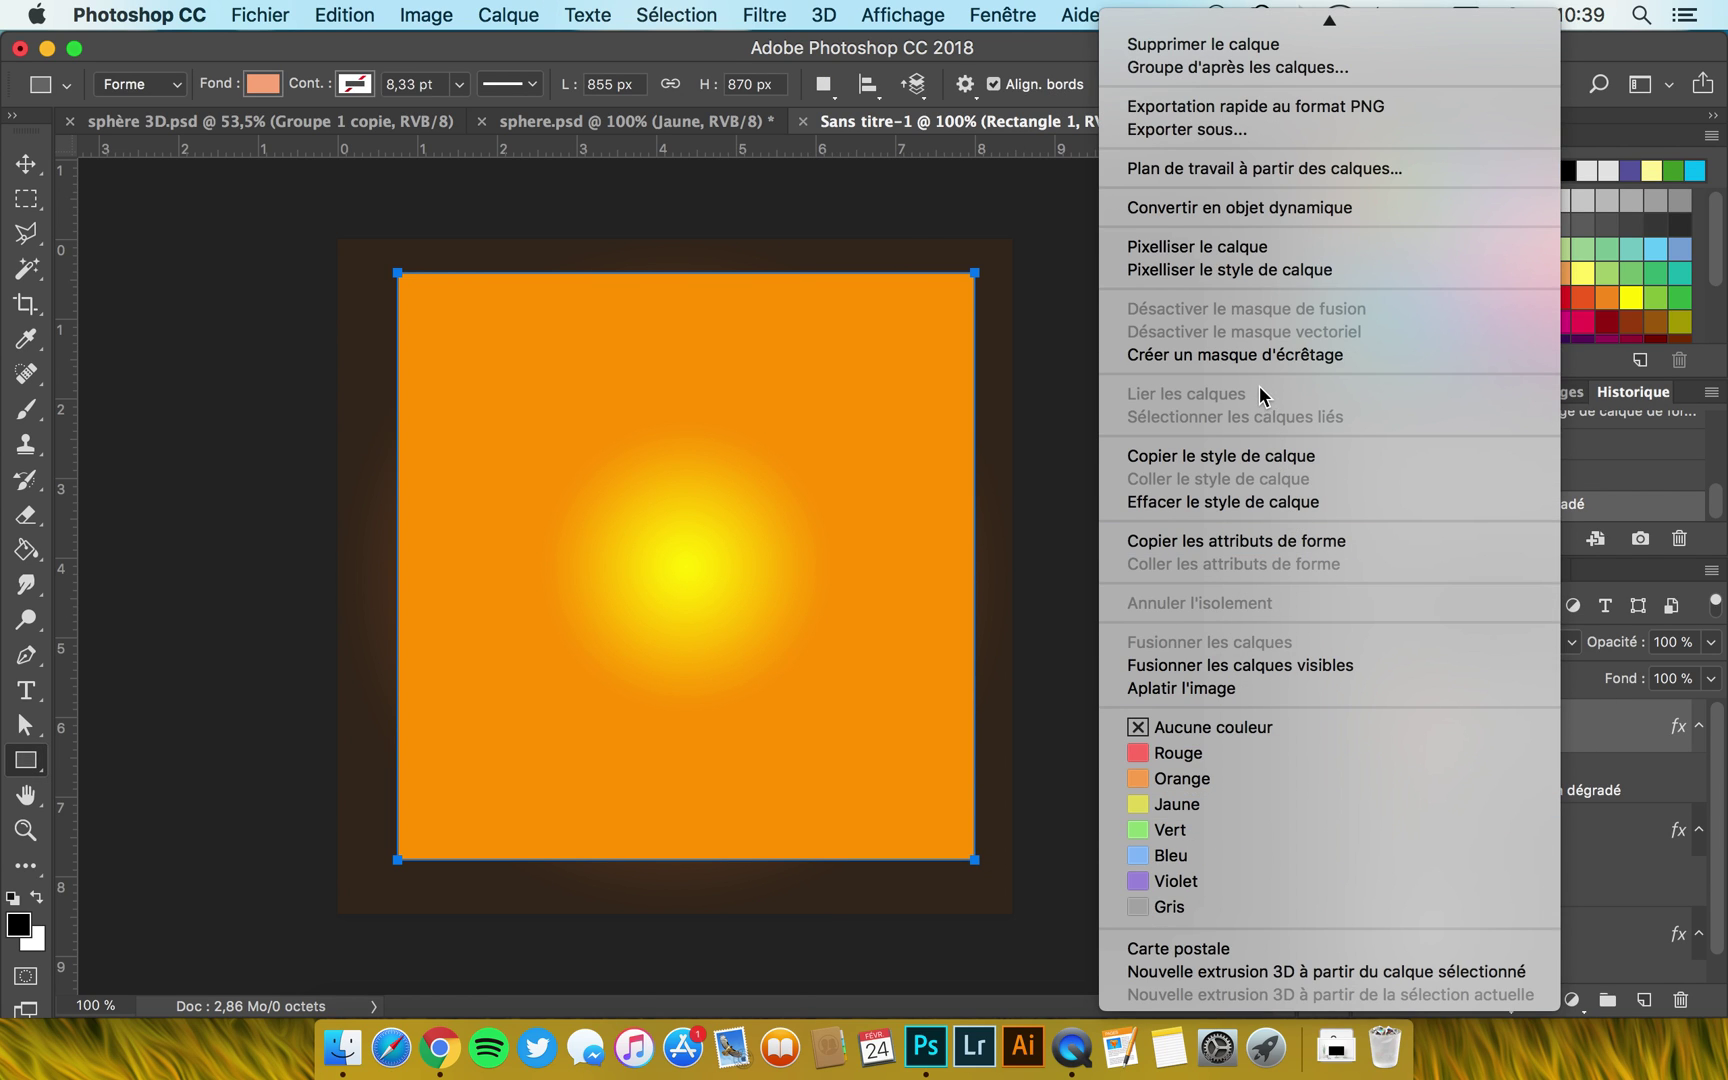
pyautogui.click(1253, 356)
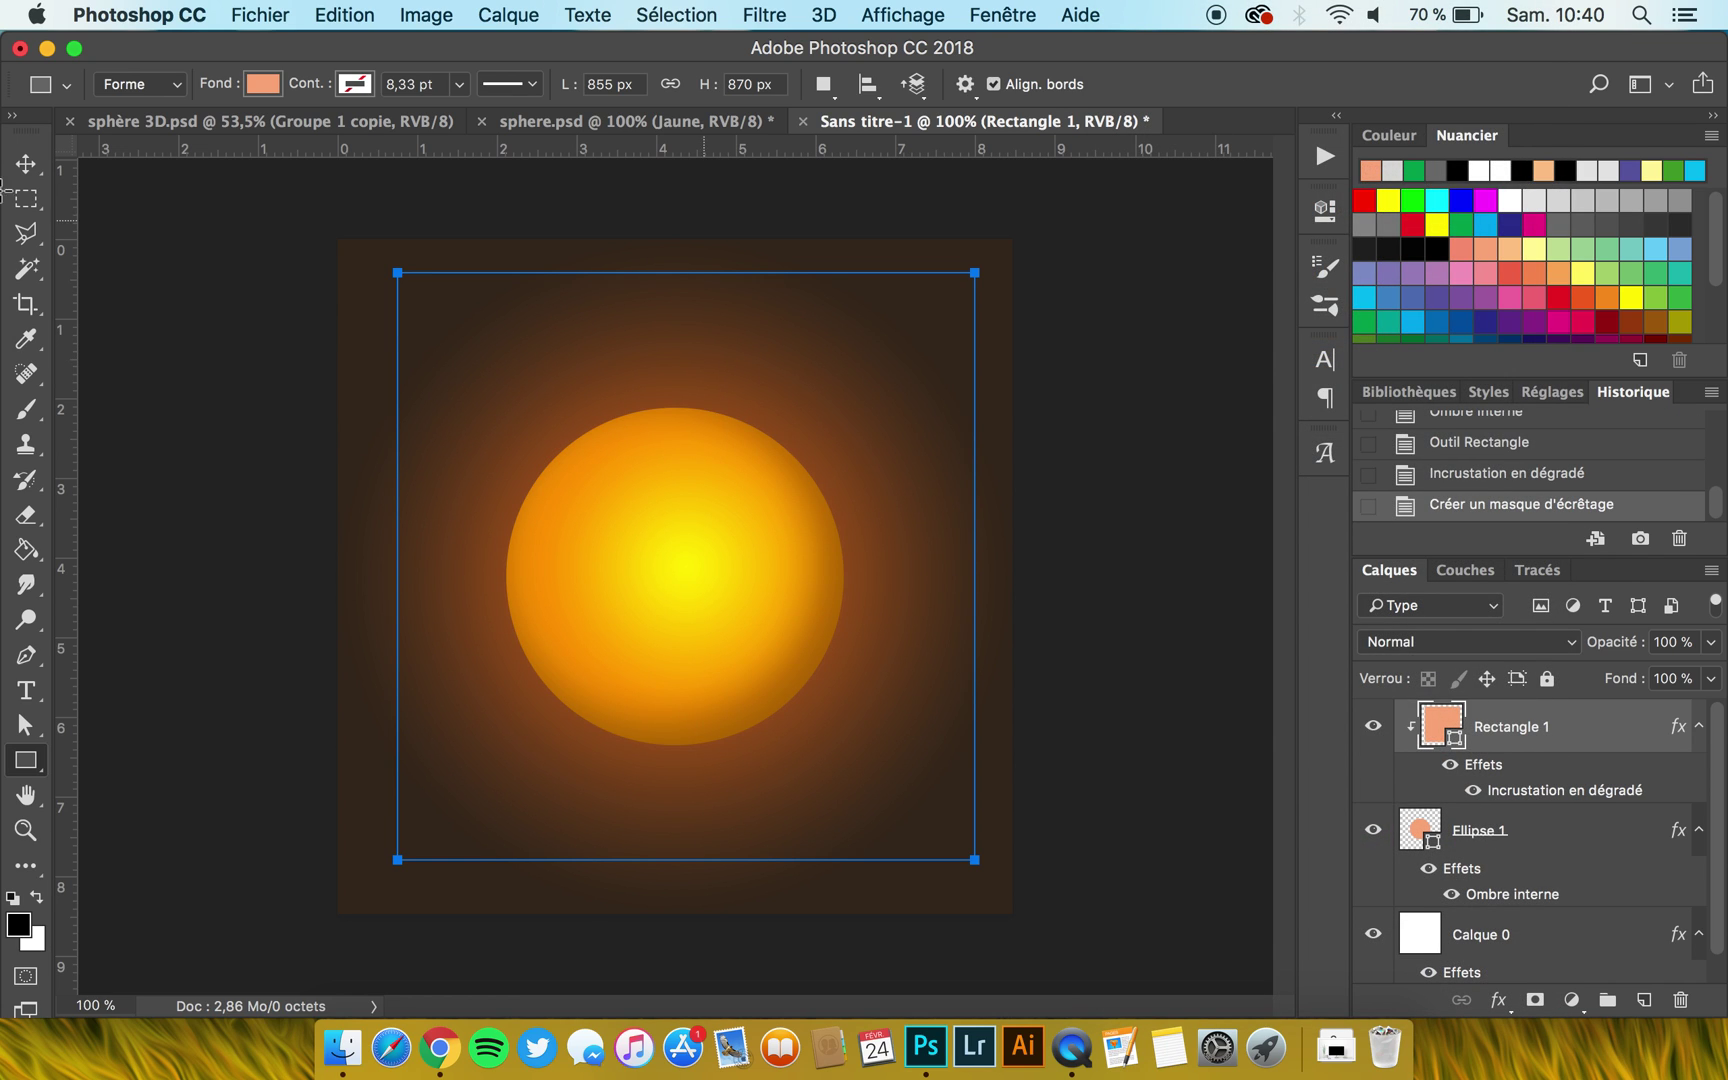
# Move the clipped rectangle so its yellow highlight sits in the upper-left part of the sphere.
pyautogui.click(30, 164)
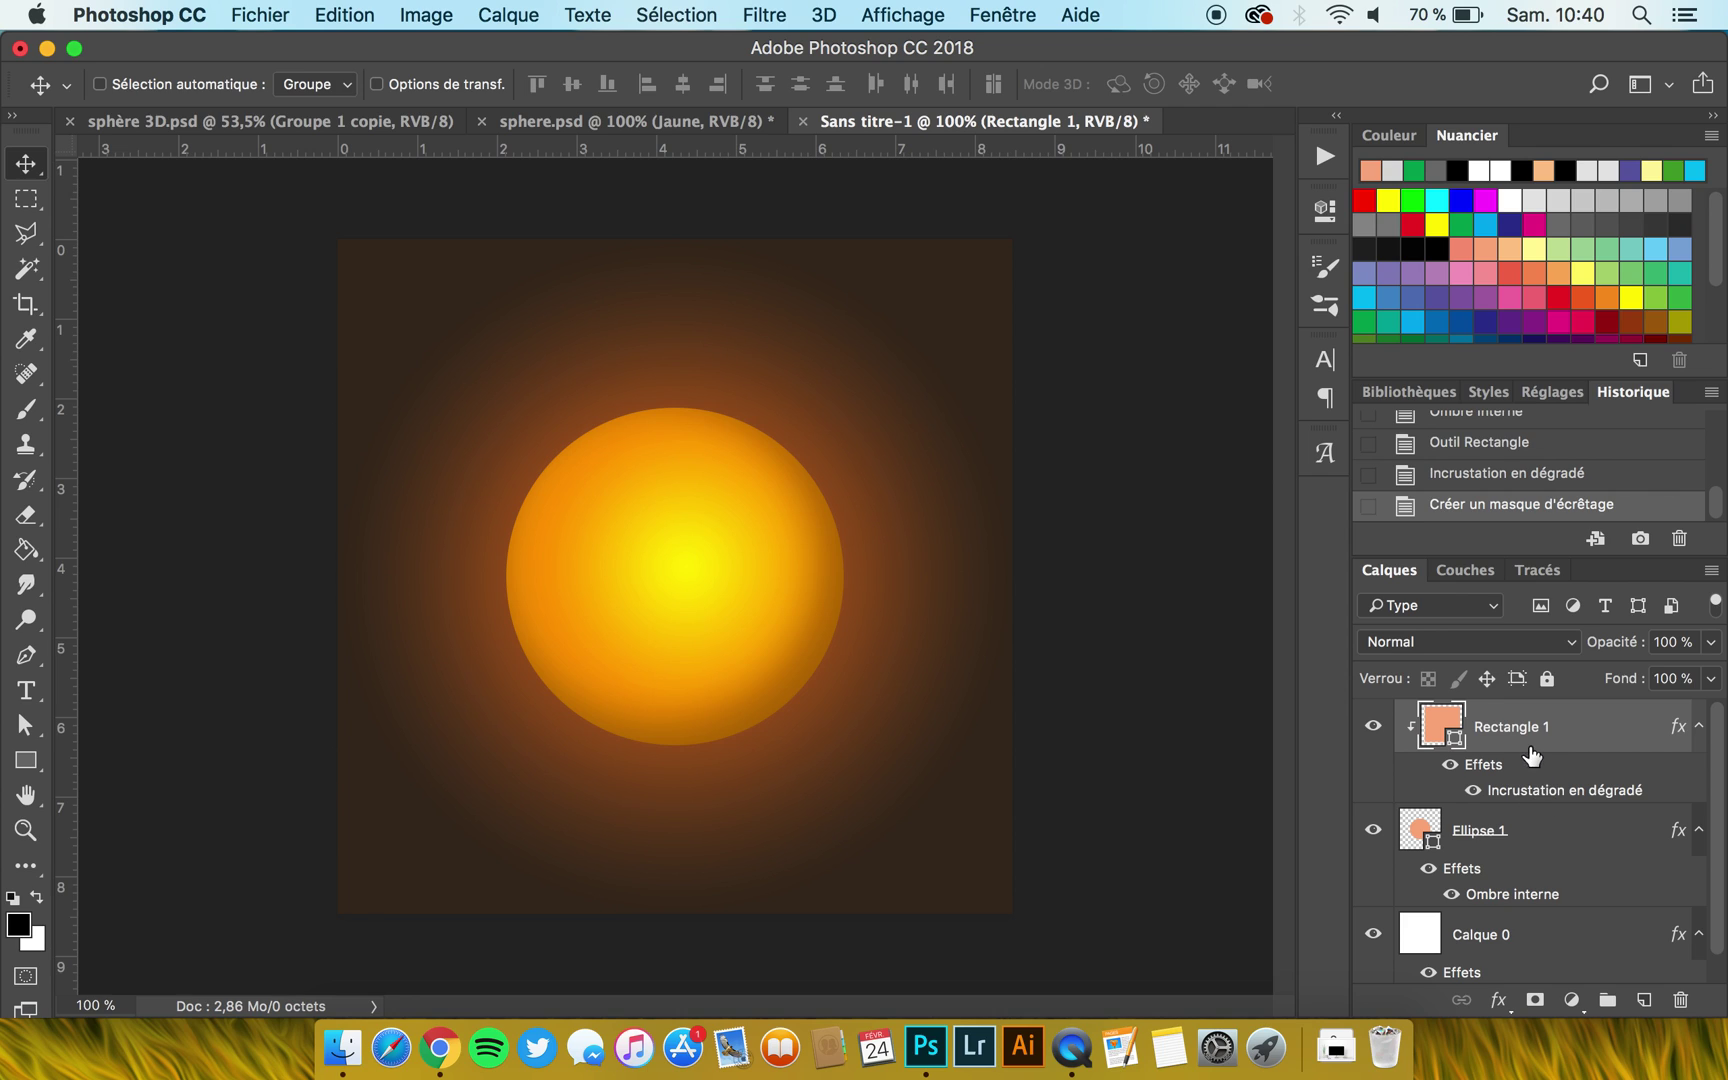
pyautogui.click(1543, 849)
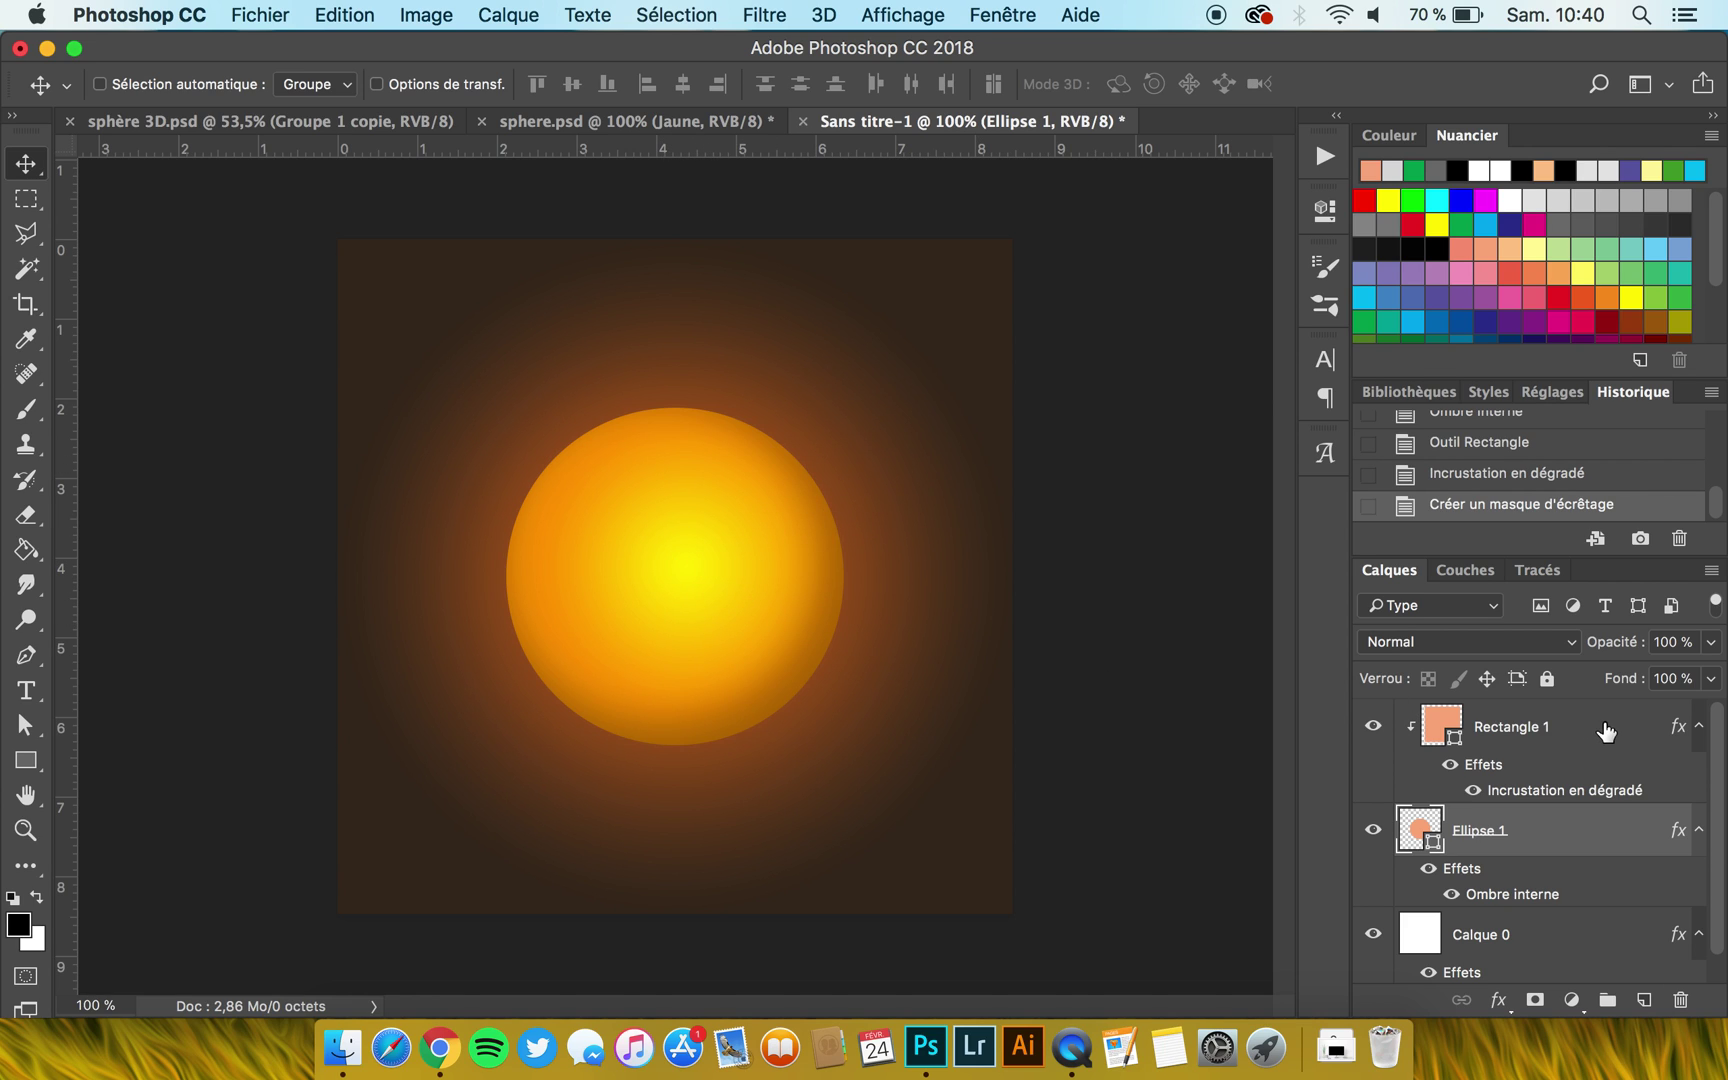
pyautogui.click(1540, 740)
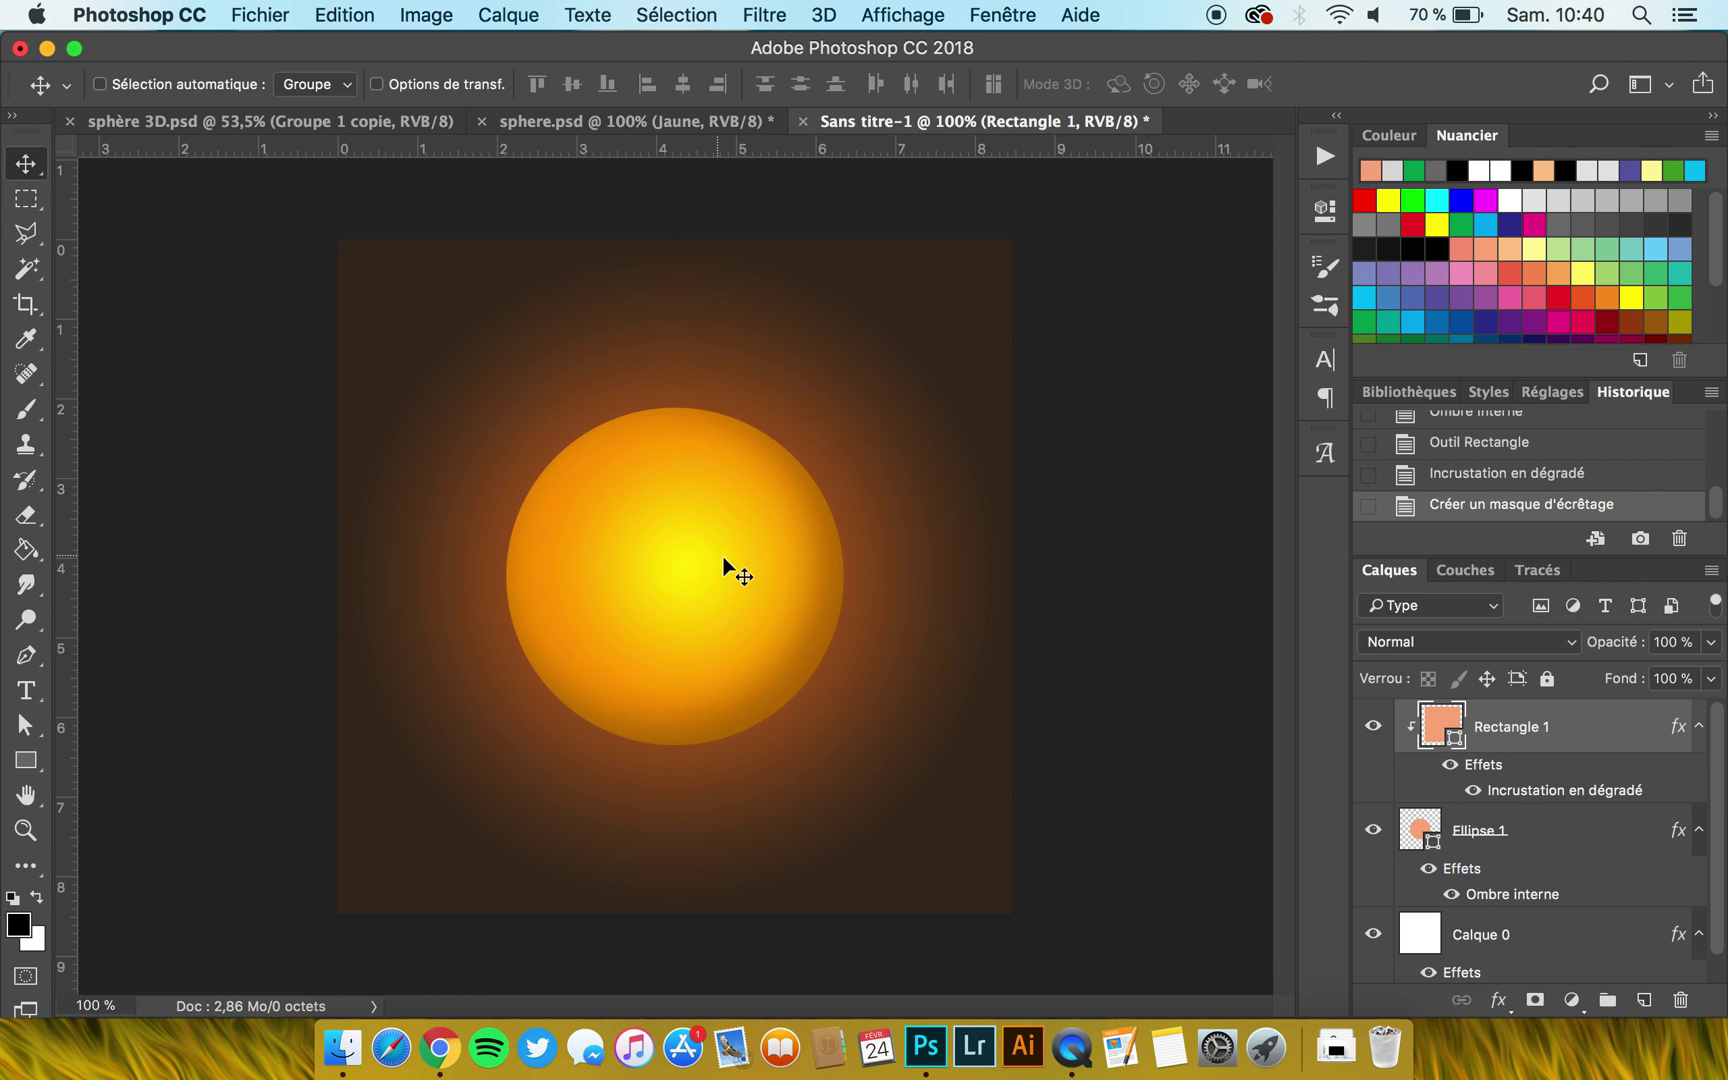
pyautogui.moveTo(728, 558); pyautogui.dragTo(671, 525)
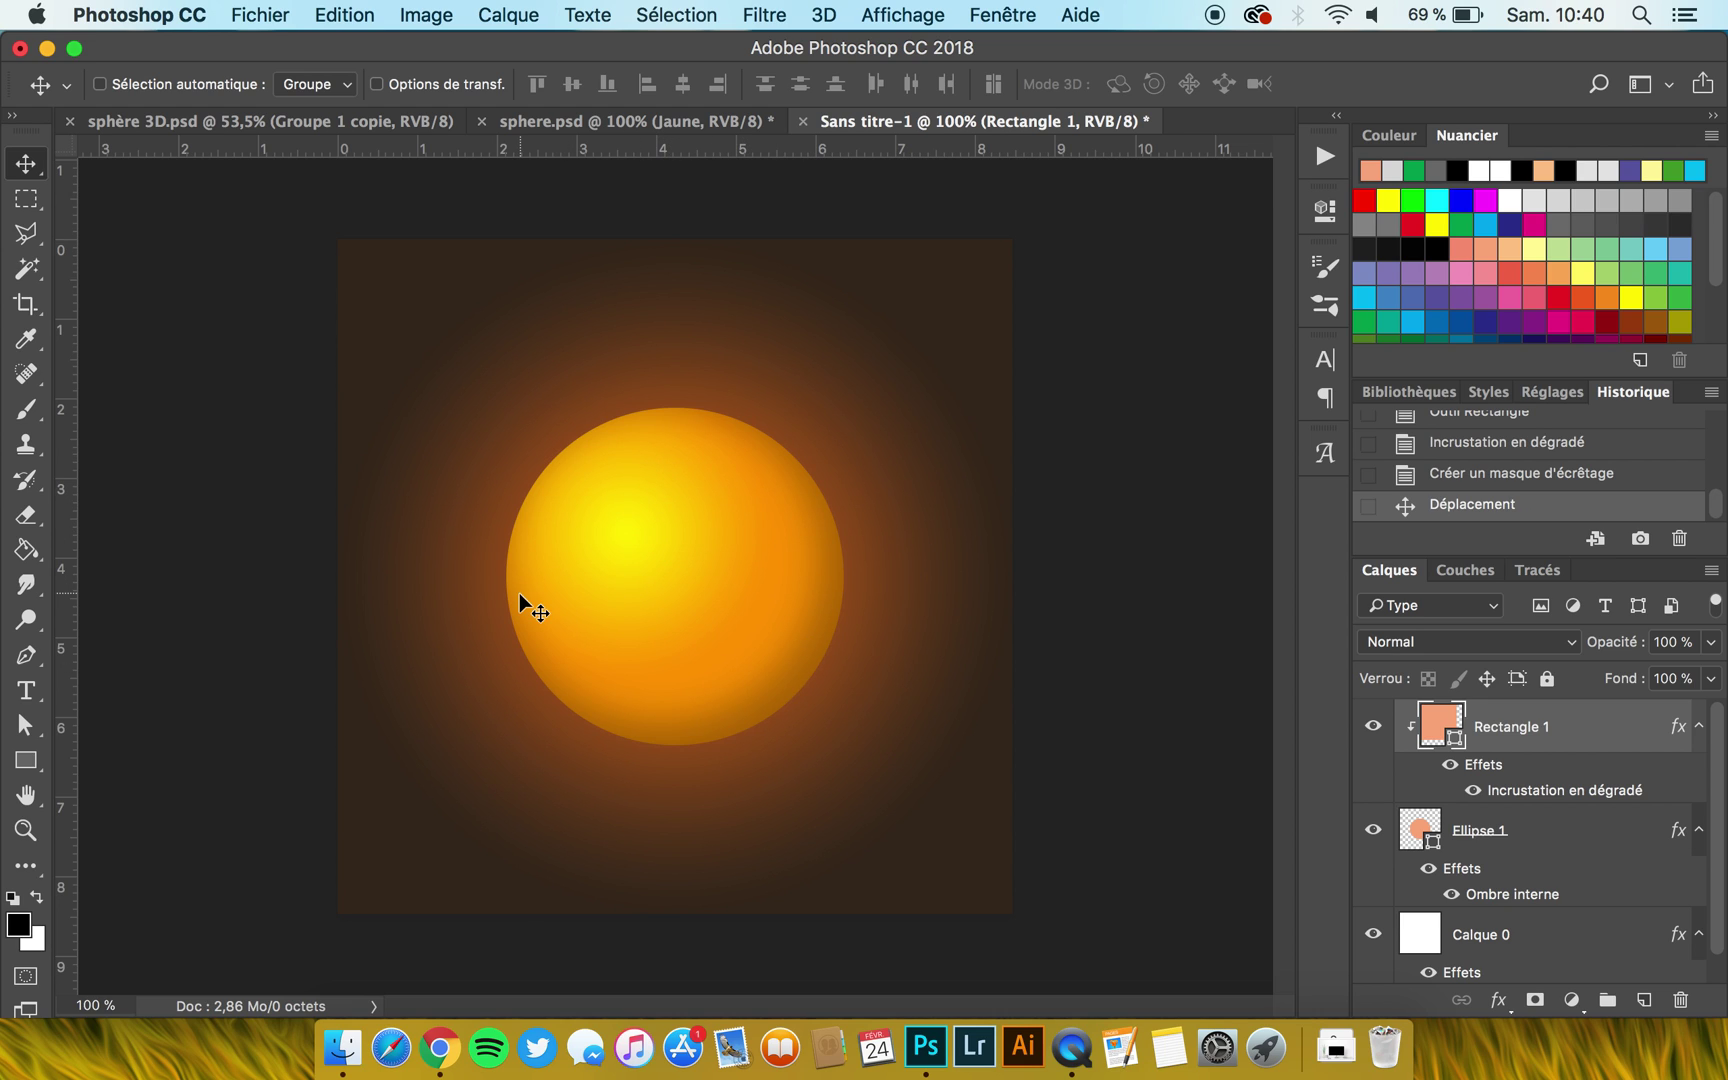
# Add a new empty layer above the rectangle and rename the rectangle's layer "Couleur de la sphère".
pyautogui.scroll(-2, 518, 593)
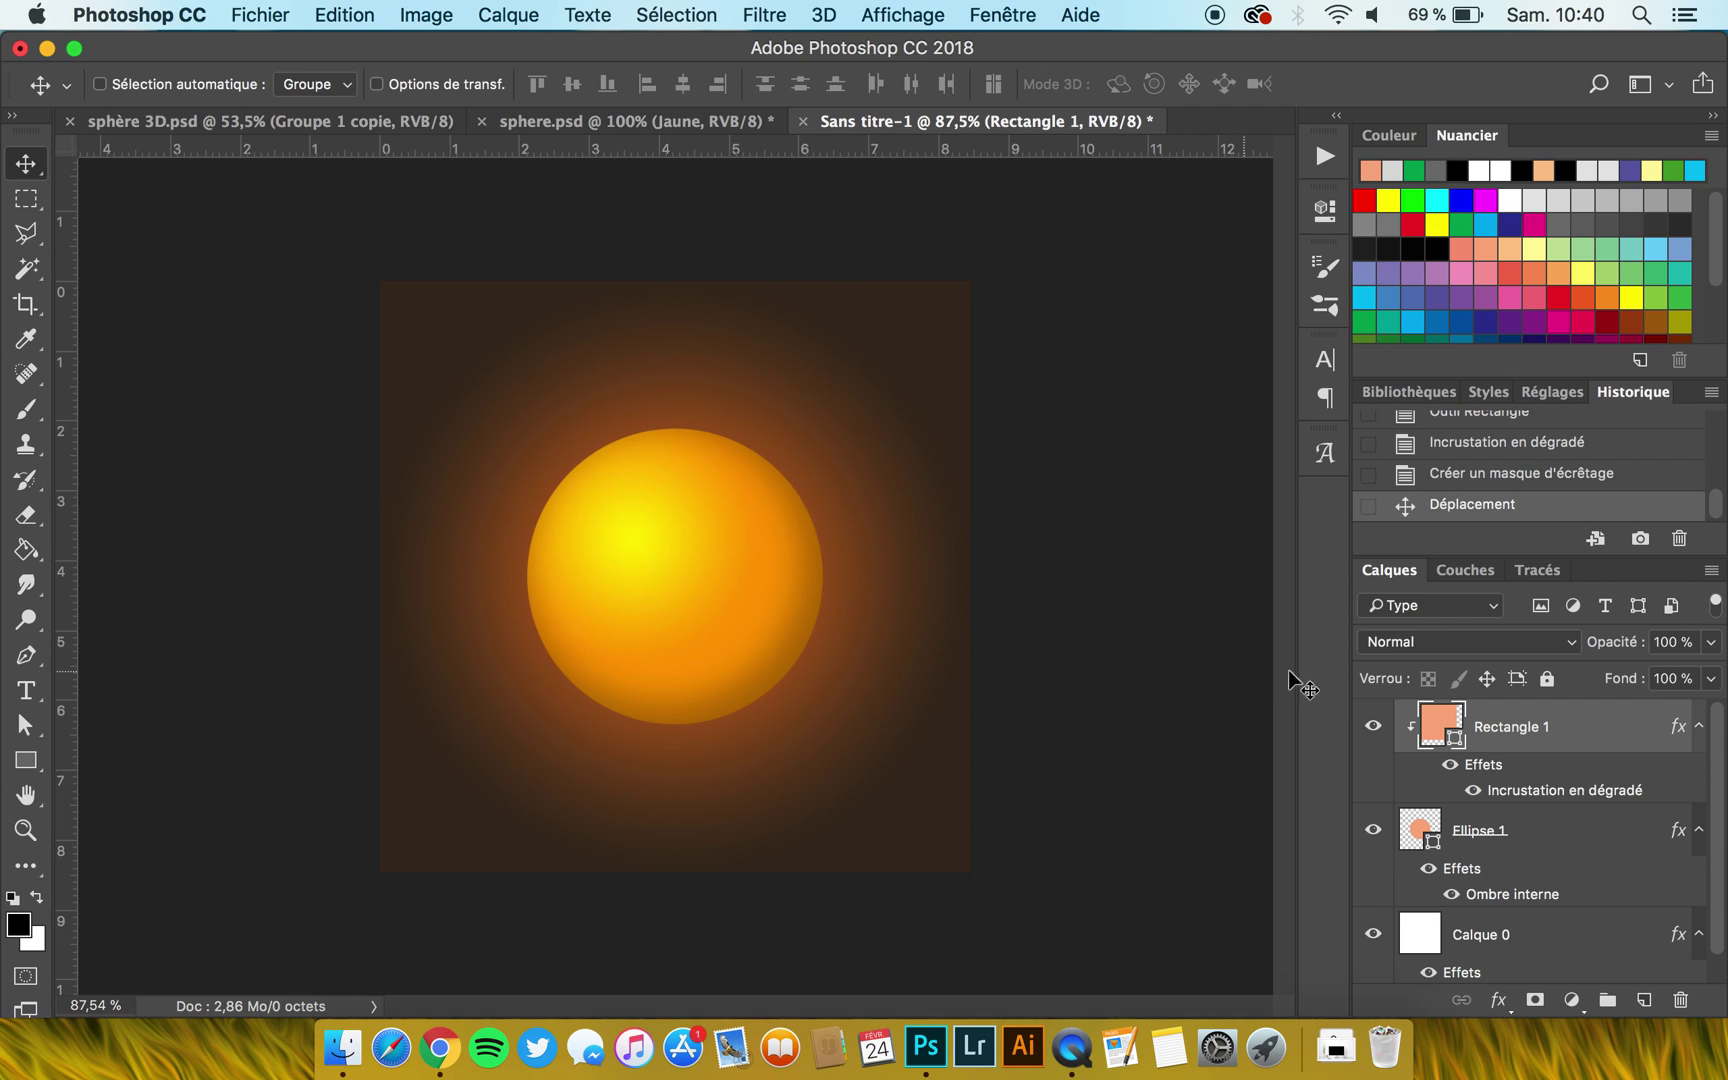
pyautogui.click(1644, 1000)
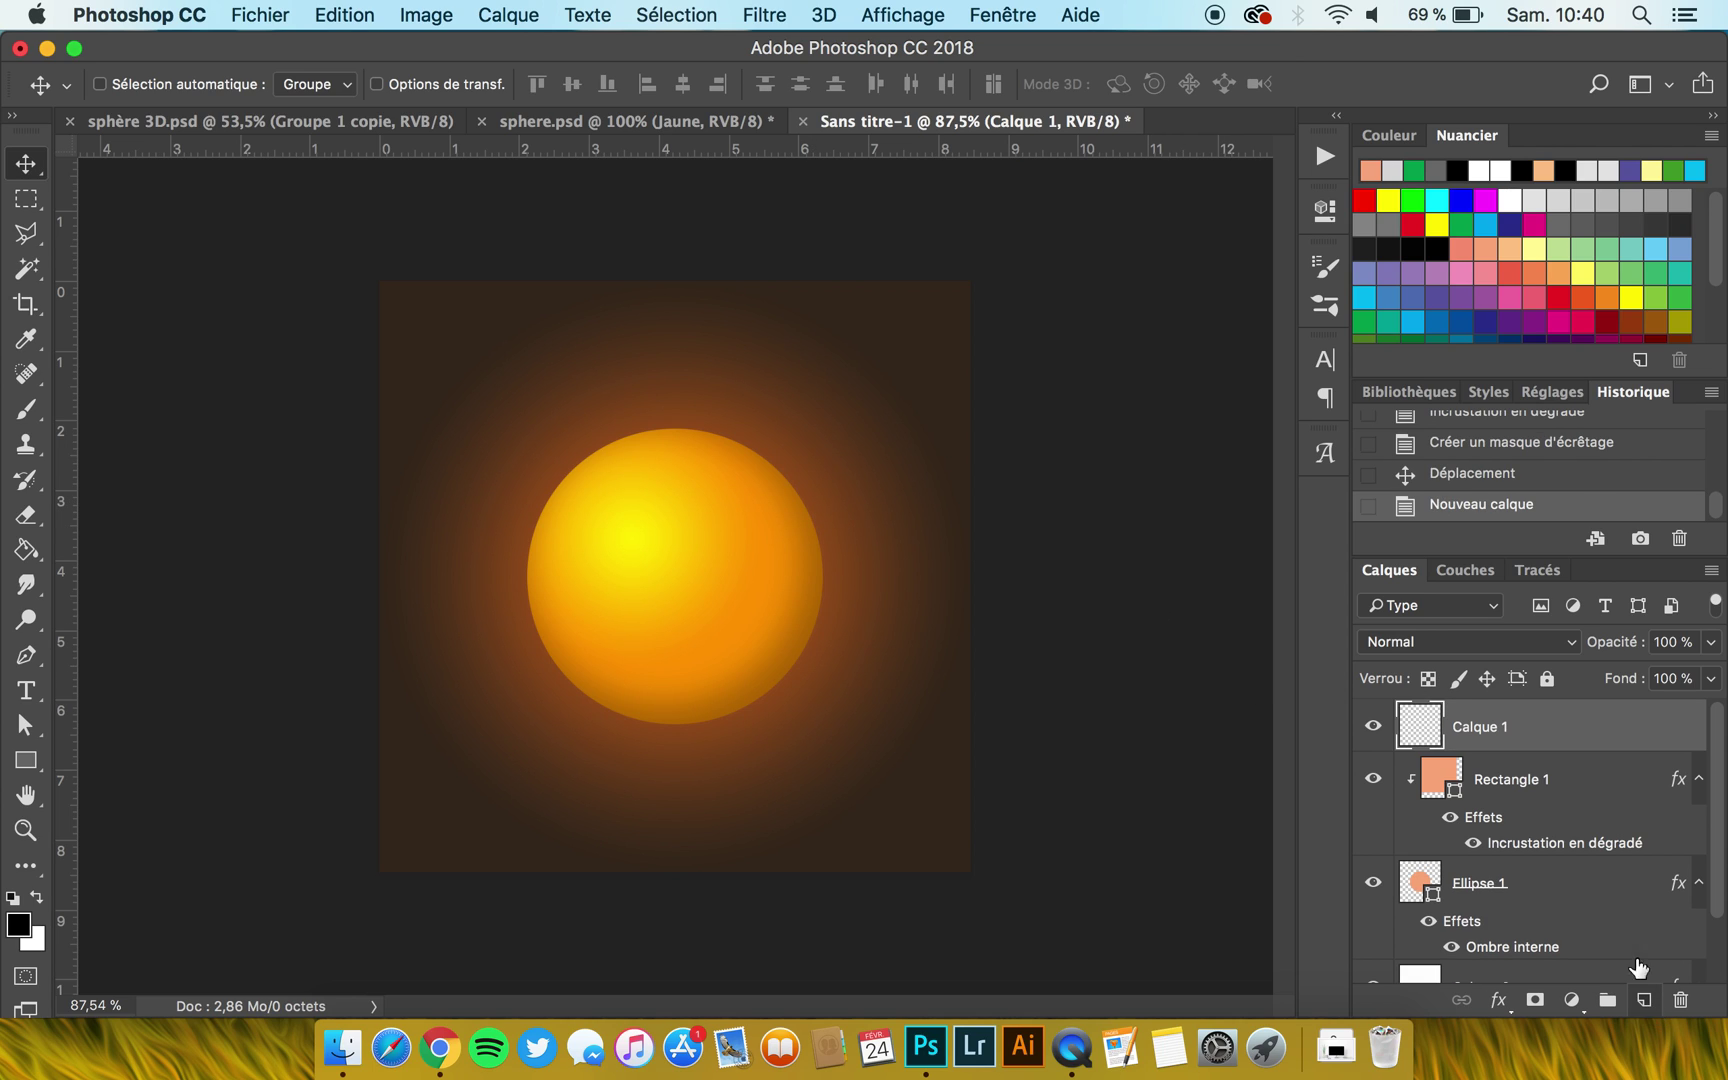
pyautogui.doubleClick(1517, 787)
pyautogui.write('Couleur de la sphère')
pyautogui.press('Return')
# Rename the ellipse layer "Sphère" and the empty layer above the colour layer "Ombres".
pyautogui.doubleClick(1474, 880)
pyautogui.write('Sphère')
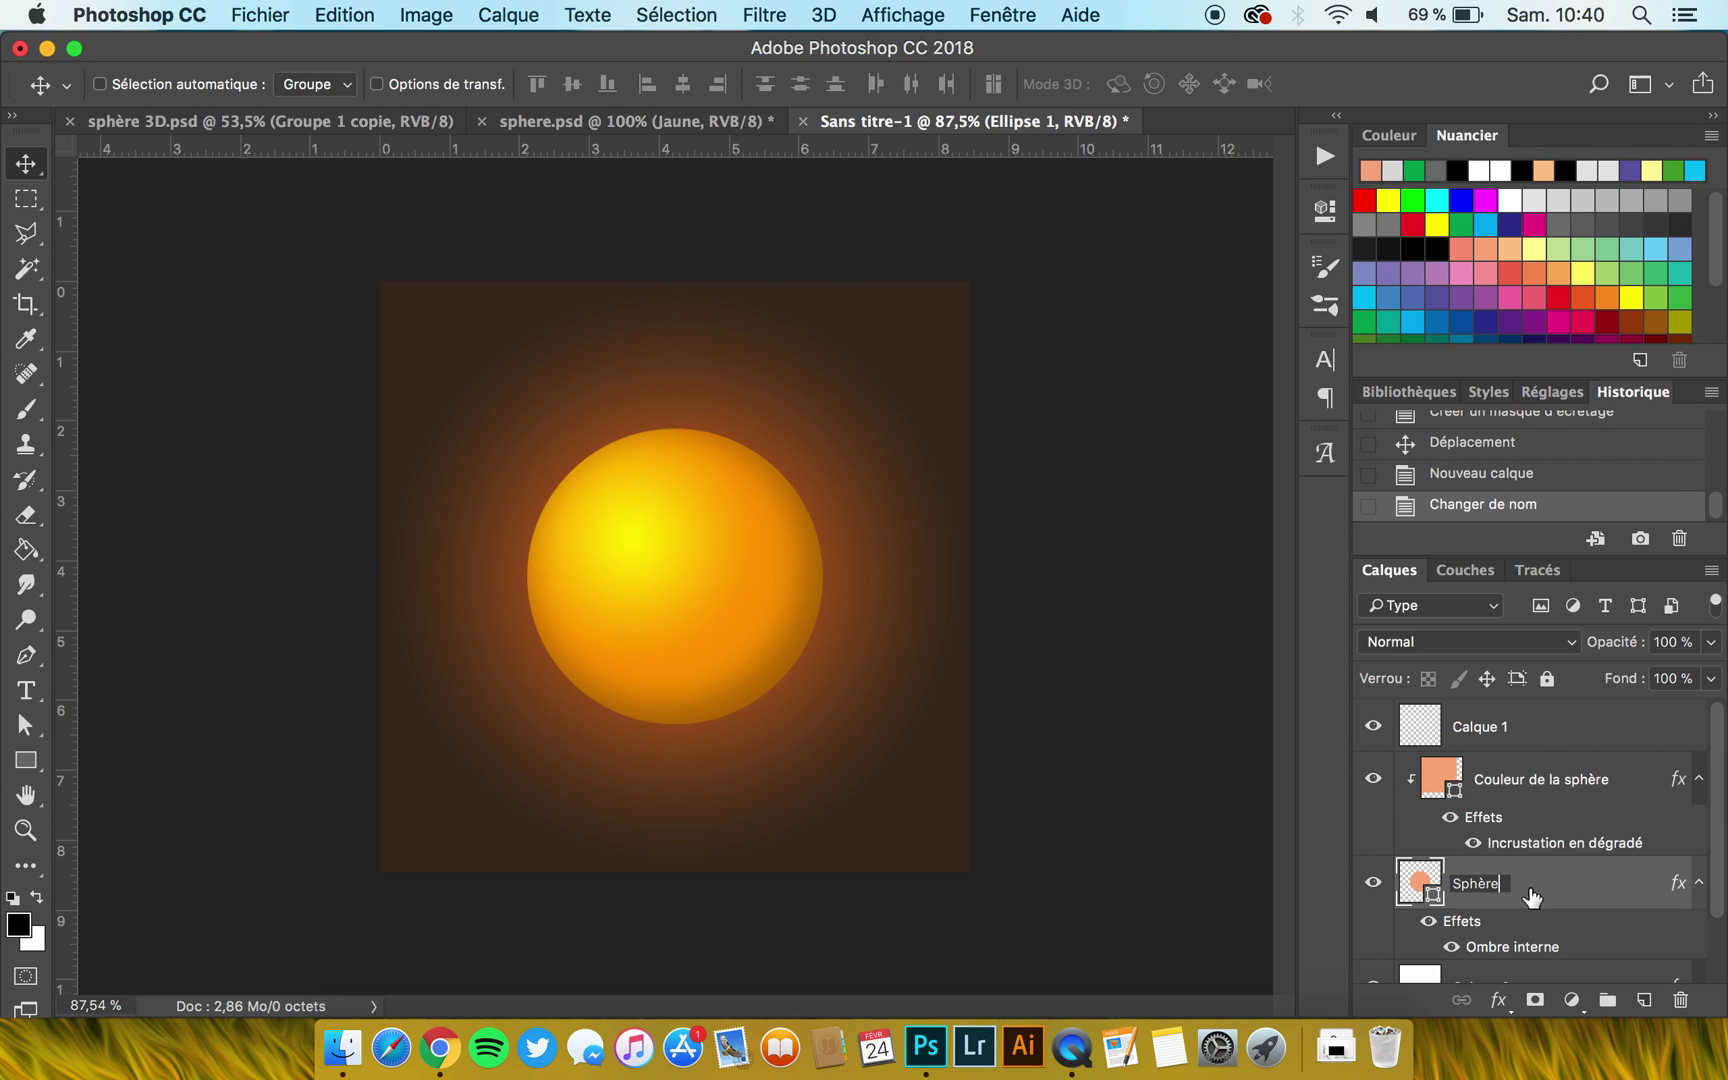
pyautogui.press('Return')
pyautogui.write('Ombres')
pyautogui.press('Return')
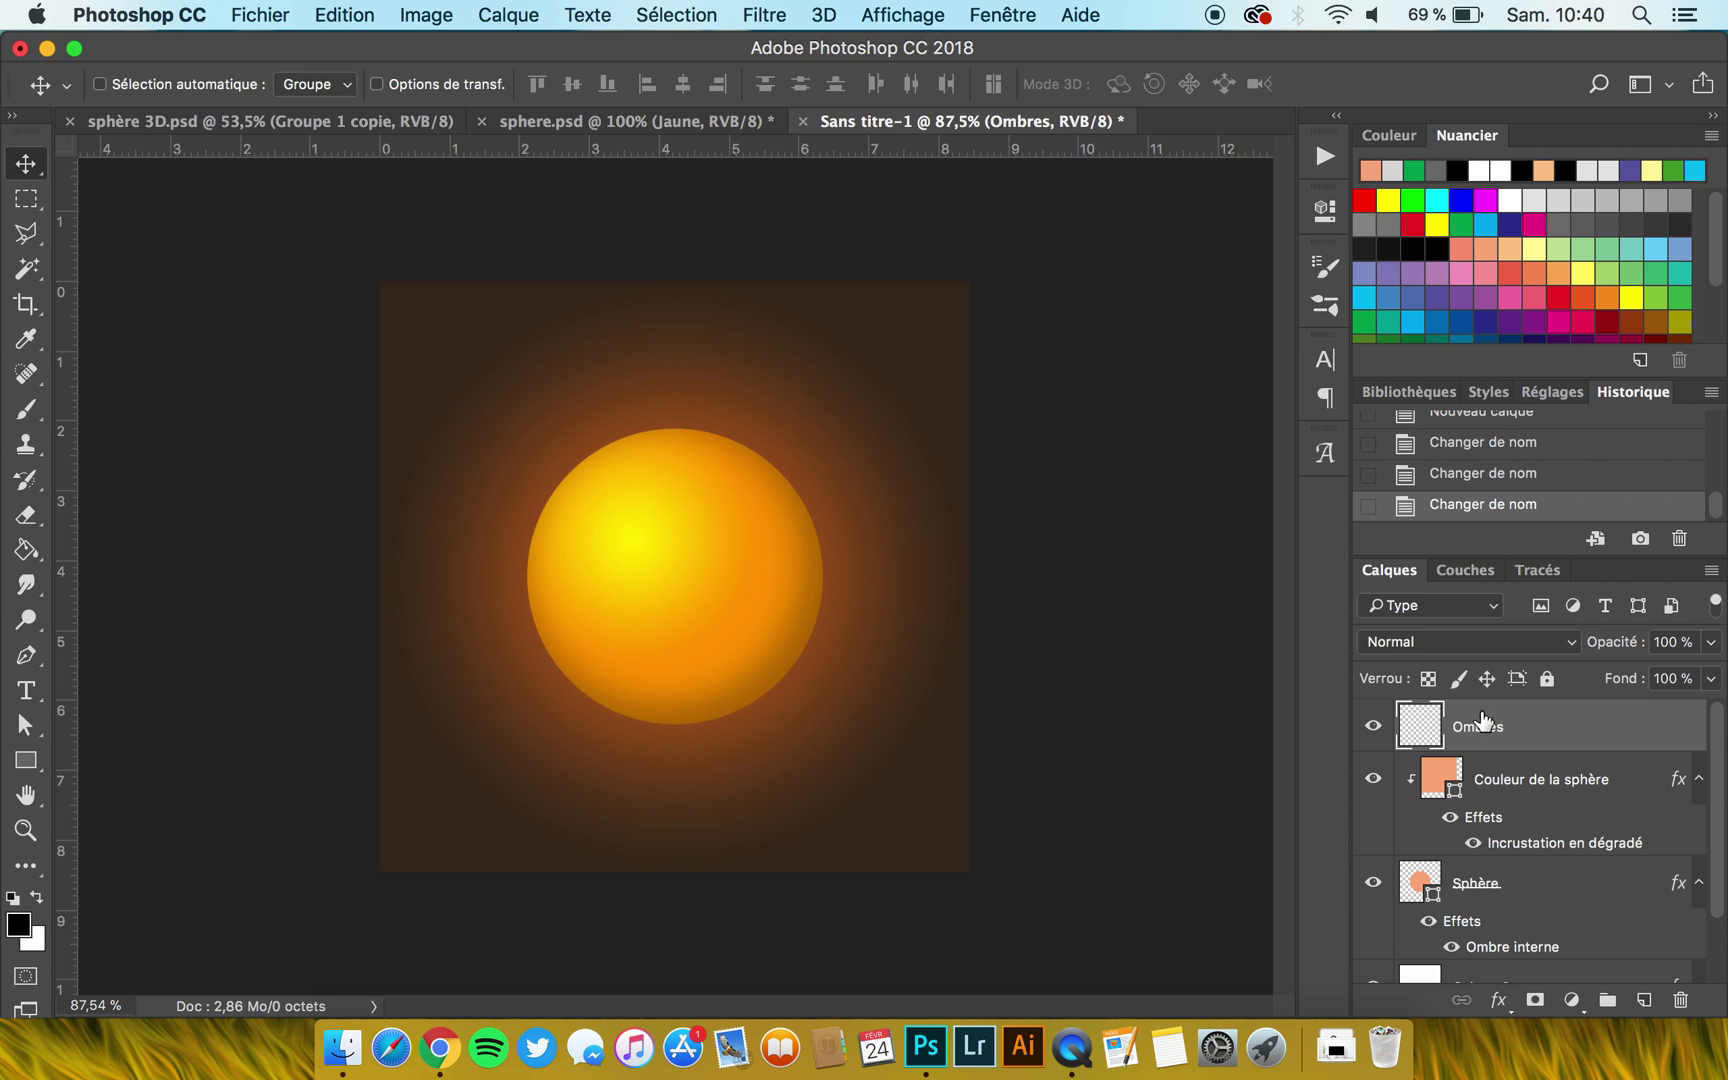
# Load the sphere's outline as a selection and set up the black brush with 25% opacity.
pyautogui.keyDown('super'); pyautogui.click(1420, 888); pyautogui.keyUp('super')
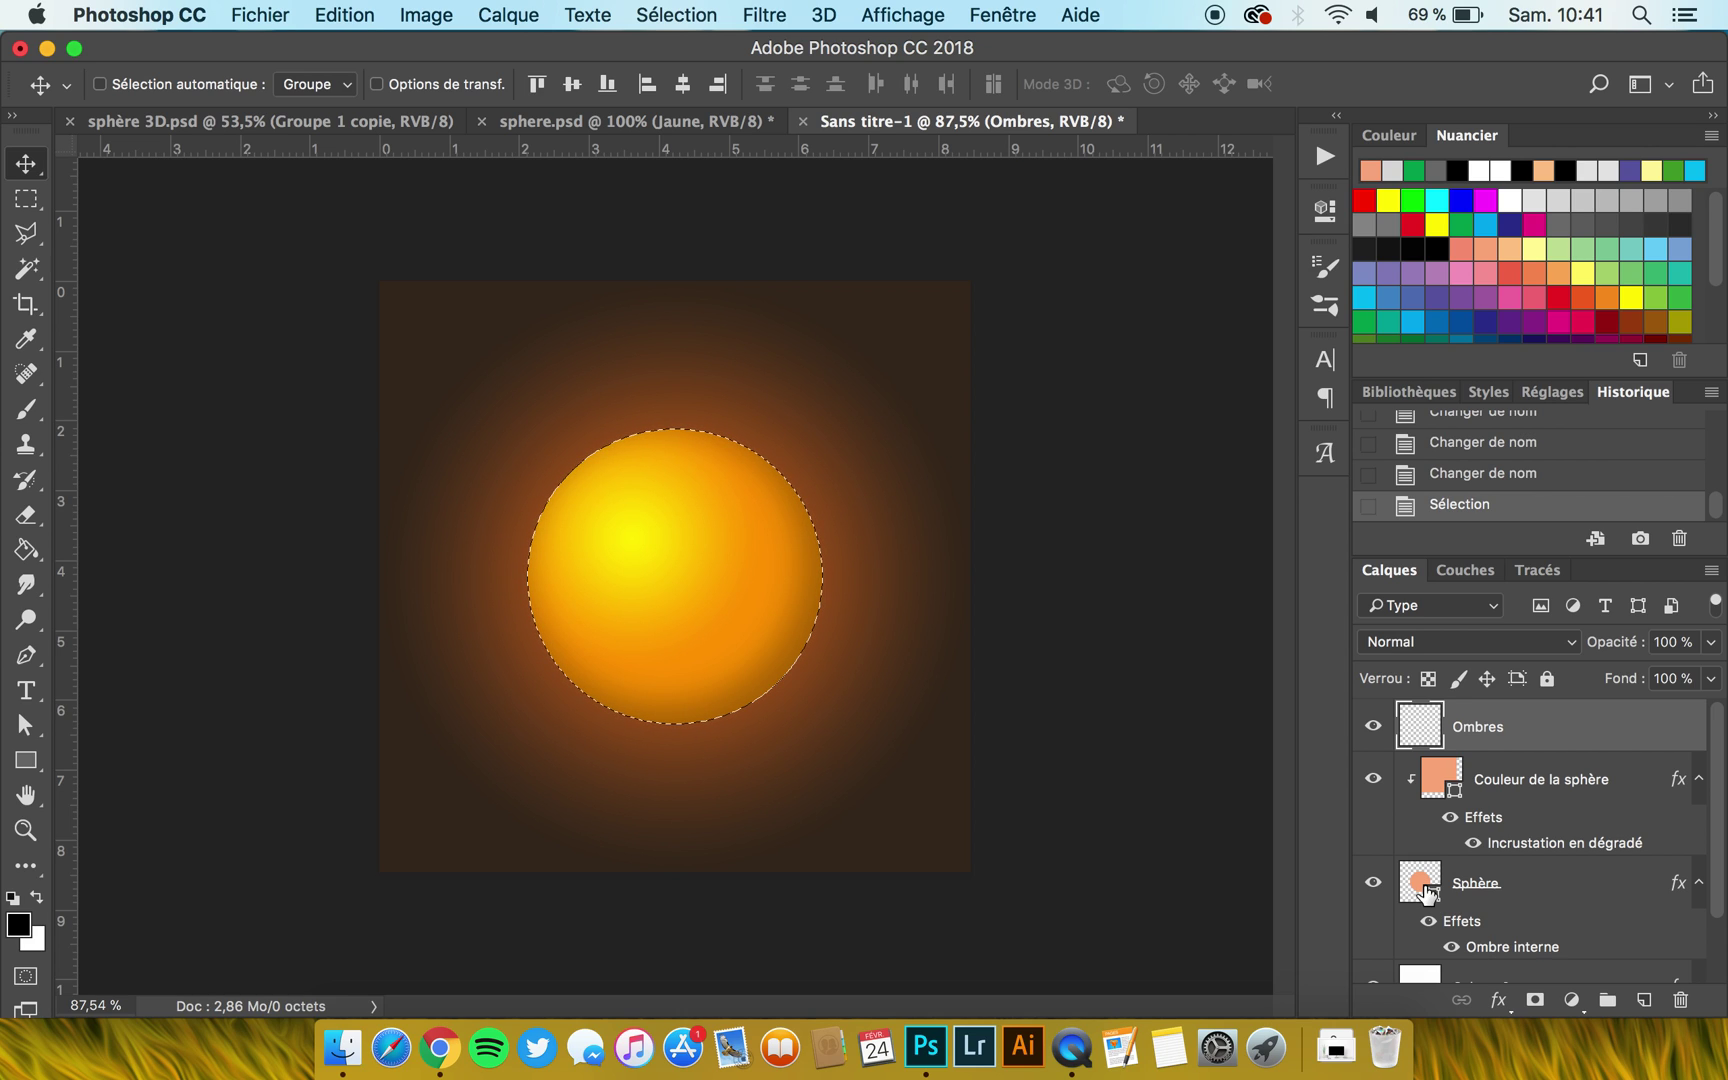
pyautogui.click(36, 418)
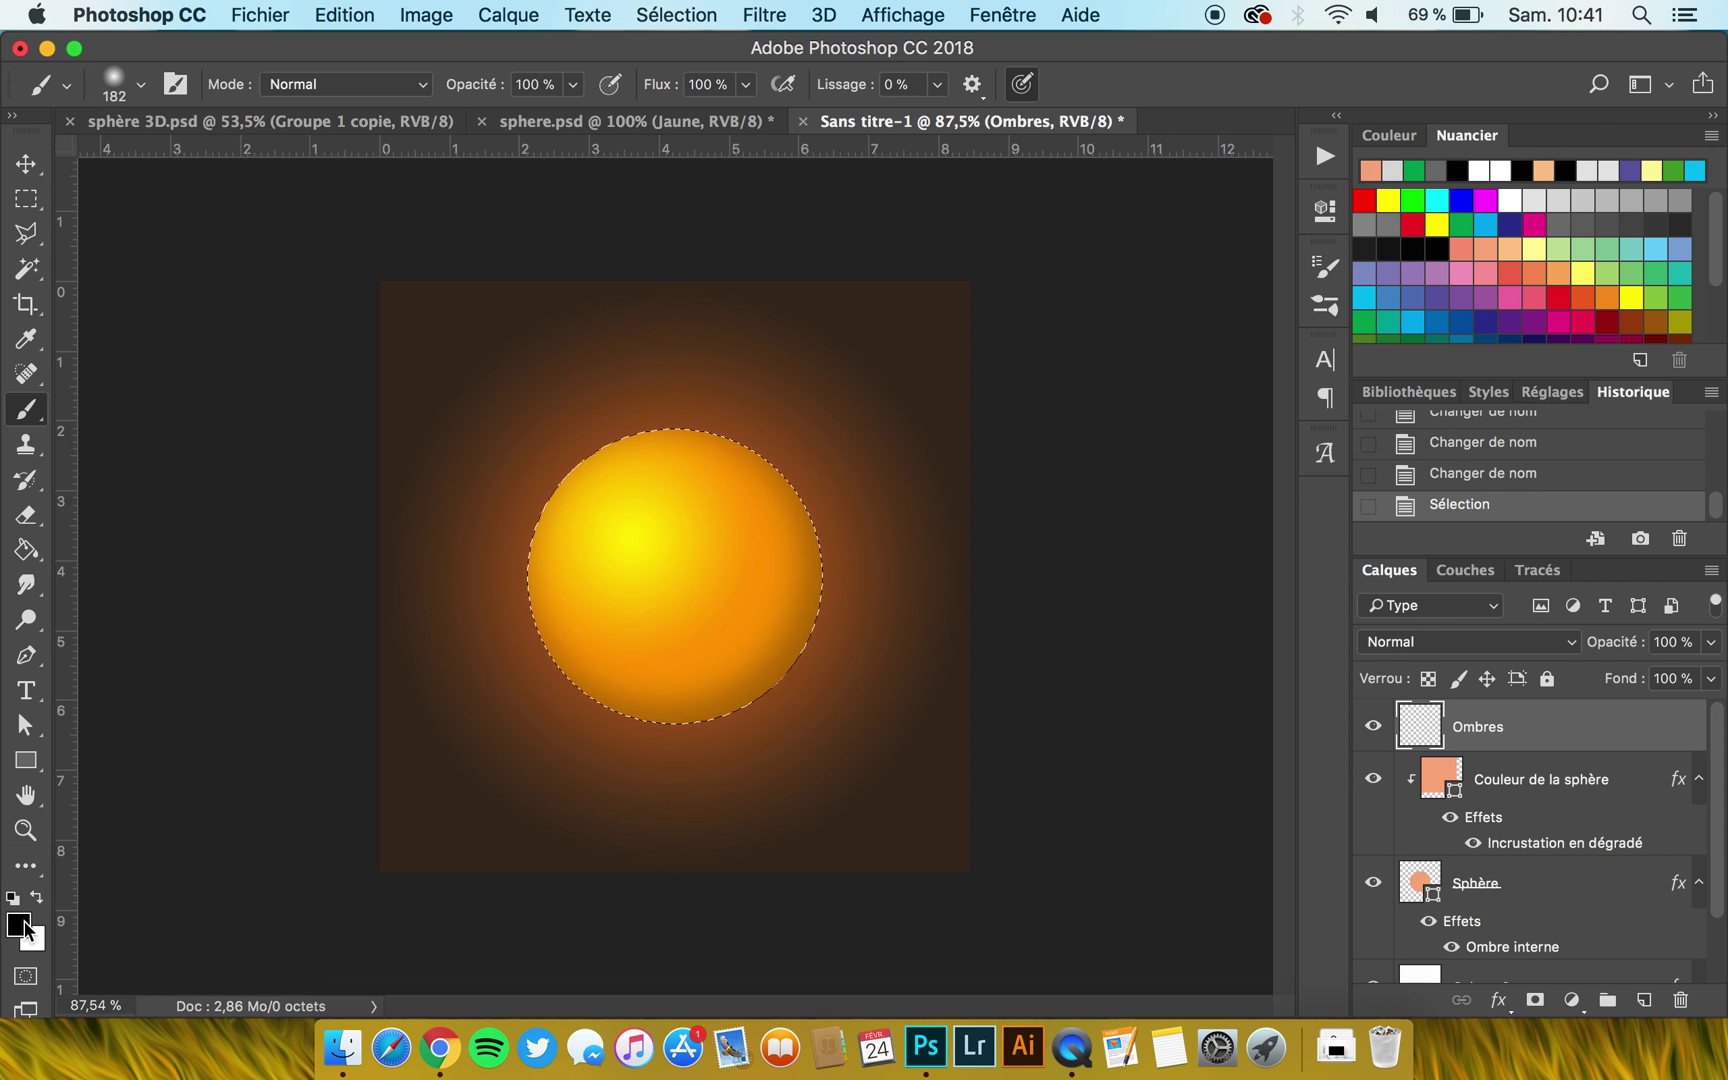
pyautogui.click(572, 85)
pyautogui.click(481, 118)
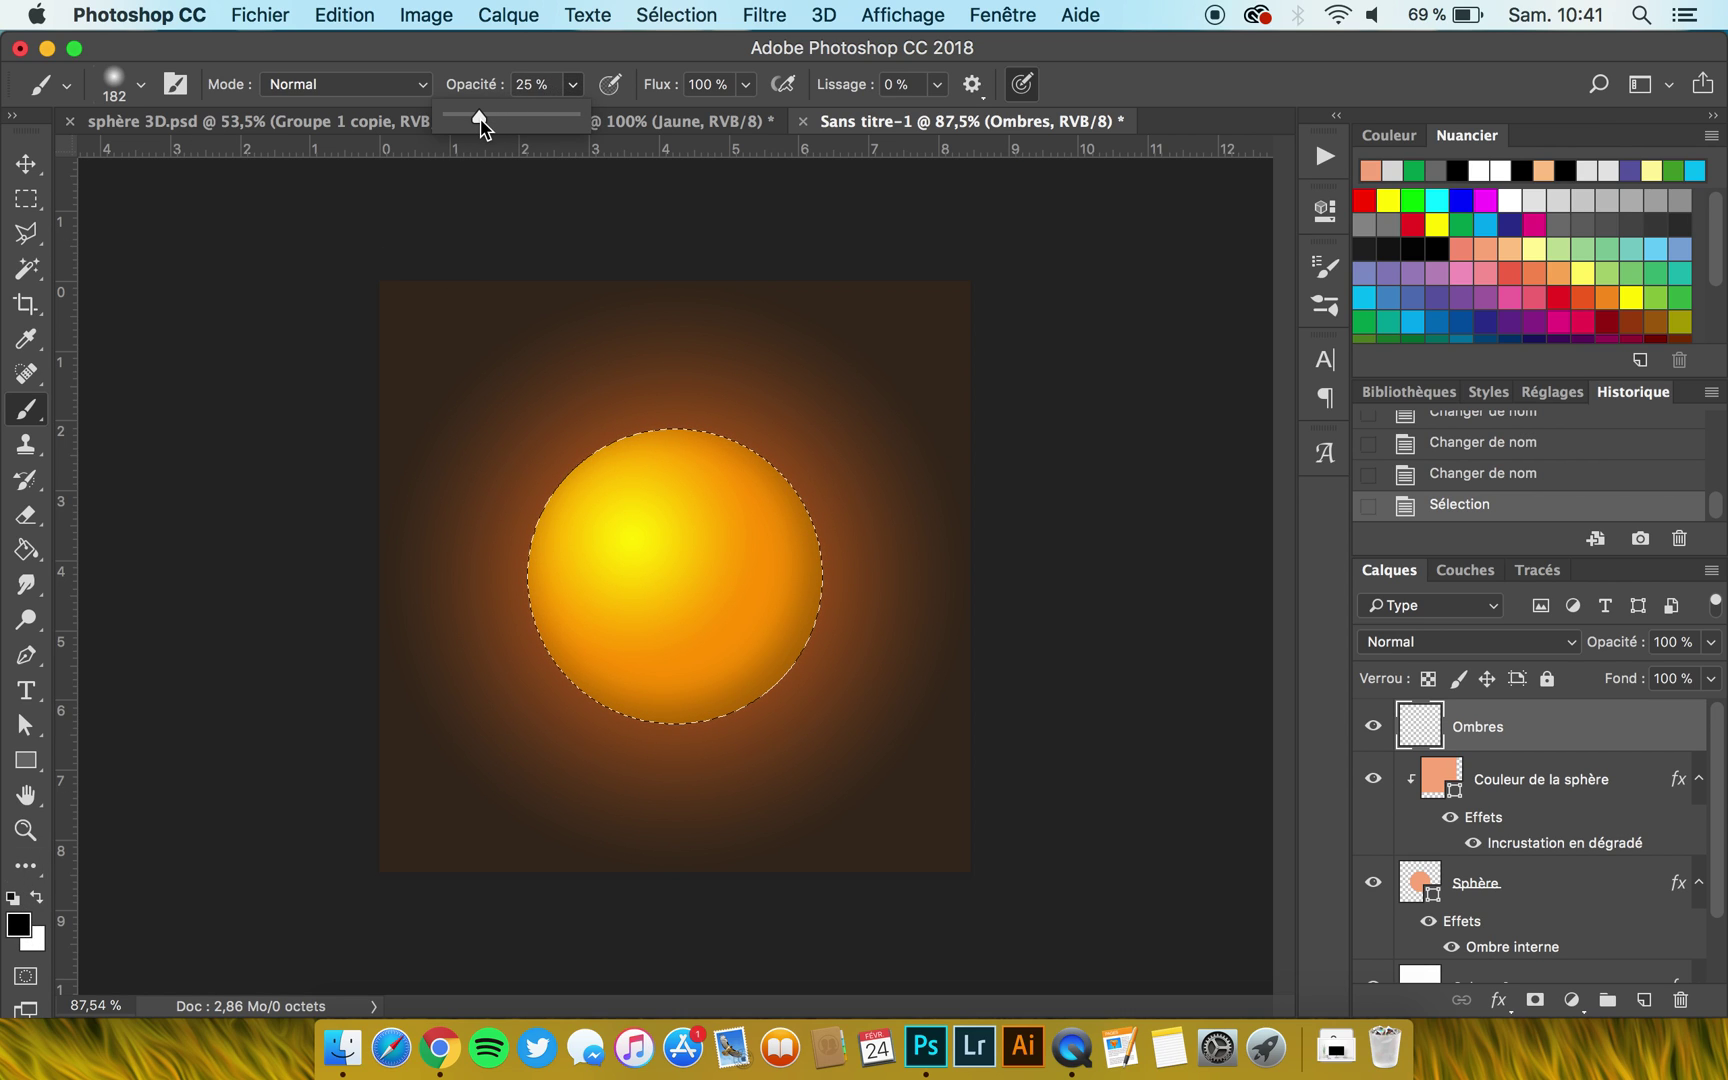
# Set the Ombres layer's blend mode to Incrustation, brush soft shading along the sphere's left and upper edges, and deselect.
pyautogui.click(1450, 644)
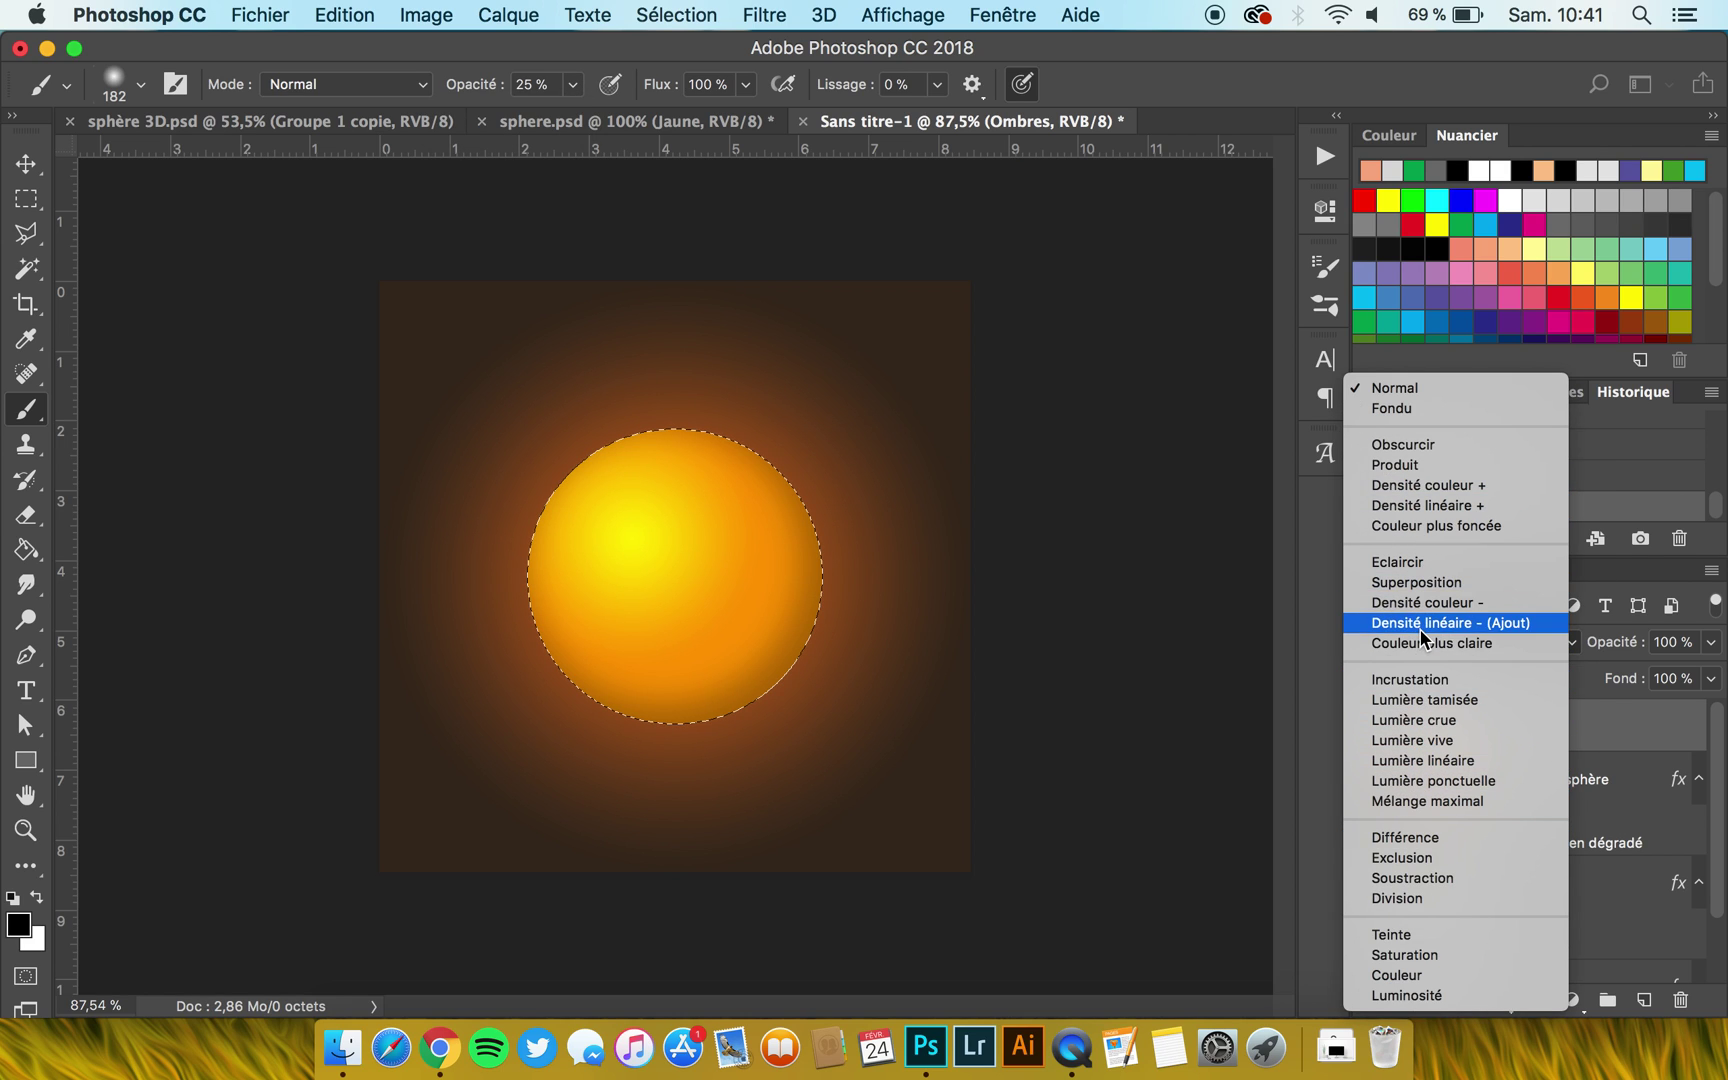
pyautogui.click(1422, 679)
pyautogui.scroll(3, 849, 486)
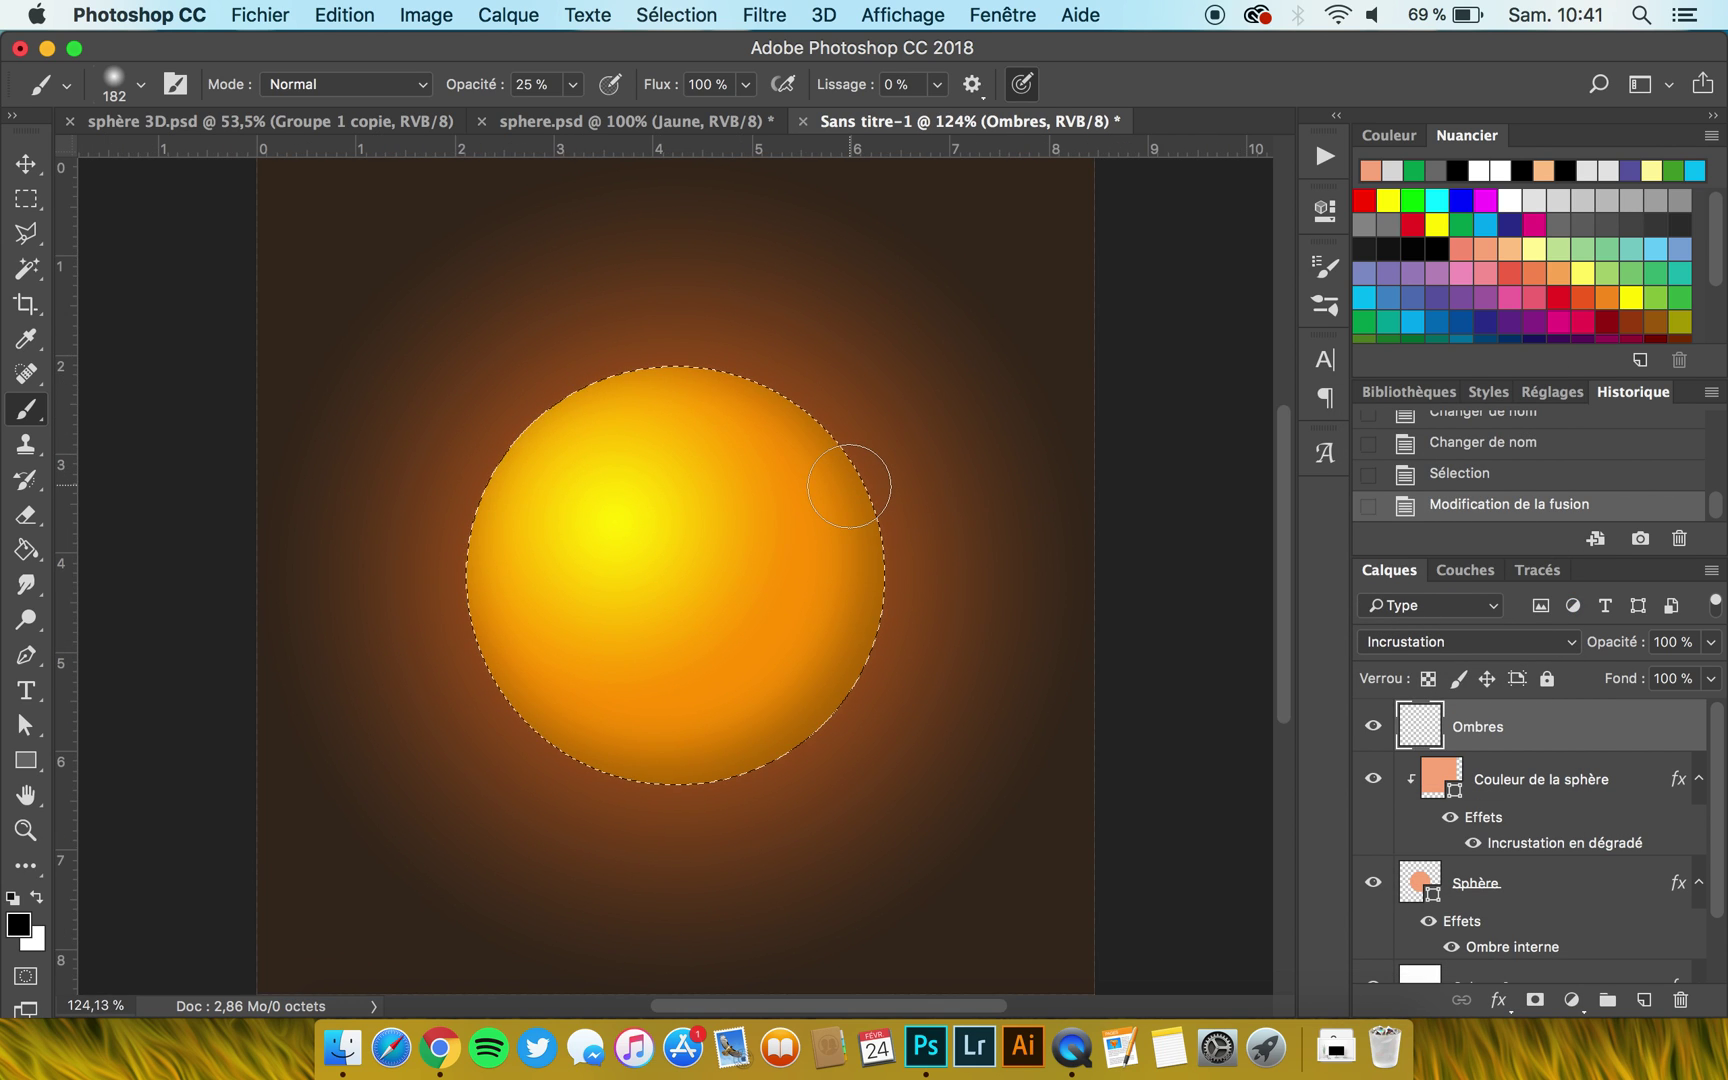
pyautogui.scroll(1, 849, 486)
pyautogui.moveTo(664, 355)
pyautogui.mouseDown()
pyautogui.moveTo(813, 384)
pyautogui.moveTo(623, 379)
pyautogui.moveTo(579, 405)
pyautogui.mouseUp()
pyautogui.moveTo(448, 585)
pyautogui.mouseDown()
pyautogui.moveTo(587, 802)
pyautogui.moveTo(490, 777)
pyautogui.moveTo(557, 782)
pyautogui.moveTo(479, 719)
pyautogui.moveTo(430, 524)
pyautogui.moveTo(602, 379)
pyautogui.moveTo(733, 386)
pyautogui.mouseUp()
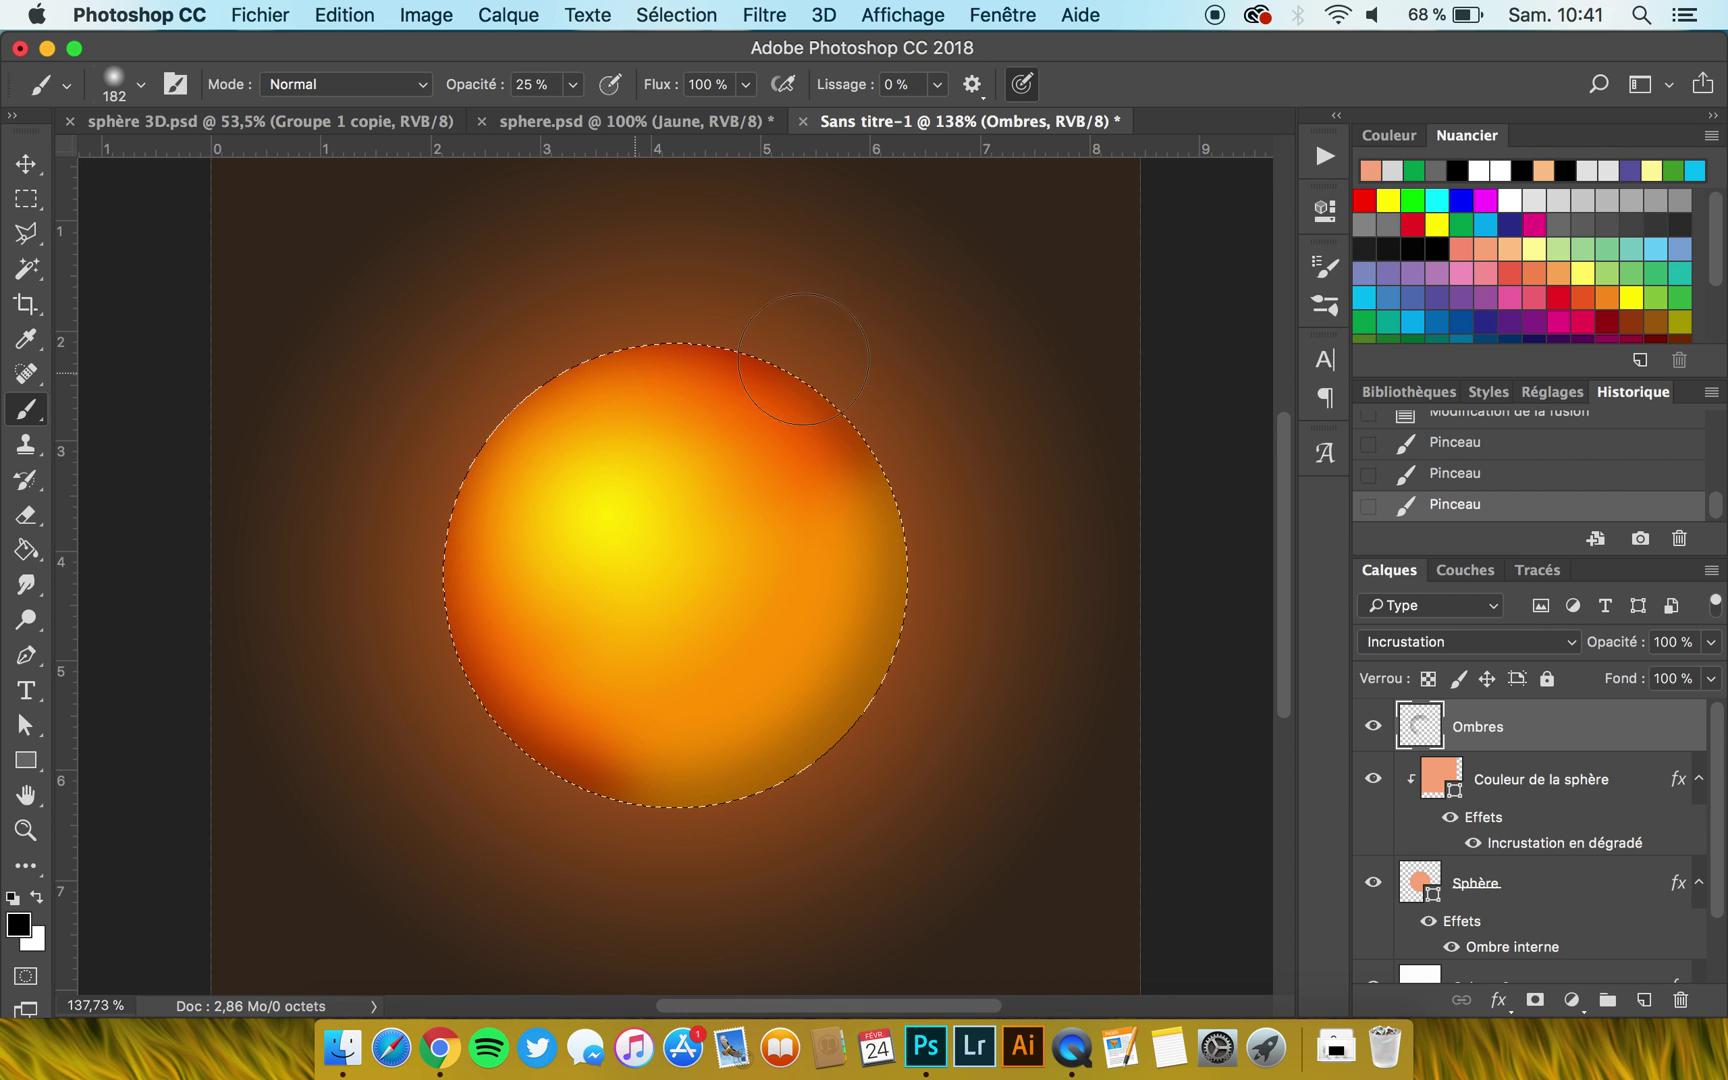
pyautogui.moveTo(495, 670)
pyautogui.mouseDown()
pyautogui.moveTo(504, 441)
pyautogui.moveTo(668, 338)
pyautogui.mouseUp()
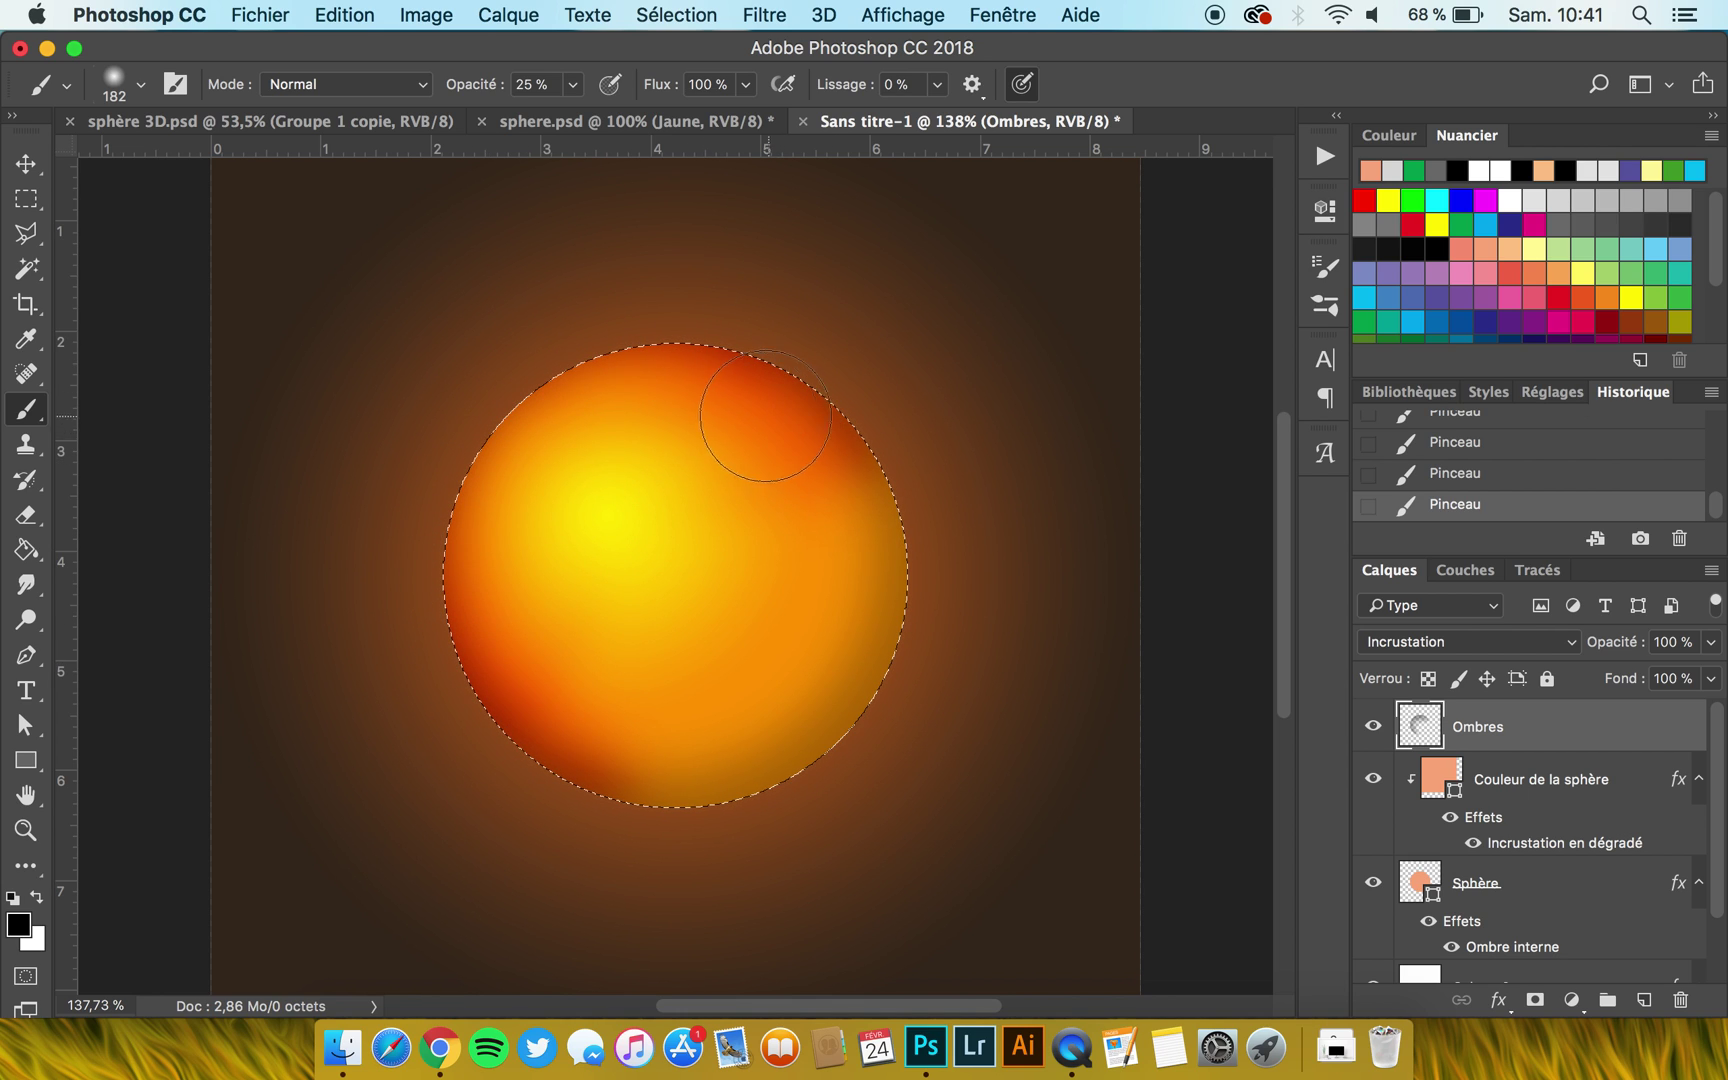
pyautogui.press('super+d')
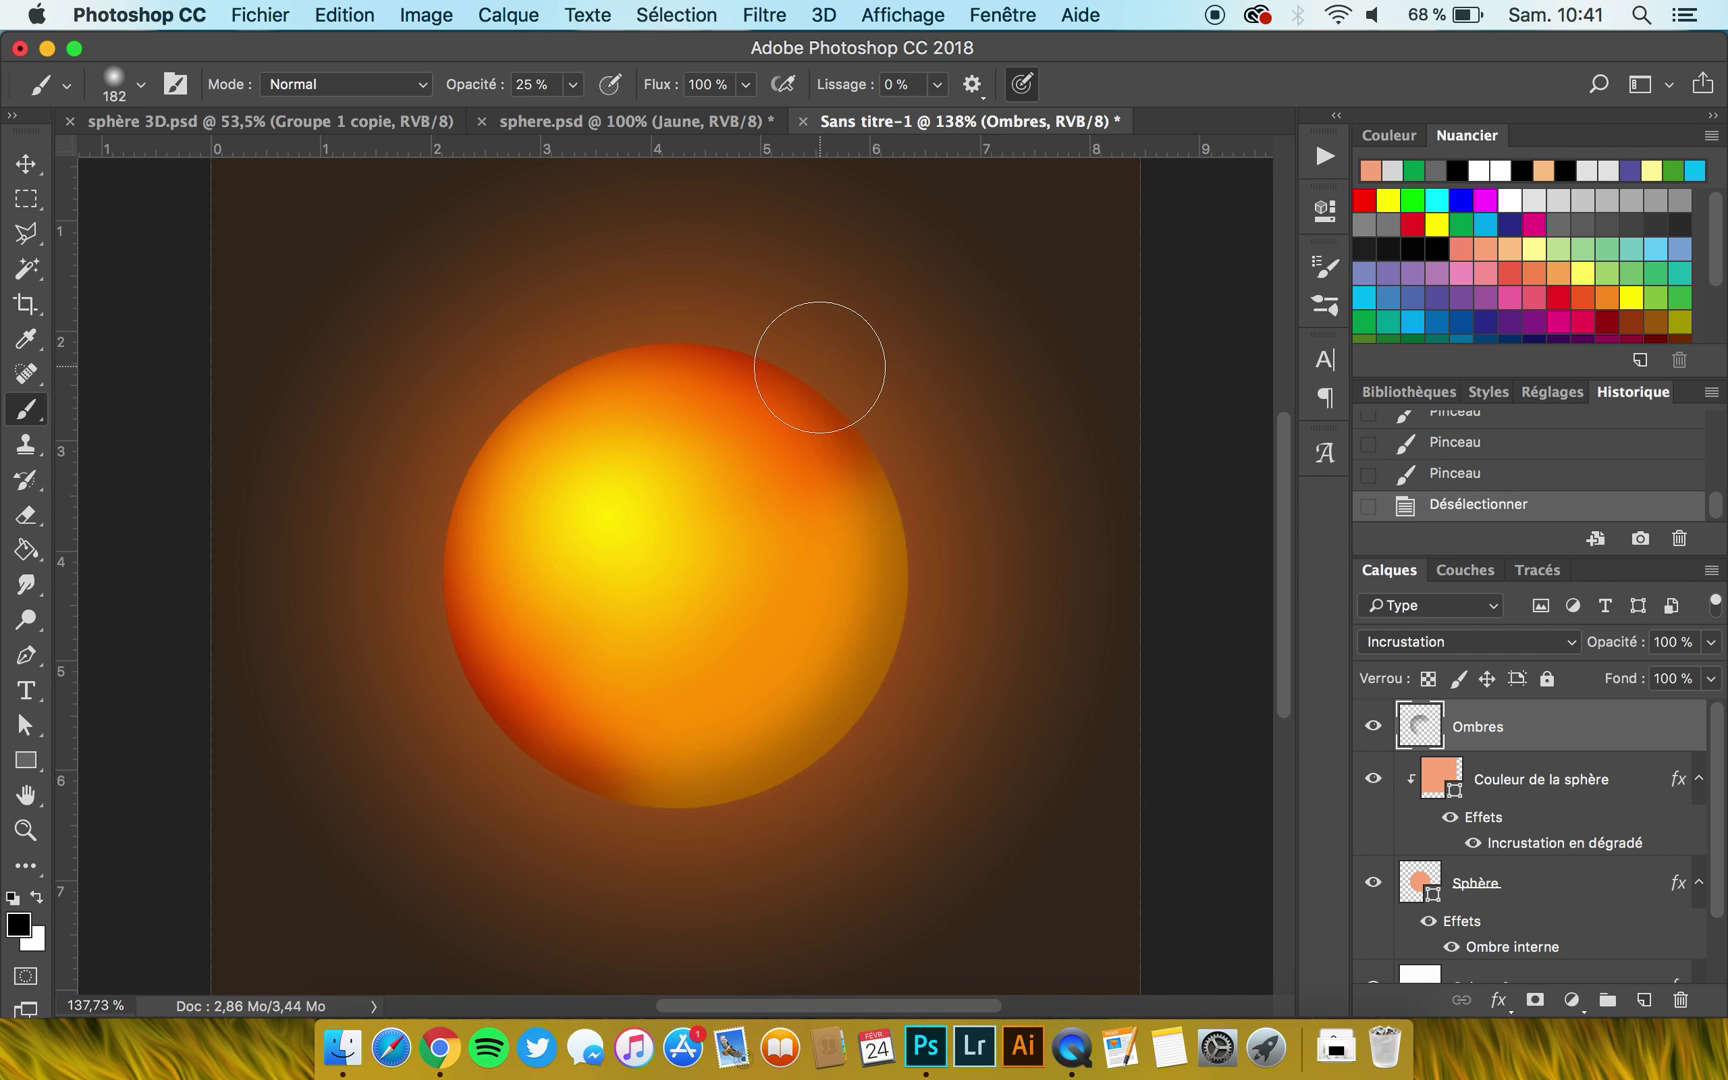
# Reduce the Ombres layer's opacity to 71%.
pyautogui.click(30, 166)
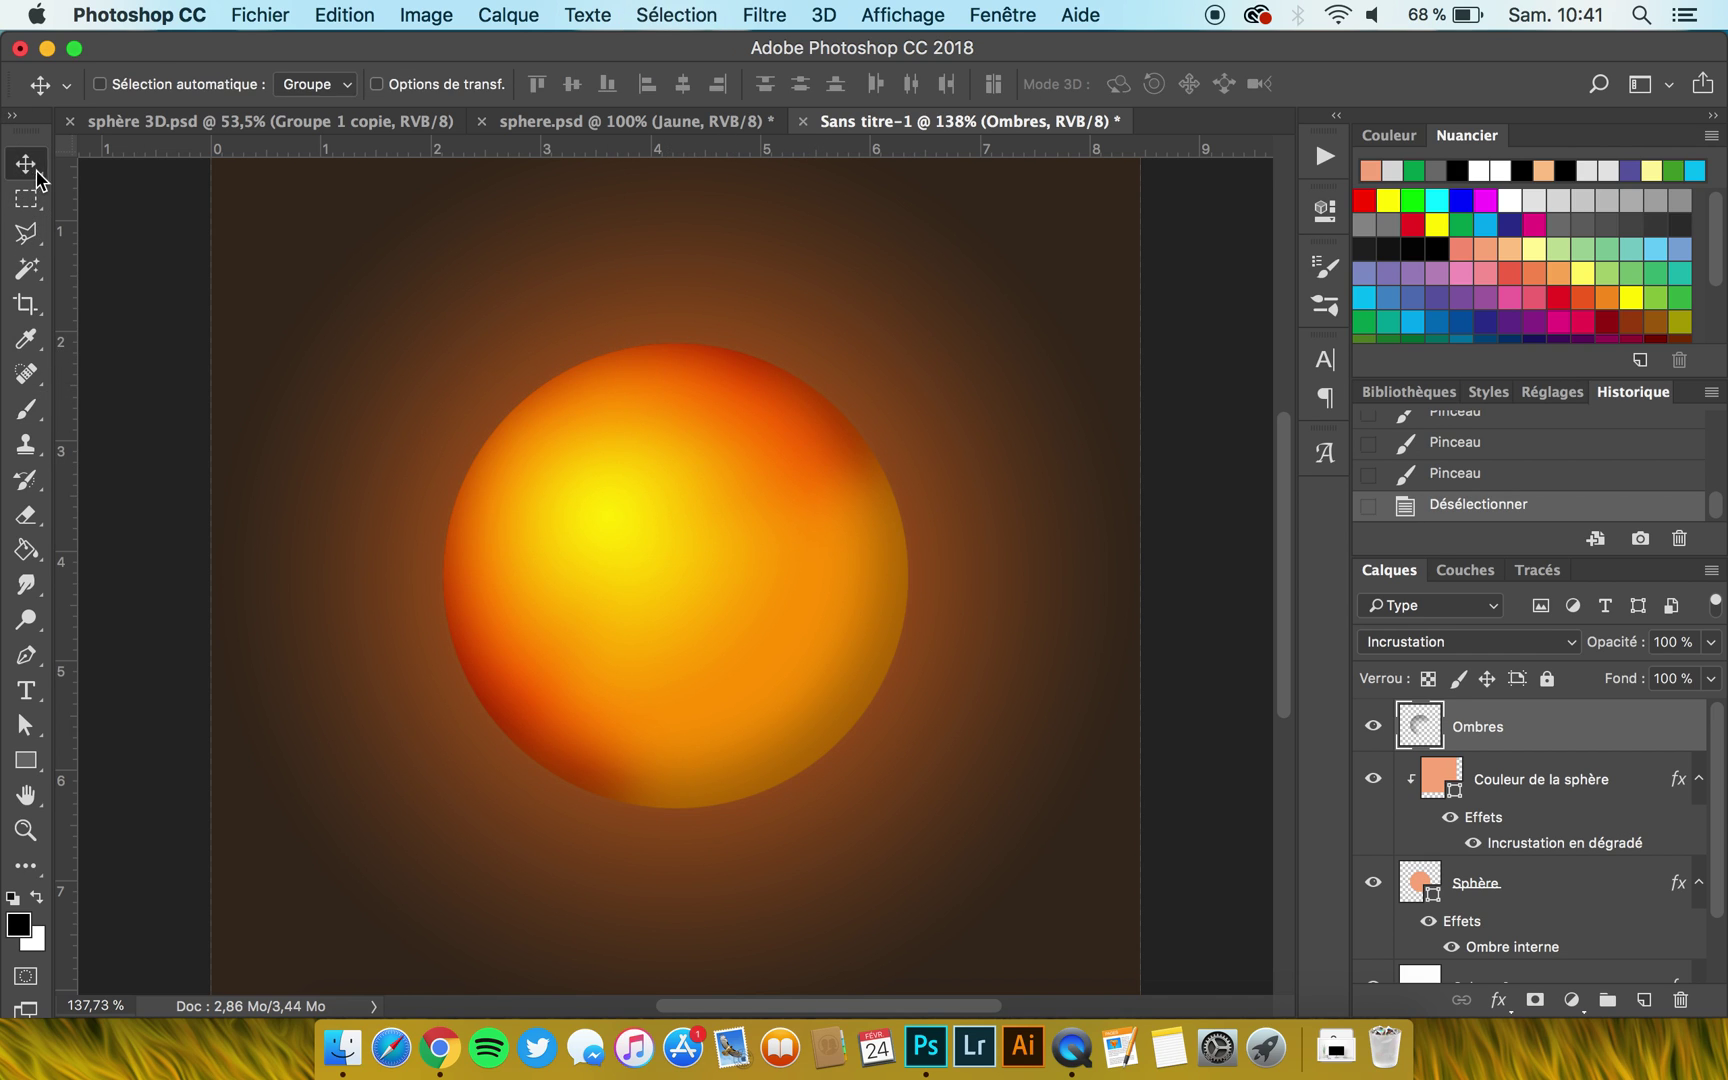
pyautogui.click(1708, 644)
pyautogui.moveTo(1713, 672); pyautogui.dragTo(1679, 680)
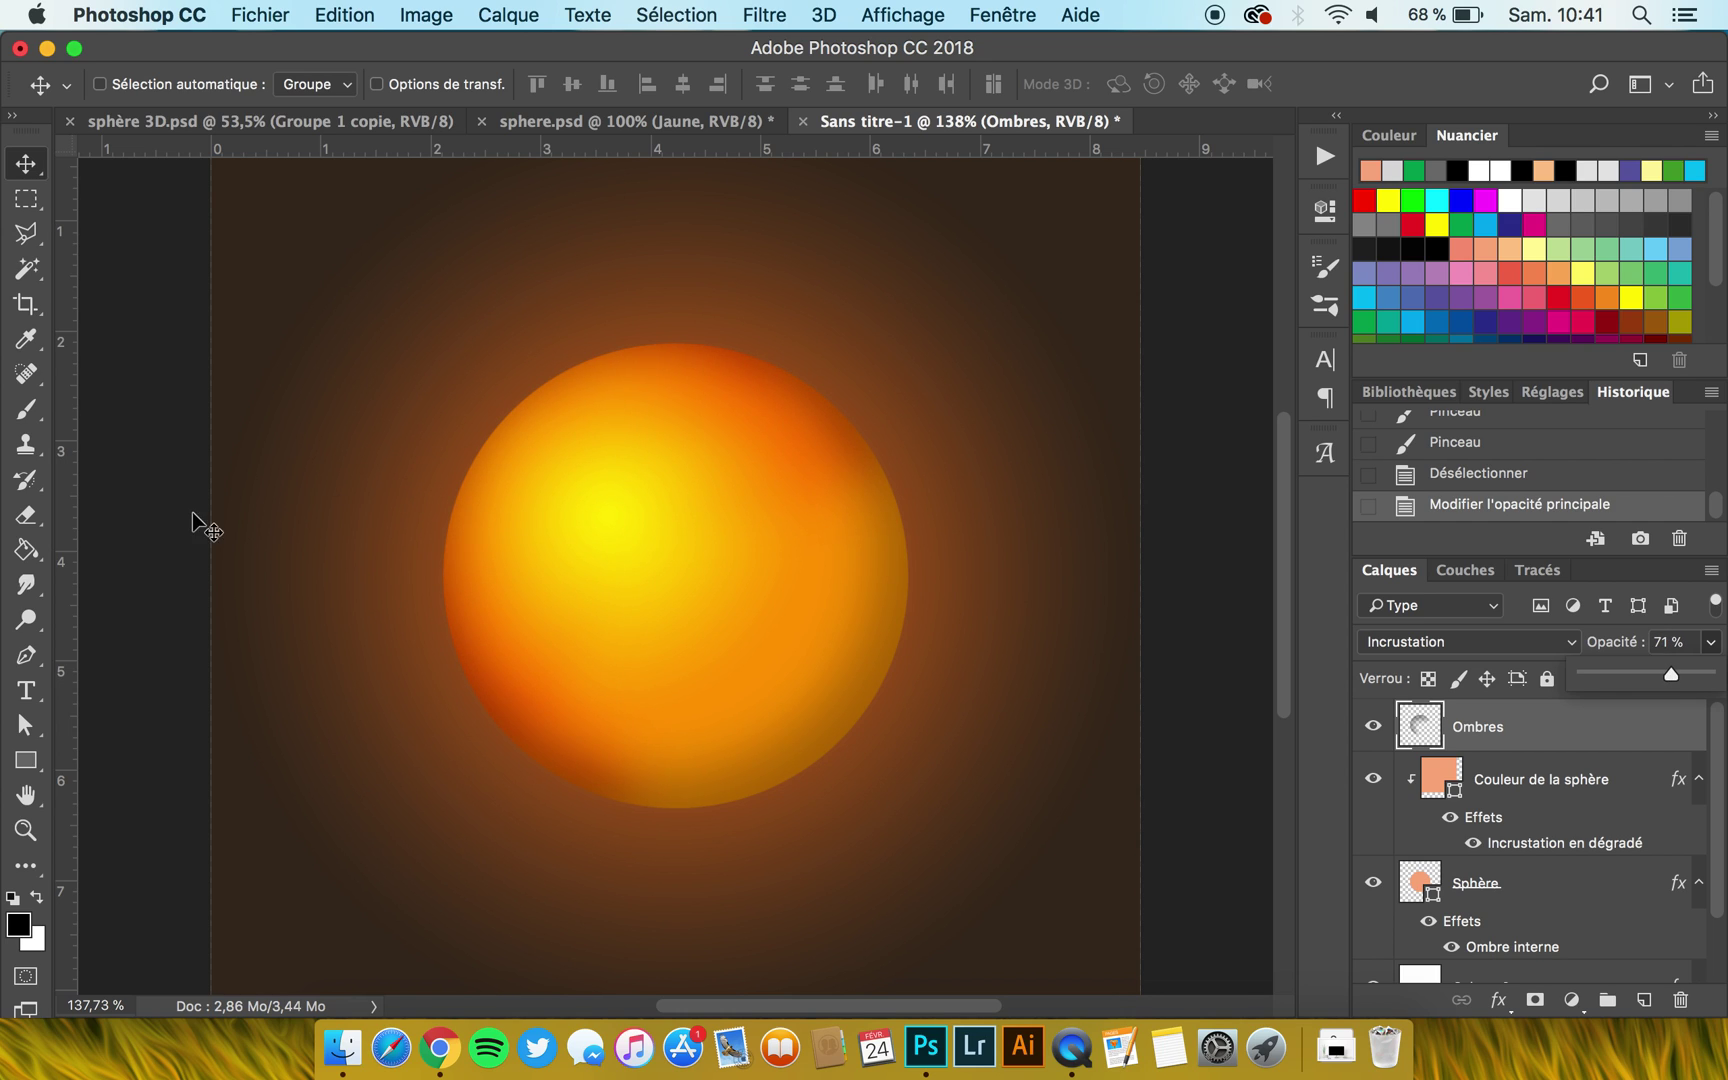
# Load the sphere's outline as a selection and set the brush opacity to 8%.
pyautogui.click(26, 158)
pyautogui.scroll(-5, 462, 591)
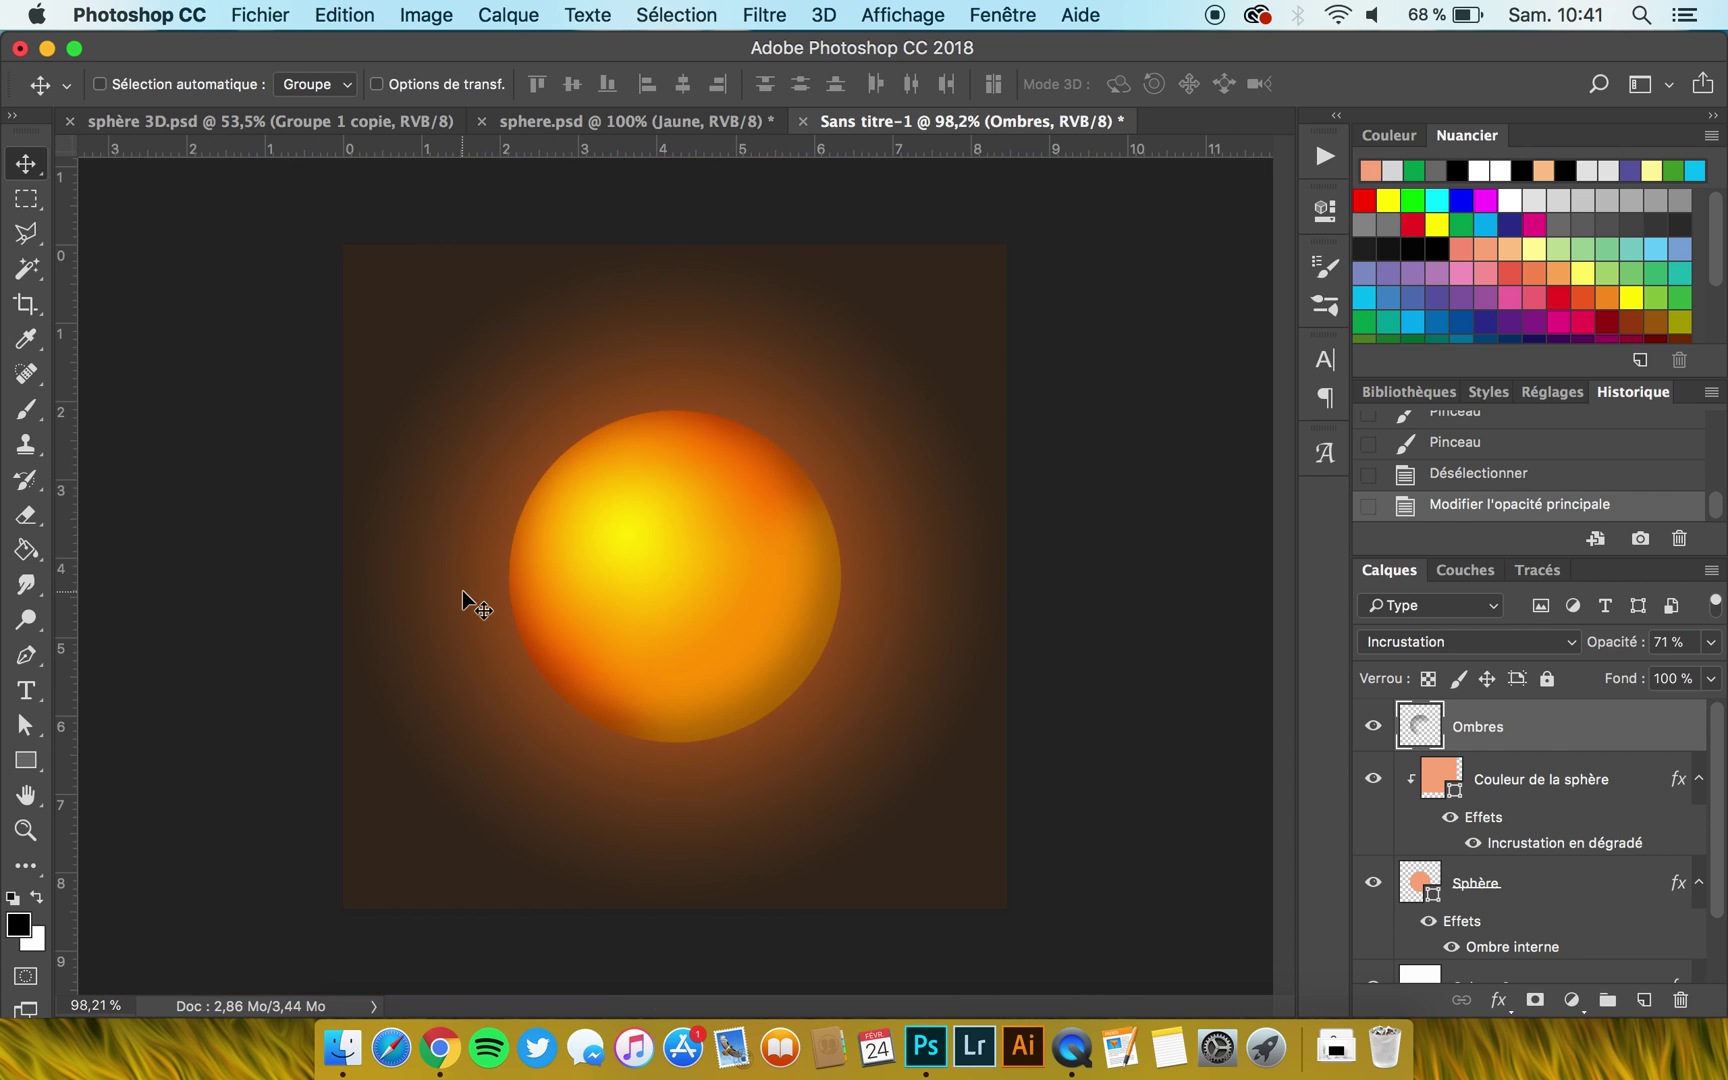
pyautogui.scroll(3, 467, 598)
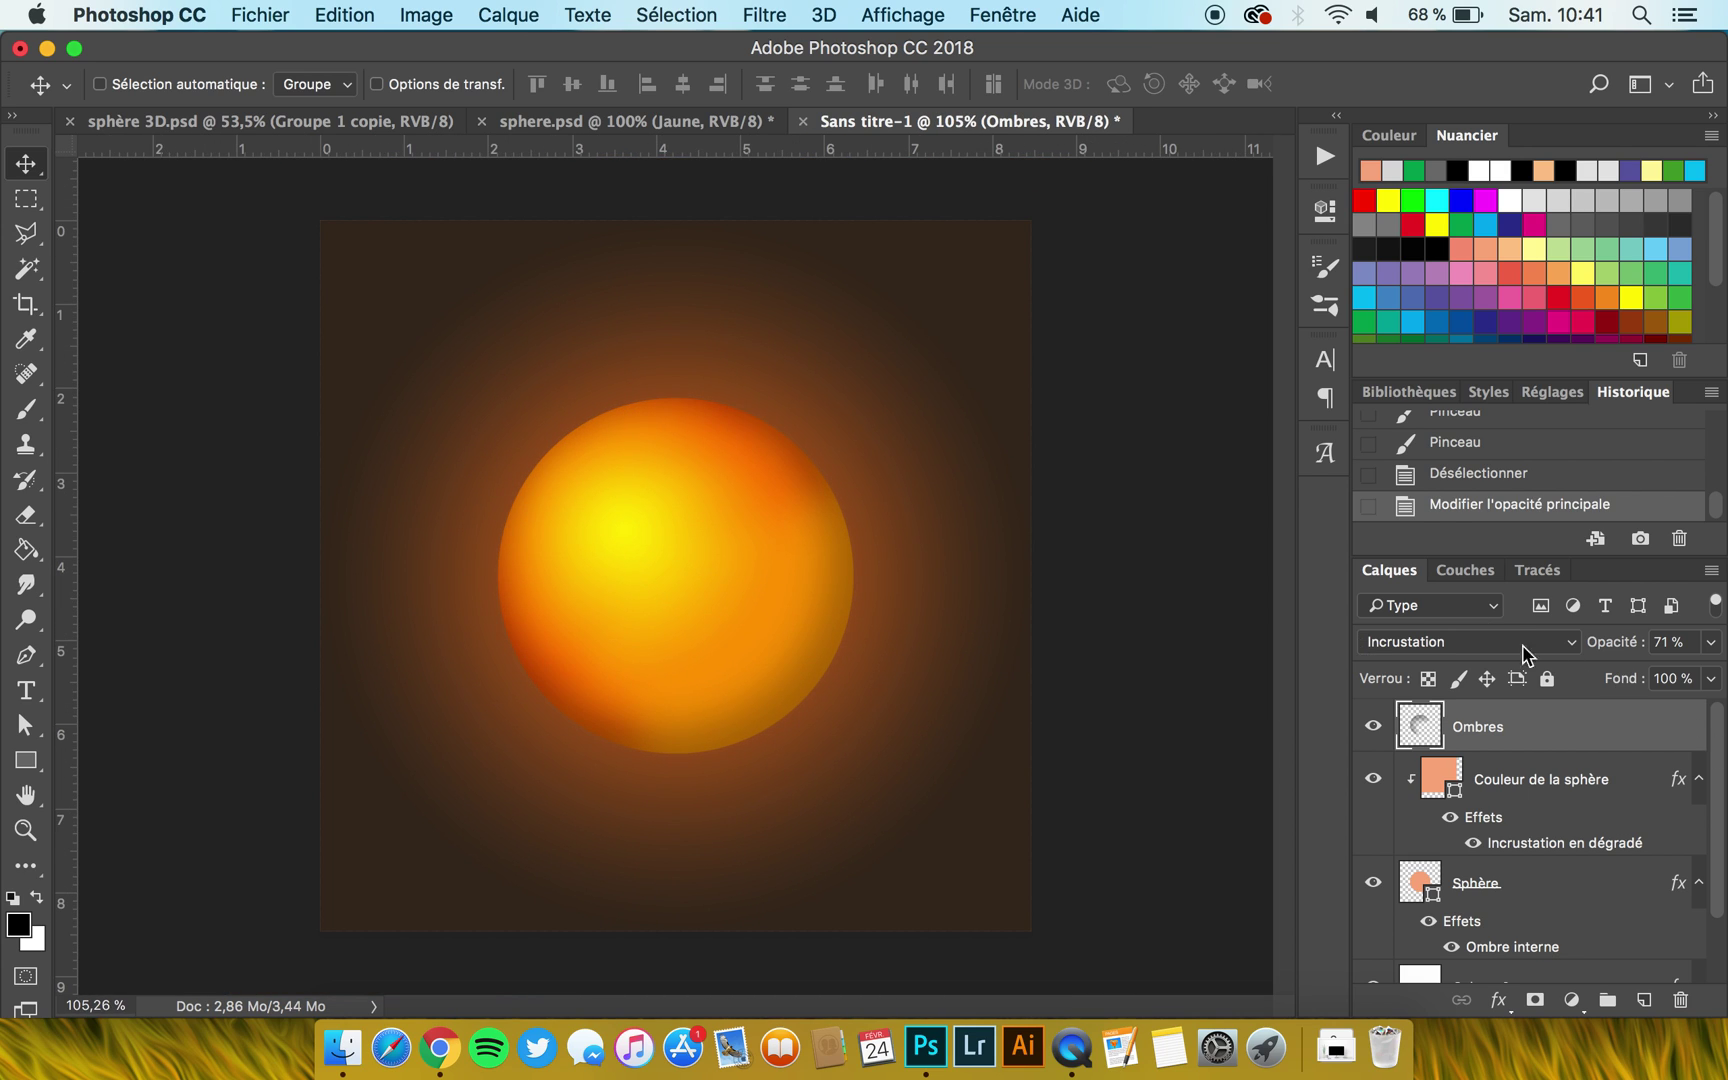
pyautogui.keyDown('super'); pyautogui.click(1418, 890); pyautogui.keyUp('super')
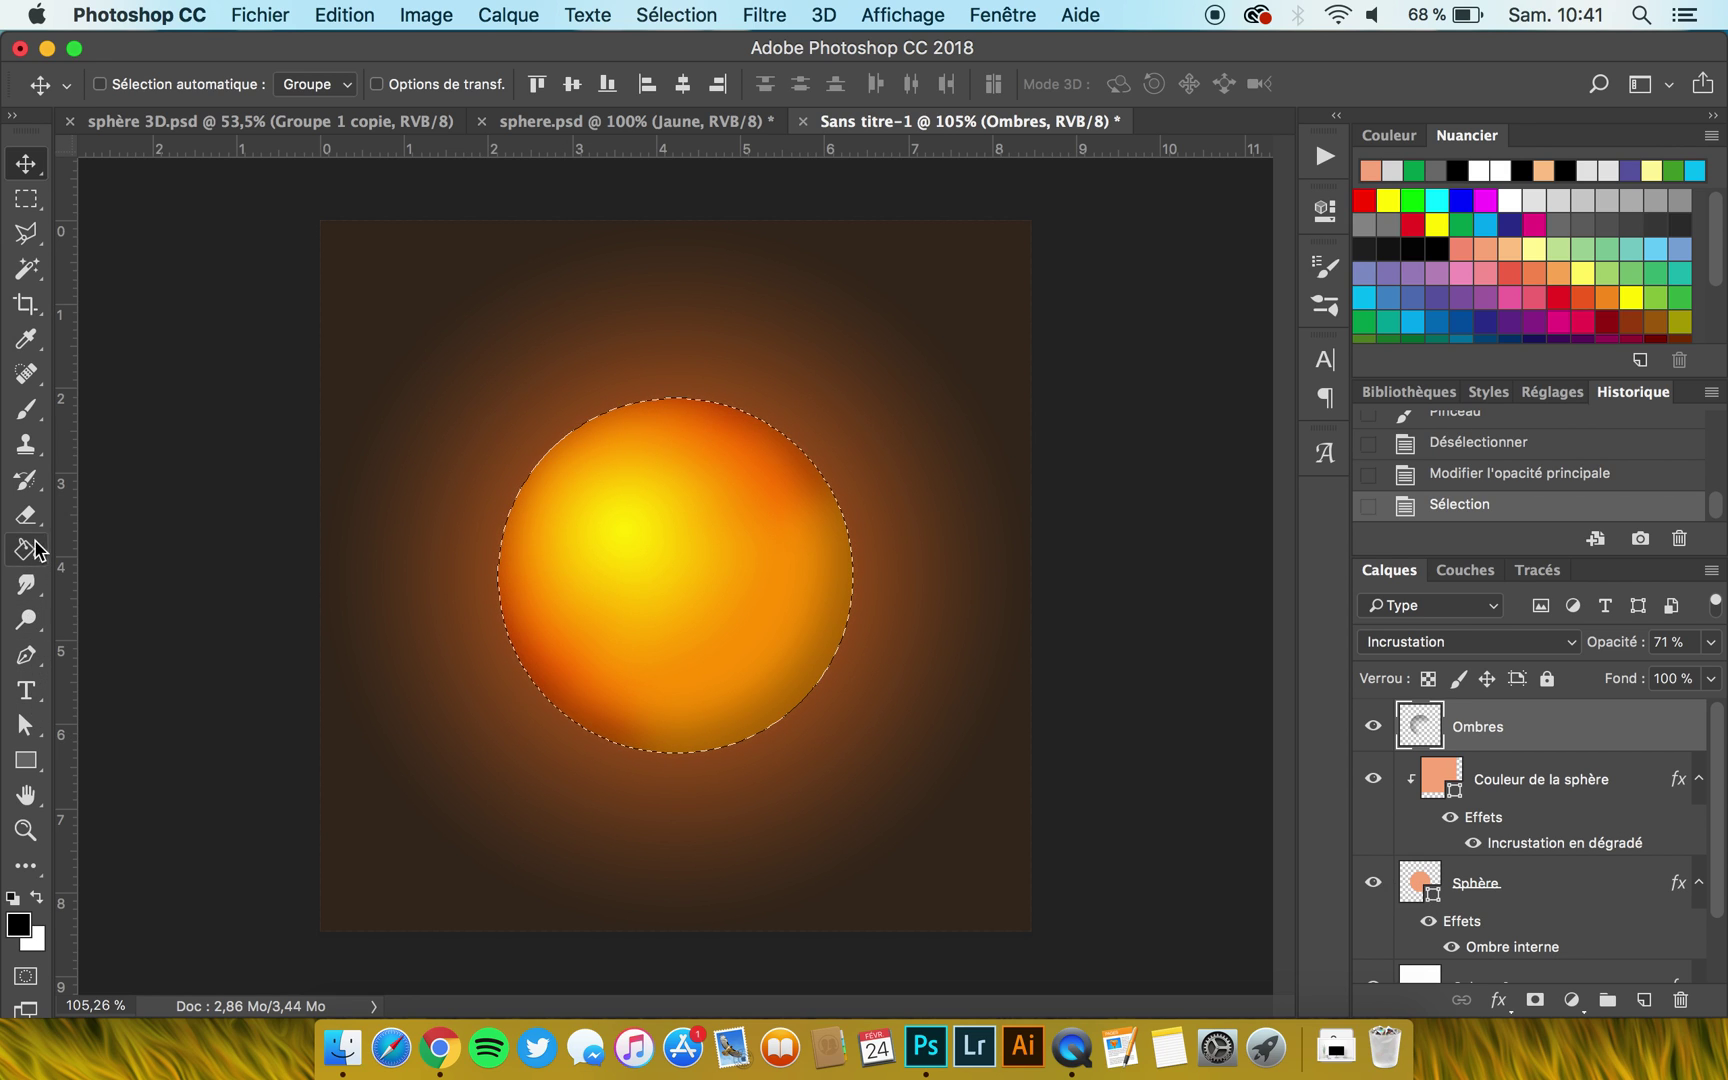
pyautogui.click(26, 408)
pyautogui.click(575, 84)
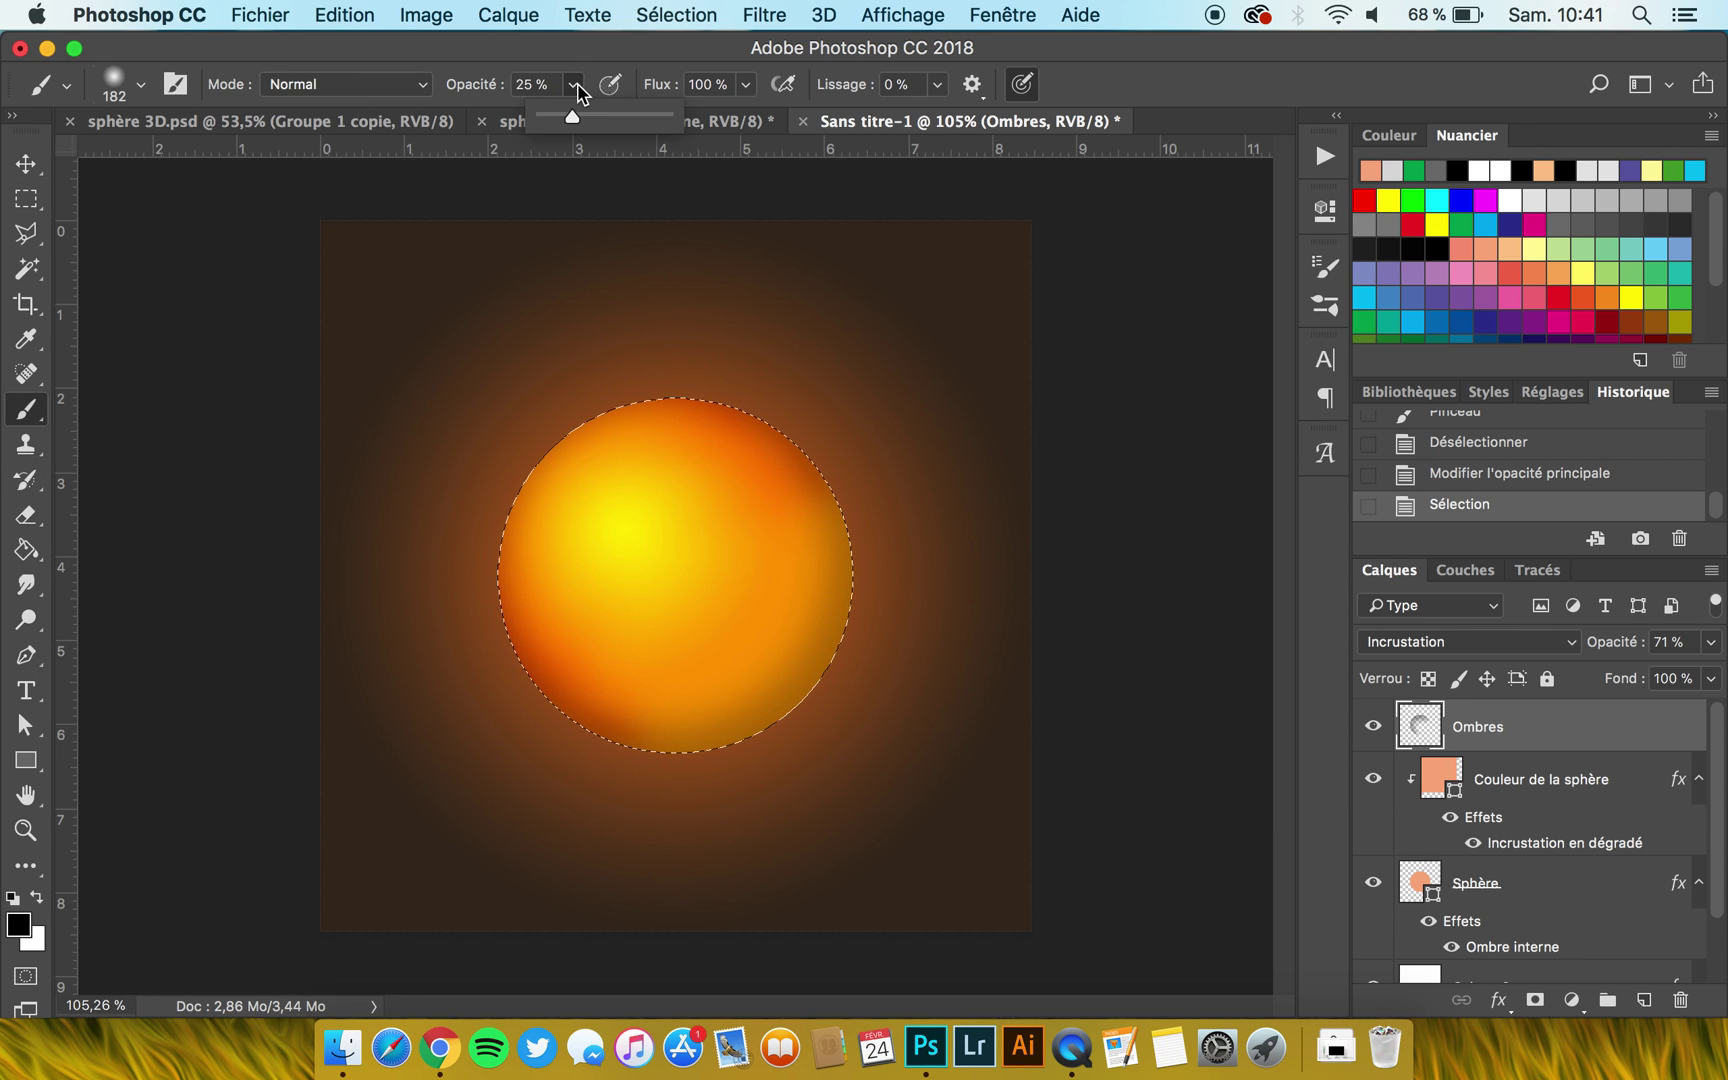
pyautogui.moveTo(570, 117); pyautogui.dragTo(550, 117)
pyautogui.click(836, 515)
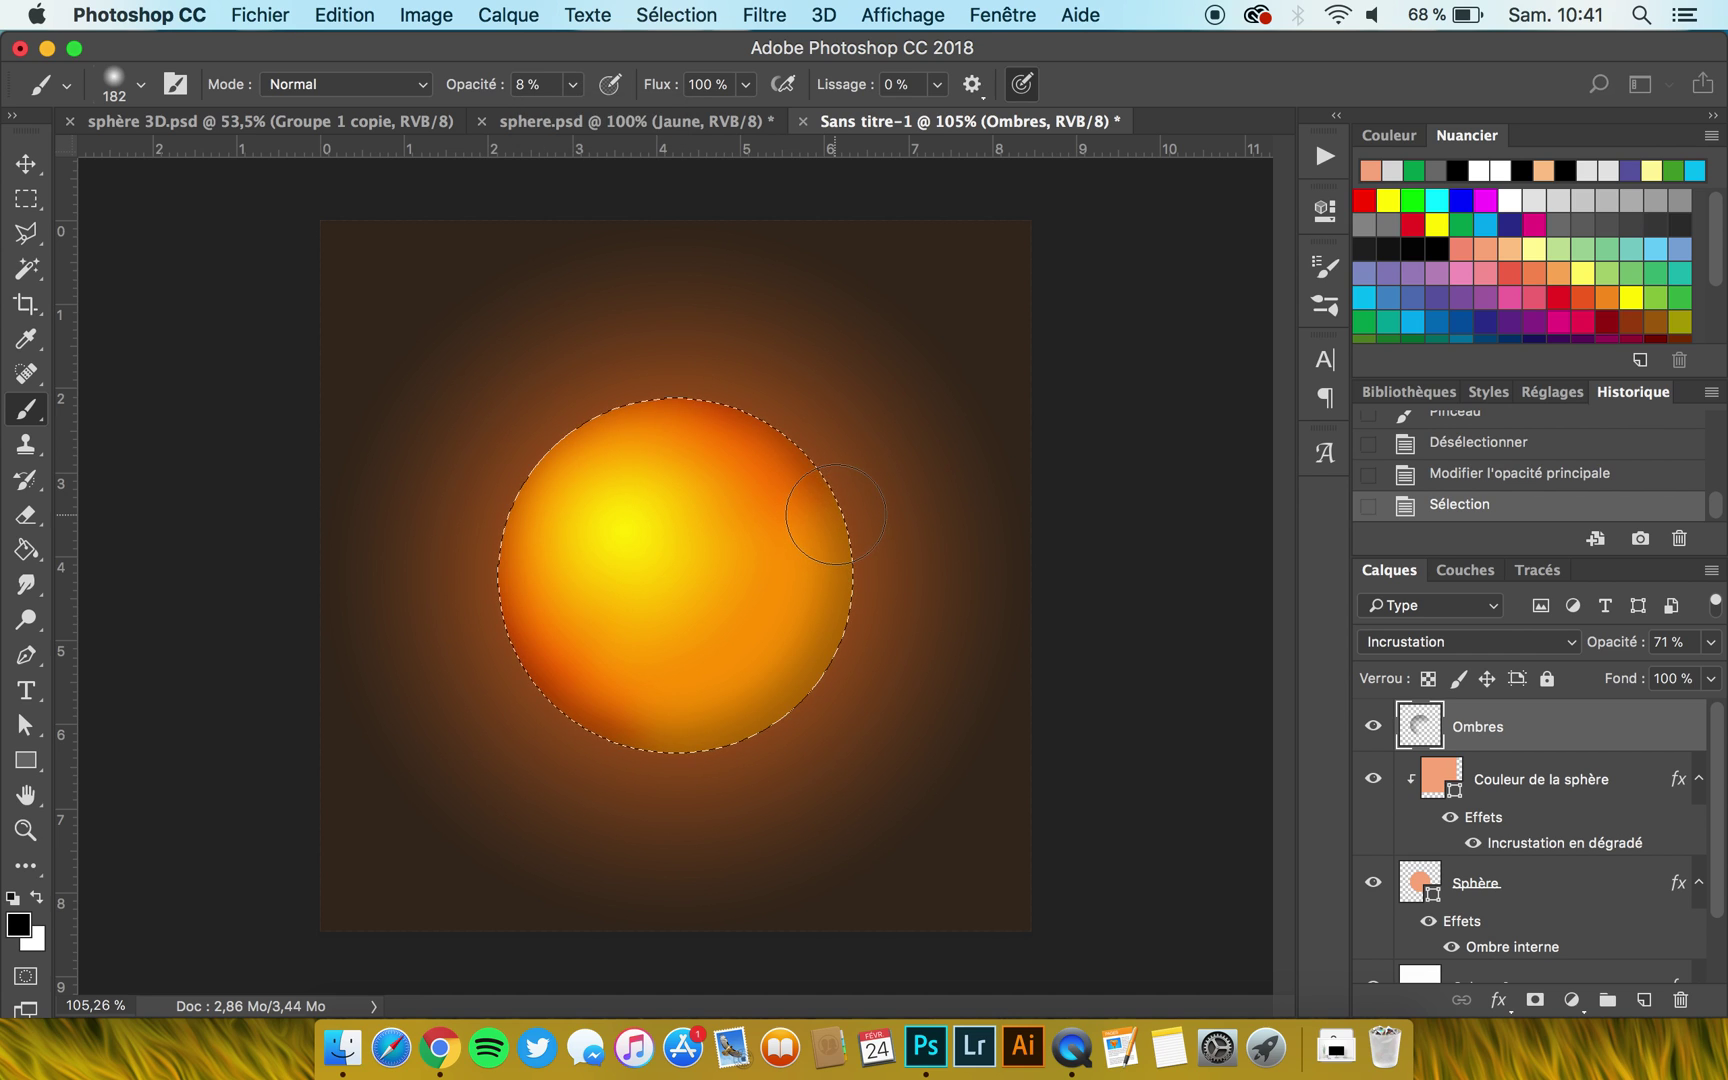
# Brush extra soft shading on the Ombres layer along the sphere's right, lower and left edges, and deselect.
pyautogui.moveTo(836, 535); pyautogui.dragTo(783, 571)
pyautogui.moveTo(656, 733)
pyautogui.mouseDown()
pyautogui.moveTo(663, 706)
pyautogui.moveTo(644, 724)
pyautogui.mouseUp()
pyautogui.moveTo(519, 580); pyautogui.dragTo(547, 614)
pyautogui.moveTo(671, 746); pyautogui.dragTo(640, 736)
pyautogui.press('super+d')
pyautogui.click(26, 163)
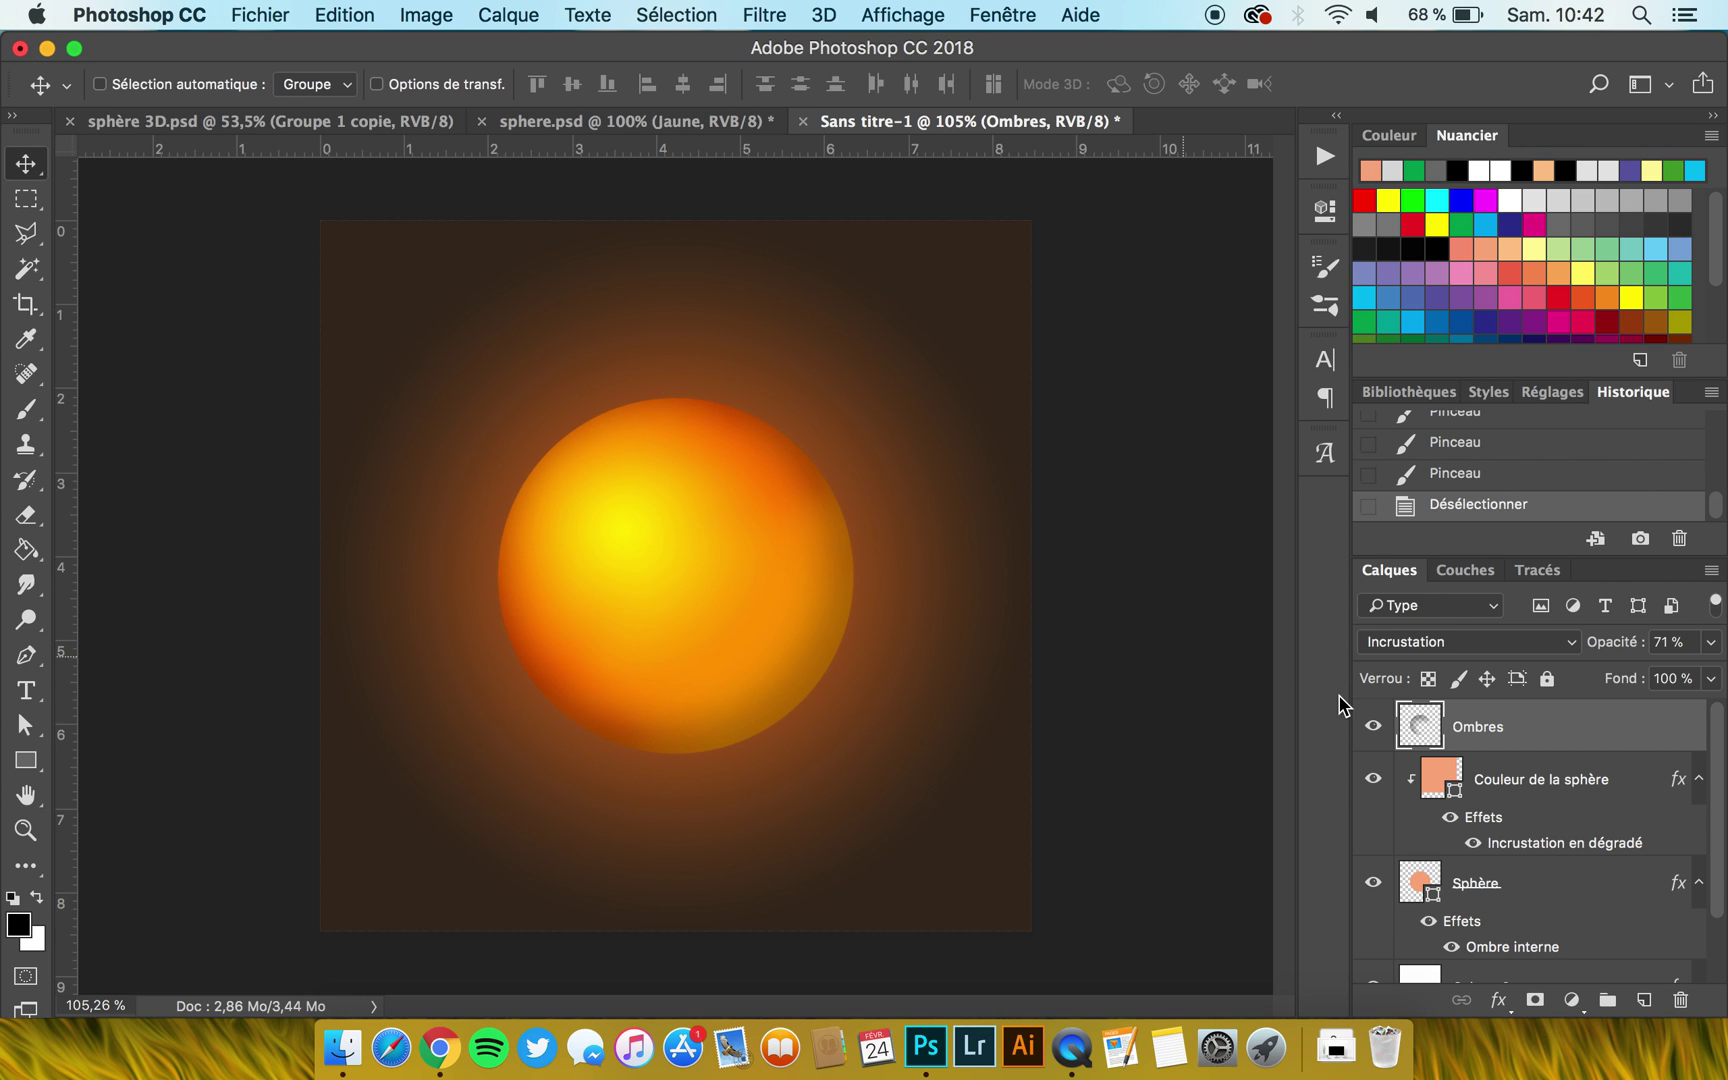
# Add a new layer above Ombres and name it "Reflet".
pyautogui.click(1645, 1000)
pyautogui.doubleClick(1476, 726)
pyautogui.write('Reflet')
pyautogui.press('Return')
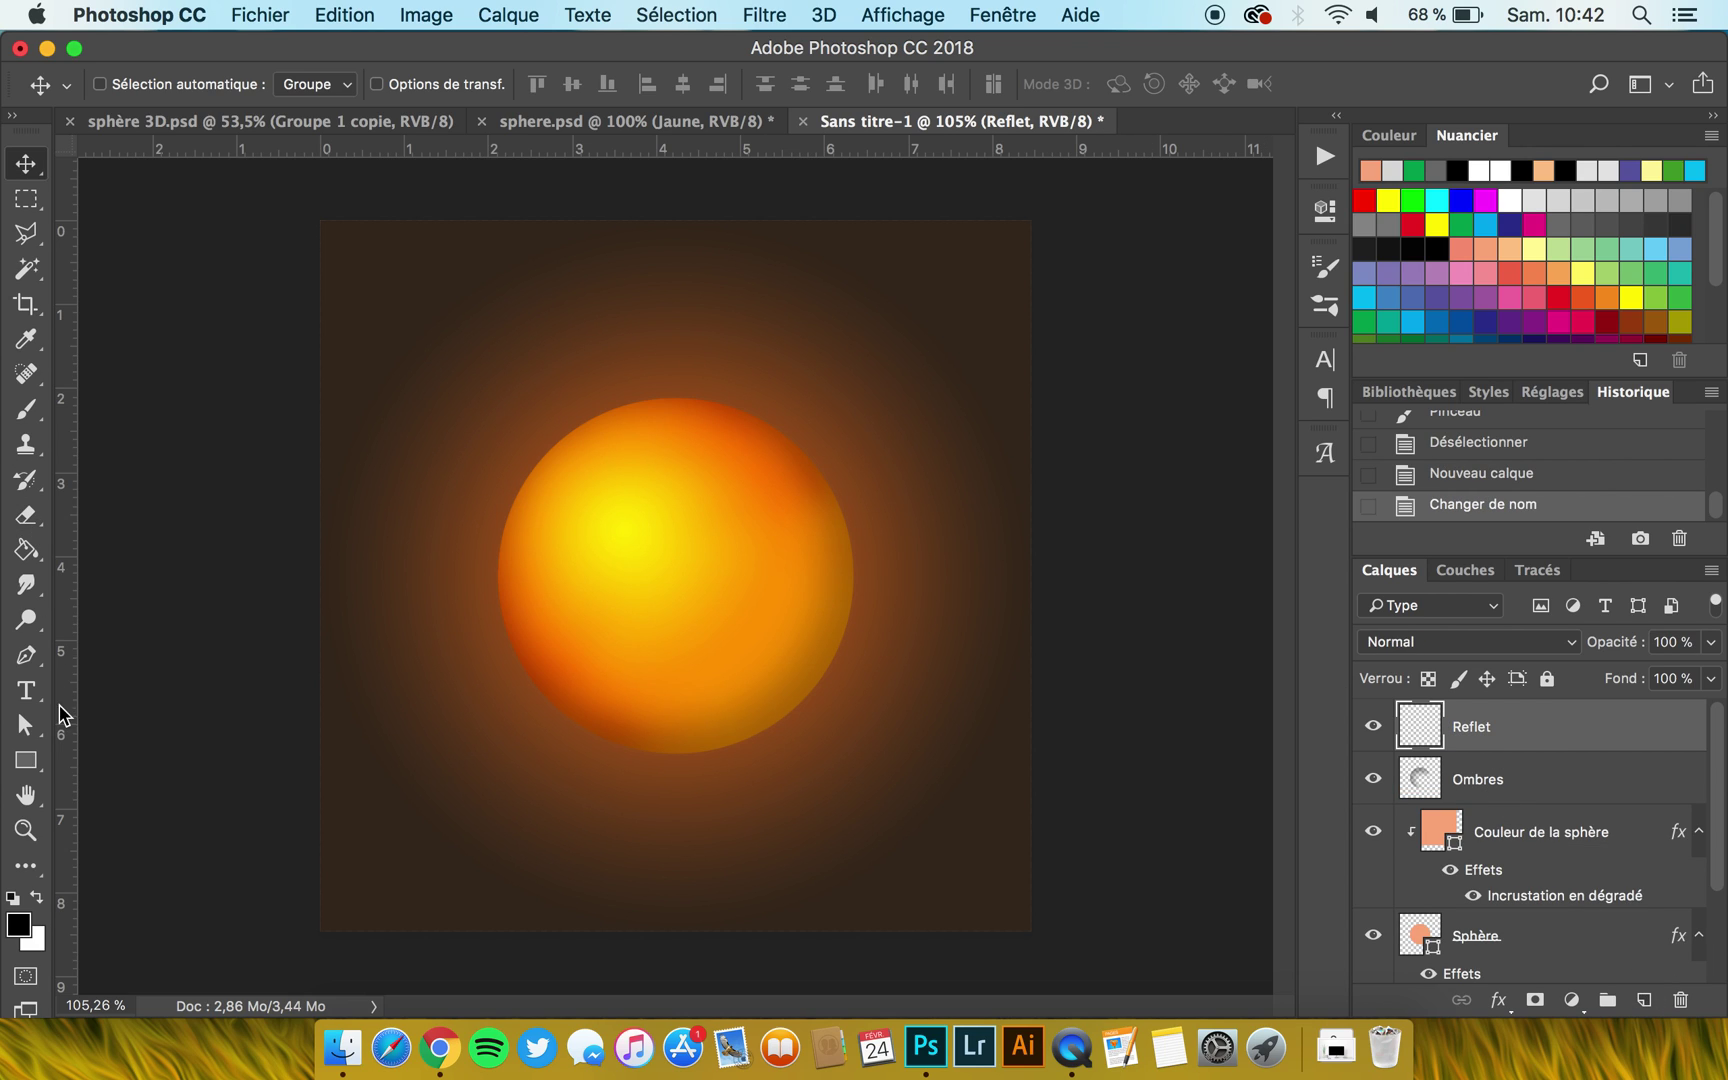
# Paint one soft white highlight at 100% brush opacity on the sphere's upper-left bright spot.
pyautogui.click(36, 897)
pyautogui.click(27, 412)
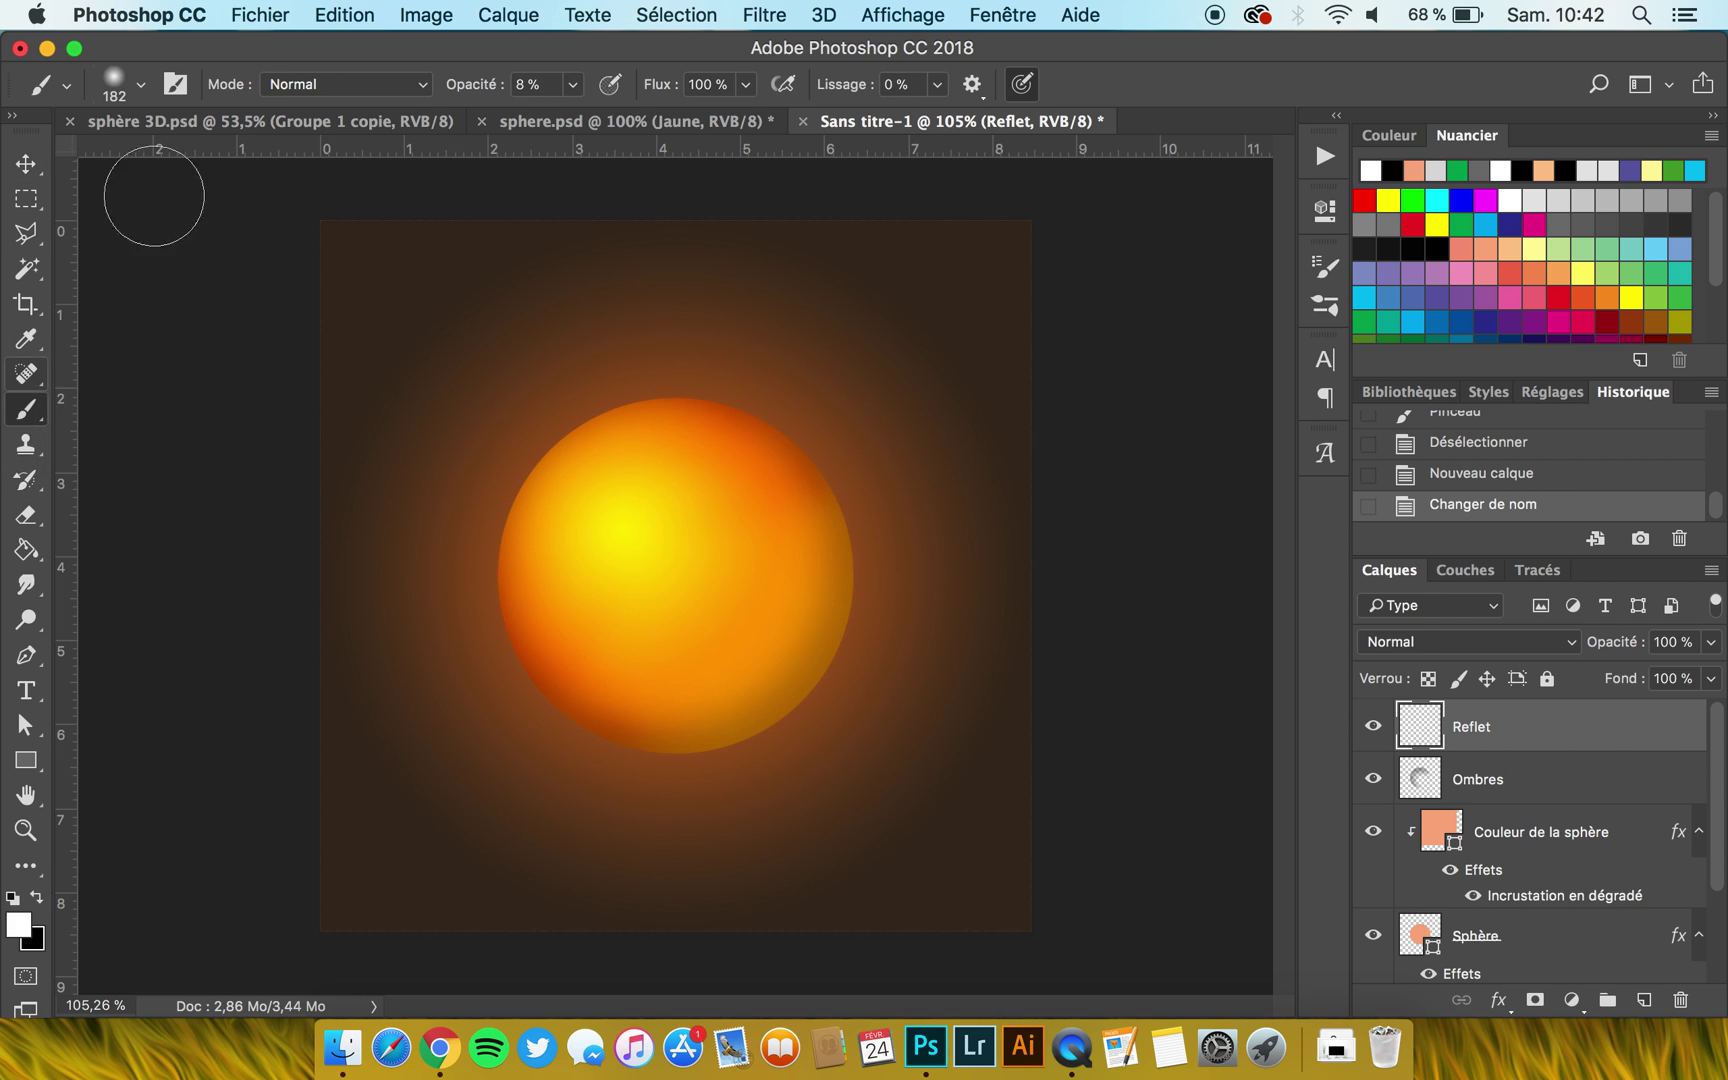
pyautogui.click(118, 85)
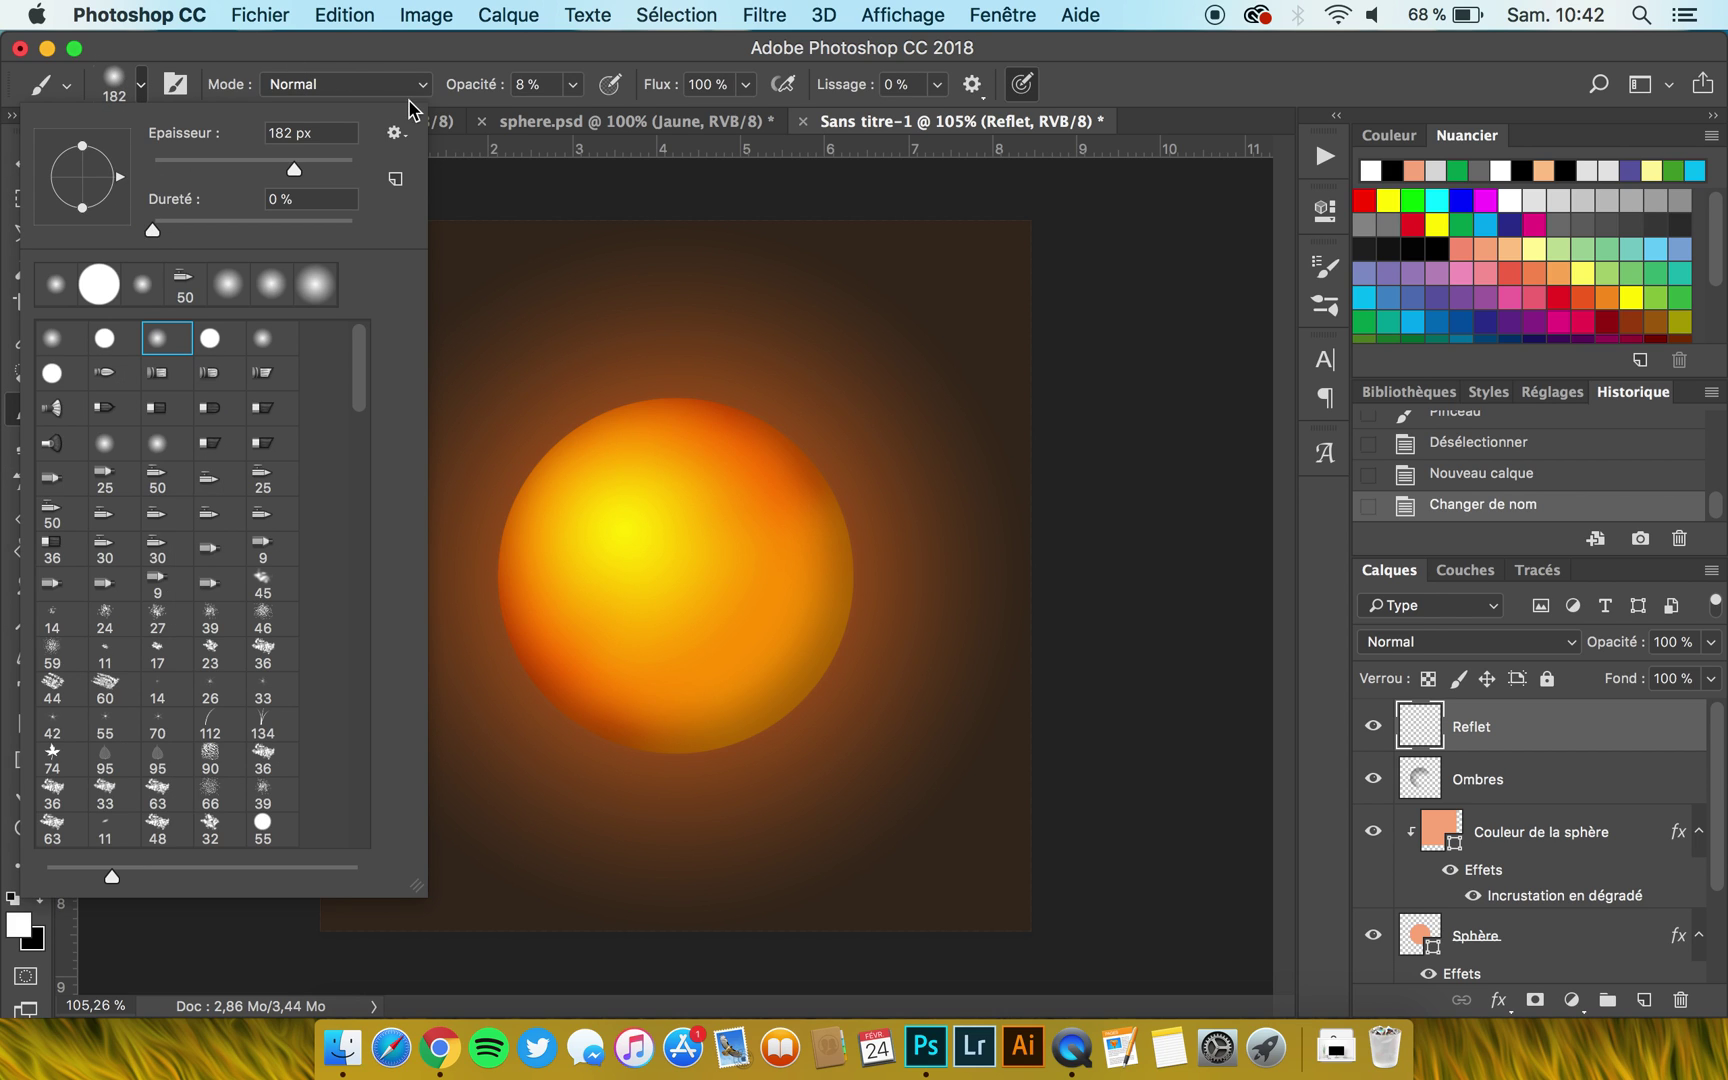
pyautogui.click(572, 53)
pyautogui.click(572, 84)
pyautogui.moveTo(571, 116); pyautogui.dragTo(800, 122)
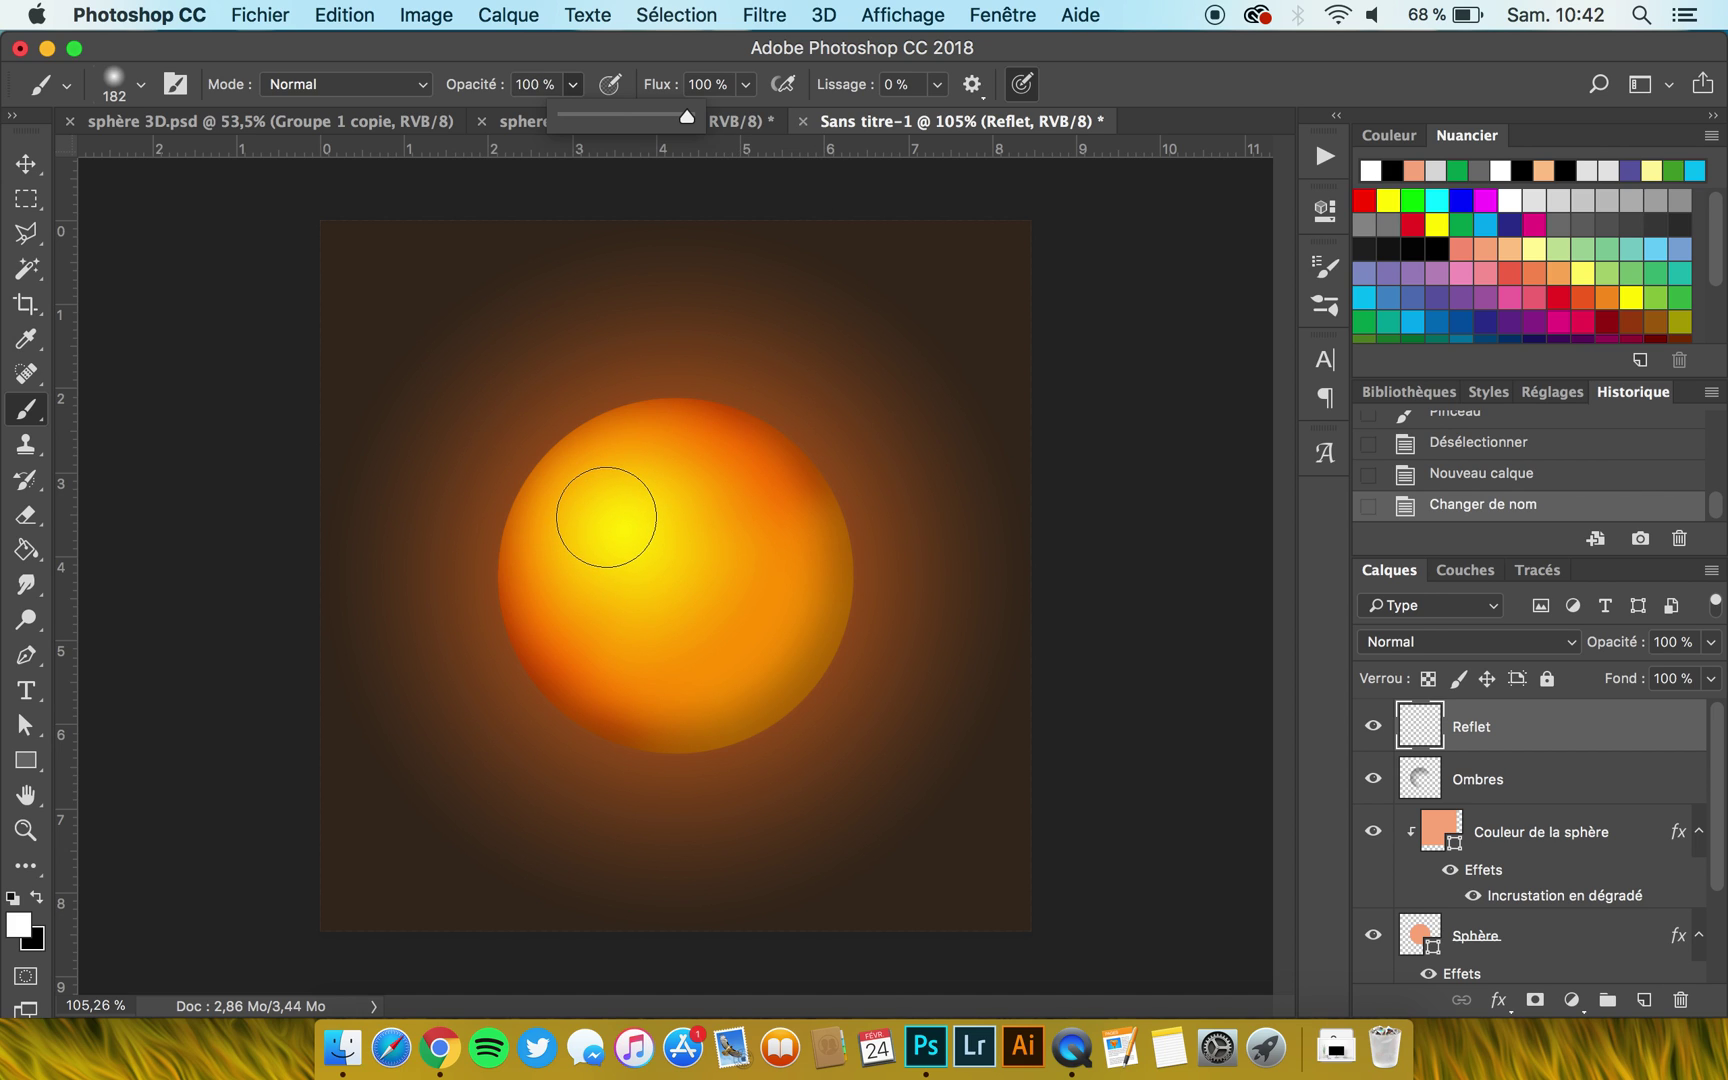
pyautogui.click(606, 517)
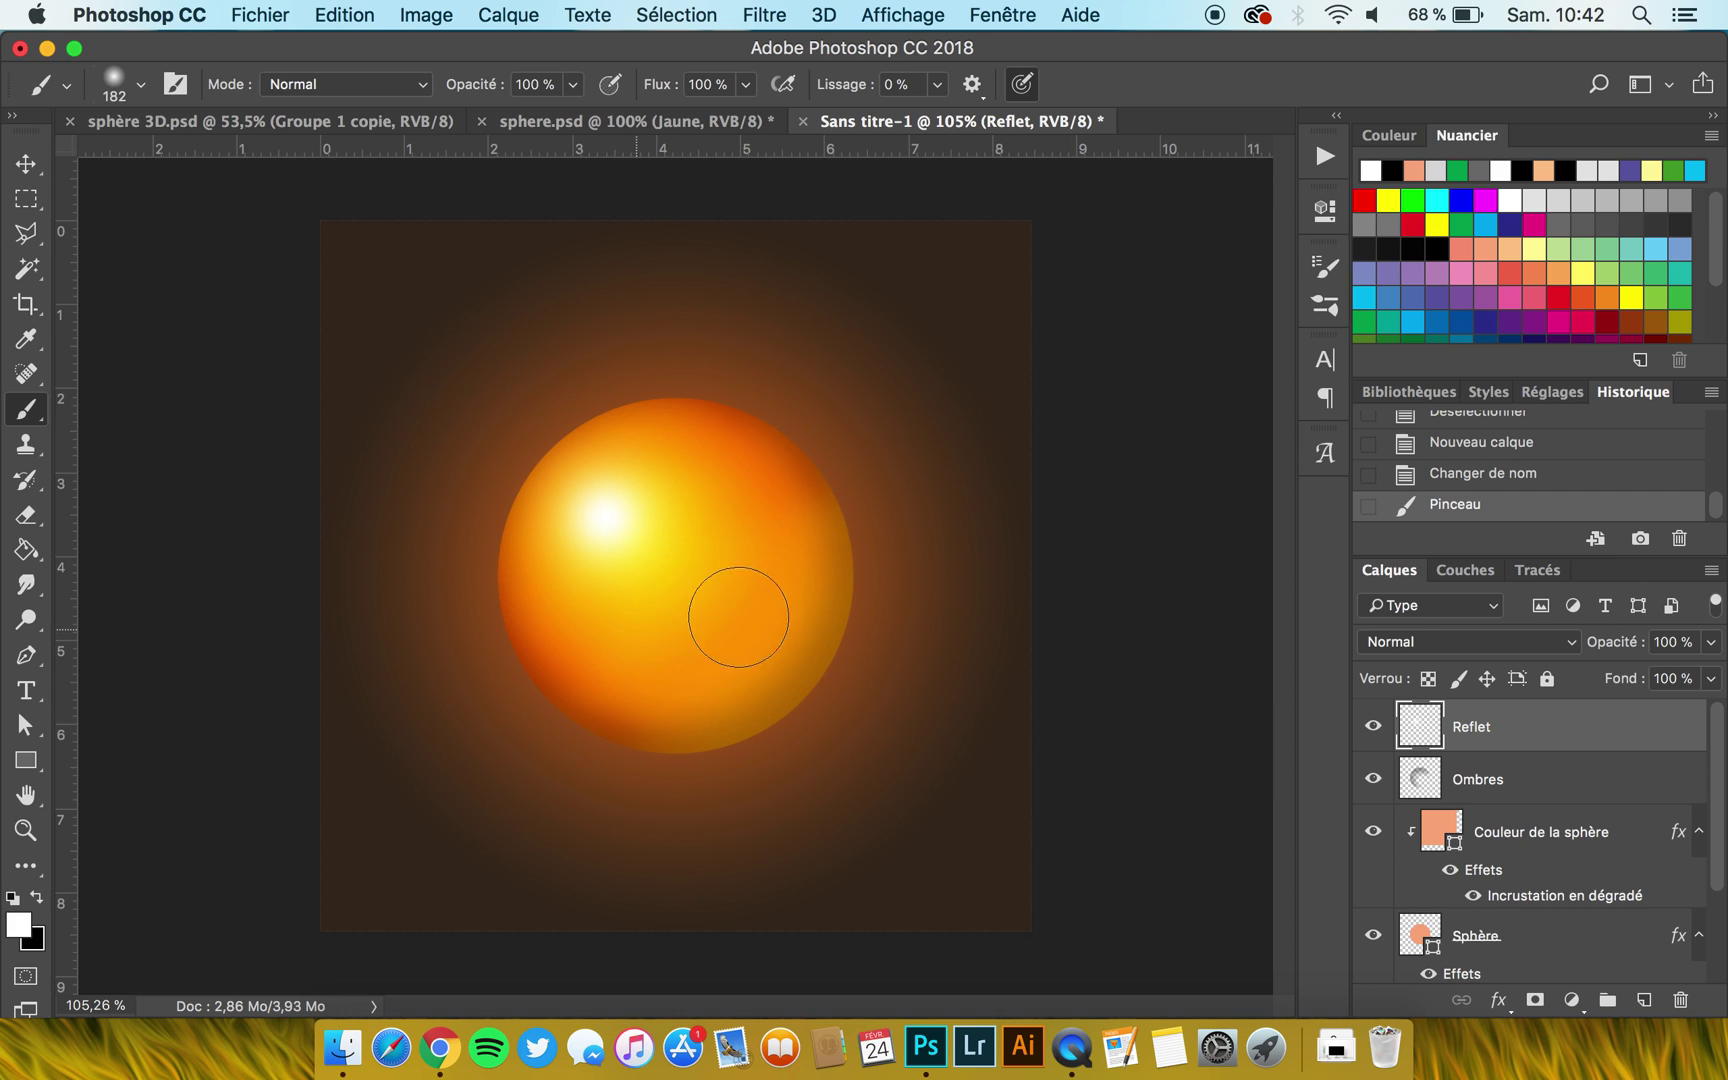
# Try the Superposition, Eclaircir and Normal blend modes on the Reflet layer.
pyautogui.click(1526, 640)
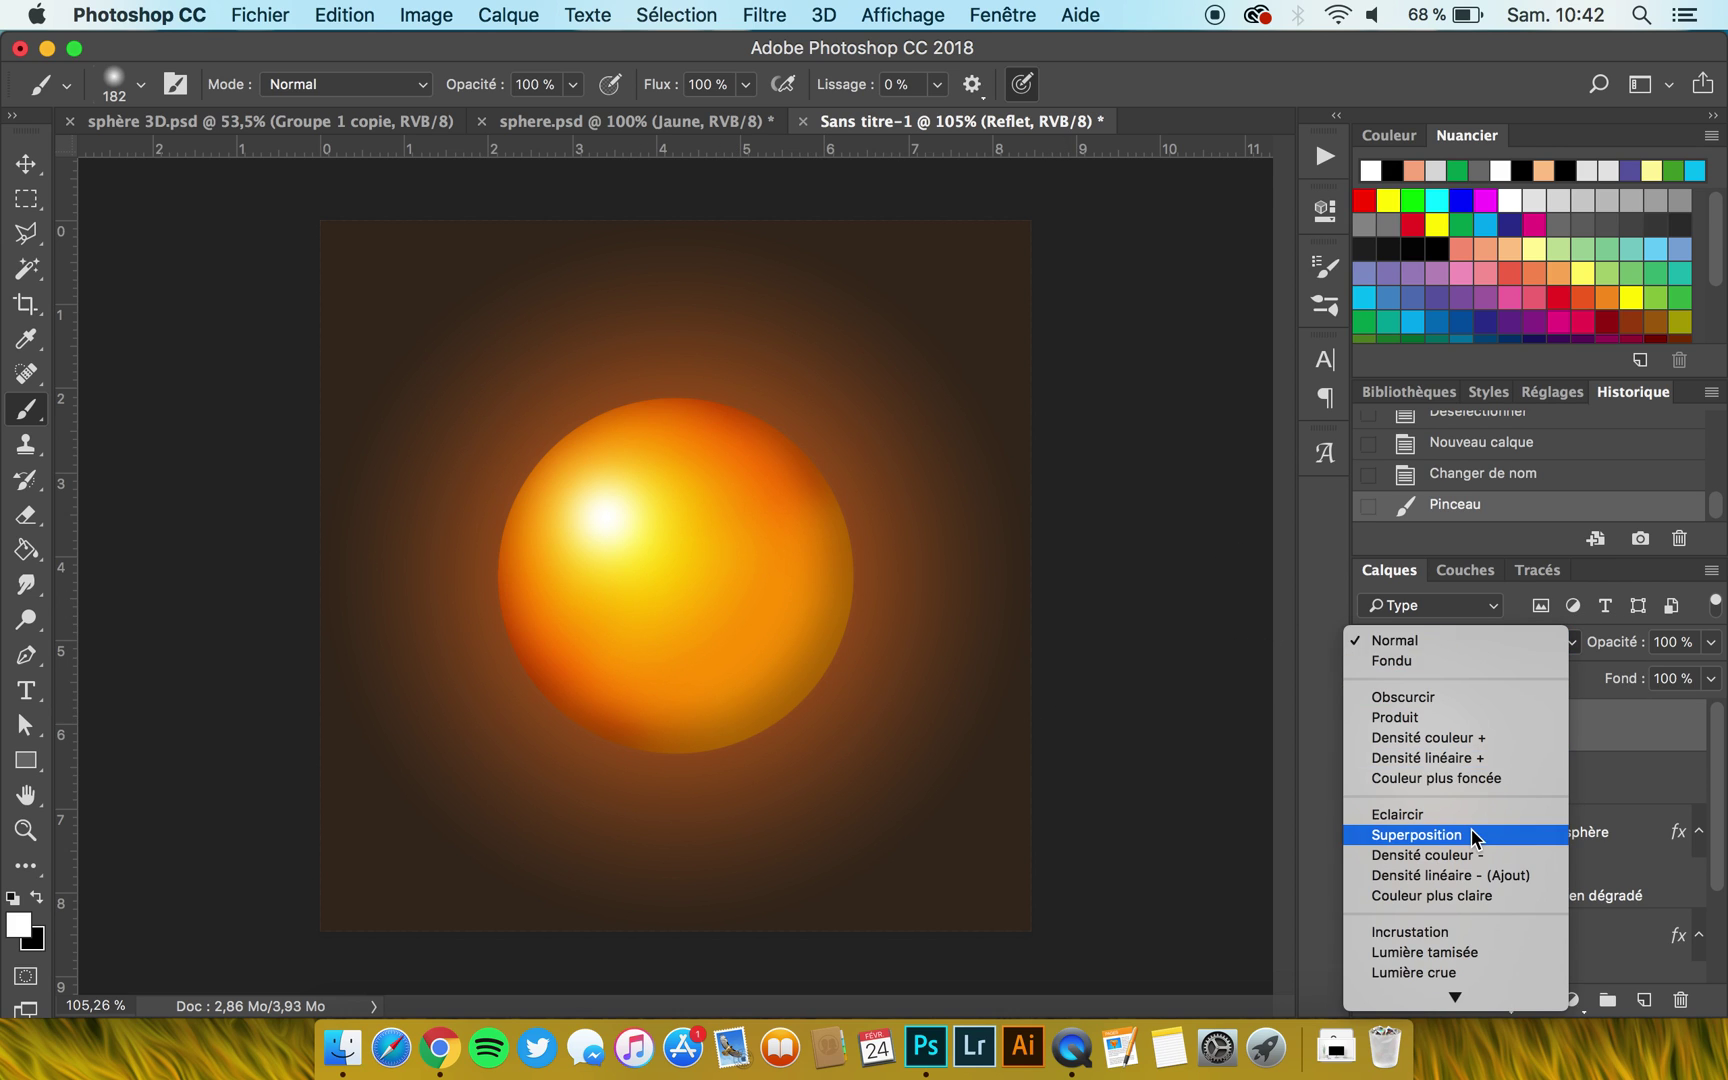
pyautogui.click(1455, 775)
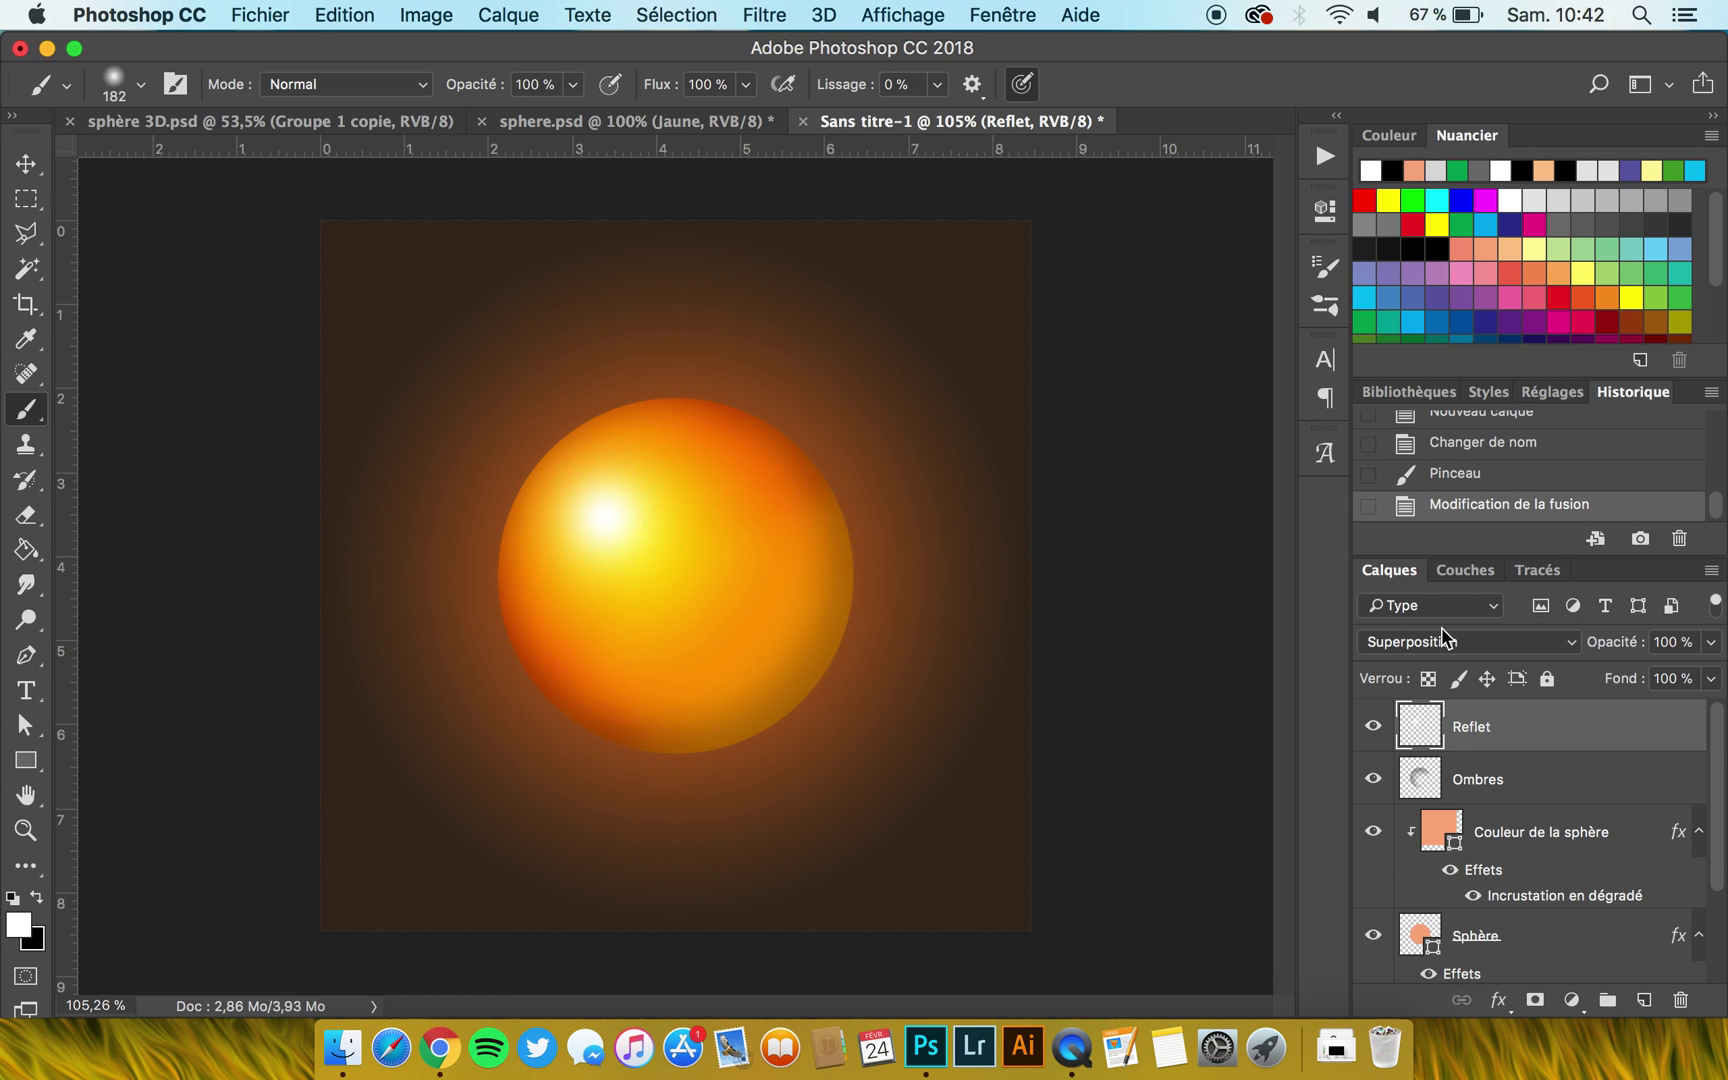
pyautogui.click(1441, 648)
pyautogui.click(1436, 622)
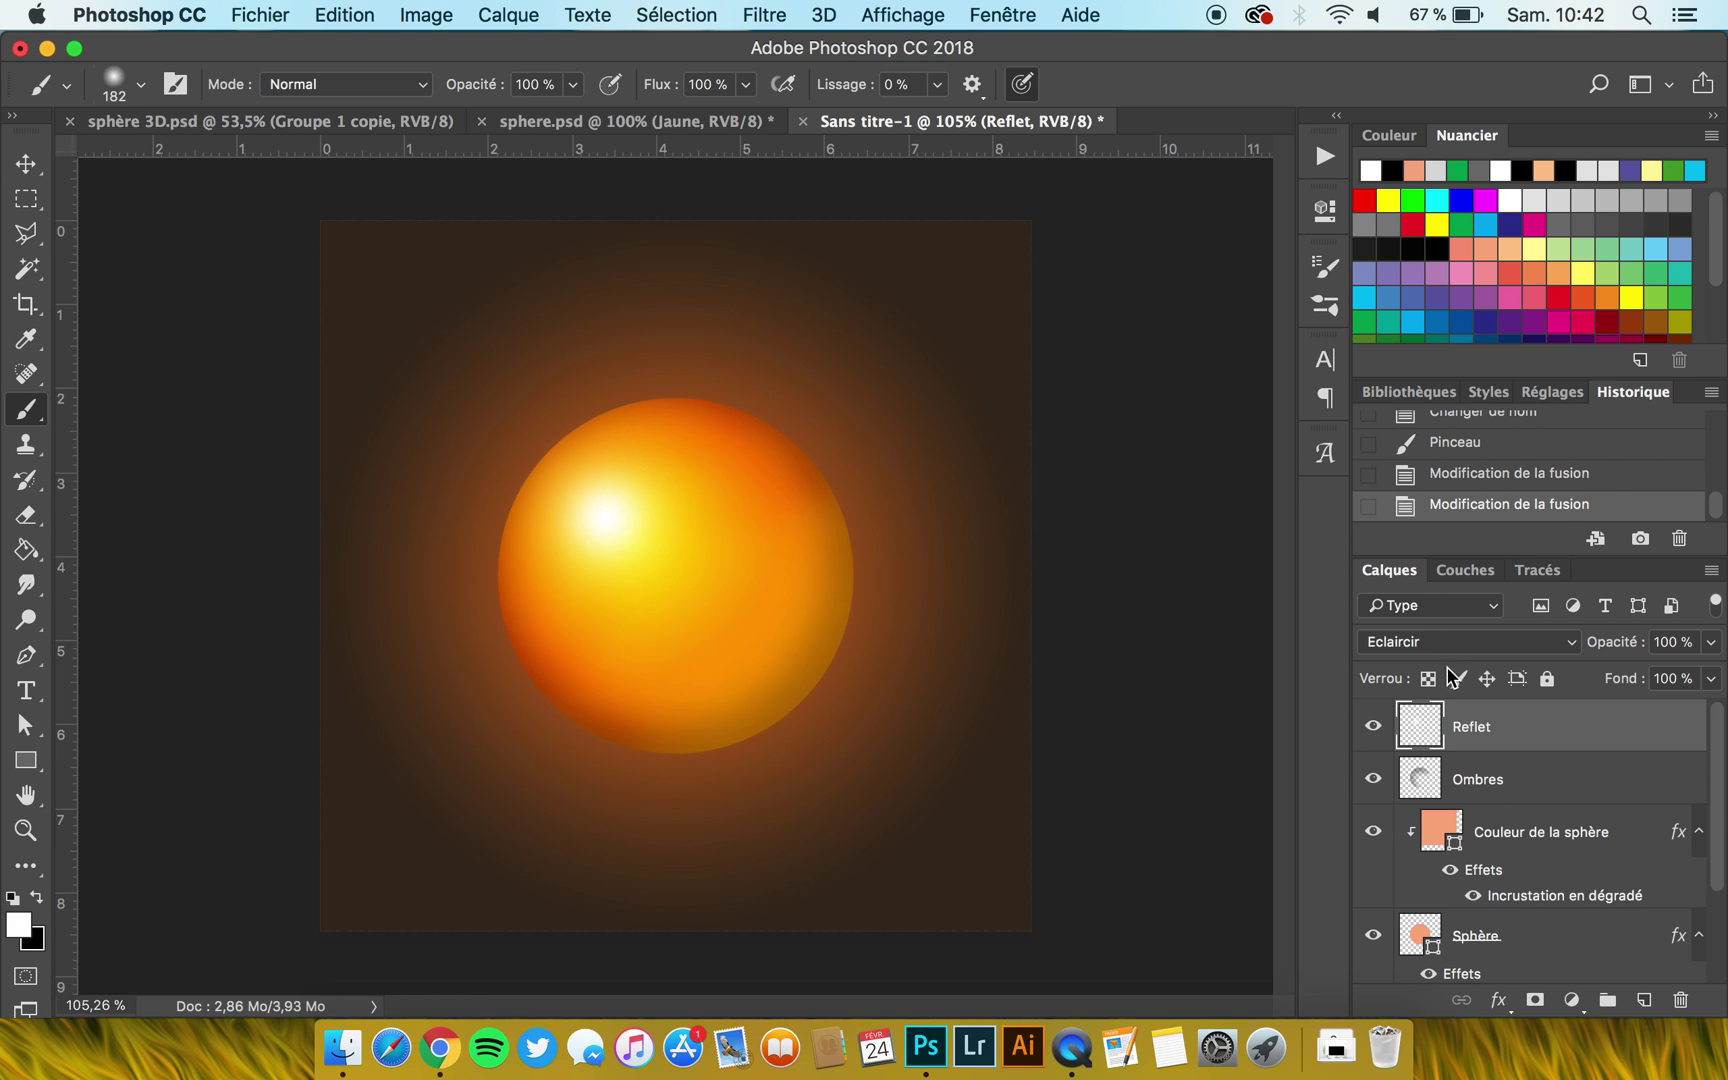
pyautogui.click(1442, 653)
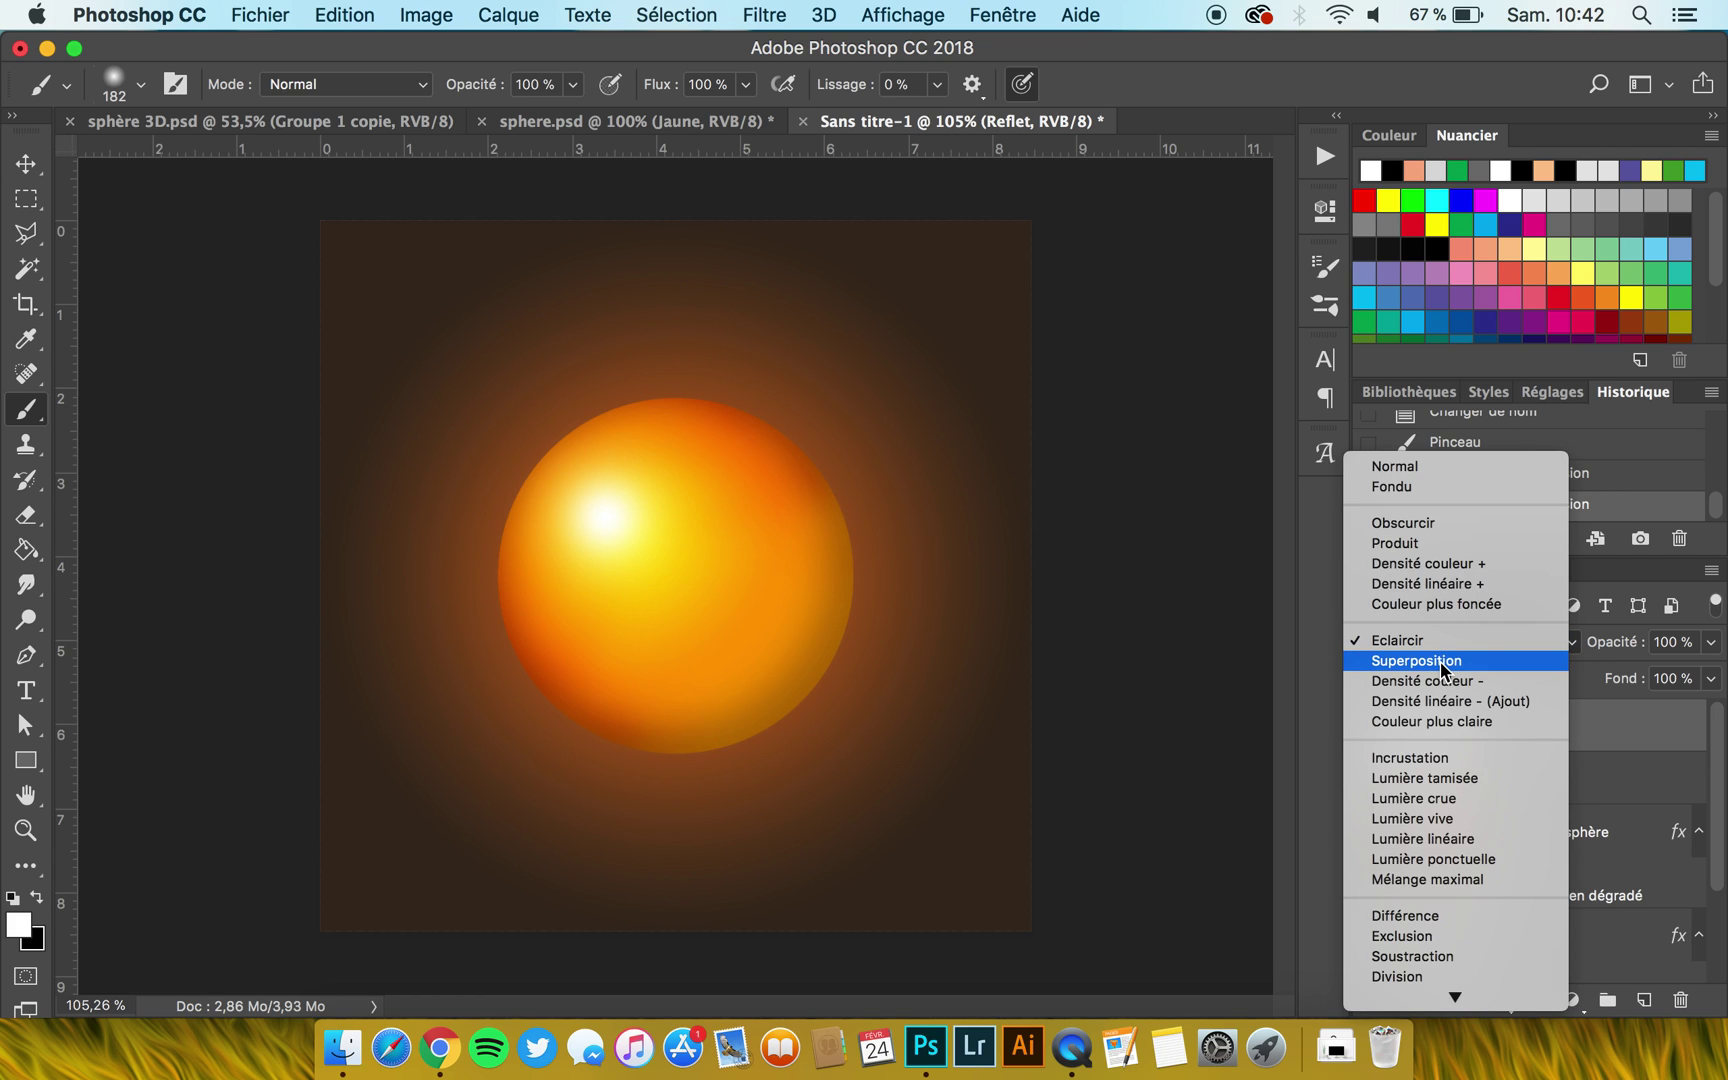
pyautogui.click(1440, 662)
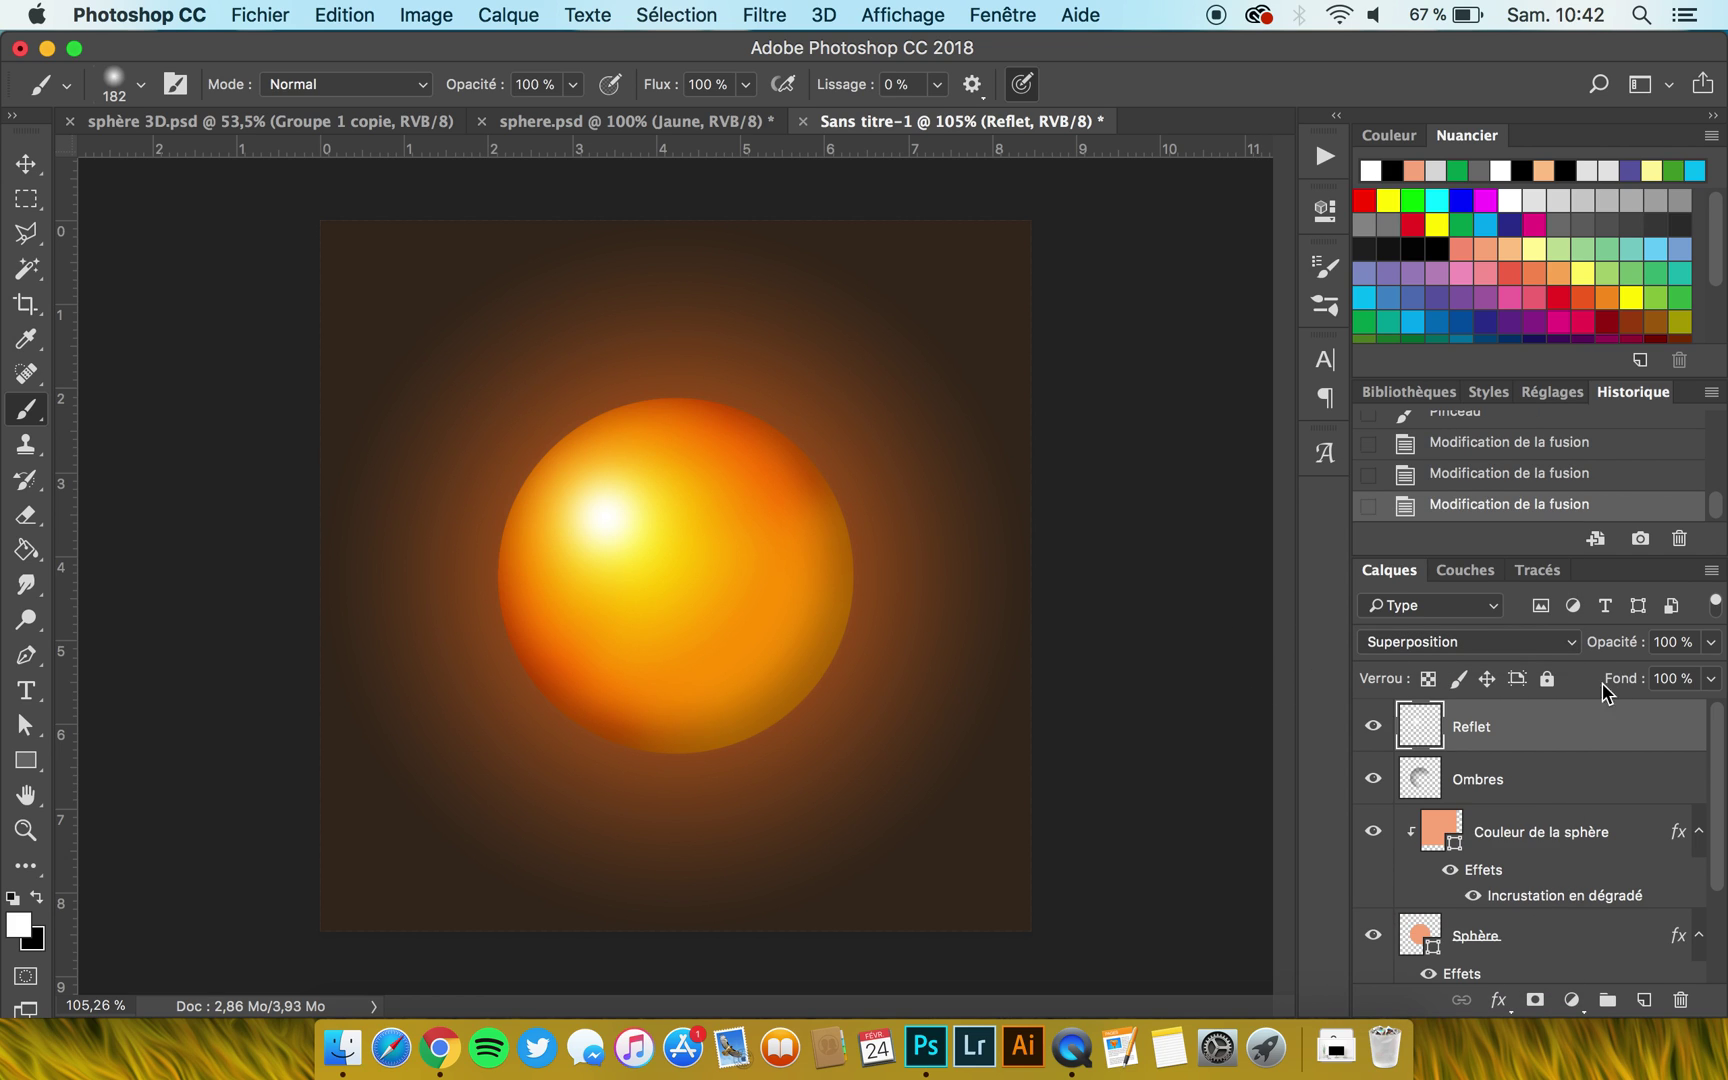
pyautogui.click(1440, 650)
pyautogui.click(1428, 445)
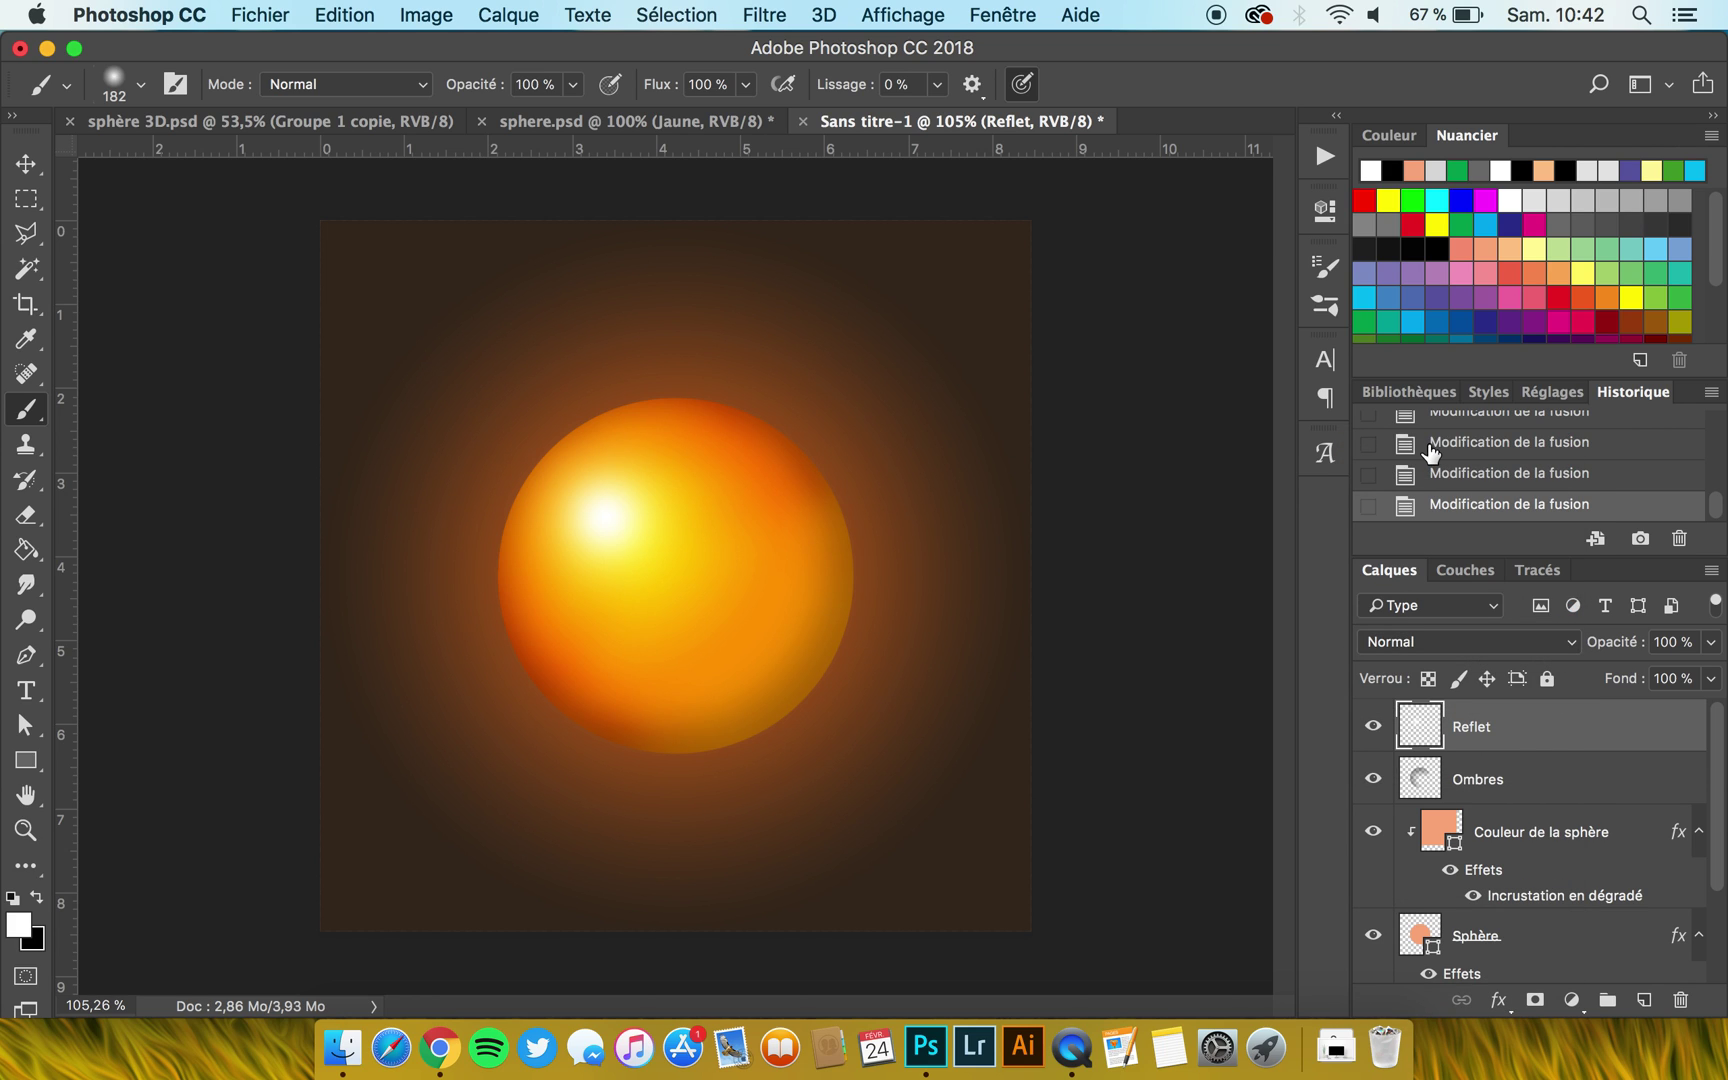
# Set the Reflet layer's blend mode to Incrustation and its opacity to 82%, comparing the result with the layer hidden.
pyautogui.click(1440, 645)
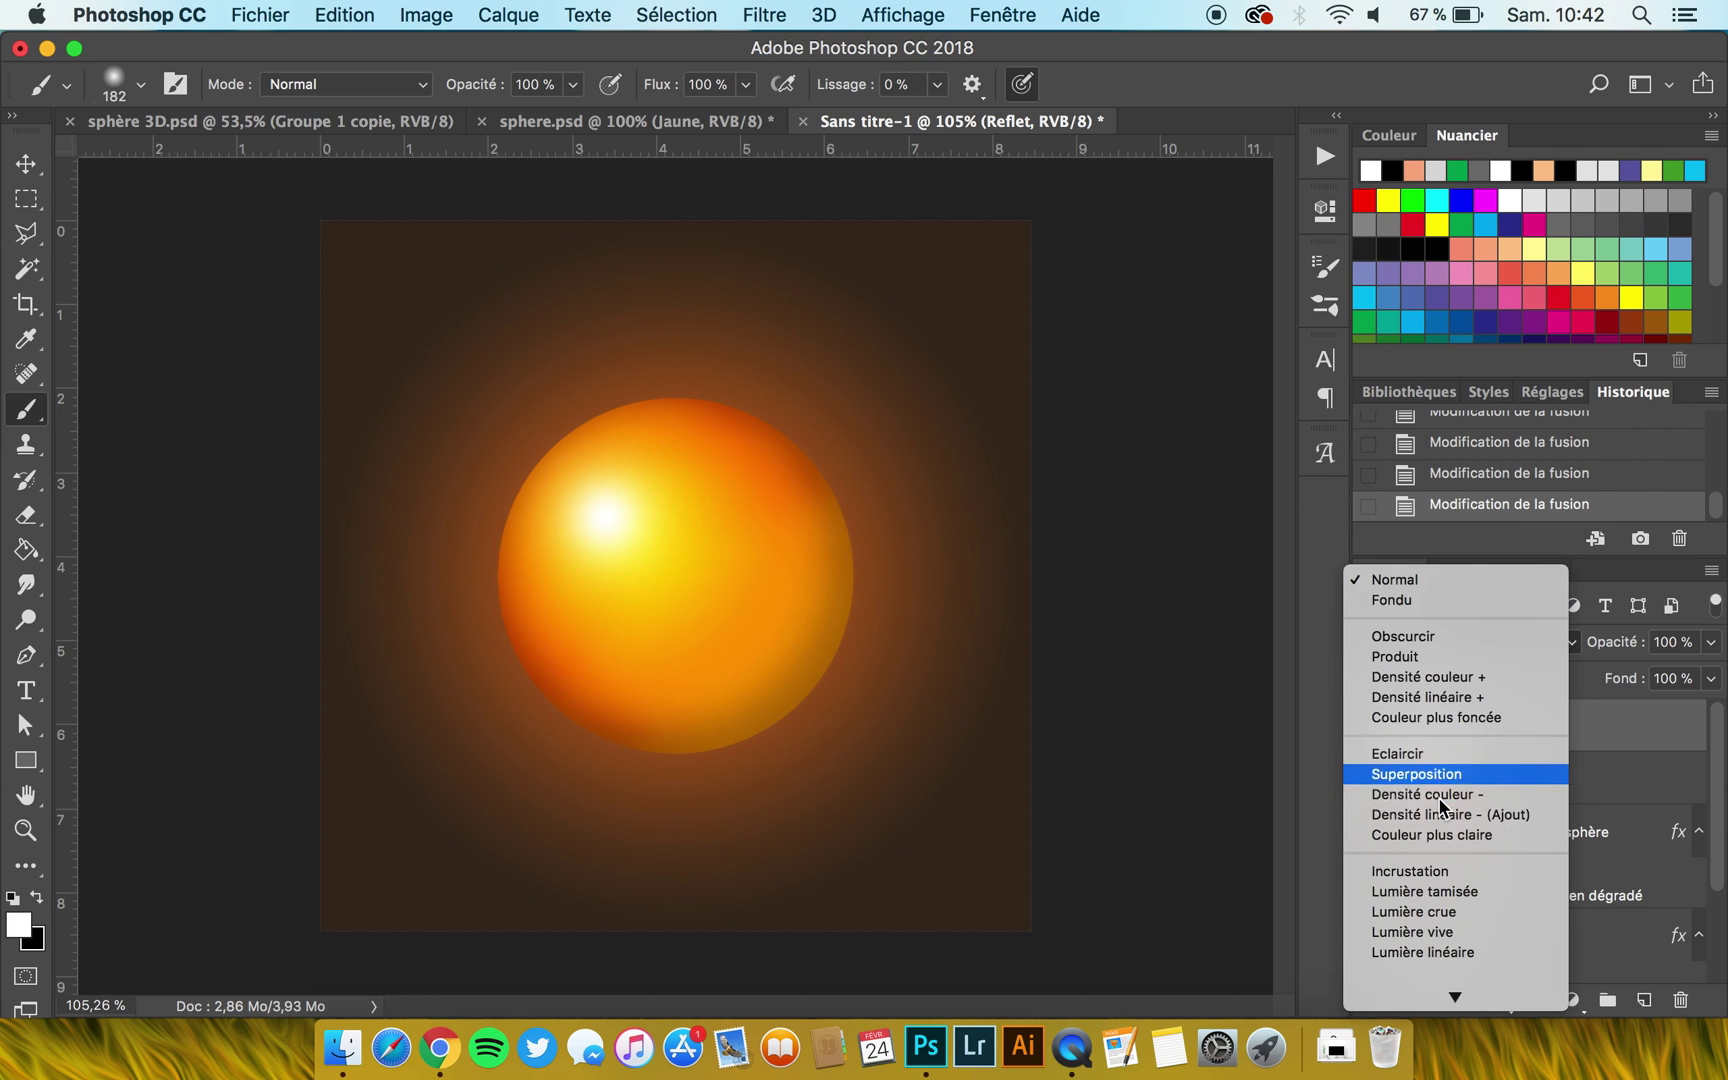
pyautogui.click(1422, 870)
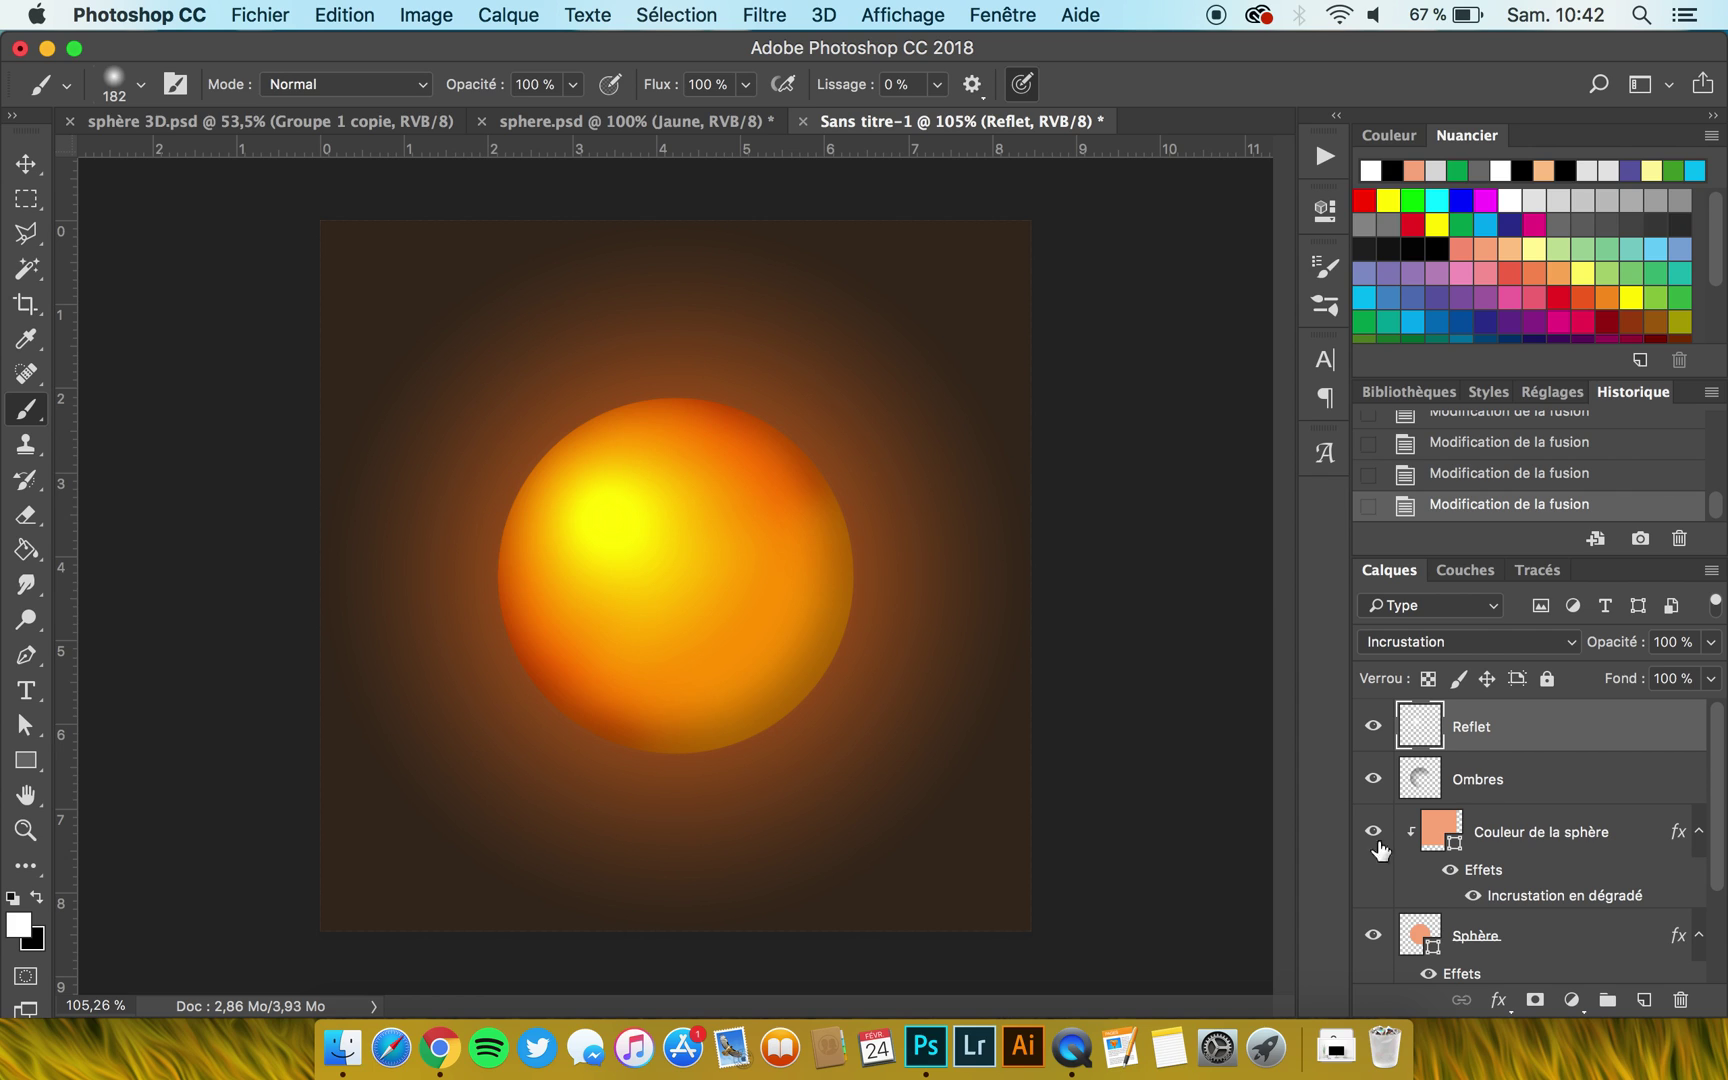
pyautogui.click(1373, 726)
pyautogui.click(1374, 726)
pyautogui.click(1711, 643)
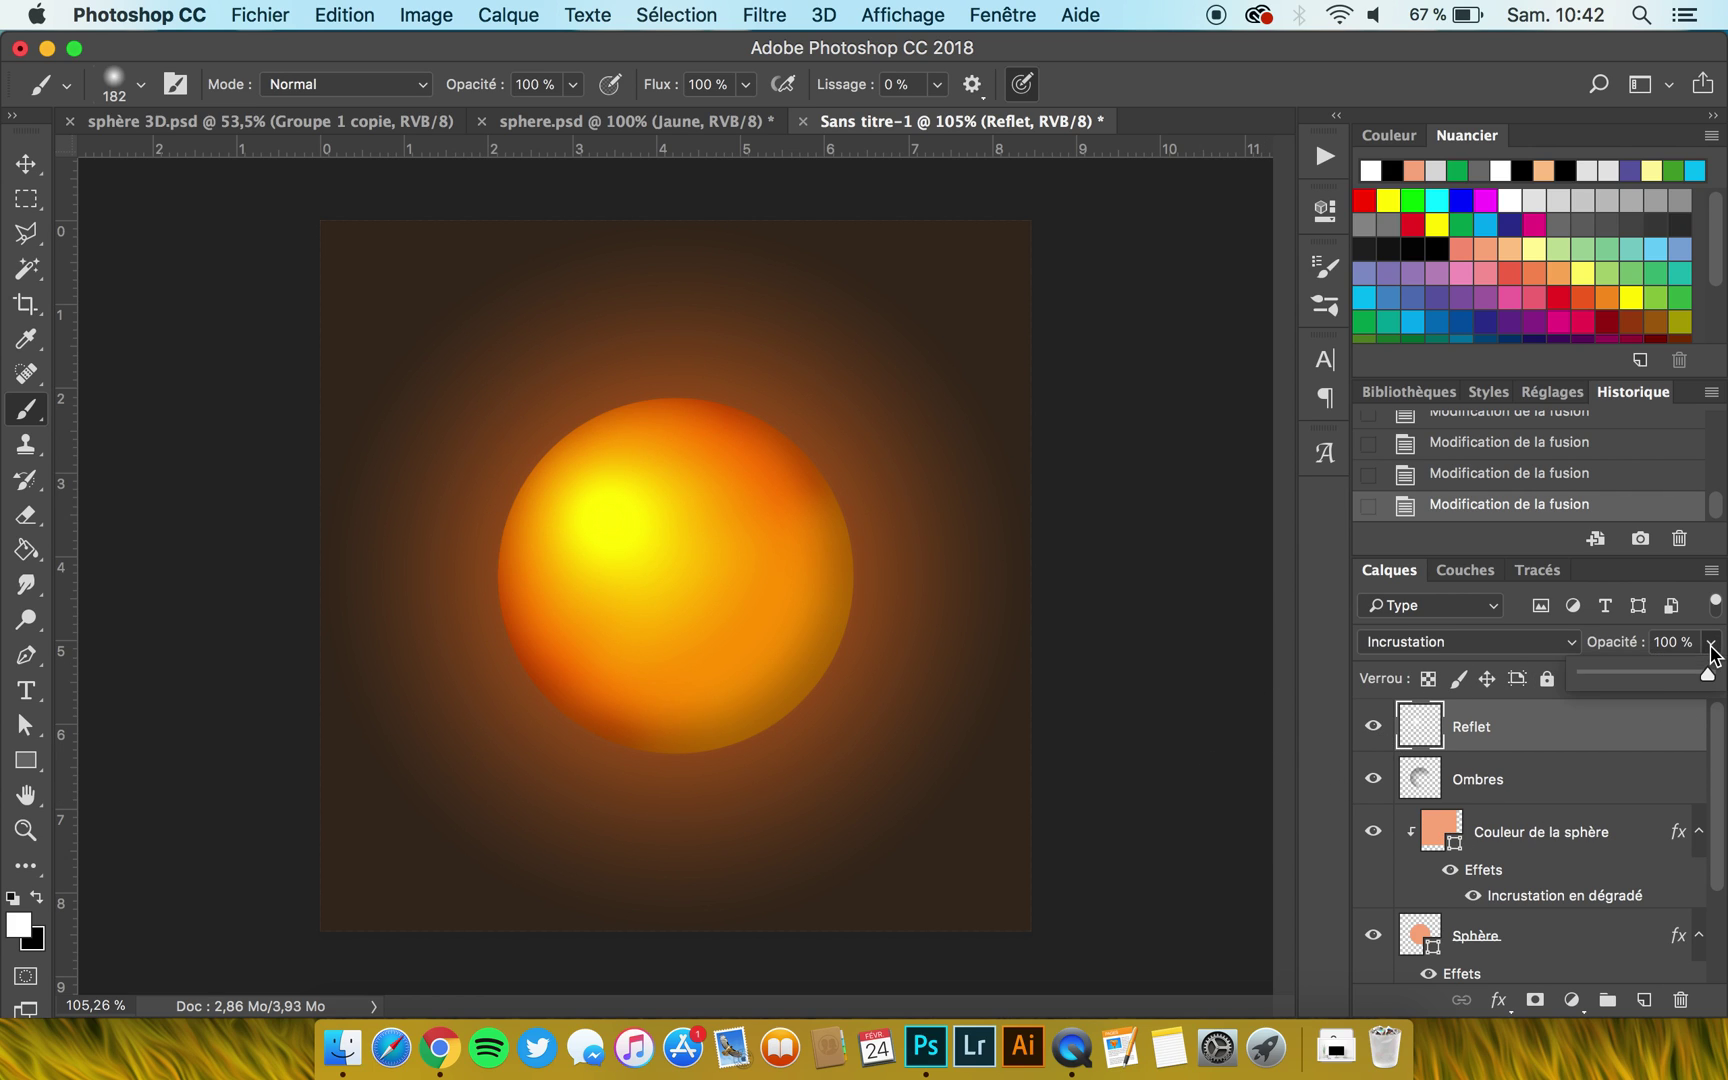
pyautogui.moveTo(1692, 675); pyautogui.dragTo(1687, 679)
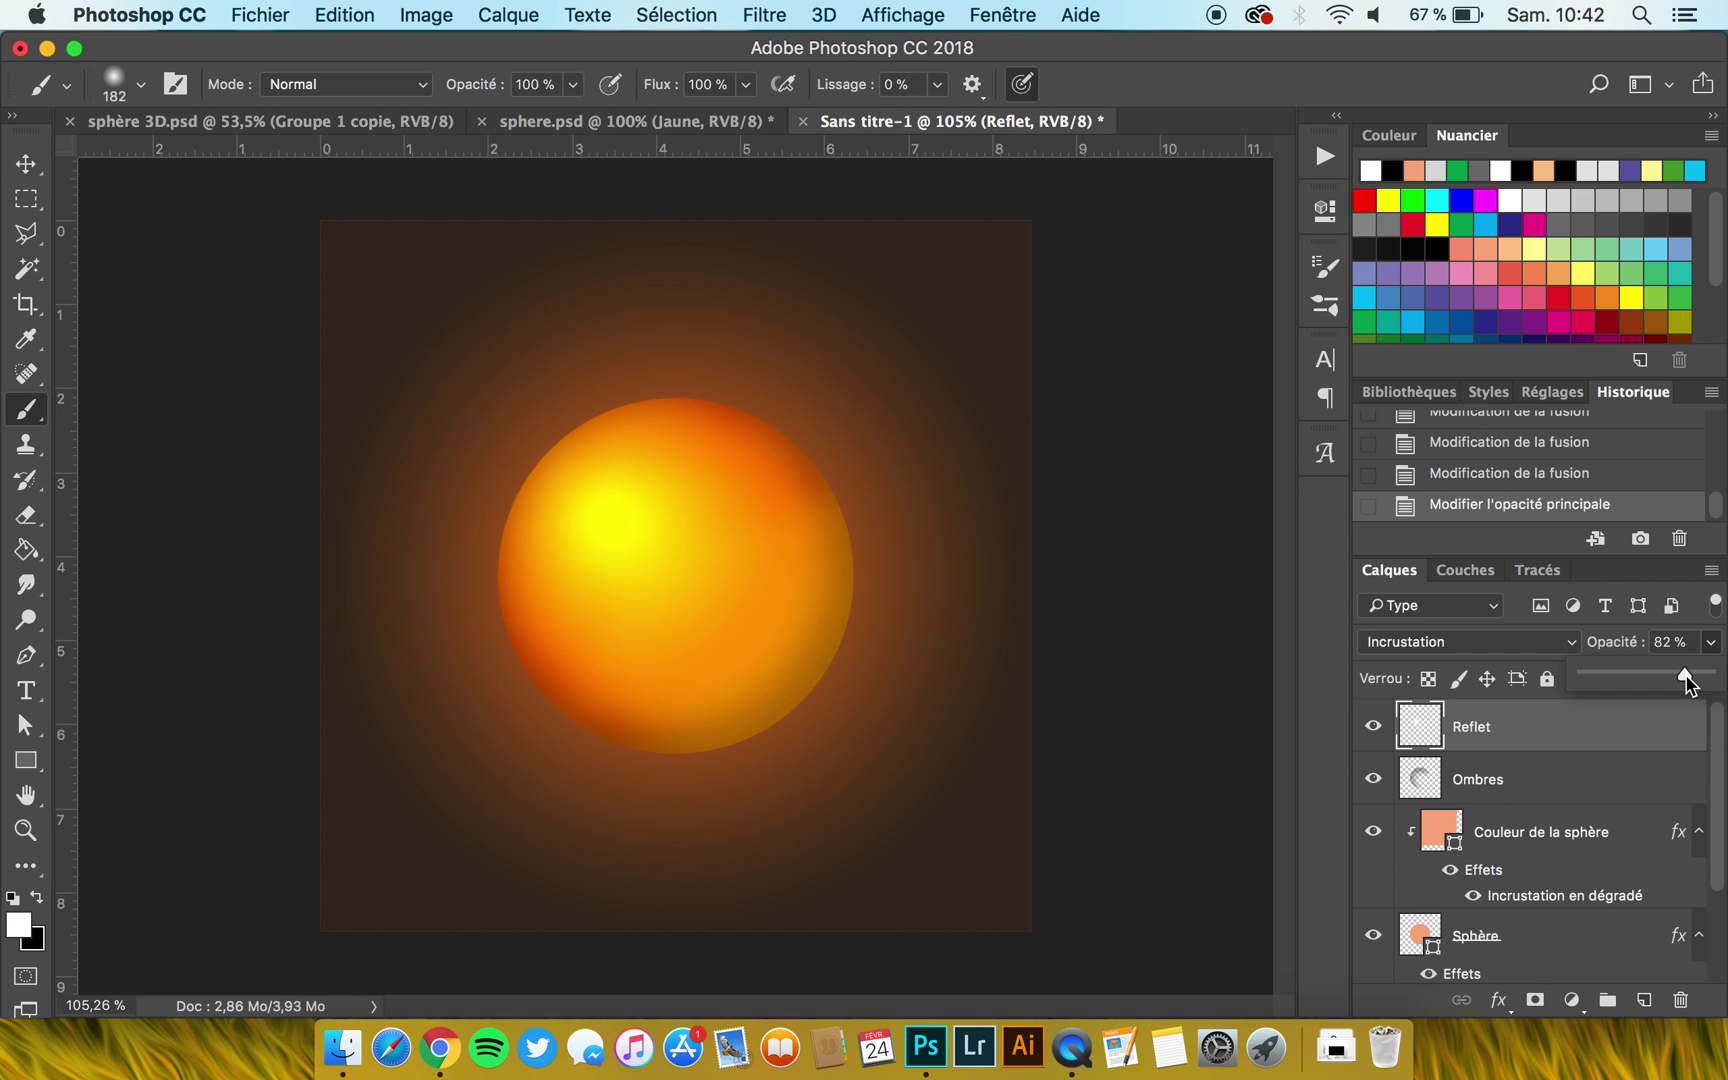
pyautogui.click(1366, 732)
pyautogui.click(1366, 732)
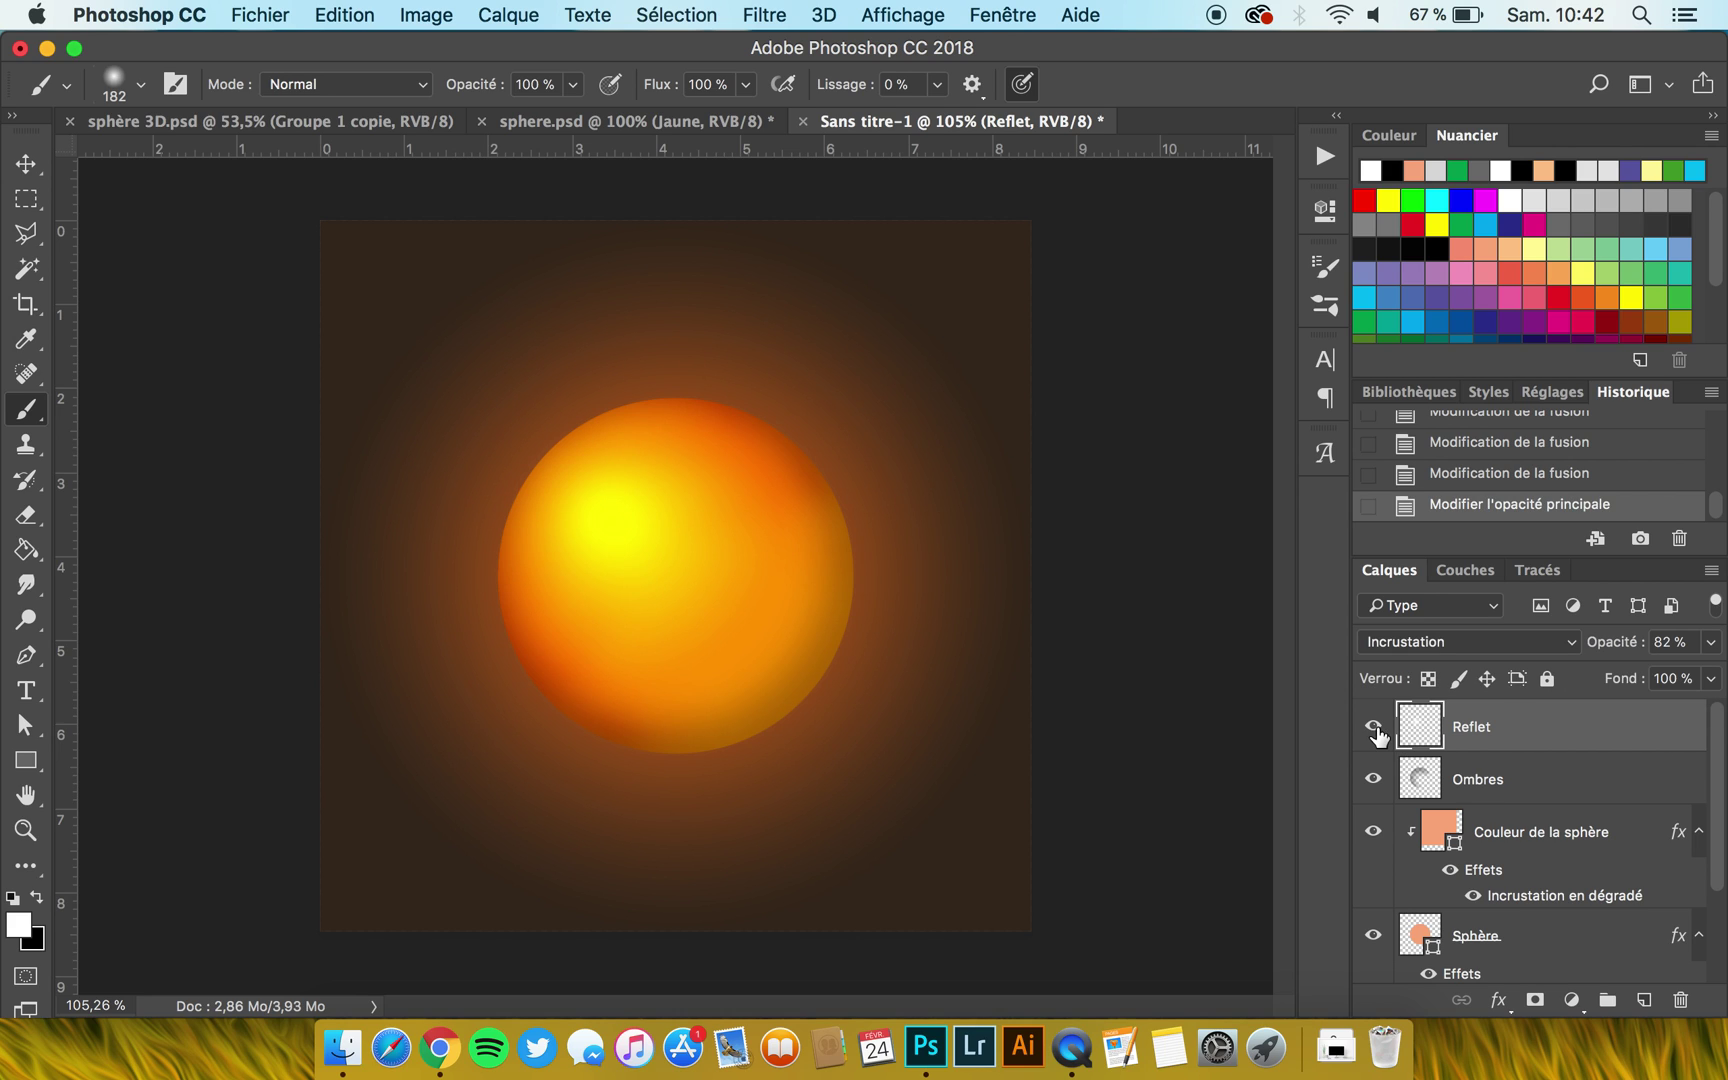
# Draw a white vertical ellipse about 122 x 257 px and move it inside the sphere's right edge.
pyautogui.click(26, 165)
pyautogui.scroll(-3, 501, 559)
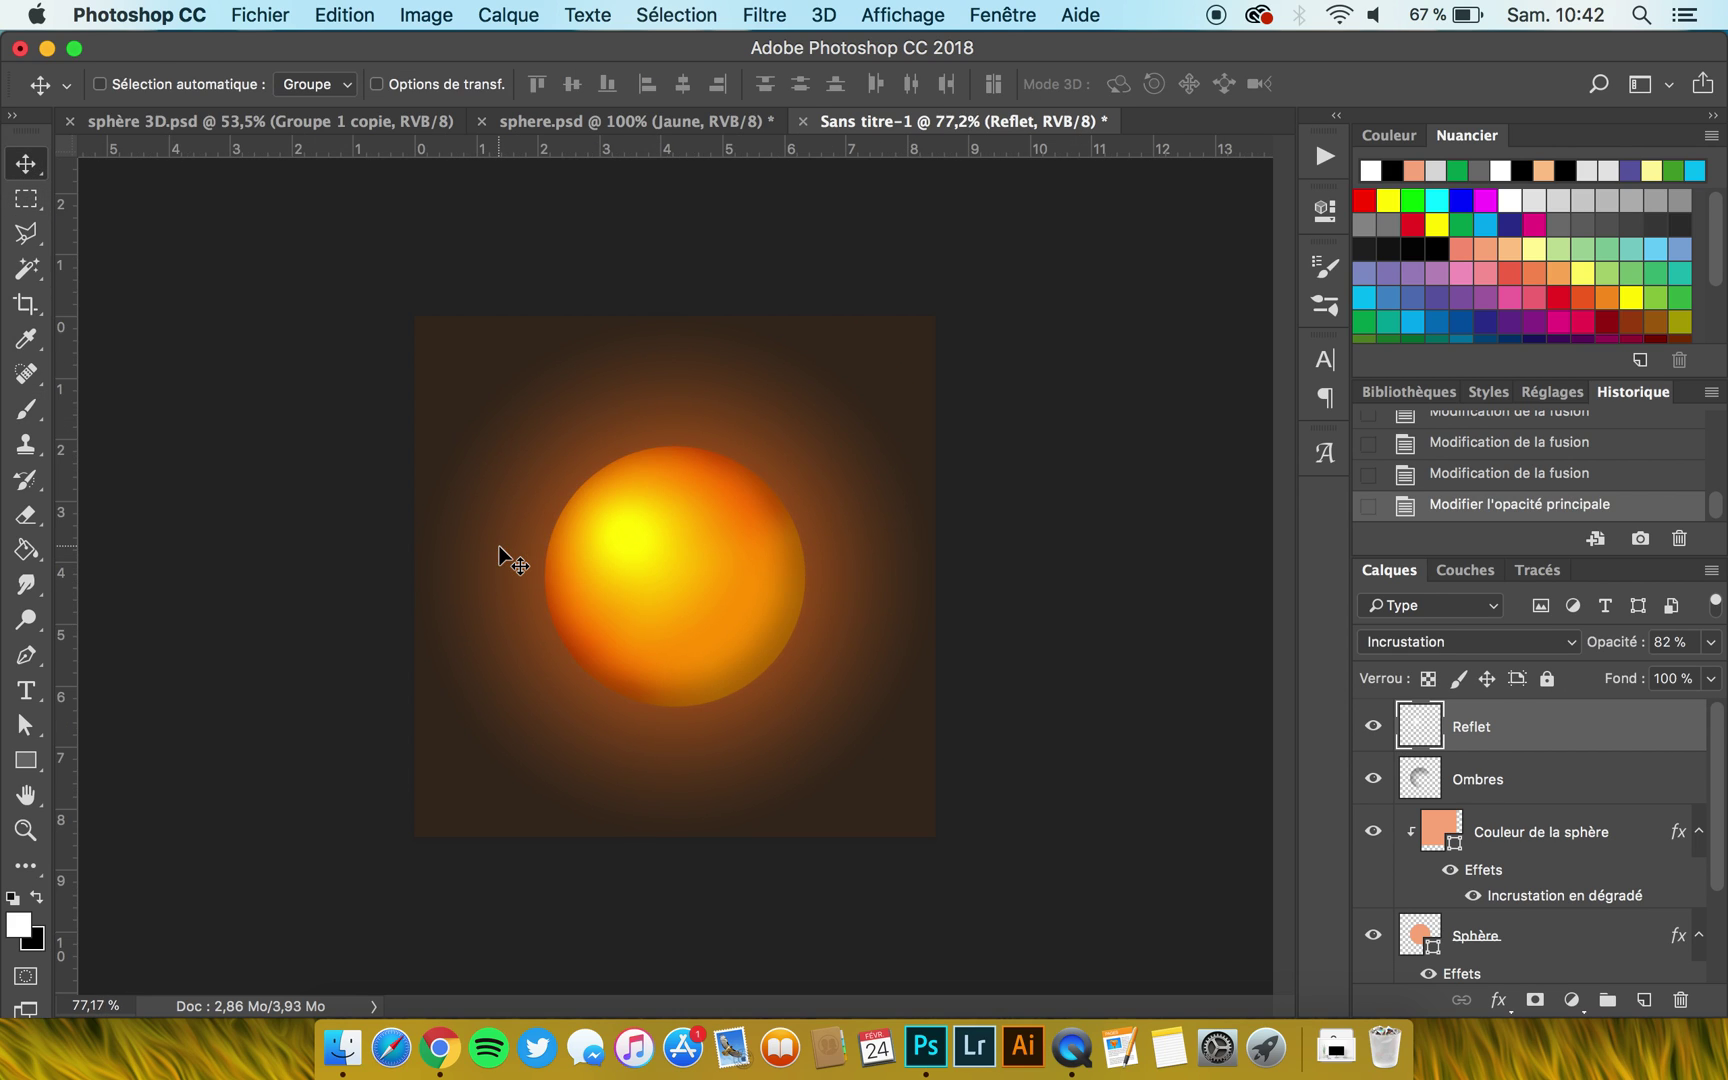
pyautogui.scroll(1, 500, 552)
pyautogui.scroll(2, 500, 558)
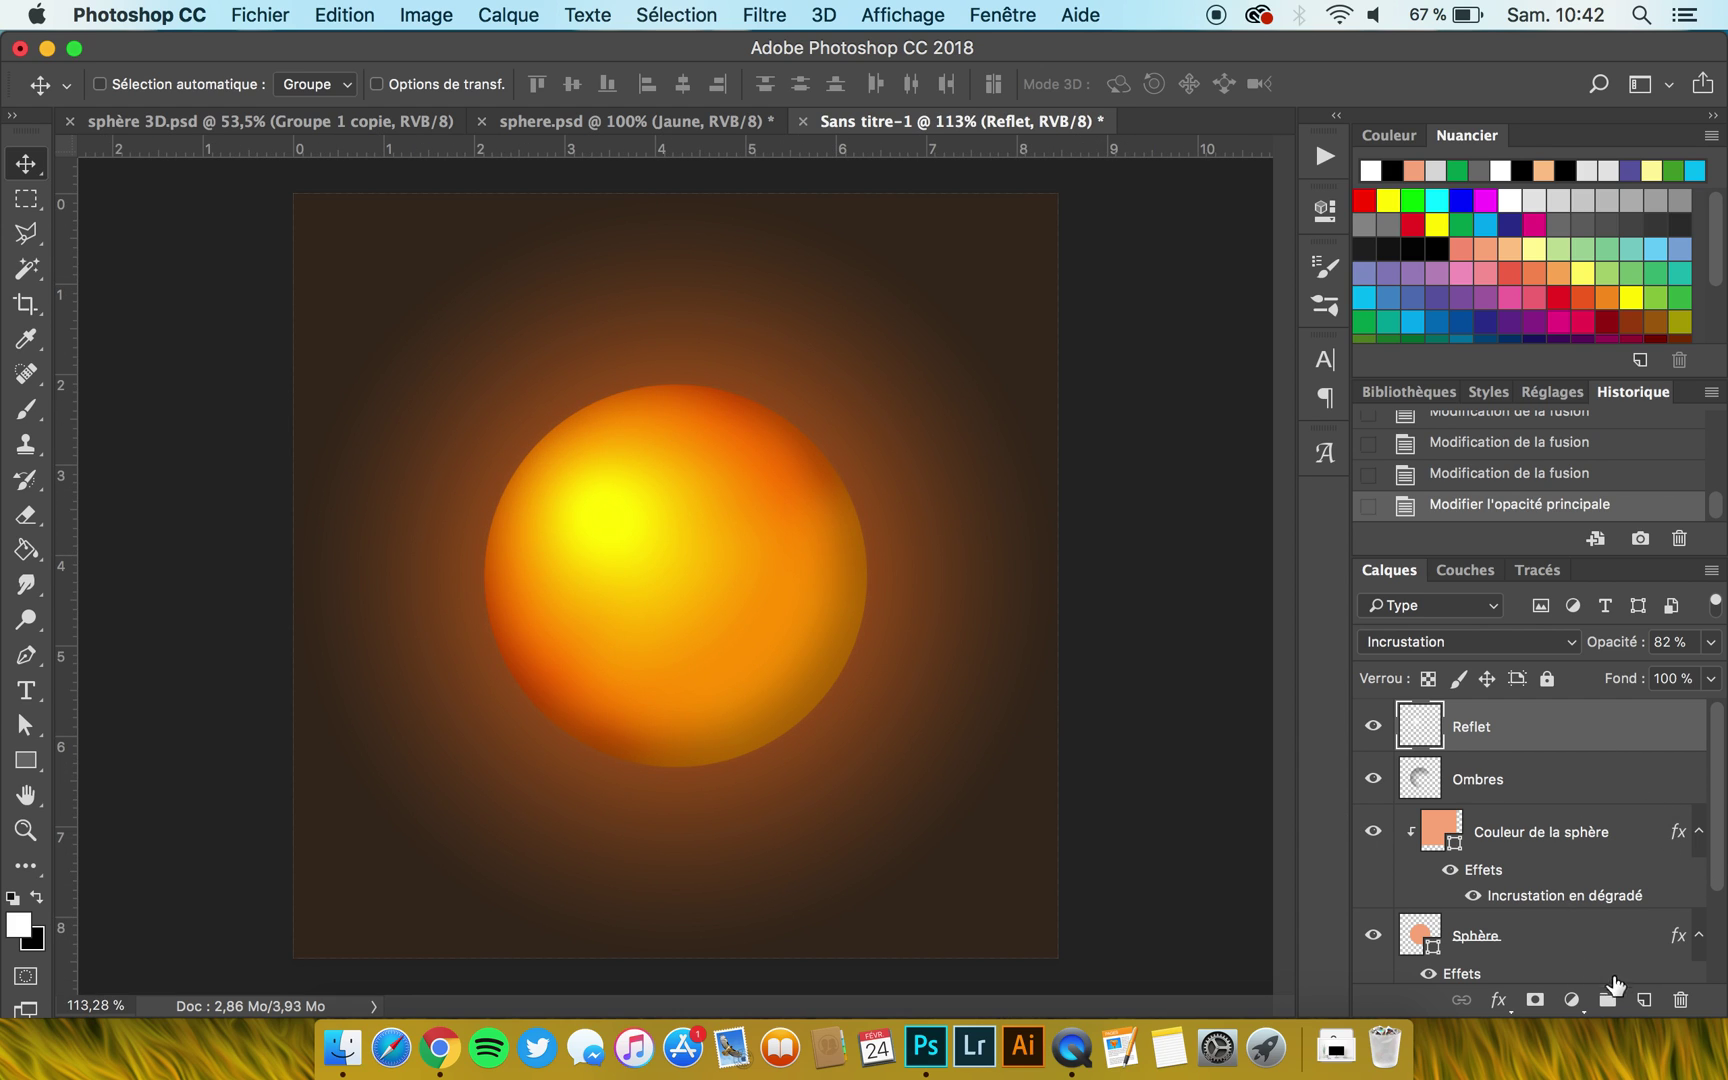
pyautogui.click(26, 760)
pyautogui.click(142, 809)
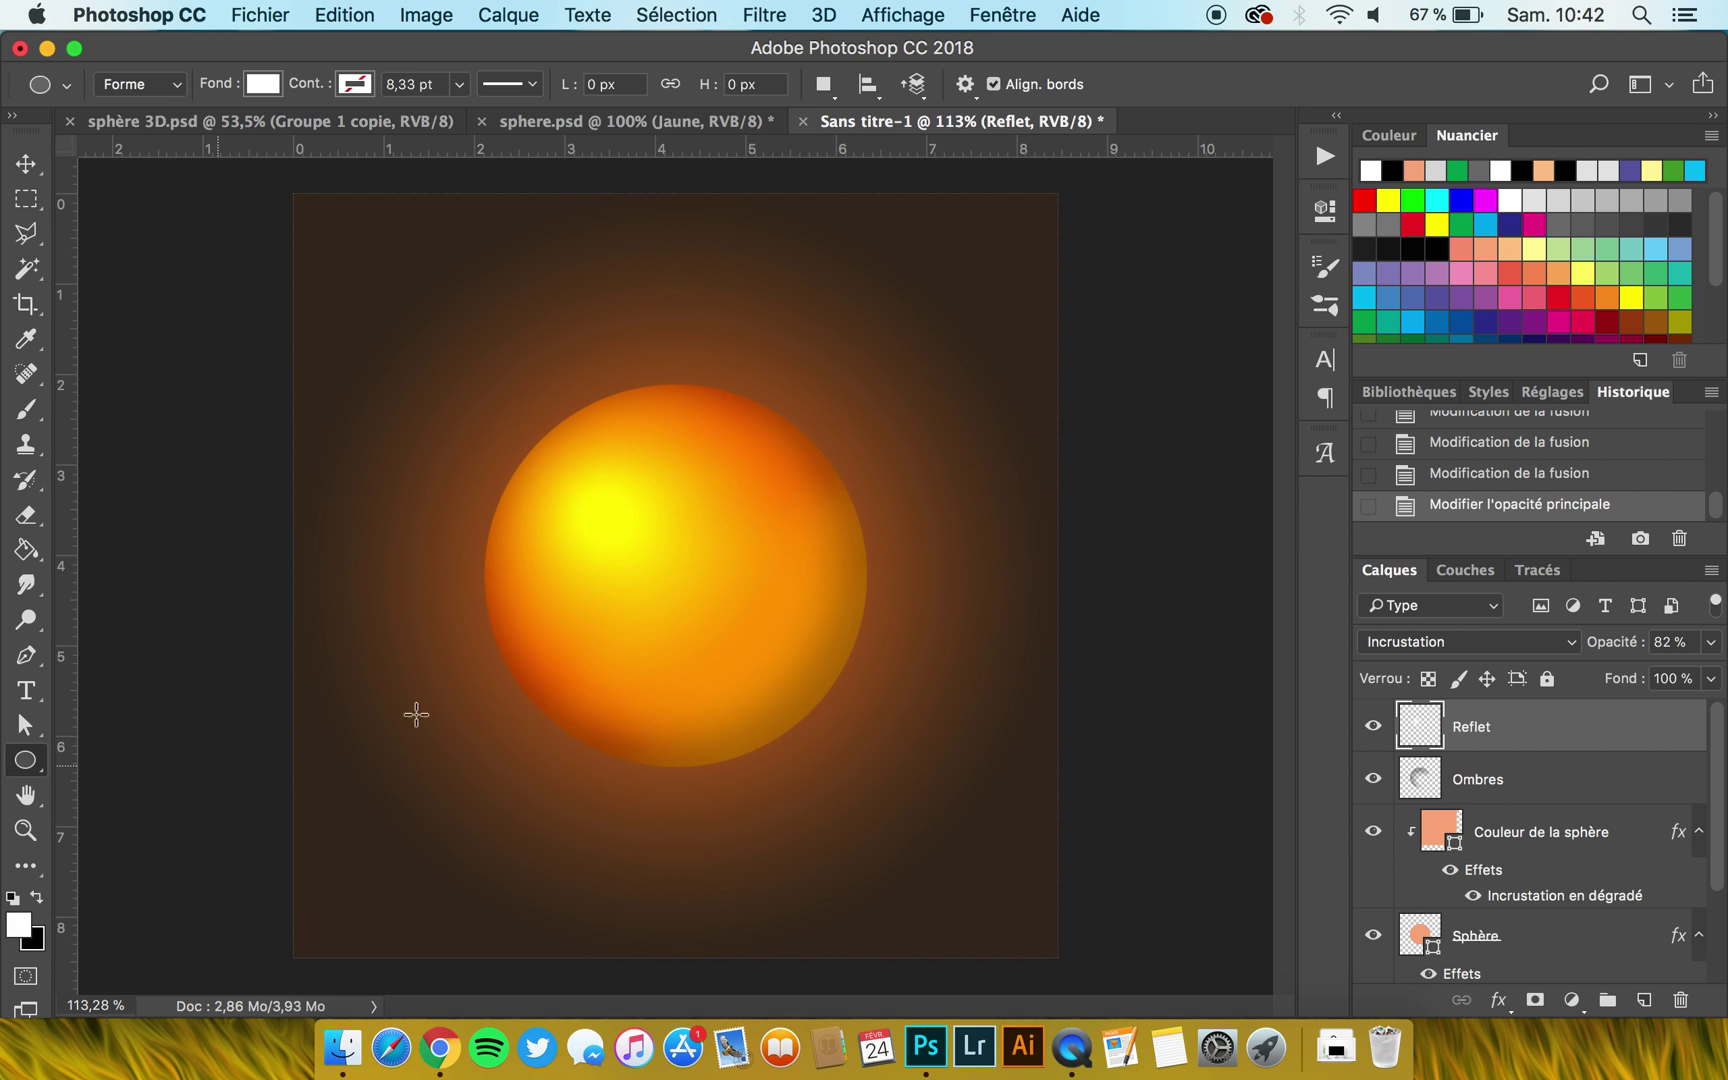
pyautogui.moveTo(716, 458); pyautogui.dragTo(761, 557)
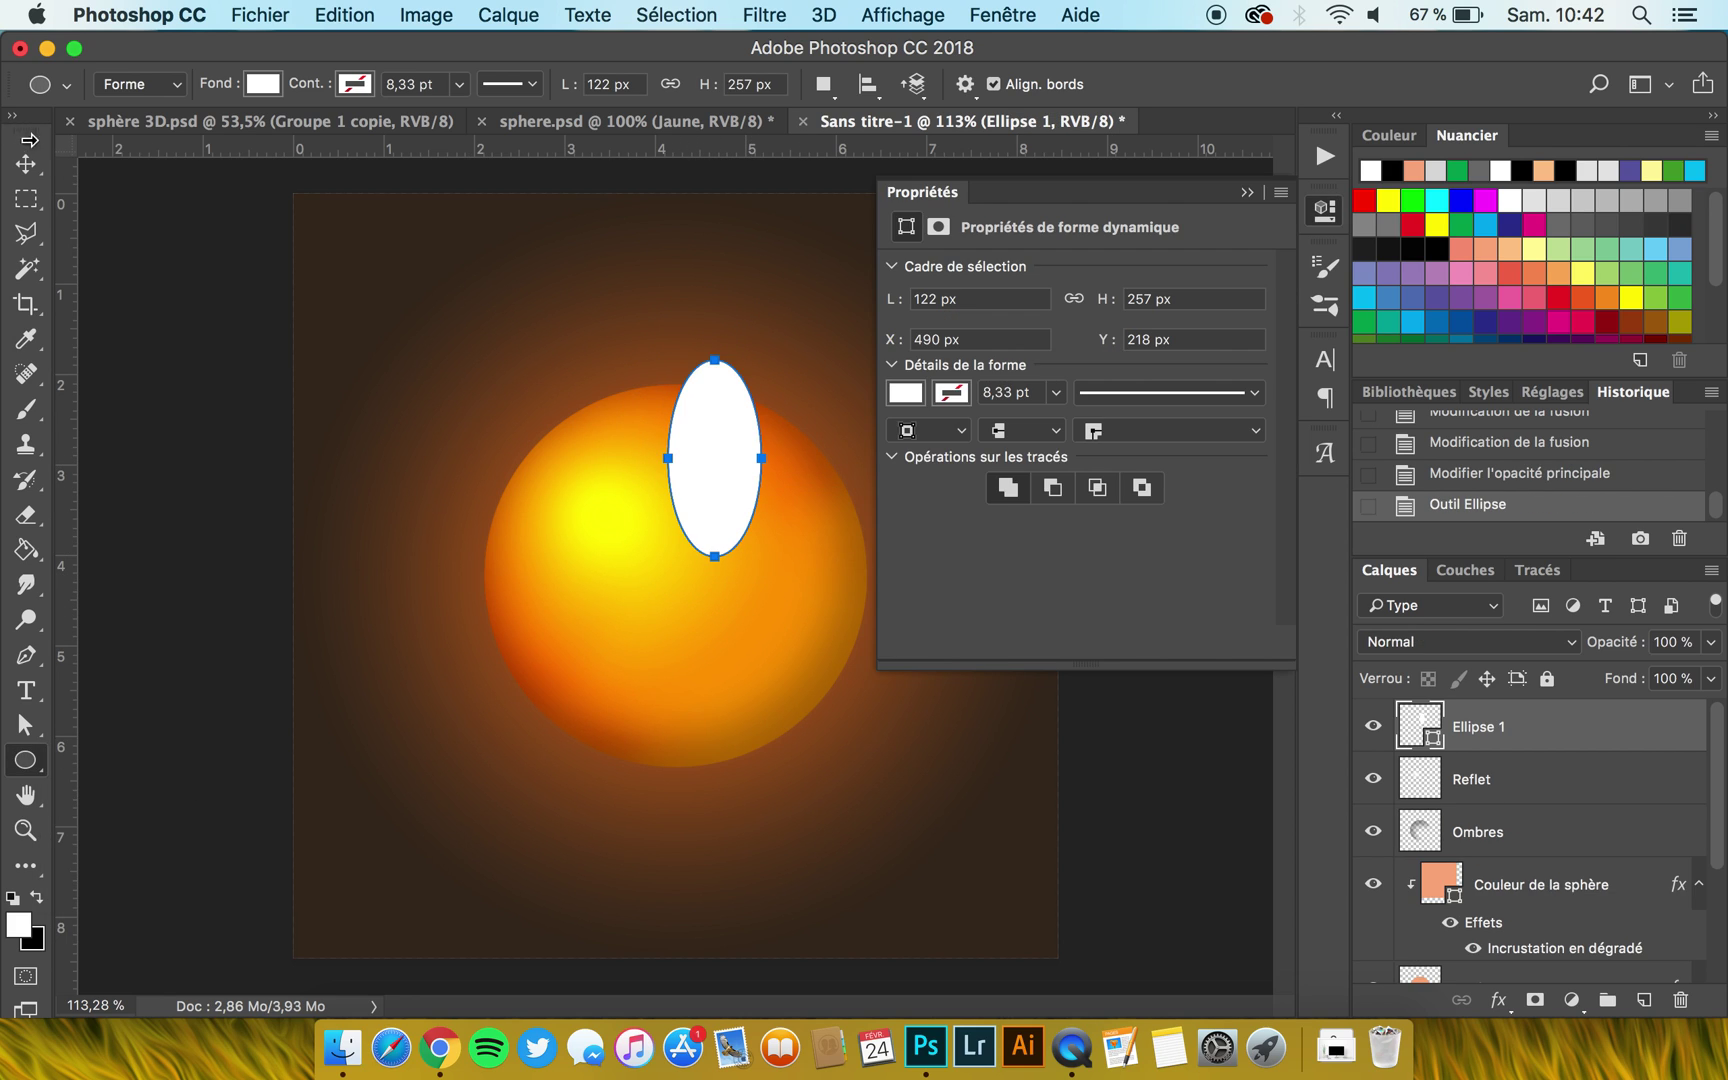
pyautogui.click(26, 163)
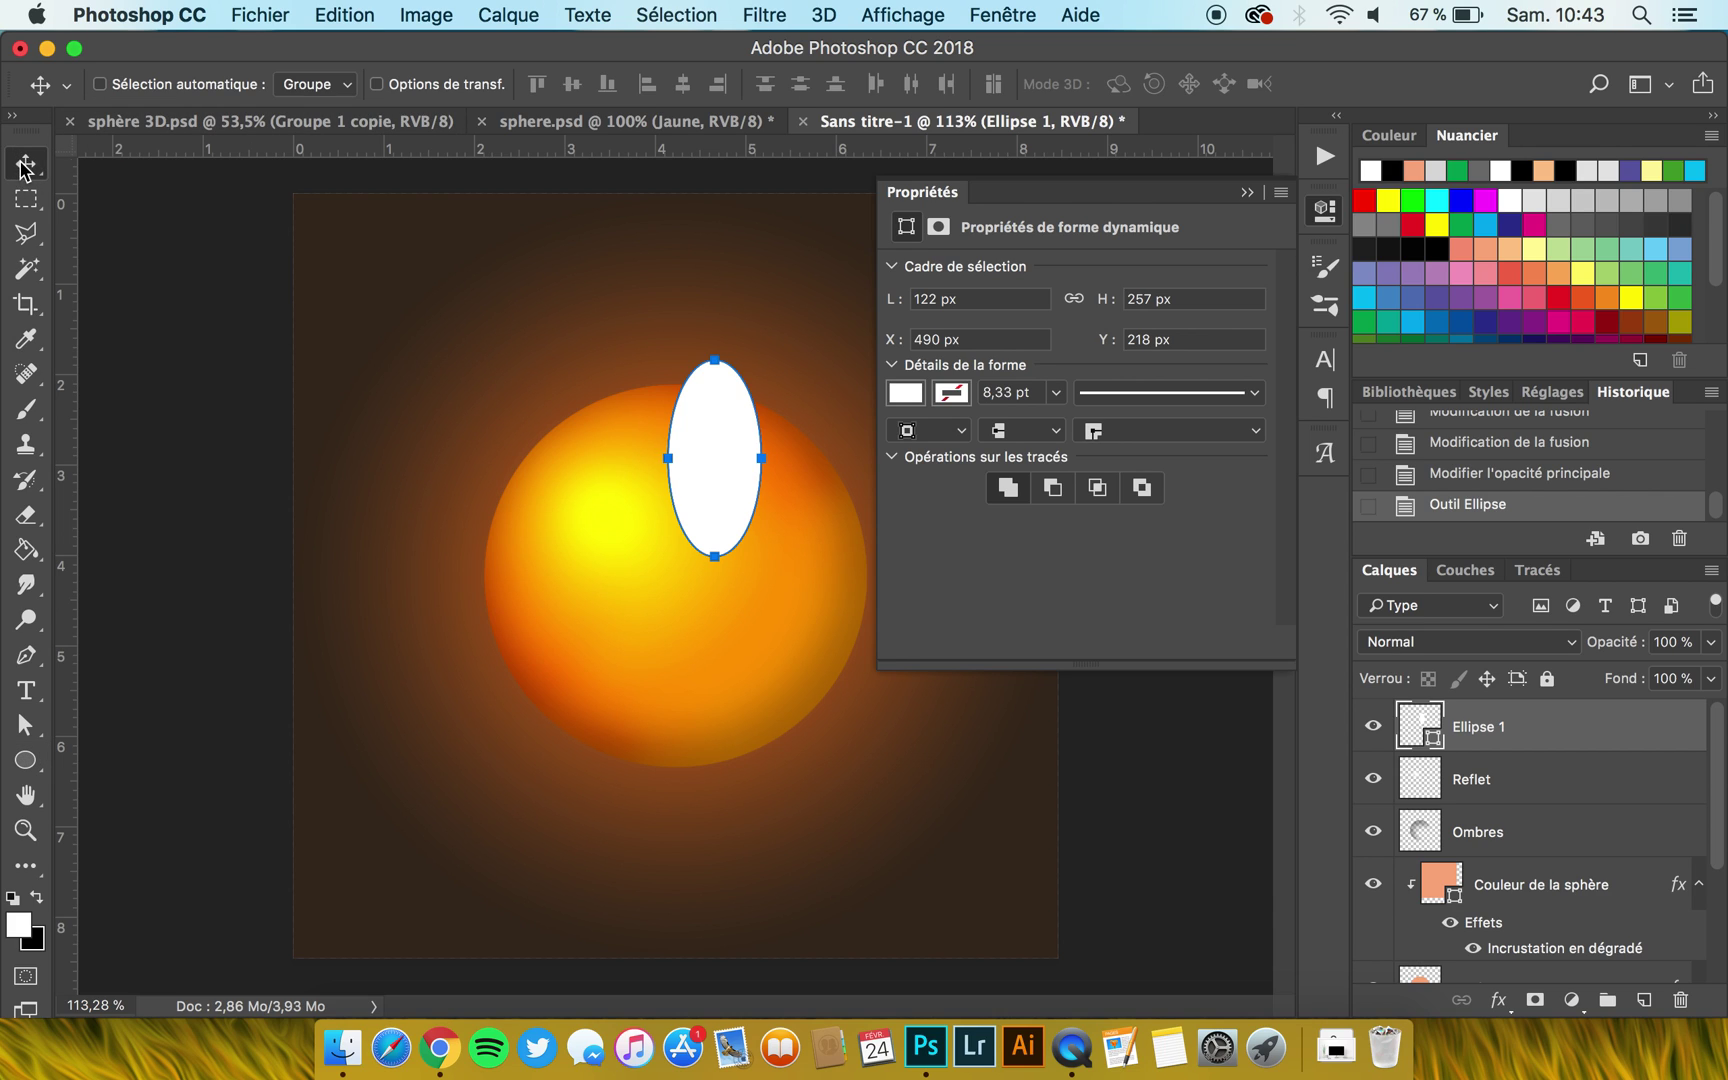
pyautogui.moveTo(731, 439); pyautogui.dragTo(823, 558)
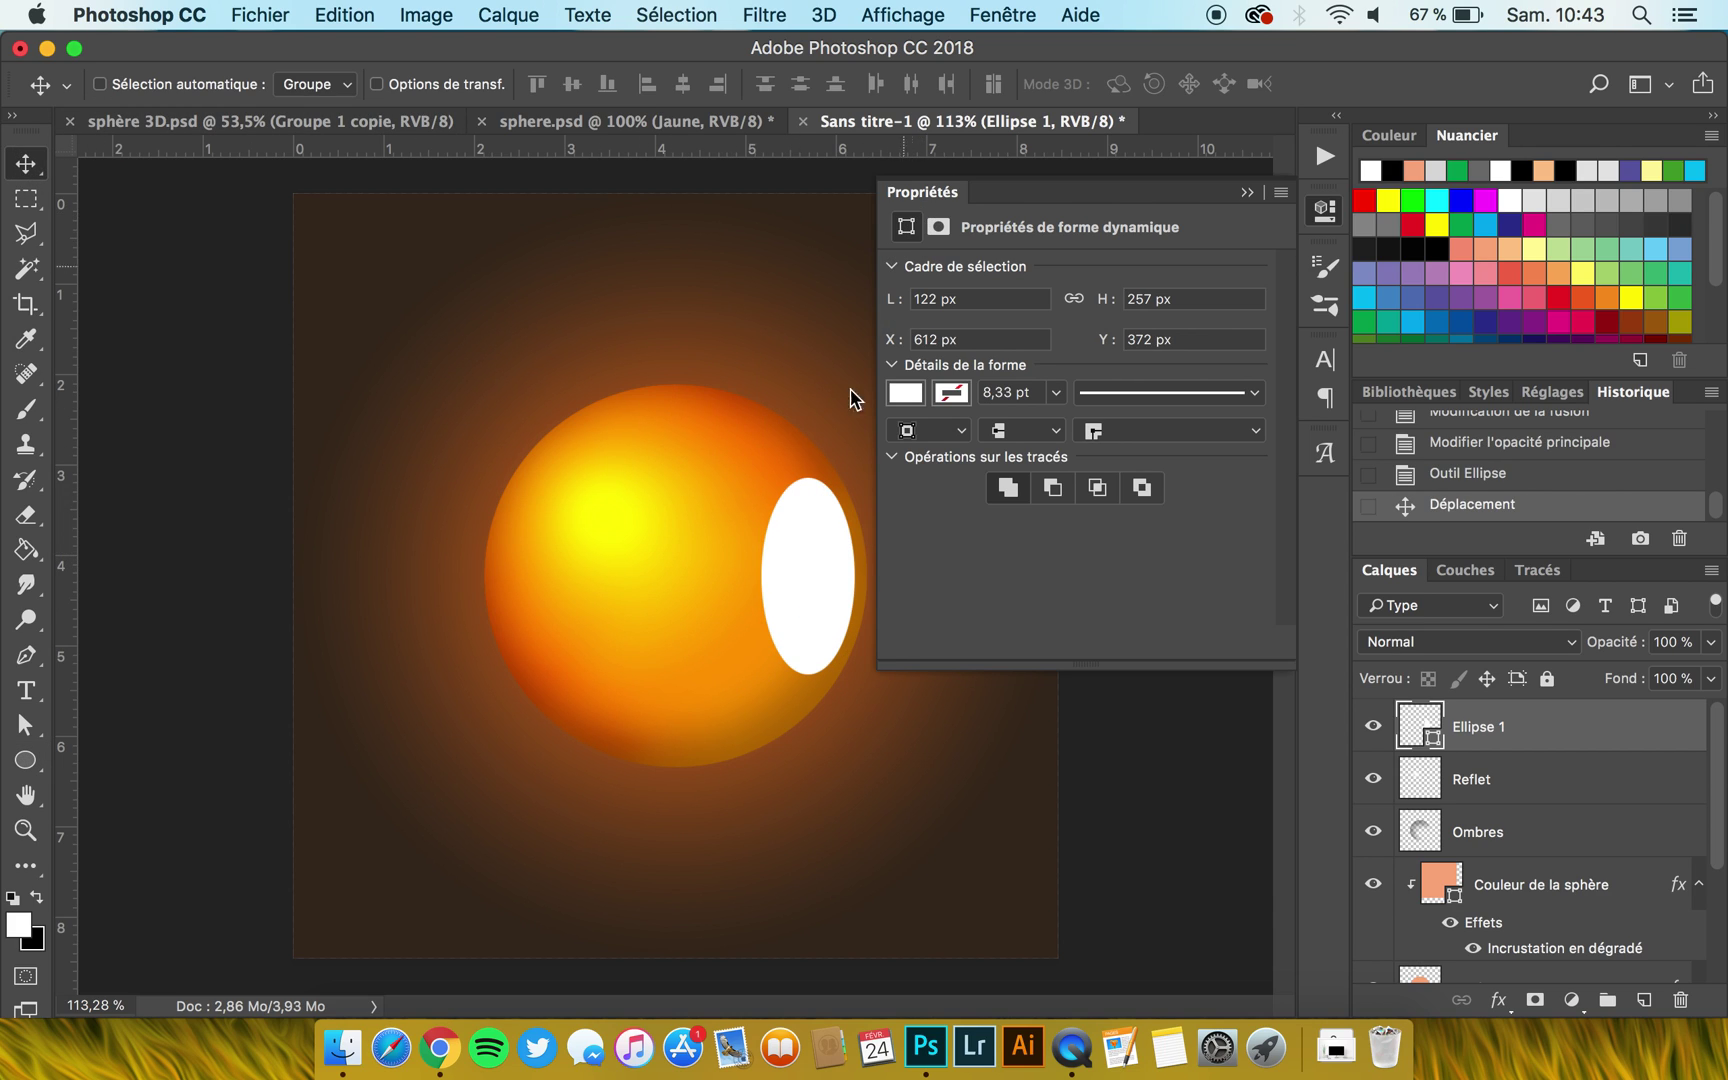
pyautogui.click(922, 192)
# Enlarge and reposition the white ellipse within the sphere's right side, and set its opacity to 10%.
pyautogui.press('super+t')
pyautogui.moveTo(760, 569); pyautogui.dragTo(743, 569)
pyautogui.moveTo(809, 674); pyautogui.dragTo(808, 690)
pyautogui.moveTo(743, 591); pyautogui.dragTo(735, 590)
pyautogui.press('Return')
pyautogui.scroll(3, 840, 598)
pyautogui.moveTo(840, 598); pyautogui.dragTo(828, 588)
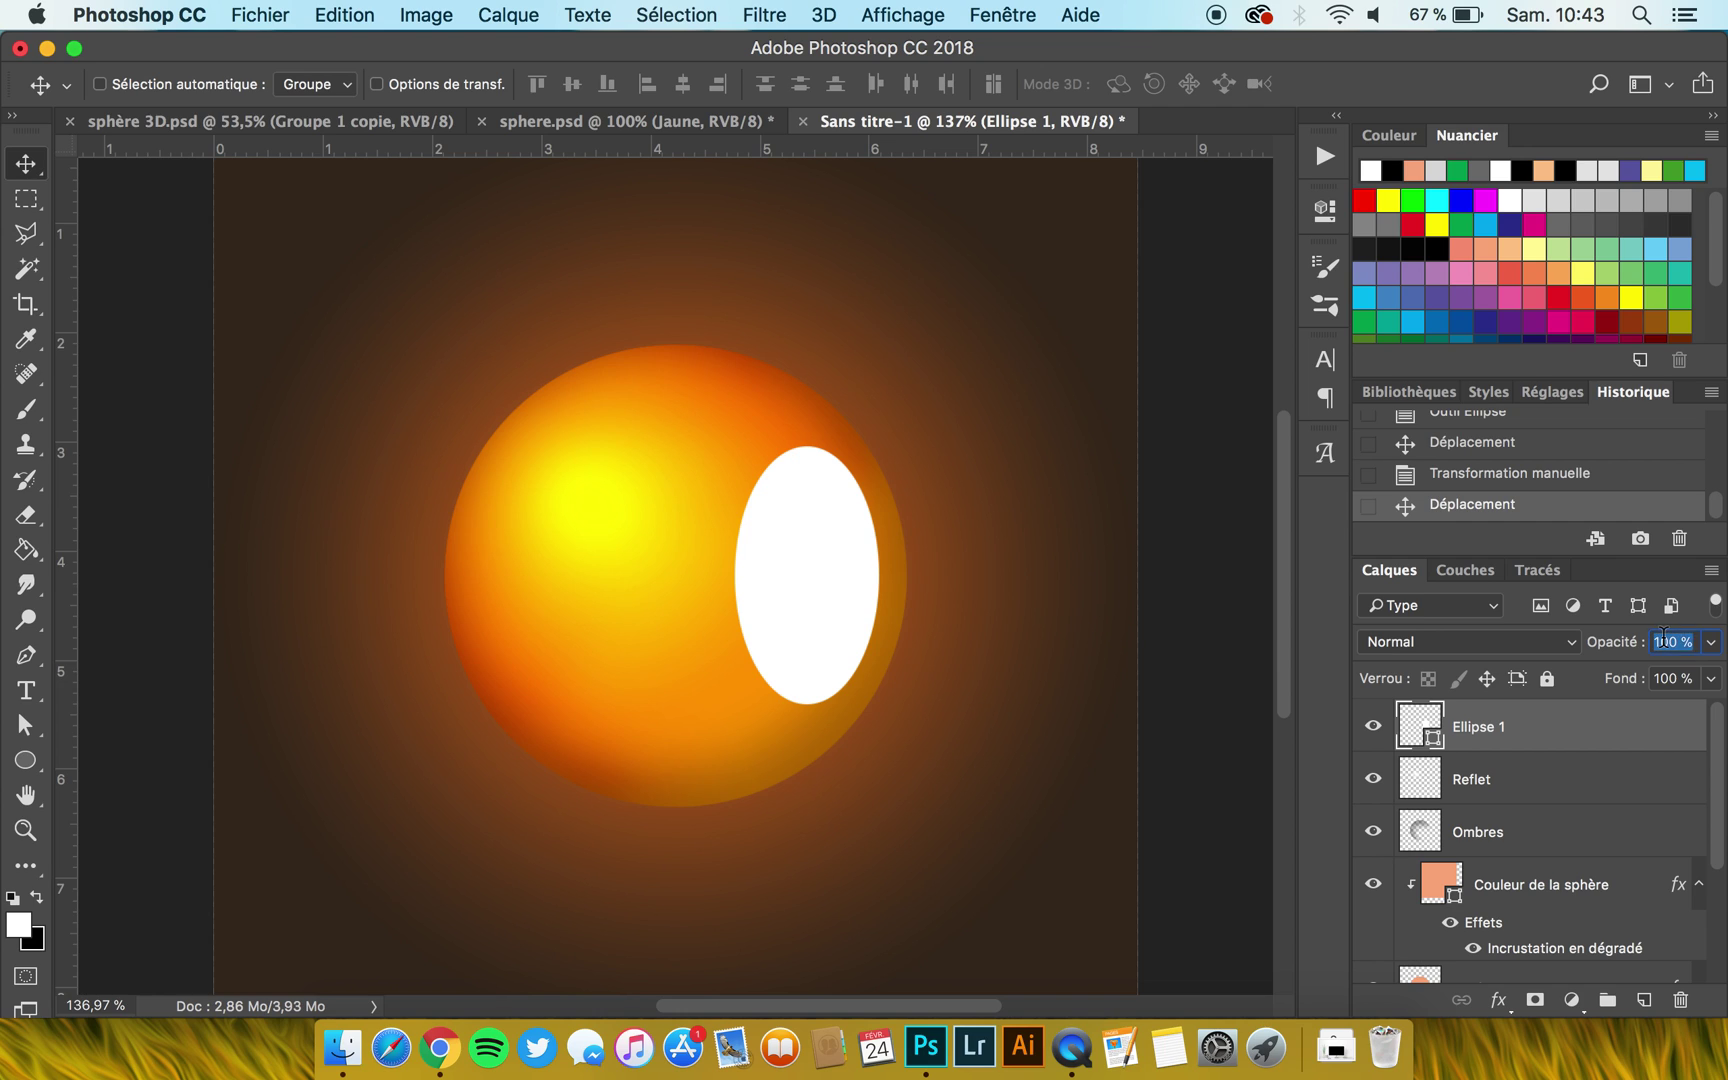
pyautogui.write('10')
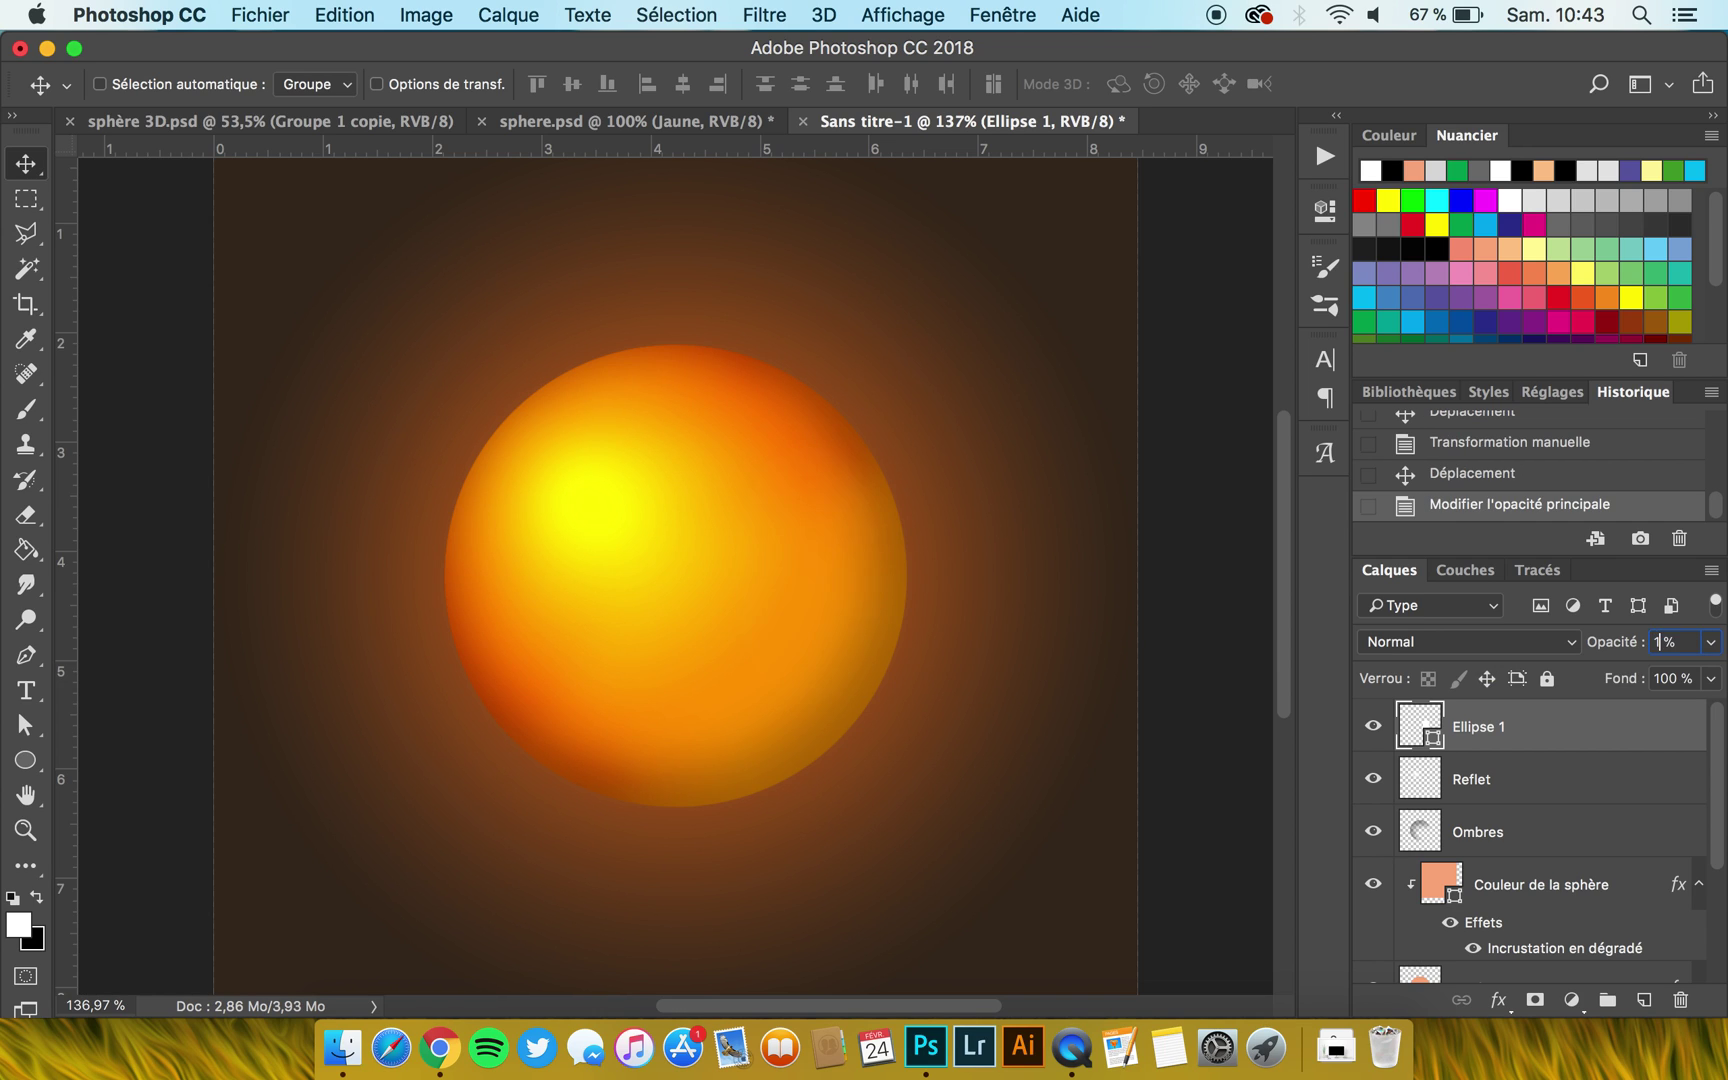
# Duplicate the ellipse layer at 10% opacity and move the copy left over the sphere's bright area.
pyautogui.press('super+j')
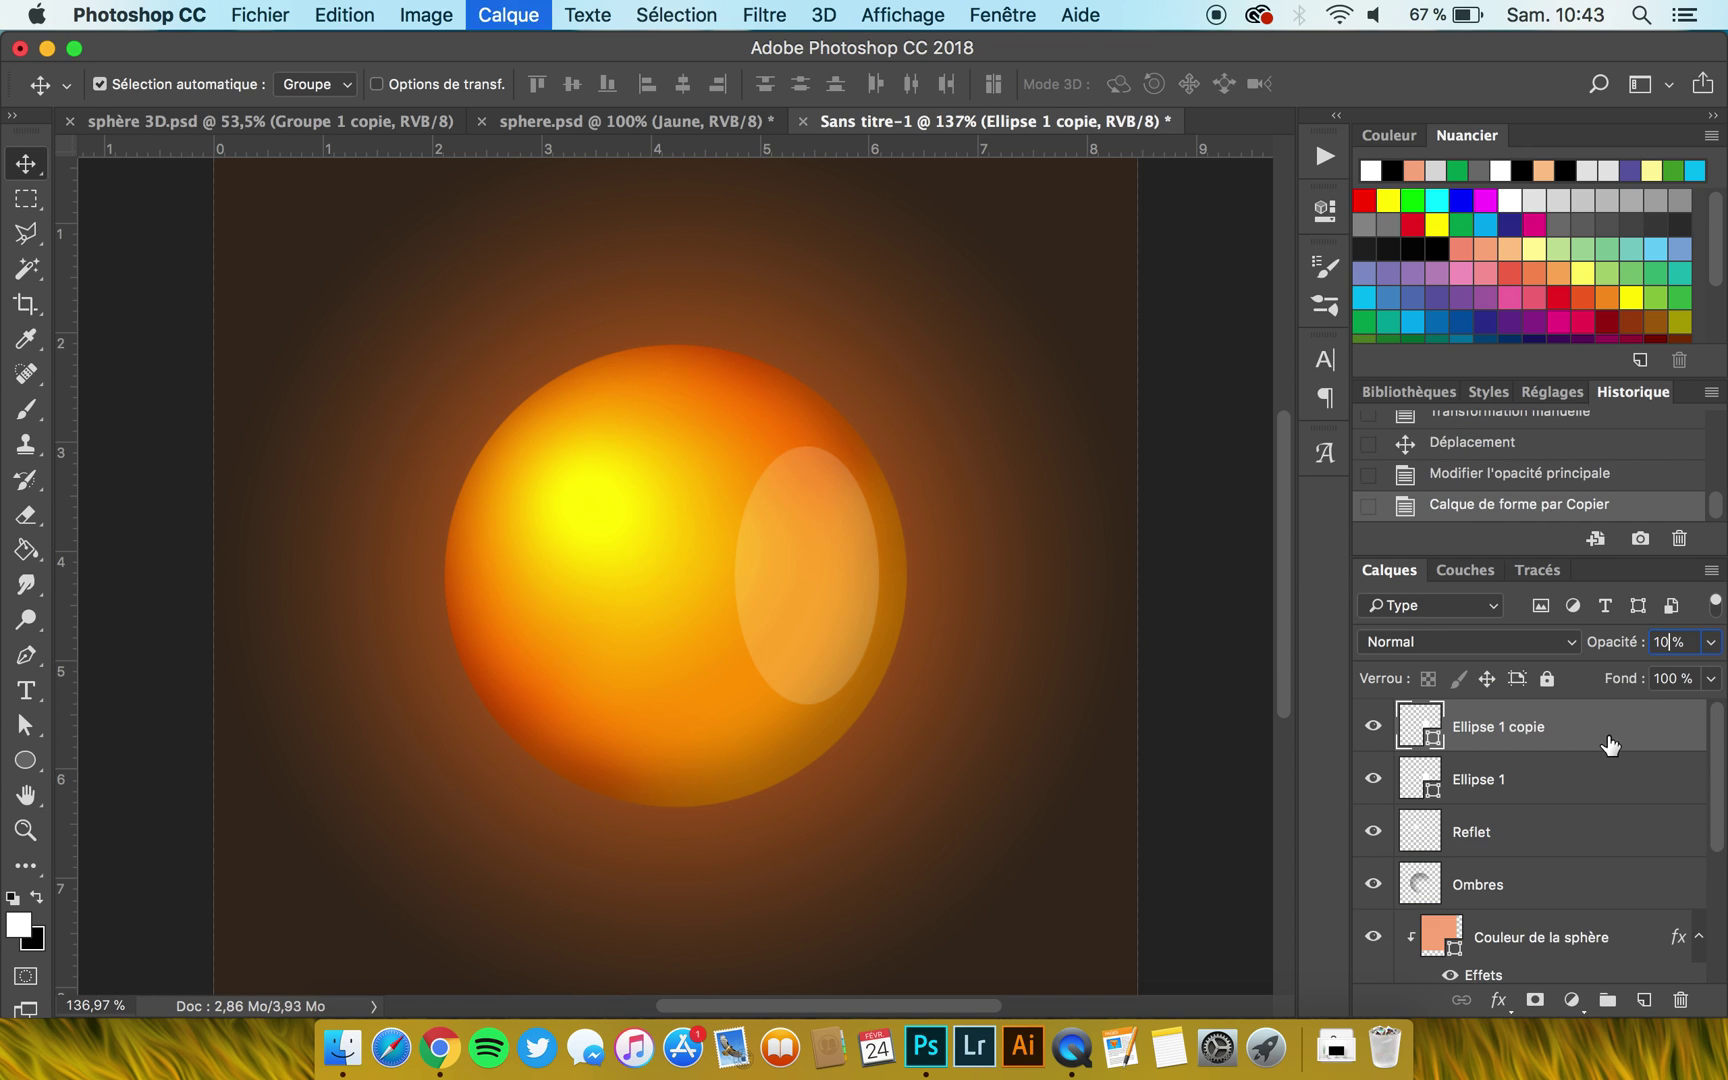
pyautogui.press('1')
pyautogui.moveTo(805, 520); pyautogui.dragTo(648, 496)
pyautogui.press('super+t')
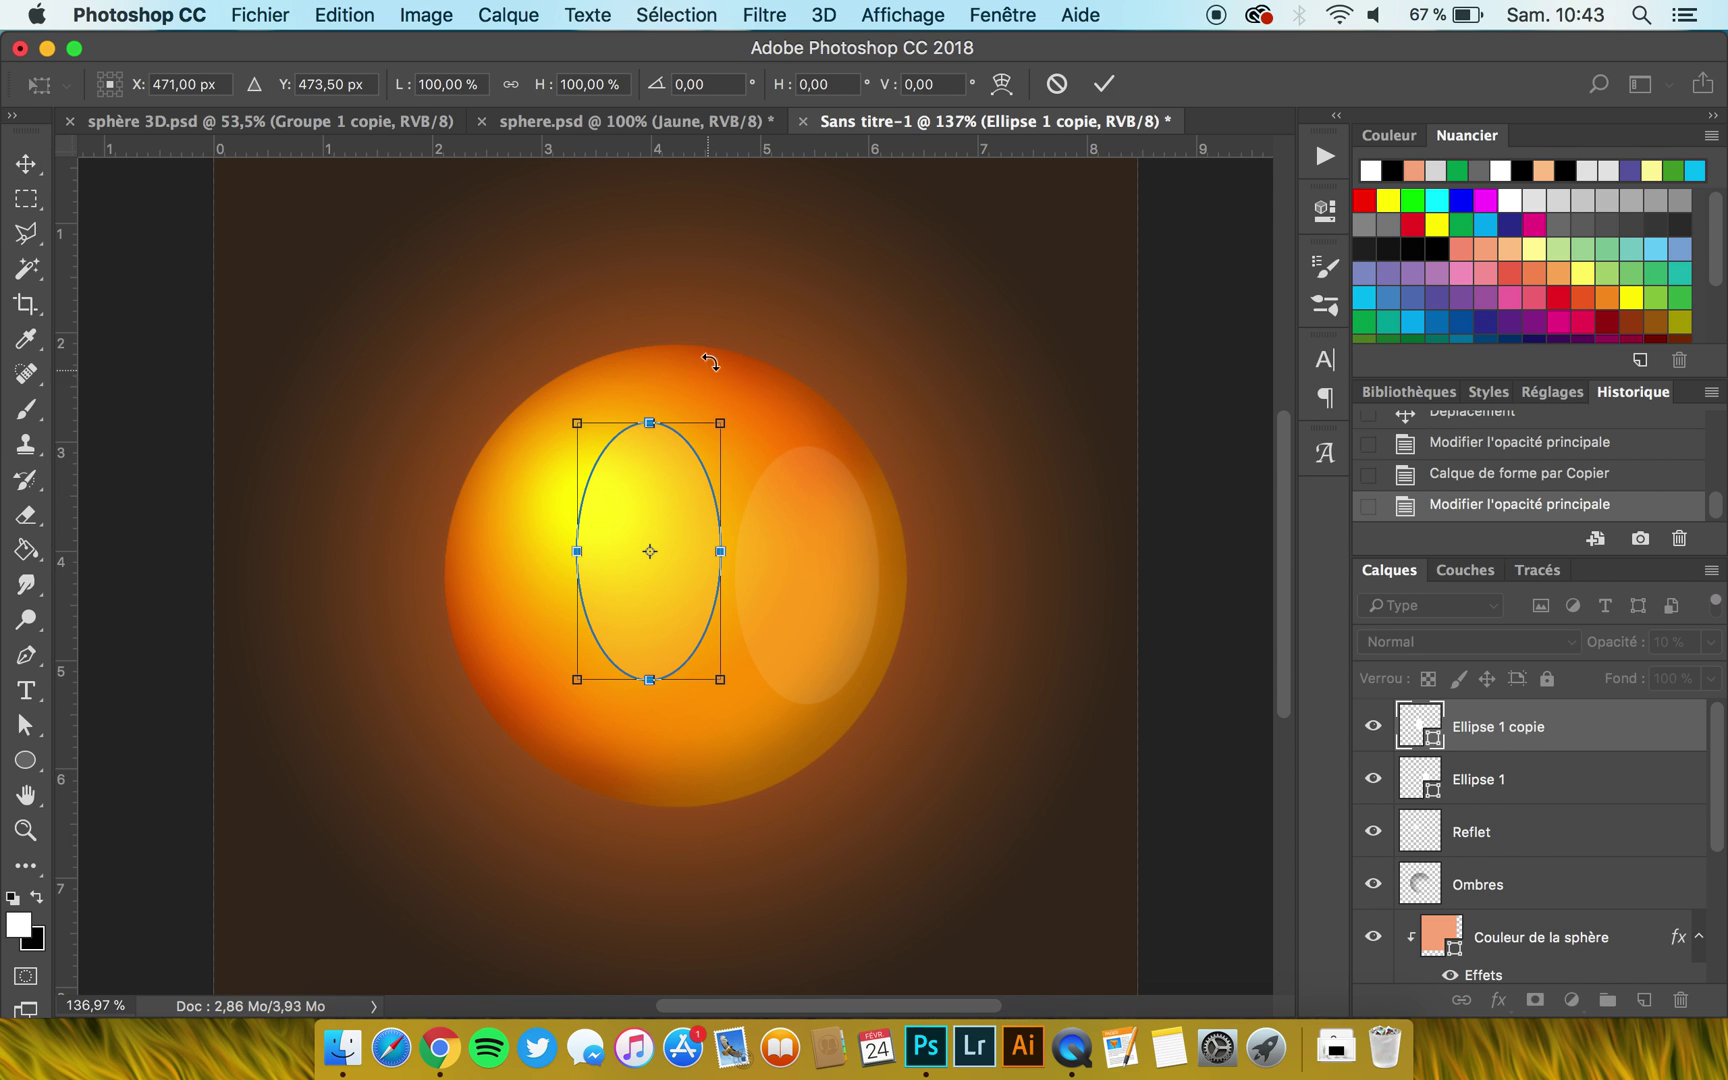
pyautogui.moveTo(726, 358); pyautogui.dragTo(893, 619)
pyautogui.press('Return')
pyautogui.click(955, 418)
# Rotate the ellipse copy to lie nearly horizontal with a slight tilt, and place it in the sphere's upper part.
pyautogui.press('super+t')
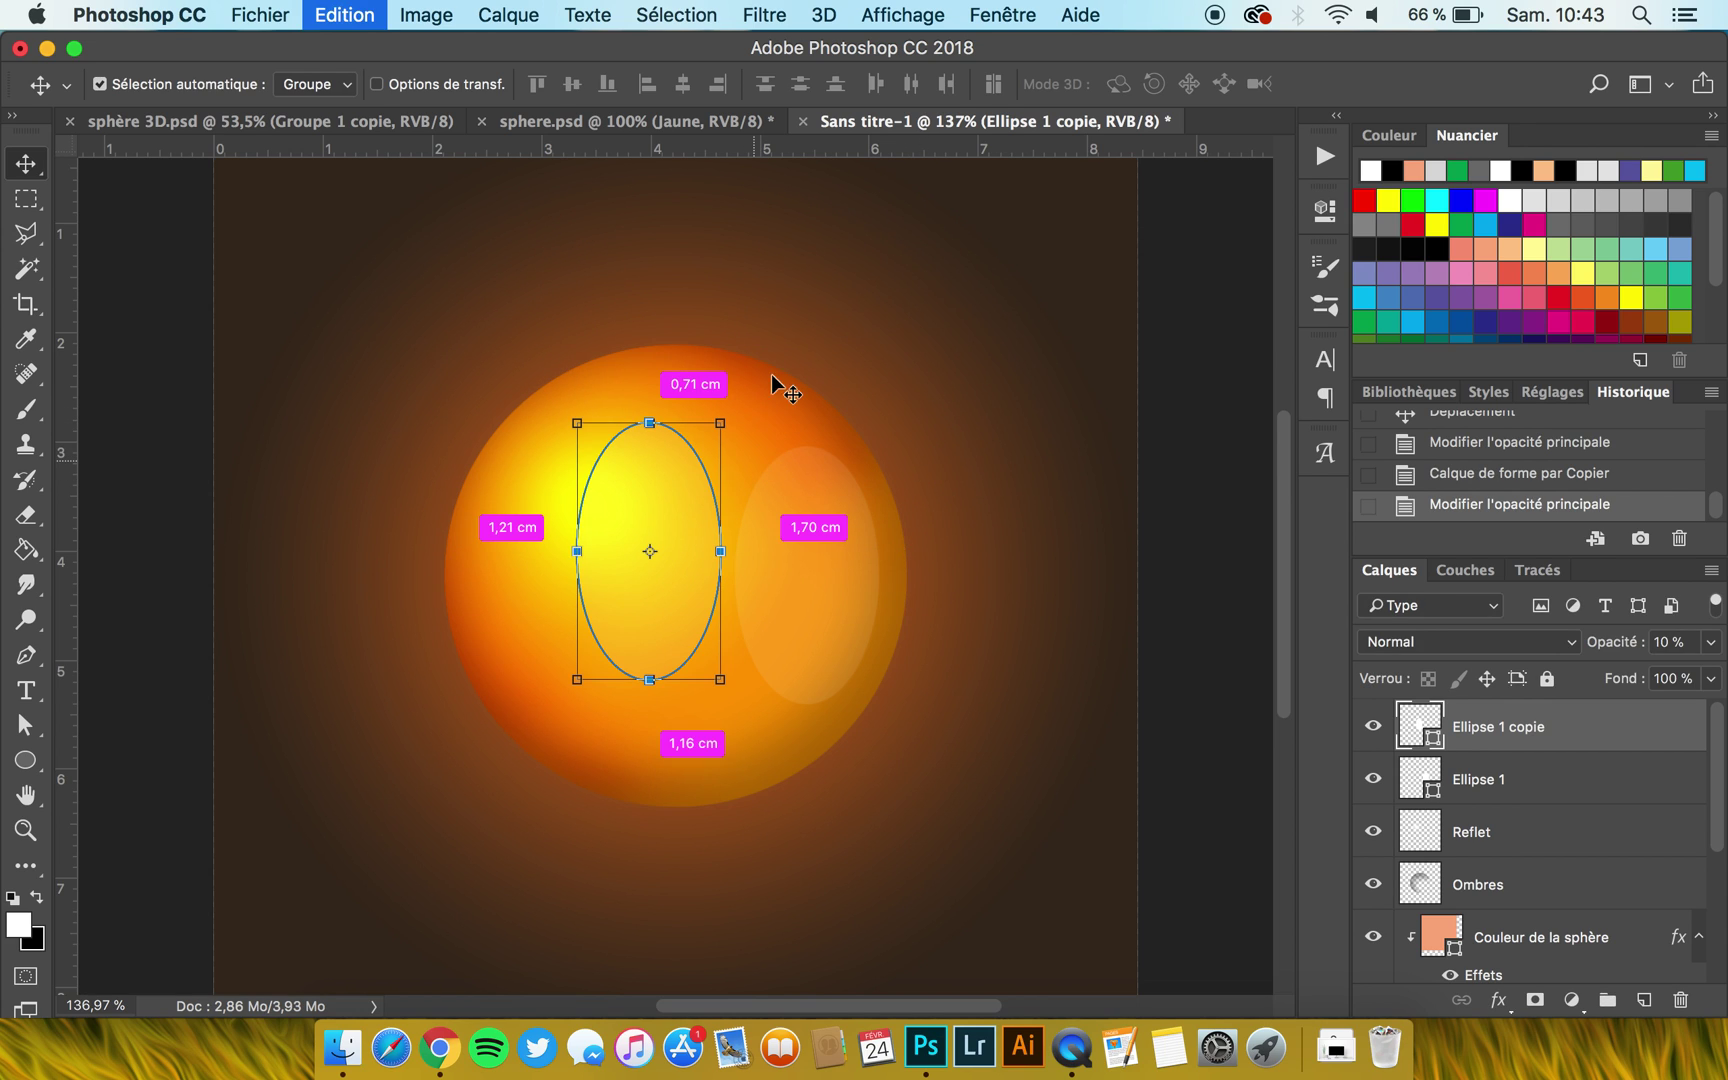
pyautogui.moveTo(728, 408); pyautogui.dragTo(937, 670)
pyautogui.press('Return')
pyautogui.moveTo(701, 487); pyautogui.dragTo(720, 393)
pyautogui.press('super+t')
pyautogui.moveTo(787, 320)
pyautogui.mouseDown()
pyautogui.moveTo(822, 322)
pyautogui.moveTo(815, 335)
pyautogui.mouseUp()
pyautogui.press('Return')
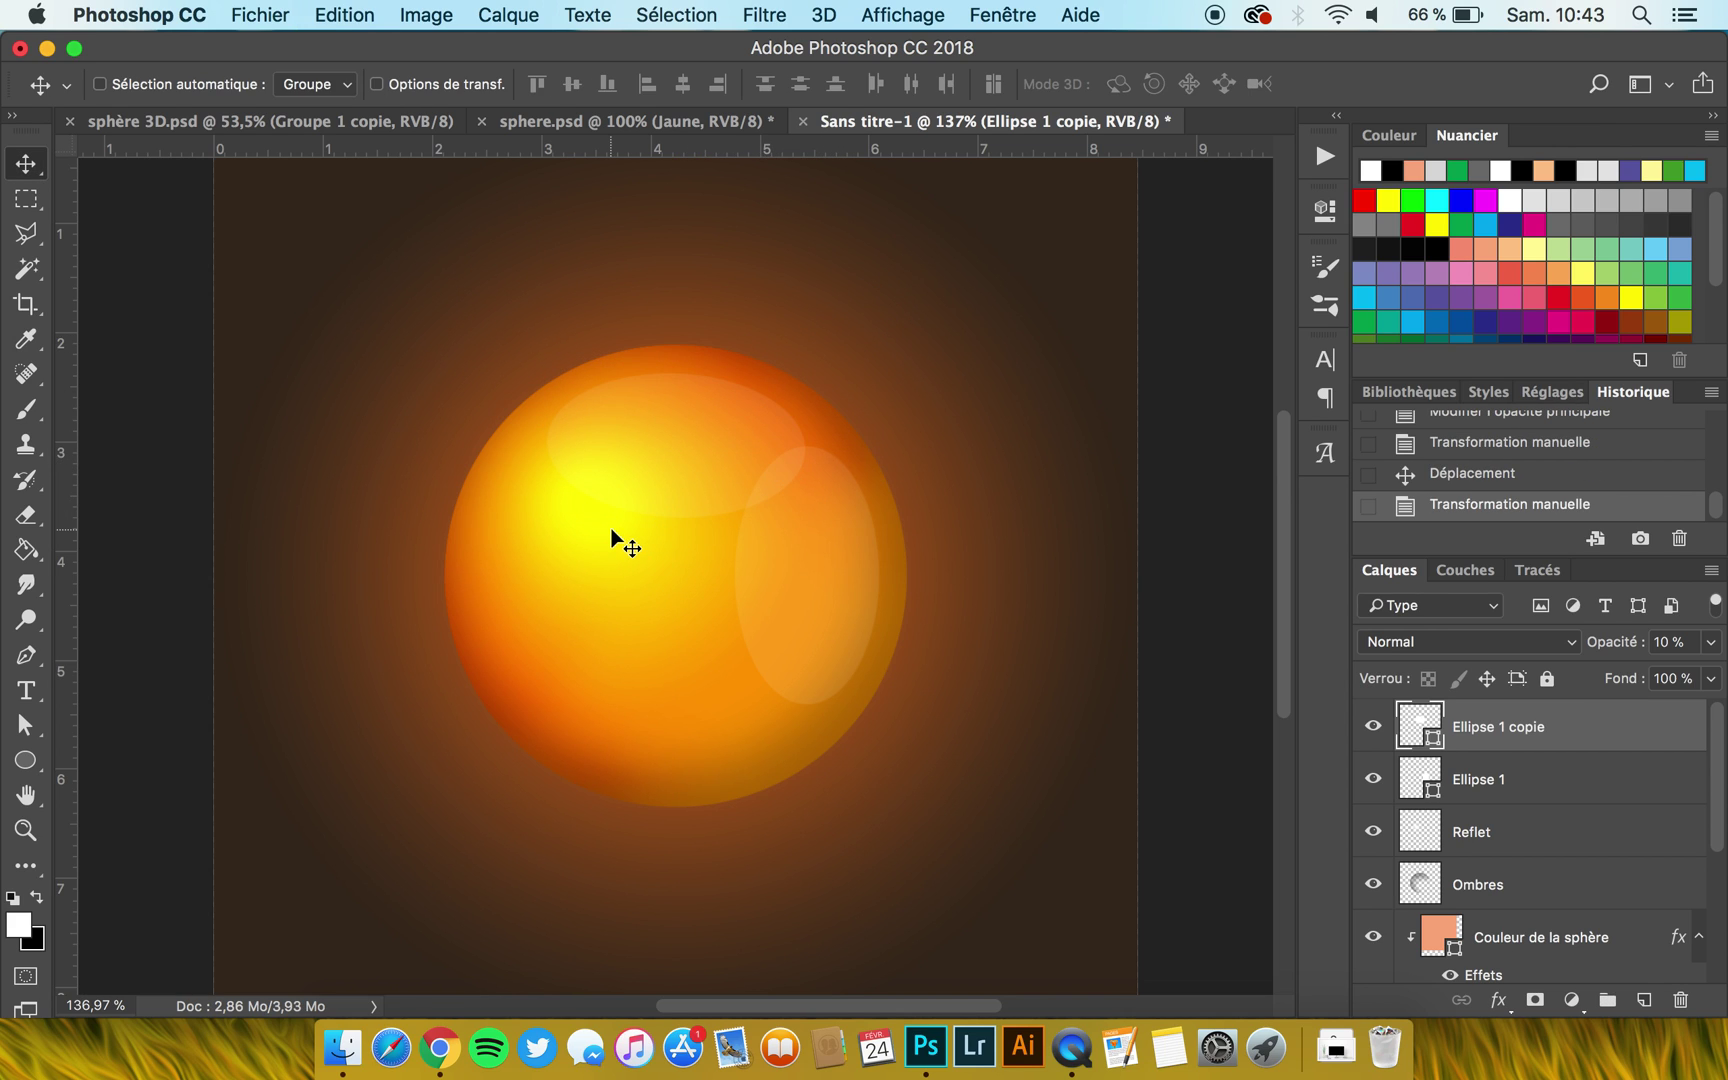
# On a new layer, draw a closed, curved crescent path with the Pen tool inside the sphere's upper-right edge.
pyautogui.click(25, 655)
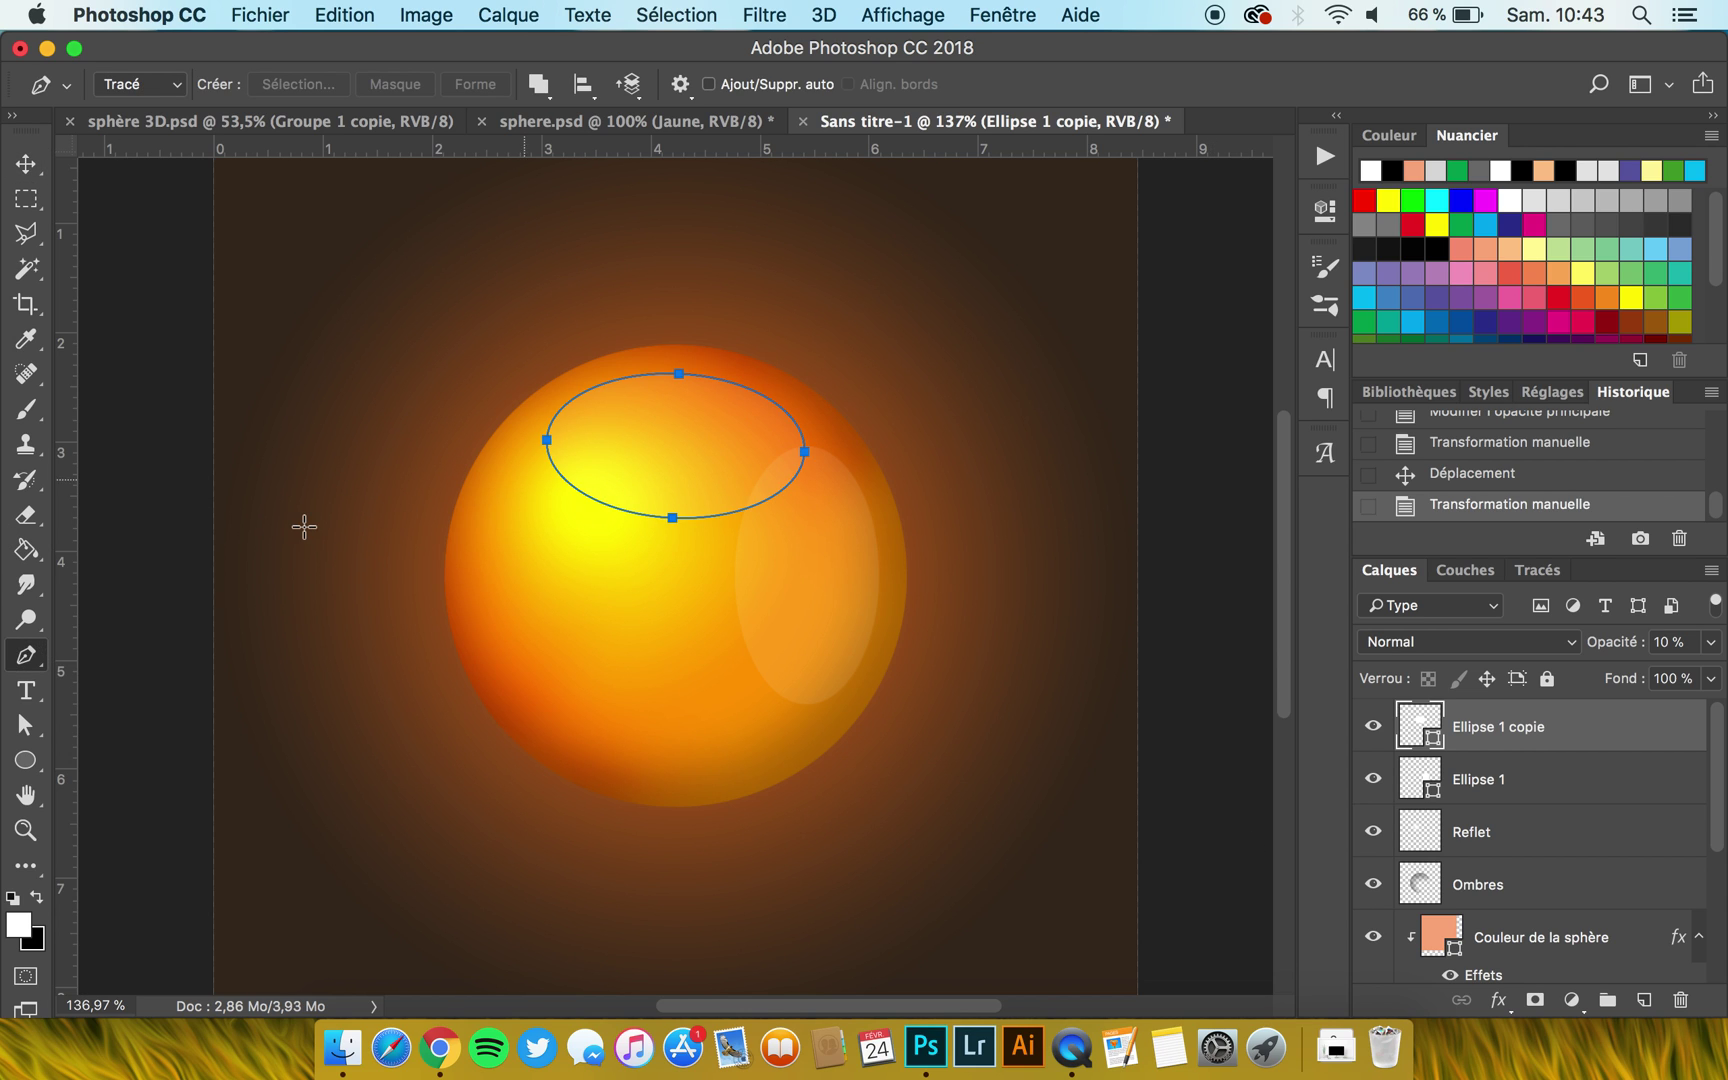
pyautogui.click(1643, 999)
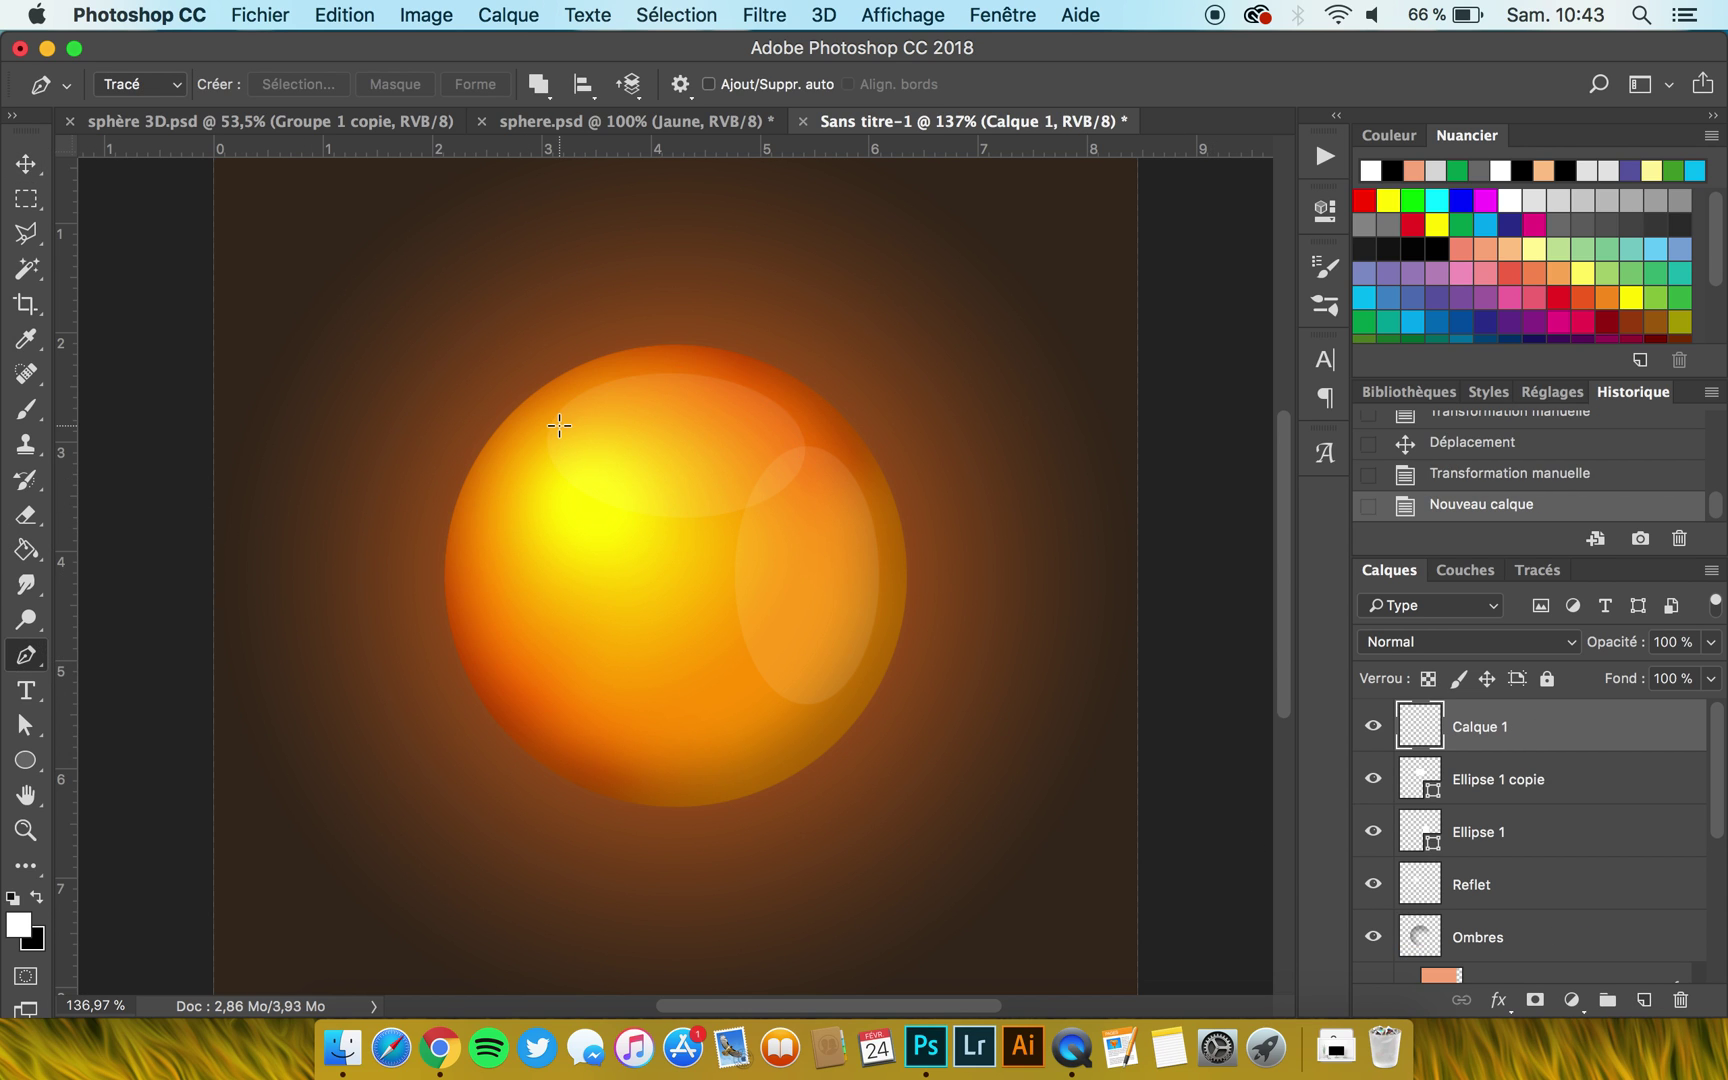
pyautogui.scroll(5, 560, 425)
pyautogui.scroll(1, 879, 389)
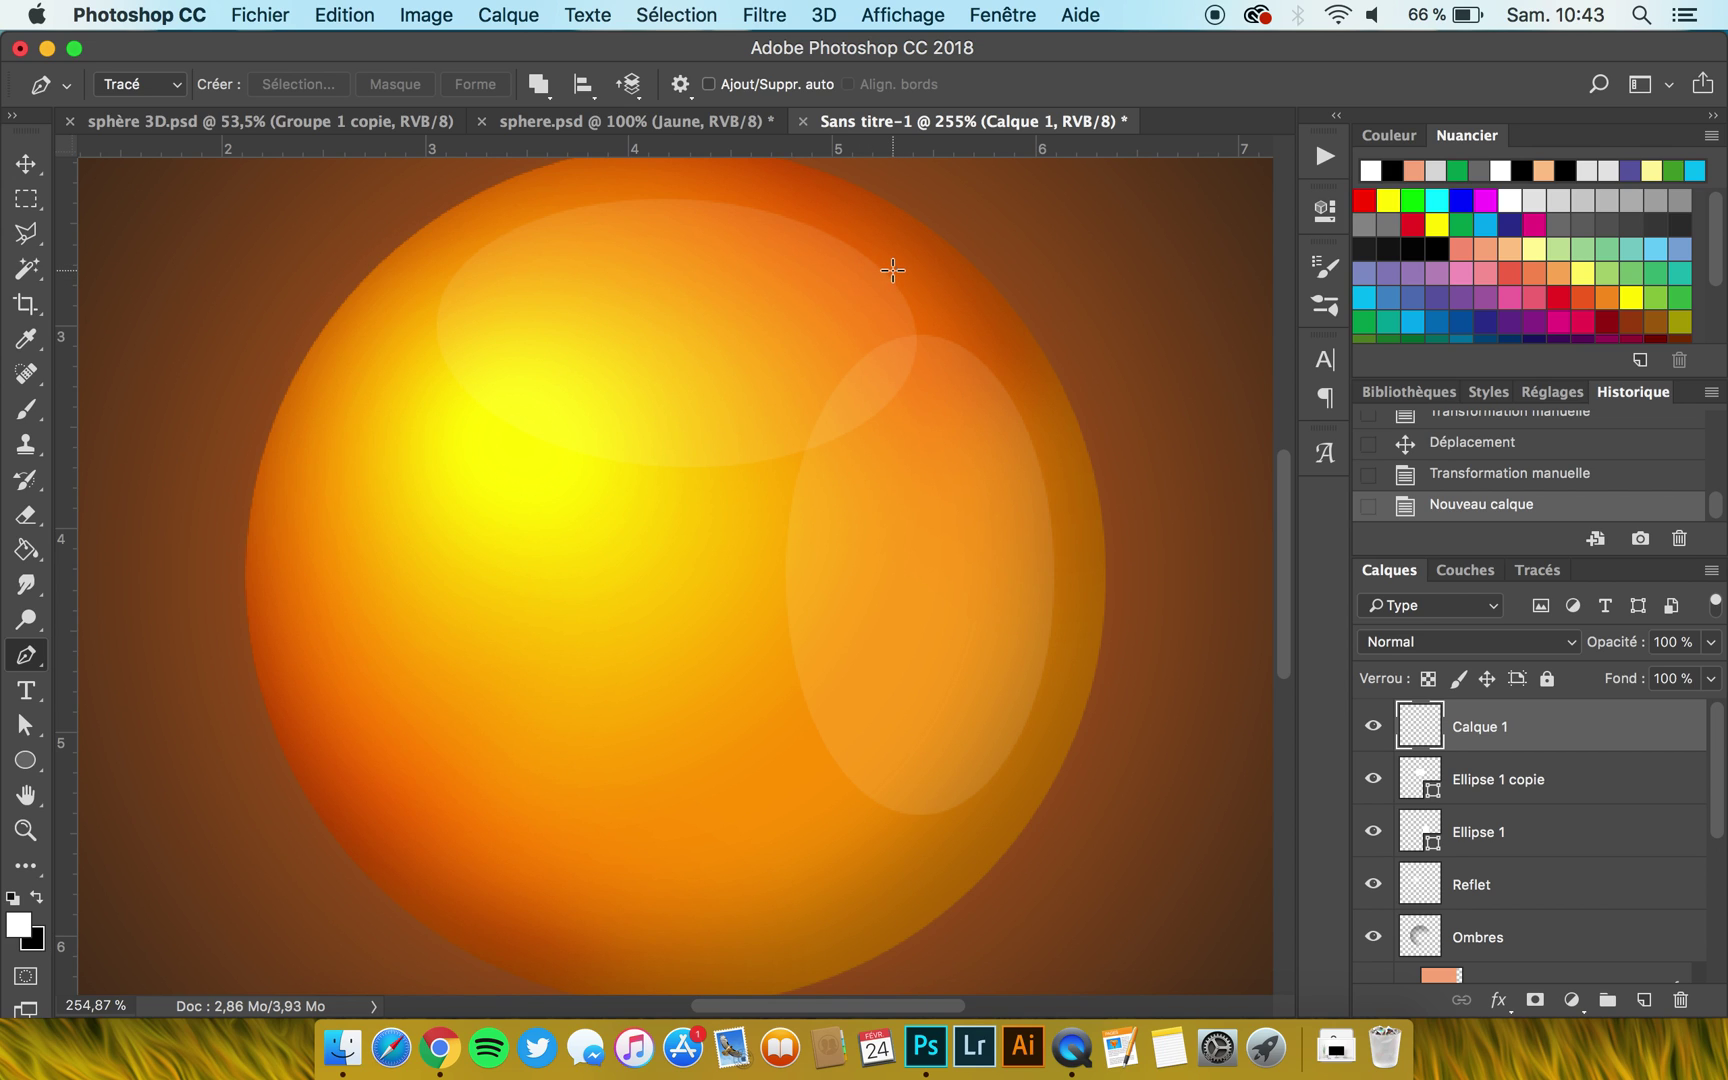
pyautogui.click(893, 270)
pyautogui.moveTo(977, 457); pyautogui.dragTo(967, 570)
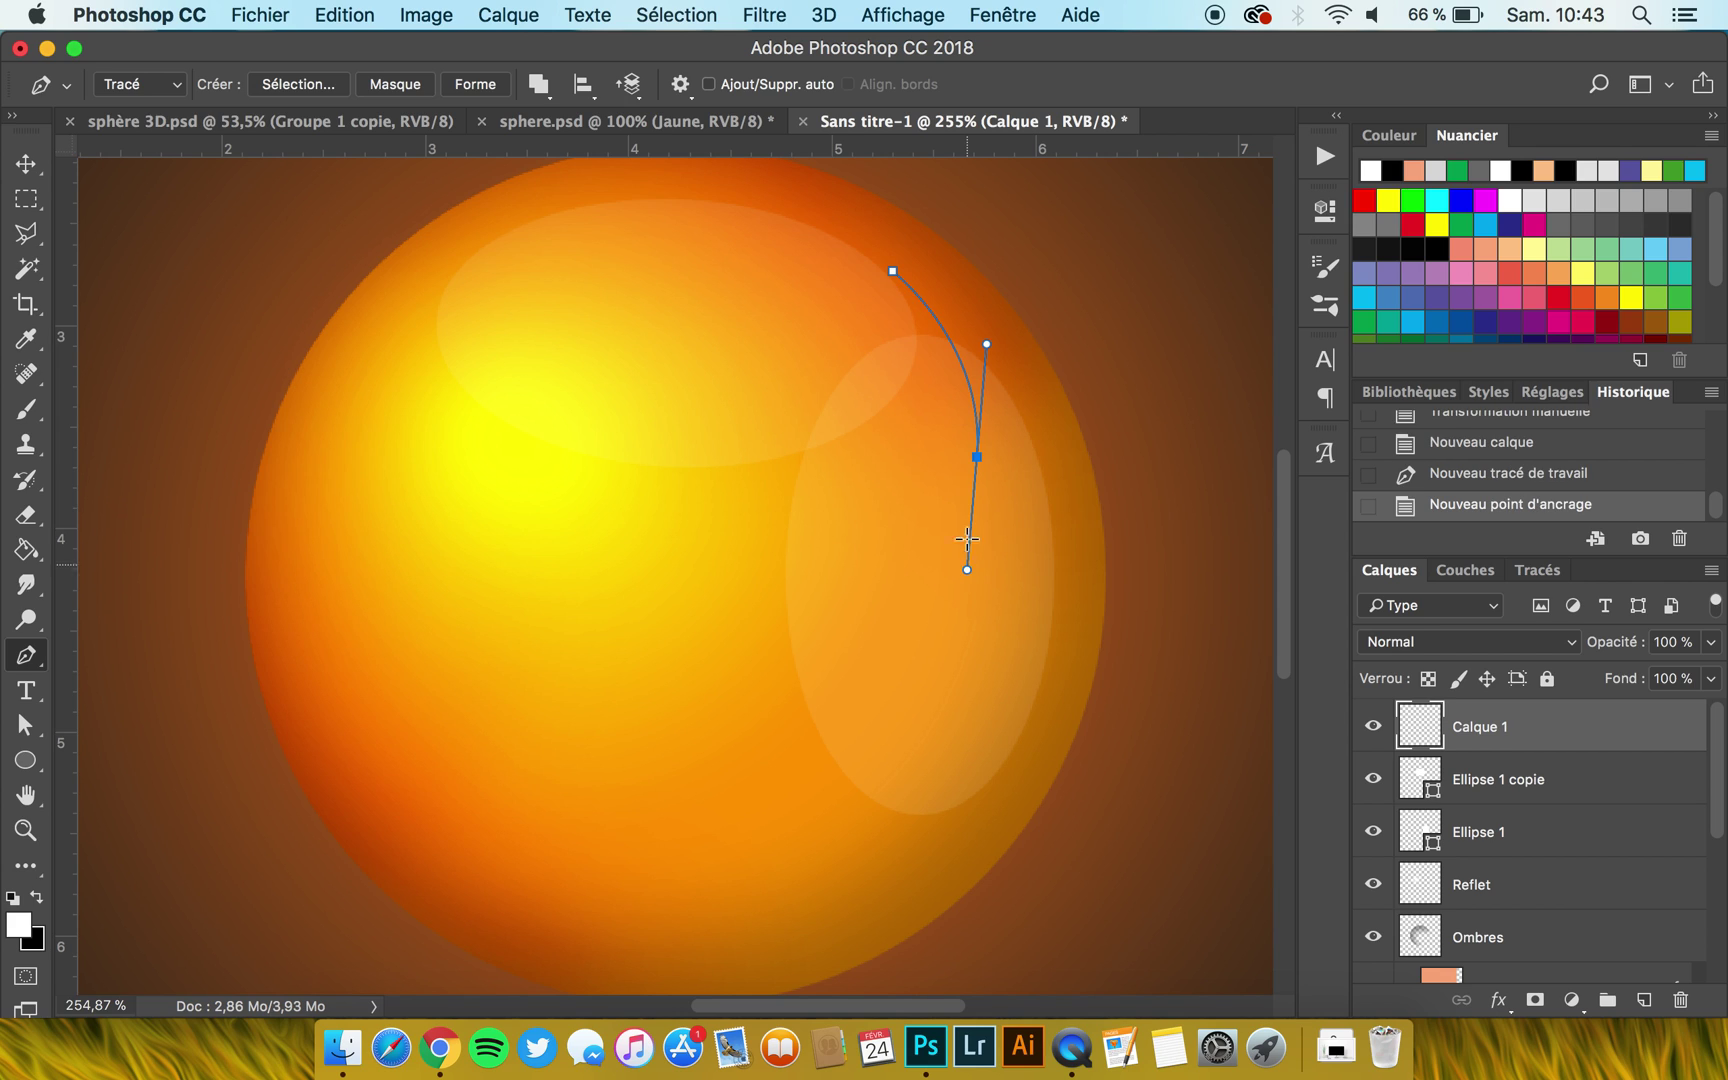
pyautogui.click(978, 457)
pyautogui.moveTo(852, 311); pyautogui.dragTo(778, 296)
pyautogui.click(851, 311)
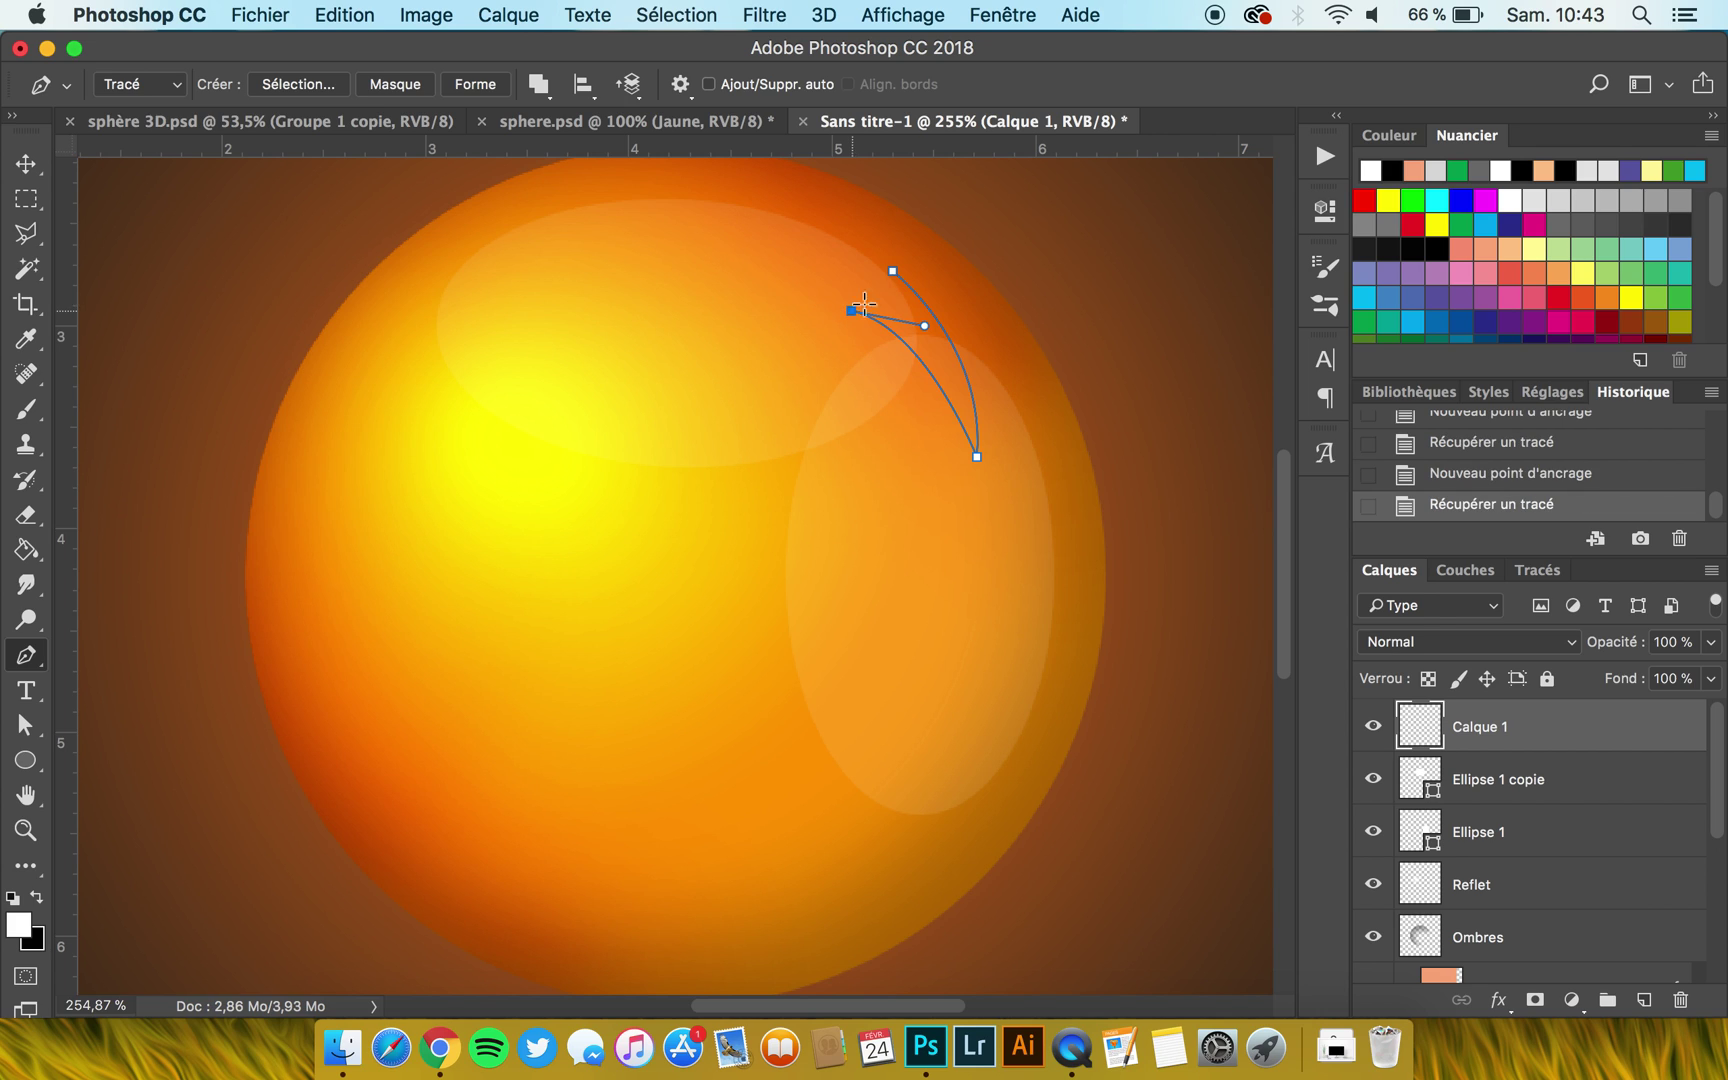
pyautogui.click(893, 271)
# Convert the crescent path into a white shape and set its opacity to 11%.
pyautogui.click(27, 164)
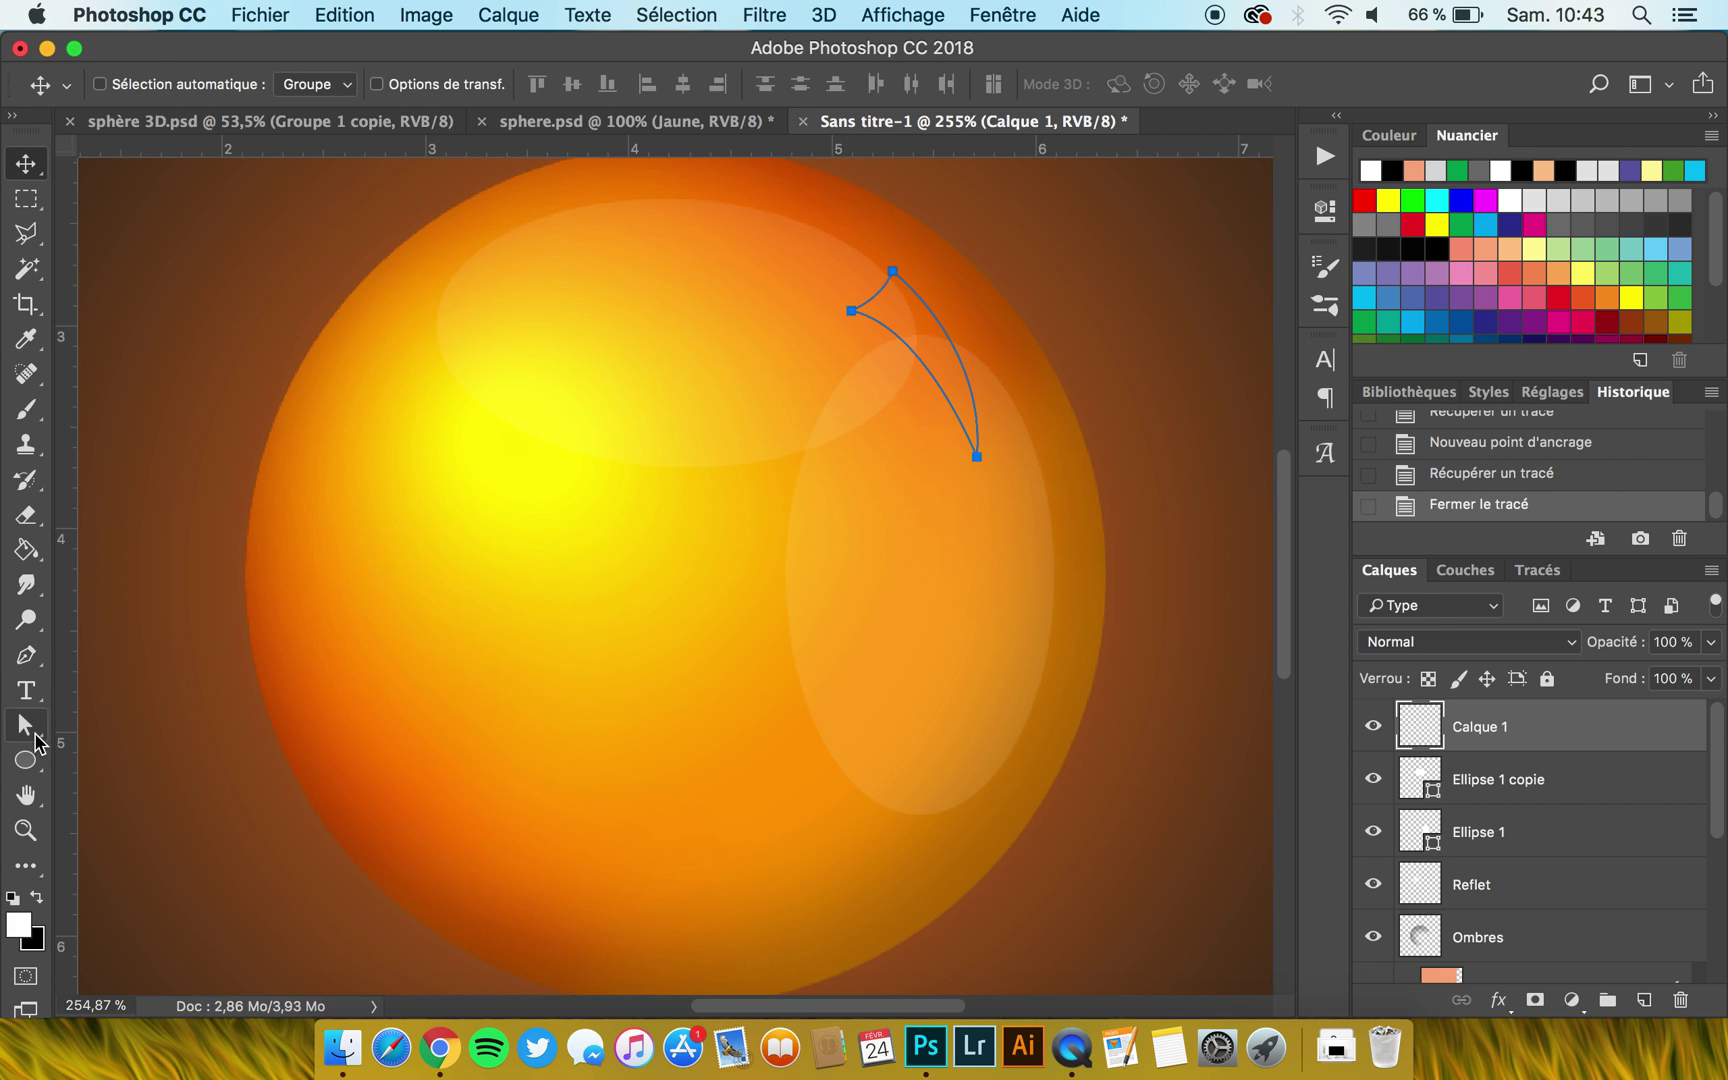
pyautogui.click(26, 655)
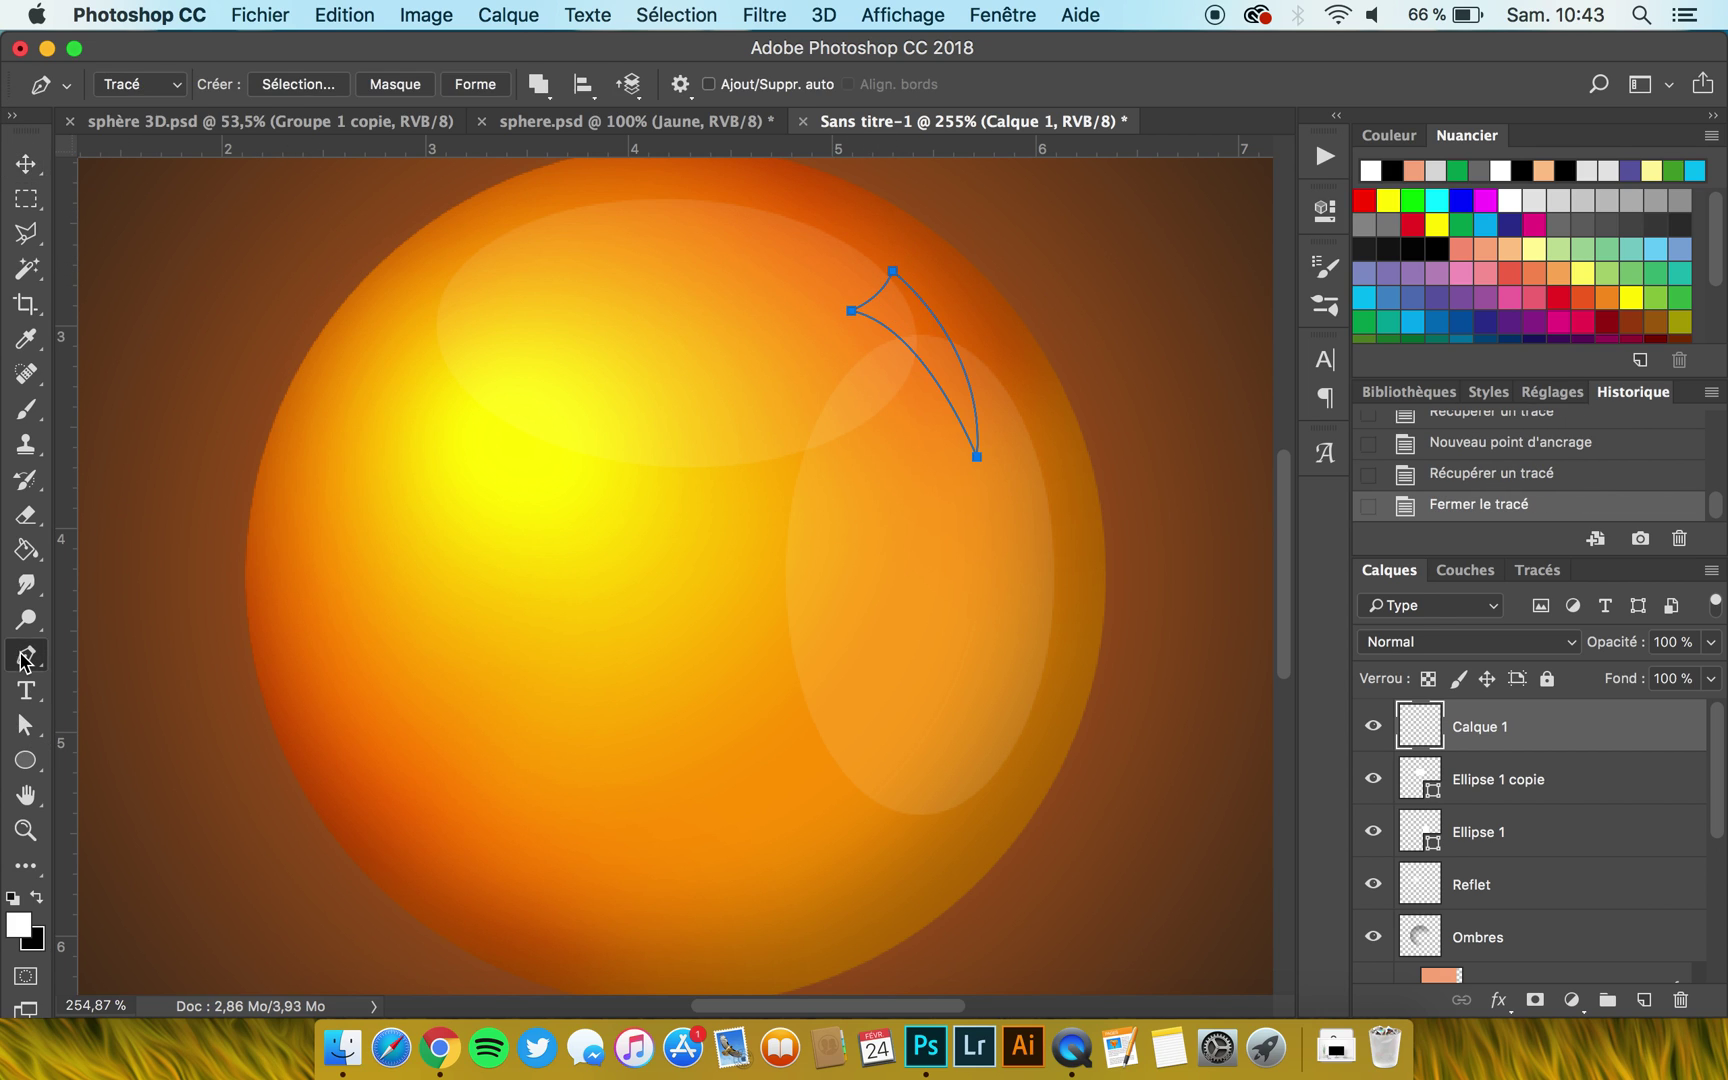
pyautogui.click(474, 86)
pyautogui.click(26, 163)
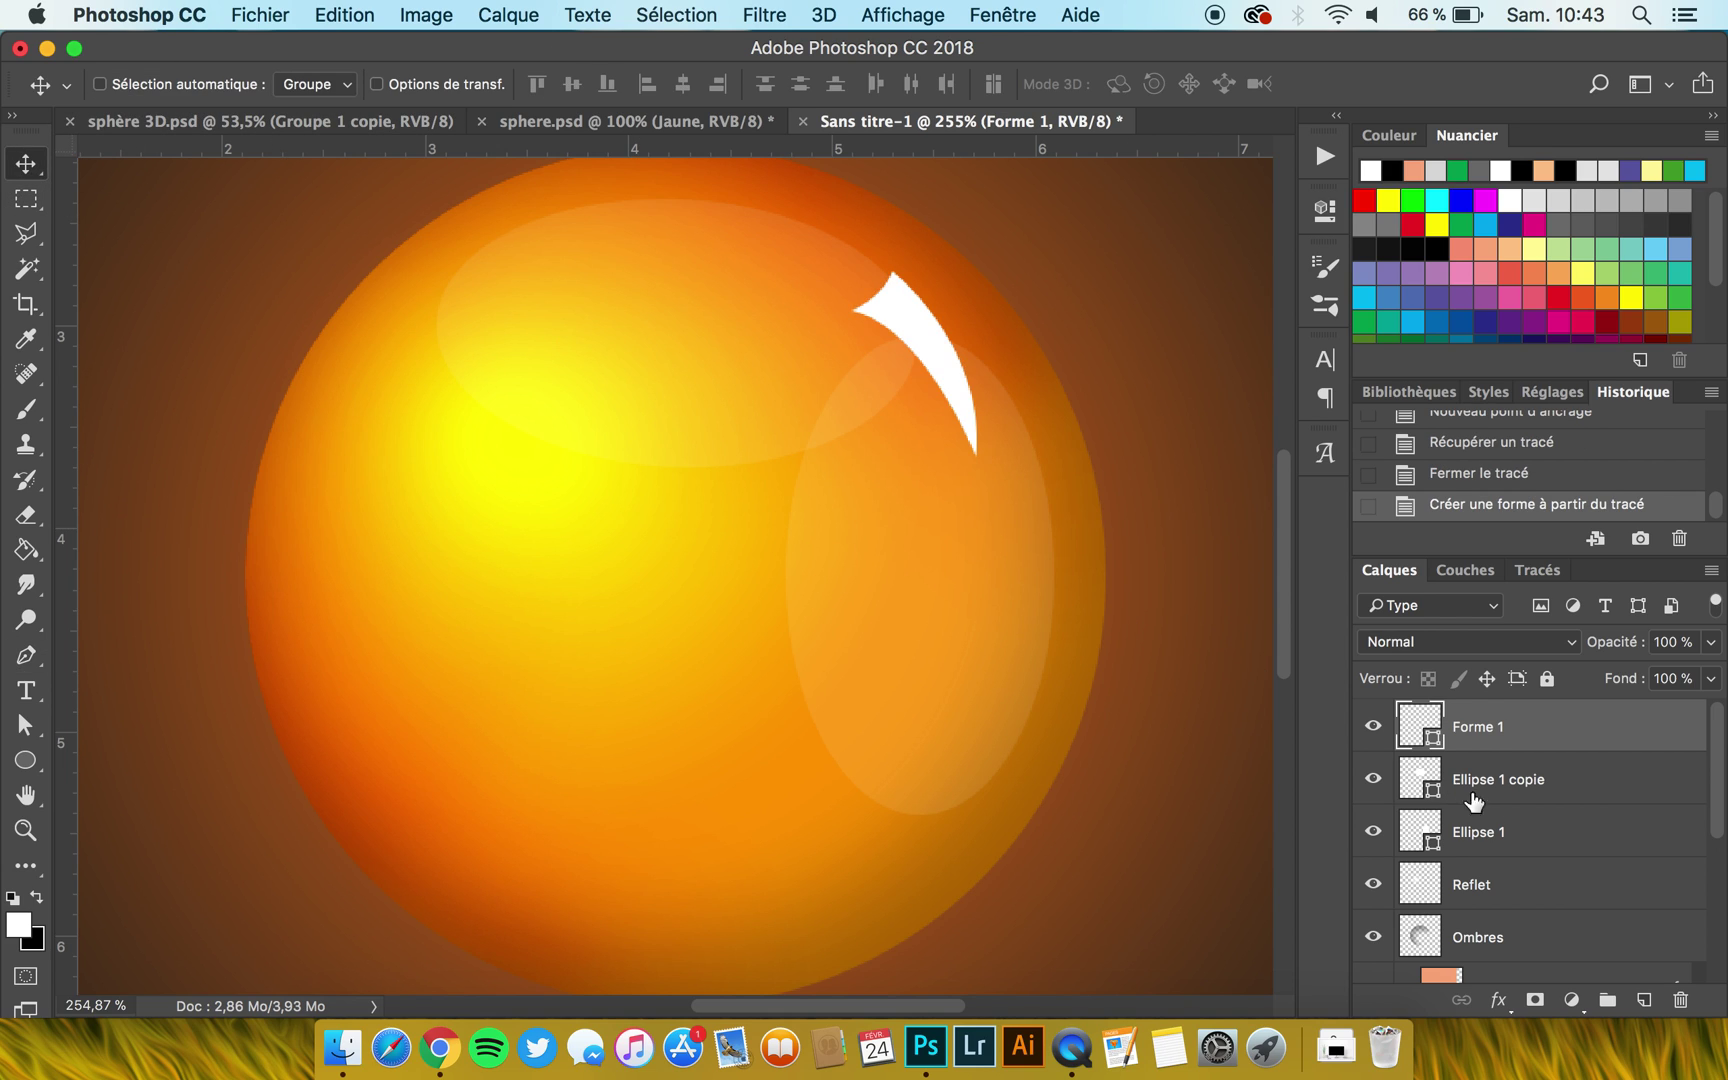
pyautogui.click(1709, 644)
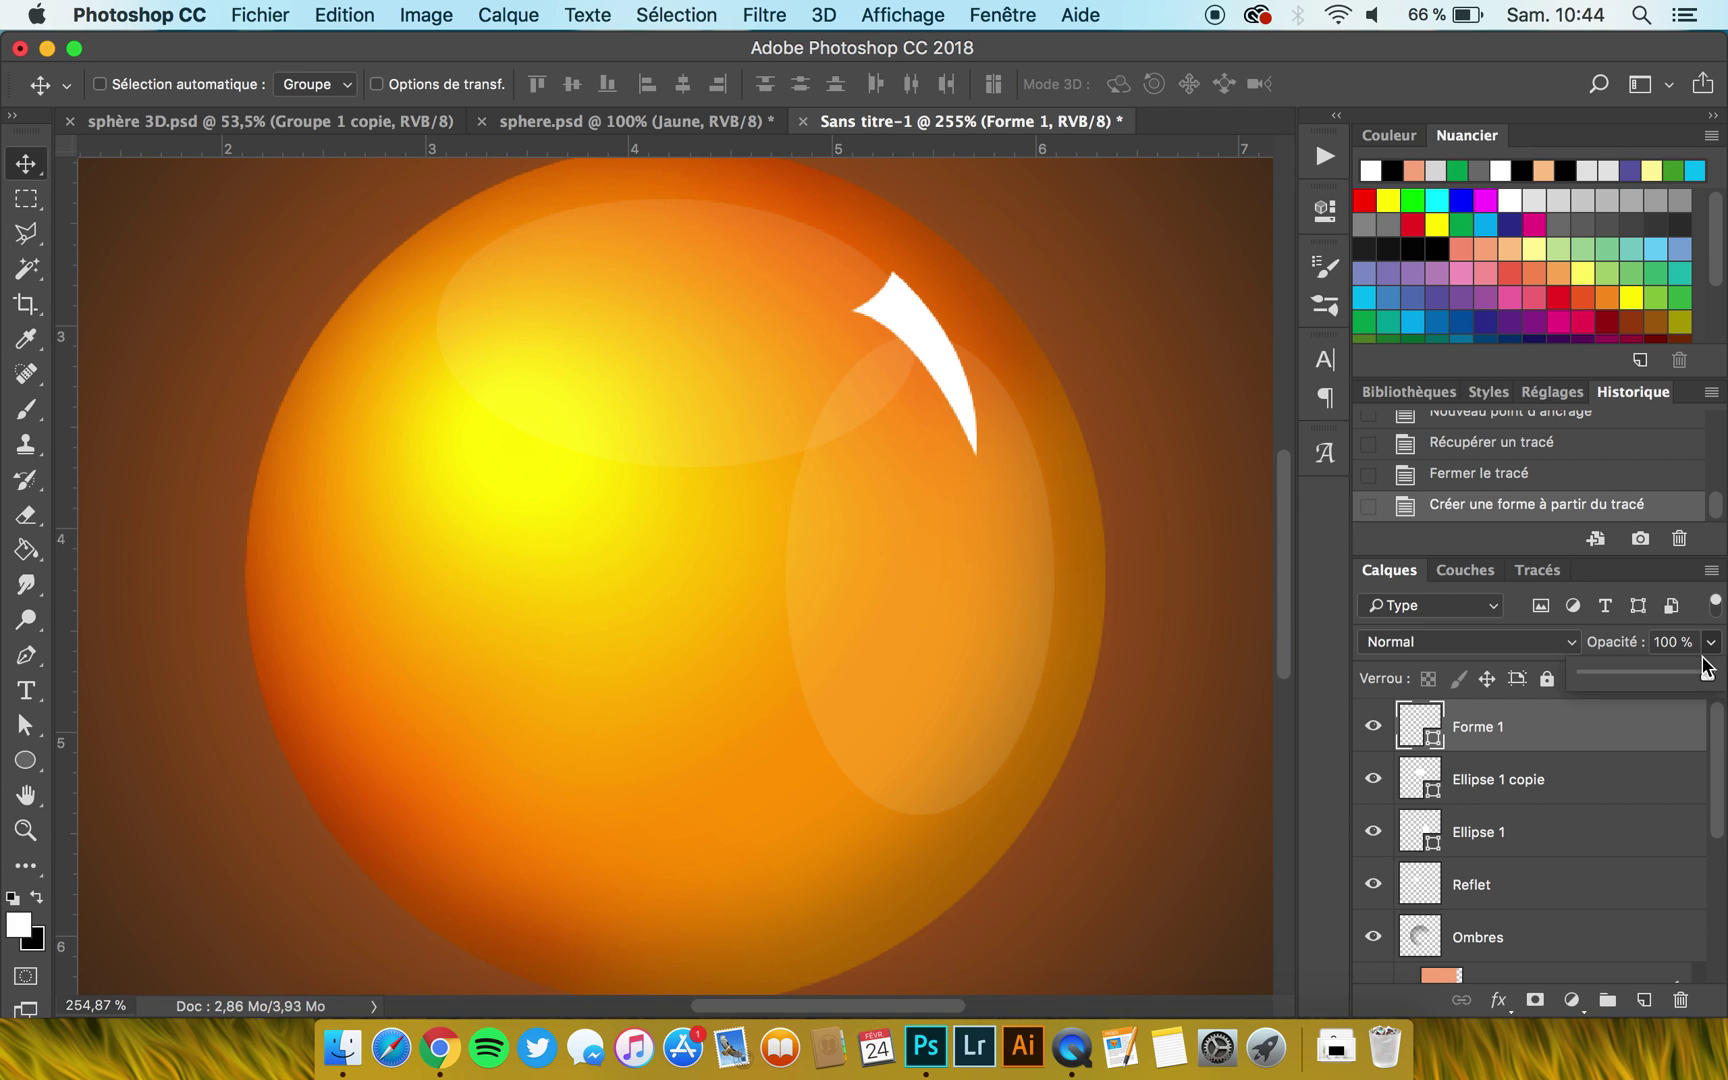
pyautogui.moveTo(1611, 680); pyautogui.dragTo(1600, 680)
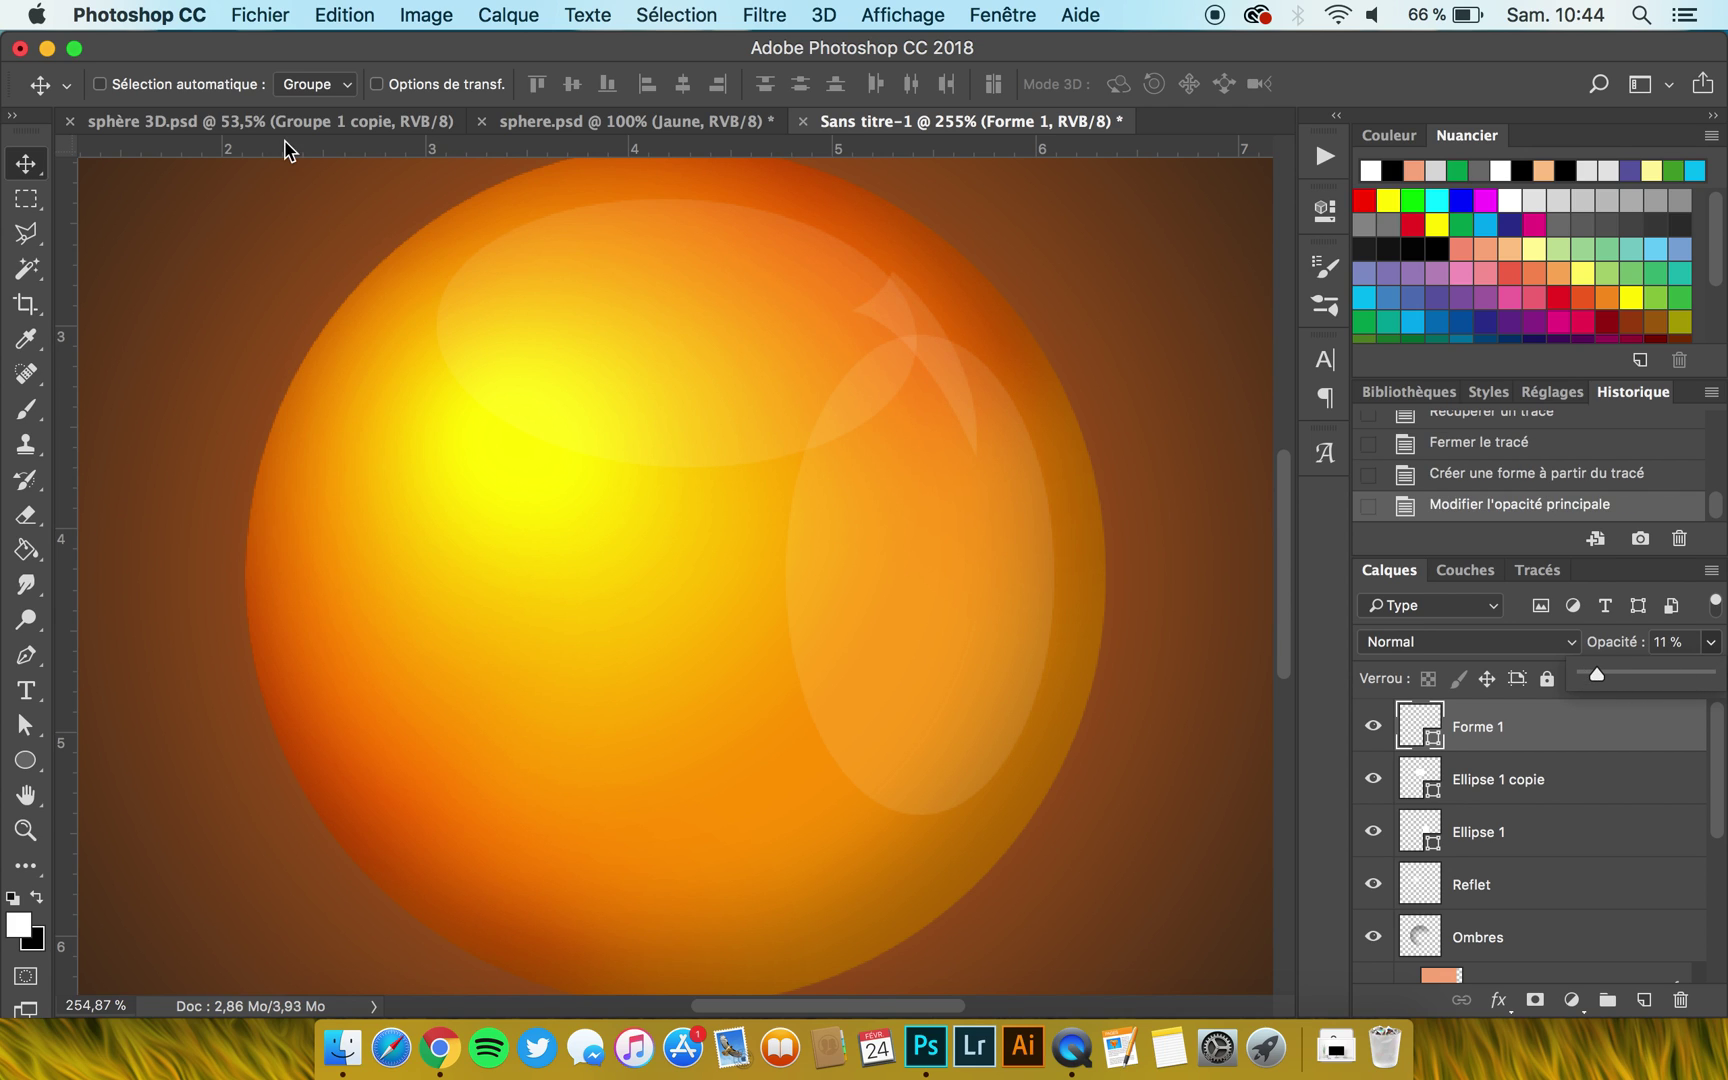
# Nudge the crescent reflection slightly toward the sphere's upper-right edge and enlarge it a little.
pyautogui.click(21, 162)
pyautogui.moveTo(944, 328); pyautogui.dragTo(954, 323)
pyautogui.press('super+t')
pyautogui.moveTo(1005, 472); pyautogui.dragTo(1014, 490)
pyautogui.press('Return')
pyautogui.scroll(-1, 814, 380)
pyautogui.scroll(-5, 814, 380)
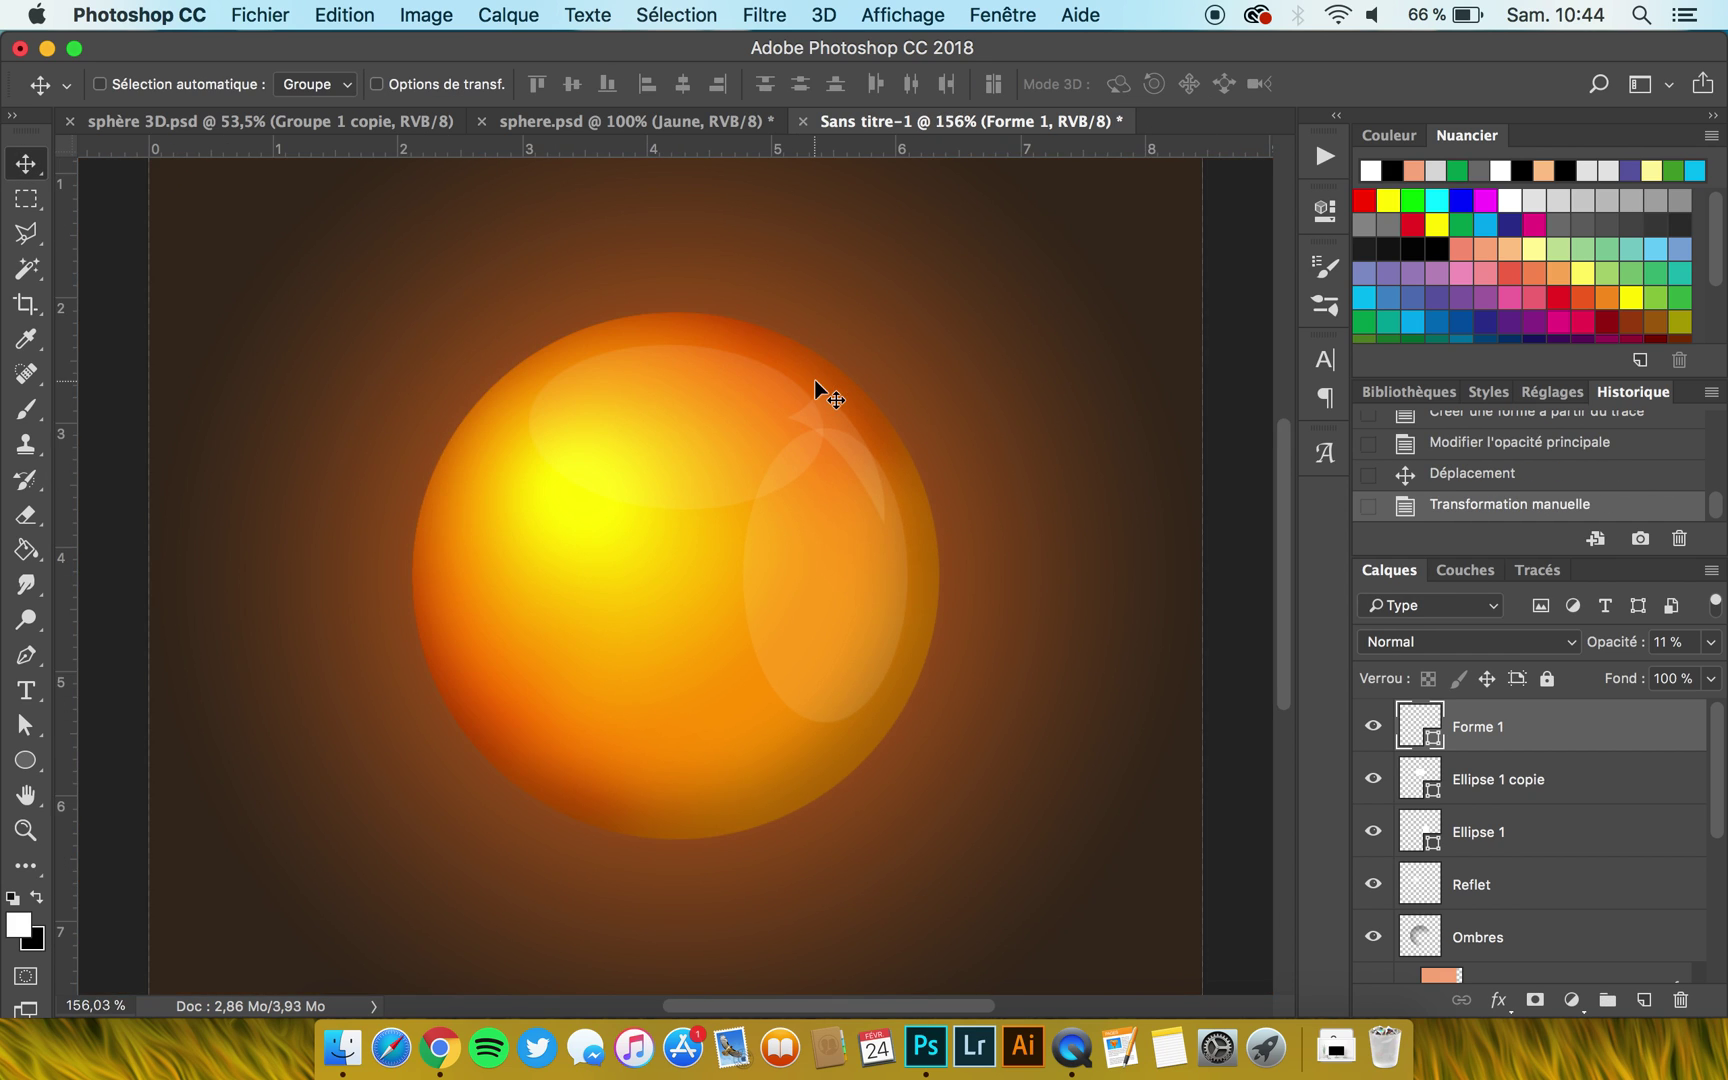
pyautogui.scroll(-2, 814, 380)
pyautogui.scroll(-3, 744, 558)
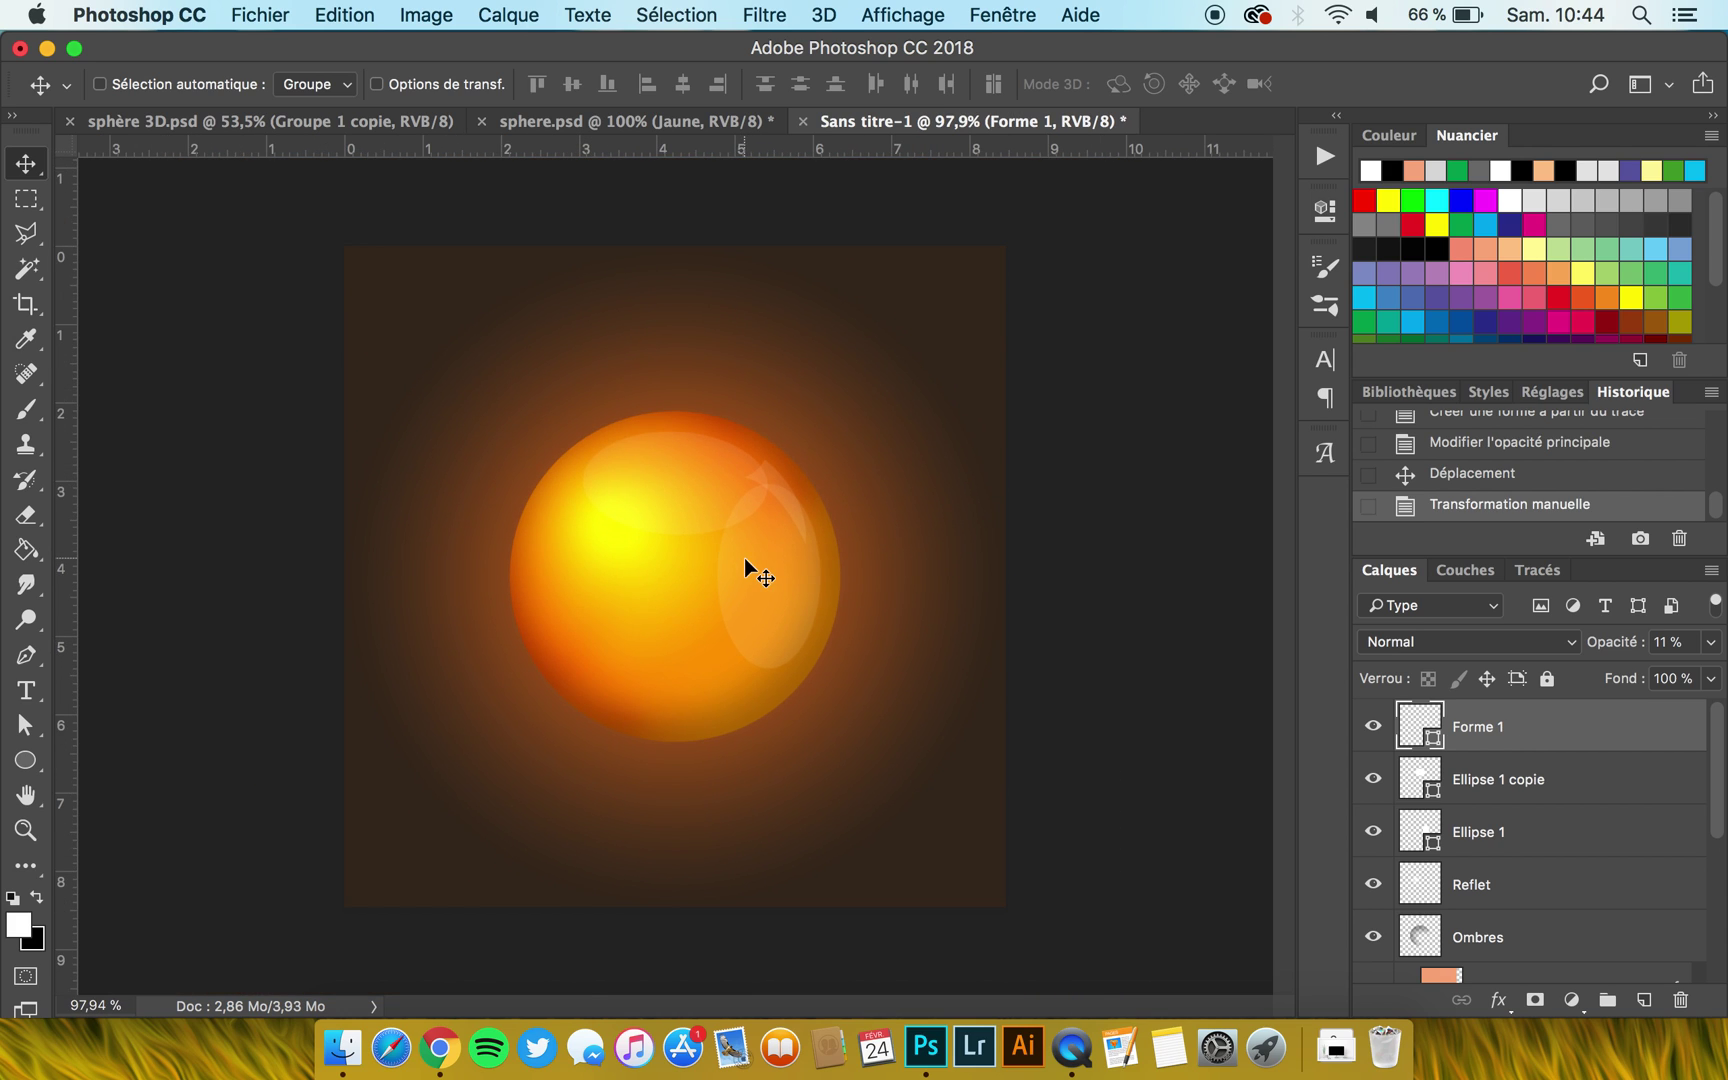
pyautogui.scroll(2, 744, 558)
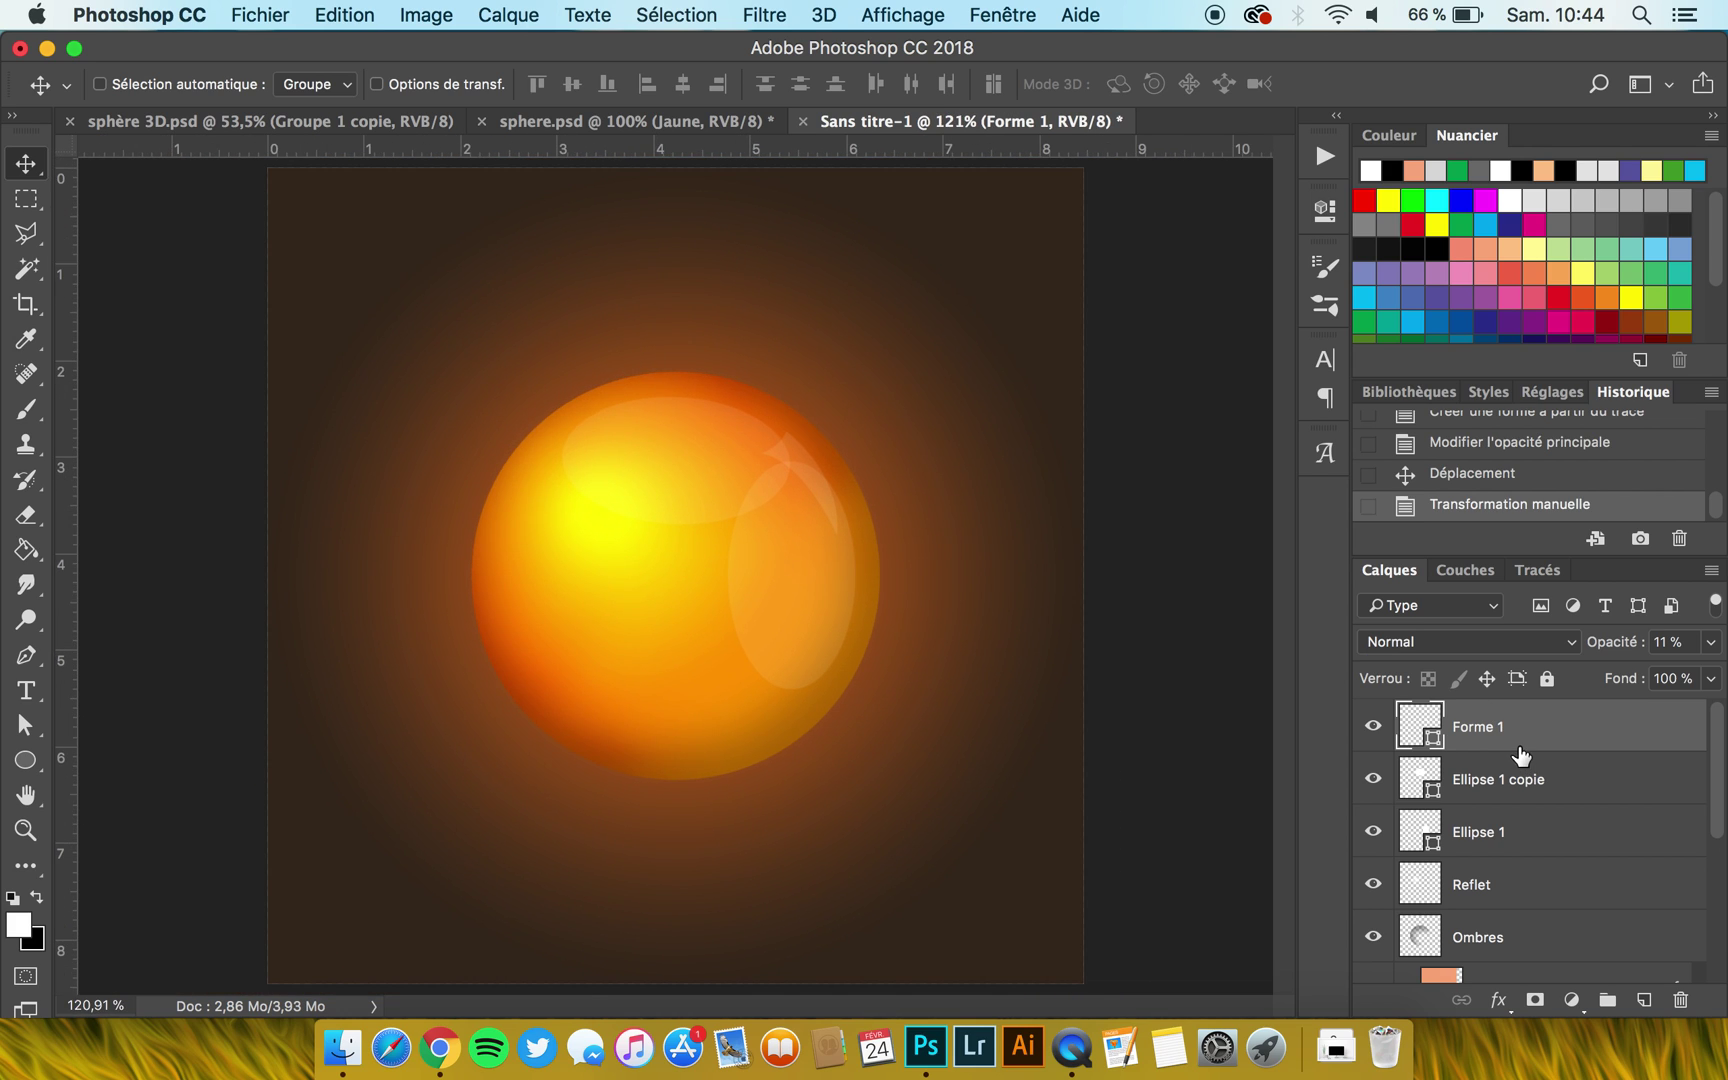
# On a new layer, fill a rectangular selection of about 6.5 x 6.7 cm around the sphere with black, and deselect it.
pyautogui.click(1644, 1000)
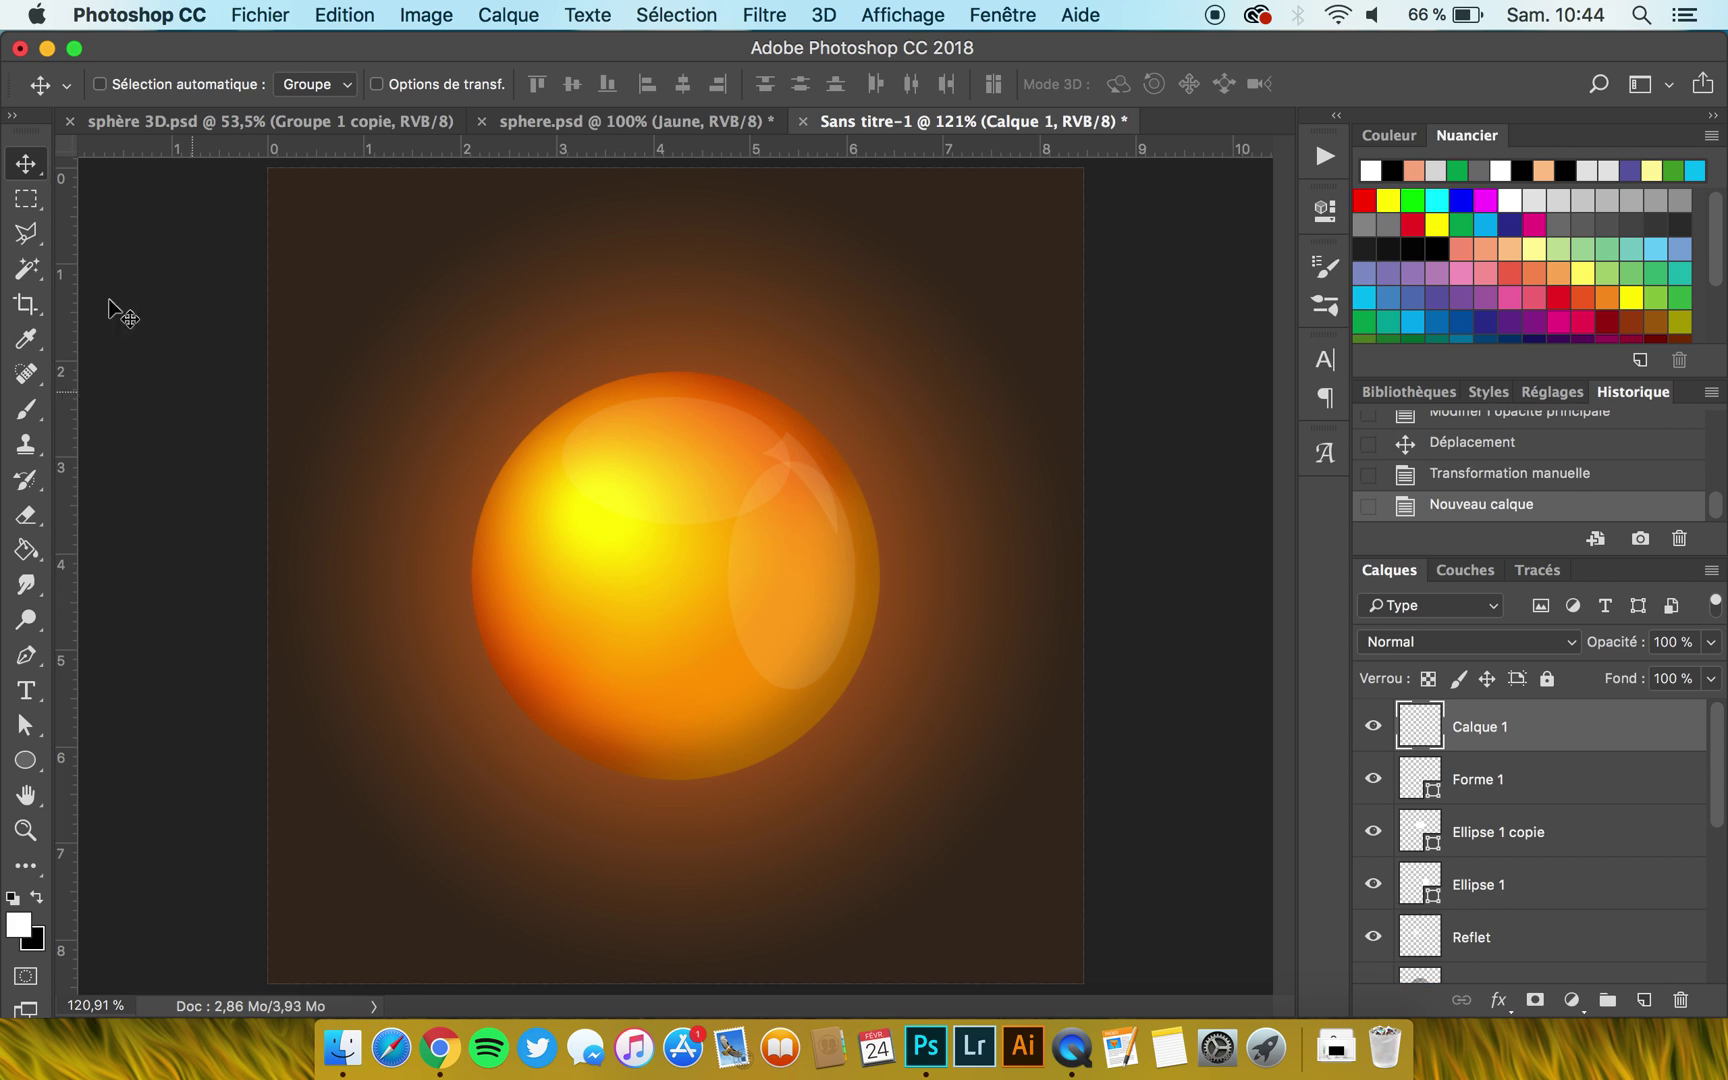
pyautogui.click(24, 194)
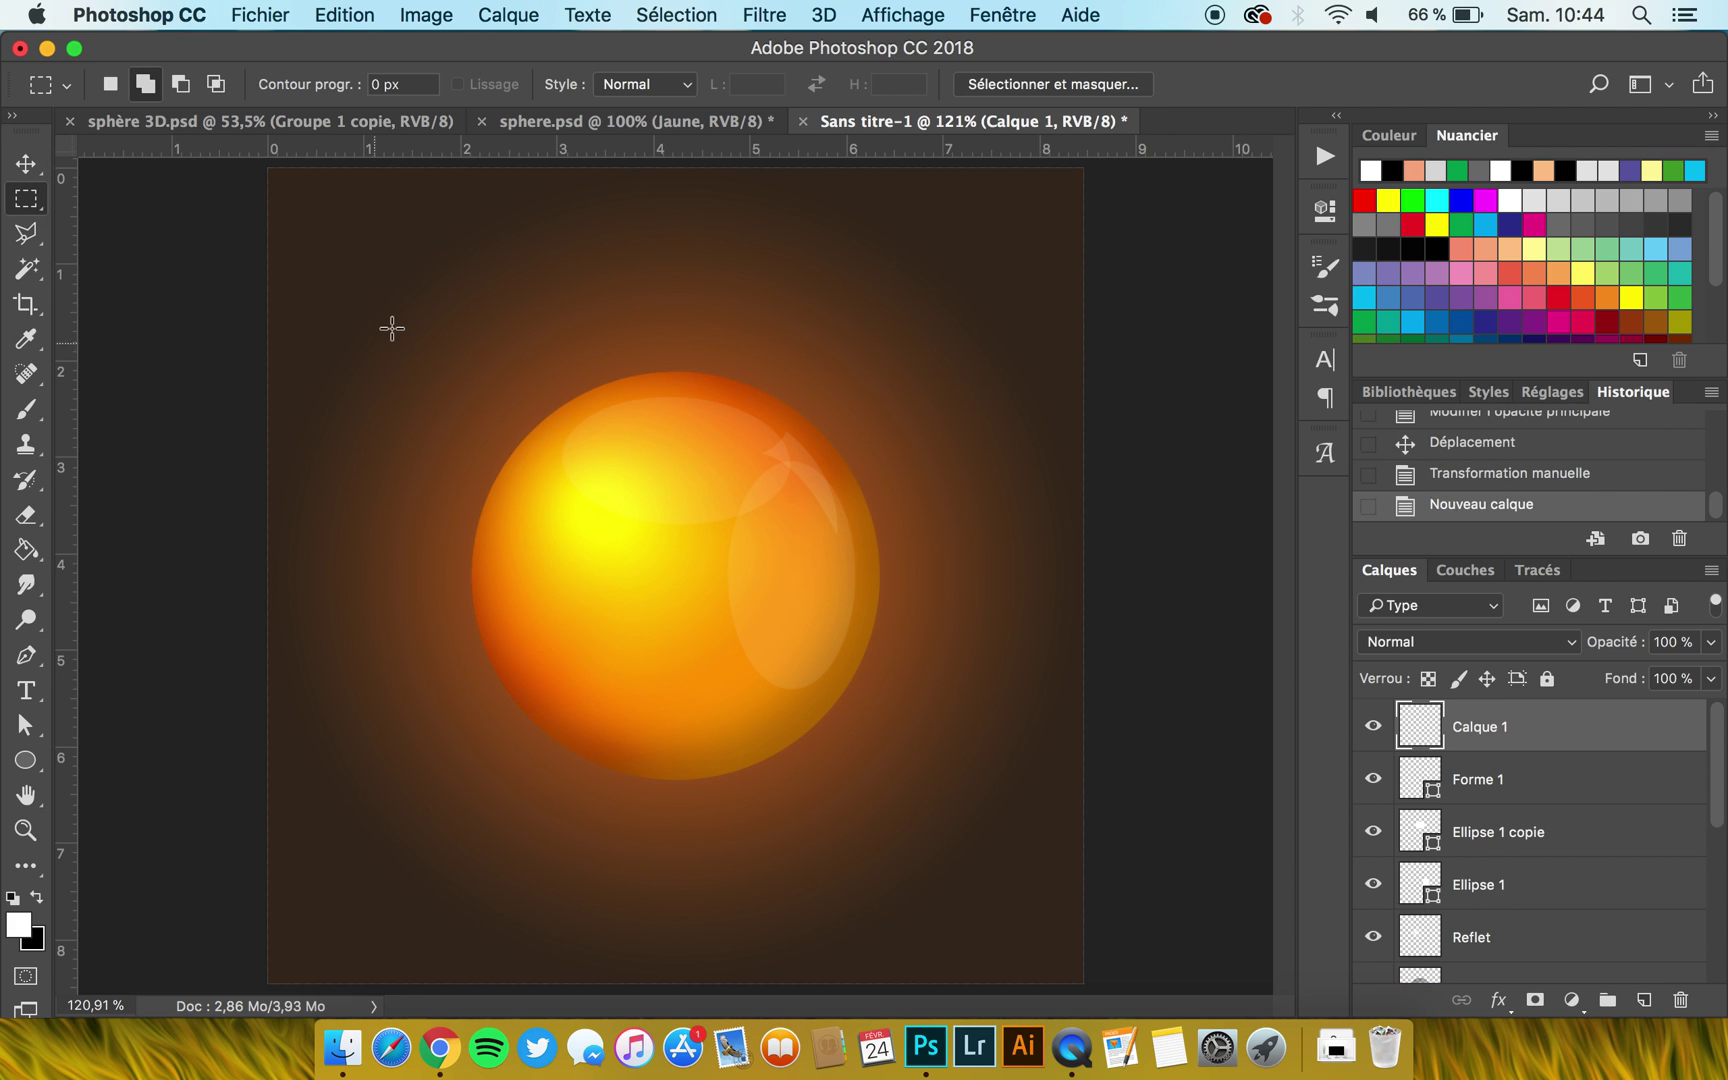
pyautogui.moveTo(368, 248); pyautogui.dragTo(996, 890)
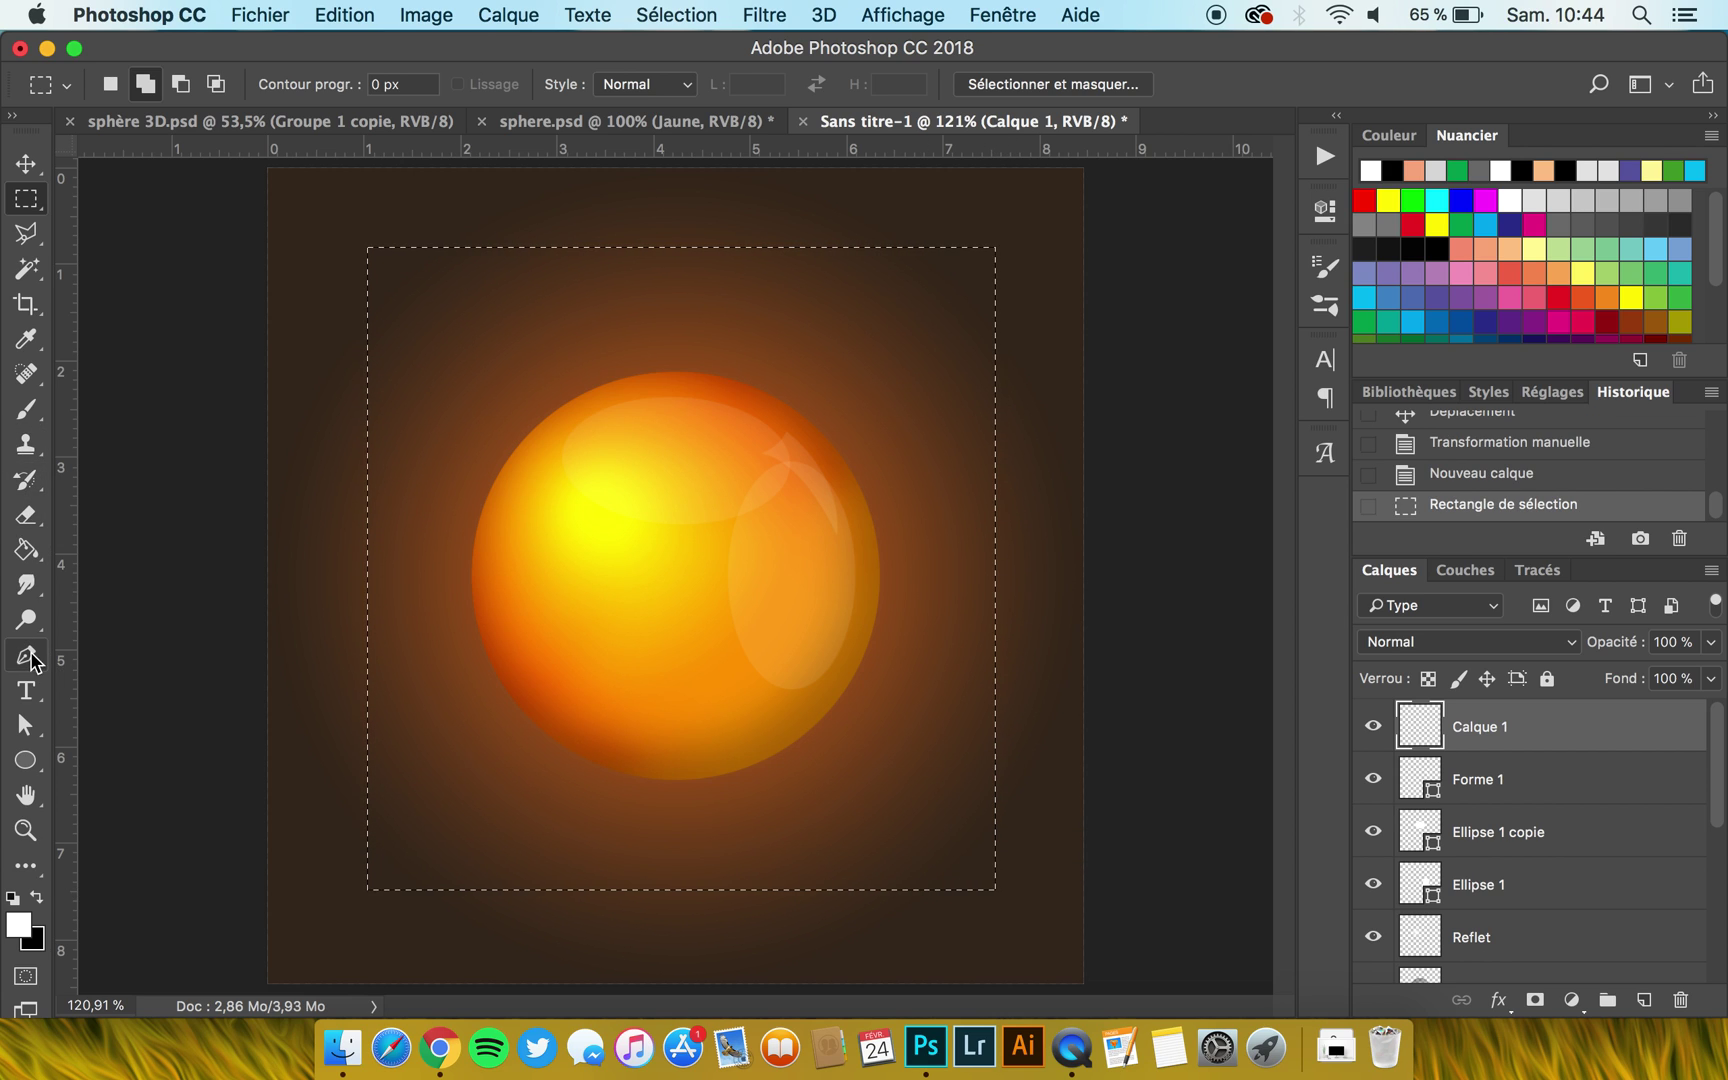
pyautogui.click(25, 552)
pyautogui.click(36, 897)
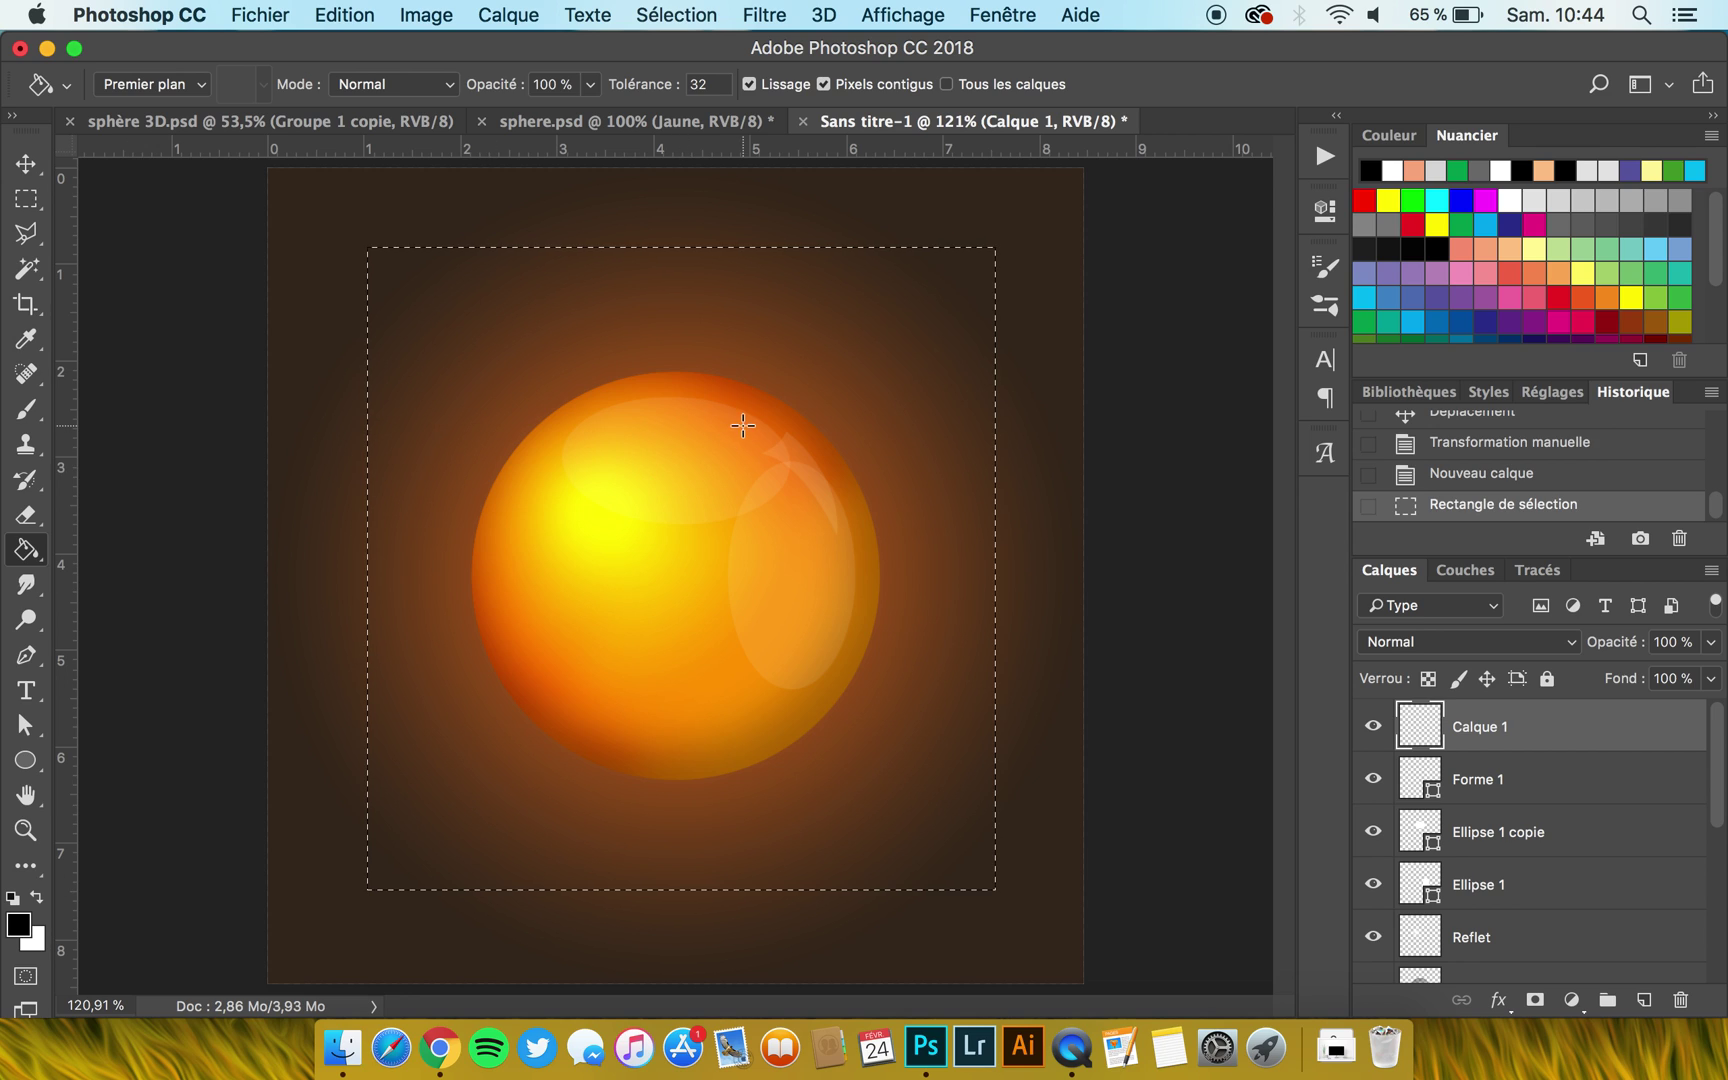
pyautogui.click(710, 430)
pyautogui.press('super+d')
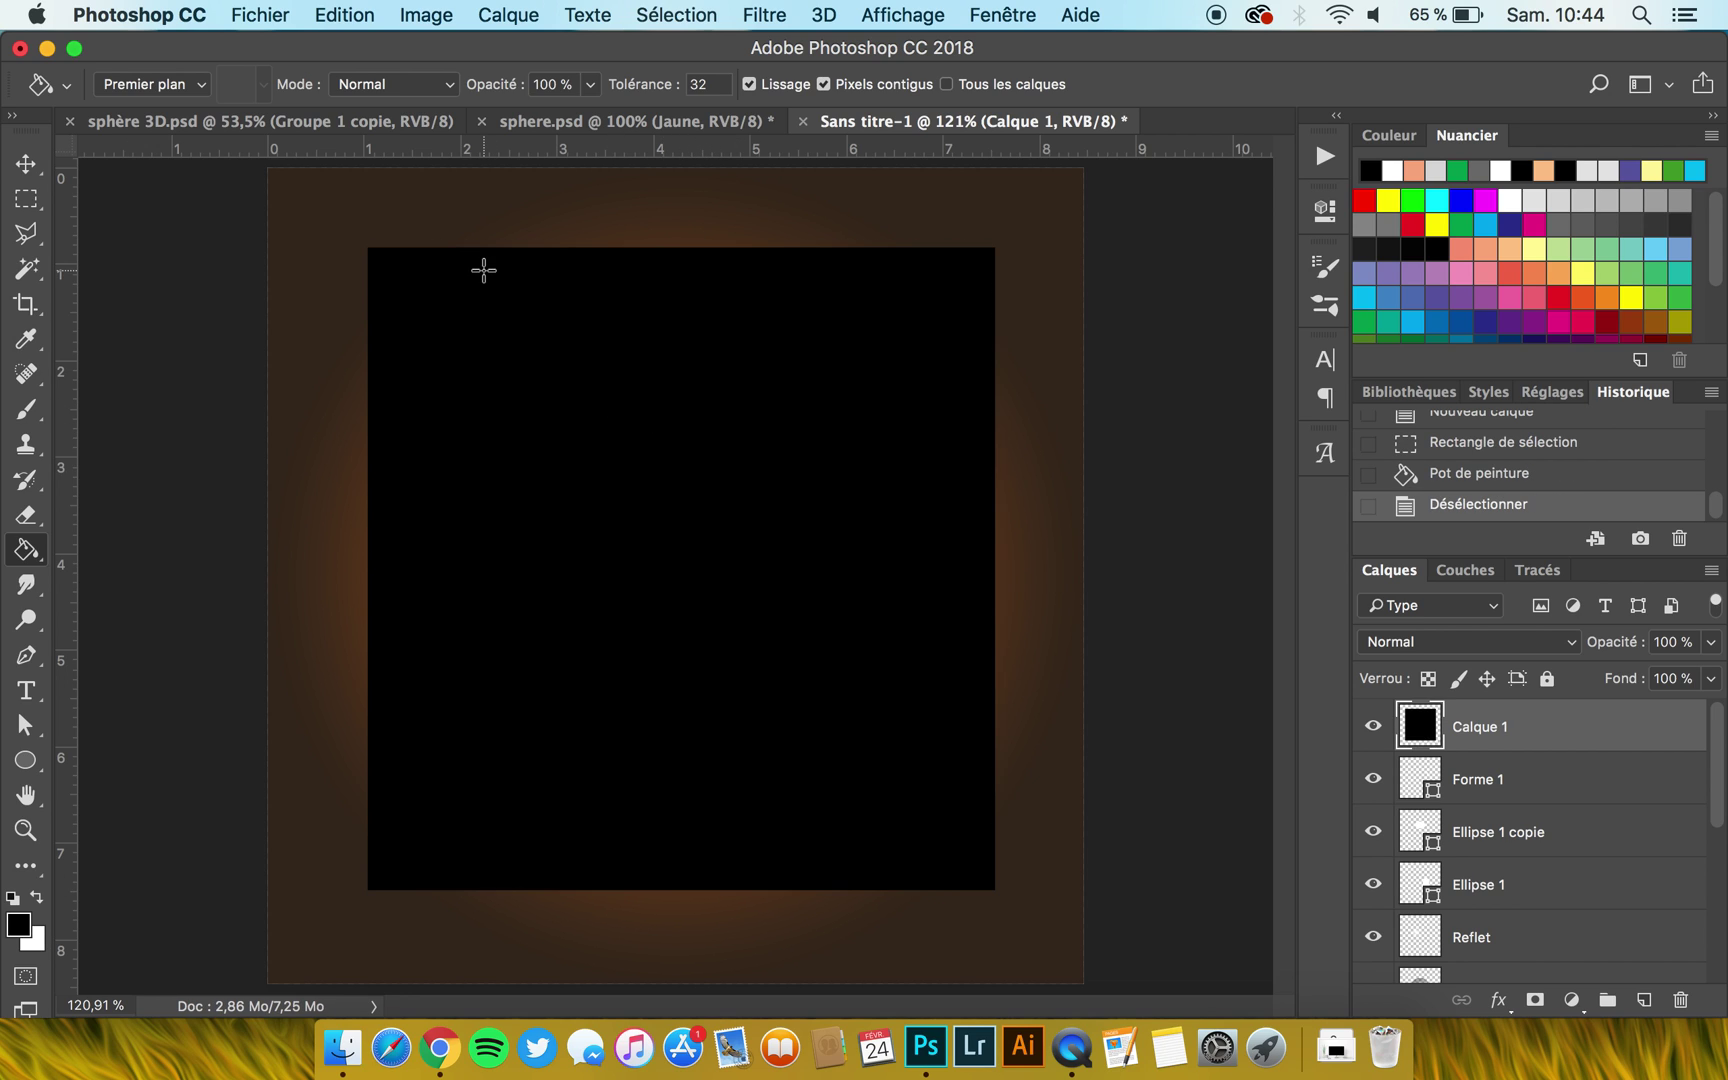
# Apply a Lens Flare (Halo) at 100% brightness with the 50-300 mm zoom lens, centred in the black rectangle's upper-left area.
pyautogui.click(14, 163)
pyautogui.click(764, 14)
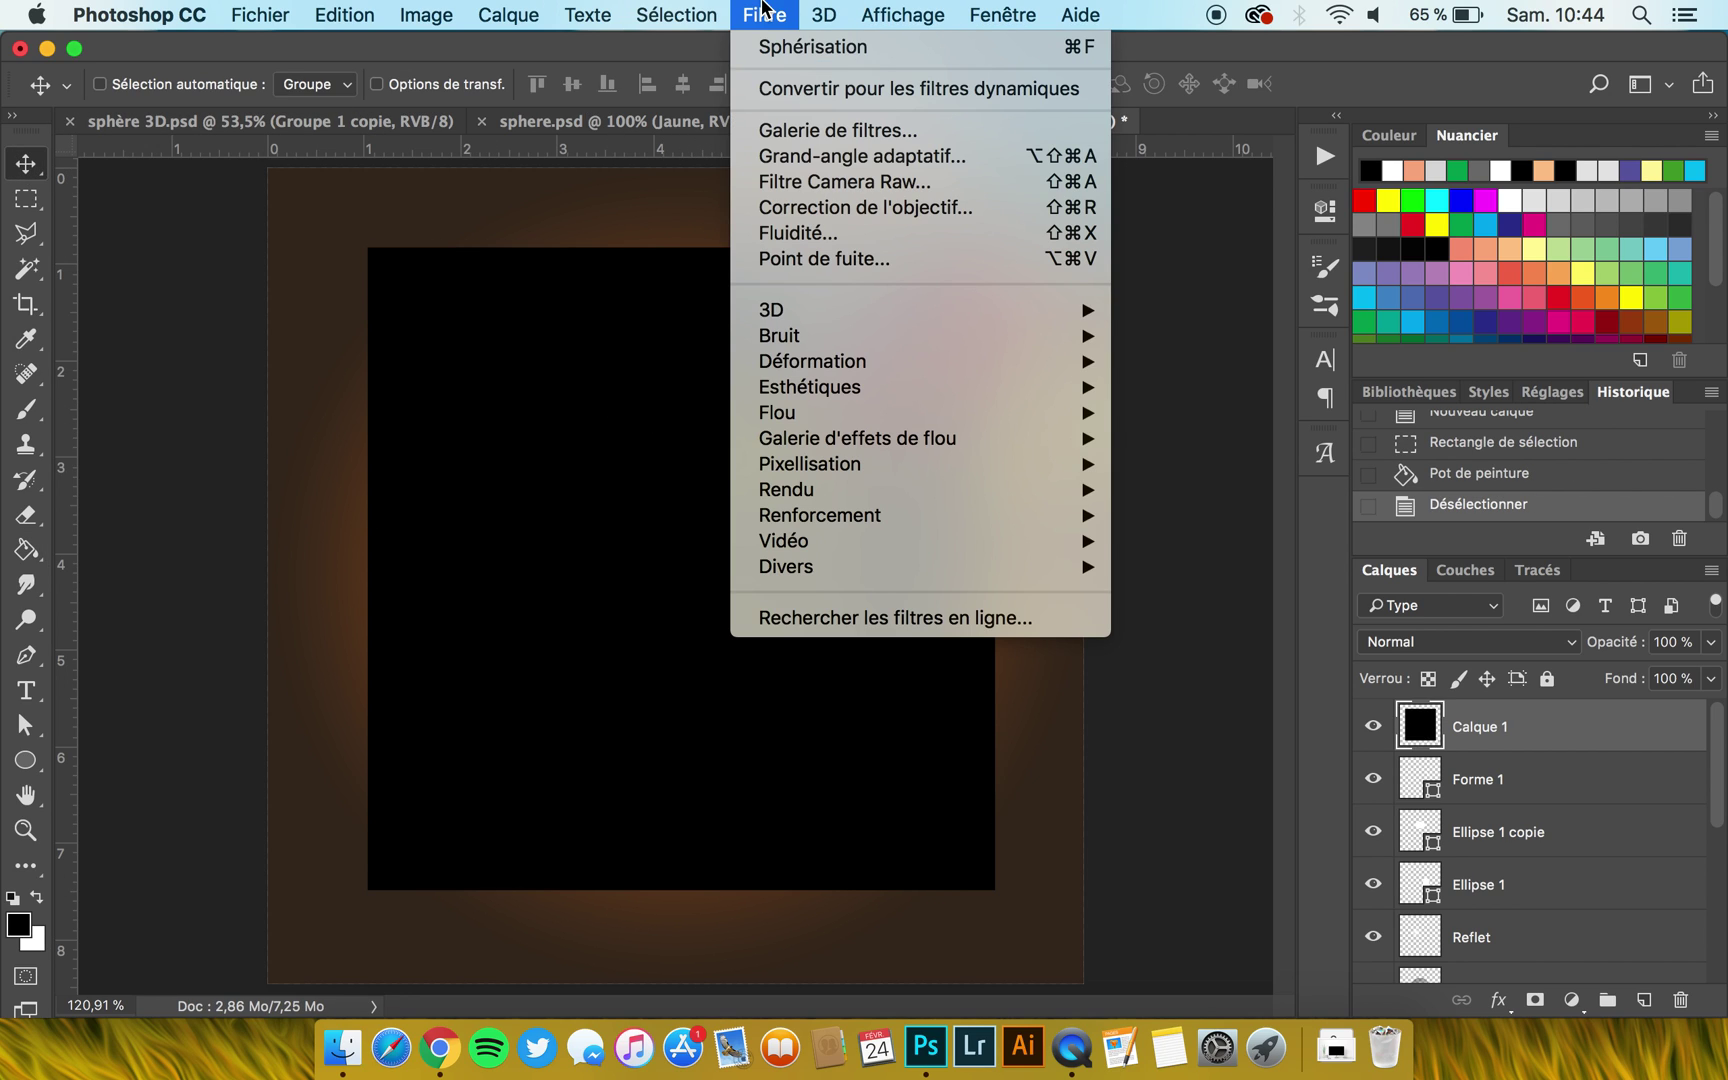
pyautogui.moveTo(825, 336)
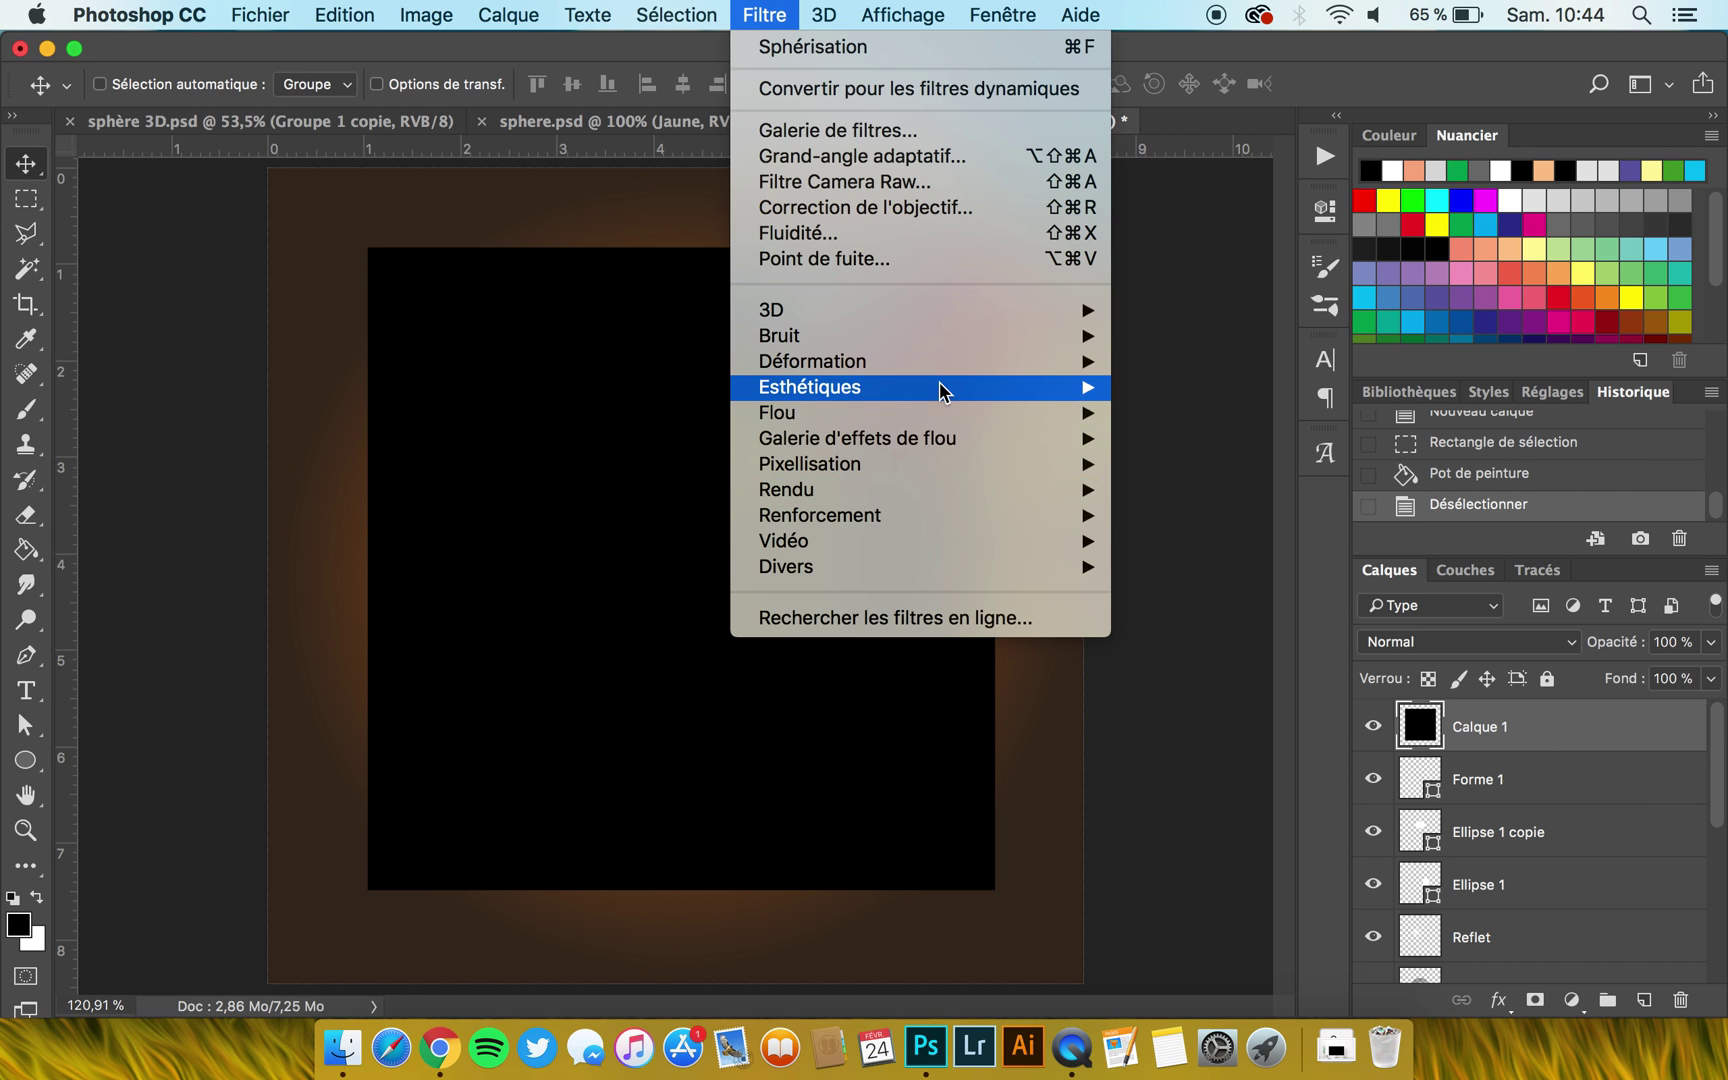
pyautogui.moveTo(873, 477)
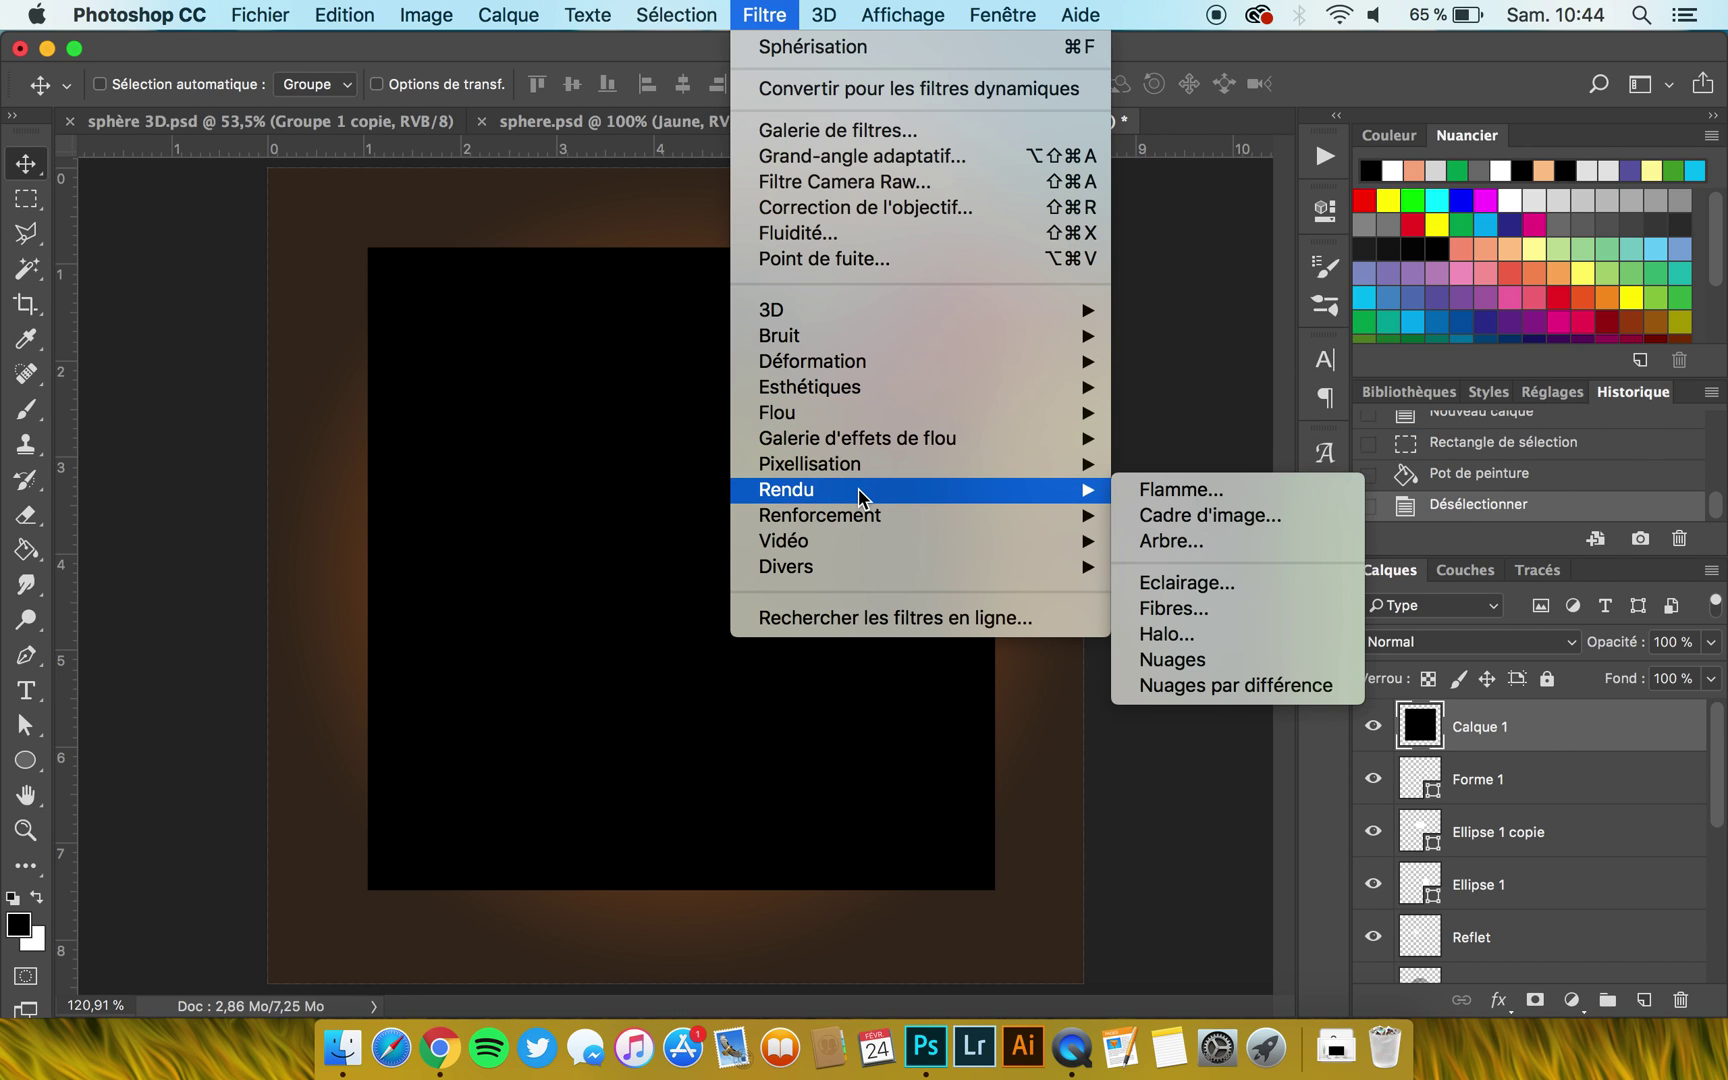
pyautogui.click(1227, 633)
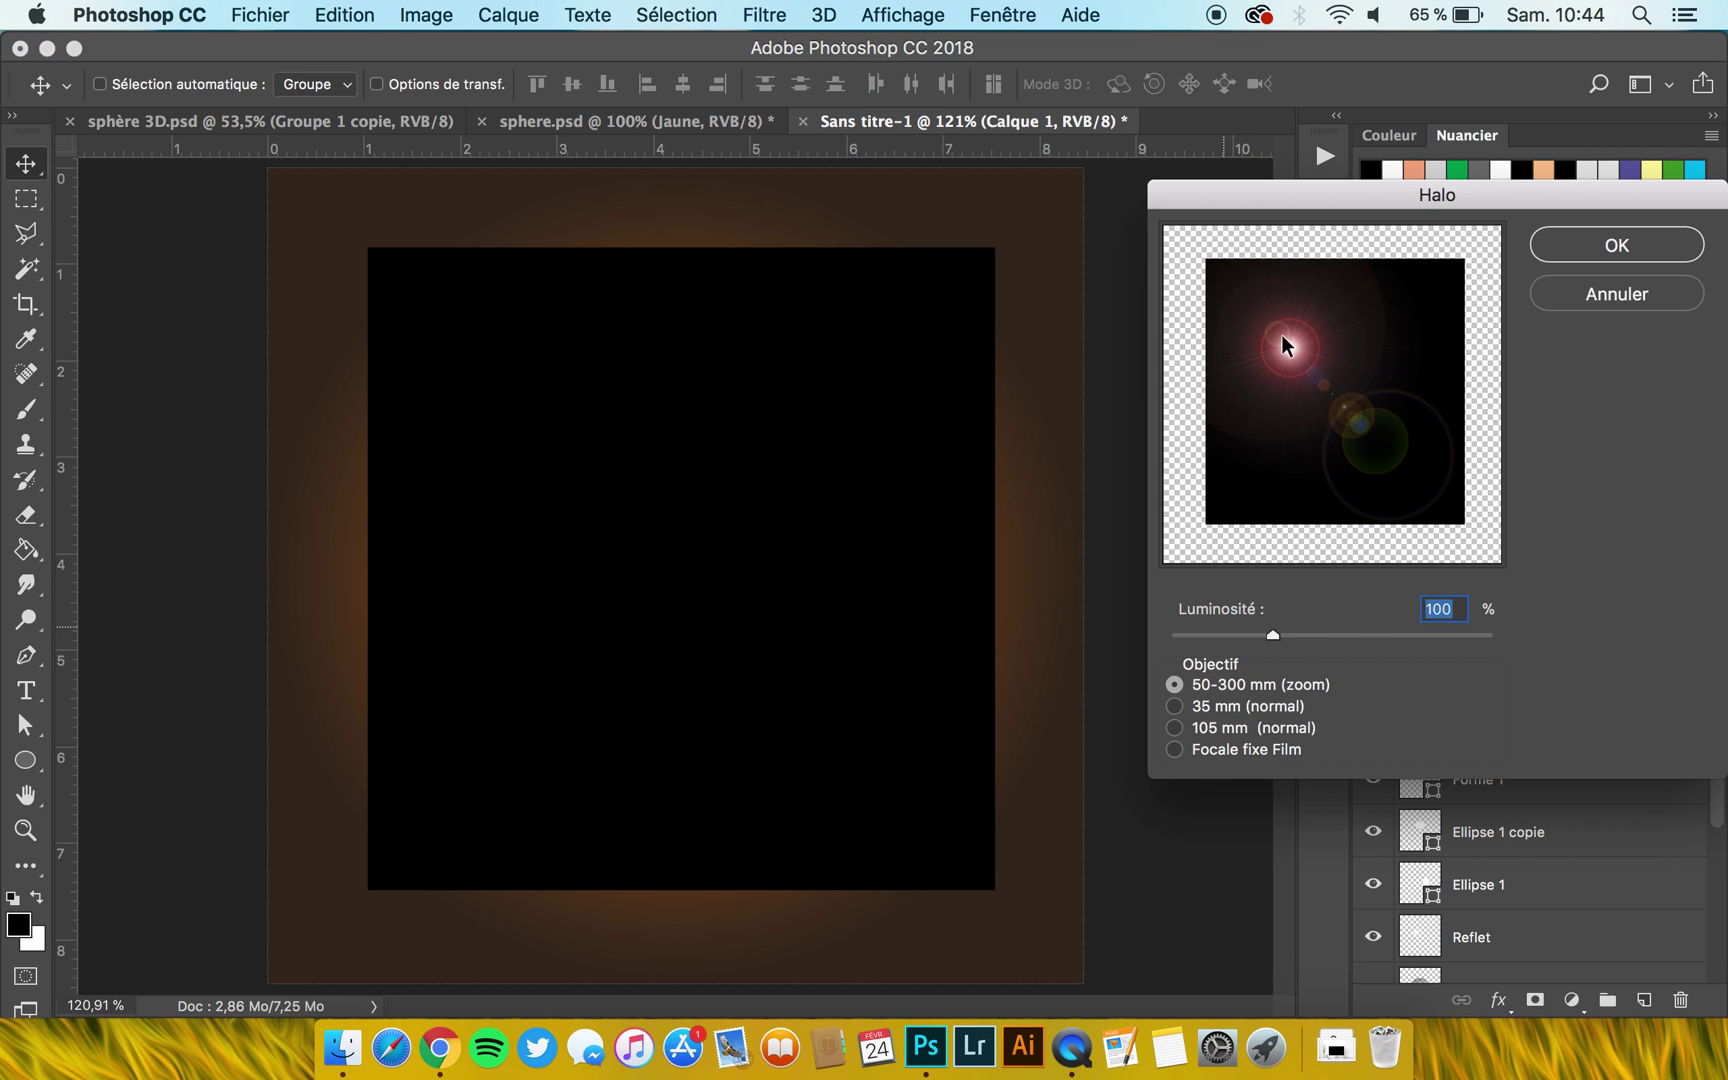
pyautogui.moveTo(1290, 342)
pyautogui.mouseDown()
pyautogui.moveTo(1275, 320)
pyautogui.moveTo(1419, 374)
pyautogui.moveTo(1273, 436)
pyautogui.moveTo(1334, 339)
pyautogui.moveTo(1293, 345)
pyautogui.mouseUp()
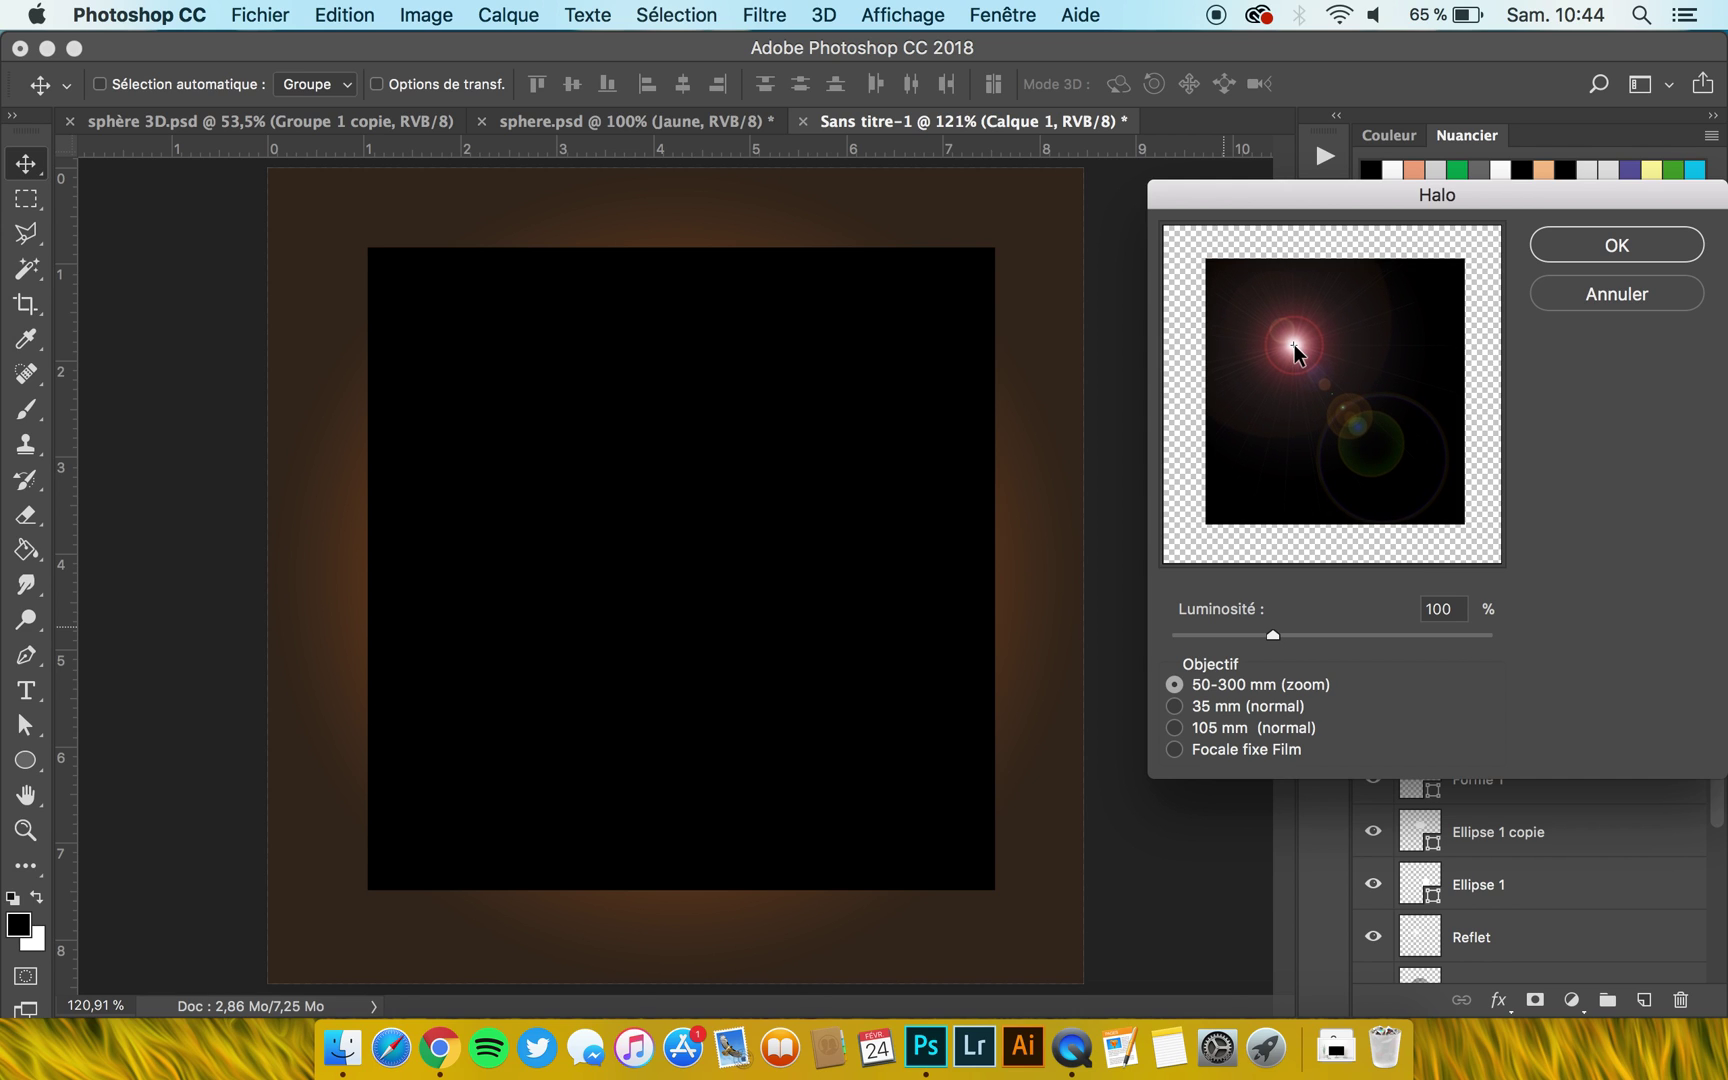
pyautogui.click(1636, 246)
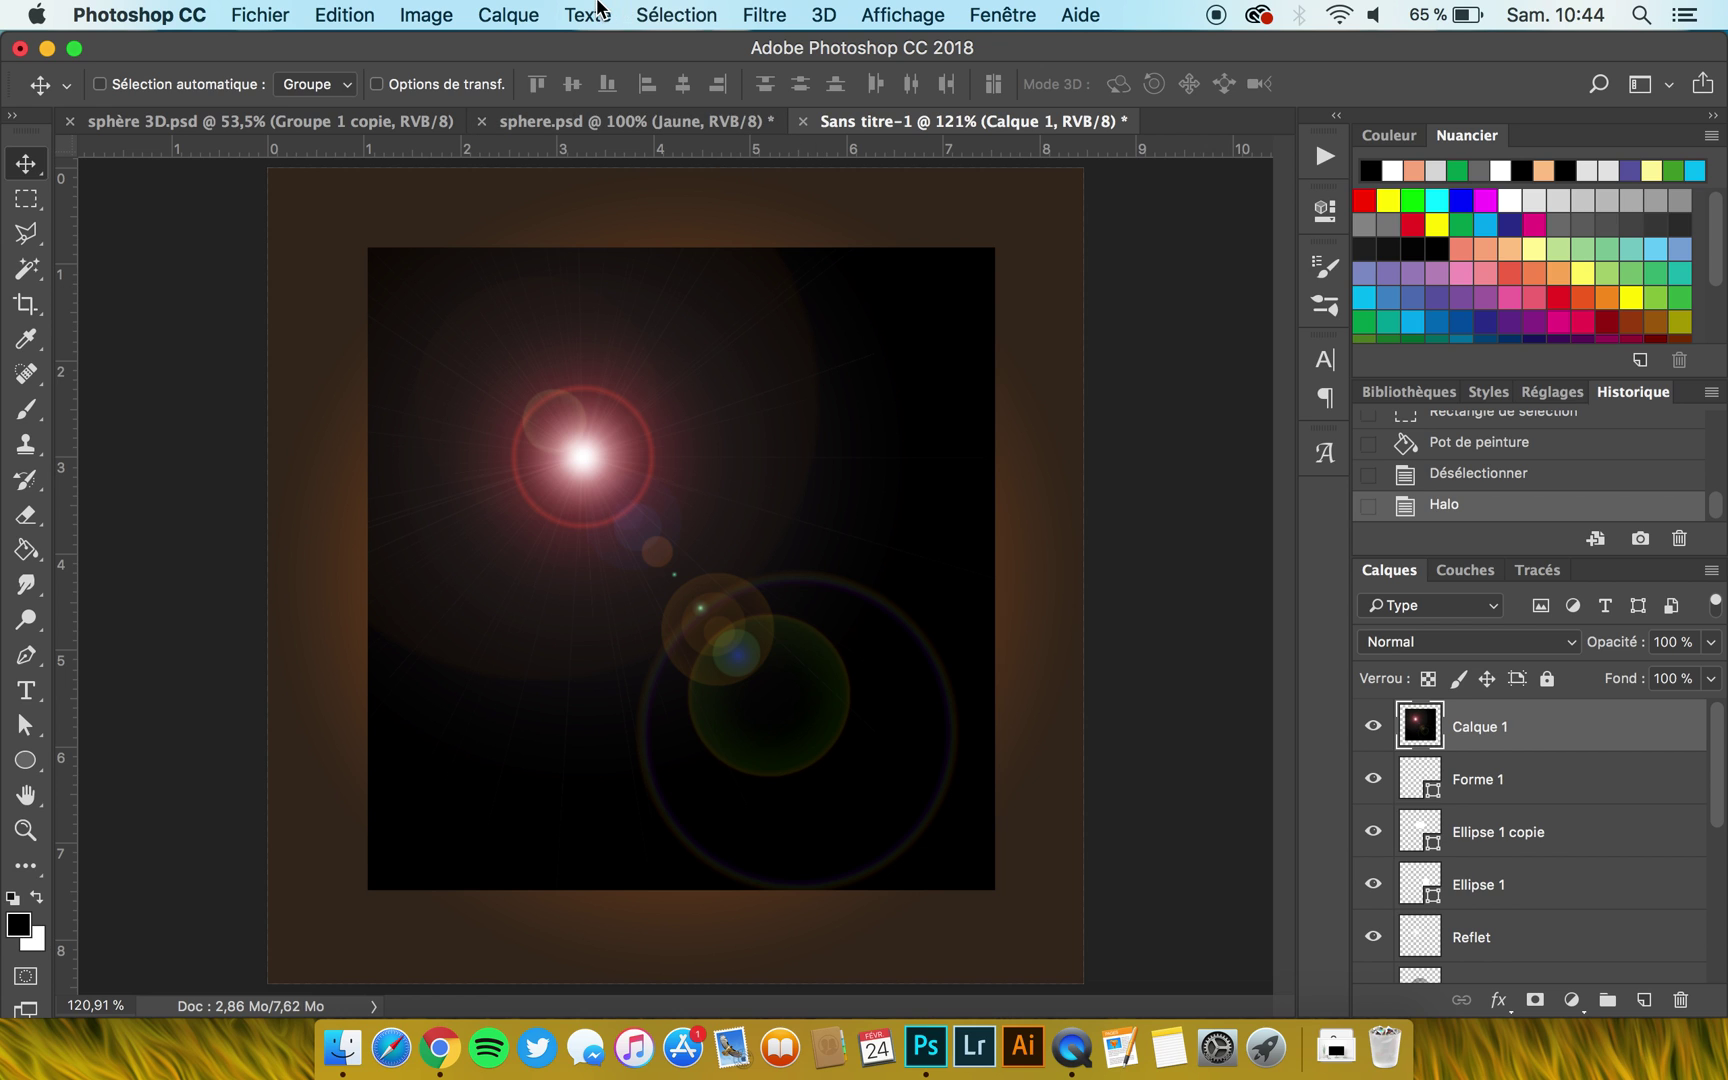
# Desaturate the lens flare layer and compare it with its previous history state.
pyautogui.click(412, 12)
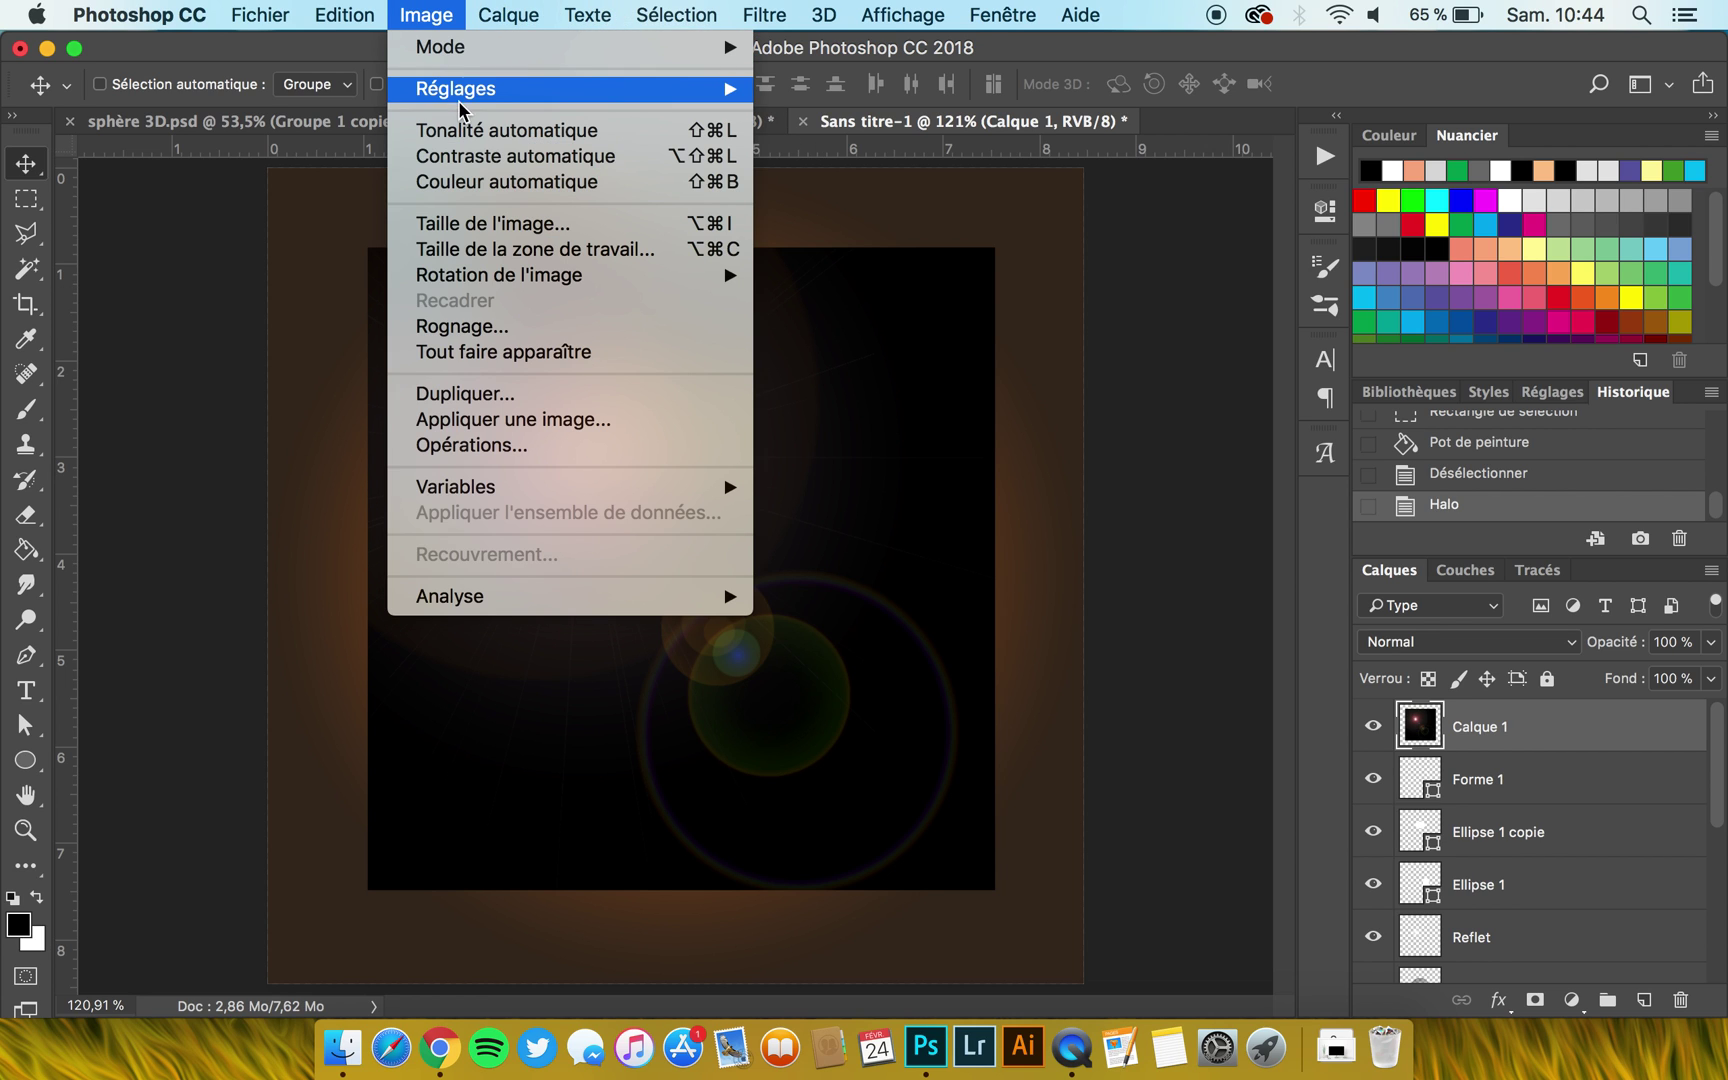
pyautogui.moveTo(513, 89)
pyautogui.click(975, 627)
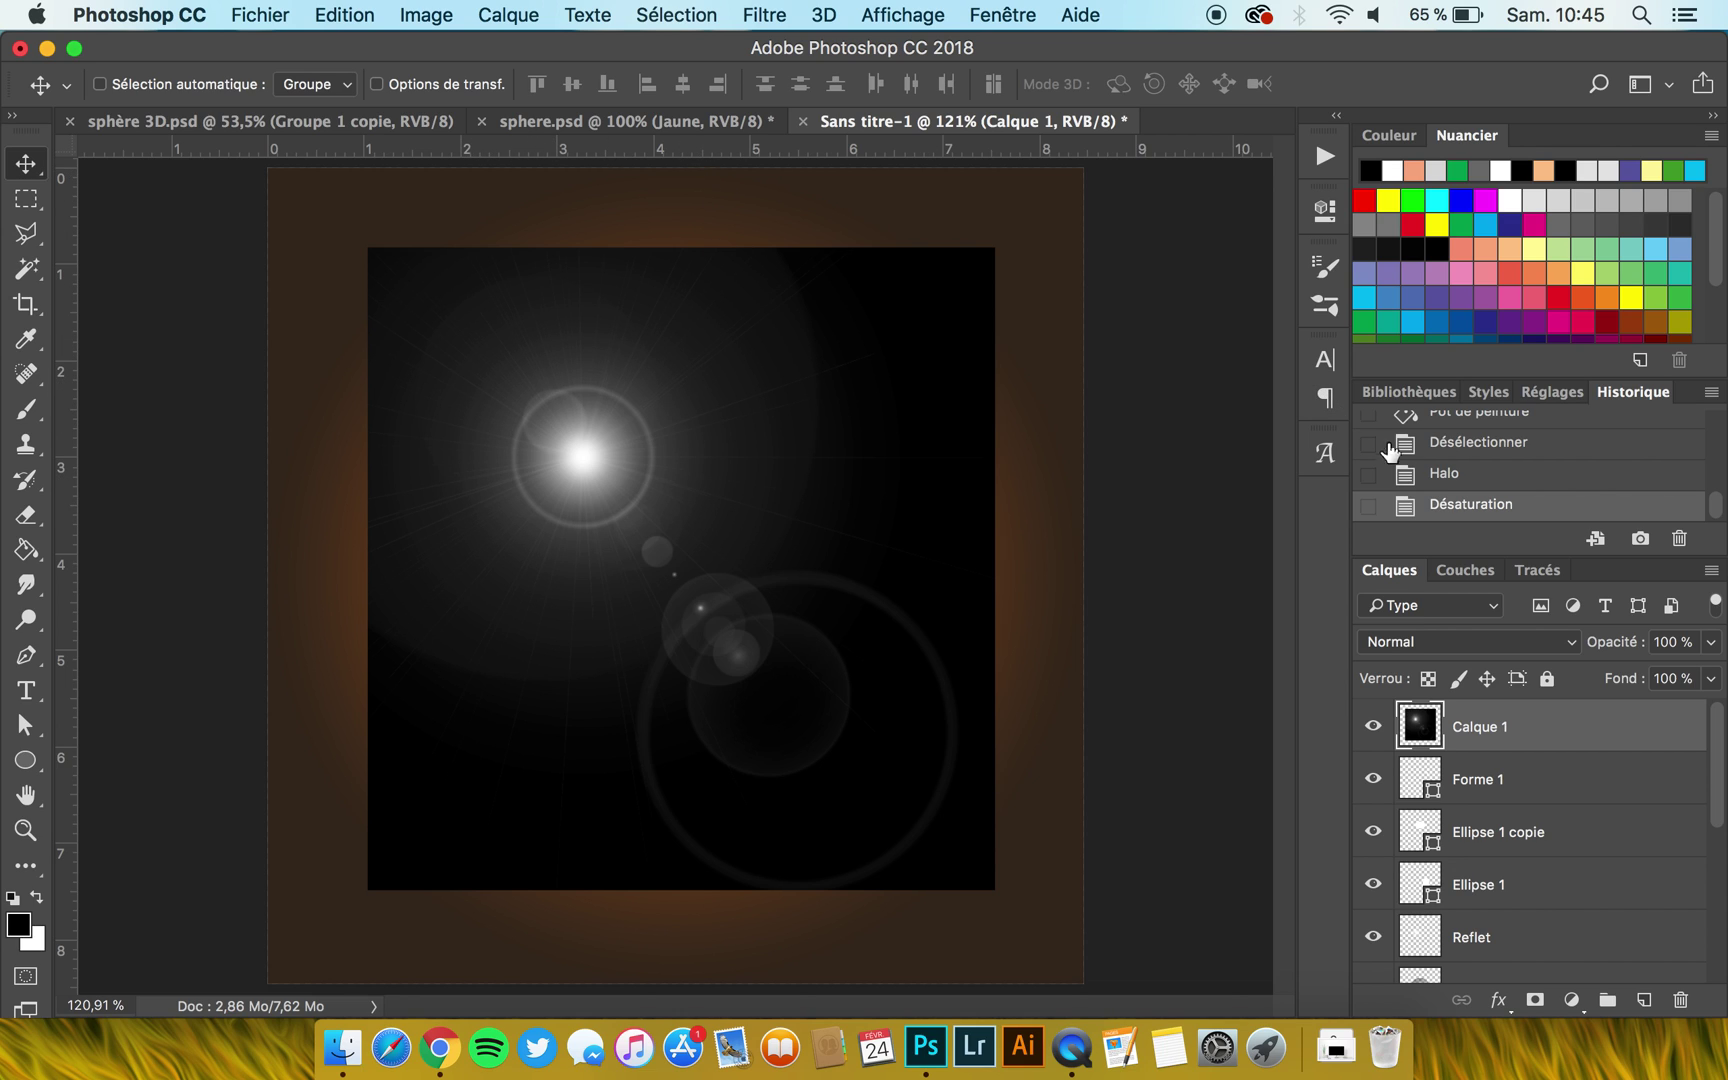
pyautogui.click(1447, 473)
pyautogui.click(1487, 508)
# Try the Spherize filter at 100% in Normal mode on the flare layer, and undo it.
pyautogui.click(780, 12)
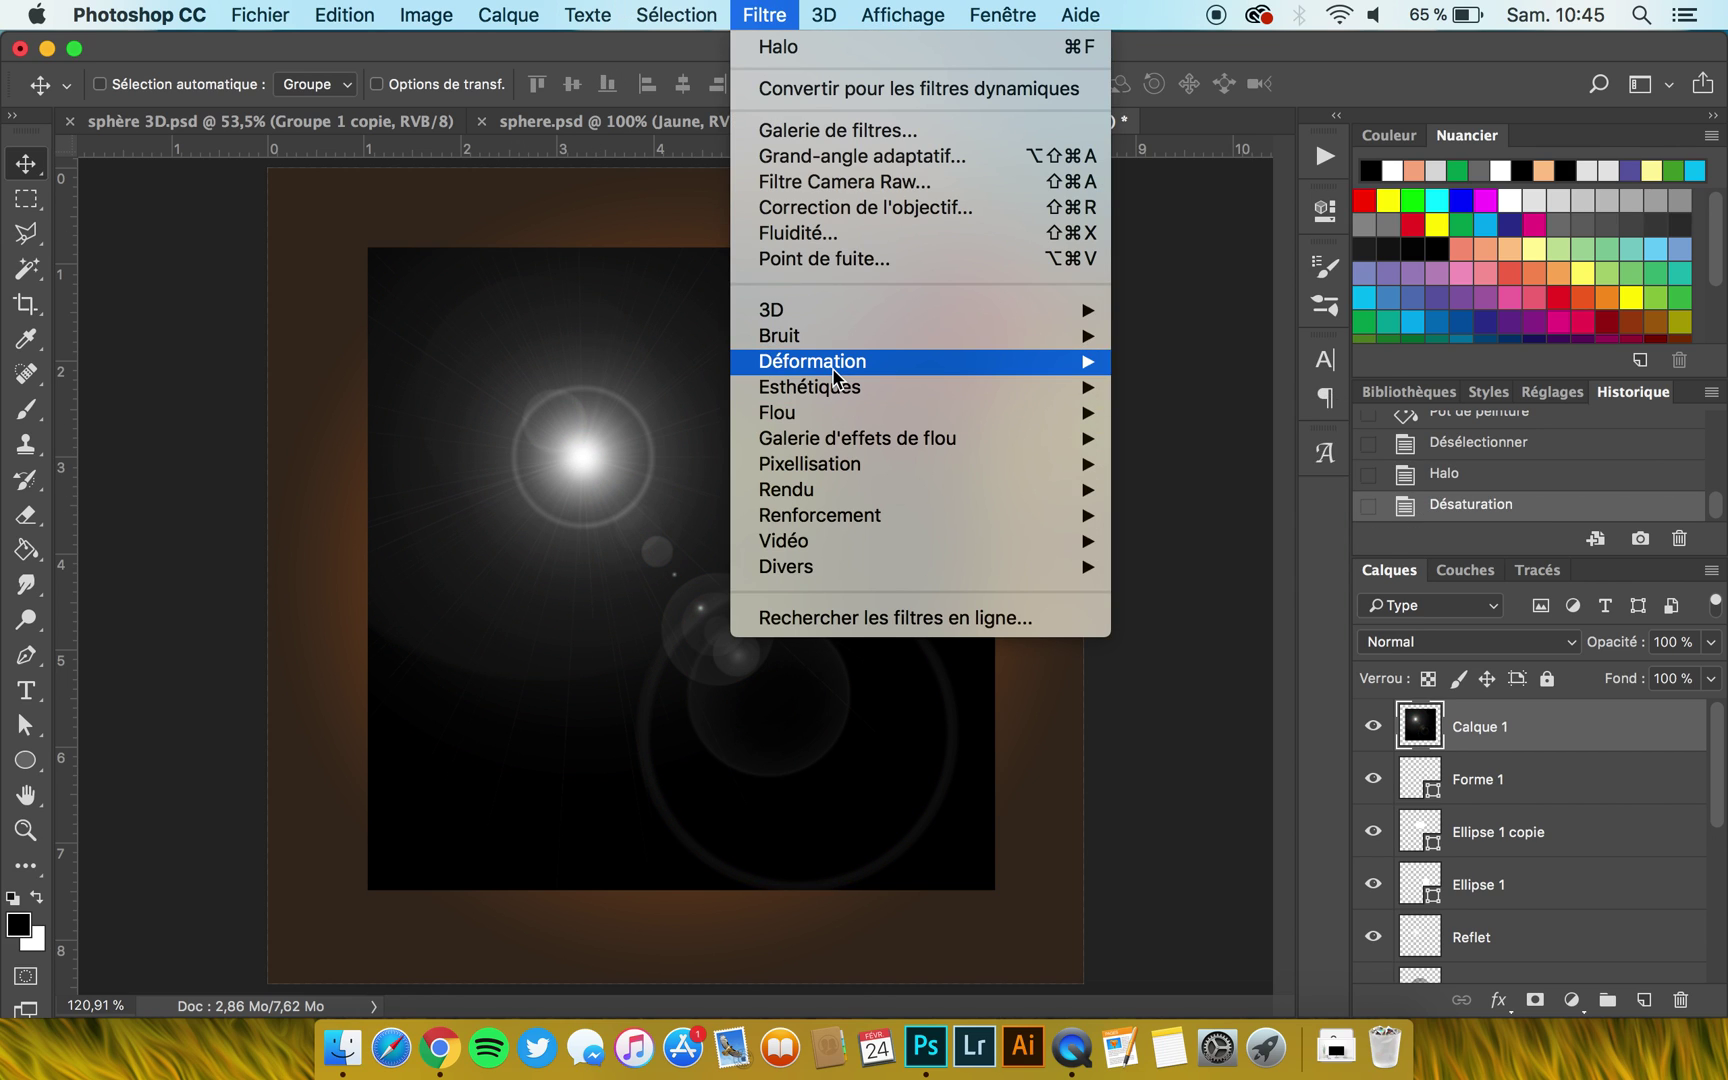
pyautogui.moveTo(836, 368)
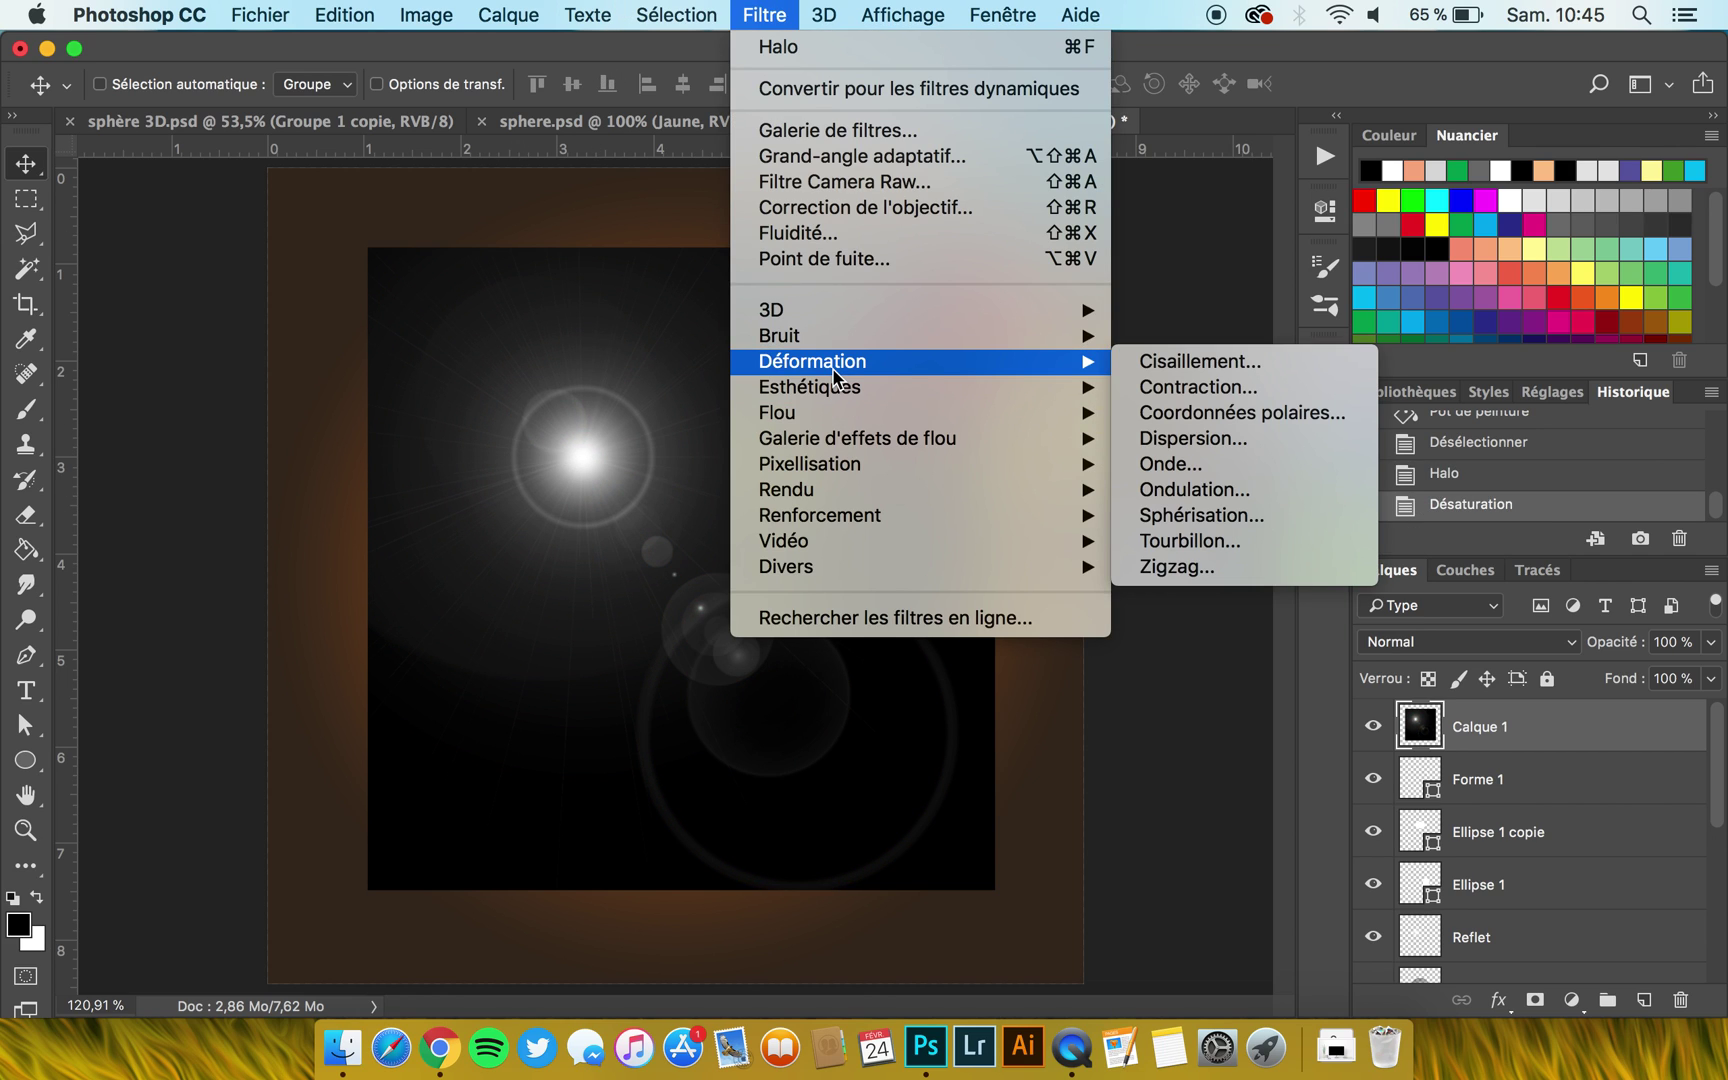
pyautogui.click(1195, 516)
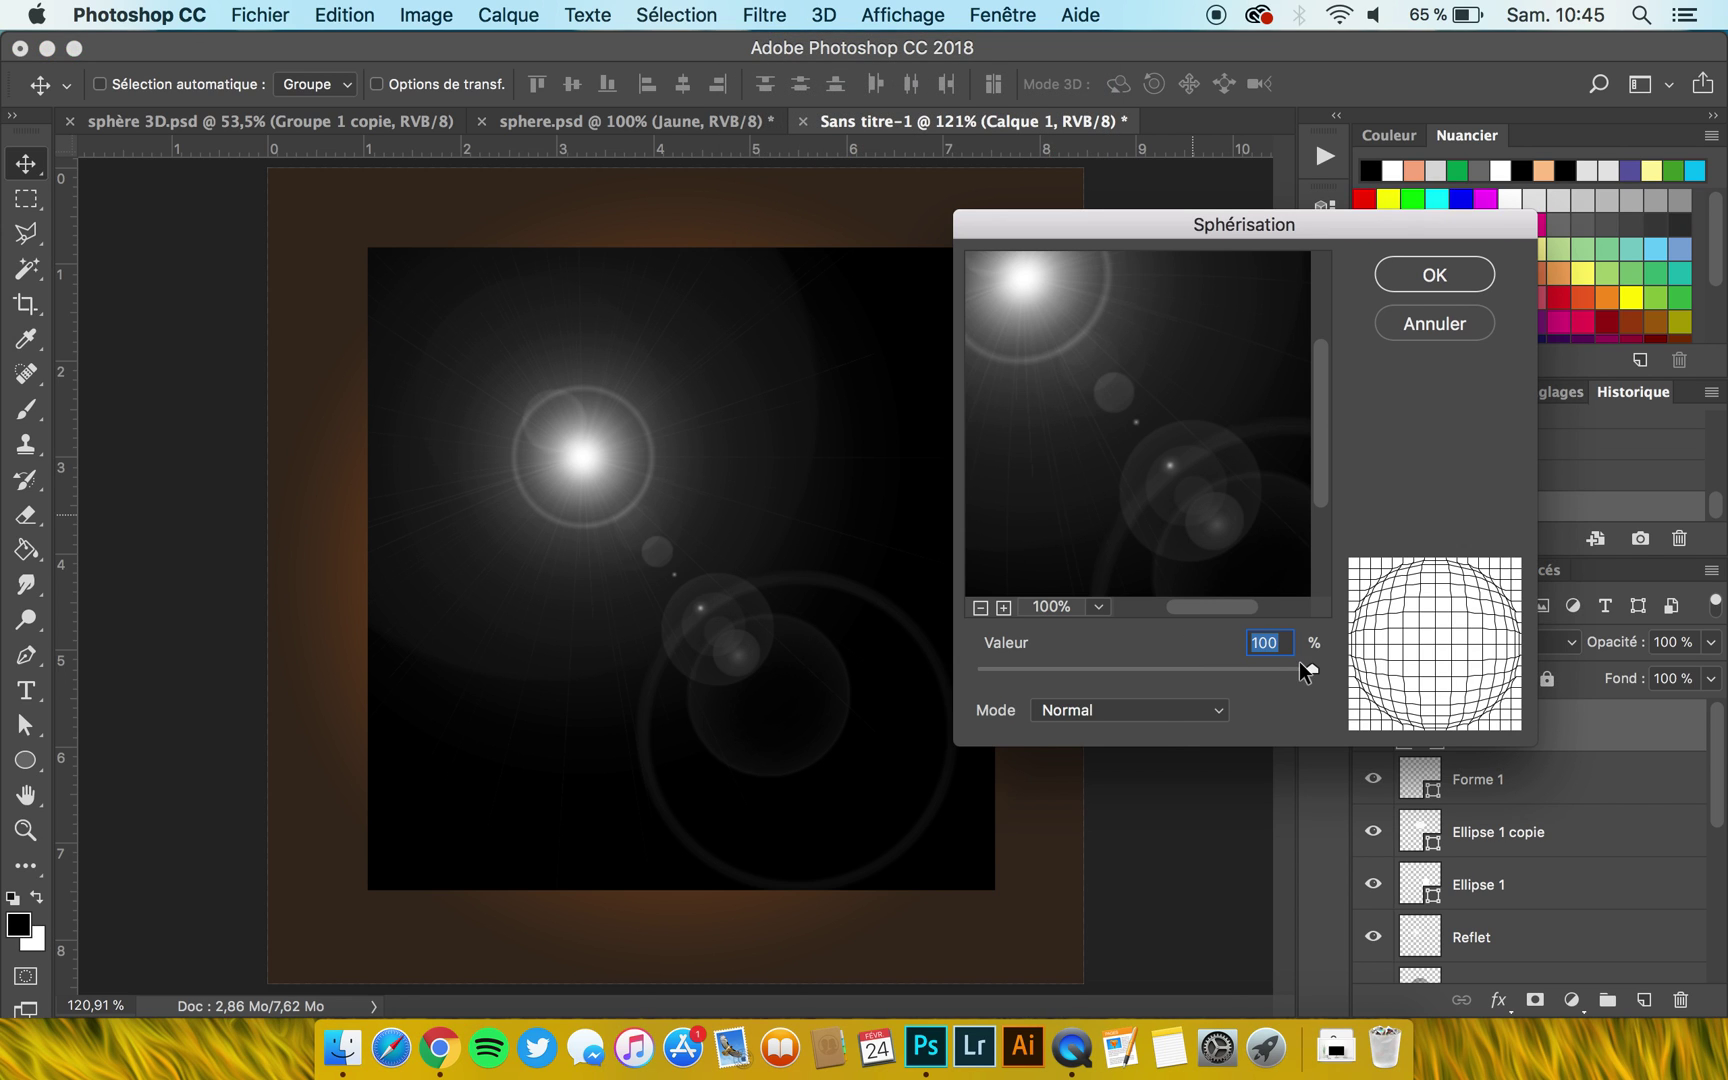
pyautogui.click(1002, 608)
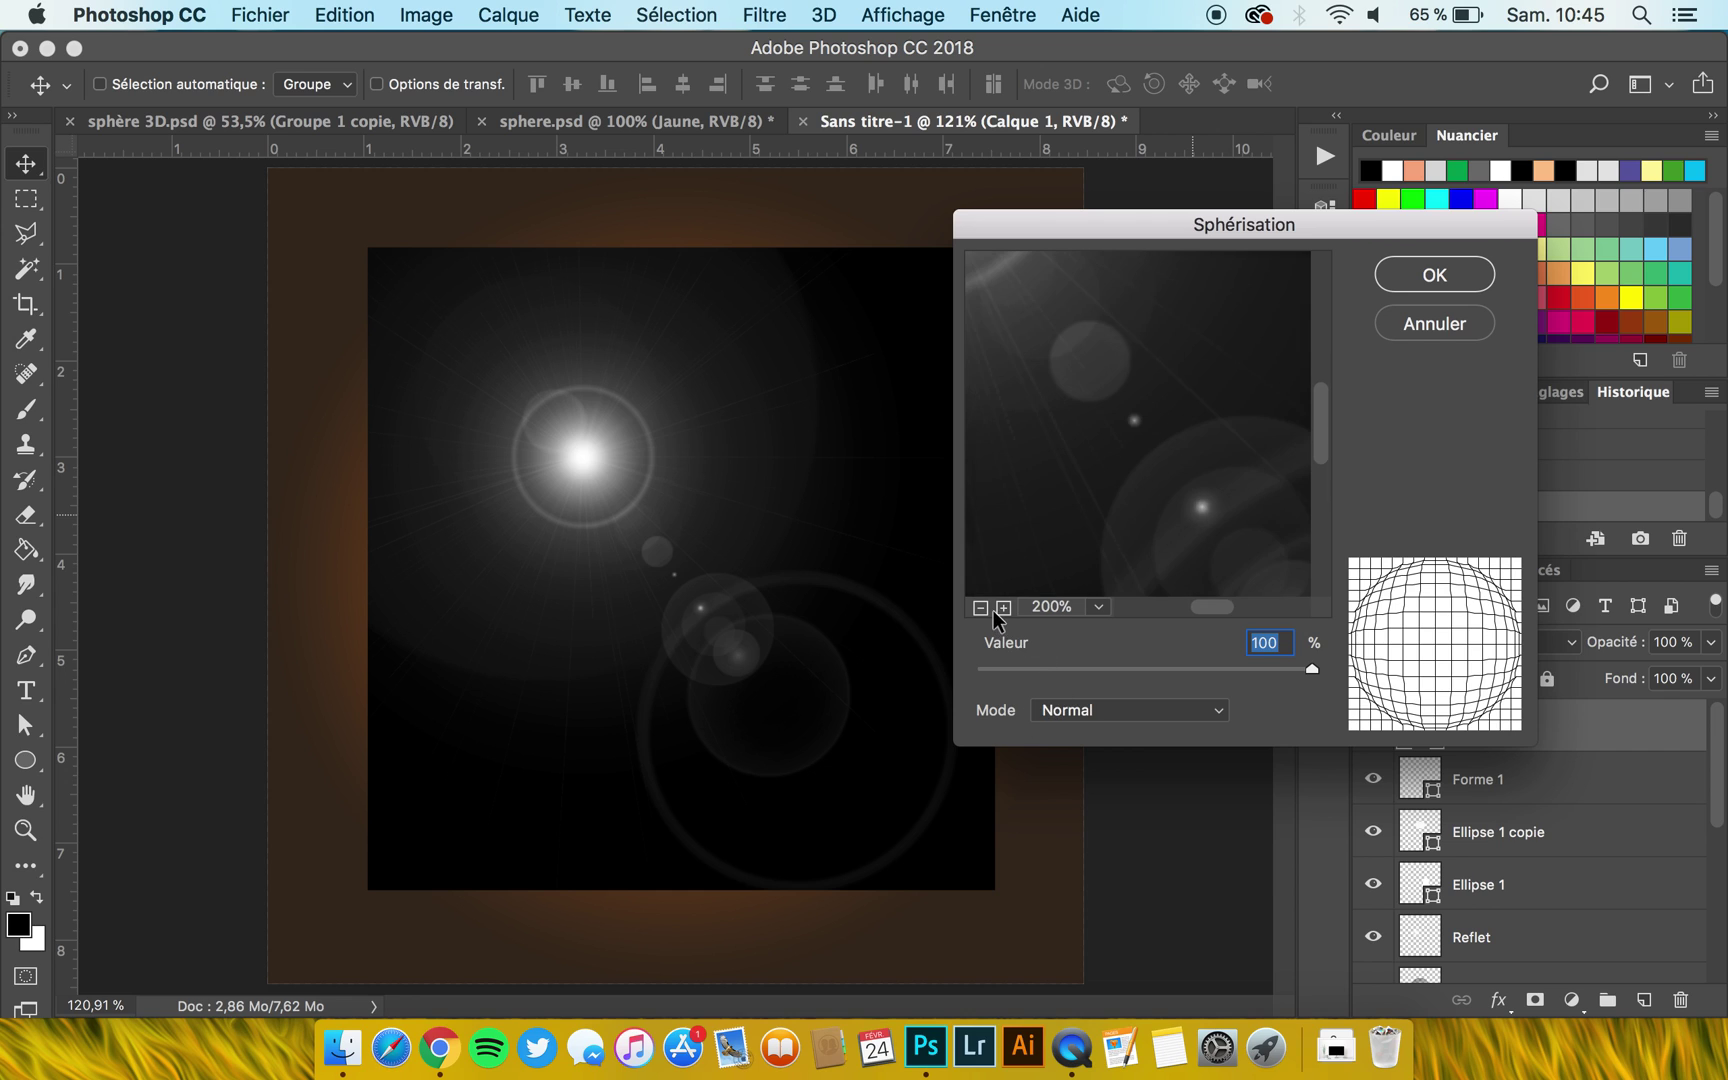
pyautogui.click(981, 607)
pyautogui.click(981, 607)
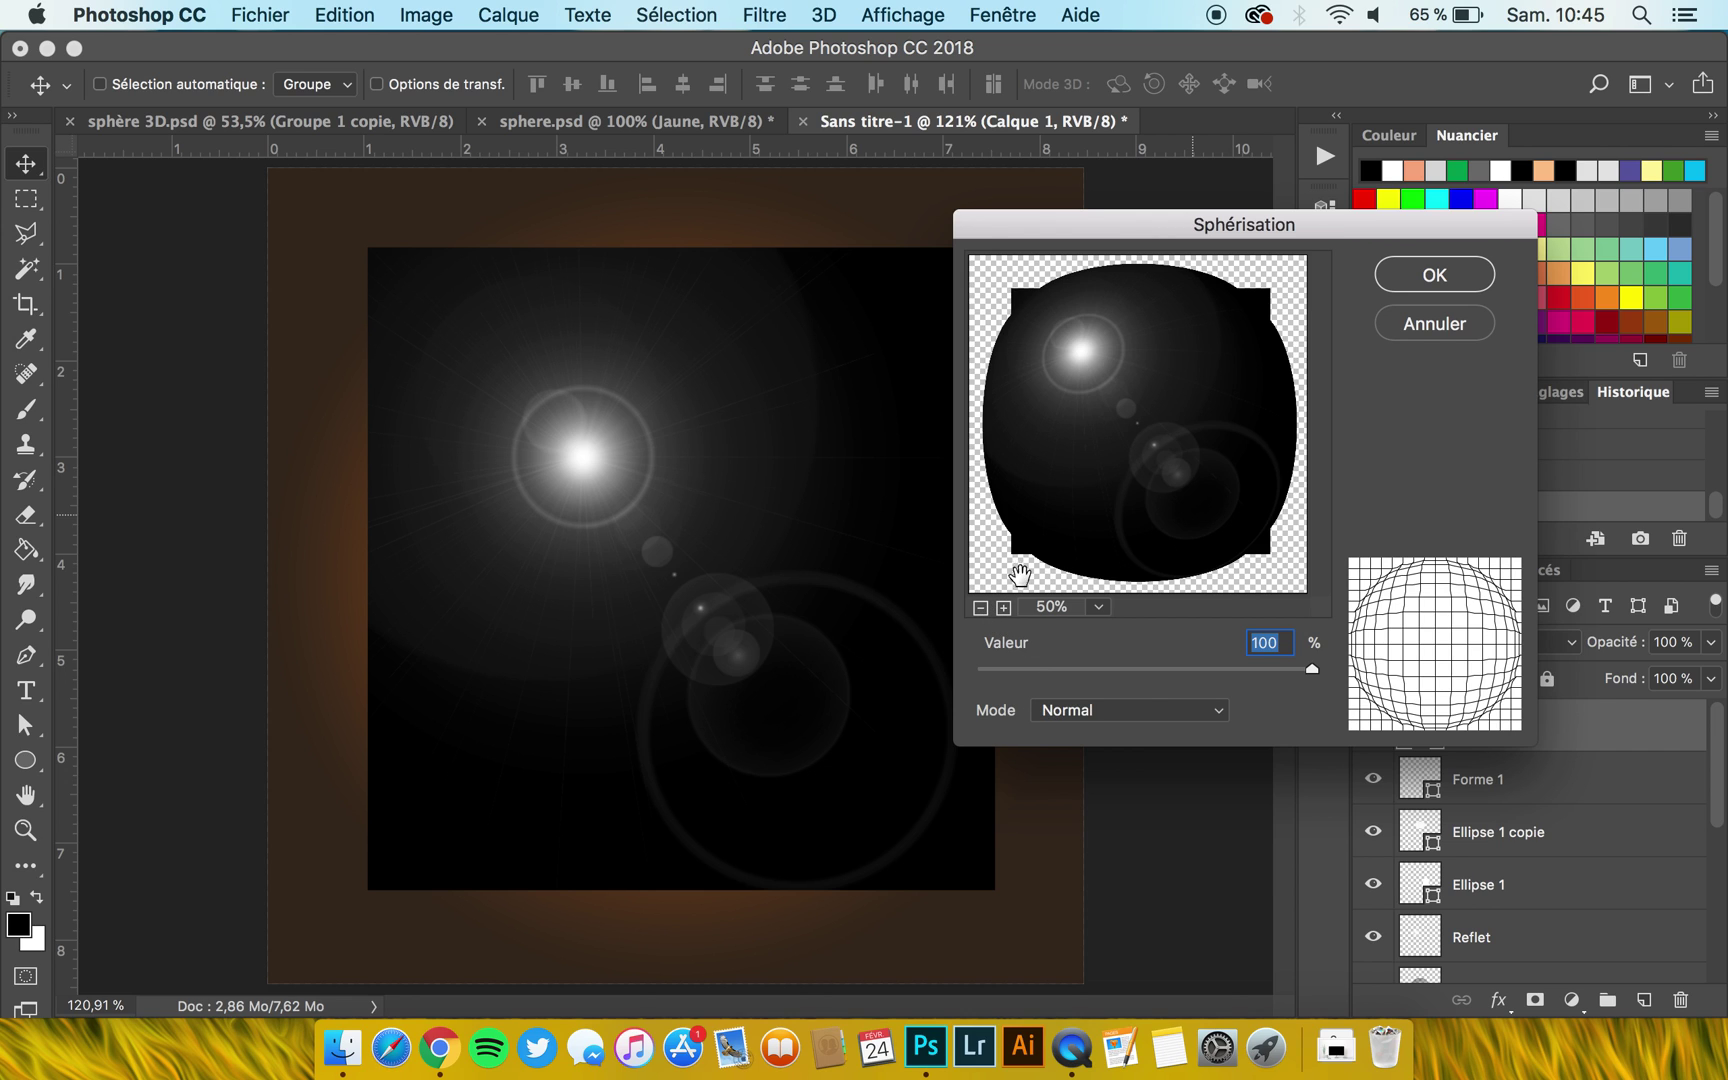
pyautogui.click(1436, 275)
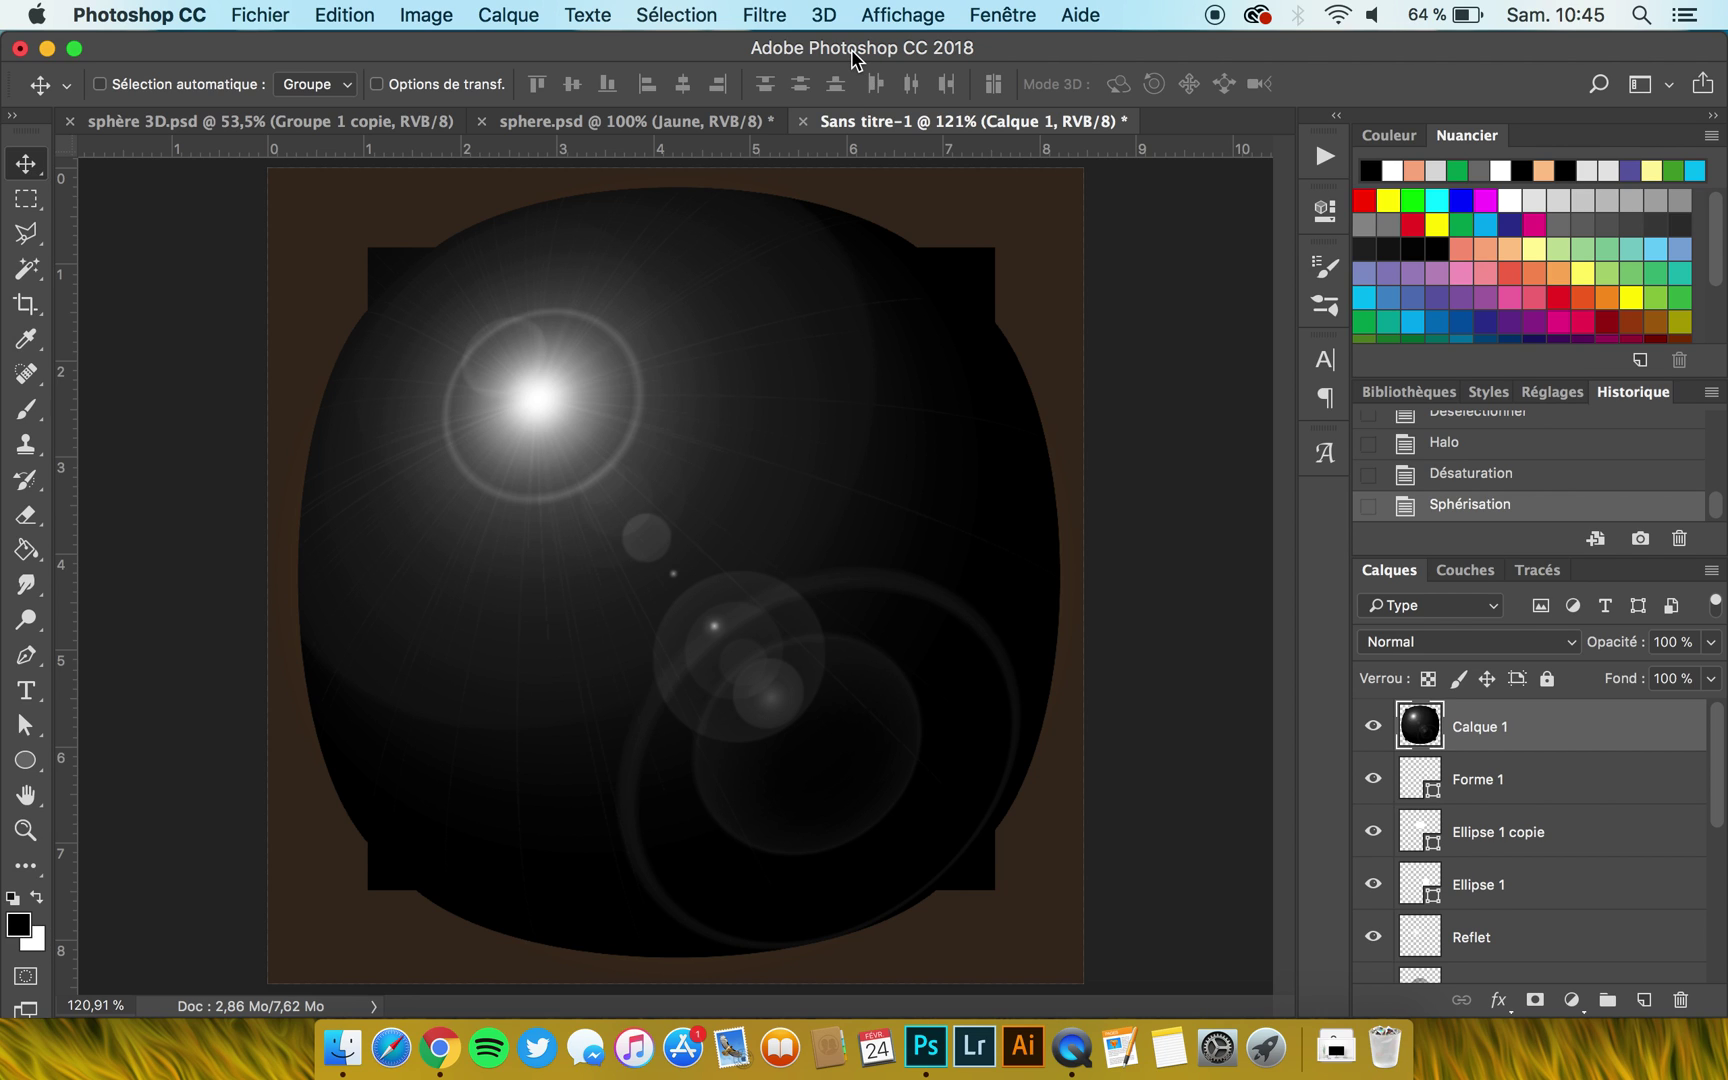
pyautogui.press('super+z')
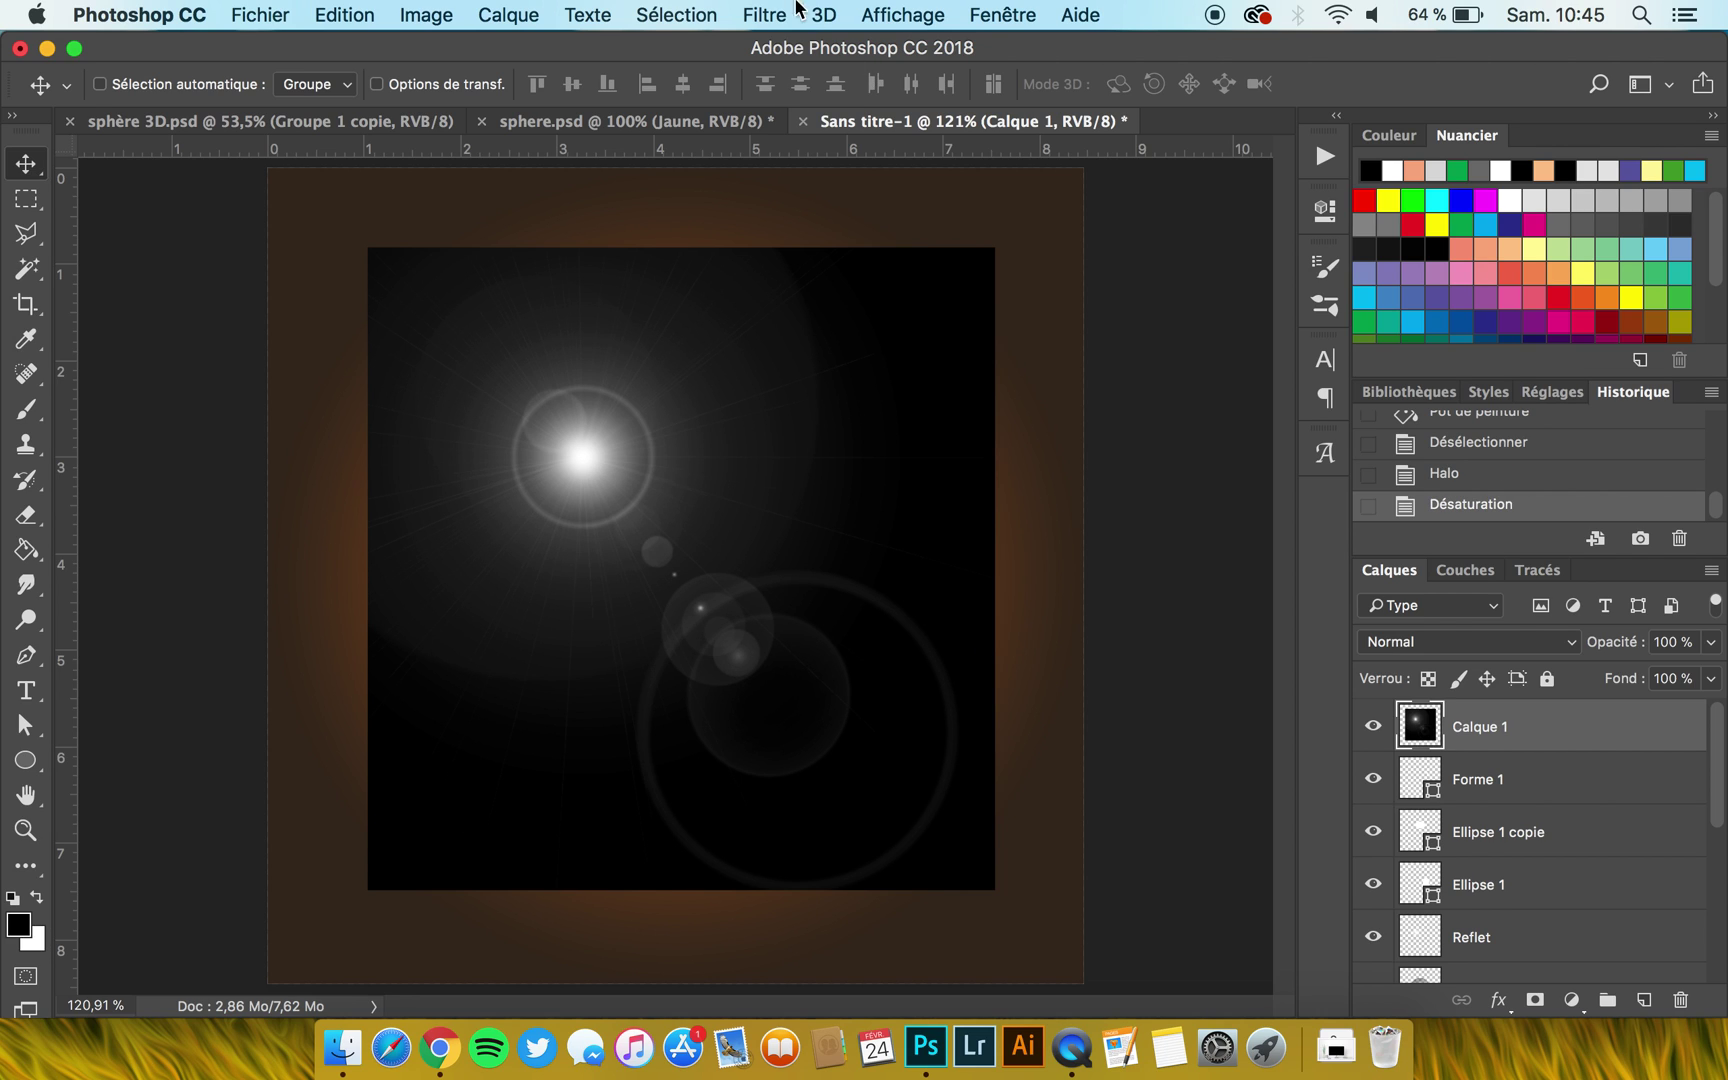
# Apply the Pinch (Contraction) filter to the flare layer with an amount of -81%.
pyautogui.click(676, 14)
pyautogui.moveTo(764, 14)
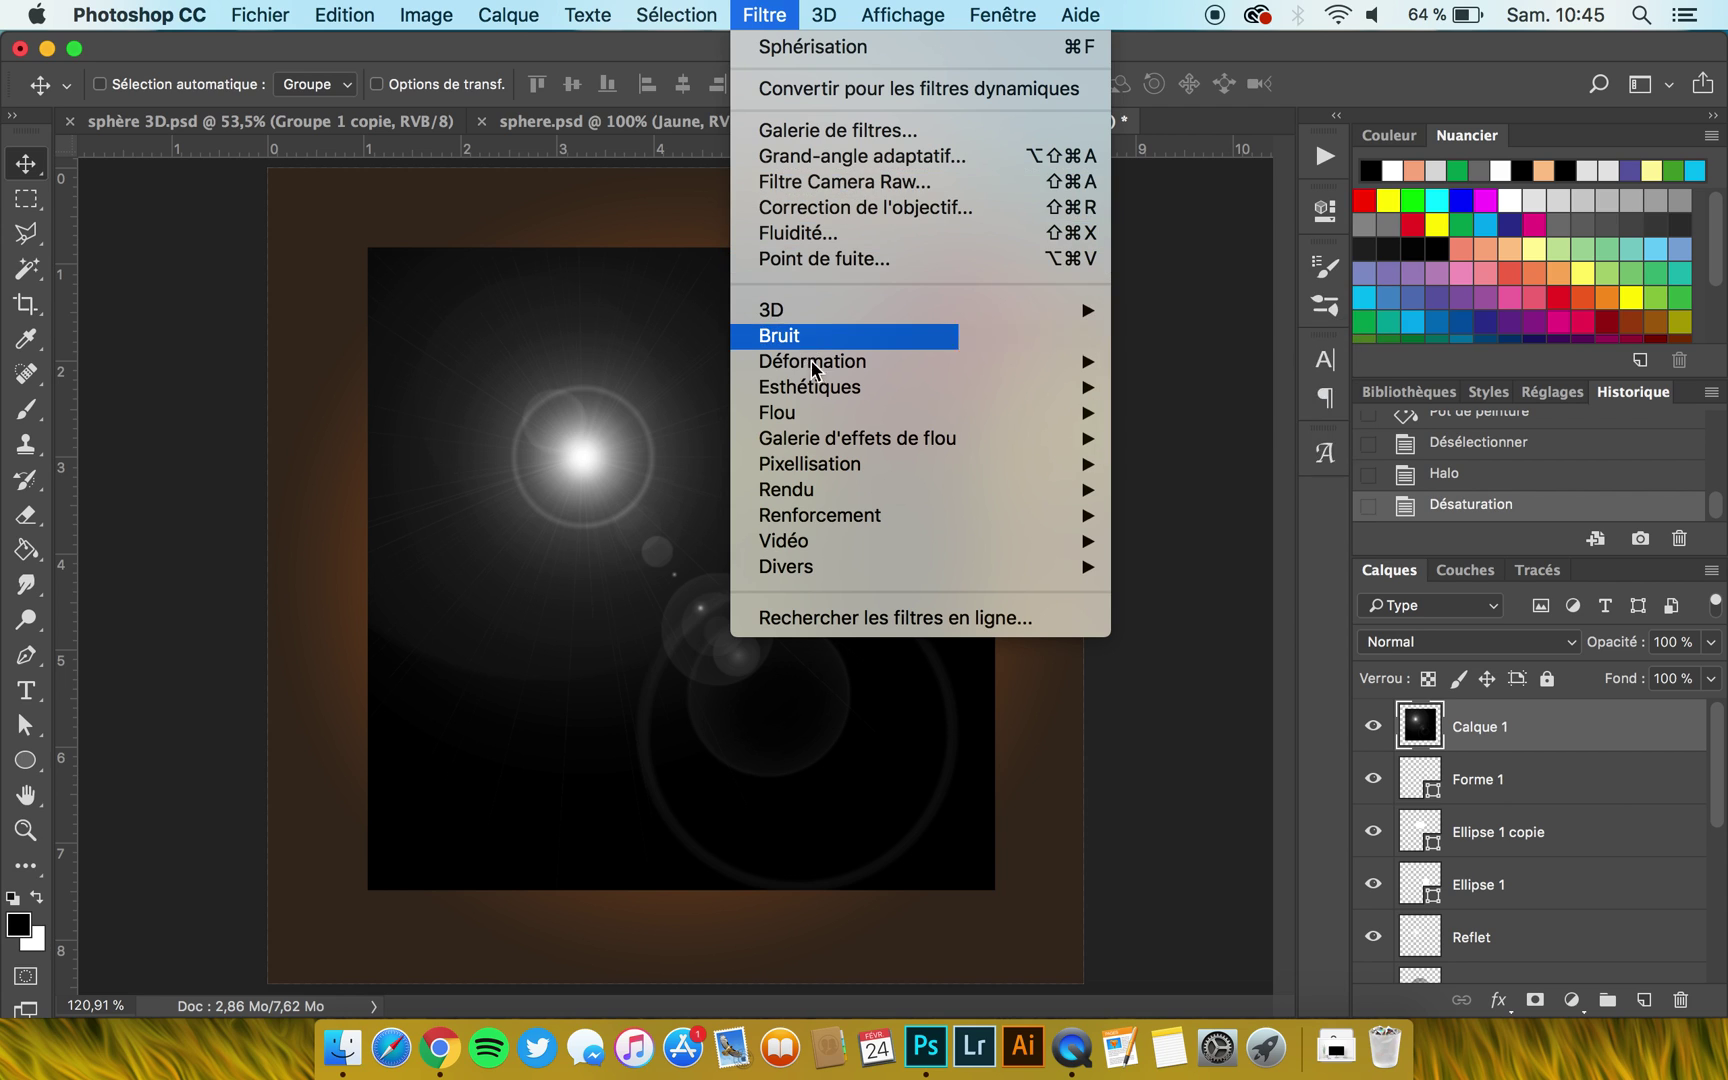
pyautogui.moveTo(819, 374)
pyautogui.click(1199, 389)
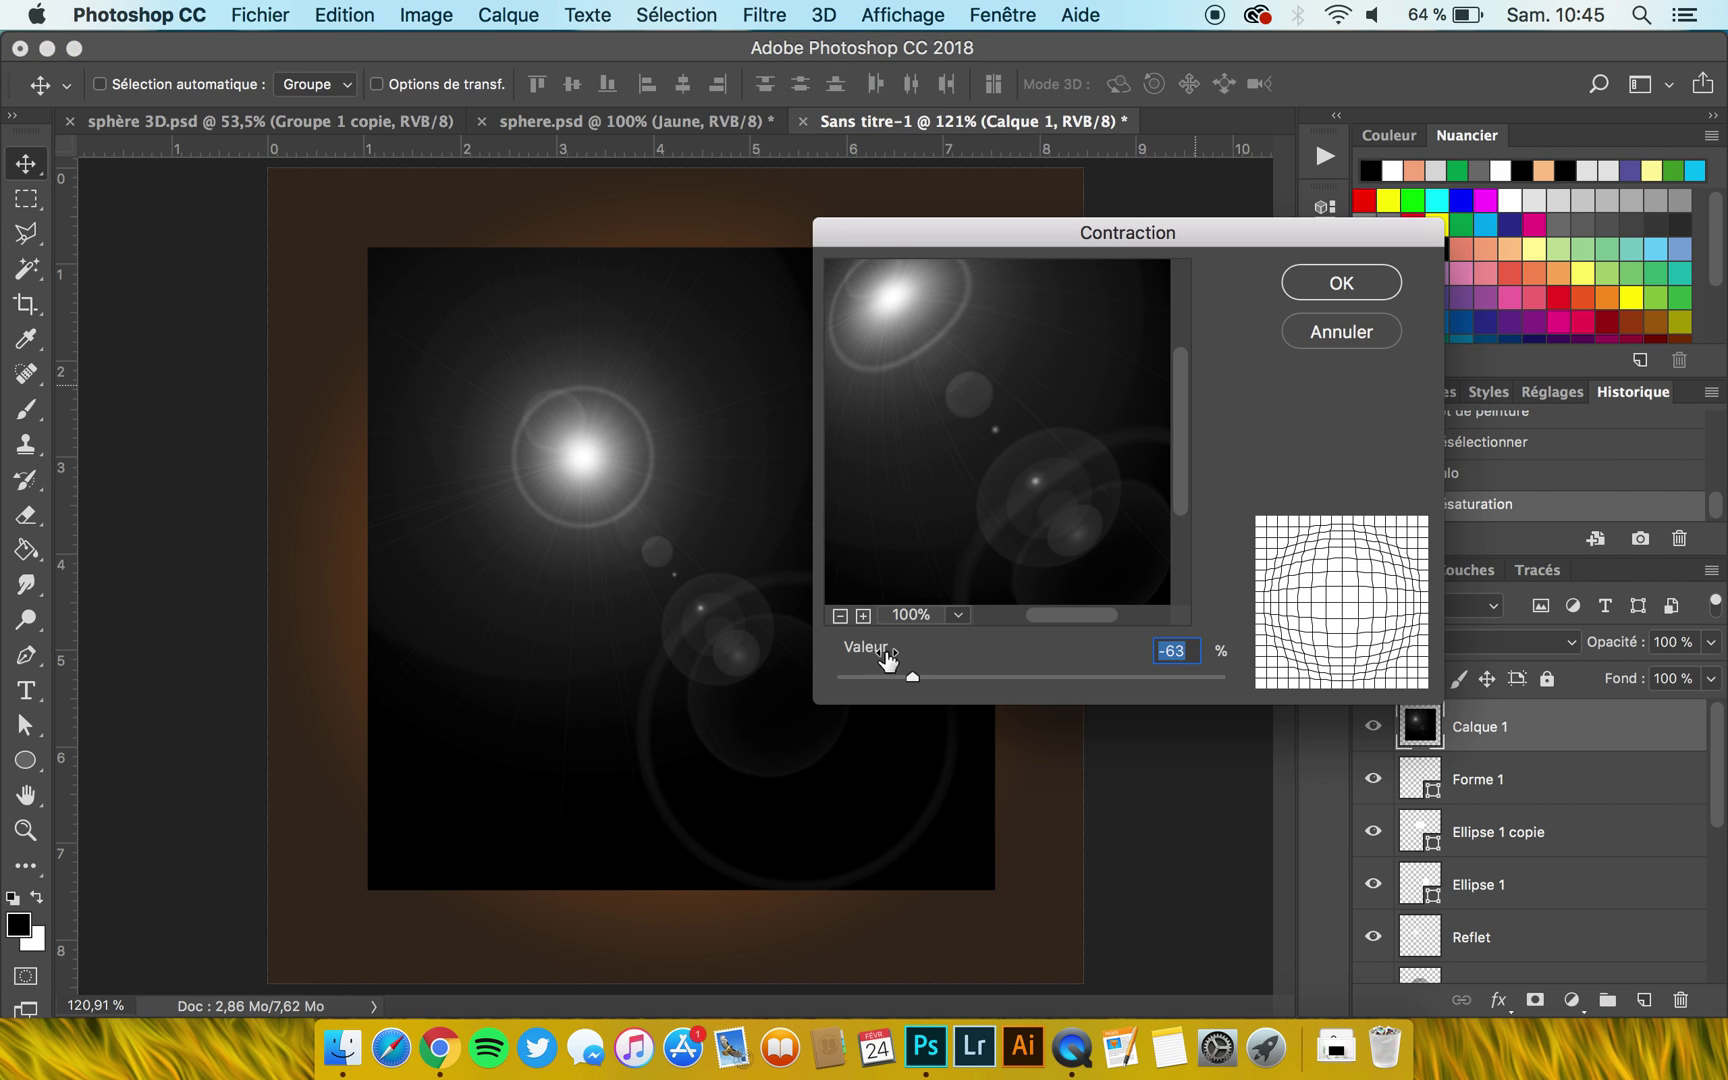
pyautogui.click(840, 615)
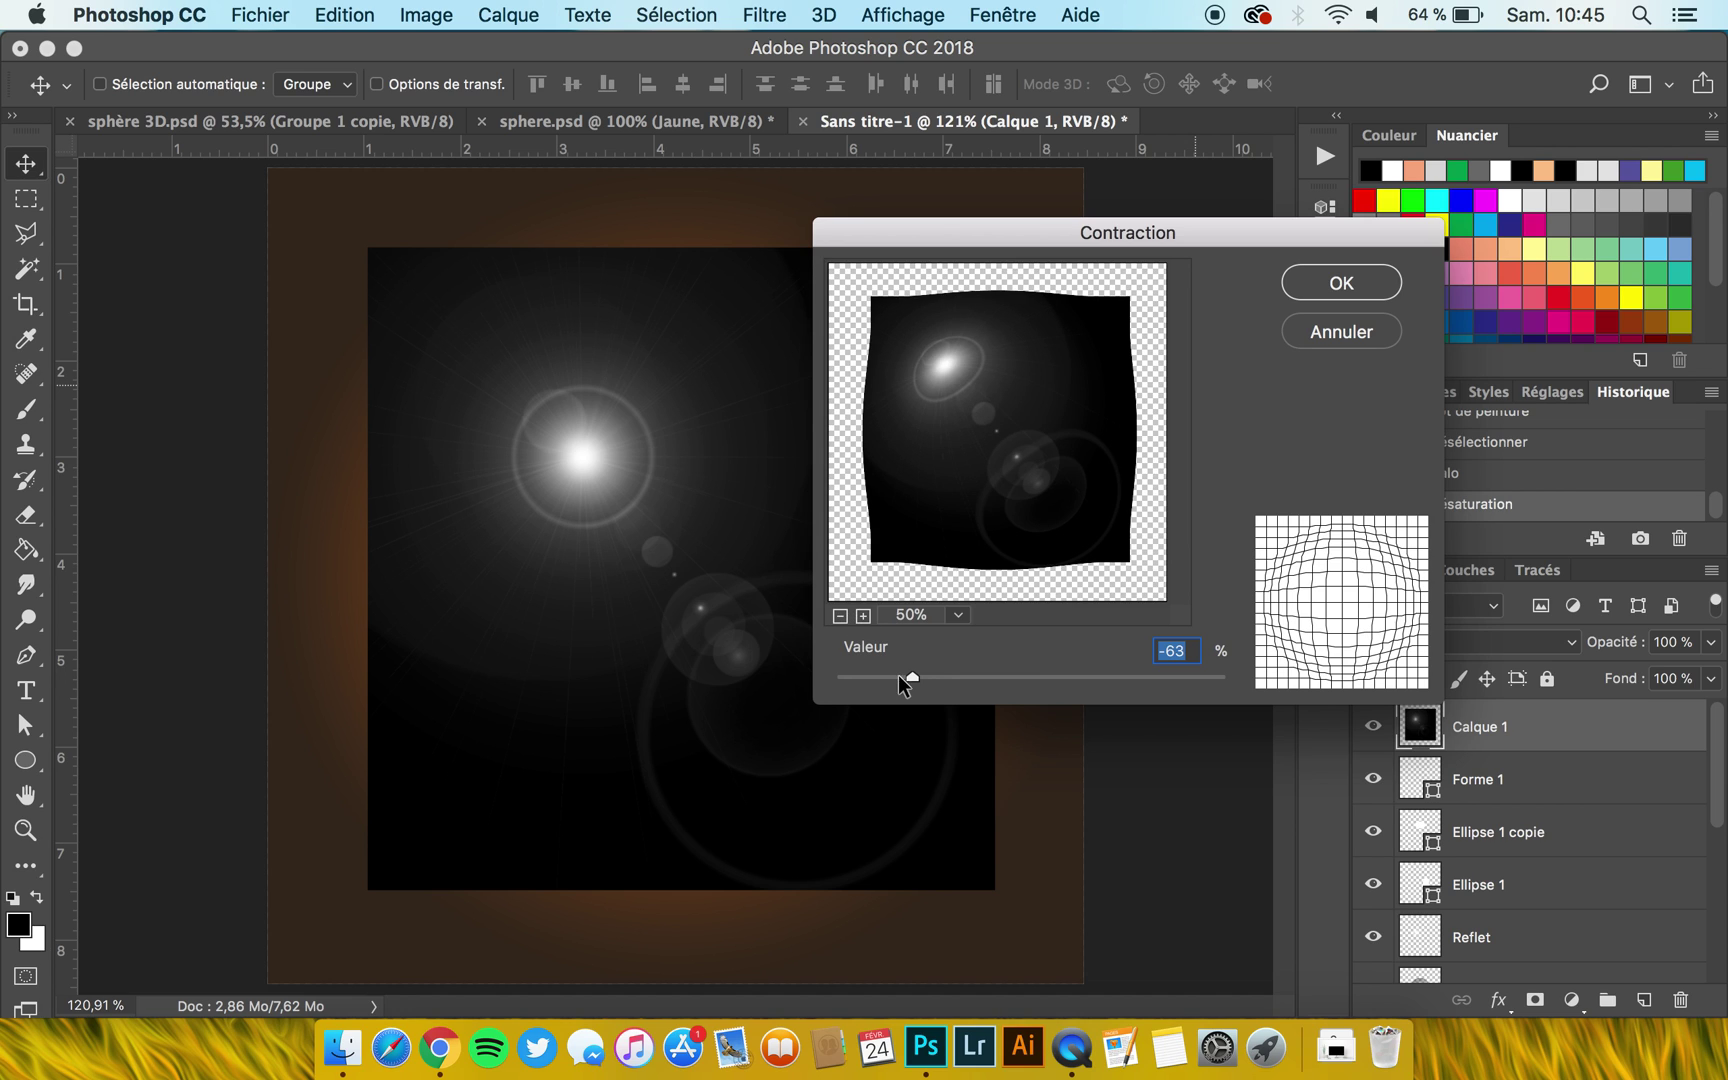
pyautogui.moveTo(909, 678); pyautogui.dragTo(868, 693)
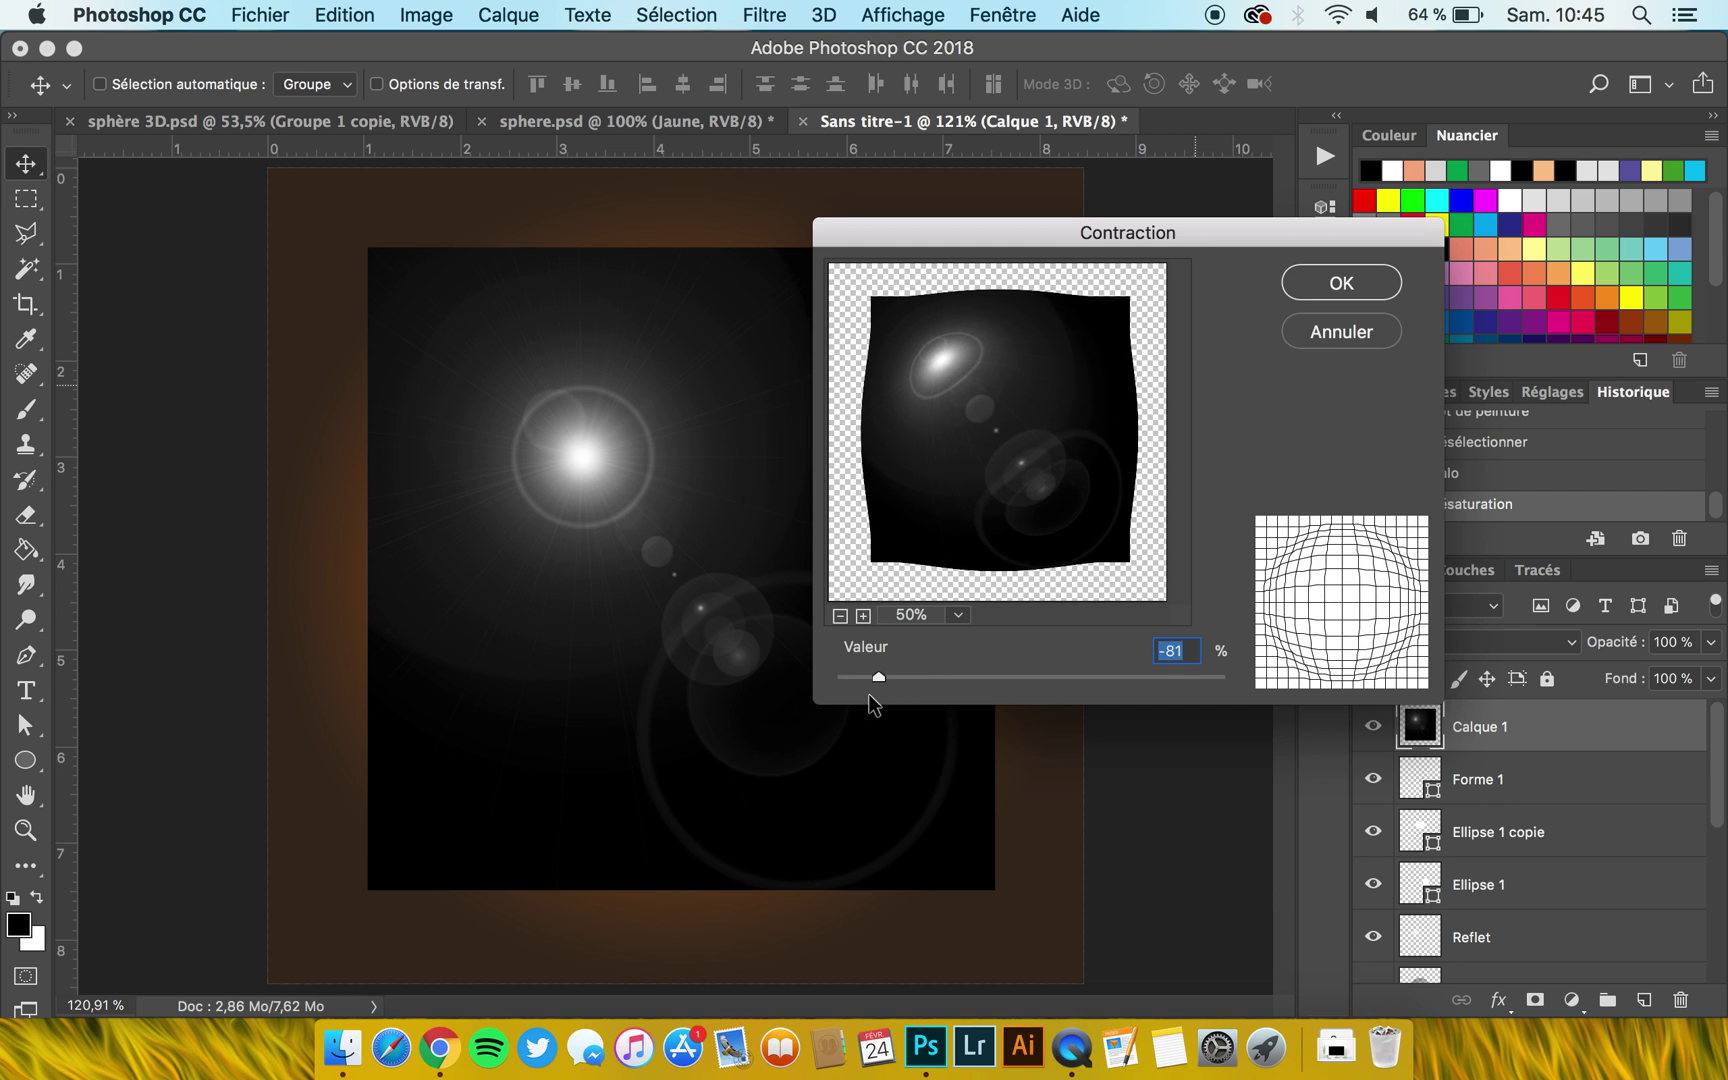
pyautogui.click(1333, 272)
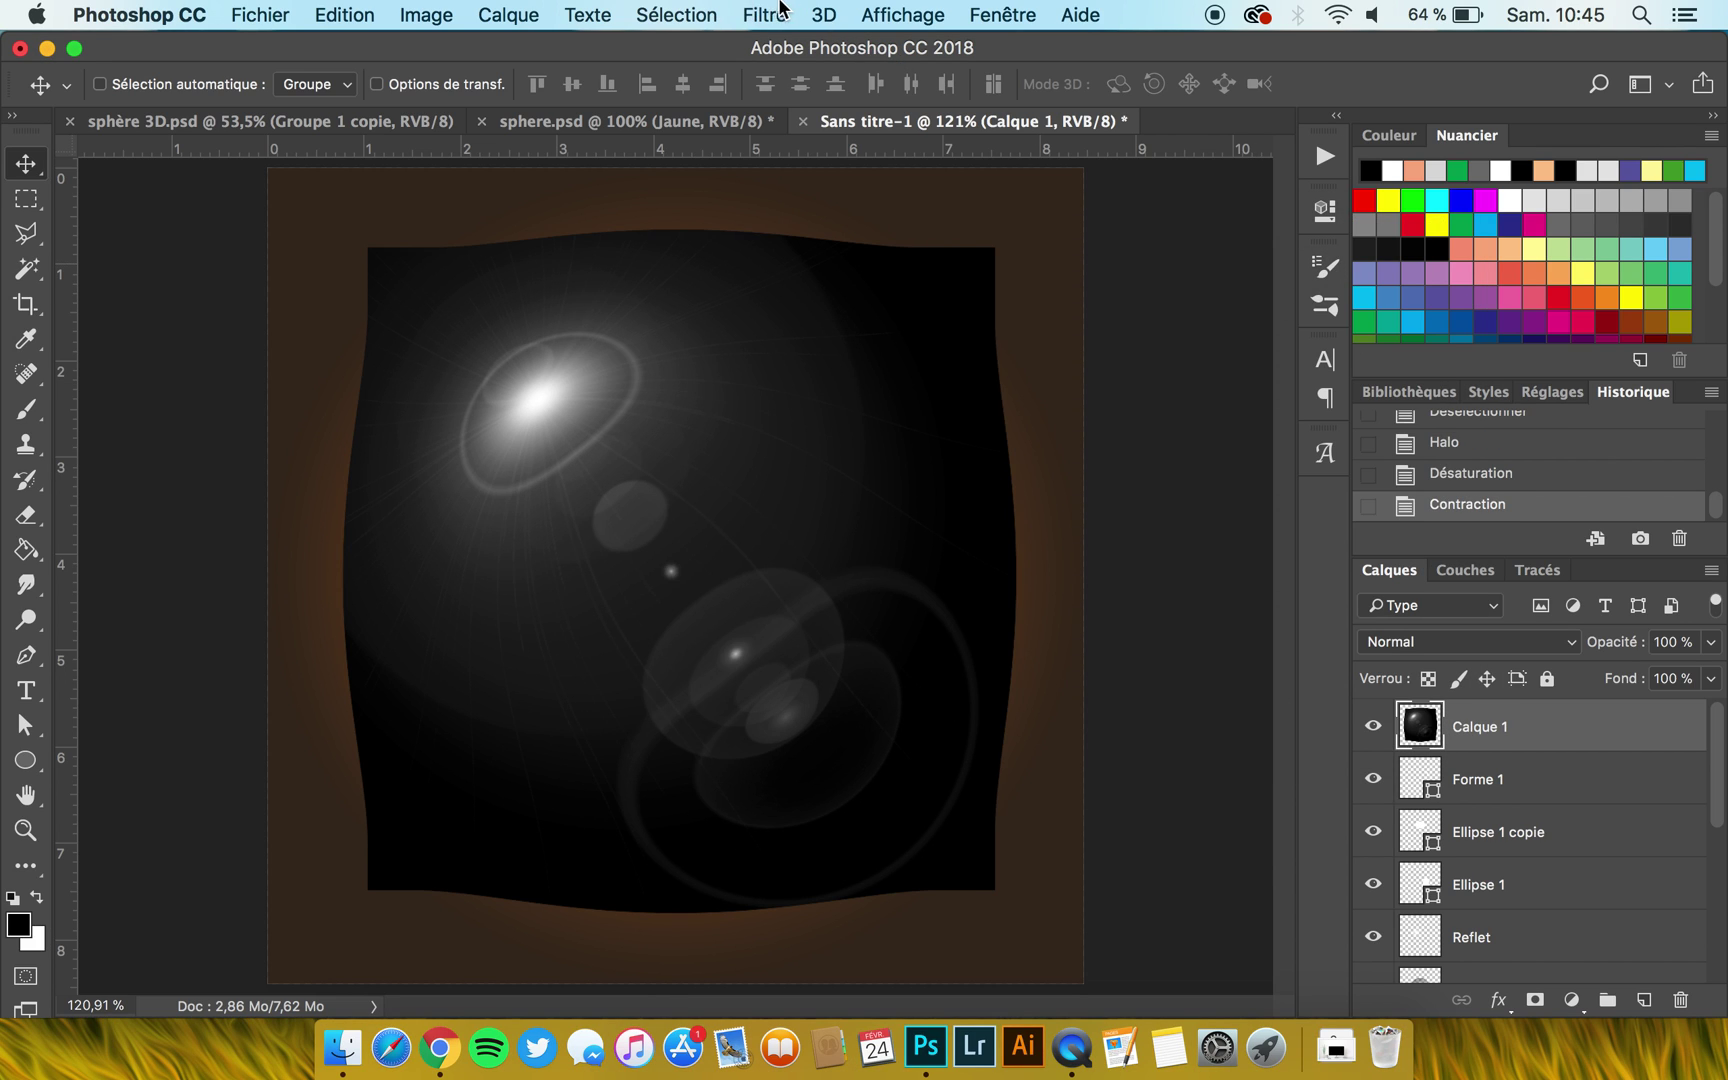
# Try Spherize at 100% in Normal mode on the pinched flare, and undo it.
pyautogui.click(778, 12)
pyautogui.moveTo(820, 362)
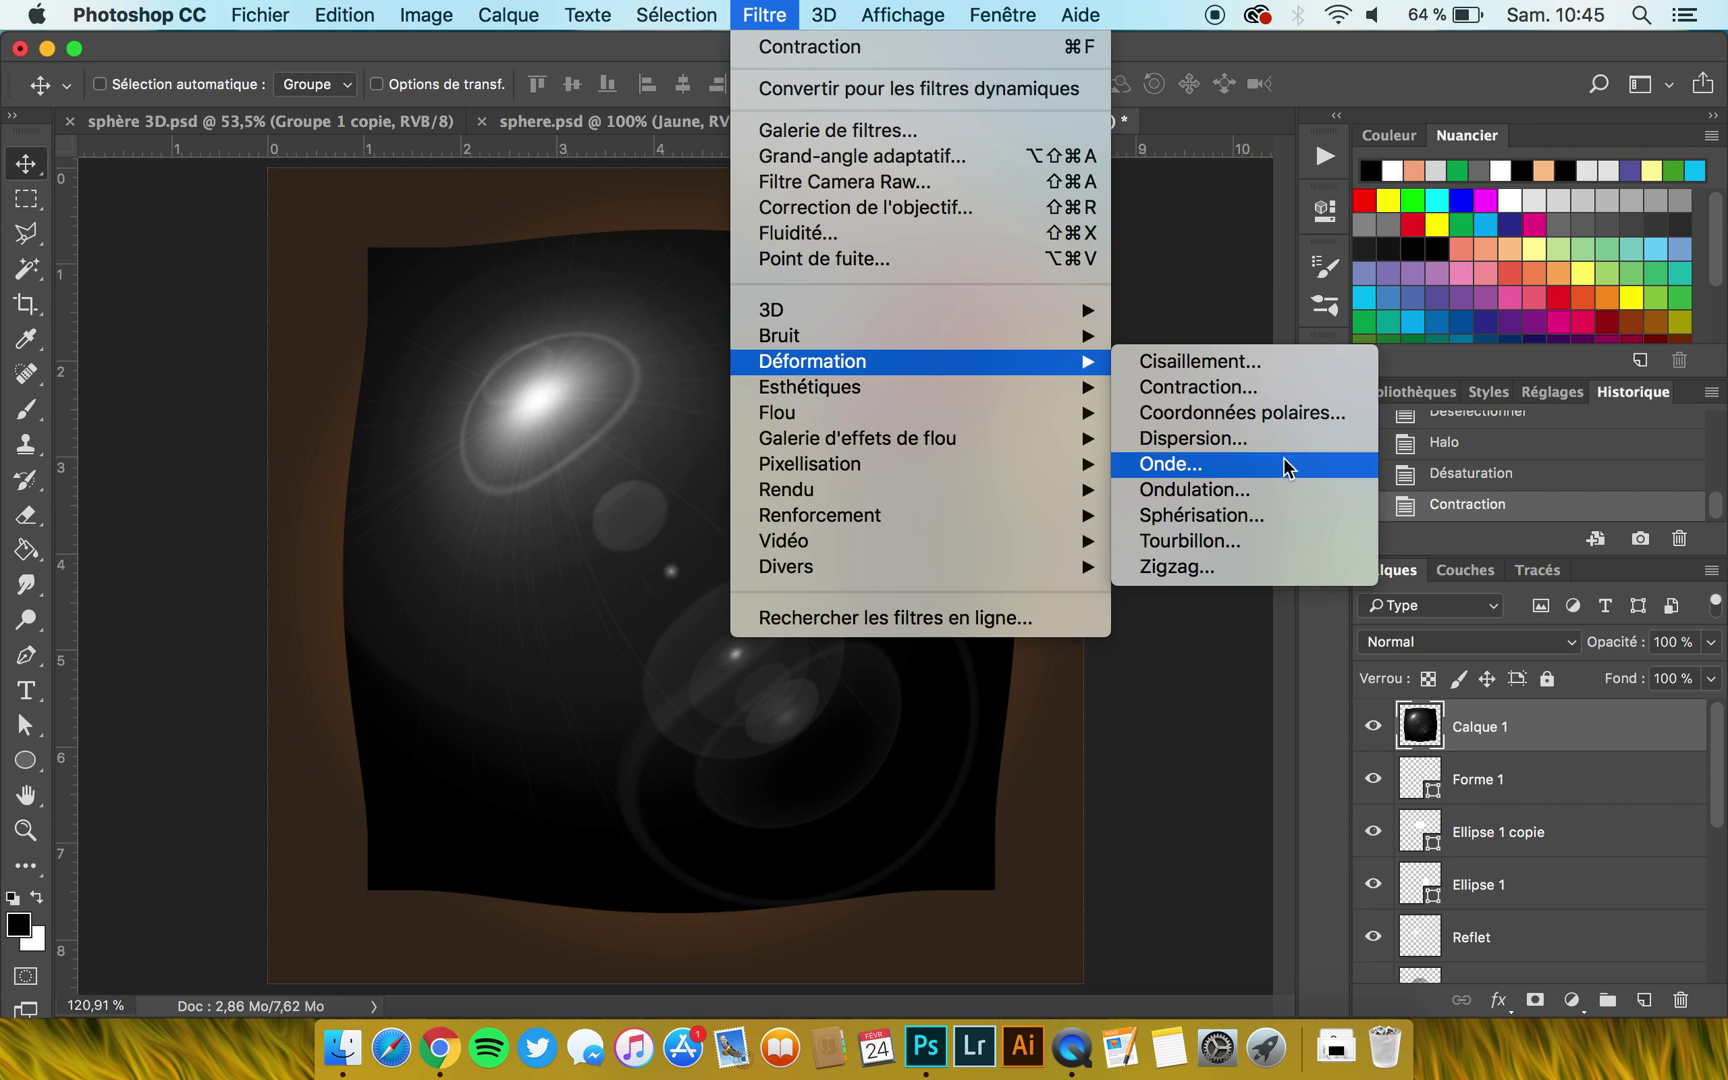
pyautogui.click(1248, 515)
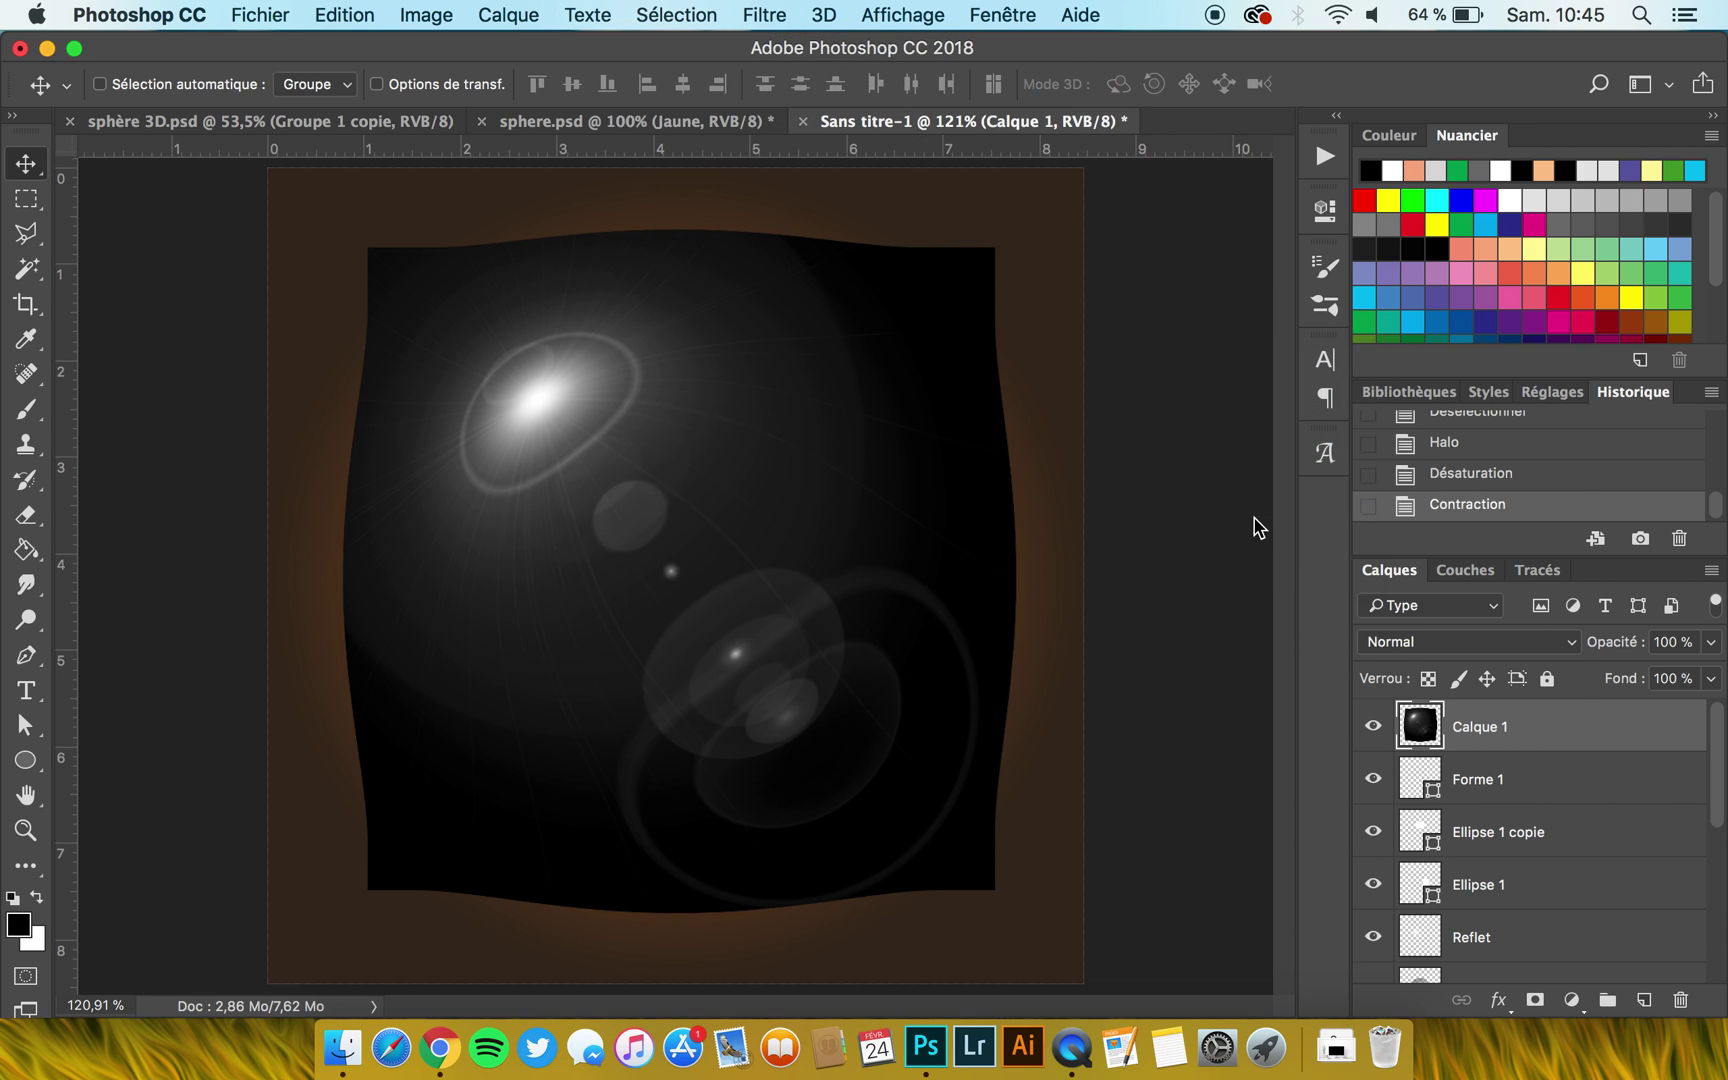
pyautogui.click(981, 606)
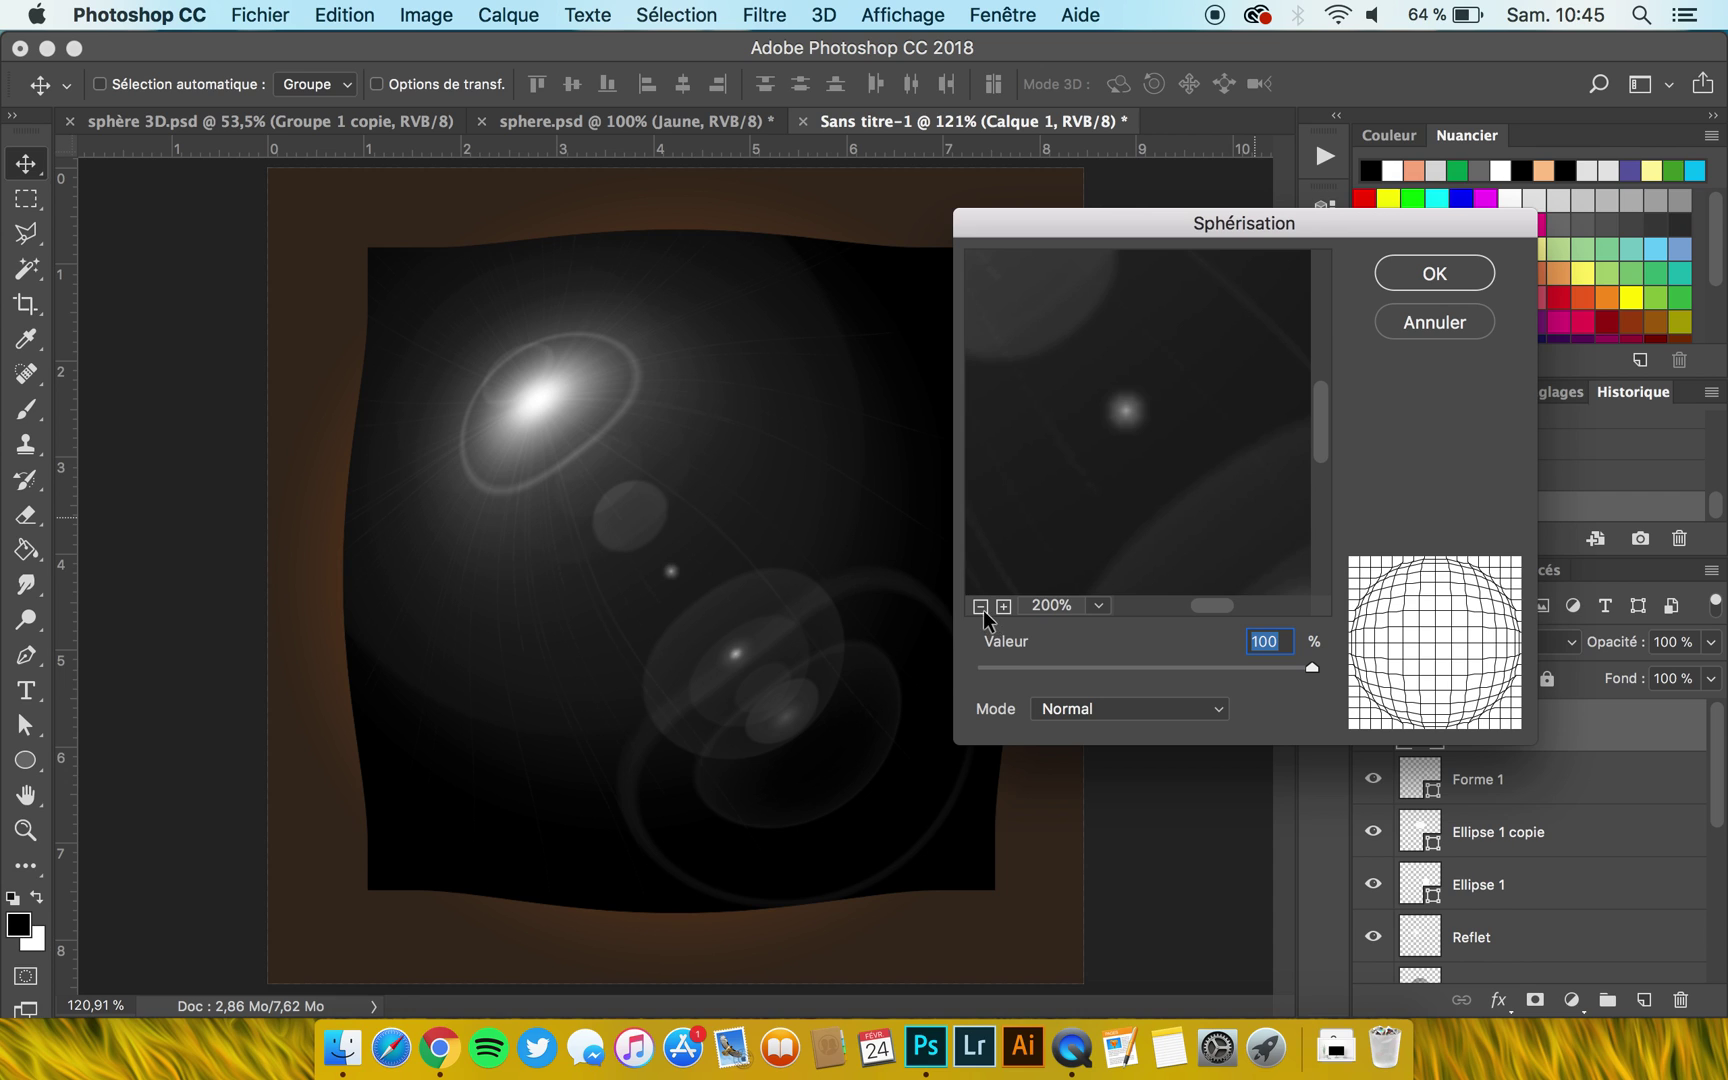
pyautogui.click(981, 606)
pyautogui.click(981, 606)
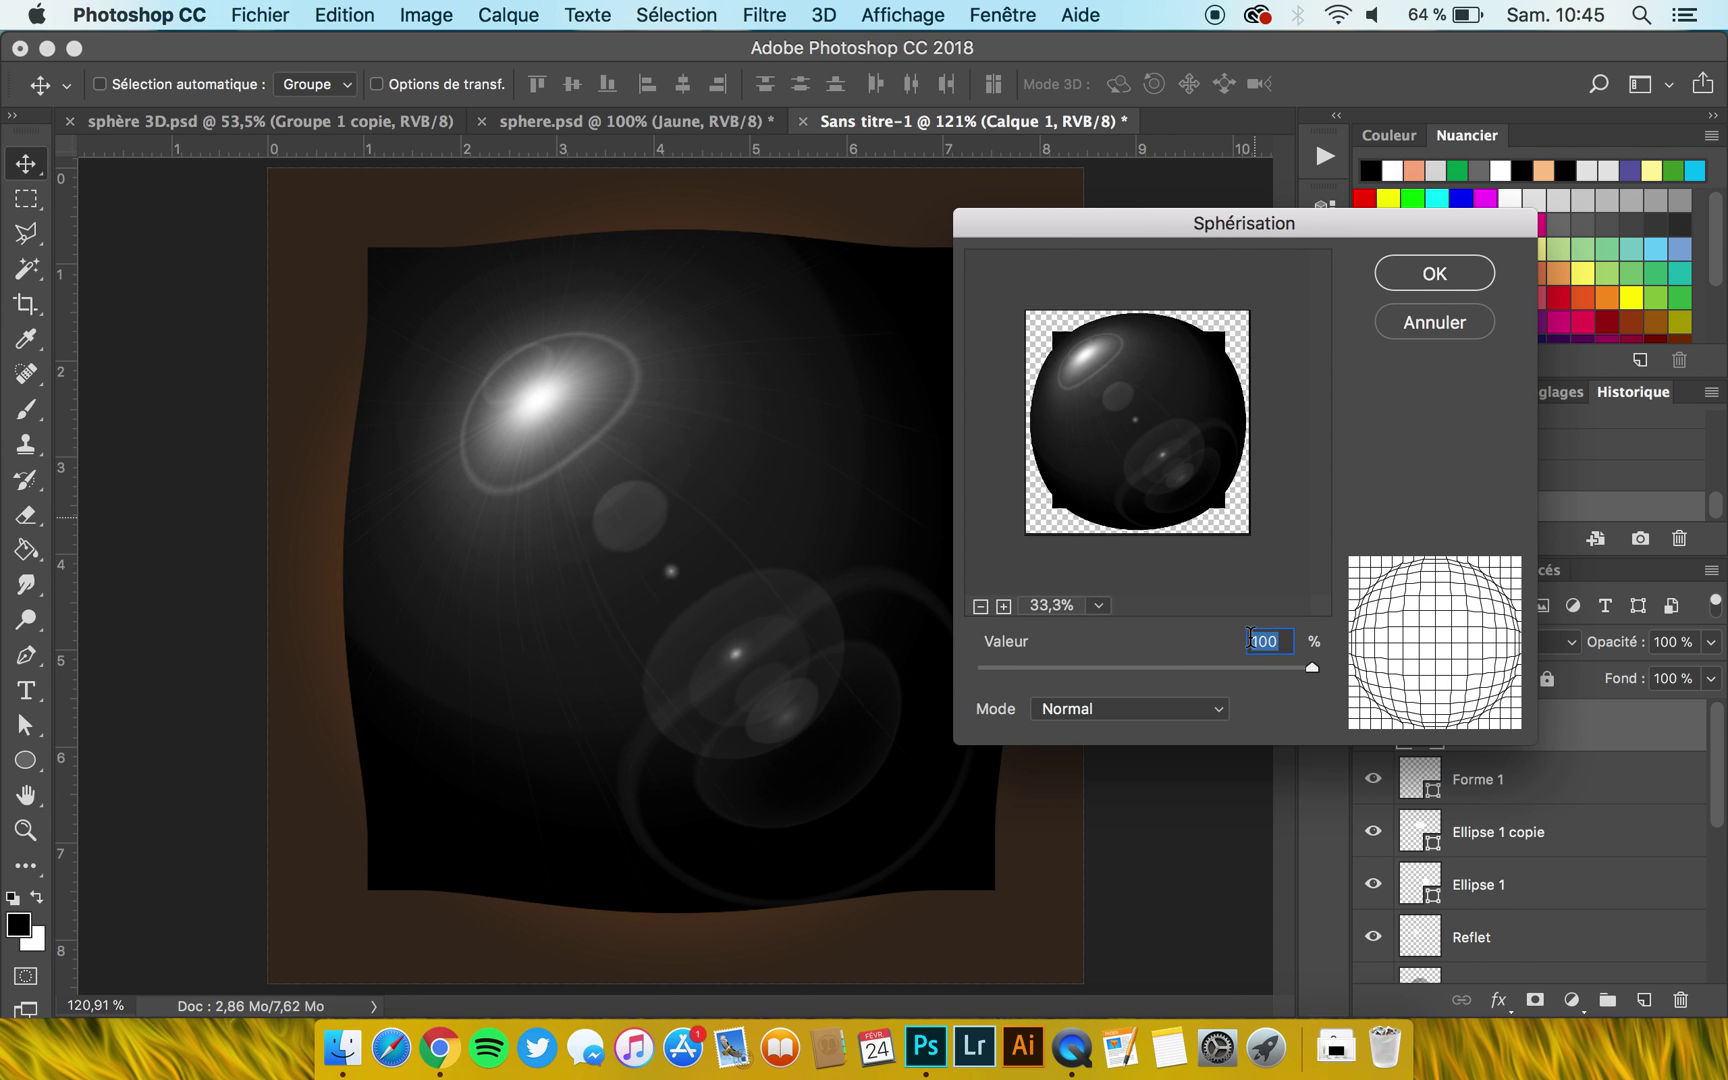
pyautogui.click(1445, 281)
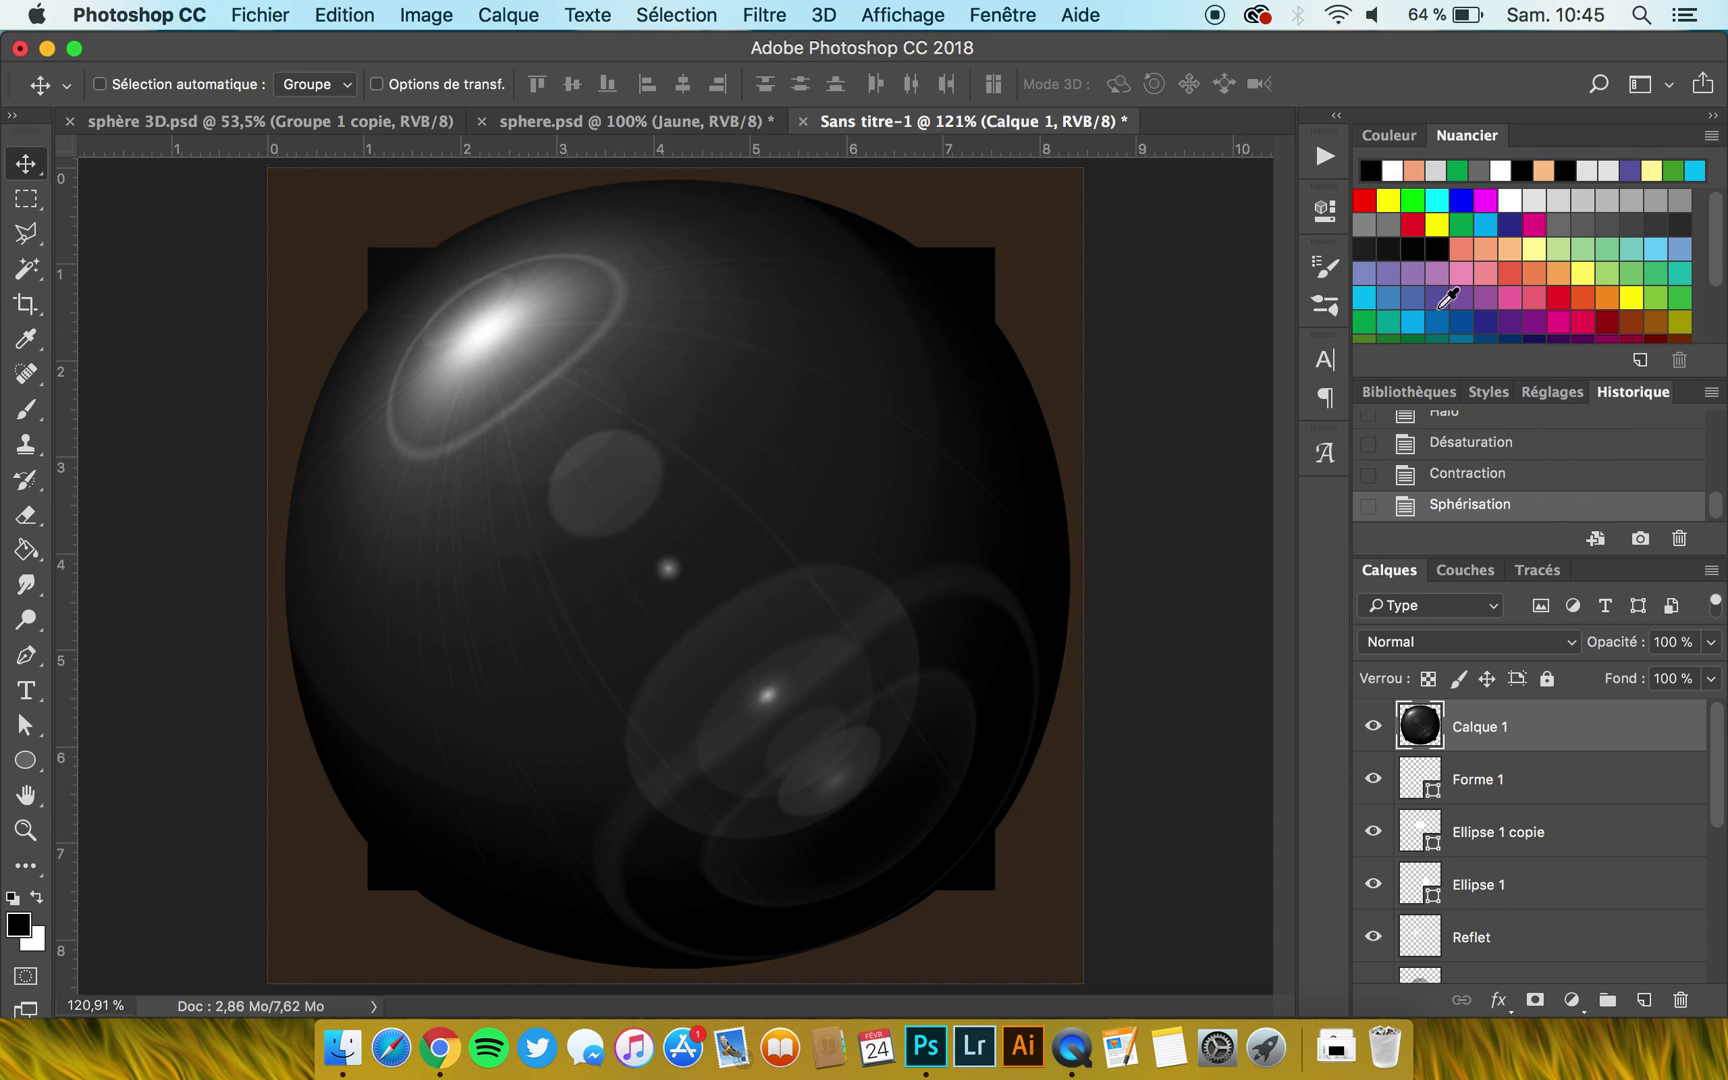
pyautogui.press('super+z')
# Apply the Twirl (Tourbillon) filter to the pinched flare layer with an angle of 33°.
pyautogui.click(766, 12)
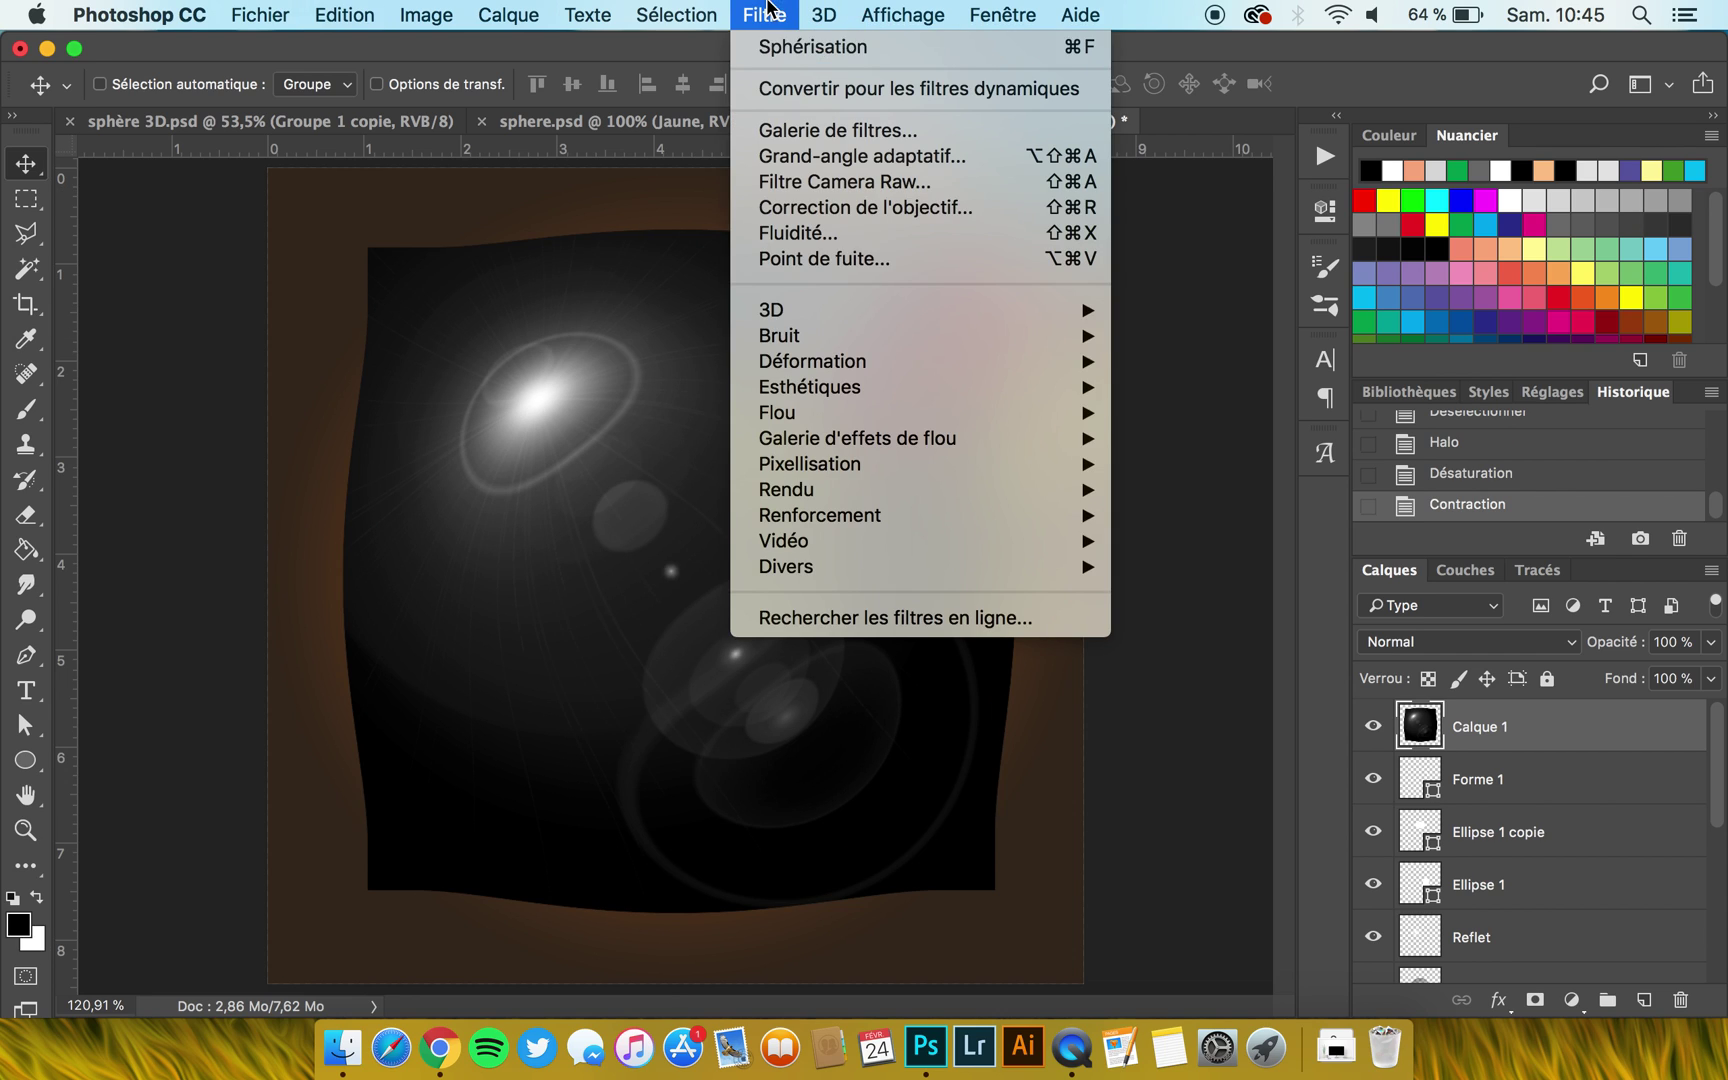
pyautogui.moveTo(853, 368)
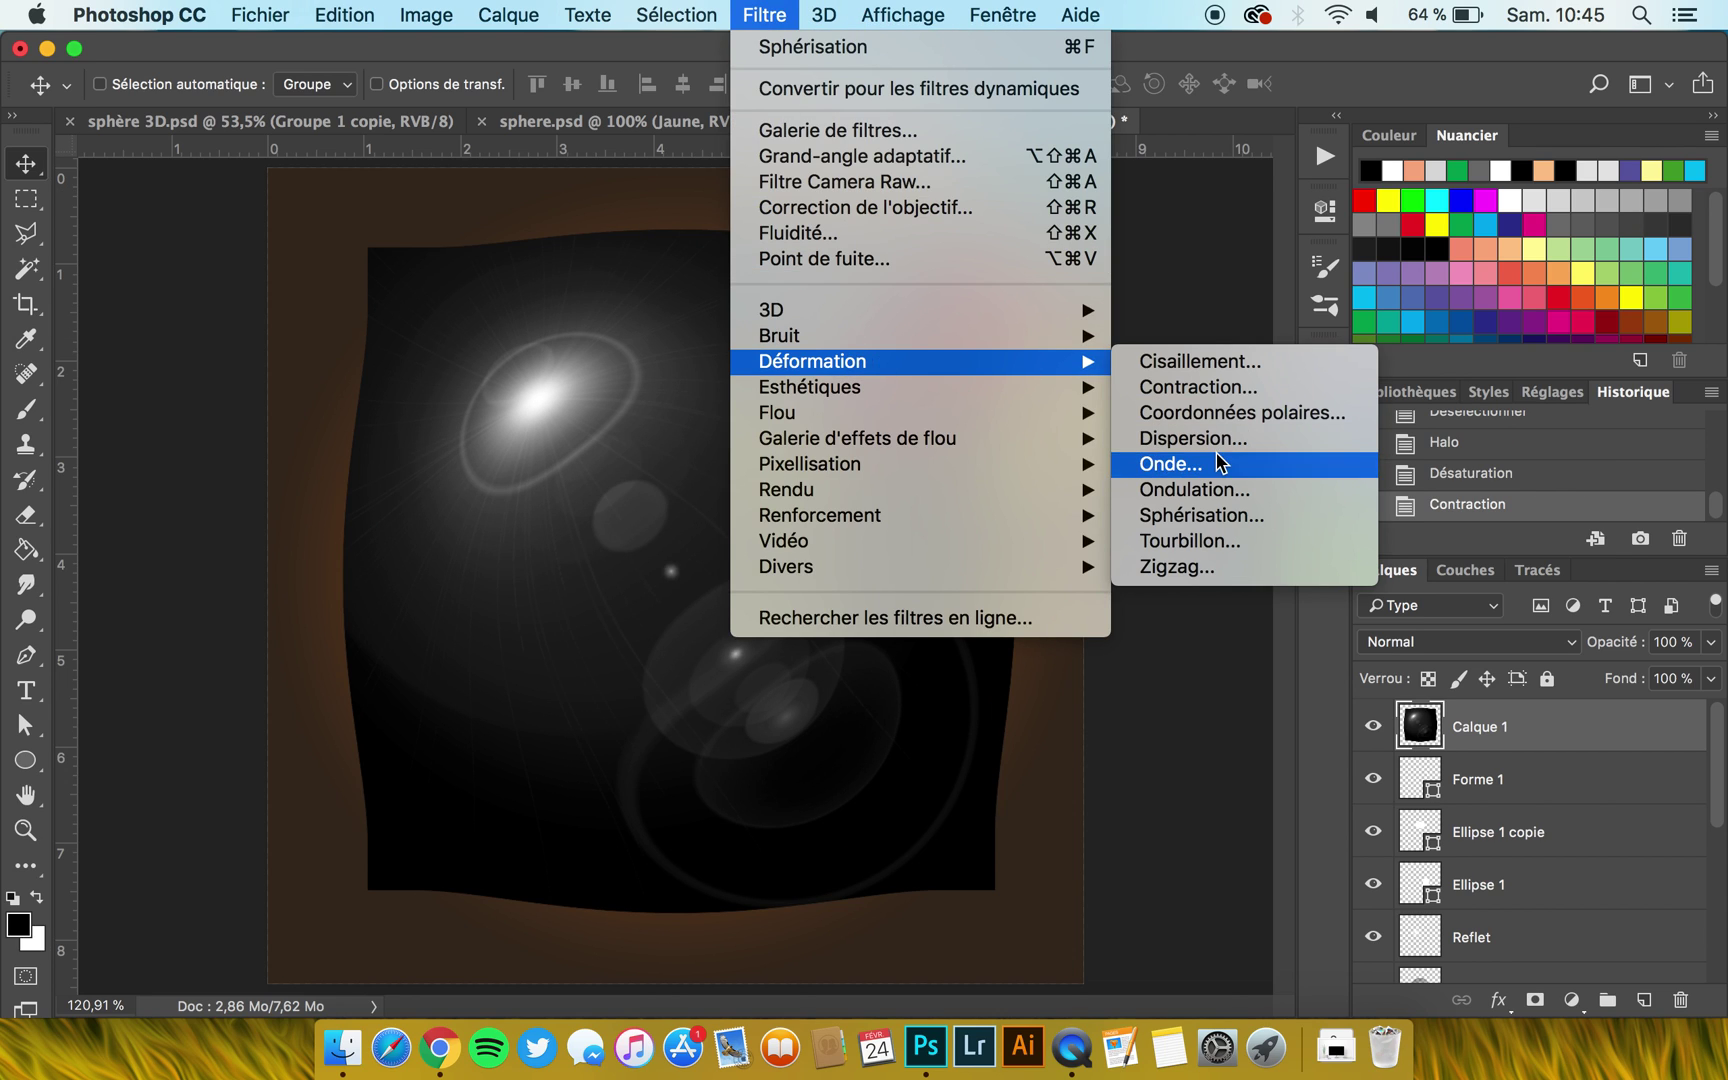
pyautogui.click(1228, 545)
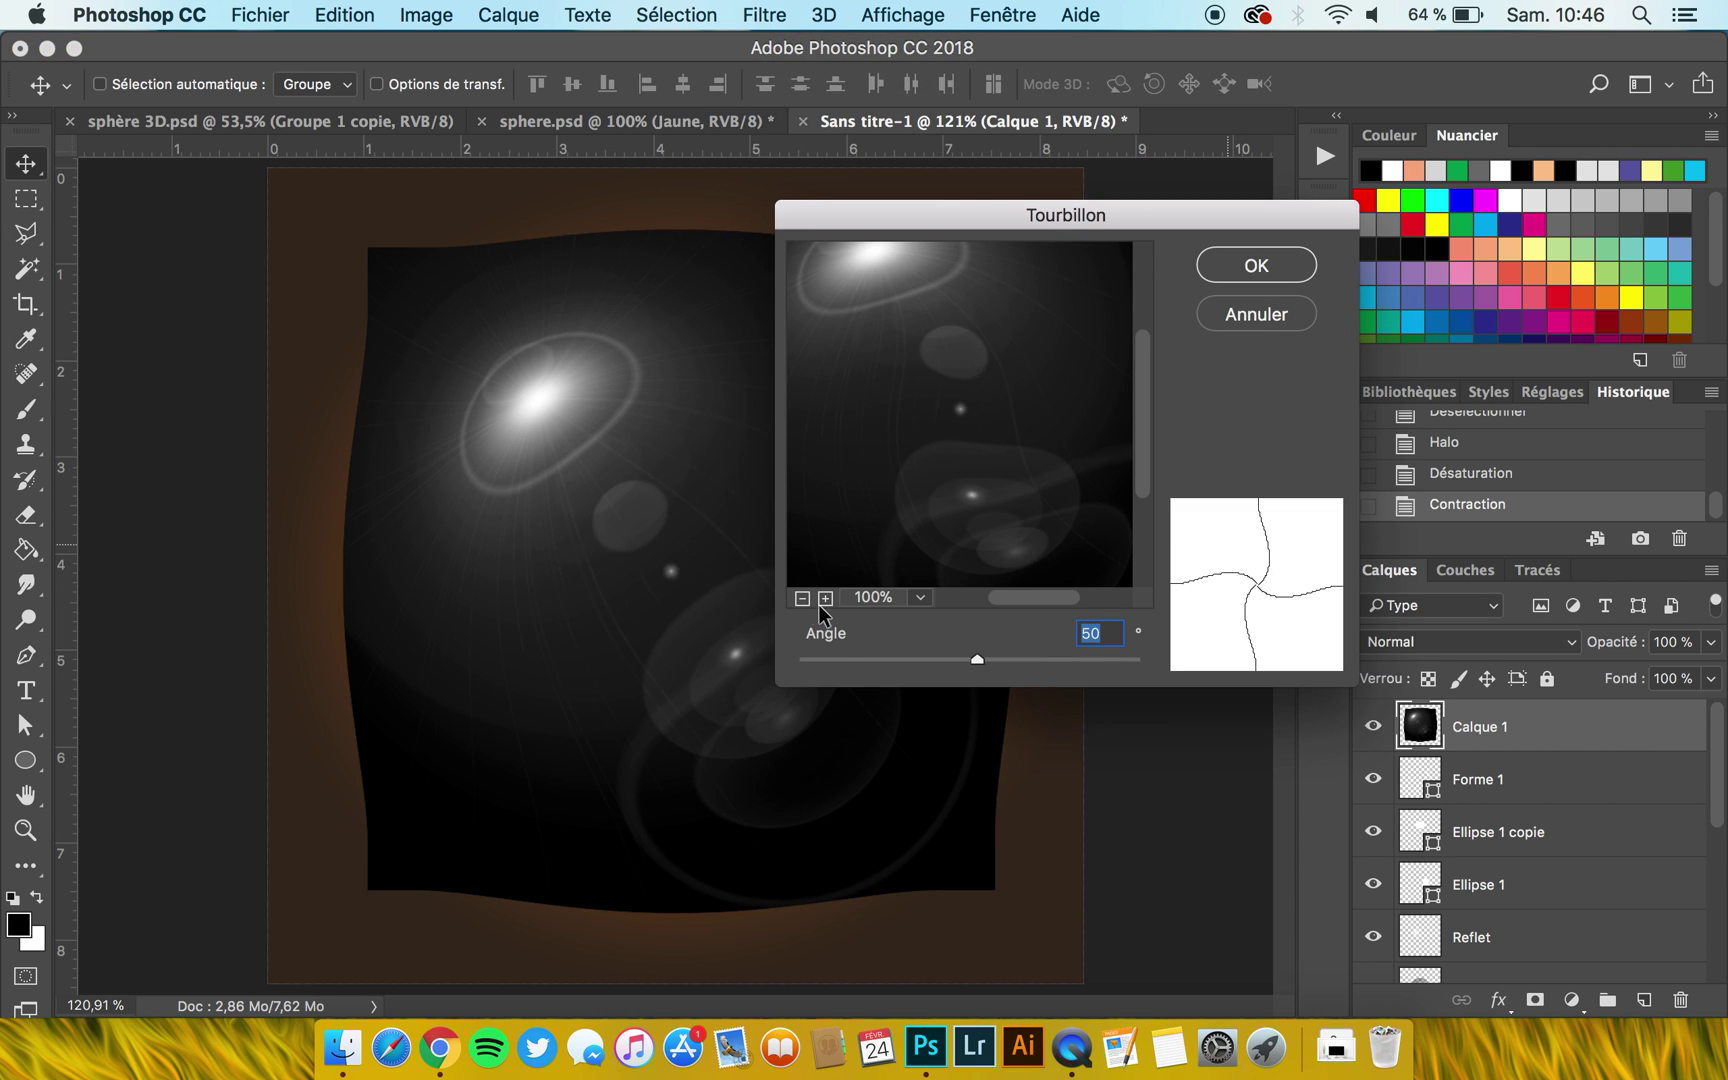
pyautogui.click(802, 598)
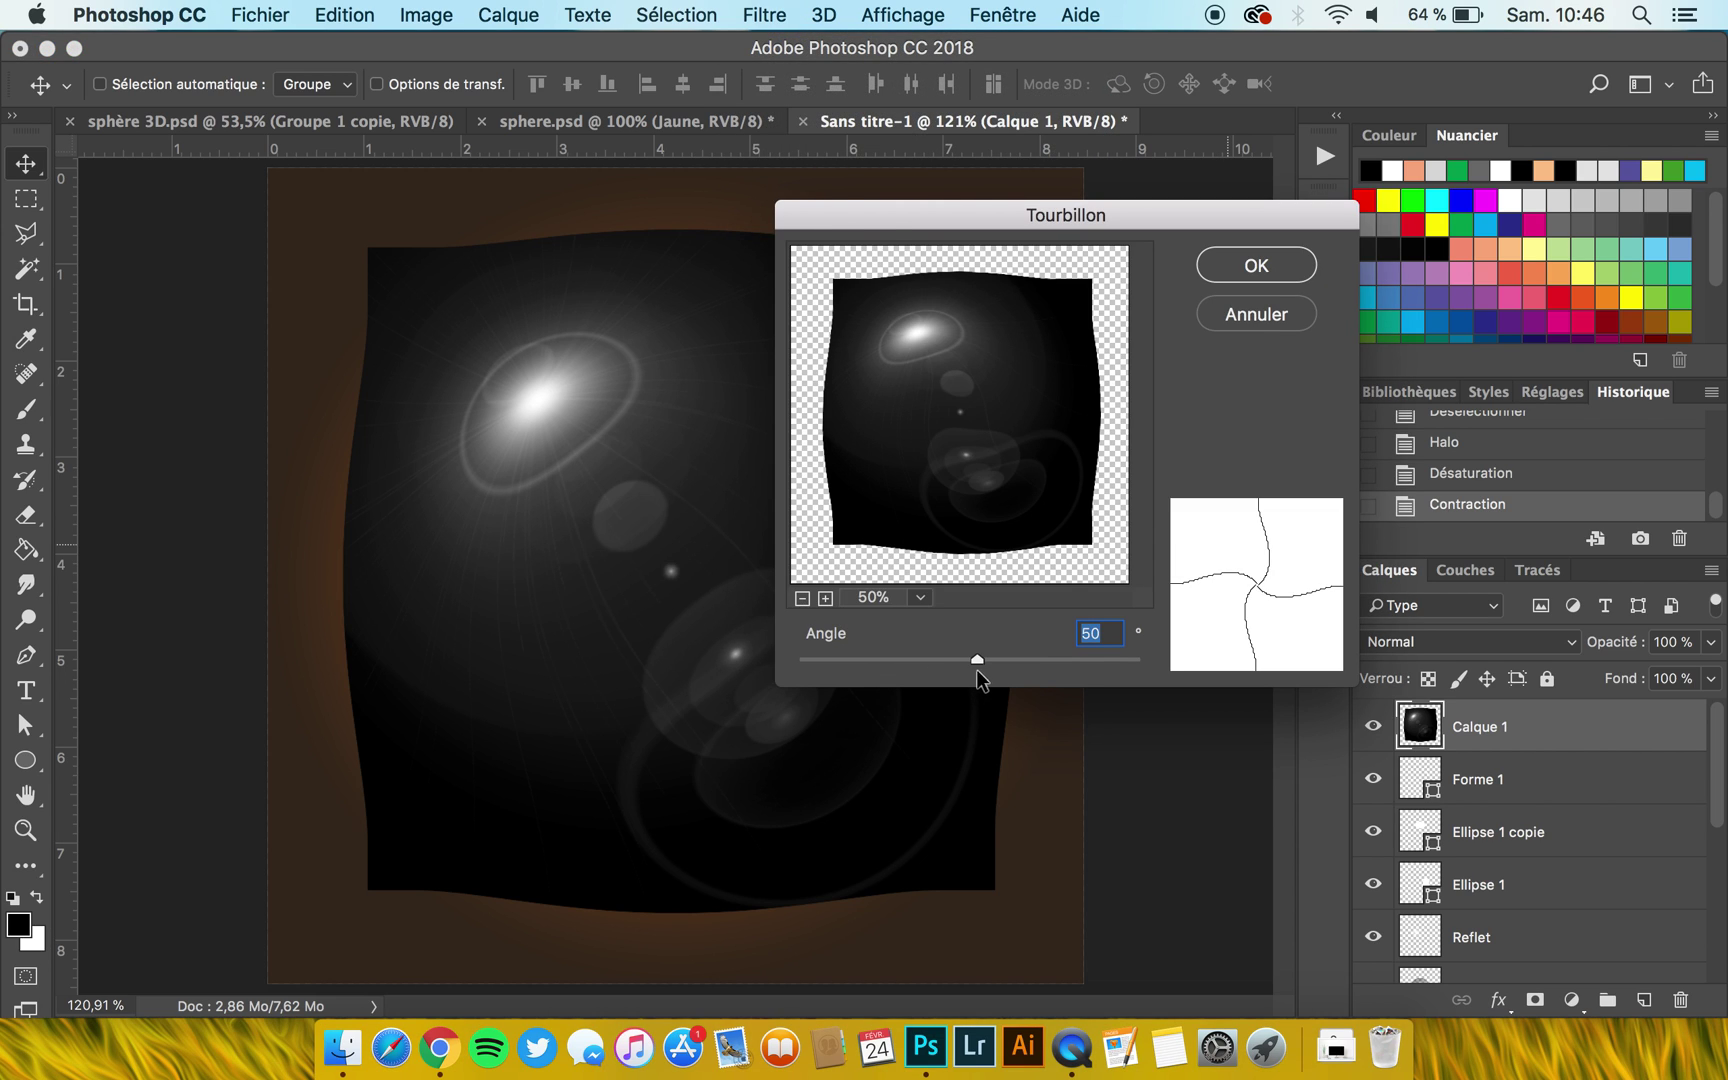
pyautogui.moveTo(981, 656)
pyautogui.mouseDown()
pyautogui.moveTo(949, 653)
pyautogui.moveTo(977, 653)
pyautogui.mouseUp()
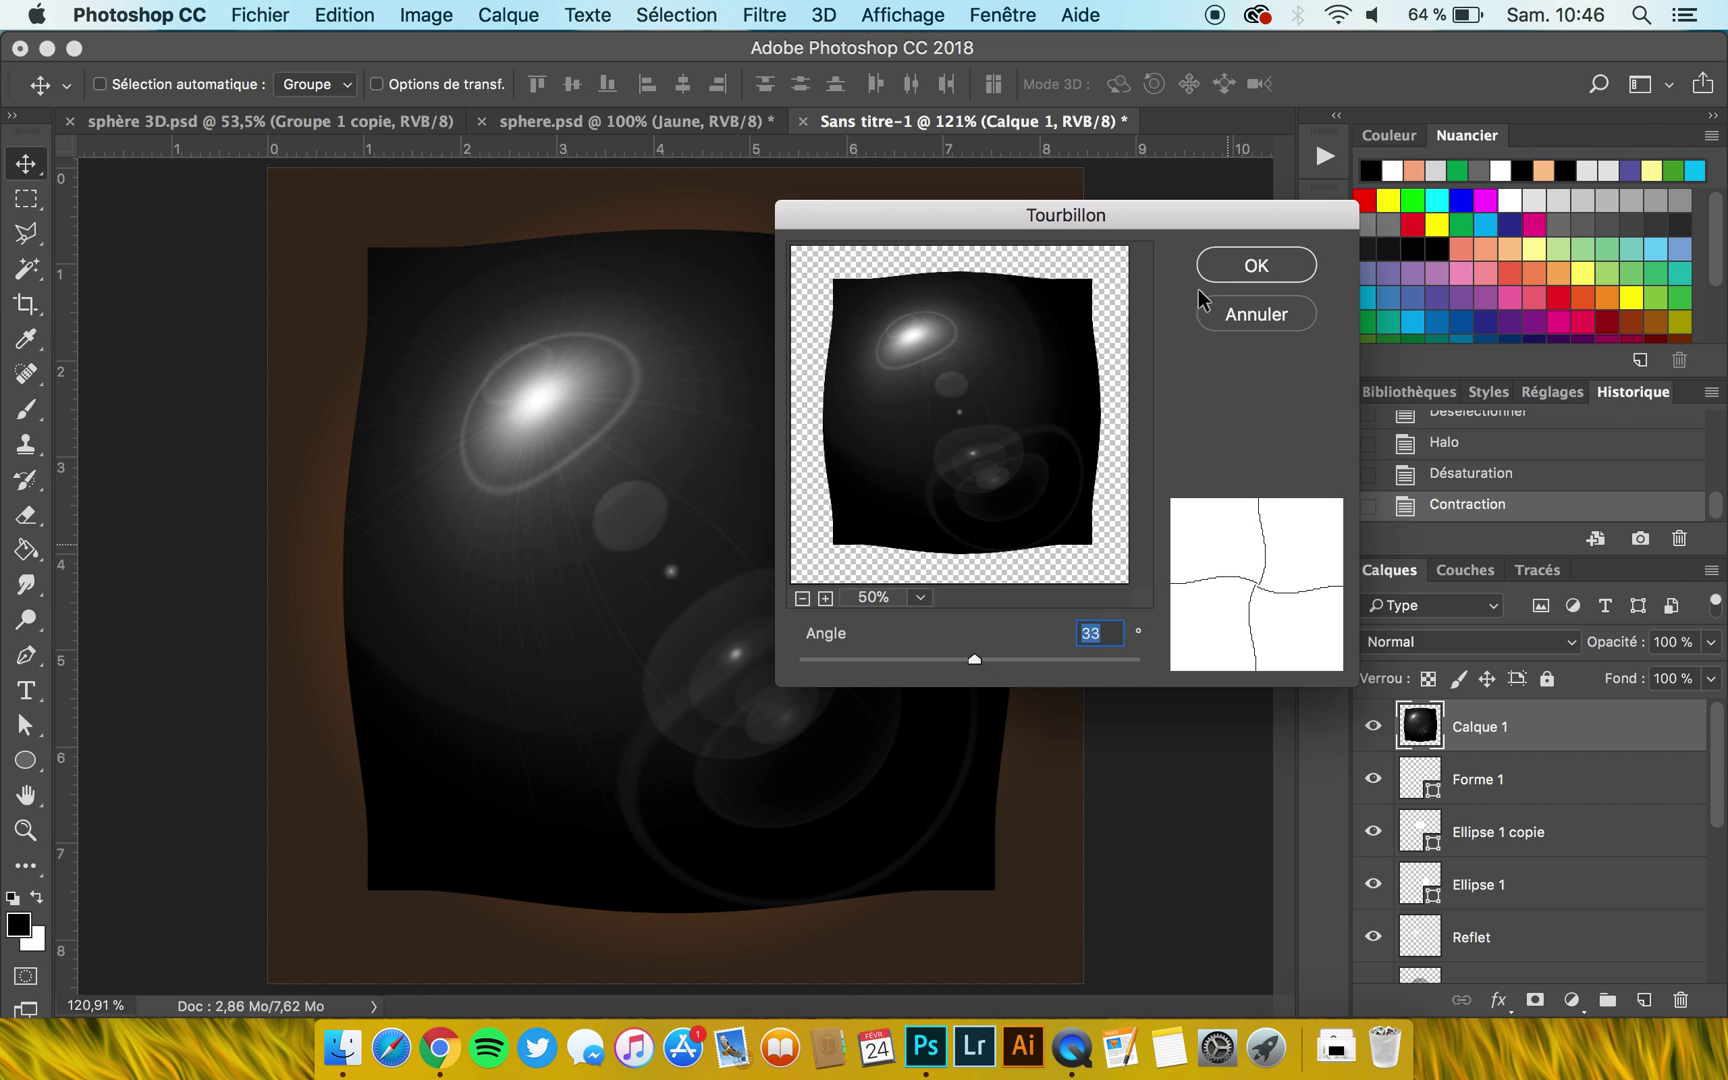
pyautogui.click(1250, 276)
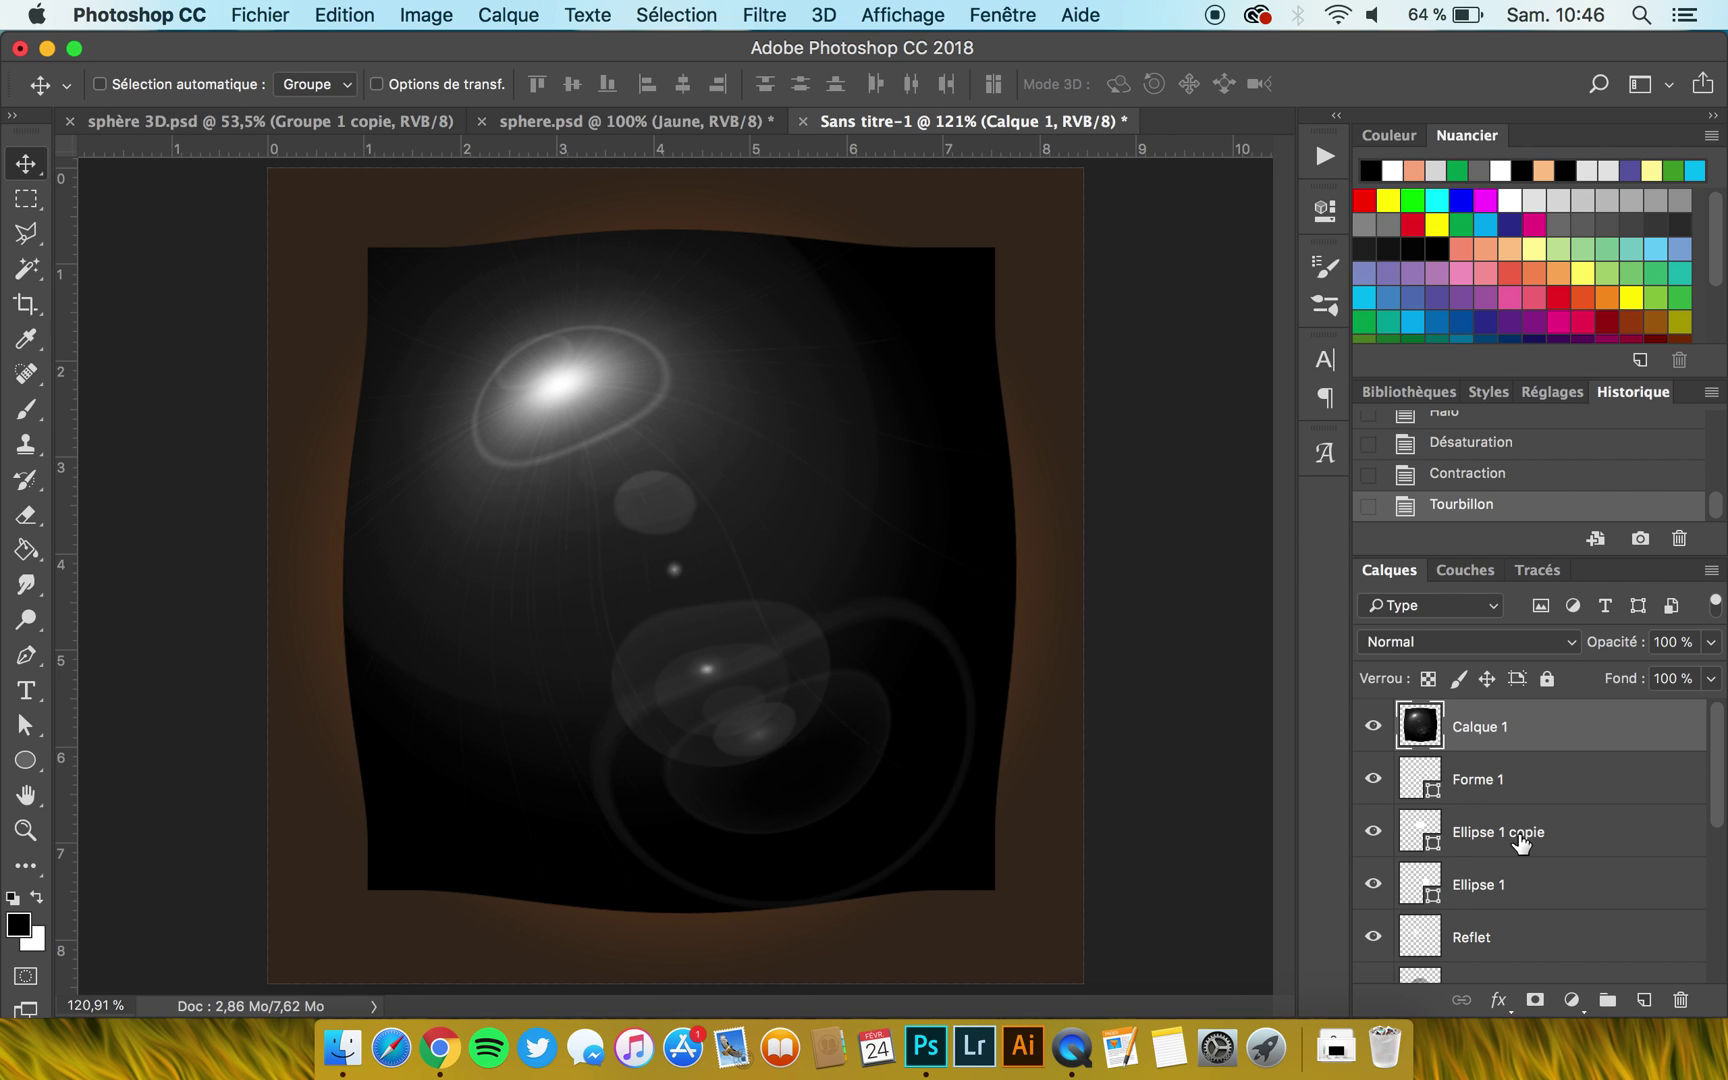
# Load the Sphère layer's outline as a selection and add it as a layer mask on Calque 1.
pyautogui.scroll(-3, 1521, 843)
pyautogui.scroll(-2, 1428, 832)
pyautogui.scroll(5, 1440, 860)
pyautogui.scroll(-10, 1498, 737)
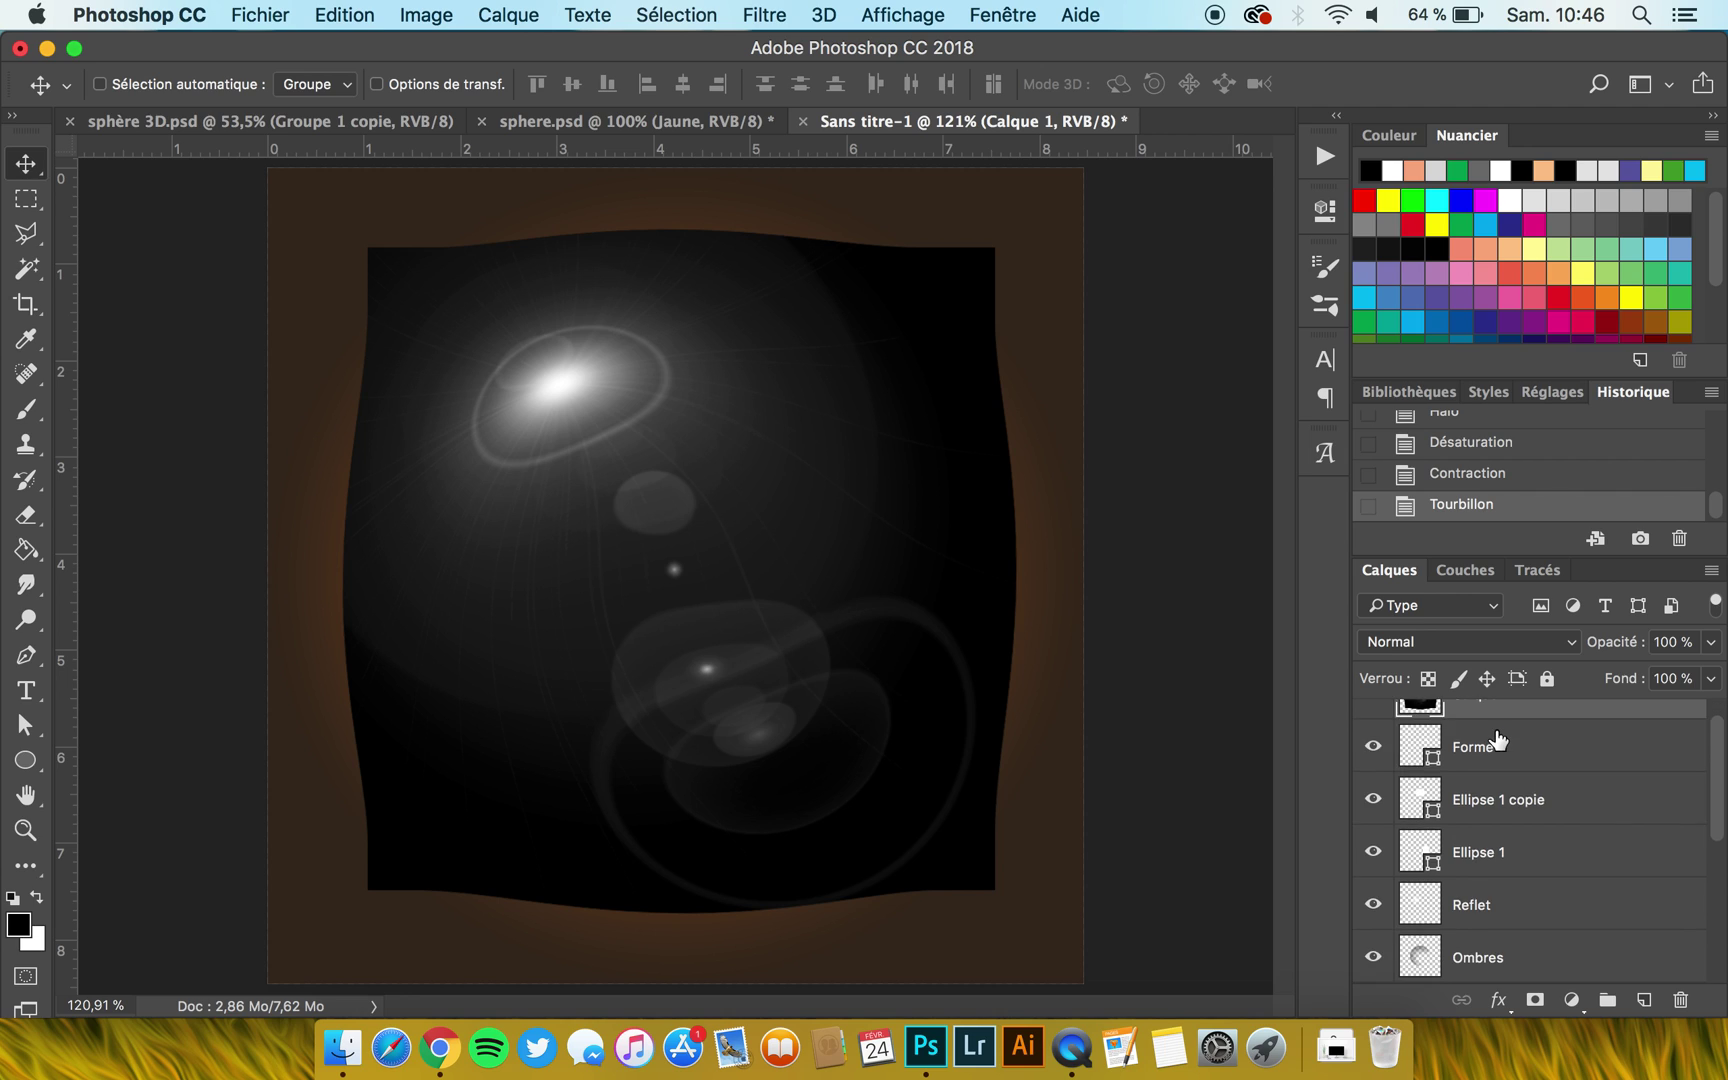
pyautogui.moveTo(1411, 820); pyautogui.dragTo(1425, 815)
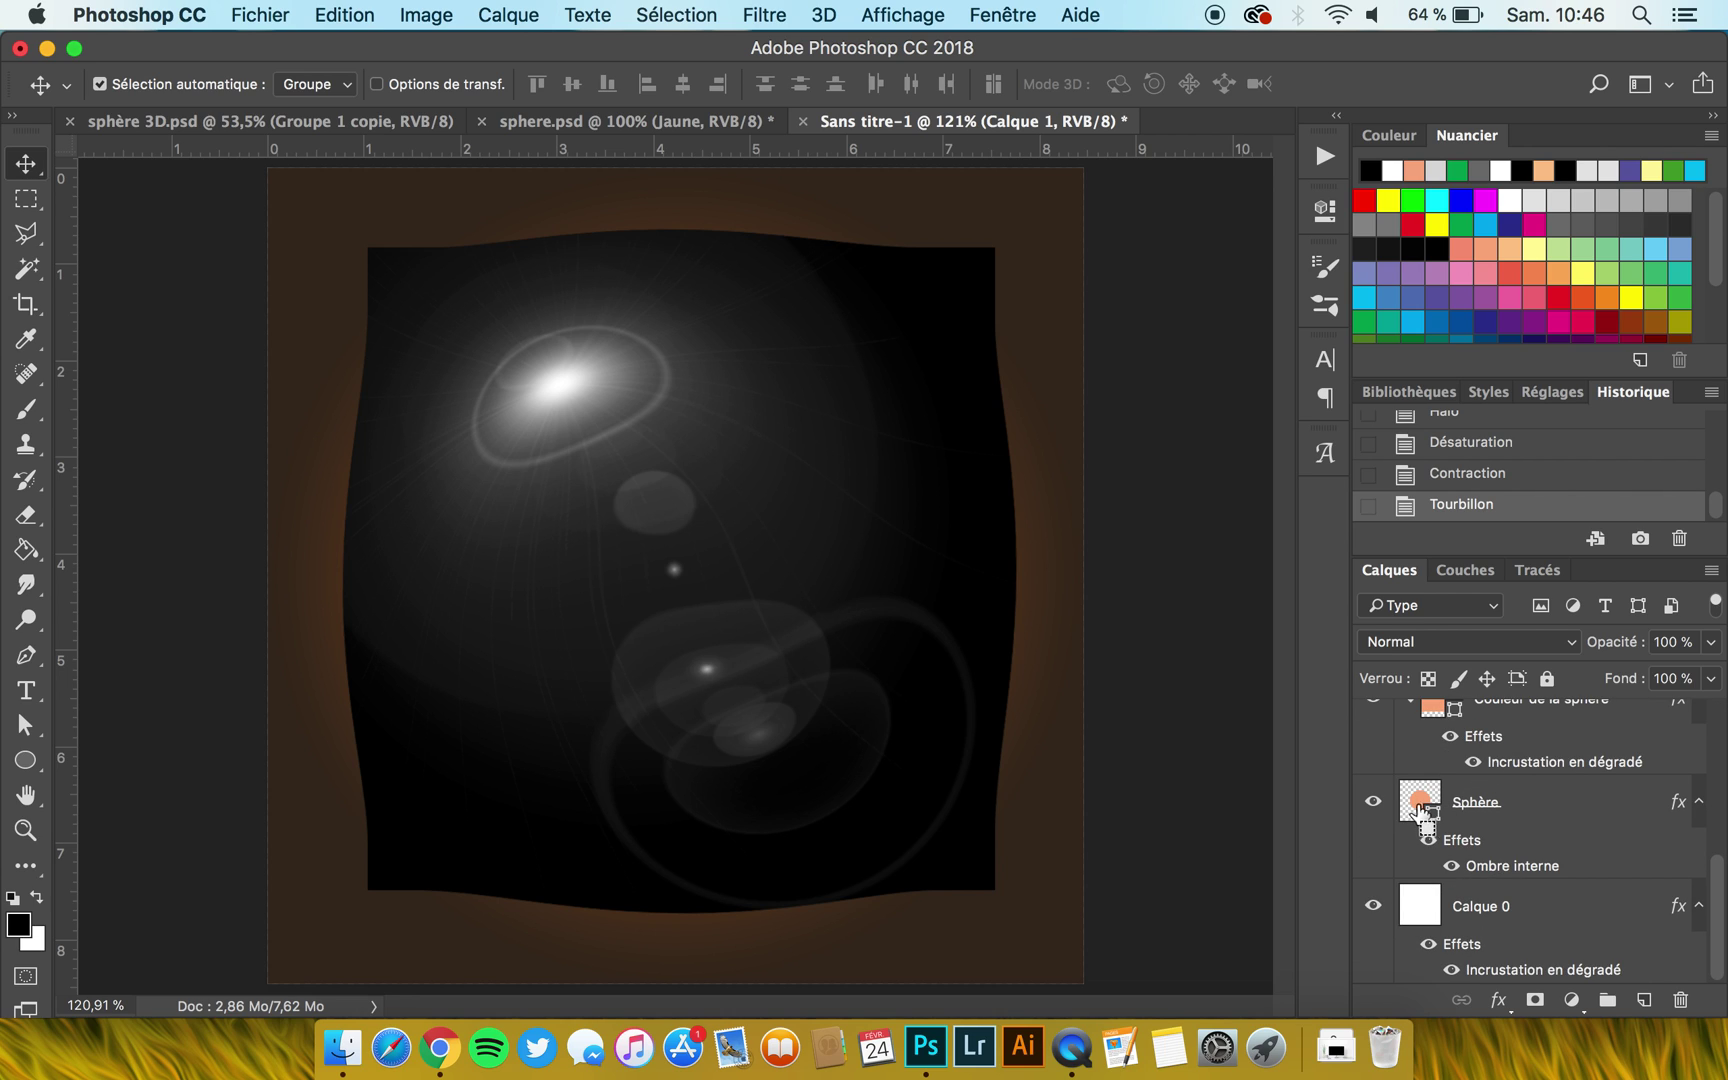
pyautogui.keyDown('super'); pyautogui.click(1425, 812); pyautogui.keyUp('super')
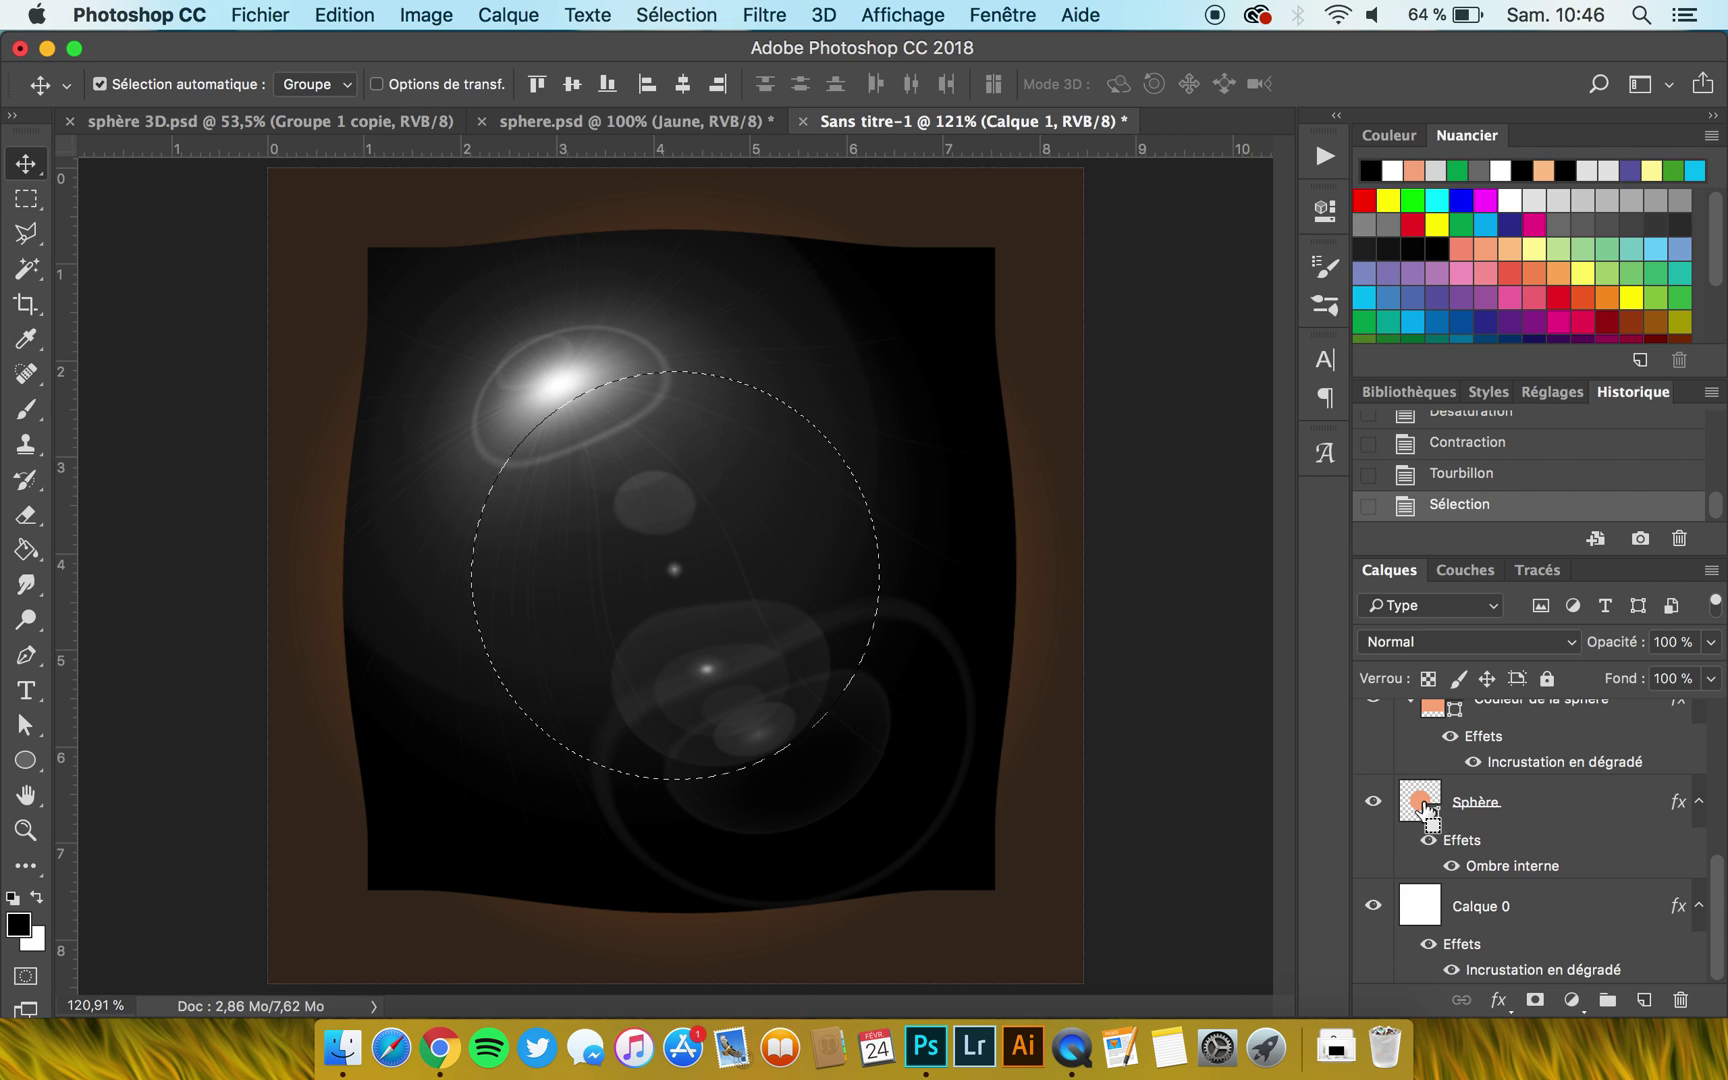
pyautogui.scroll(10, 1427, 812)
pyautogui.click(1534, 1002)
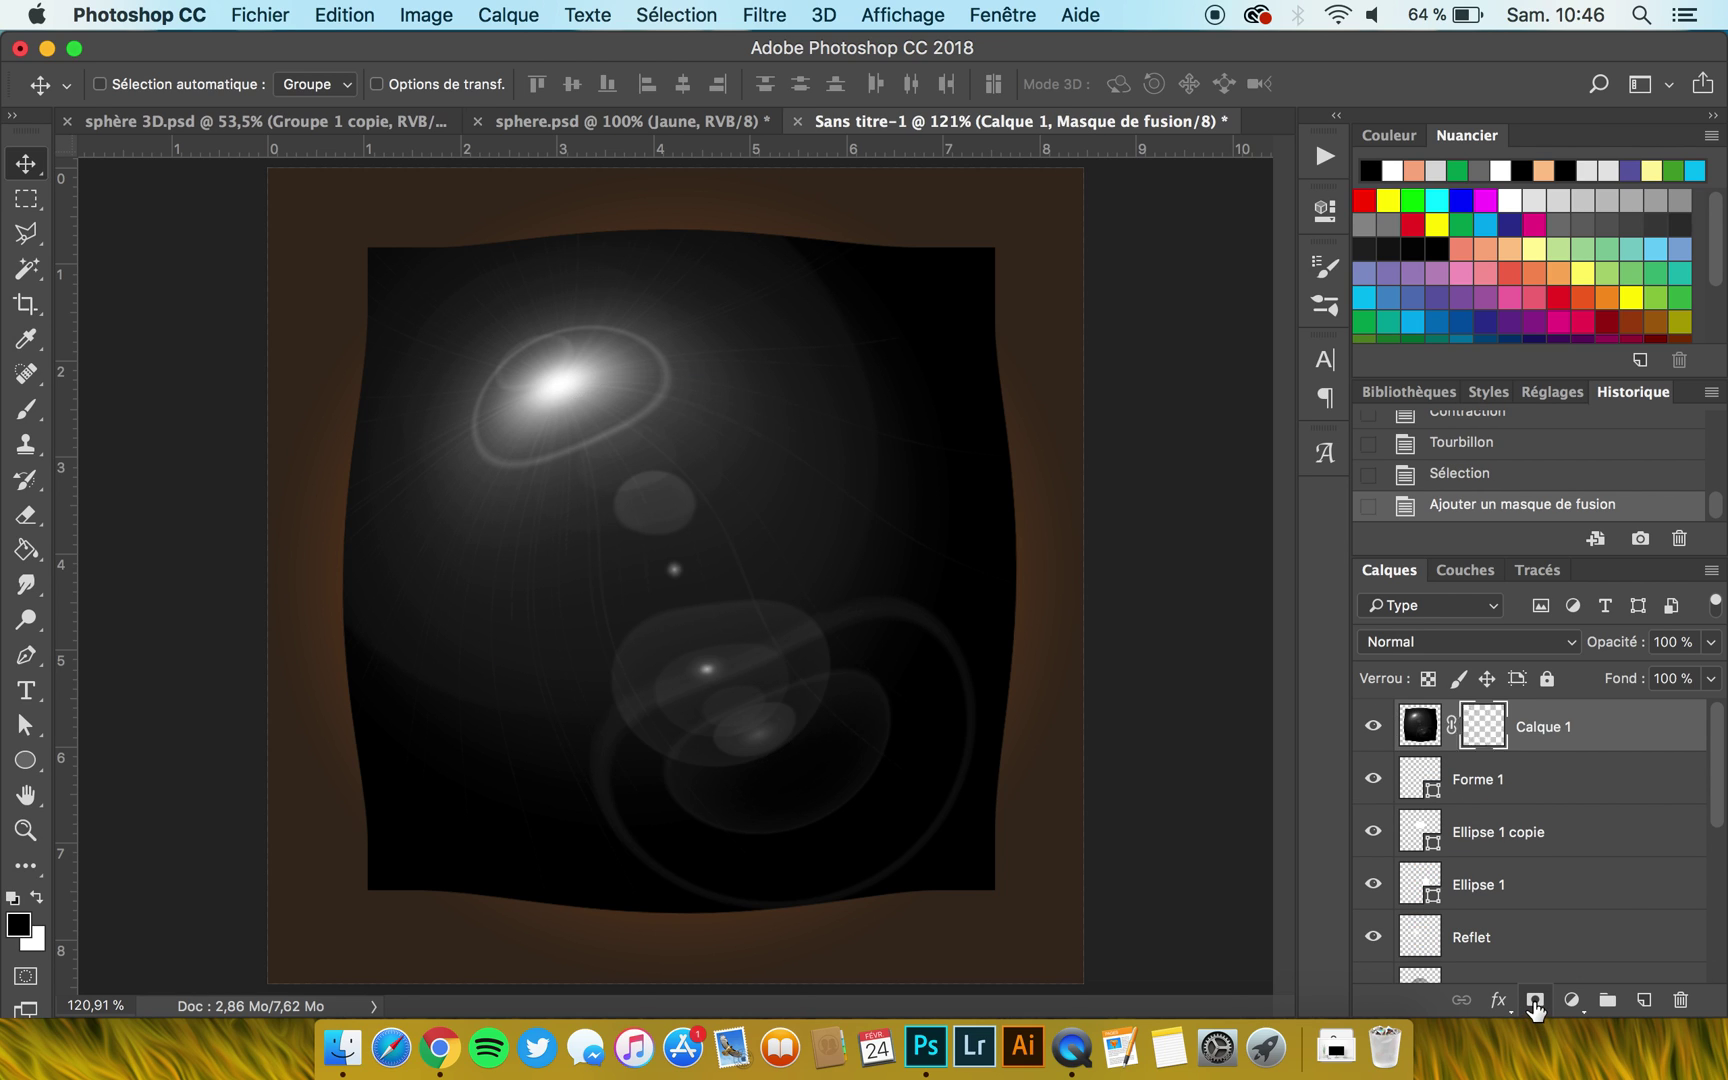
# Select the flare image of Calque 1 rather than its mask, and set the layer's blend mode to Superposition.
pyautogui.click(1420, 730)
pyautogui.click(1448, 645)
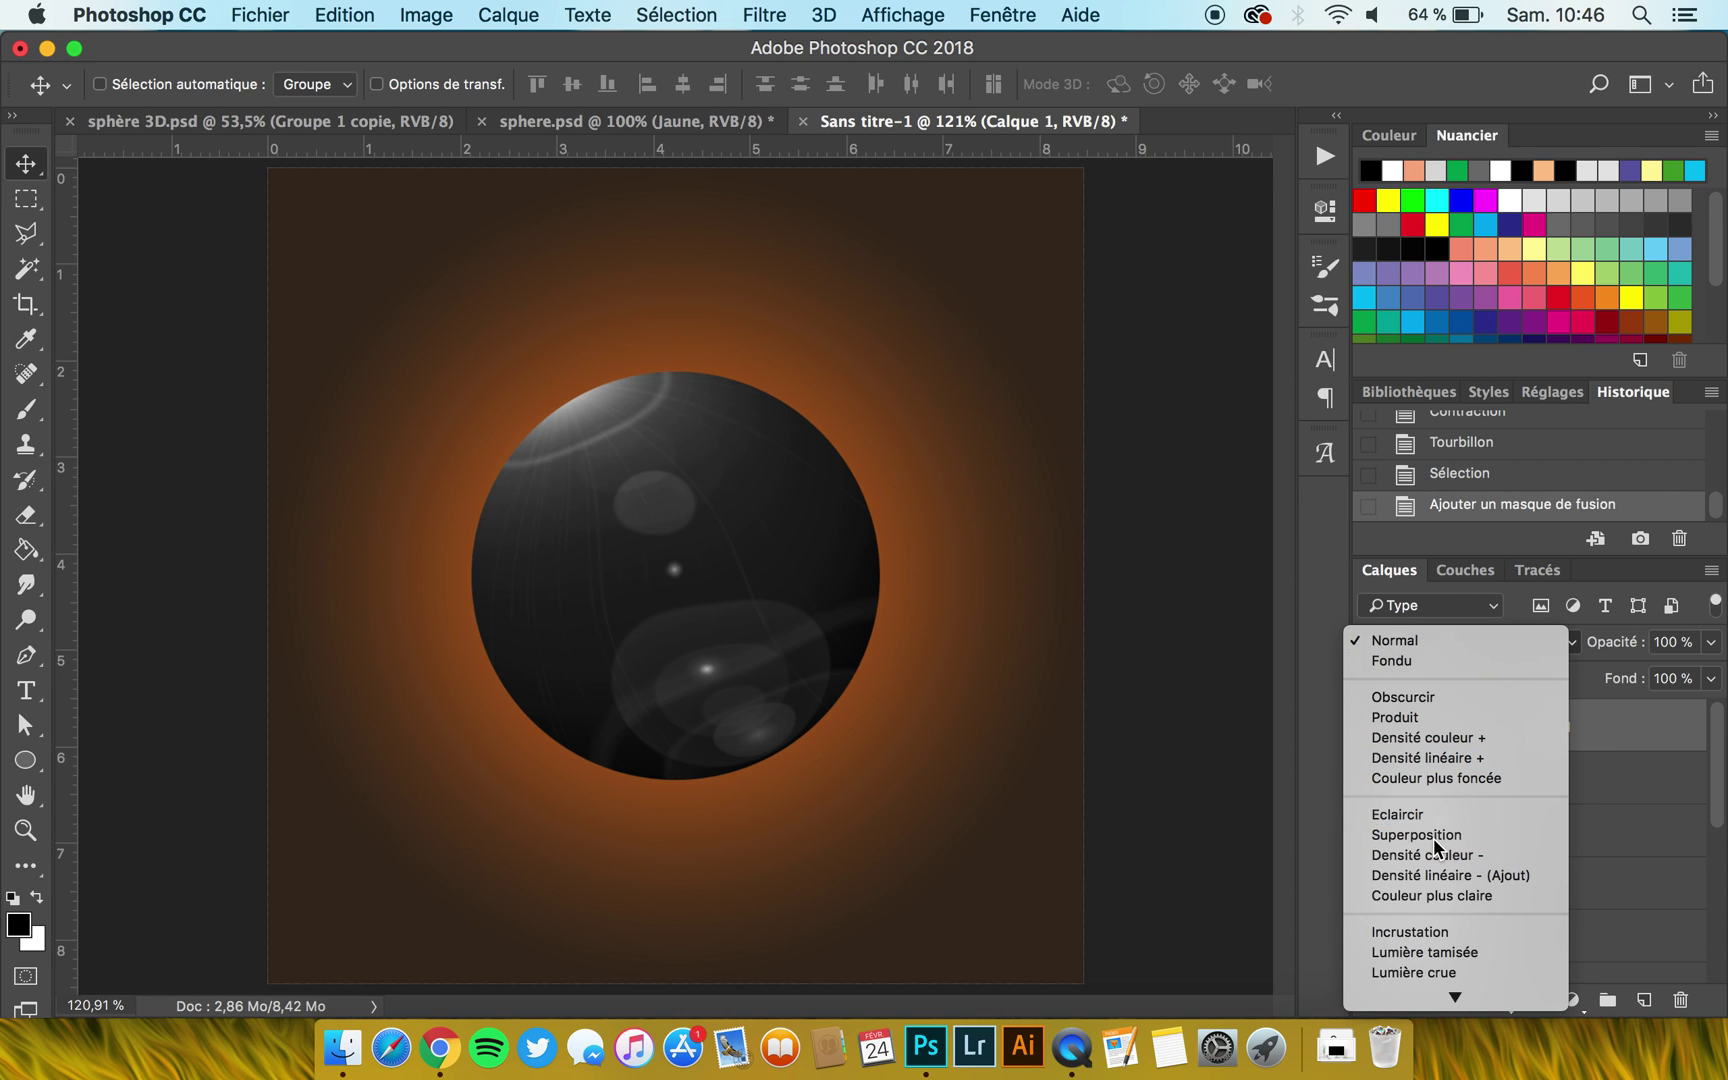
pyautogui.click(1432, 836)
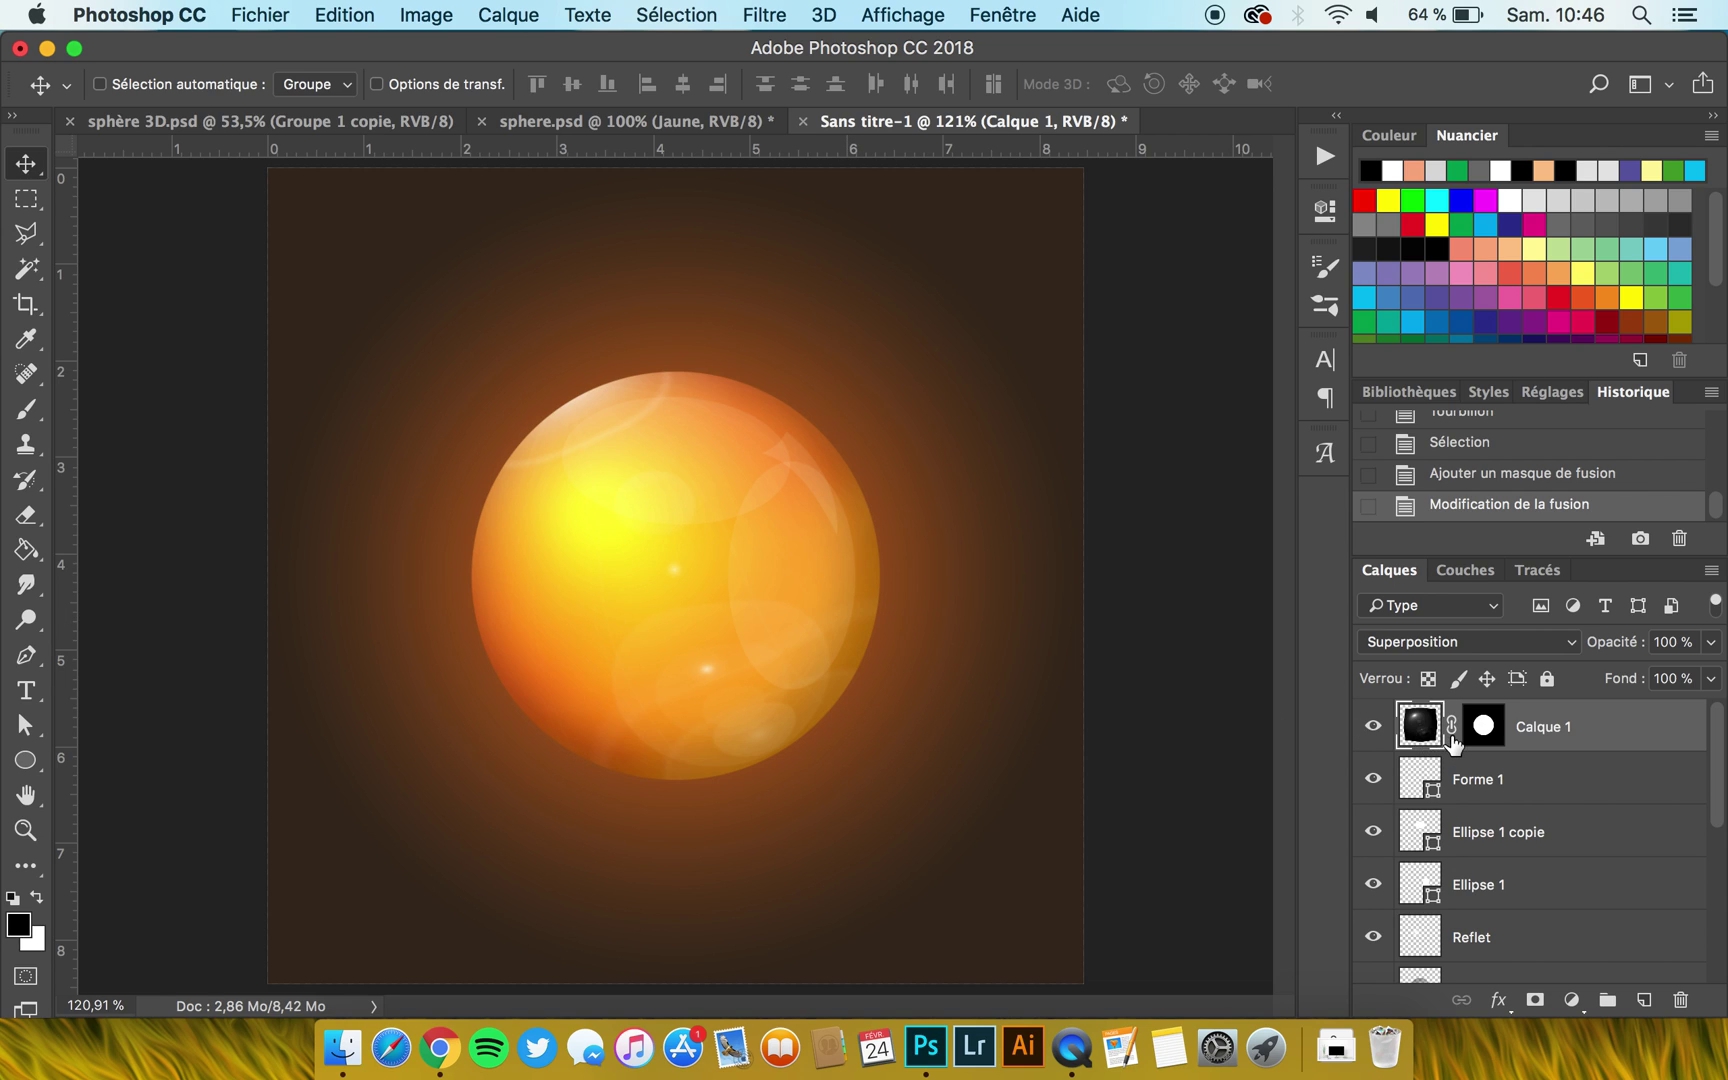
# Unlink the flare from its mask, scale it to about 122 x 110%, rotate it about -29° and place its bright spot at the sphere's upper left.
pyautogui.click(1451, 727)
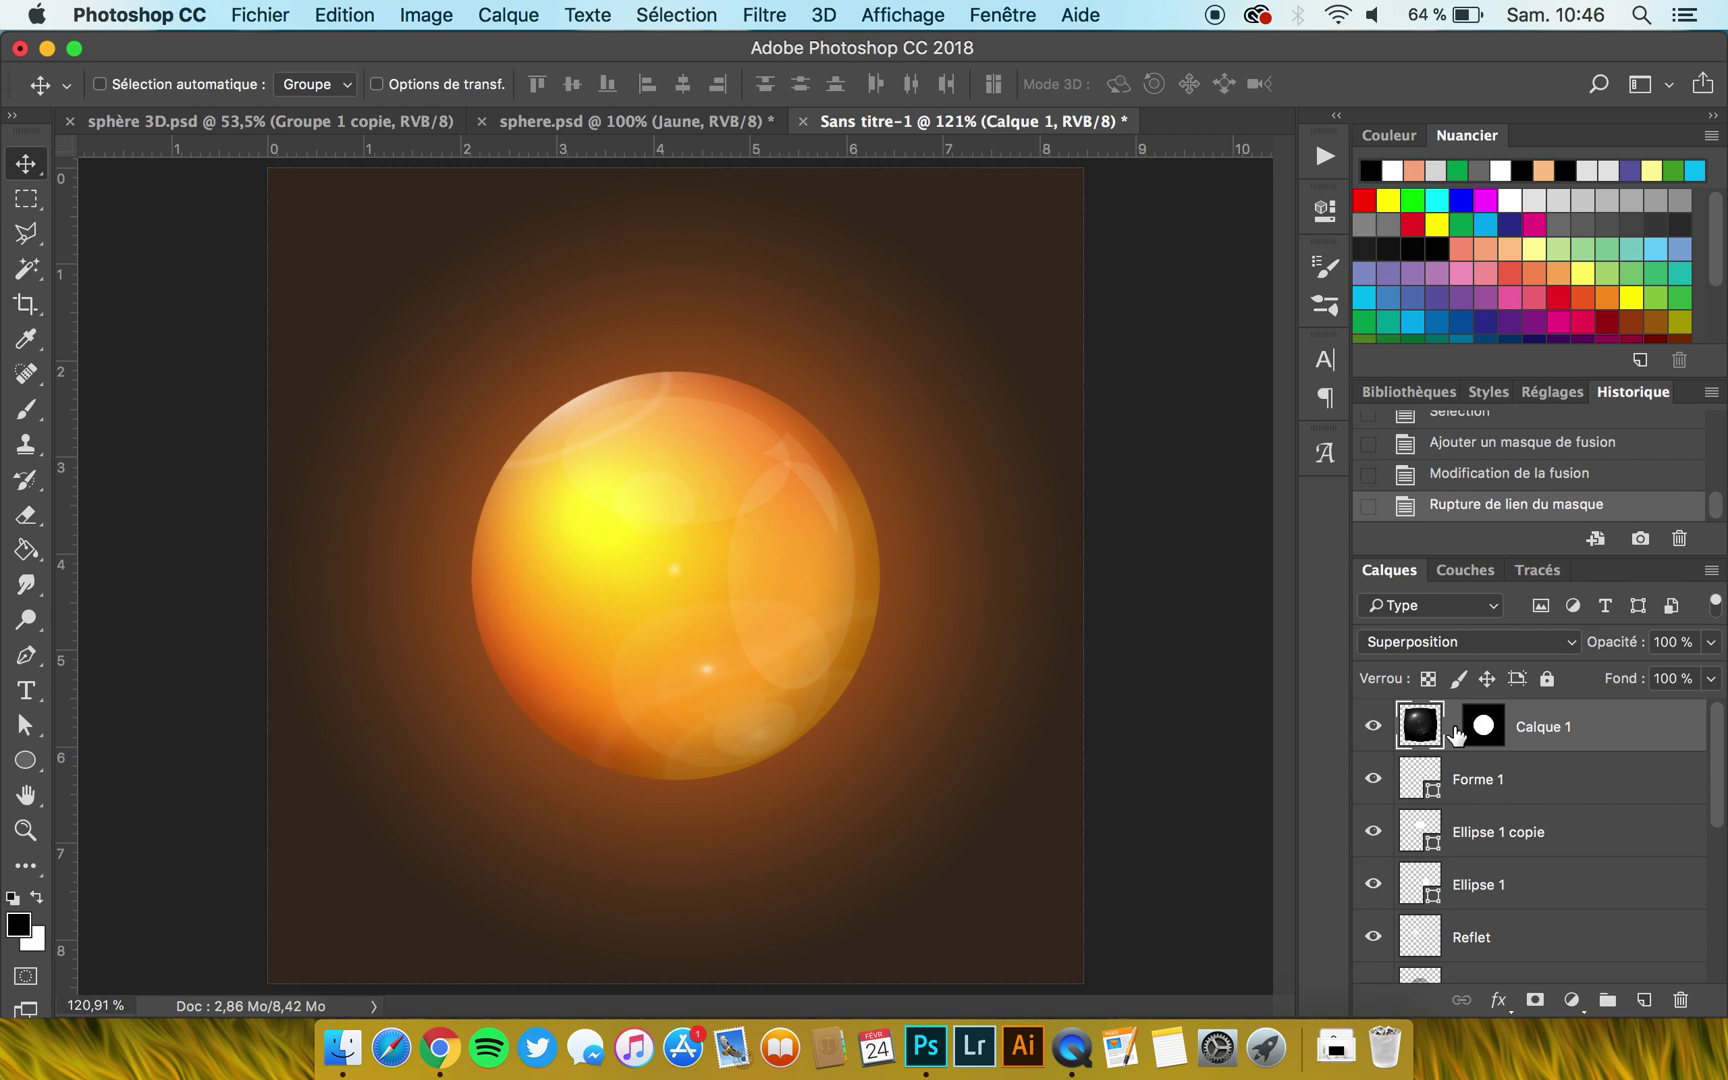
pyautogui.moveTo(618, 456); pyautogui.dragTo(645, 530)
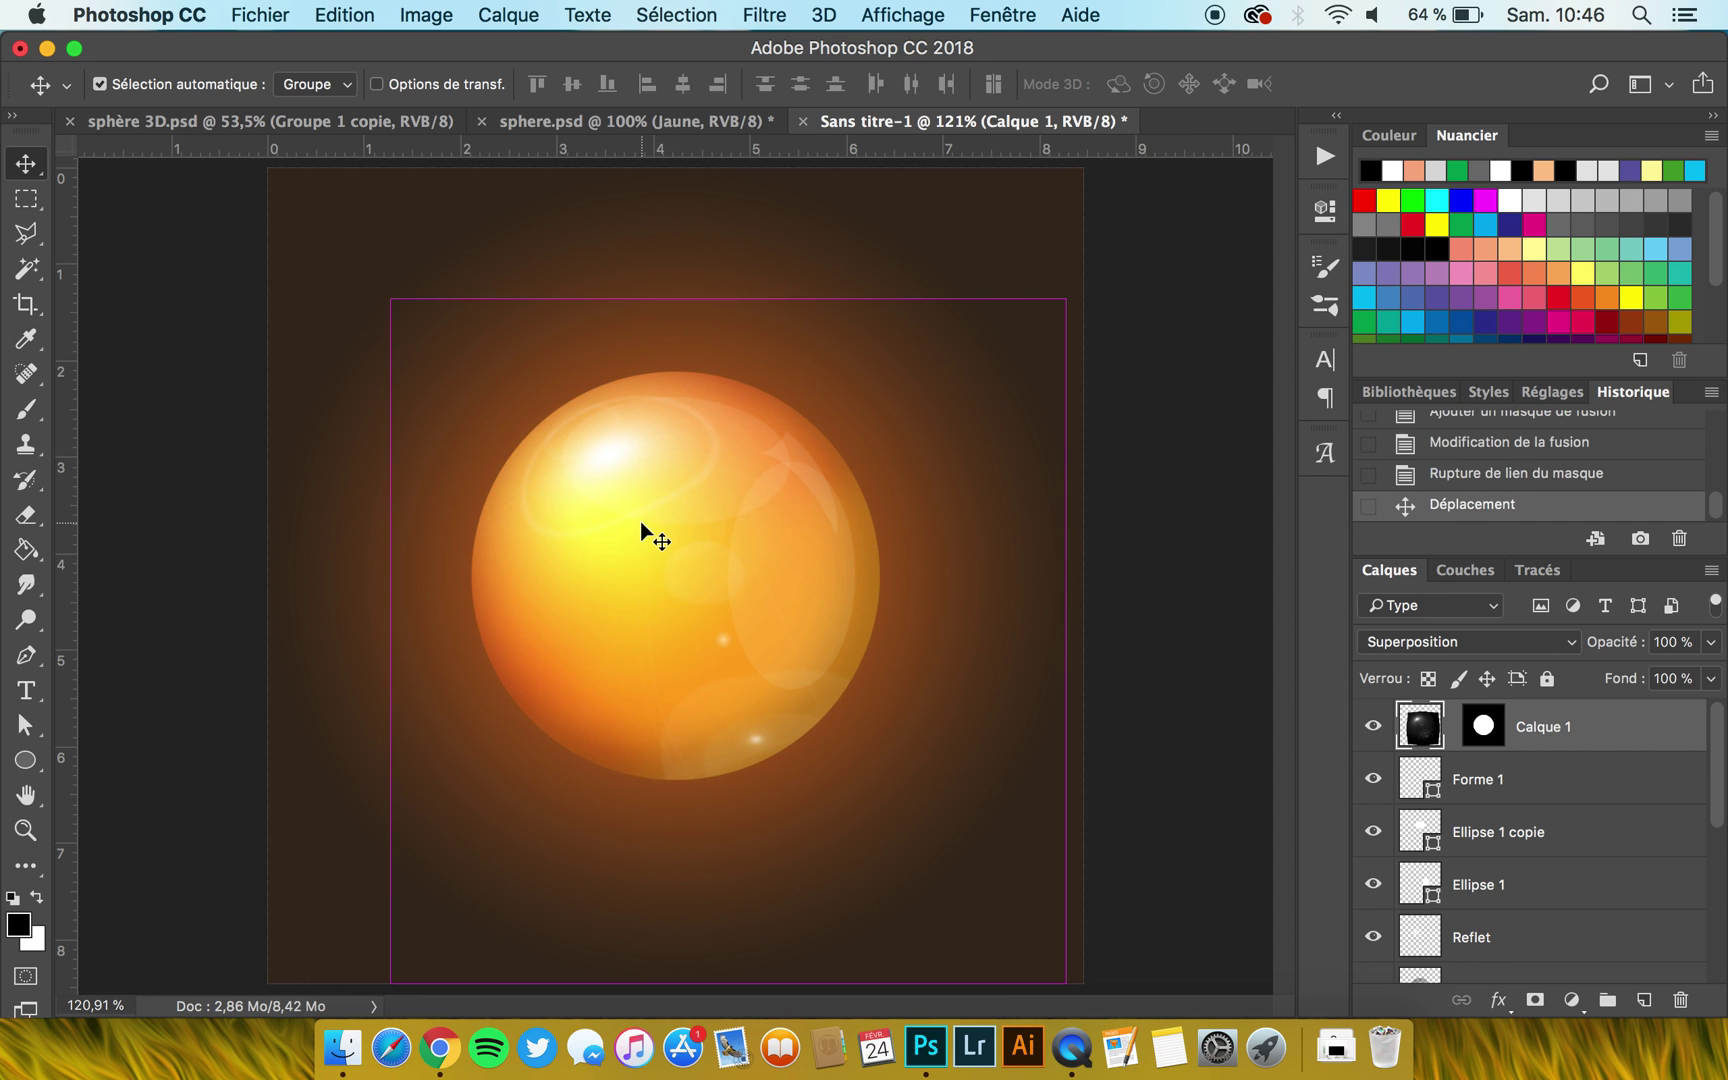
pyautogui.hotkey('ctrl', 't')
pyautogui.moveTo(1062, 975); pyautogui.dragTo(944, 813)
pyautogui.moveTo(386, 296); pyautogui.dragTo(438, 358)
pyautogui.moveTo(582, 244); pyautogui.dragTo(494, 245)
pyautogui.moveTo(667, 448); pyautogui.dragTo(962, 345)
pyautogui.scroll(-5, 676, 428)
pyautogui.moveTo(771, 413); pyautogui.dragTo(816, 435)
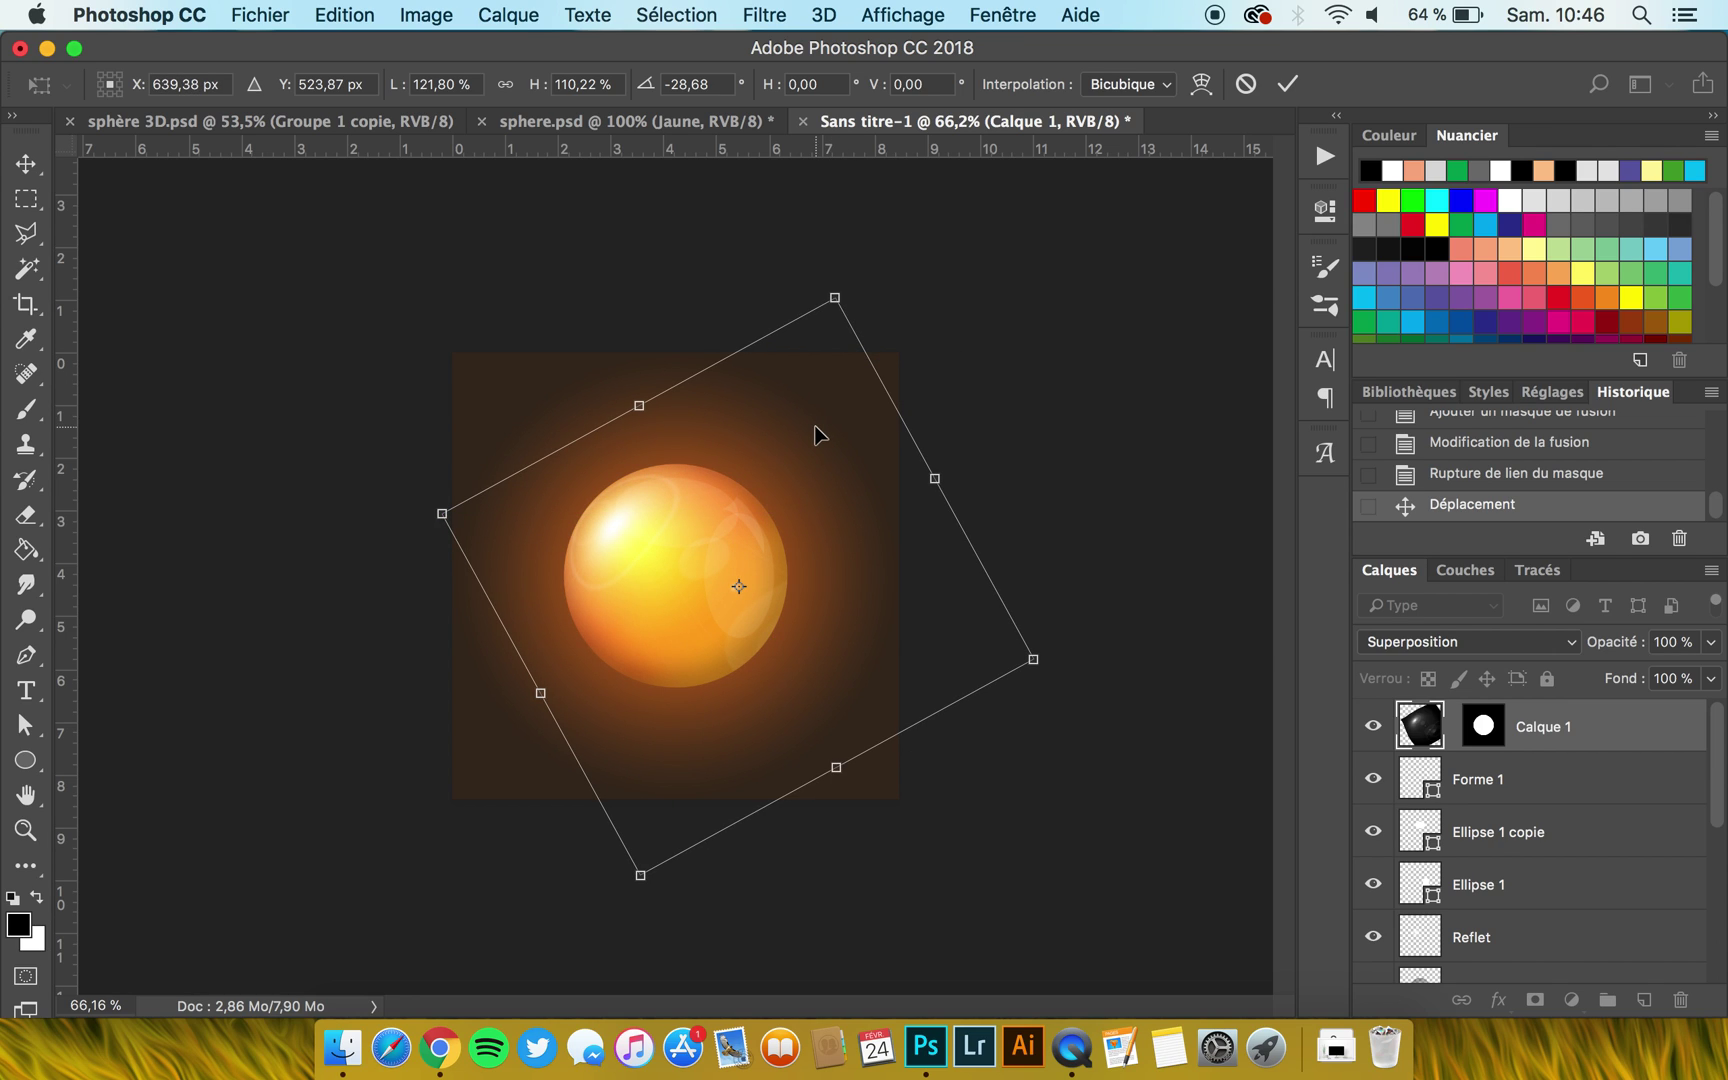
pyautogui.press('Return')
pyautogui.scroll(3, 818, 415)
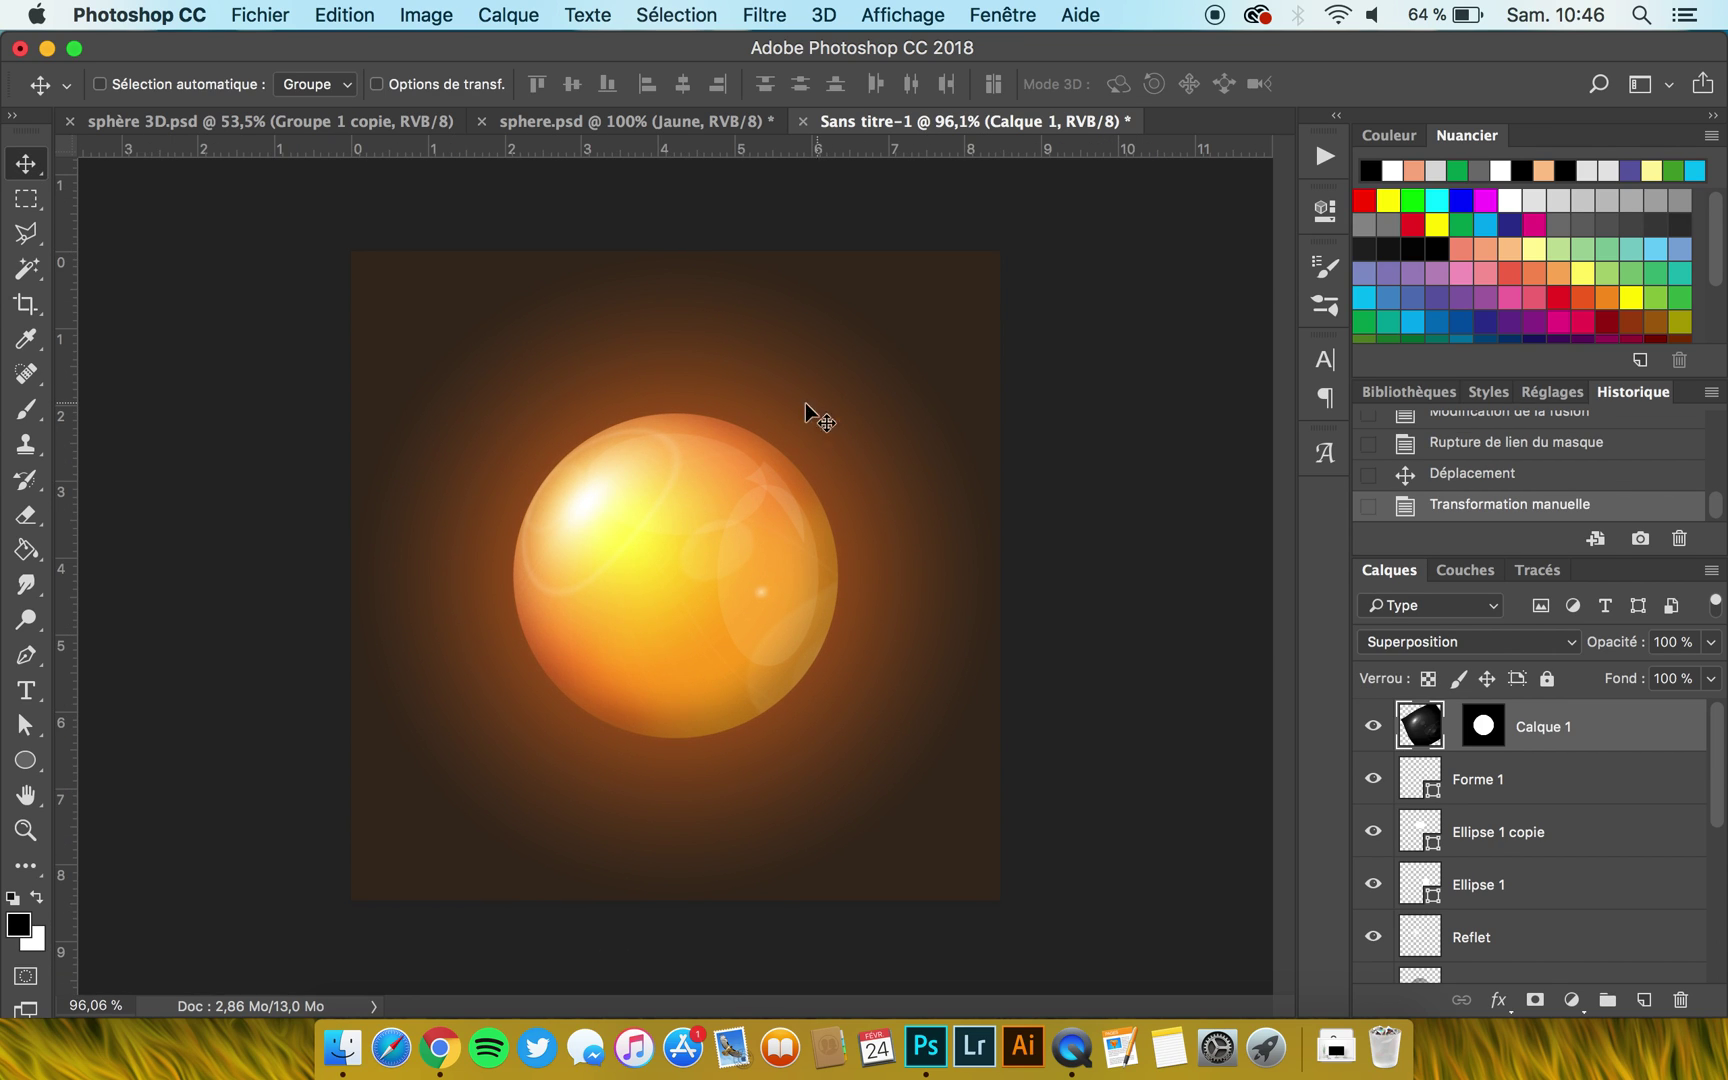
pyautogui.moveTo(748, 406); pyautogui.dragTo(763, 418)
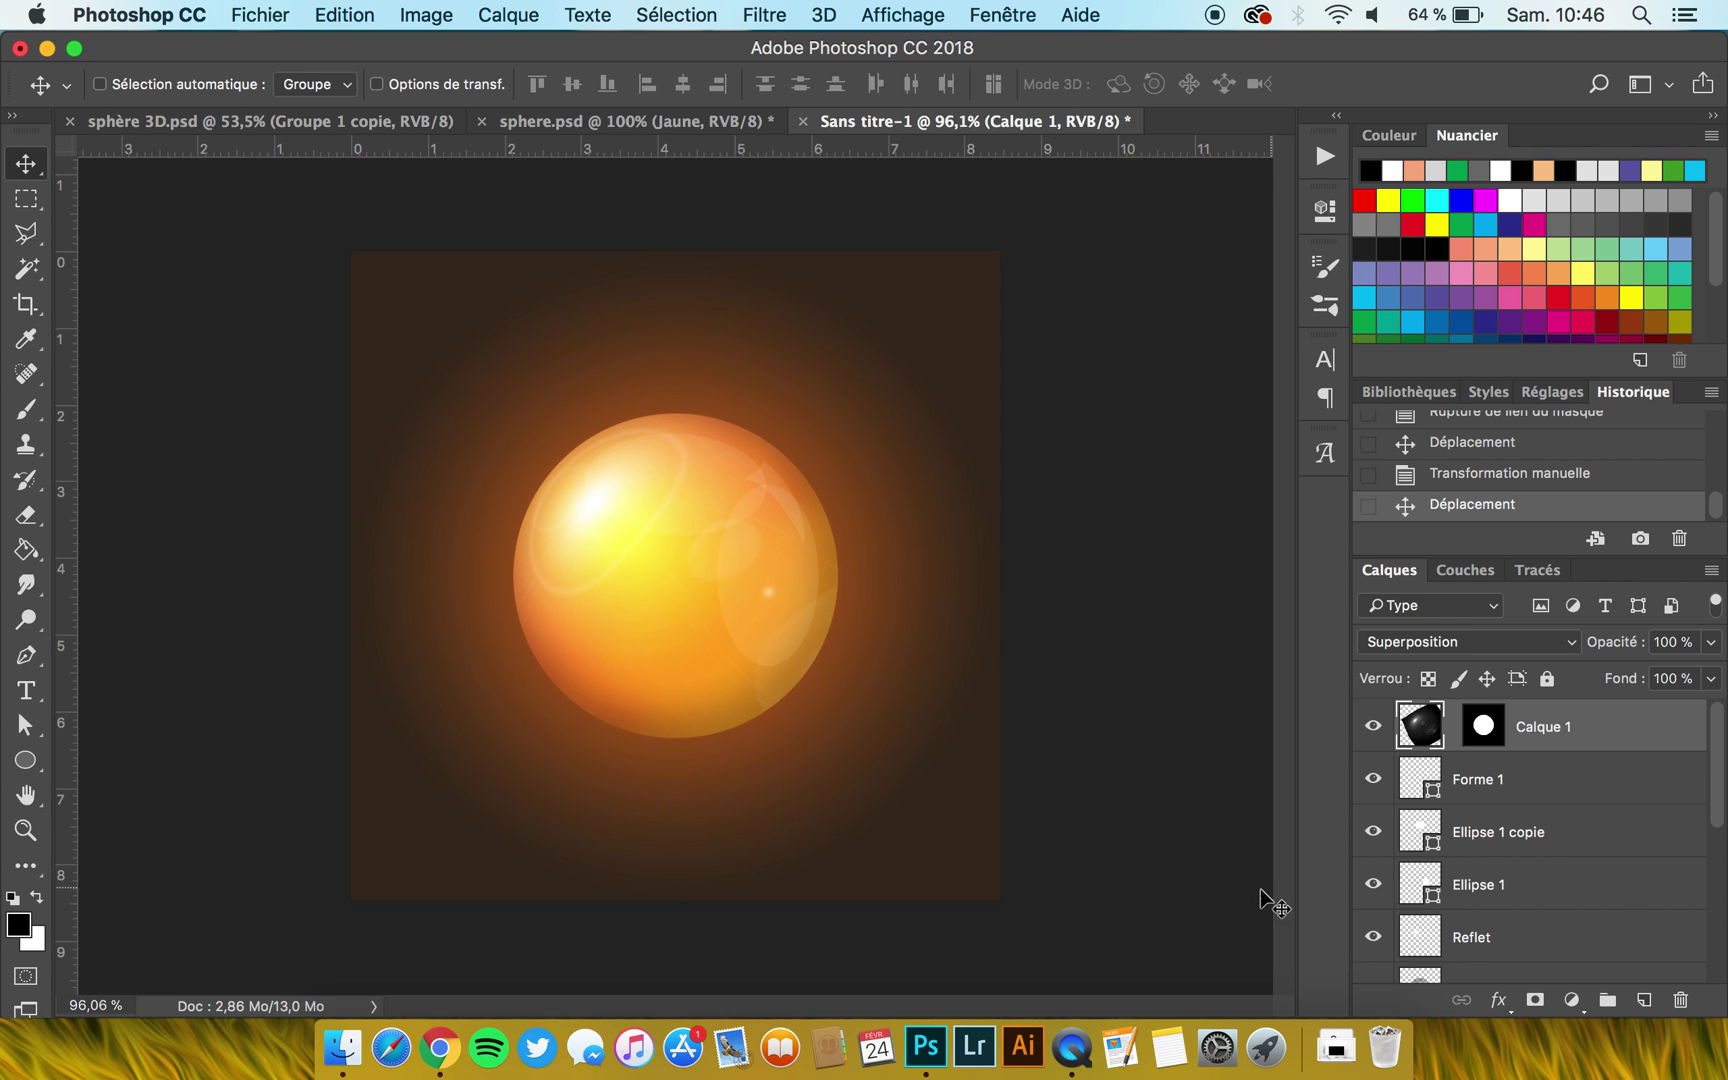
# Reduce Calque 1's opacity to 82% and link the flare to its mask again.
pyautogui.click(1710, 645)
pyautogui.moveTo(1705, 674); pyautogui.dragTo(1687, 681)
pyautogui.click(1614, 733)
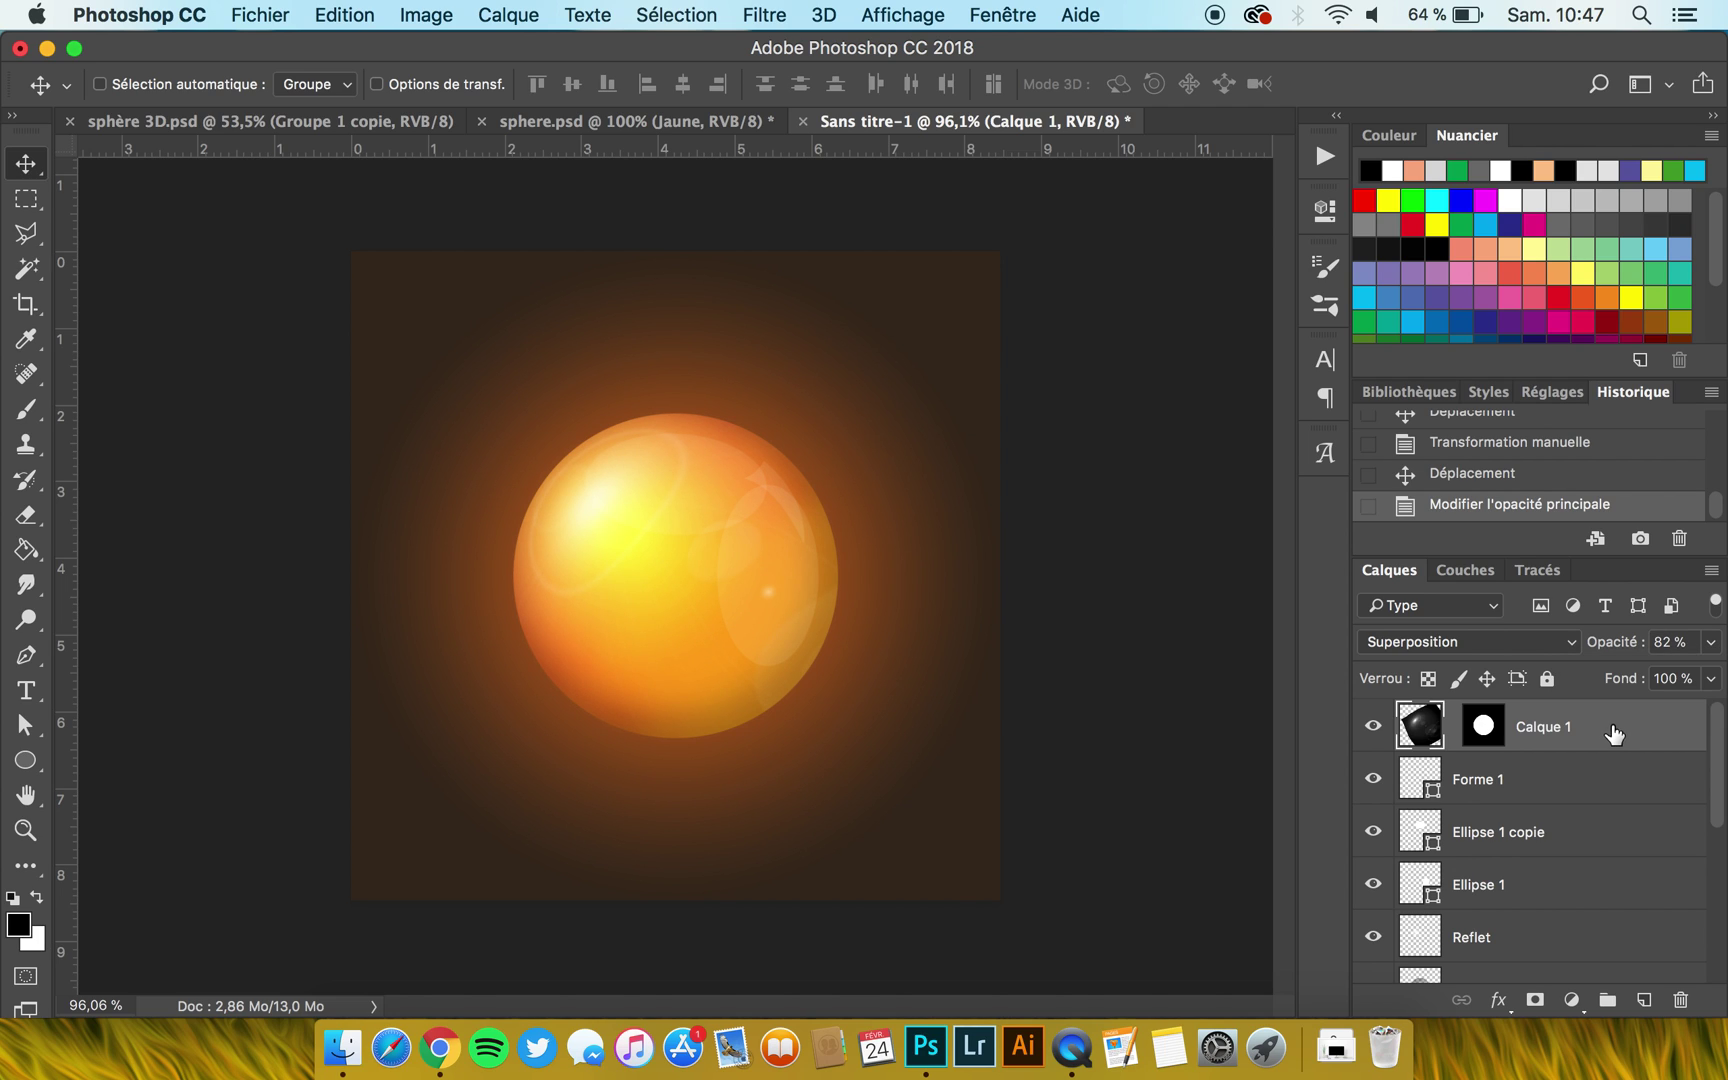
pyautogui.click(1451, 730)
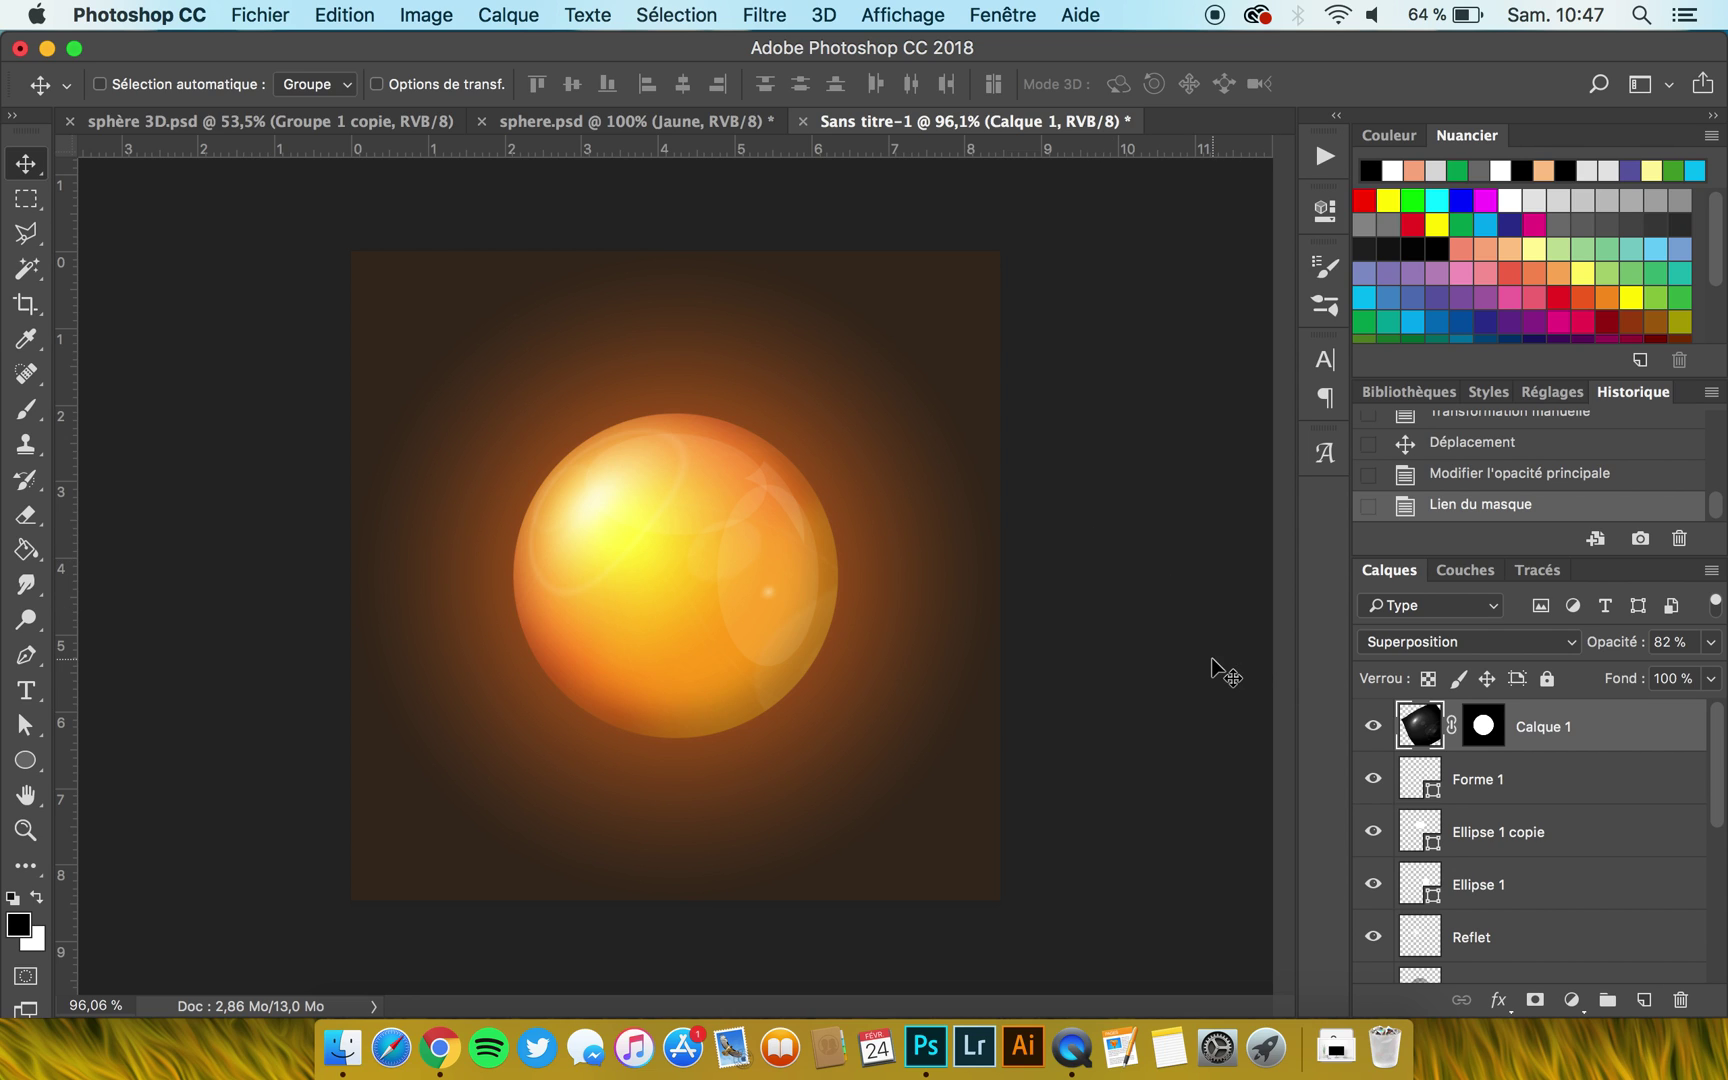
# Duplicate Calque 1, unlink the copy's mask, and rotate the copied flare about -145°, placing its small light spot at the sphere's lower left.
pyautogui.press('super+j')
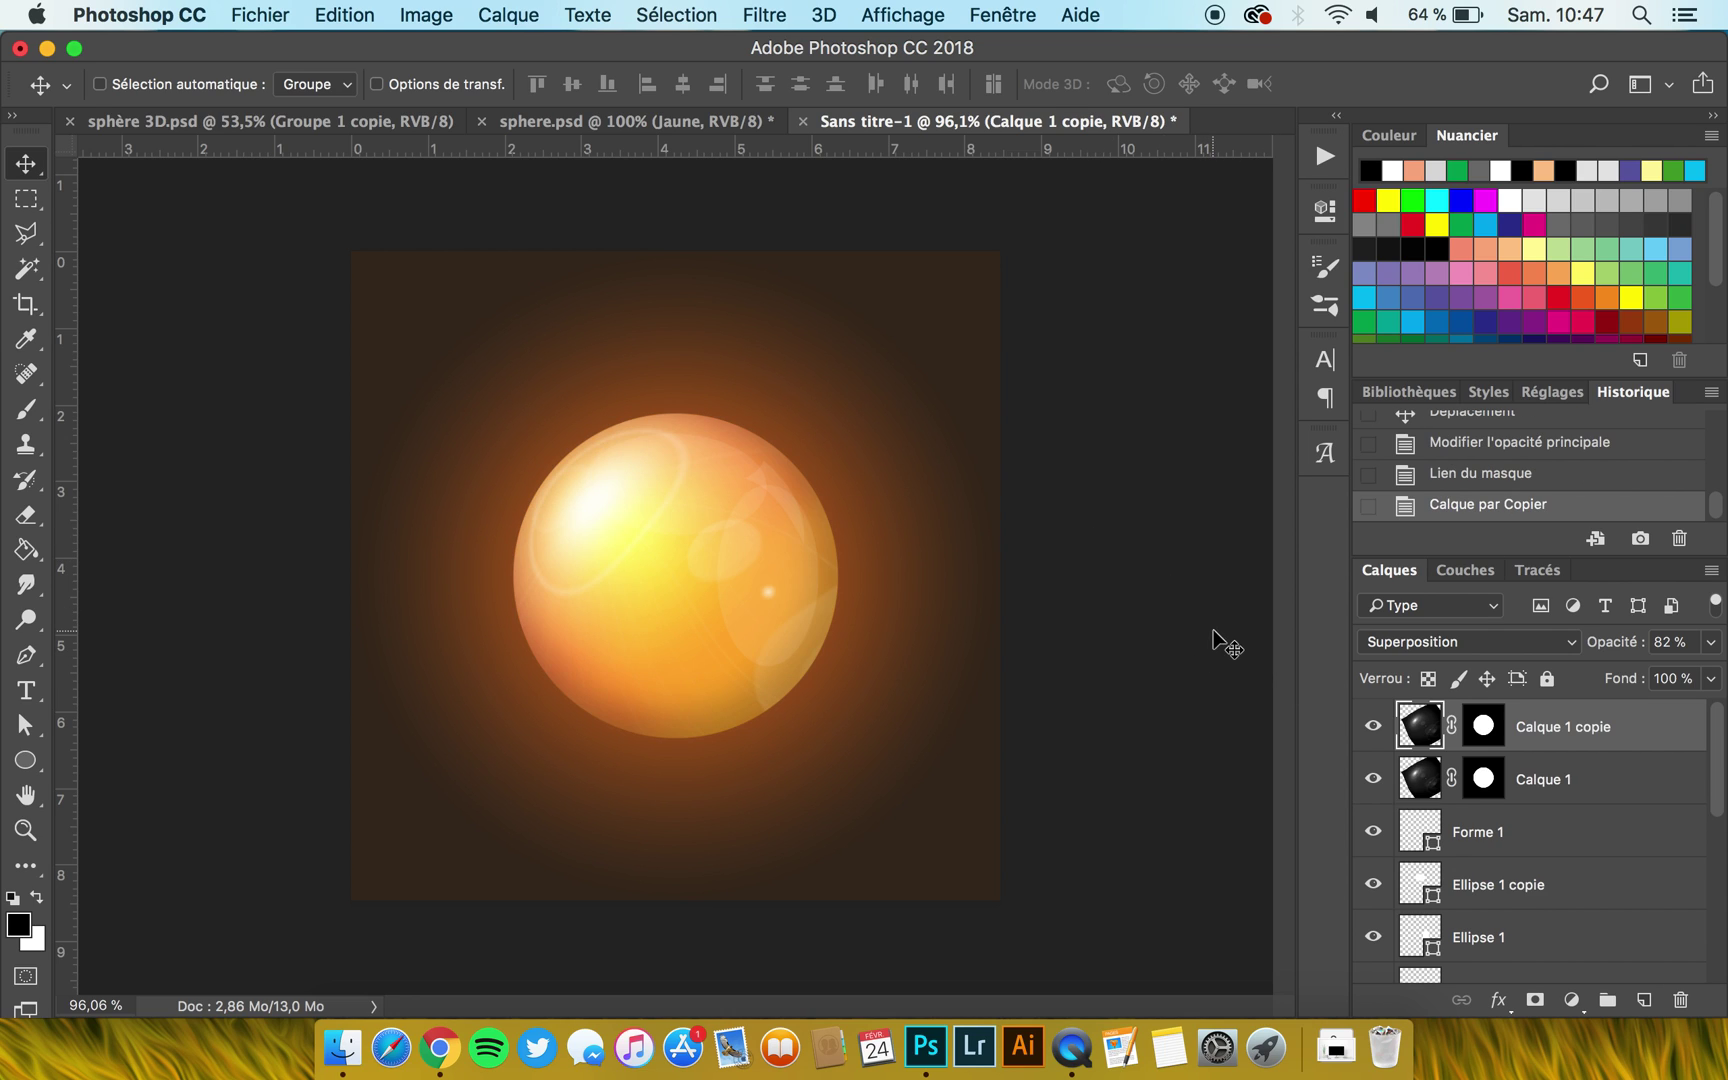
pyautogui.click(1452, 726)
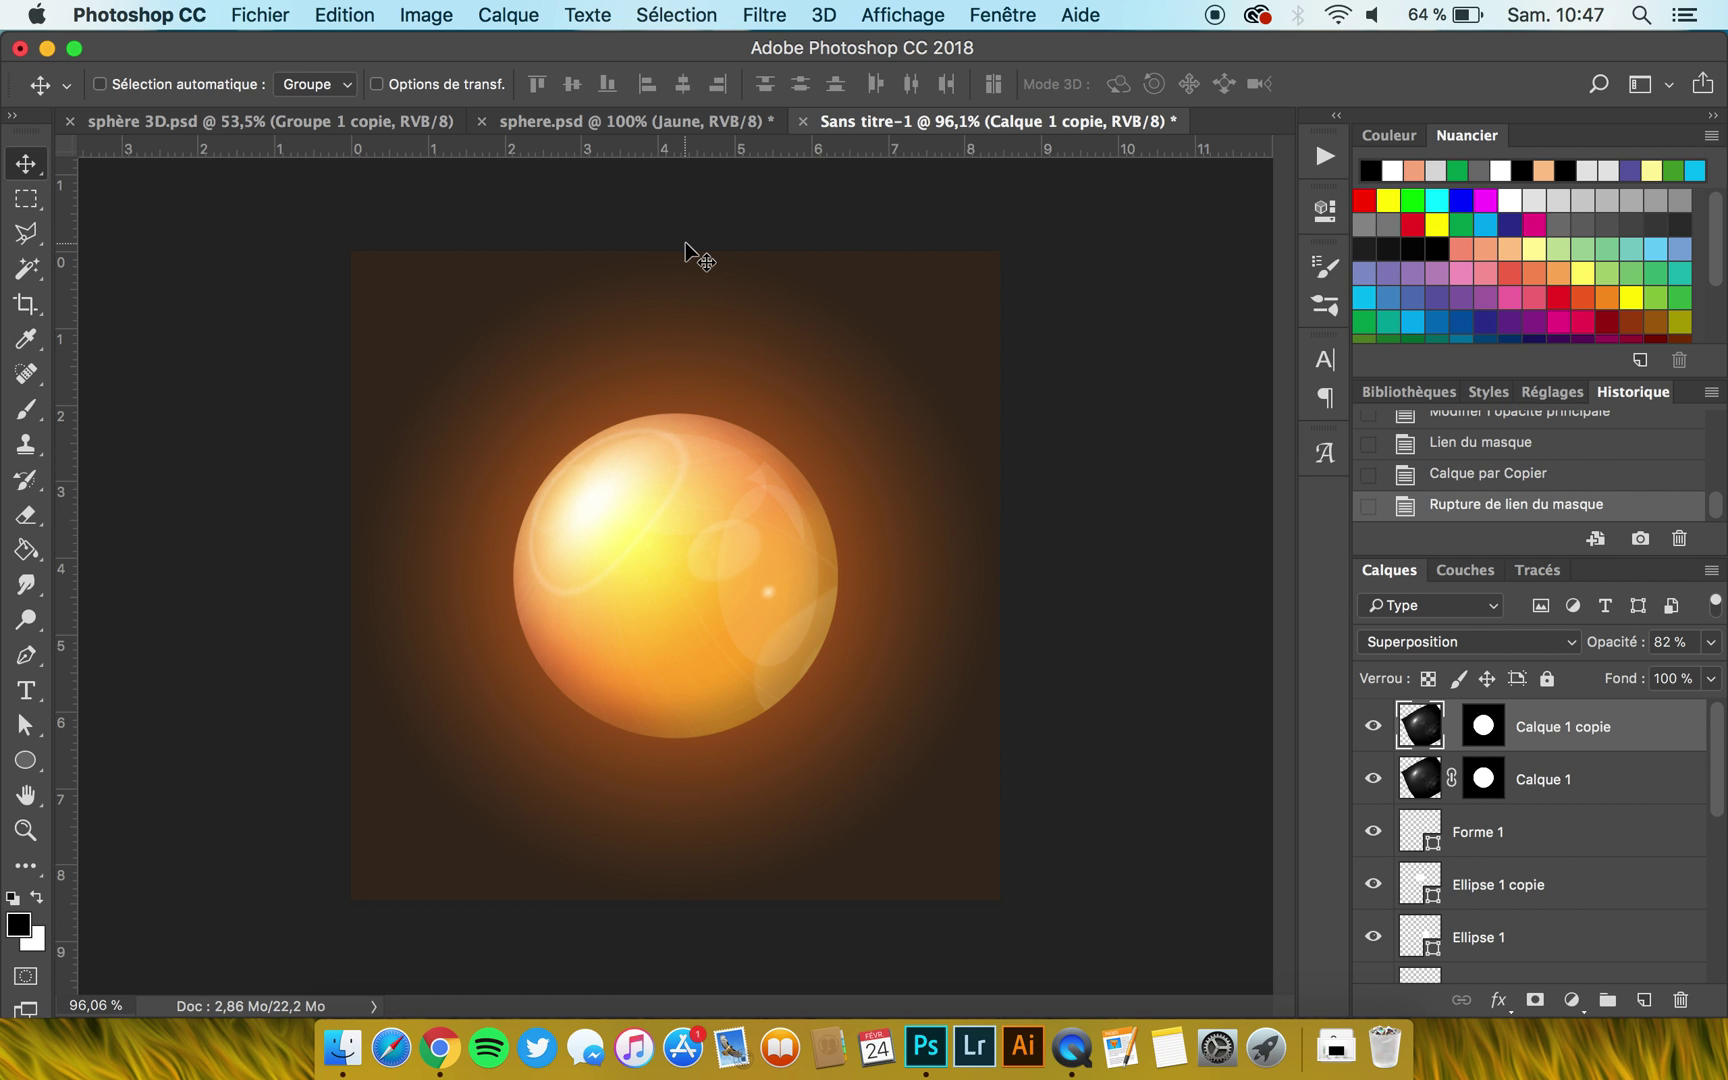
pyautogui.press('super+t')
pyautogui.moveTo(375, 197); pyautogui.dragTo(843, 673)
pyautogui.moveTo(940, 430); pyautogui.dragTo(782, 336)
pyautogui.moveTo(733, 296); pyautogui.dragTo(775, 573)
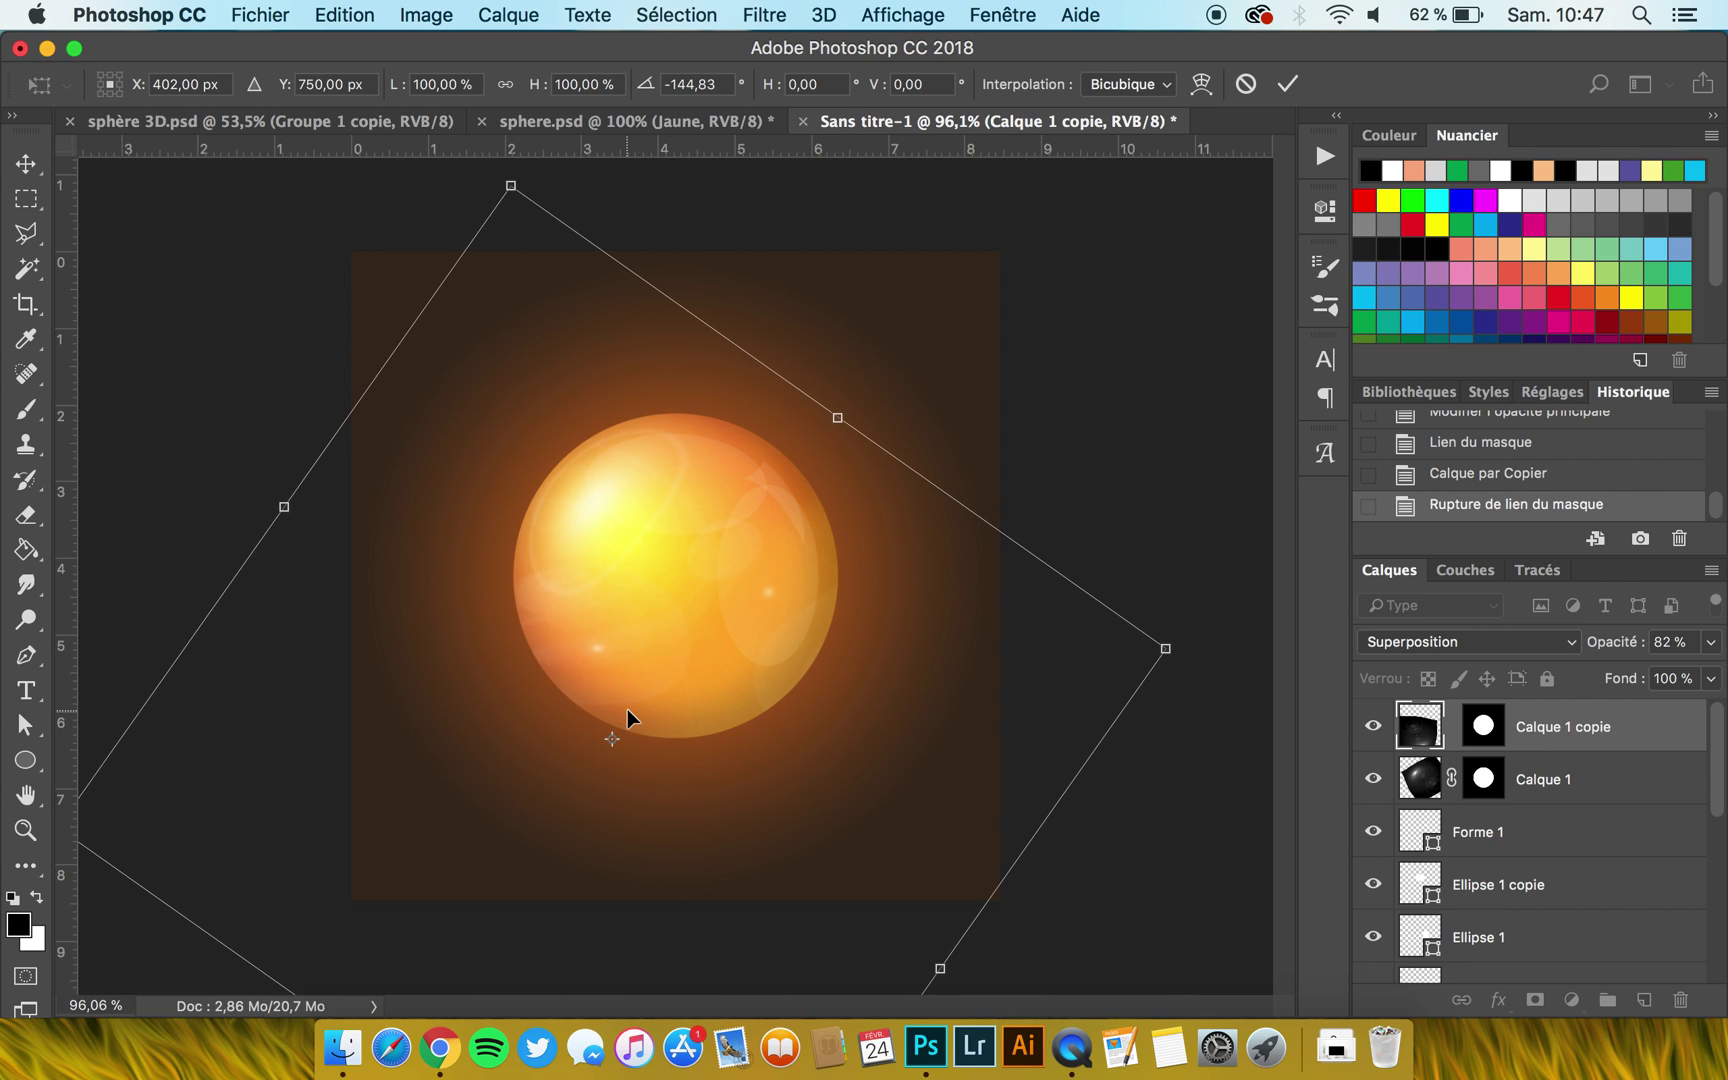
pyautogui.press('Return')
# Compare the sphere with and without Calque 1 copie, and set that layer's opacity to 61%.
pyautogui.click(1711, 642)
pyautogui.moveTo(1690, 677); pyautogui.dragTo(1628, 680)
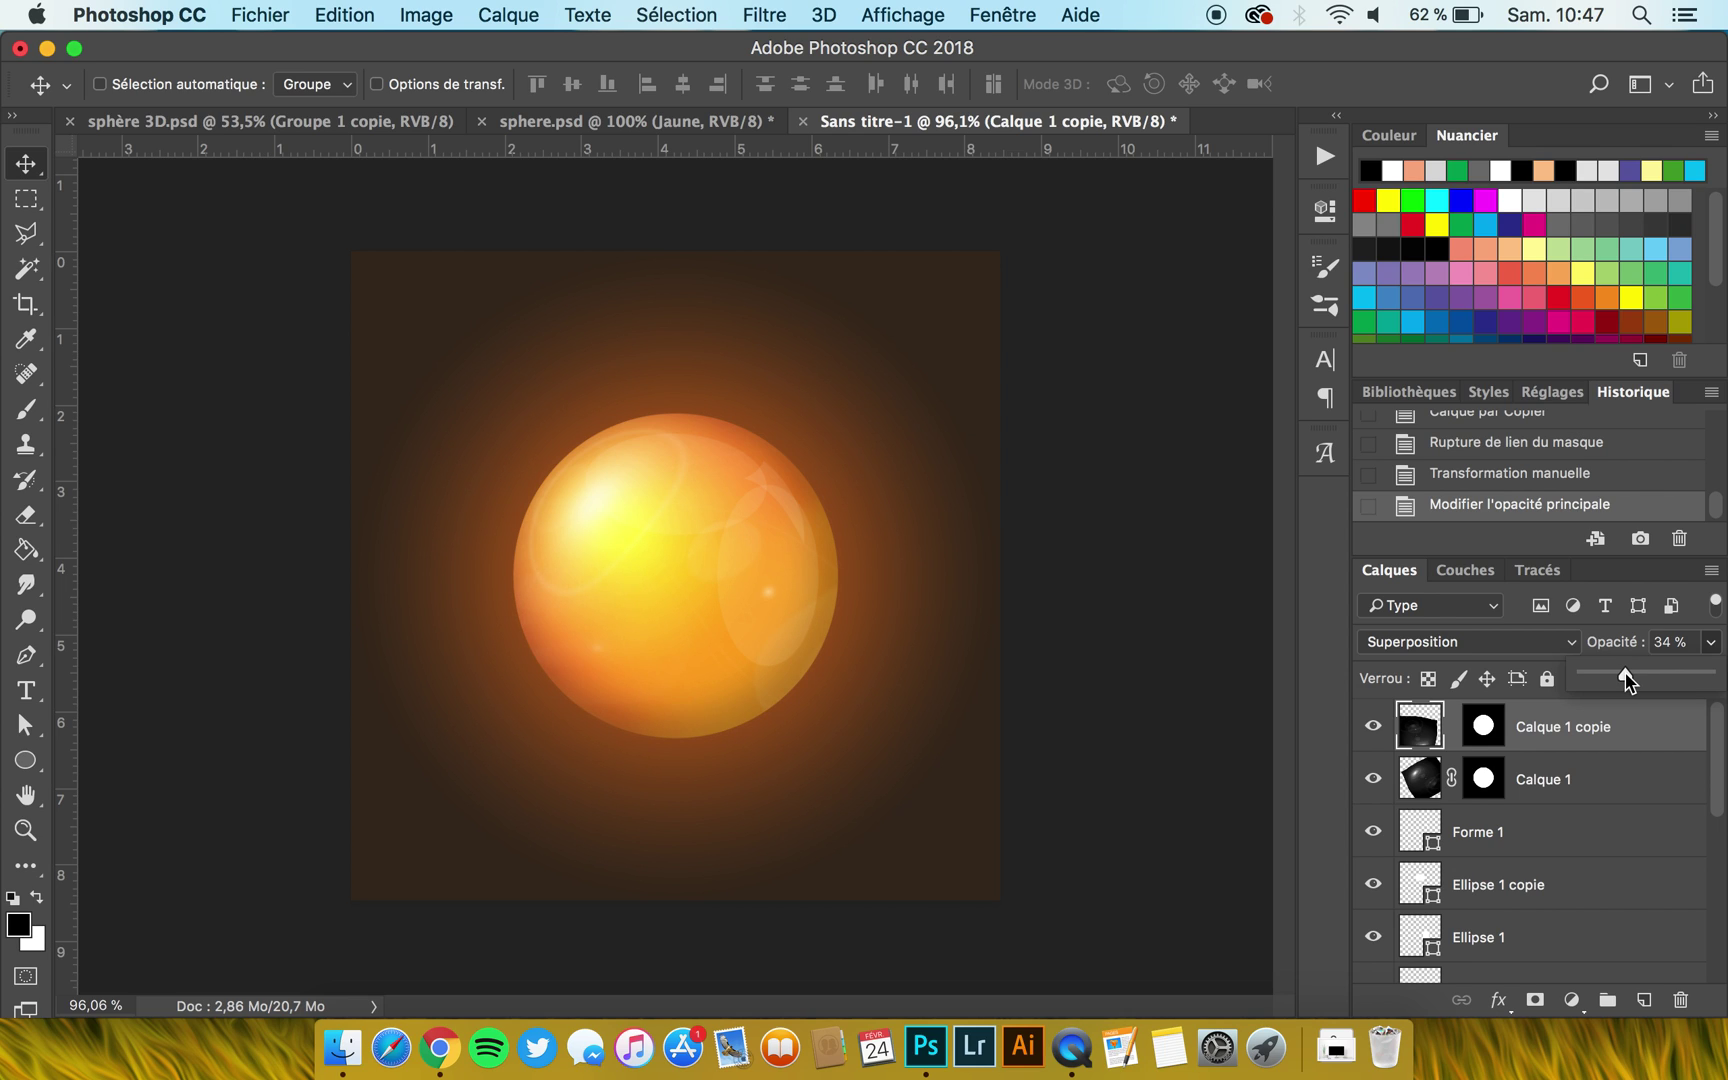
pyautogui.click(1378, 738)
pyautogui.click(1376, 732)
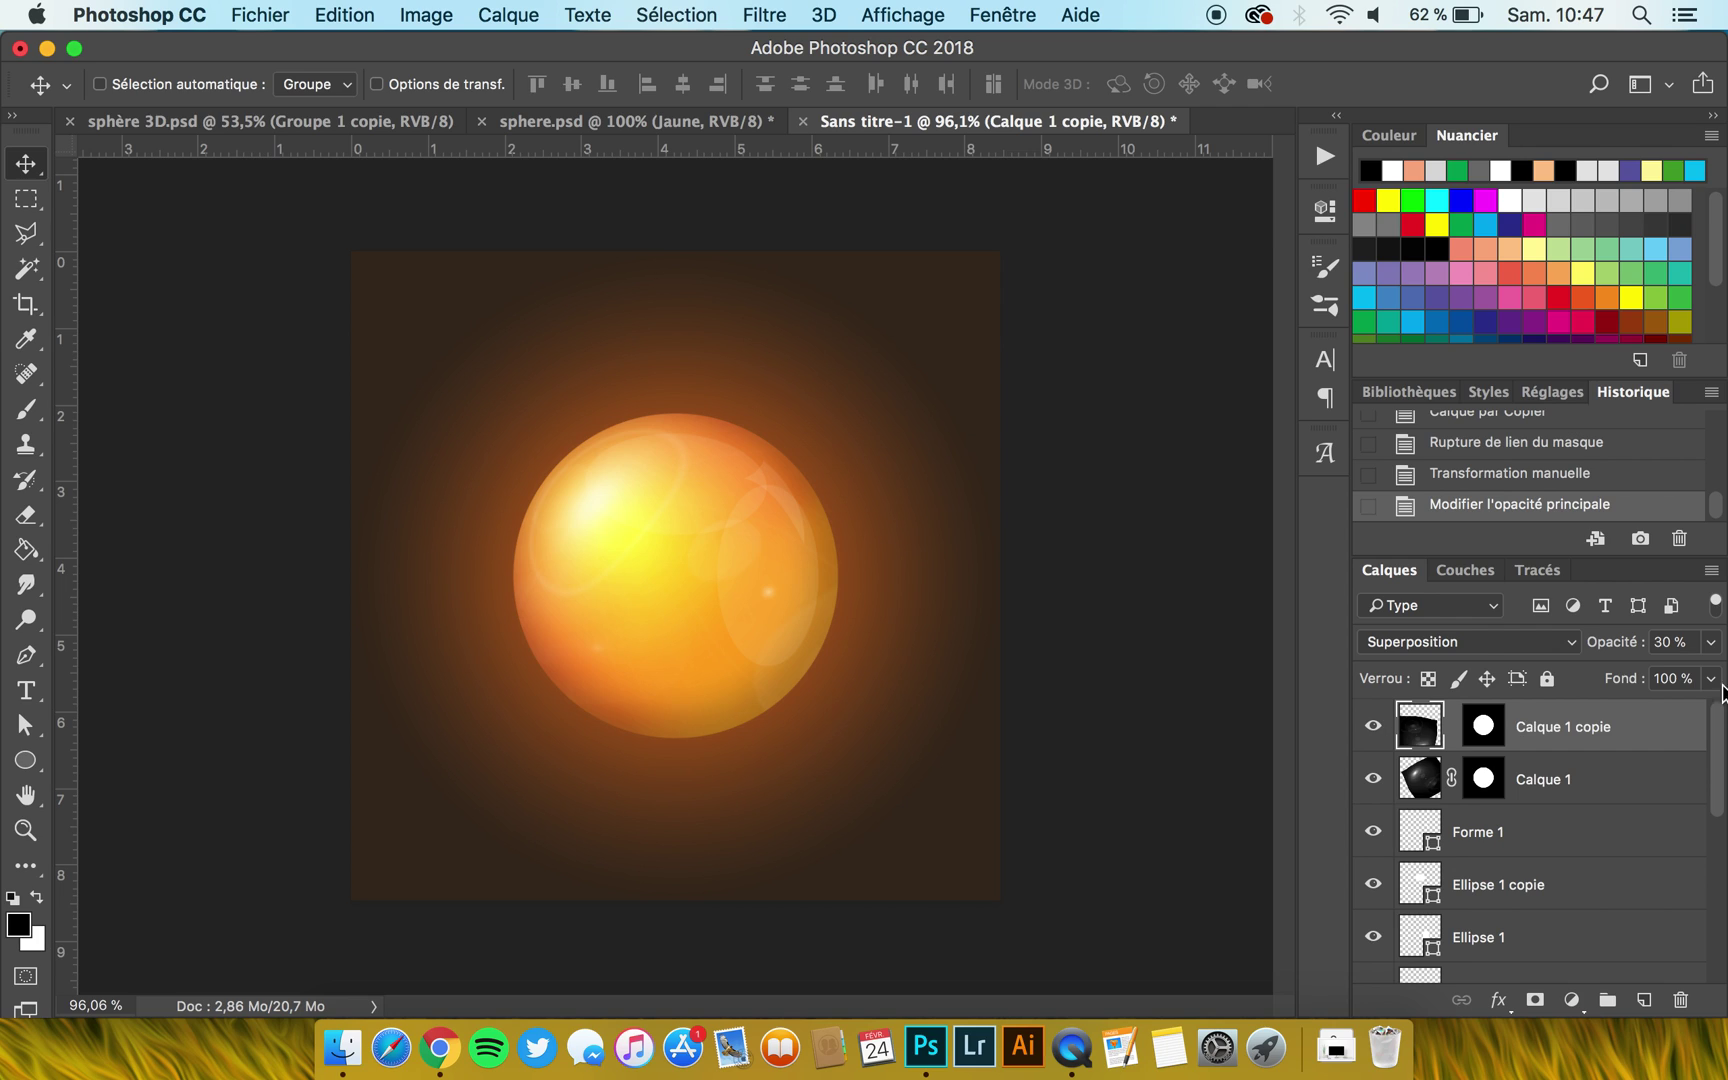
pyautogui.click(1711, 642)
pyautogui.moveTo(1655, 685)
pyautogui.mouseDown()
pyautogui.moveTo(1677, 676)
pyautogui.moveTo(1657, 675)
pyautogui.mouseUp()
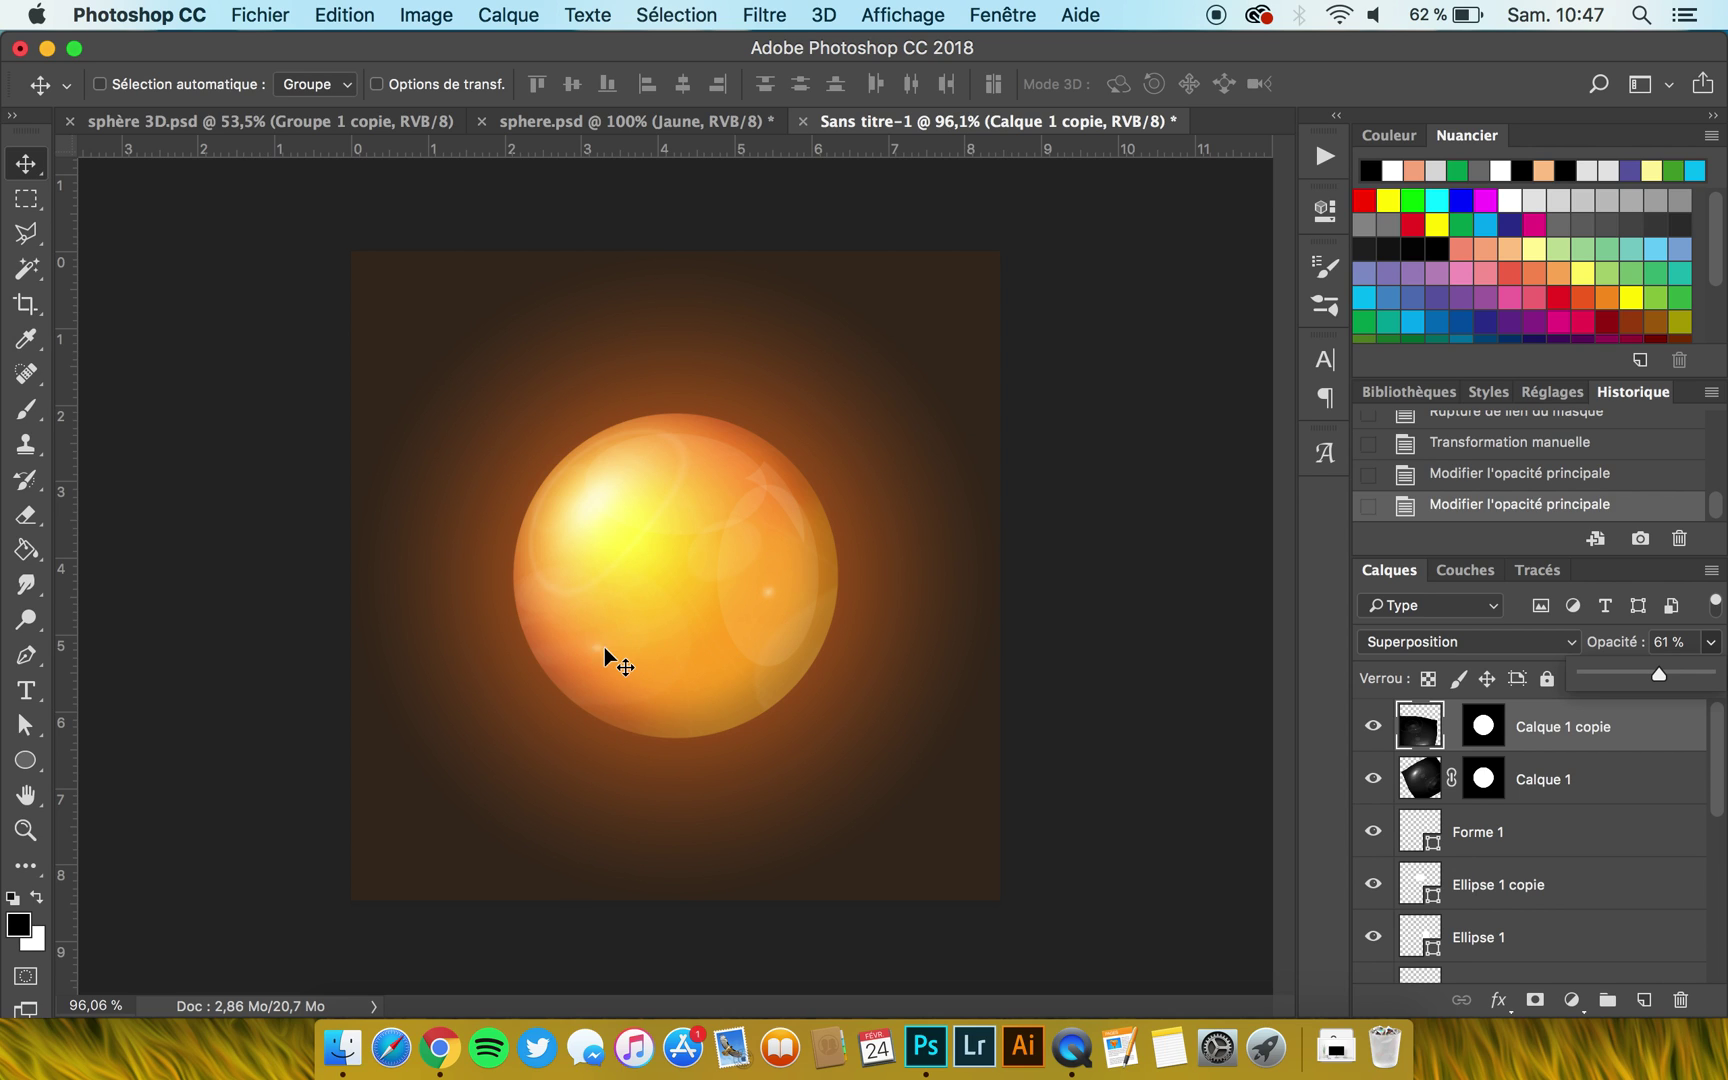
# Relink Calque 1 copie's mask and paint black on it over the sphere's lower-left light spot with a 48 px brush at 46% opacity.
pyautogui.click(1486, 736)
pyautogui.click(1486, 740)
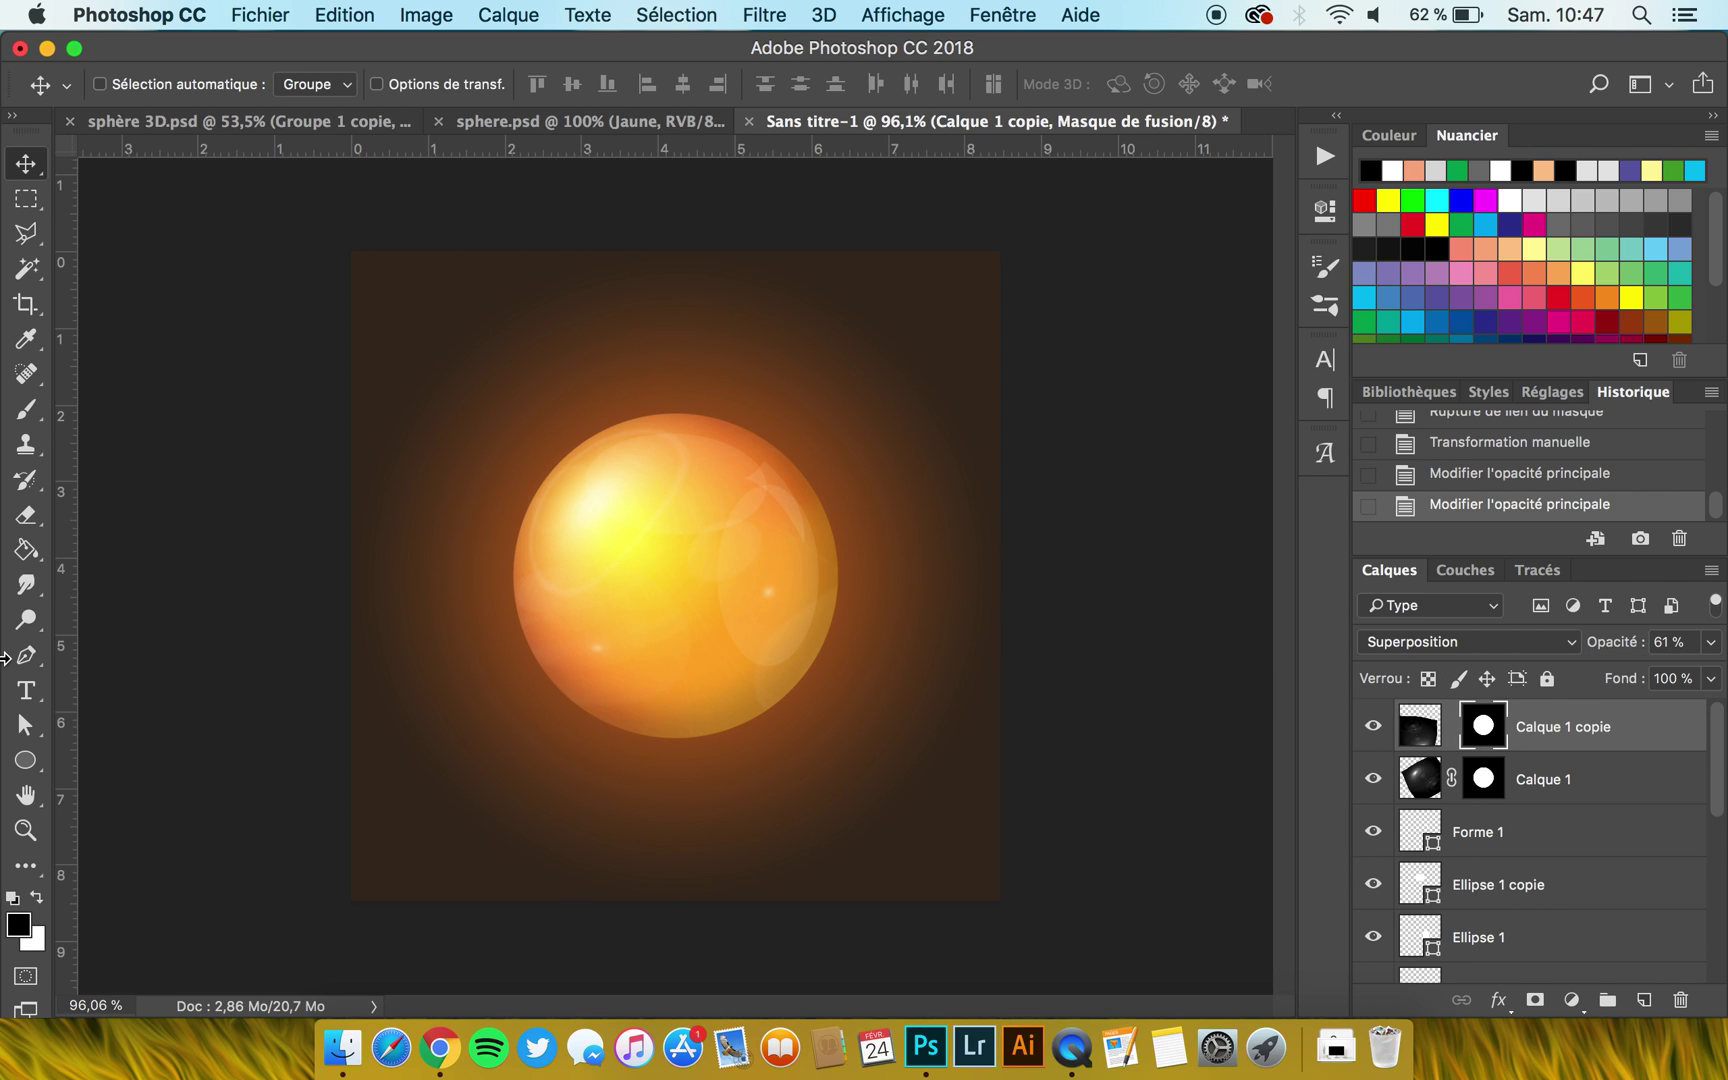
pyautogui.click(26, 412)
pyautogui.click(1452, 738)
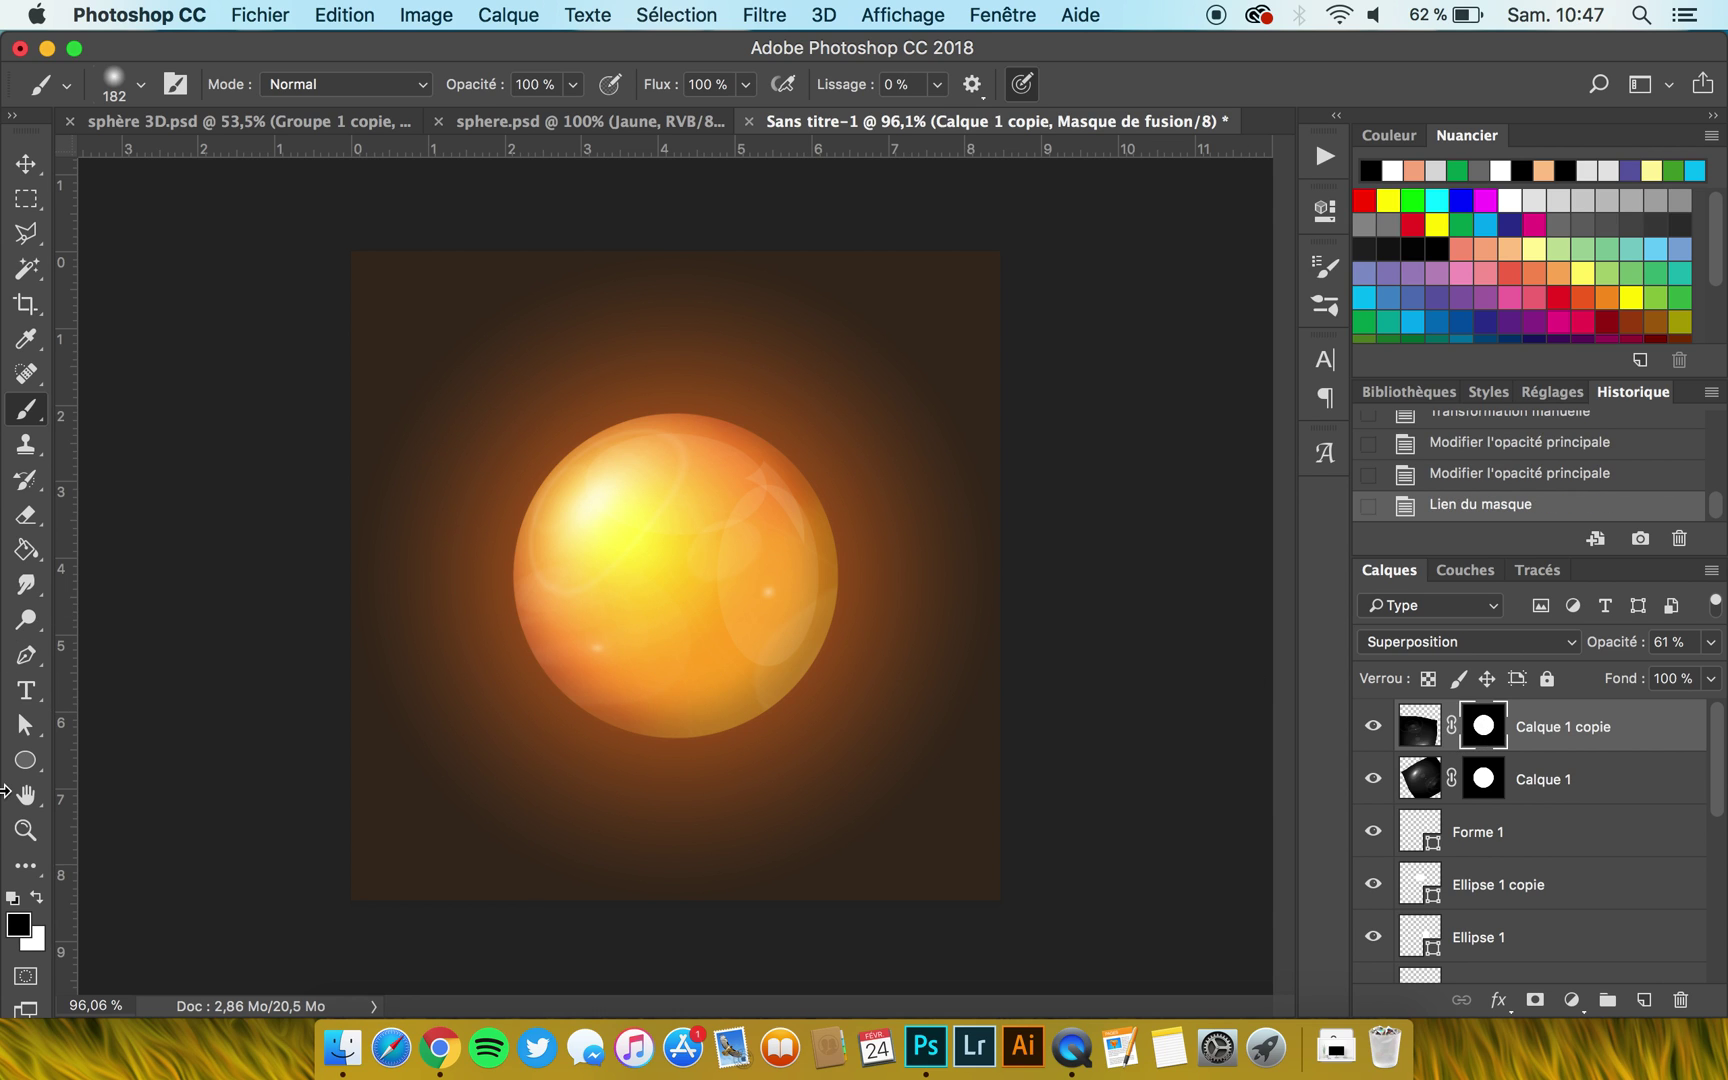
pyautogui.click(573, 84)
pyautogui.moveTo(577, 116); pyautogui.dragTo(507, 118)
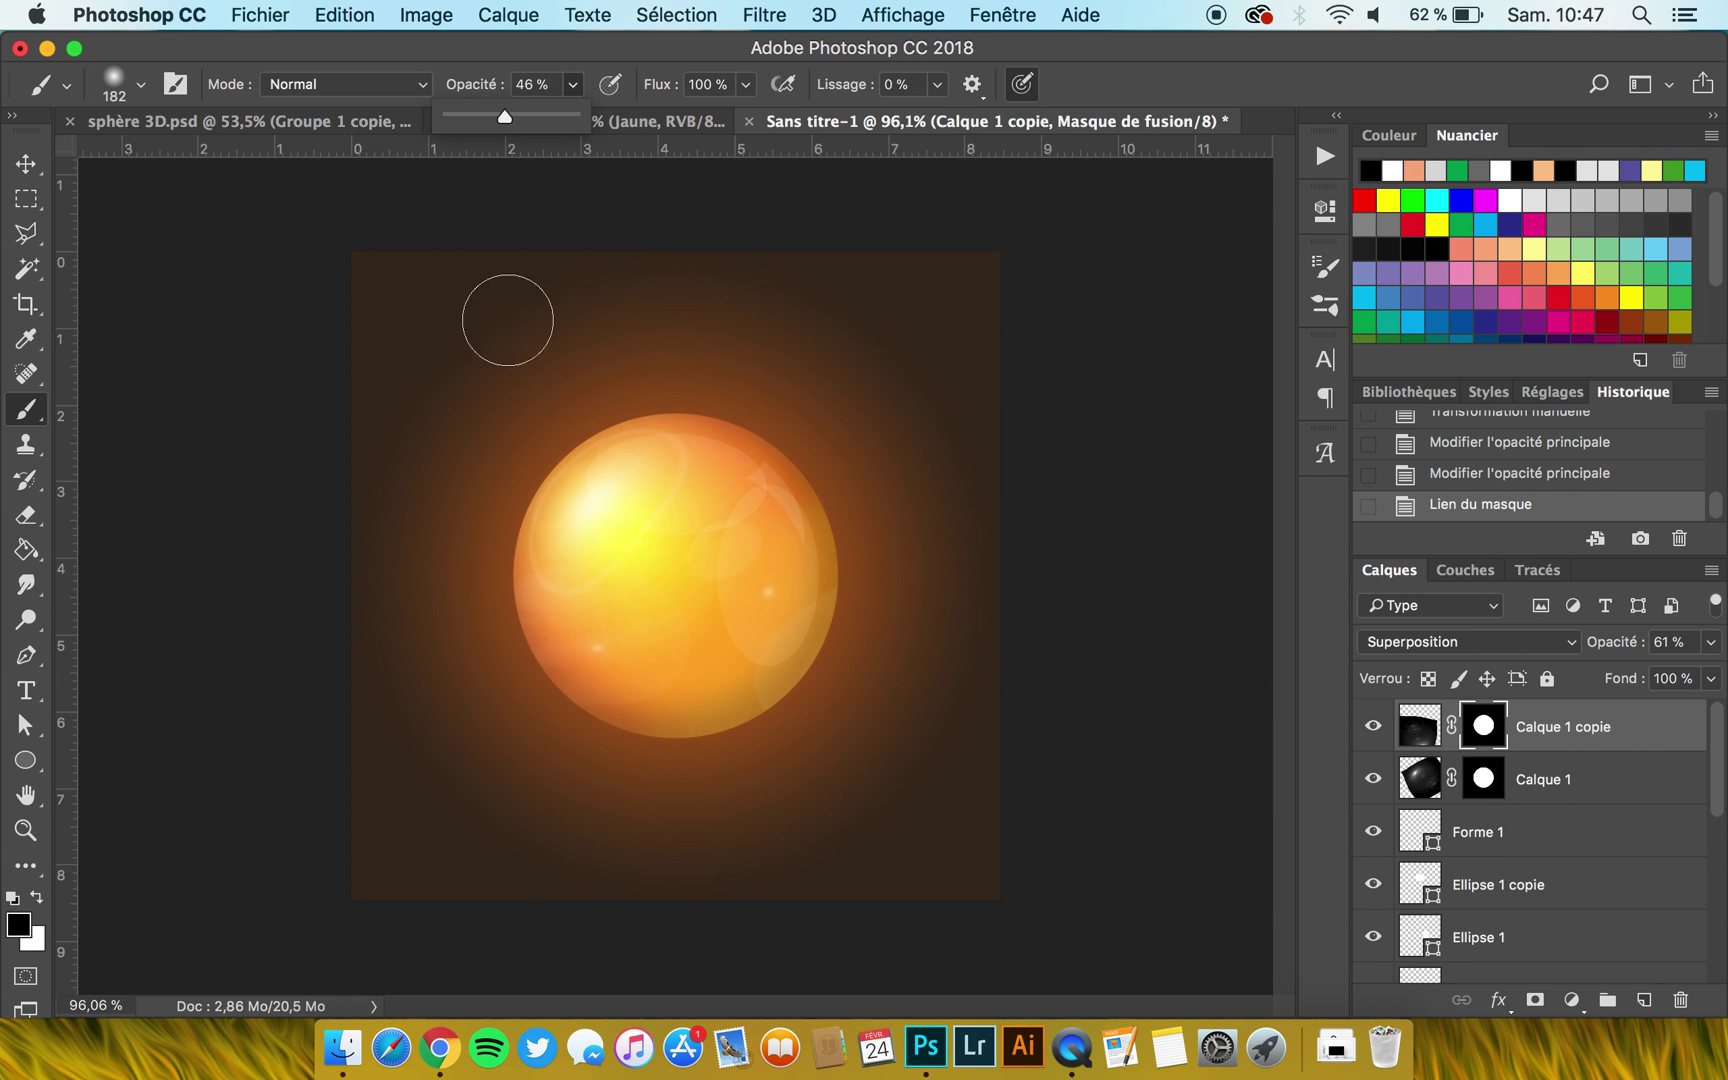
pyautogui.scroll(5, 470, 530)
pyautogui.moveTo(512, 727)
pyautogui.mouseDown()
pyautogui.moveTo(327, 749)
pyautogui.moveTo(514, 721)
pyautogui.mouseUp()
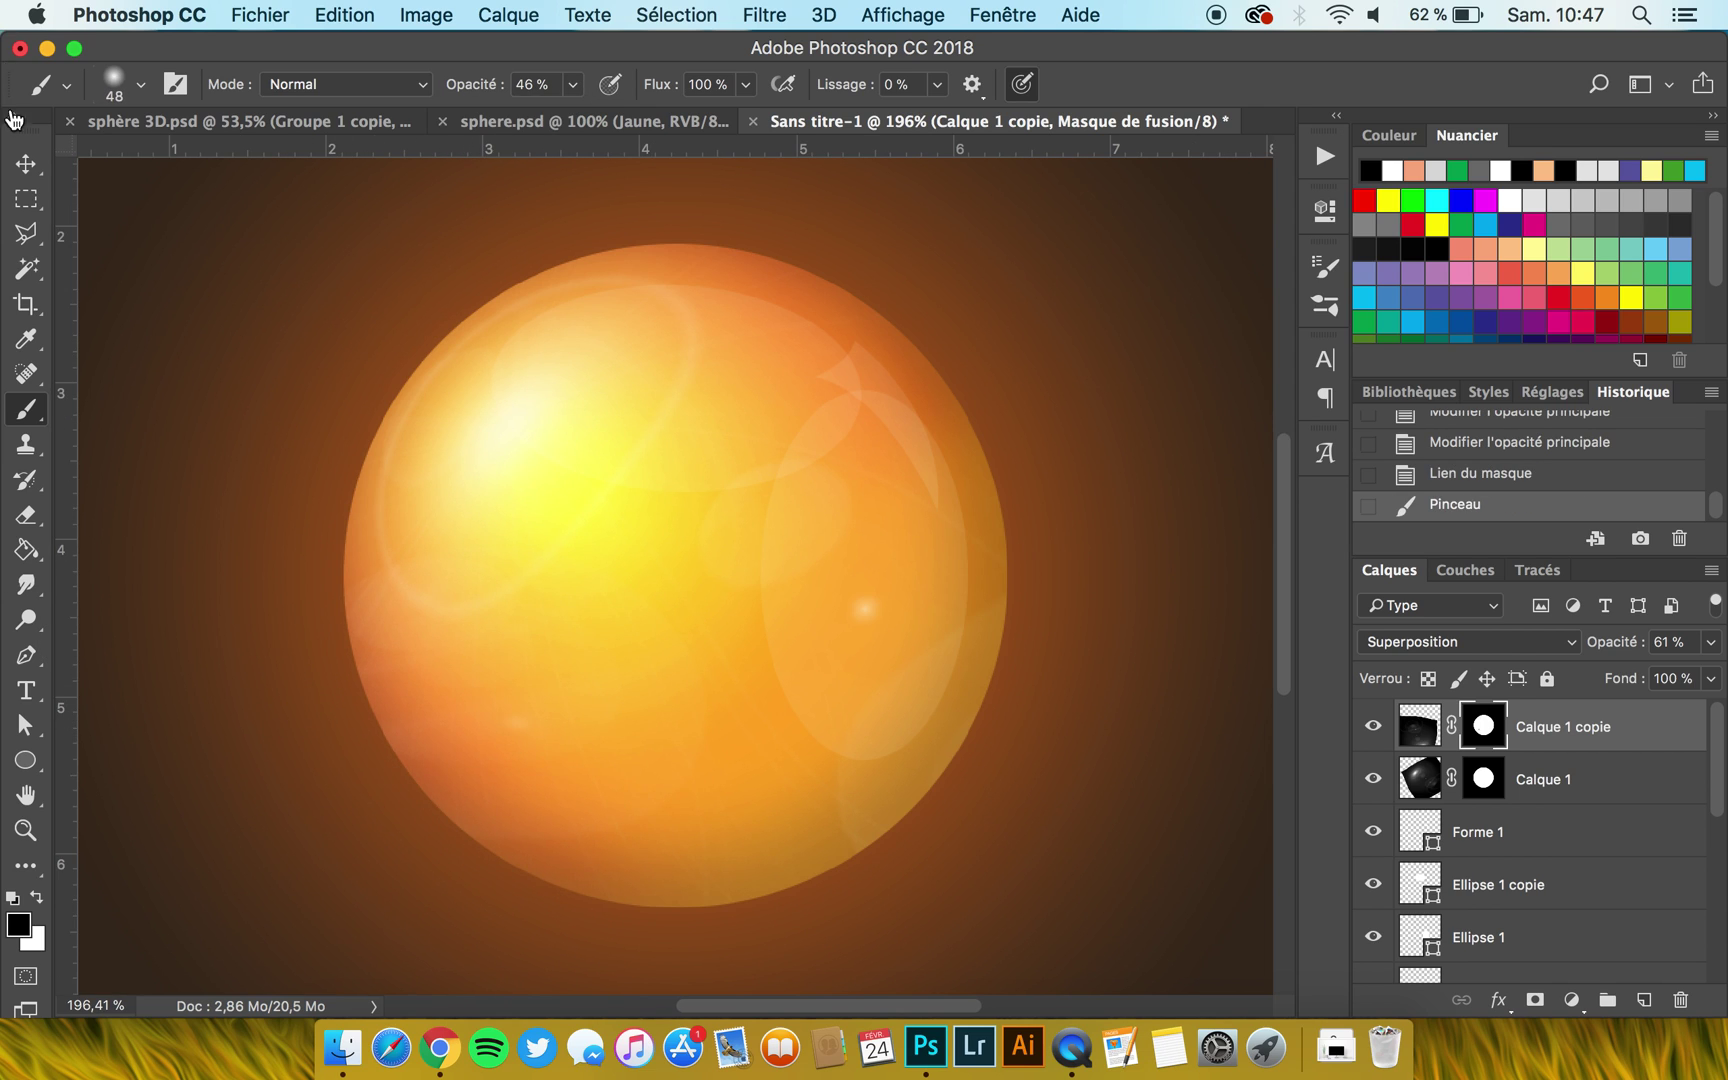
pyautogui.click(26, 163)
# Compare the whole sphere with the finished reference in sphere.psd and return to the working document Sans titre-1.
pyautogui.scroll(-4, 225, 498)
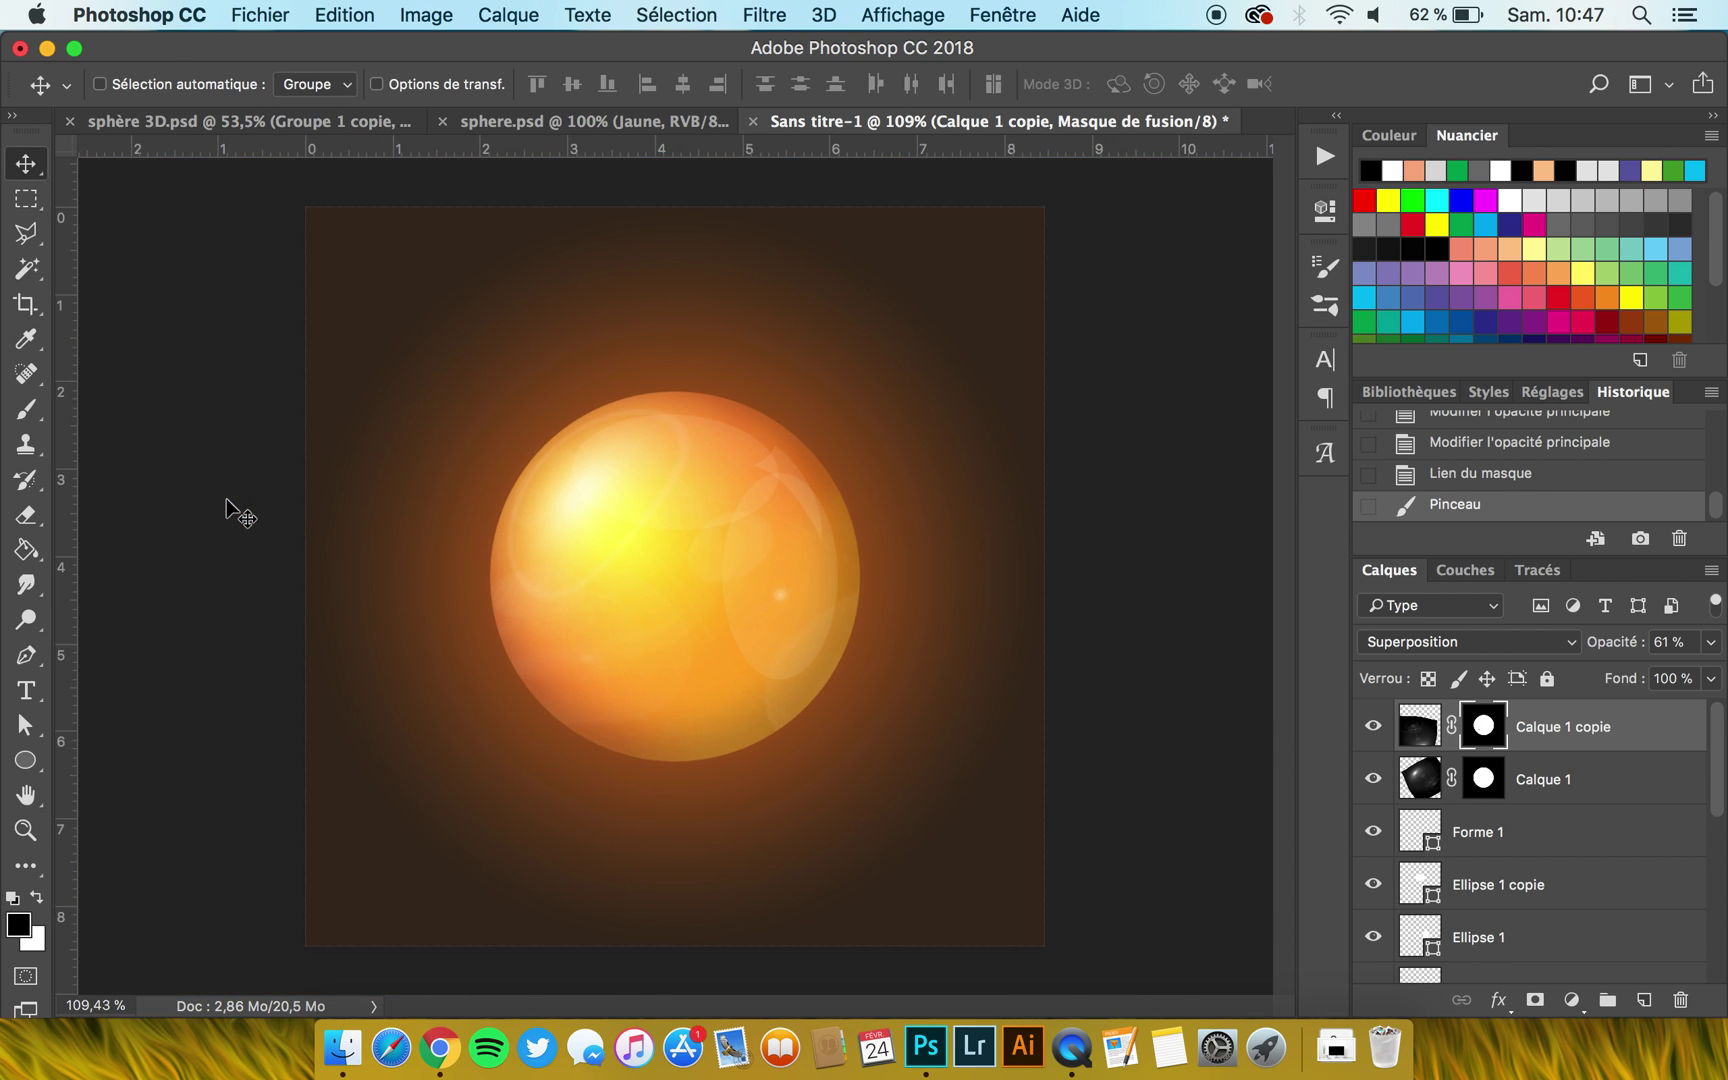
pyautogui.scroll(-2, 225, 498)
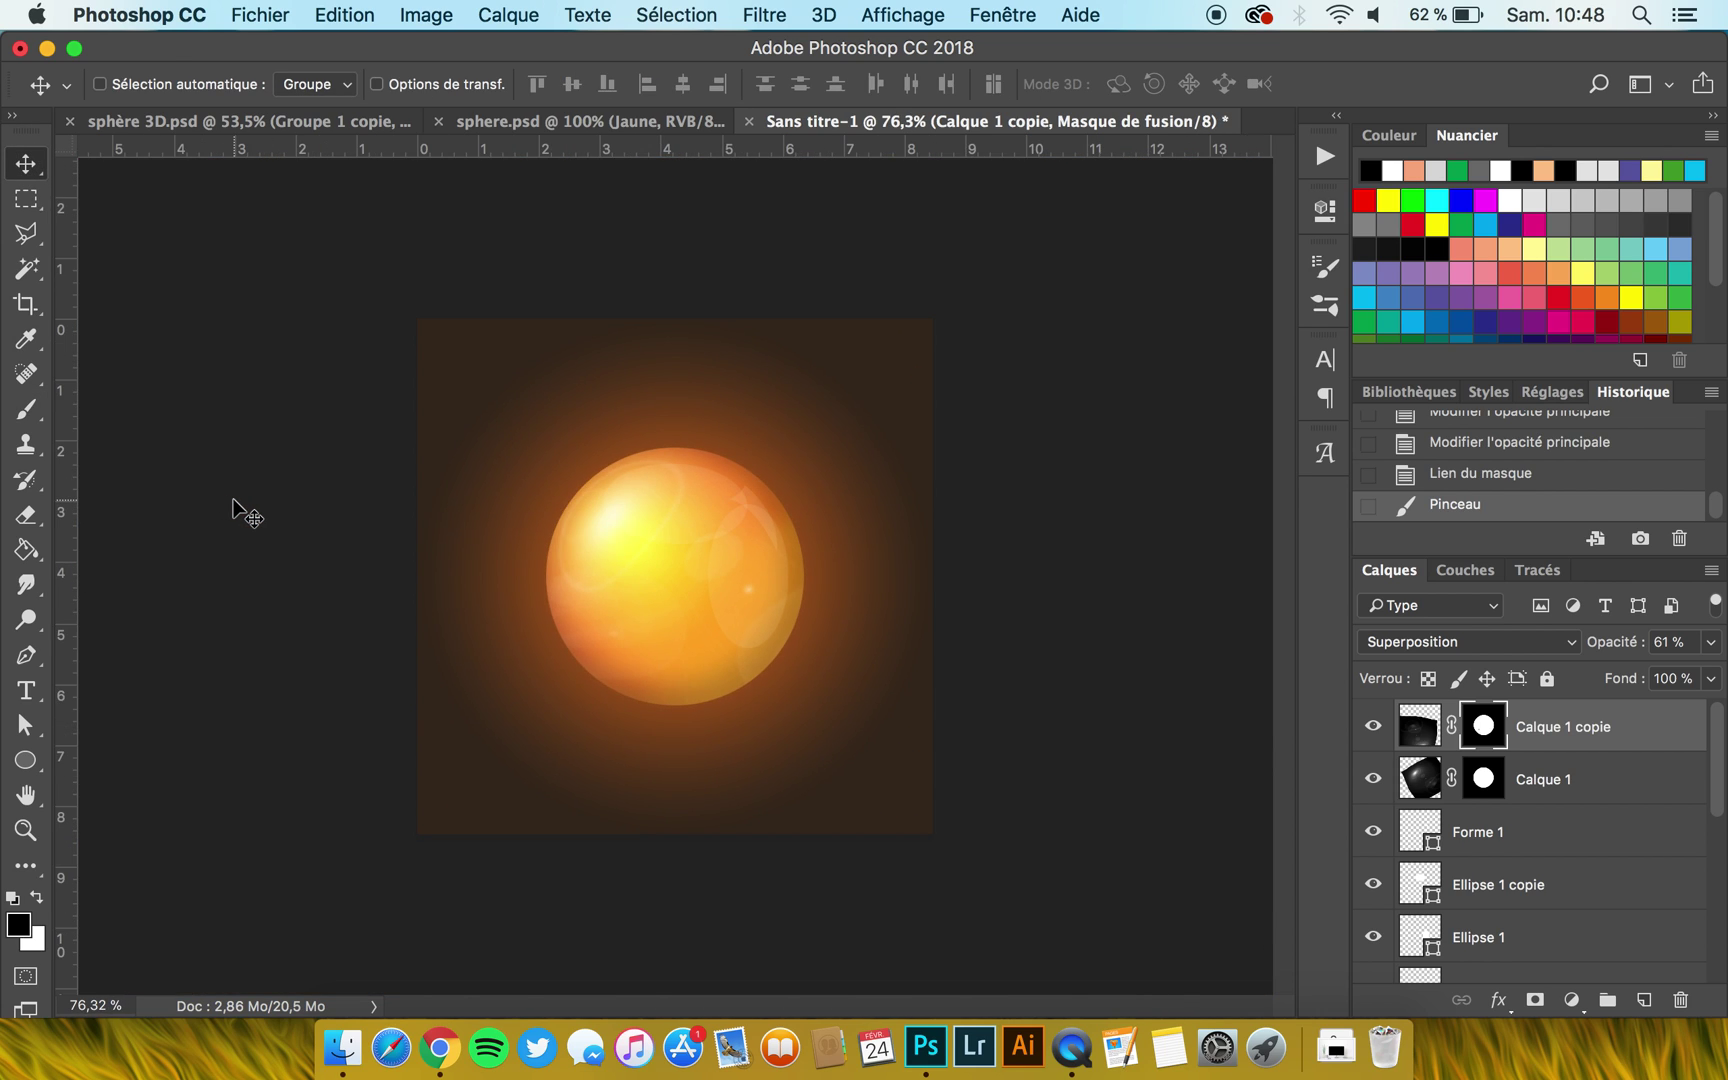
pyautogui.scroll(1, 233, 499)
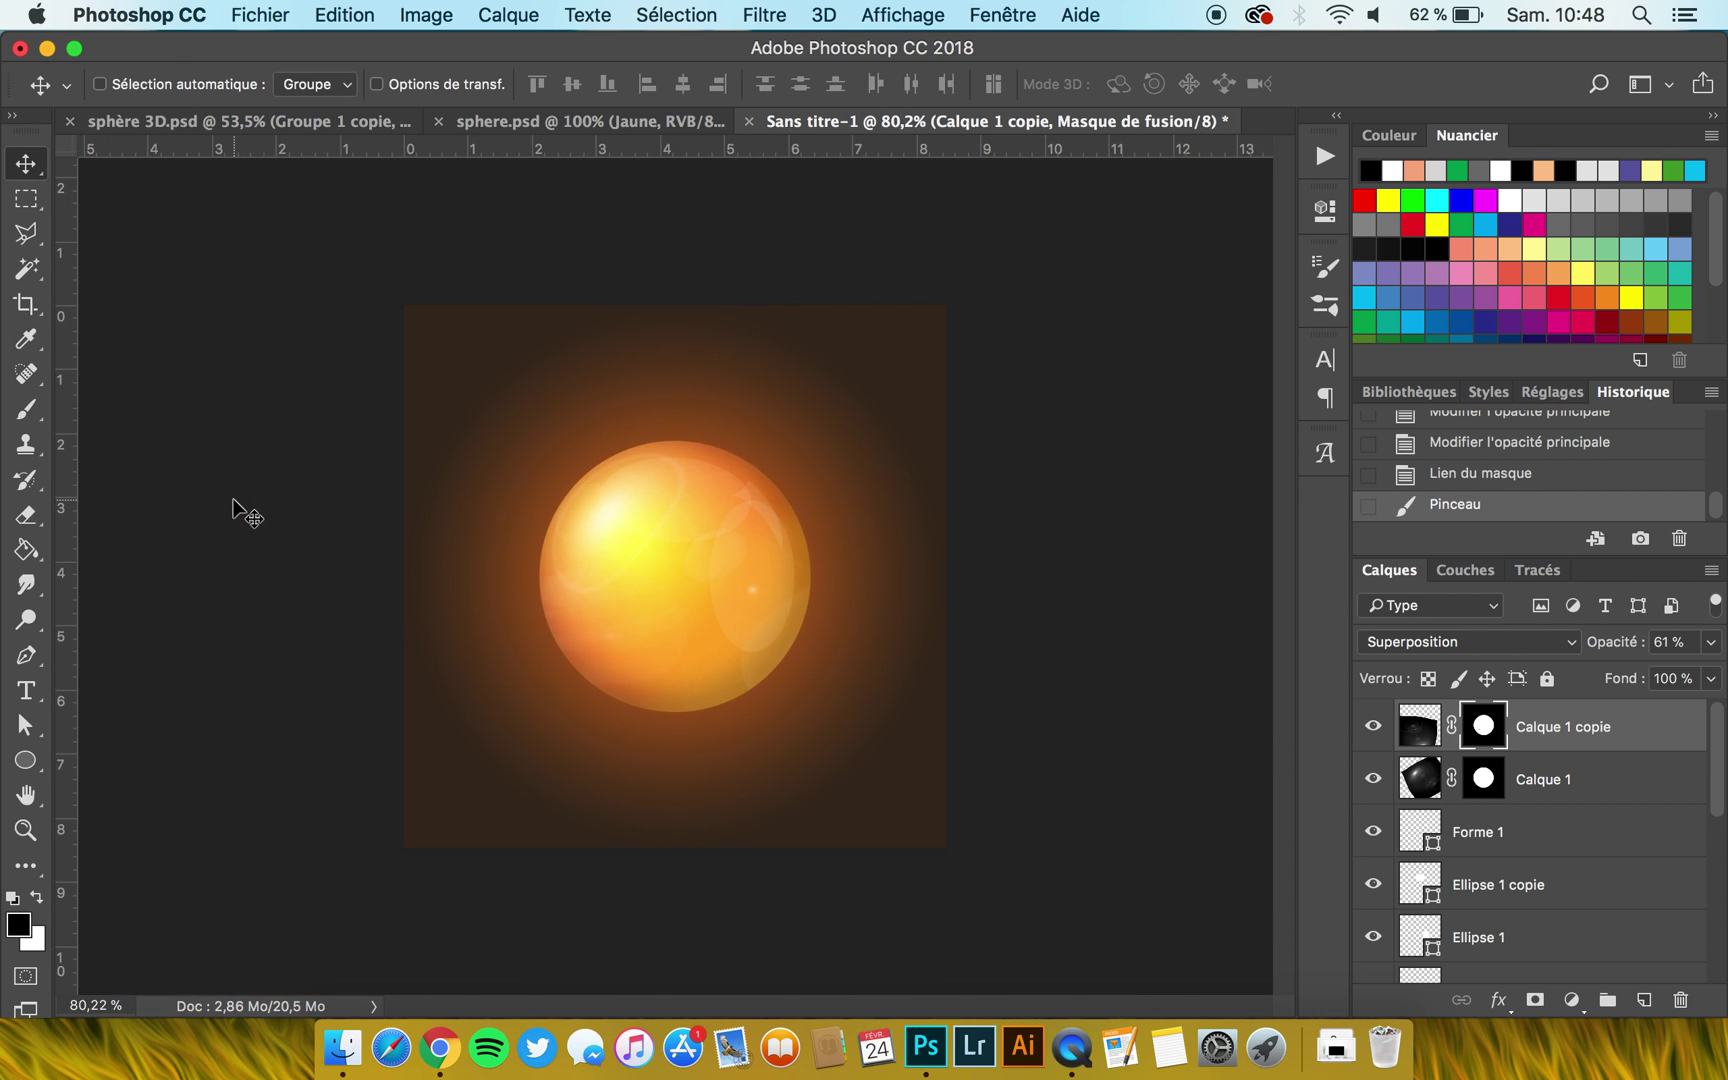
pyautogui.click(633, 124)
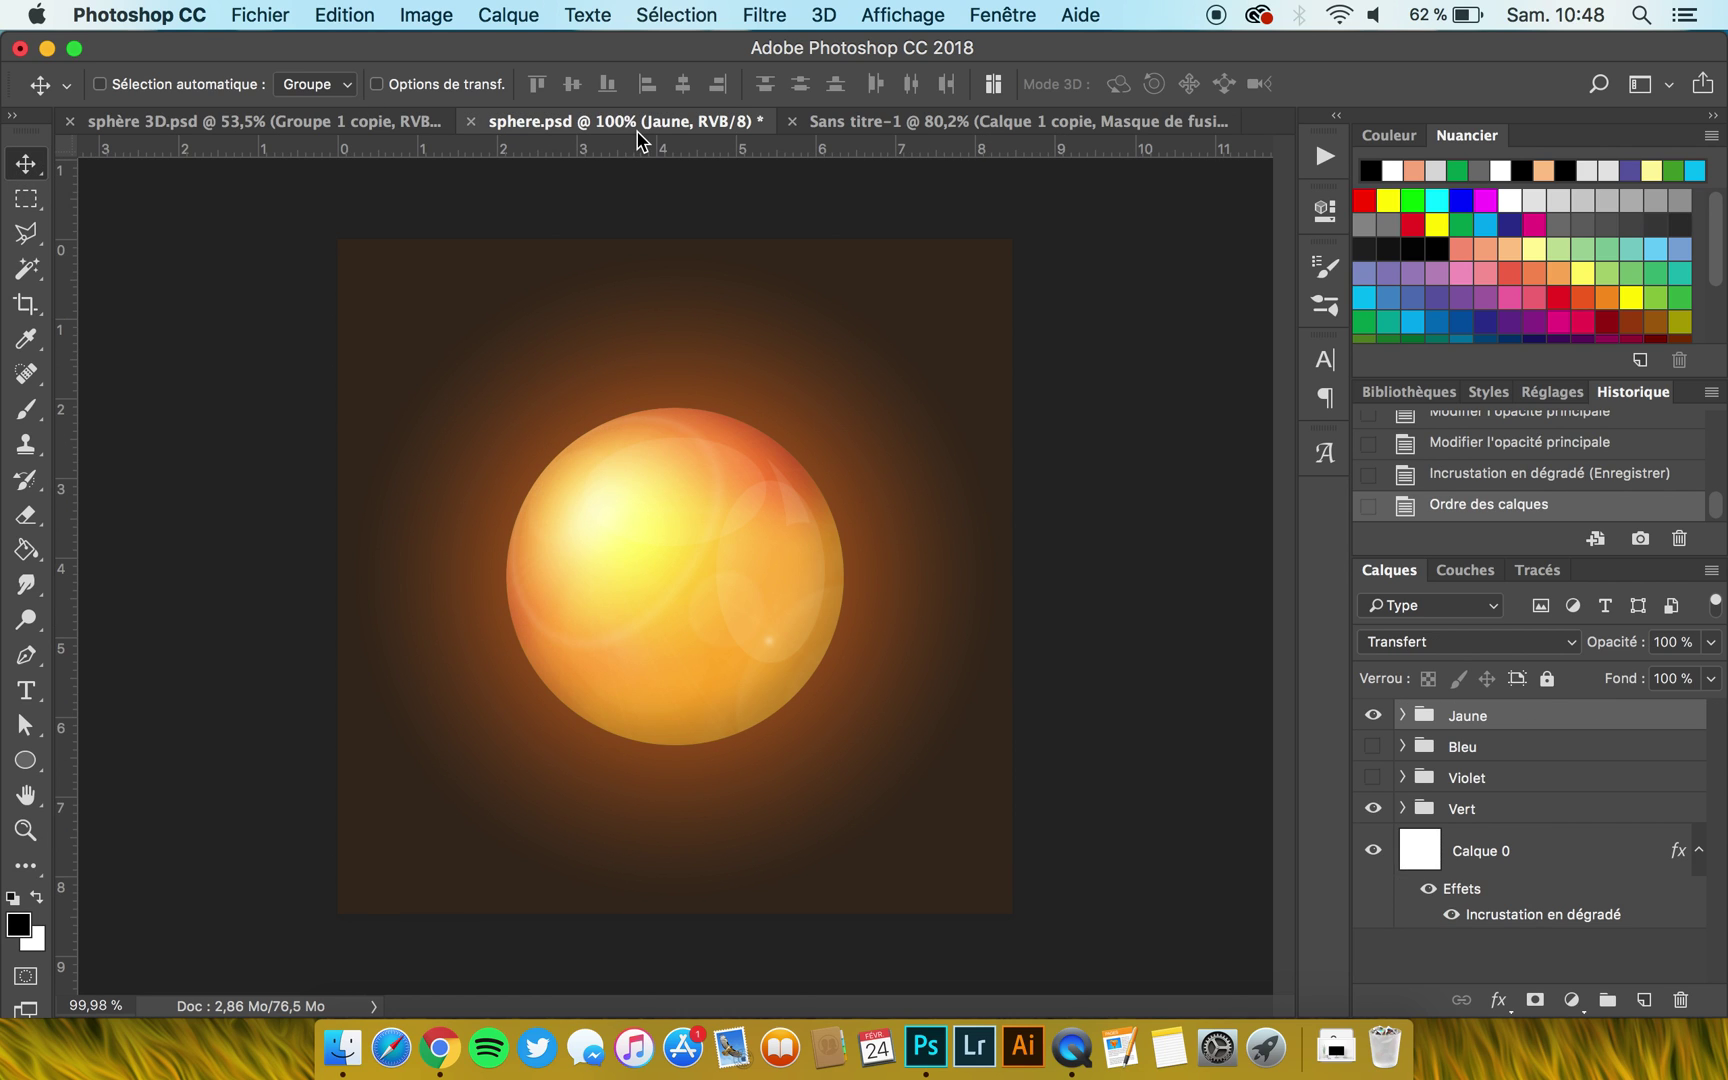
pyautogui.click(989, 128)
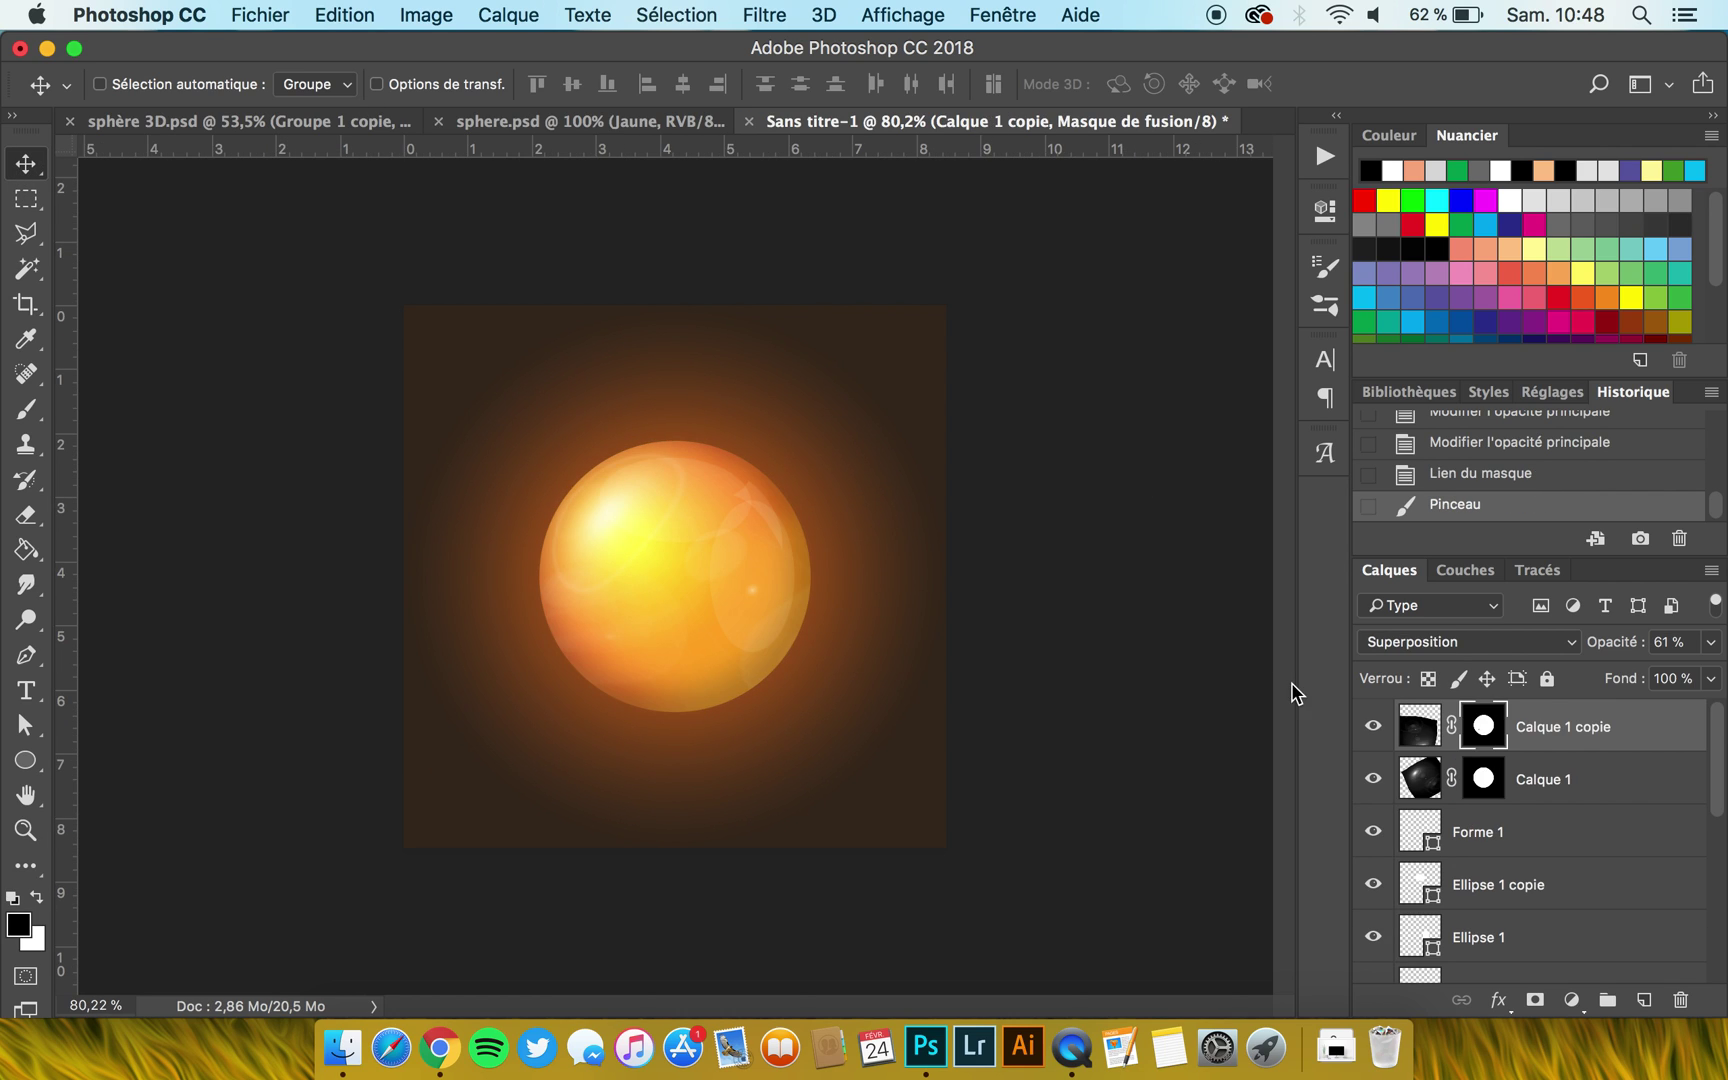
# Set the Ombres layer's opacity to 76%.
pyautogui.click(1495, 842)
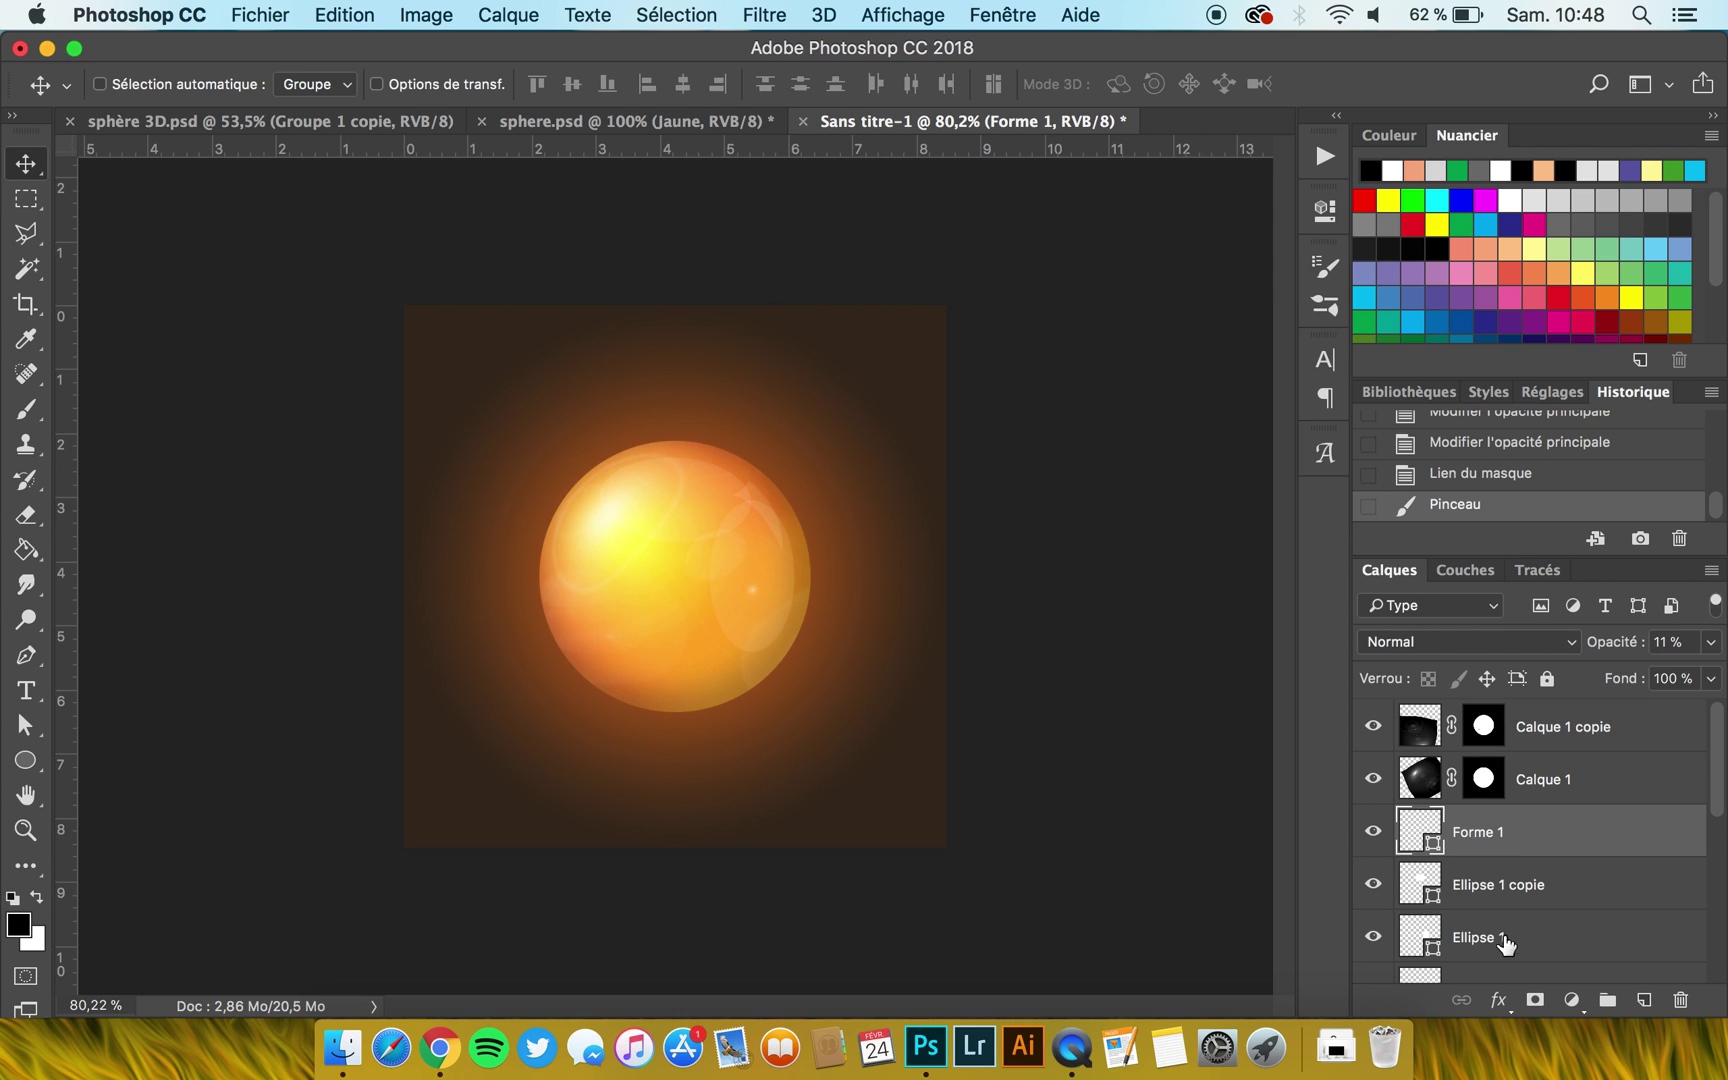
pyautogui.scroll(-5, 1522, 910)
pyautogui.click(1510, 765)
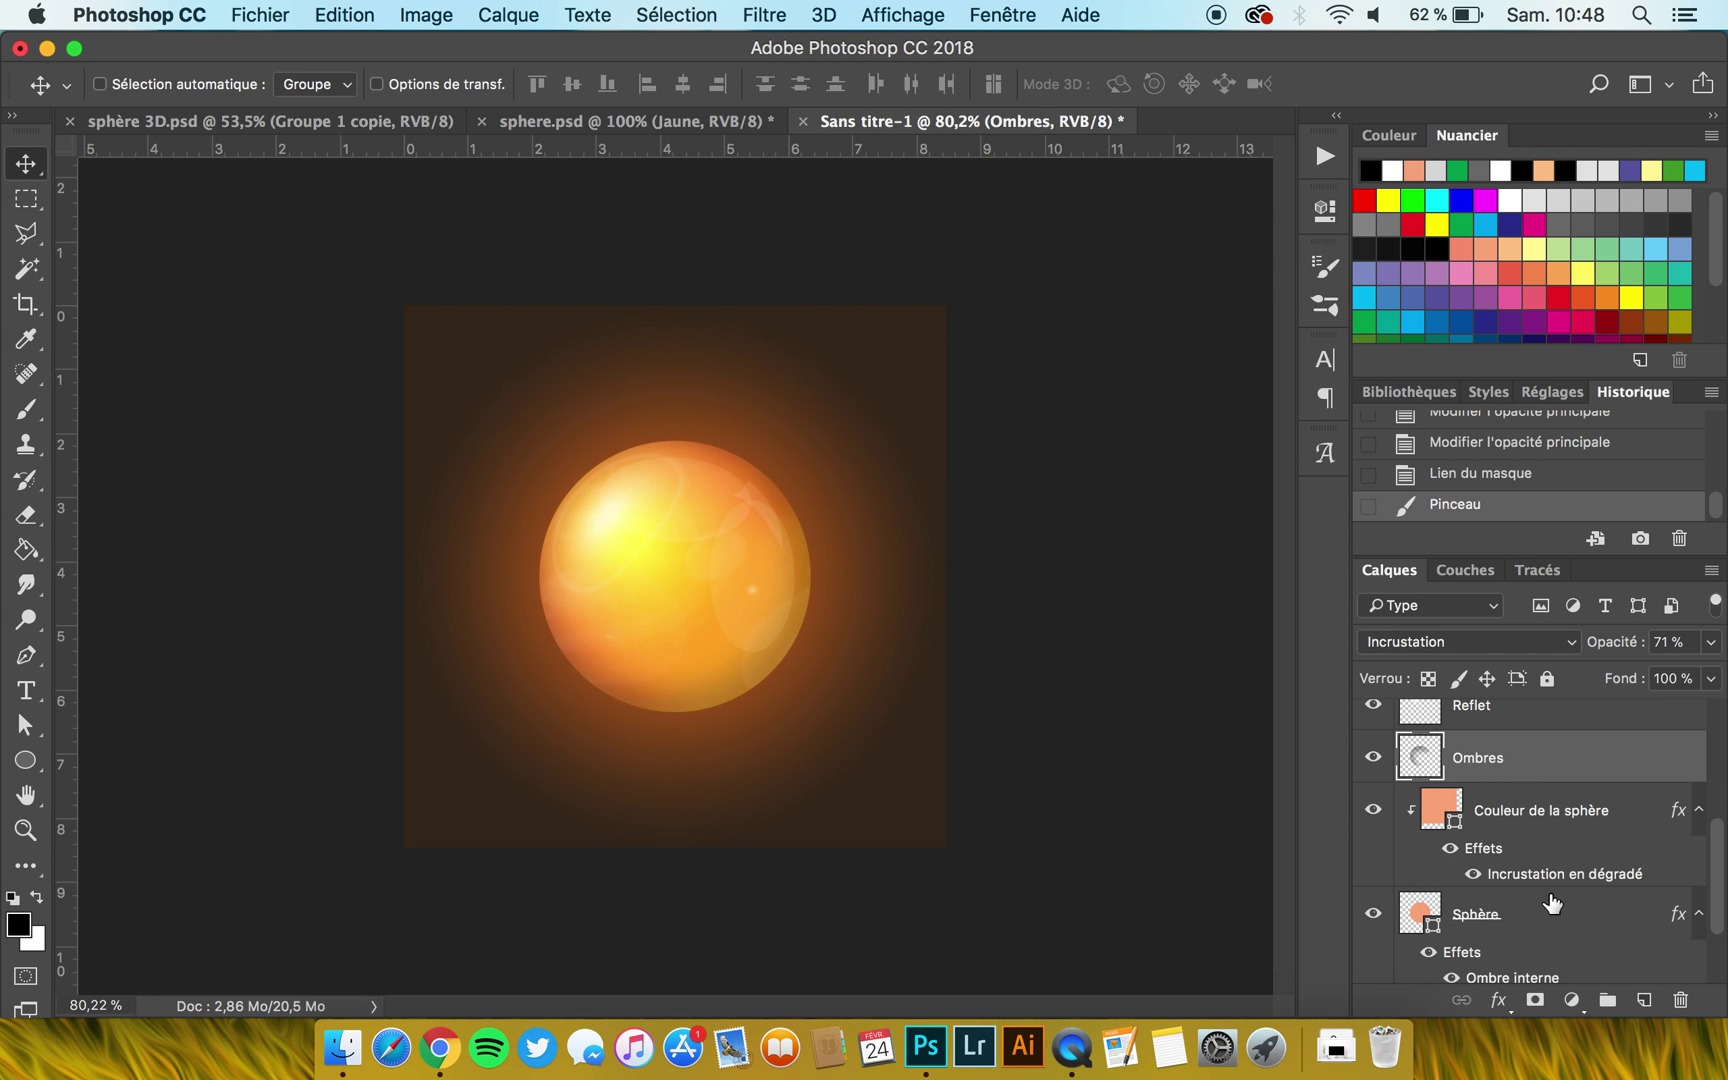
pyautogui.scroll(2, 1552, 903)
pyautogui.click(1711, 642)
pyautogui.moveTo(1678, 672)
pyautogui.mouseDown()
pyautogui.moveTo(1647, 682)
pyautogui.moveTo(1678, 676)
pyautogui.mouseUp()
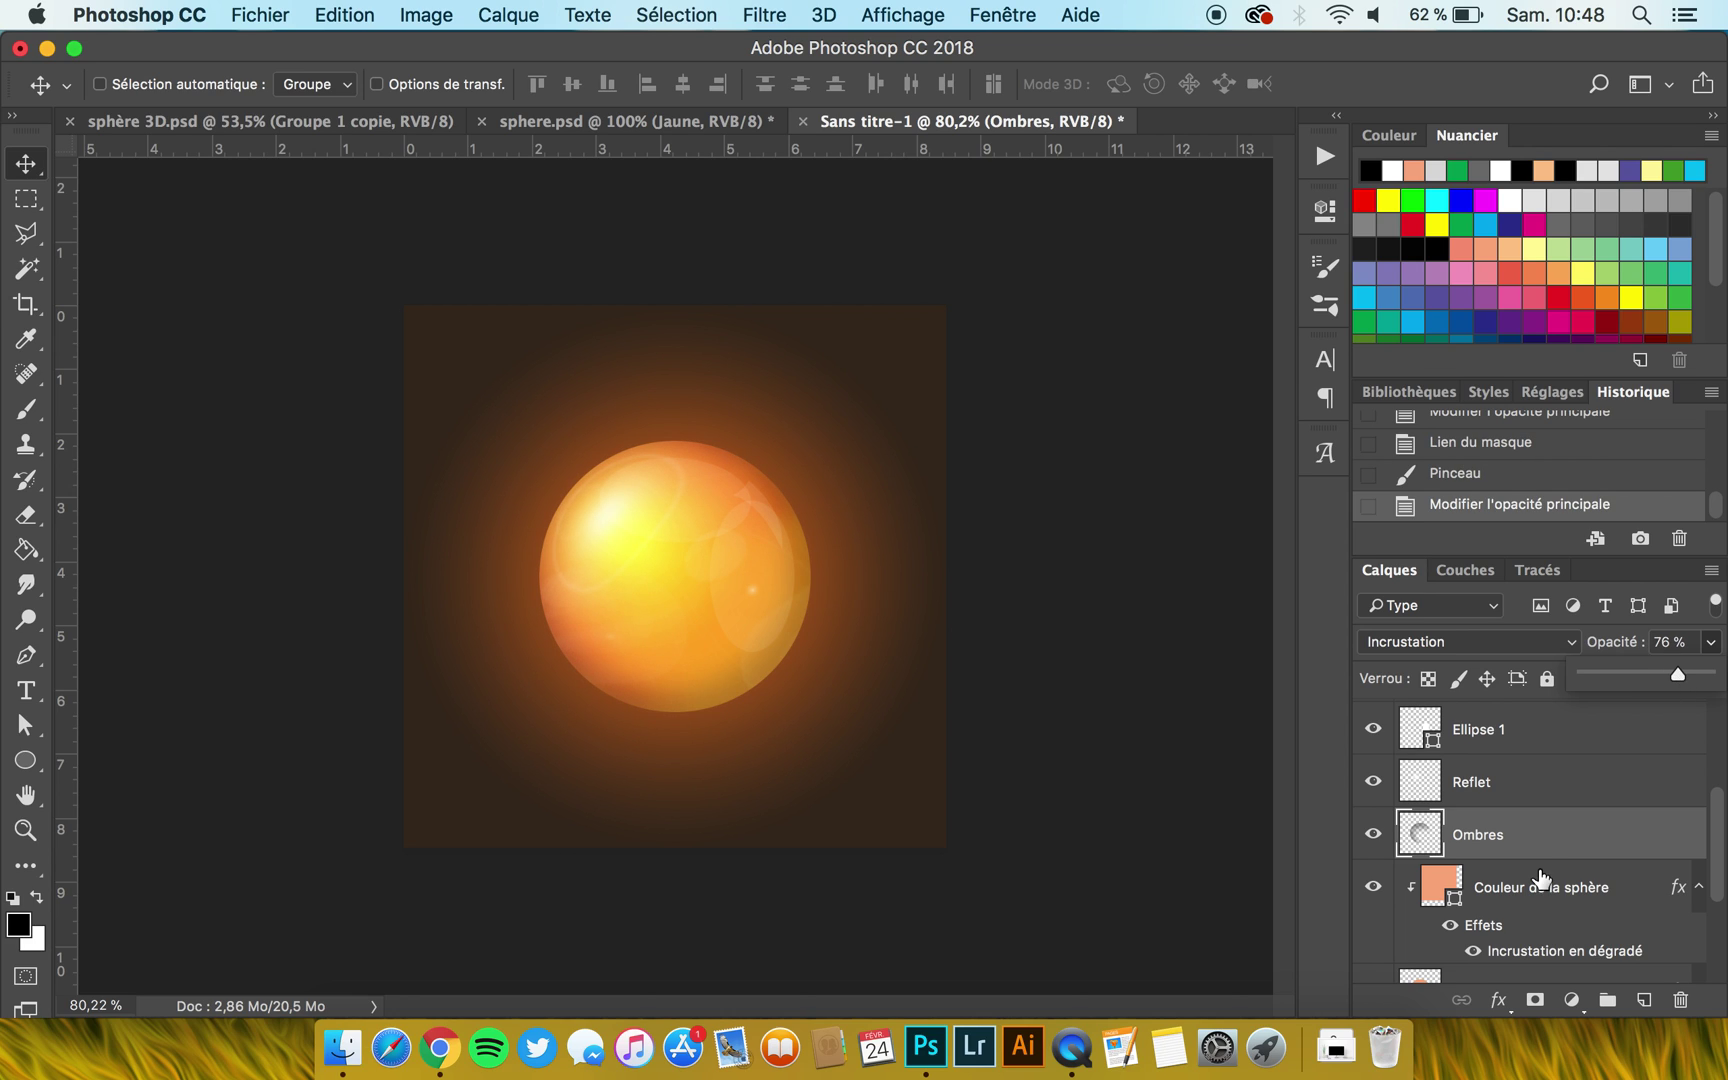
# Group all layers from Calque 1 copie down to Sphère and name the group Jaune.
pyautogui.scroll(4, 1543, 879)
pyautogui.click(1553, 735)
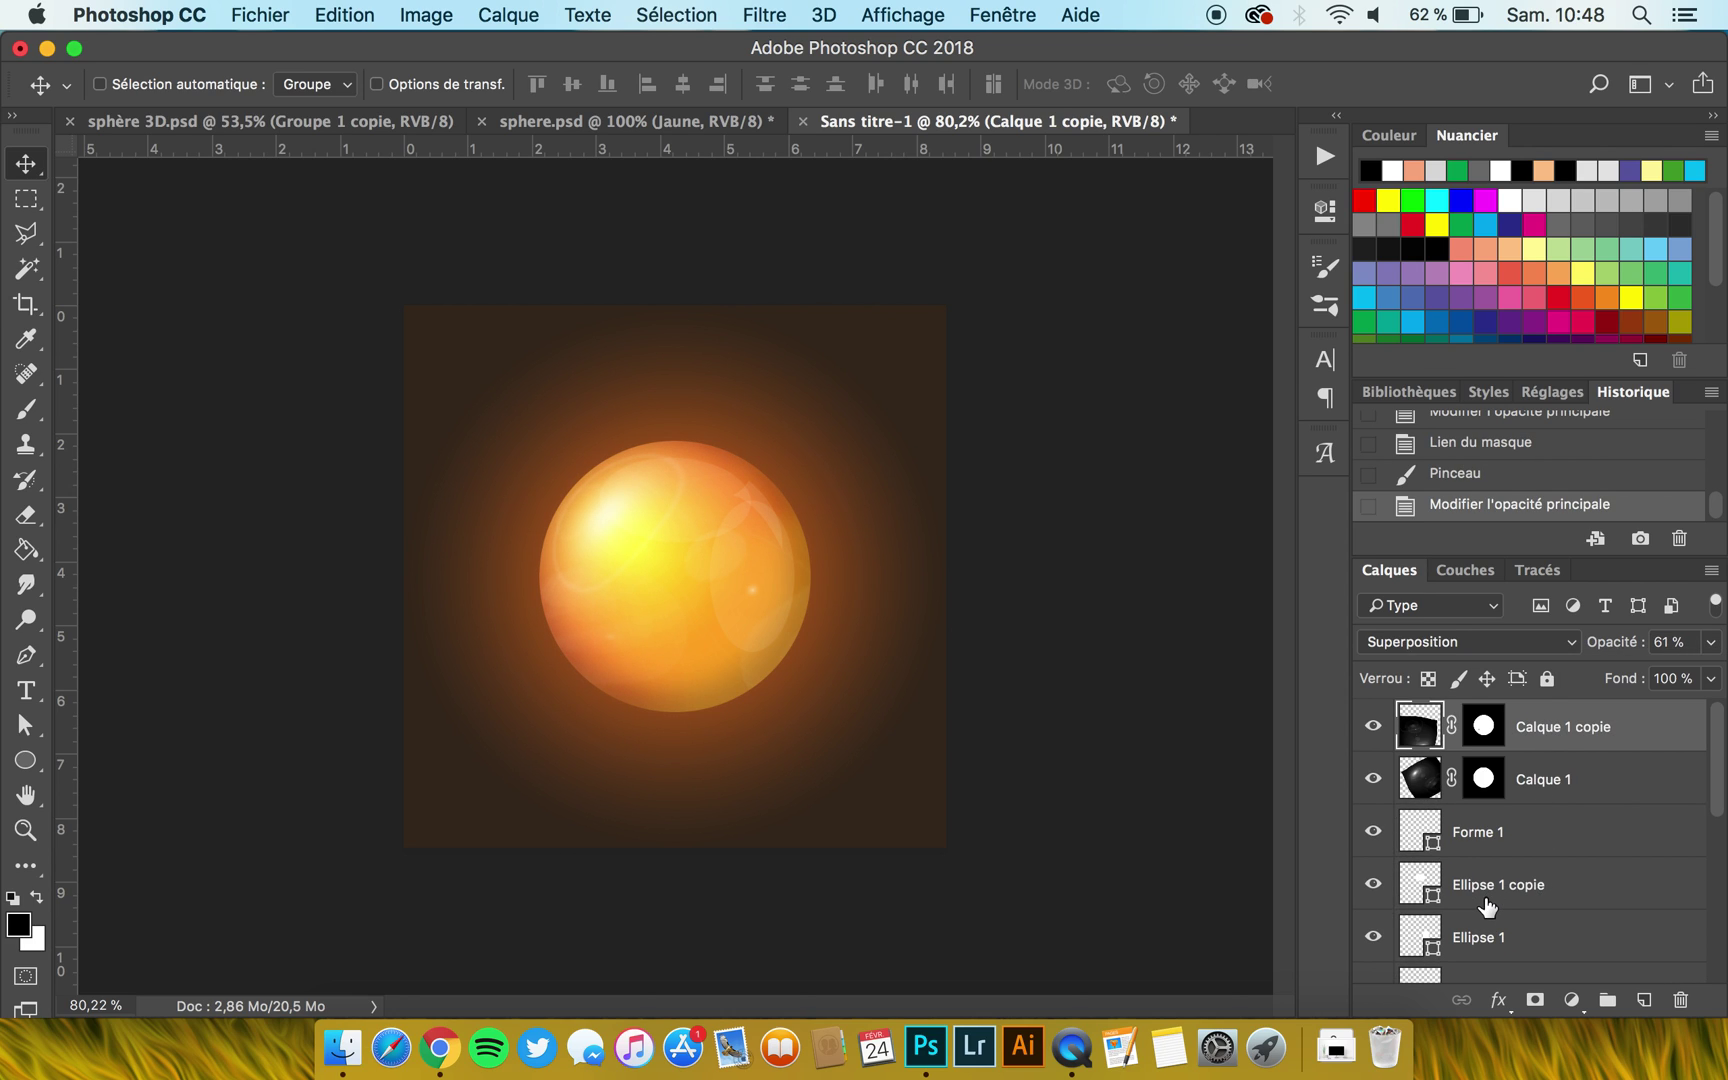
pyautogui.scroll(-6, 1487, 905)
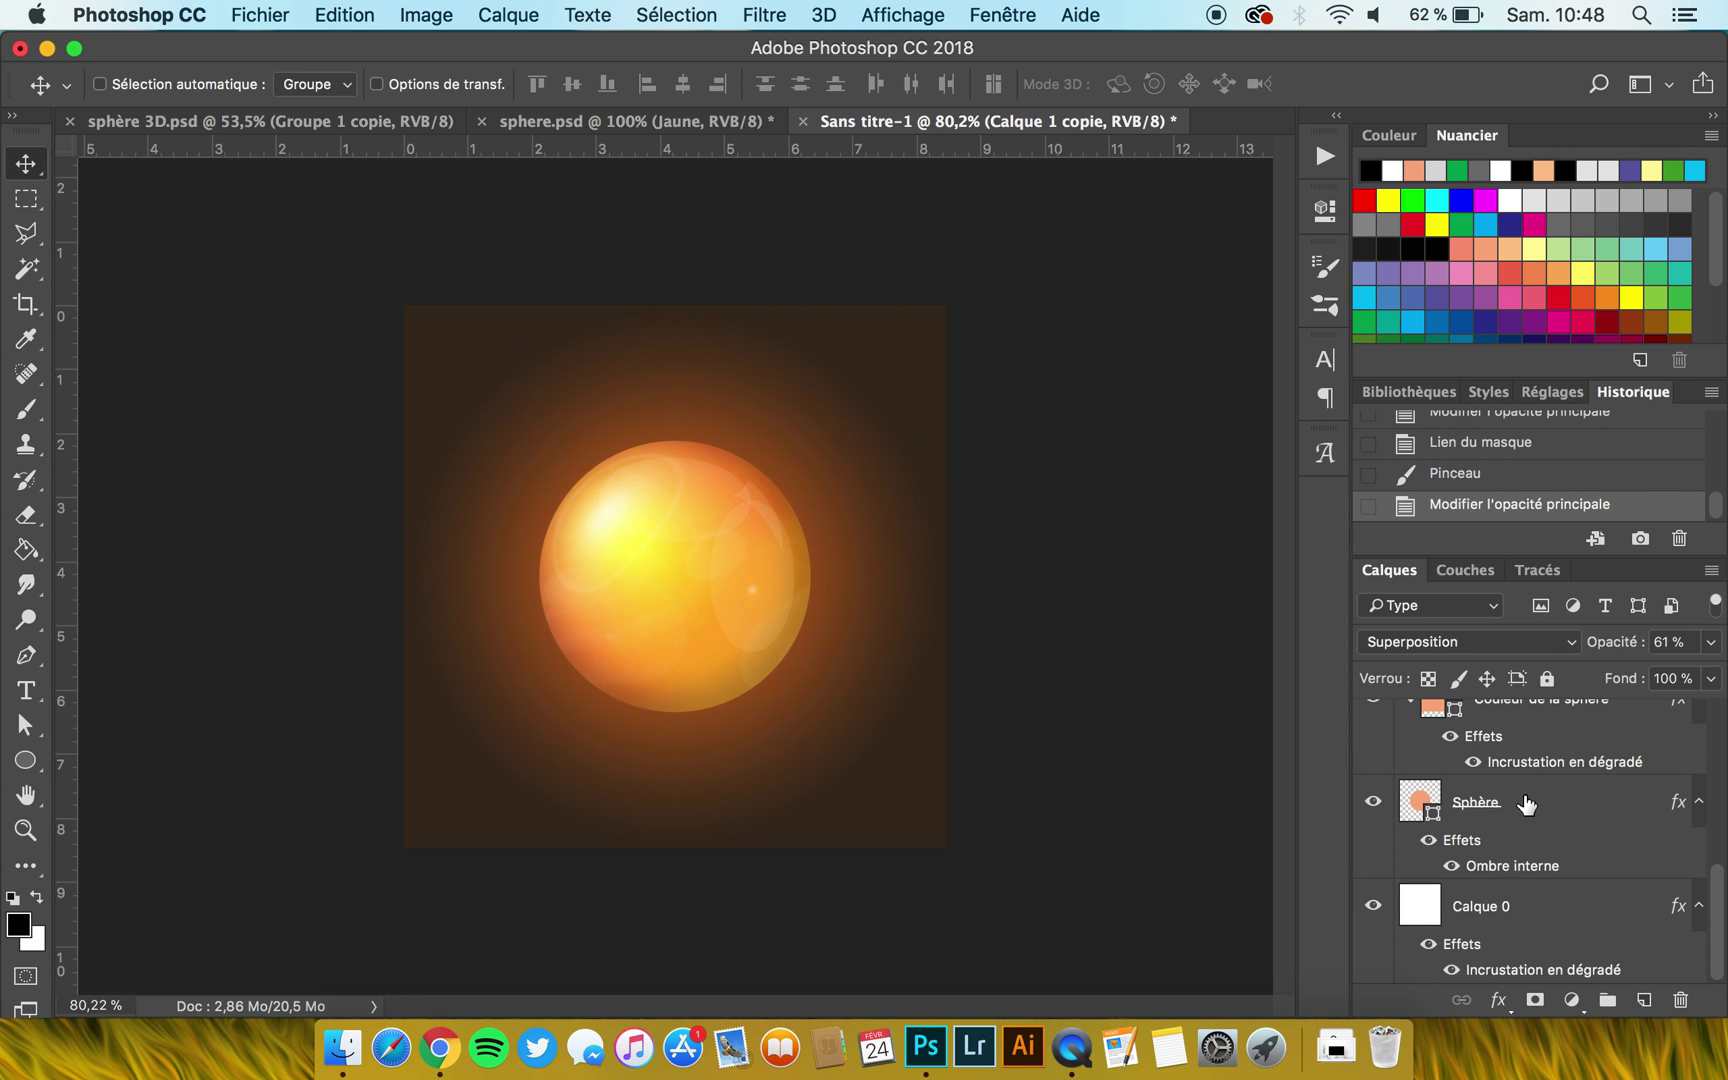
pyautogui.scroll(6, 1536, 810)
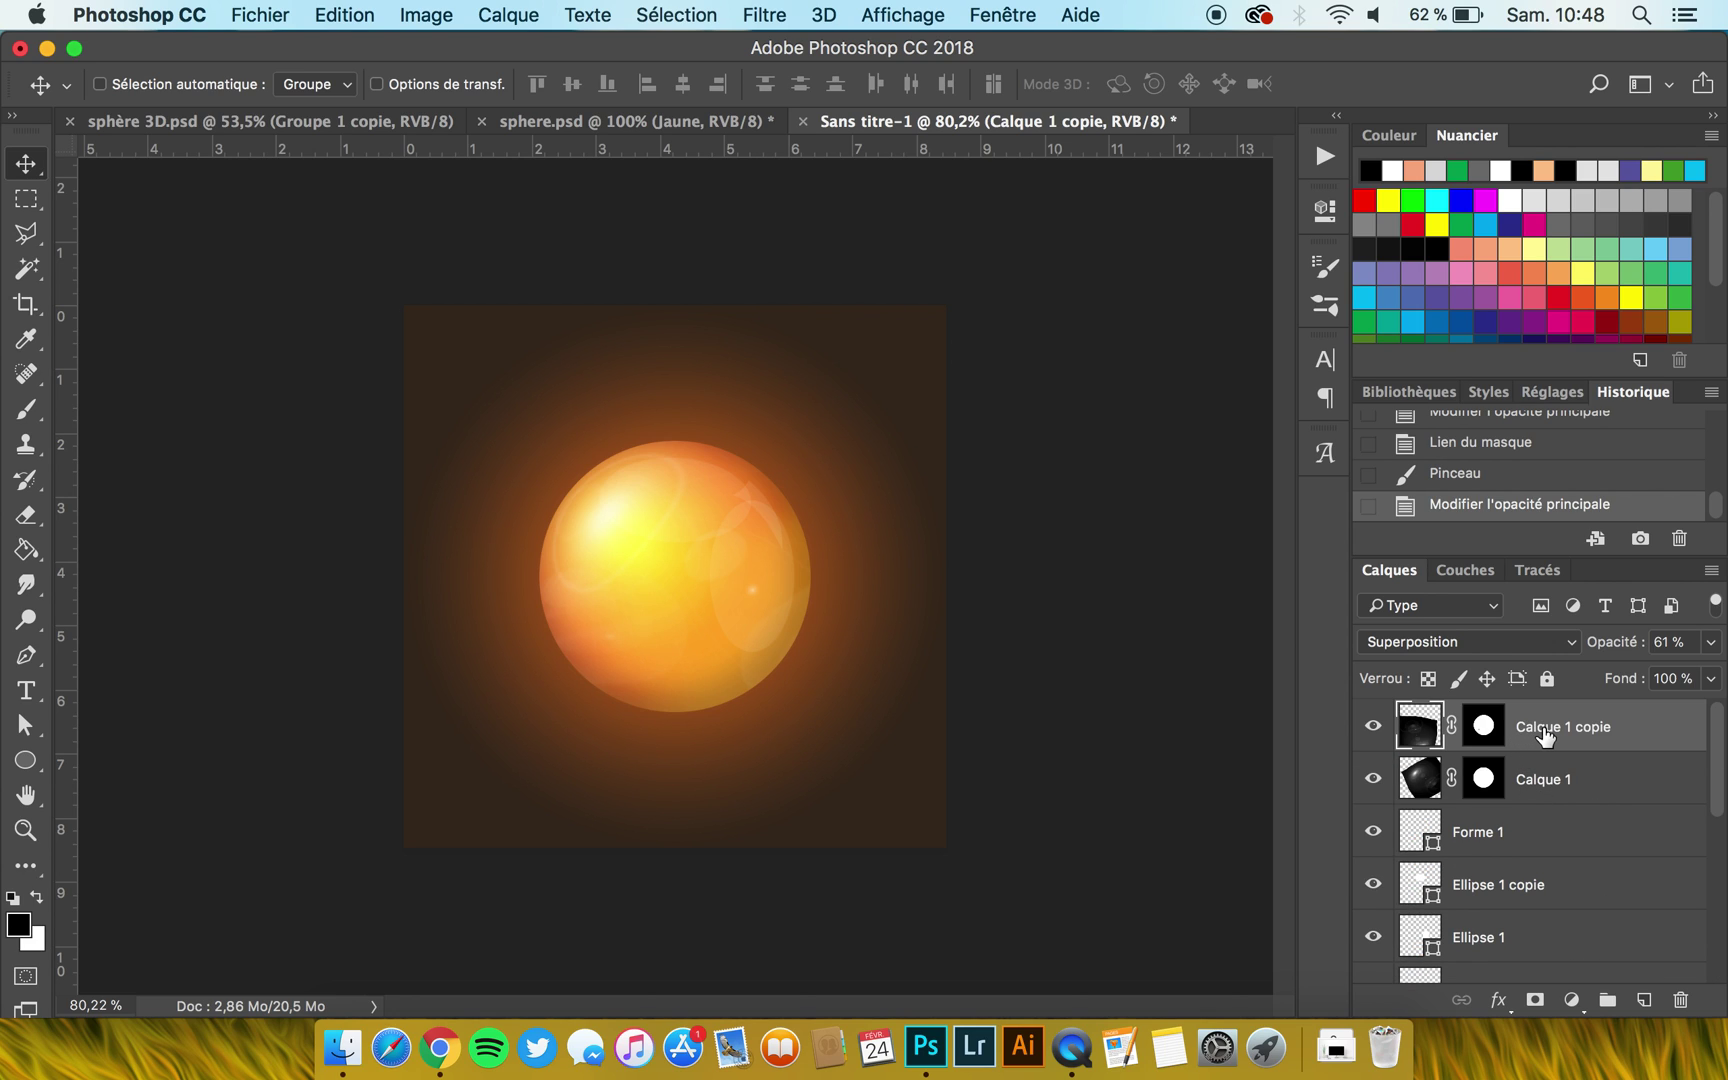
pyautogui.scroll(-6, 1545, 737)
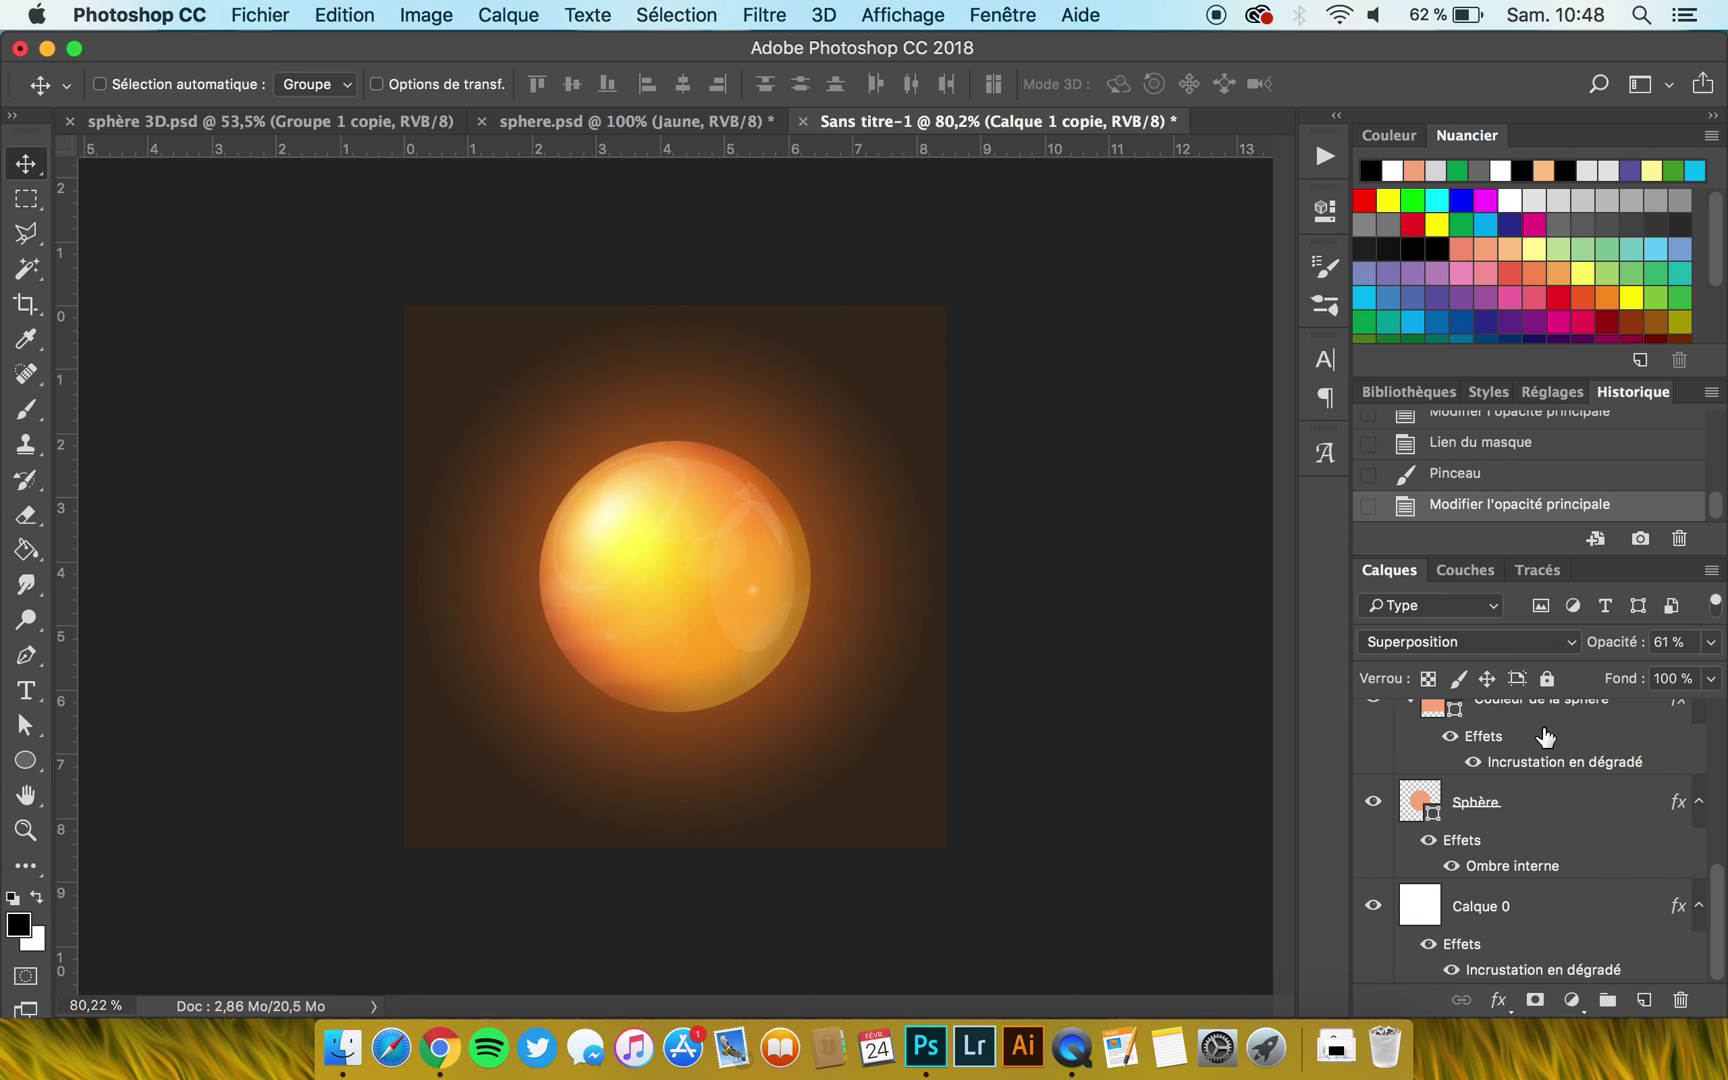
pyautogui.keyDown('shift'); pyautogui.click(1531, 806); pyautogui.keyUp('shift')
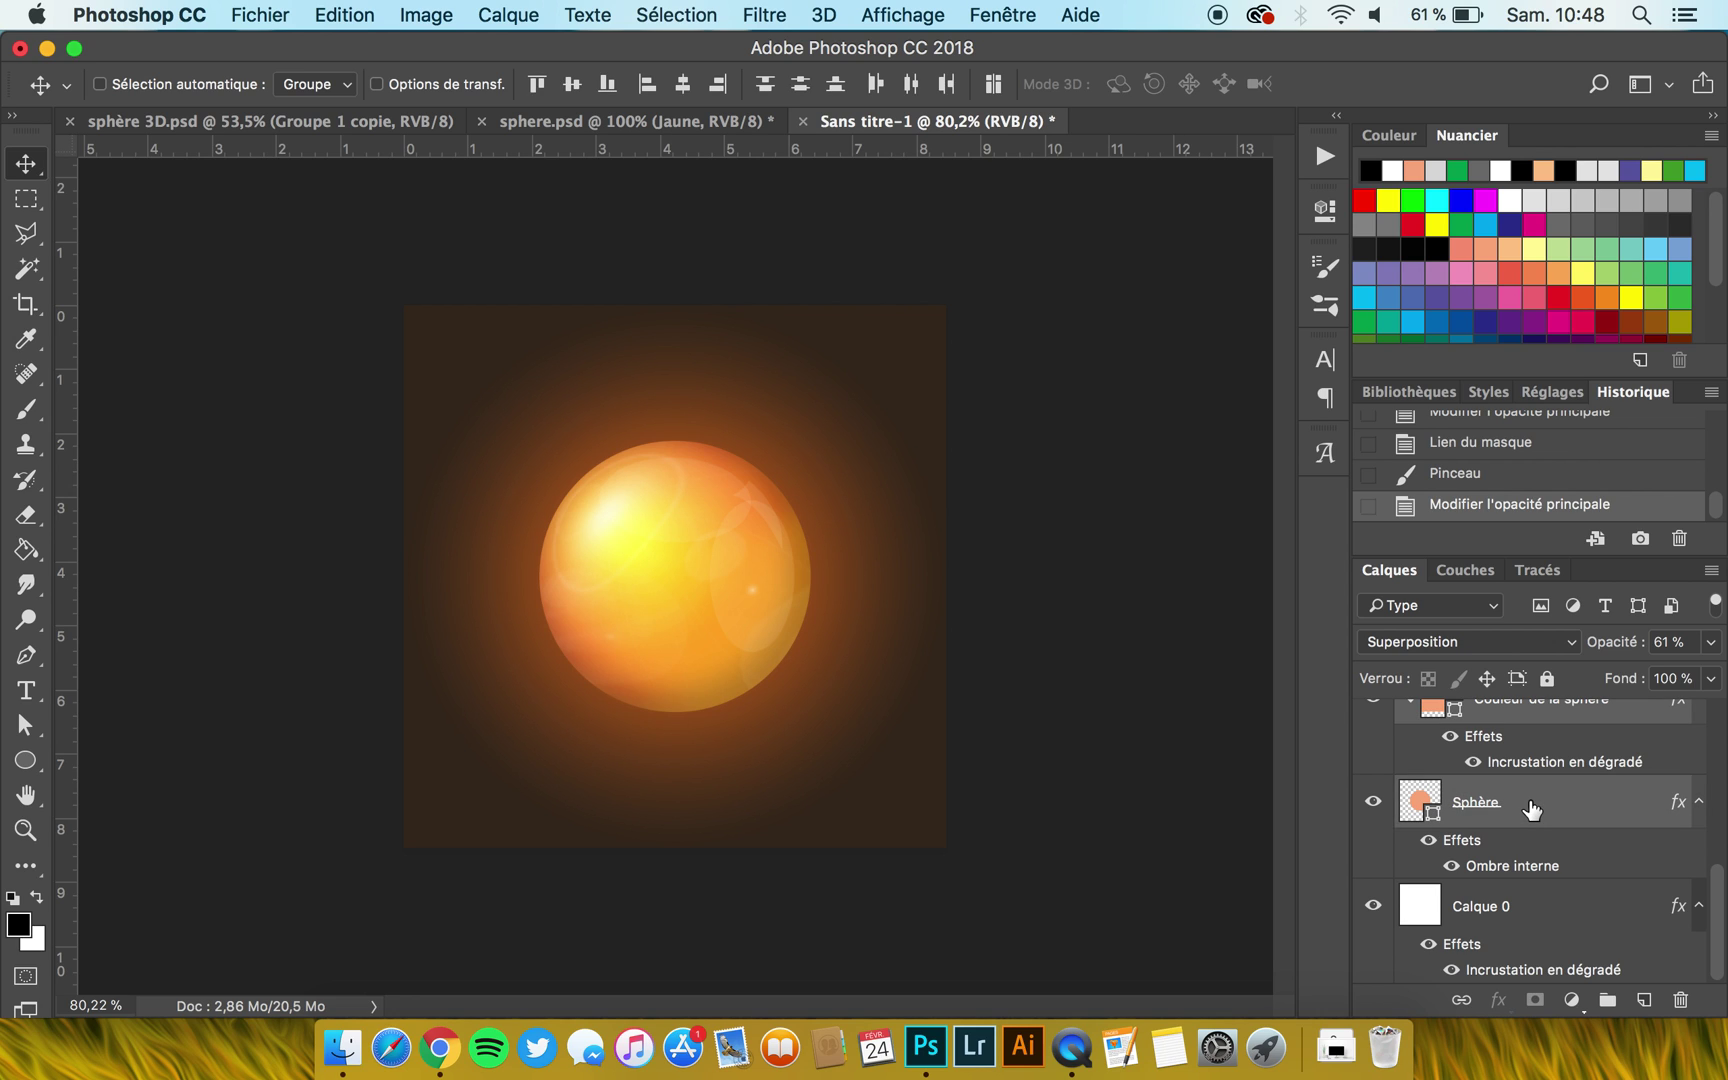
pyautogui.scroll(6, 1531, 808)
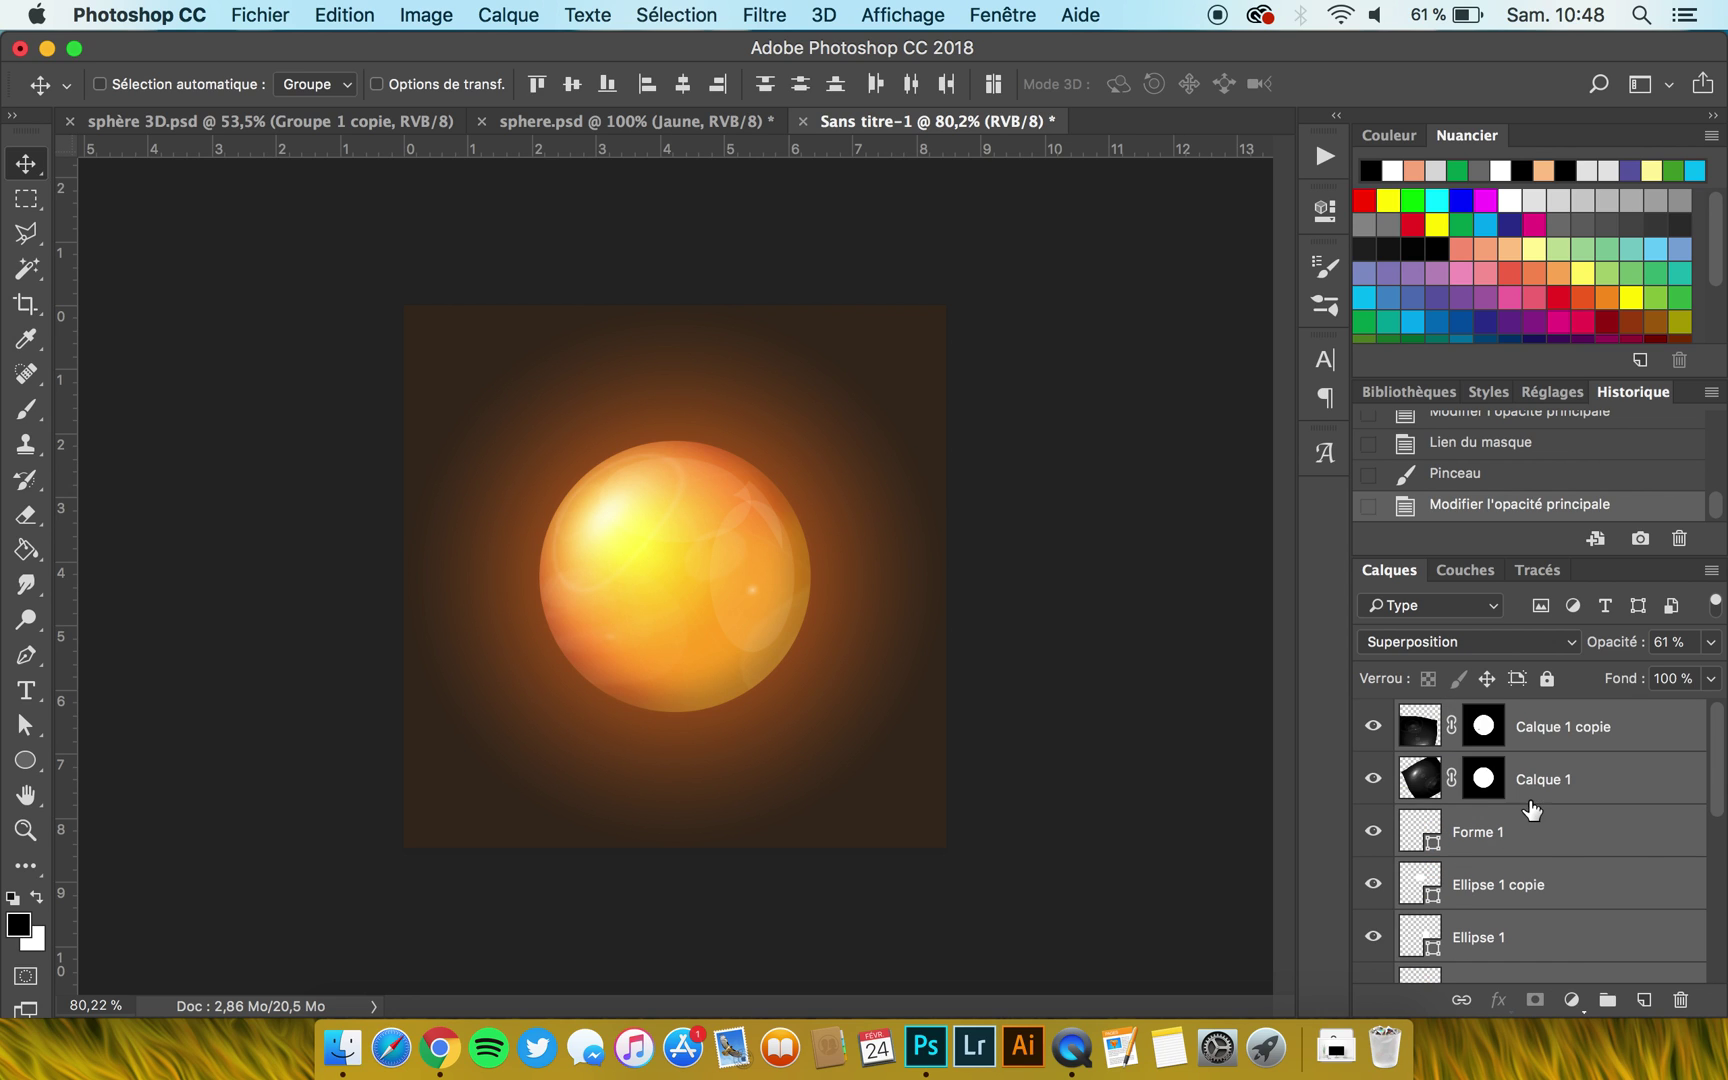
pyautogui.moveTo(1607, 1005); pyautogui.dragTo(1607, 1005)
pyautogui.doubleClick(1477, 716)
pyautogui.write('Jaune')
pyautogui.press('Return')
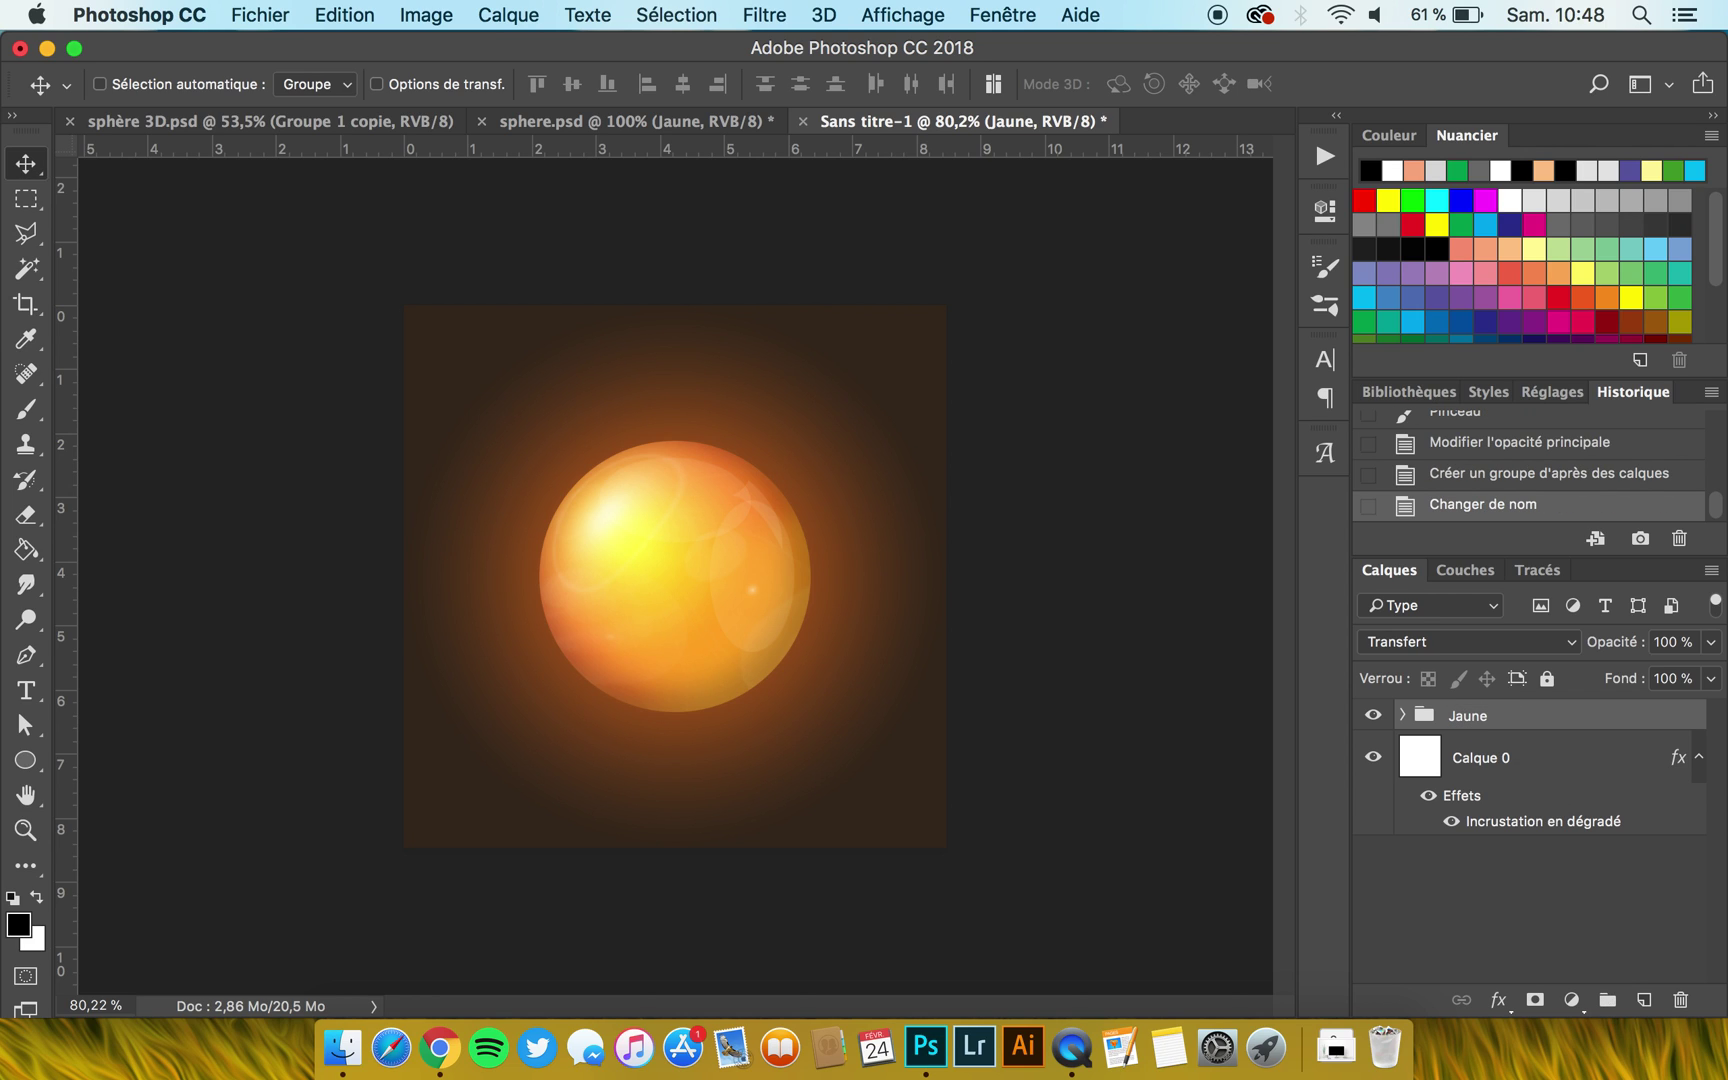
# Duplicate the Jaune group and rename the copy Bleu.
pyautogui.press('super+j')
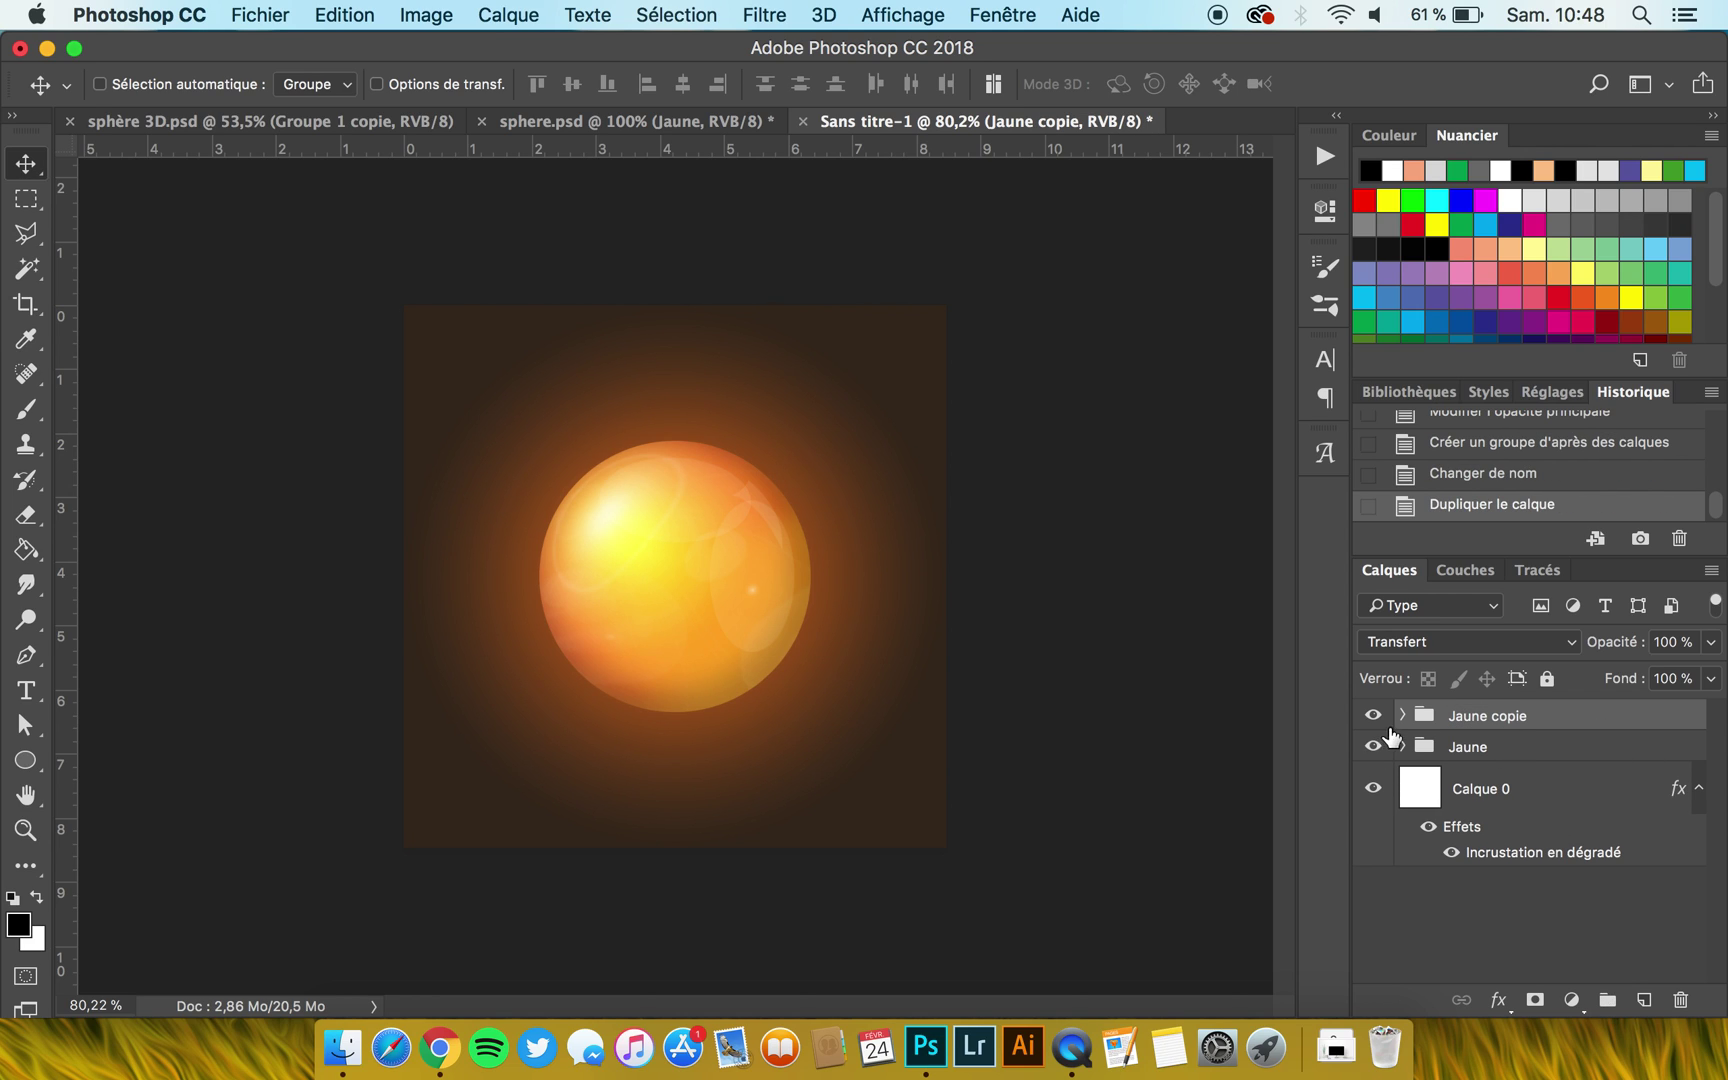
pyautogui.doubleClick(1505, 716)
pyautogui.write('Bleu')
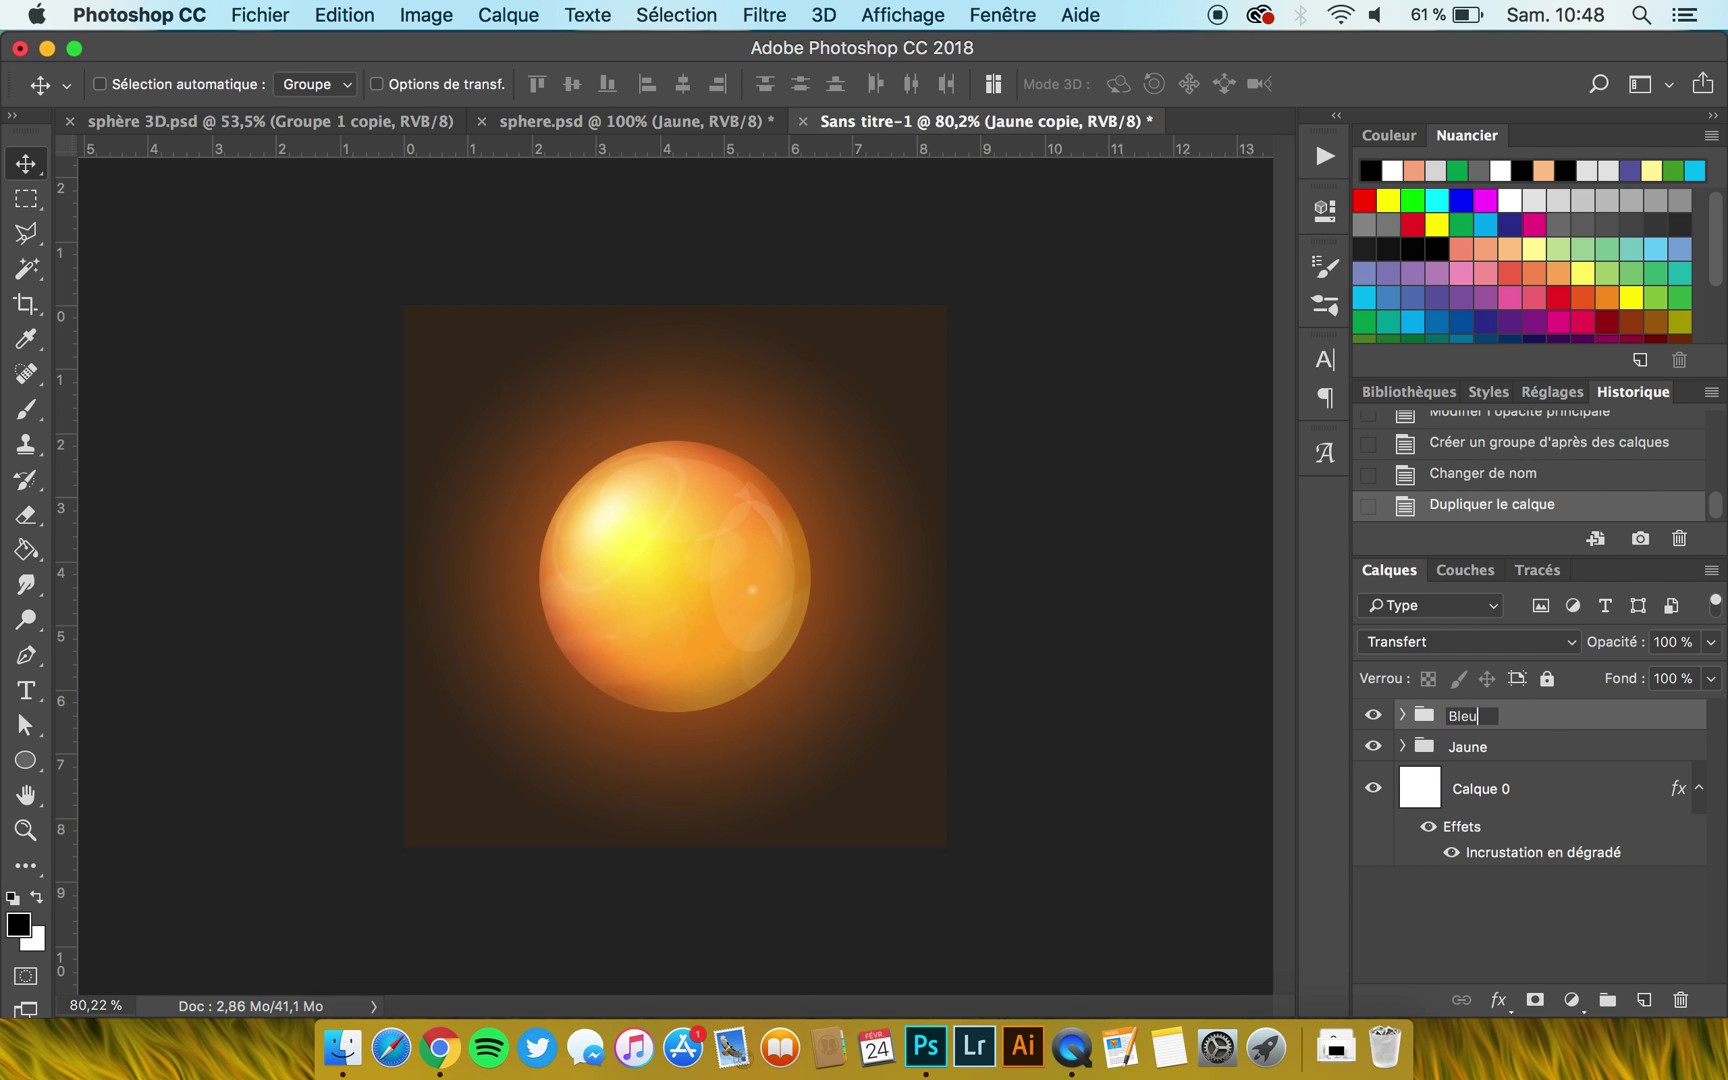
pyautogui.press('Return')
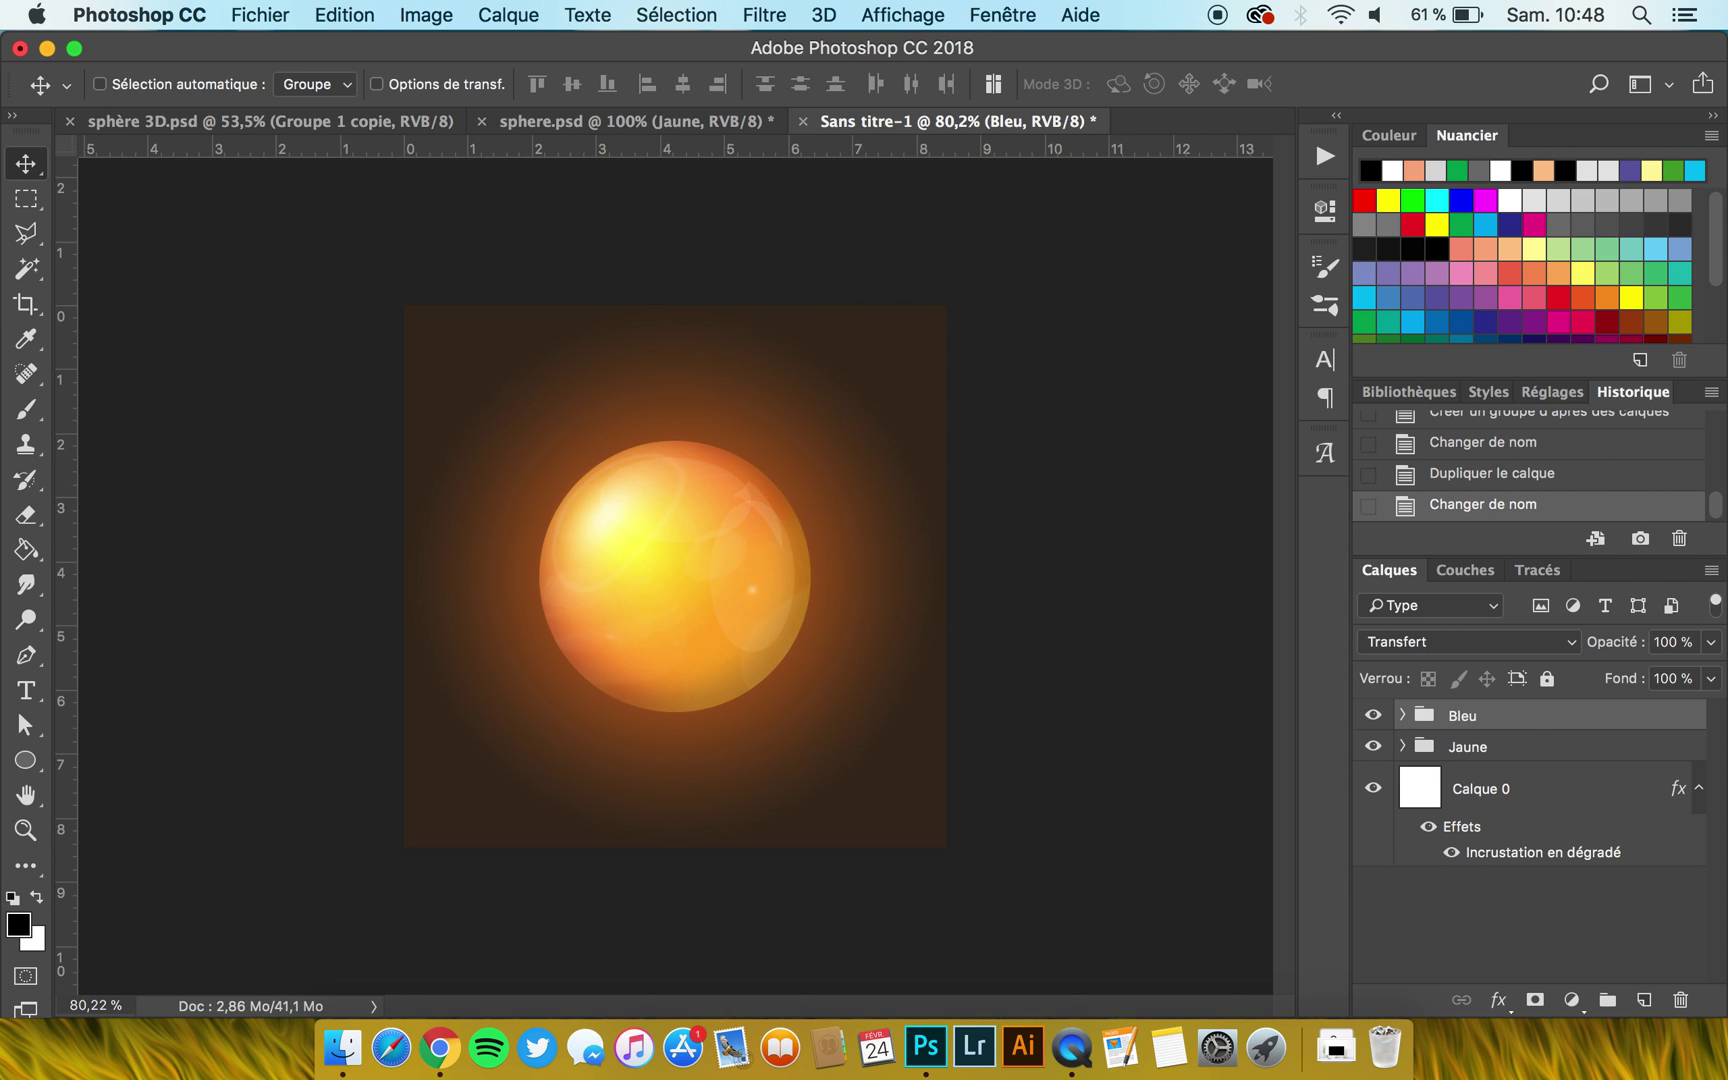
# In the Bleu group, edit Couleur de la sphère's gradient overlay, choosing the bright blue-to-cyan preset after trying the purple-to-pink one.
pyautogui.click(1402, 716)
pyautogui.scroll(-5, 1490, 818)
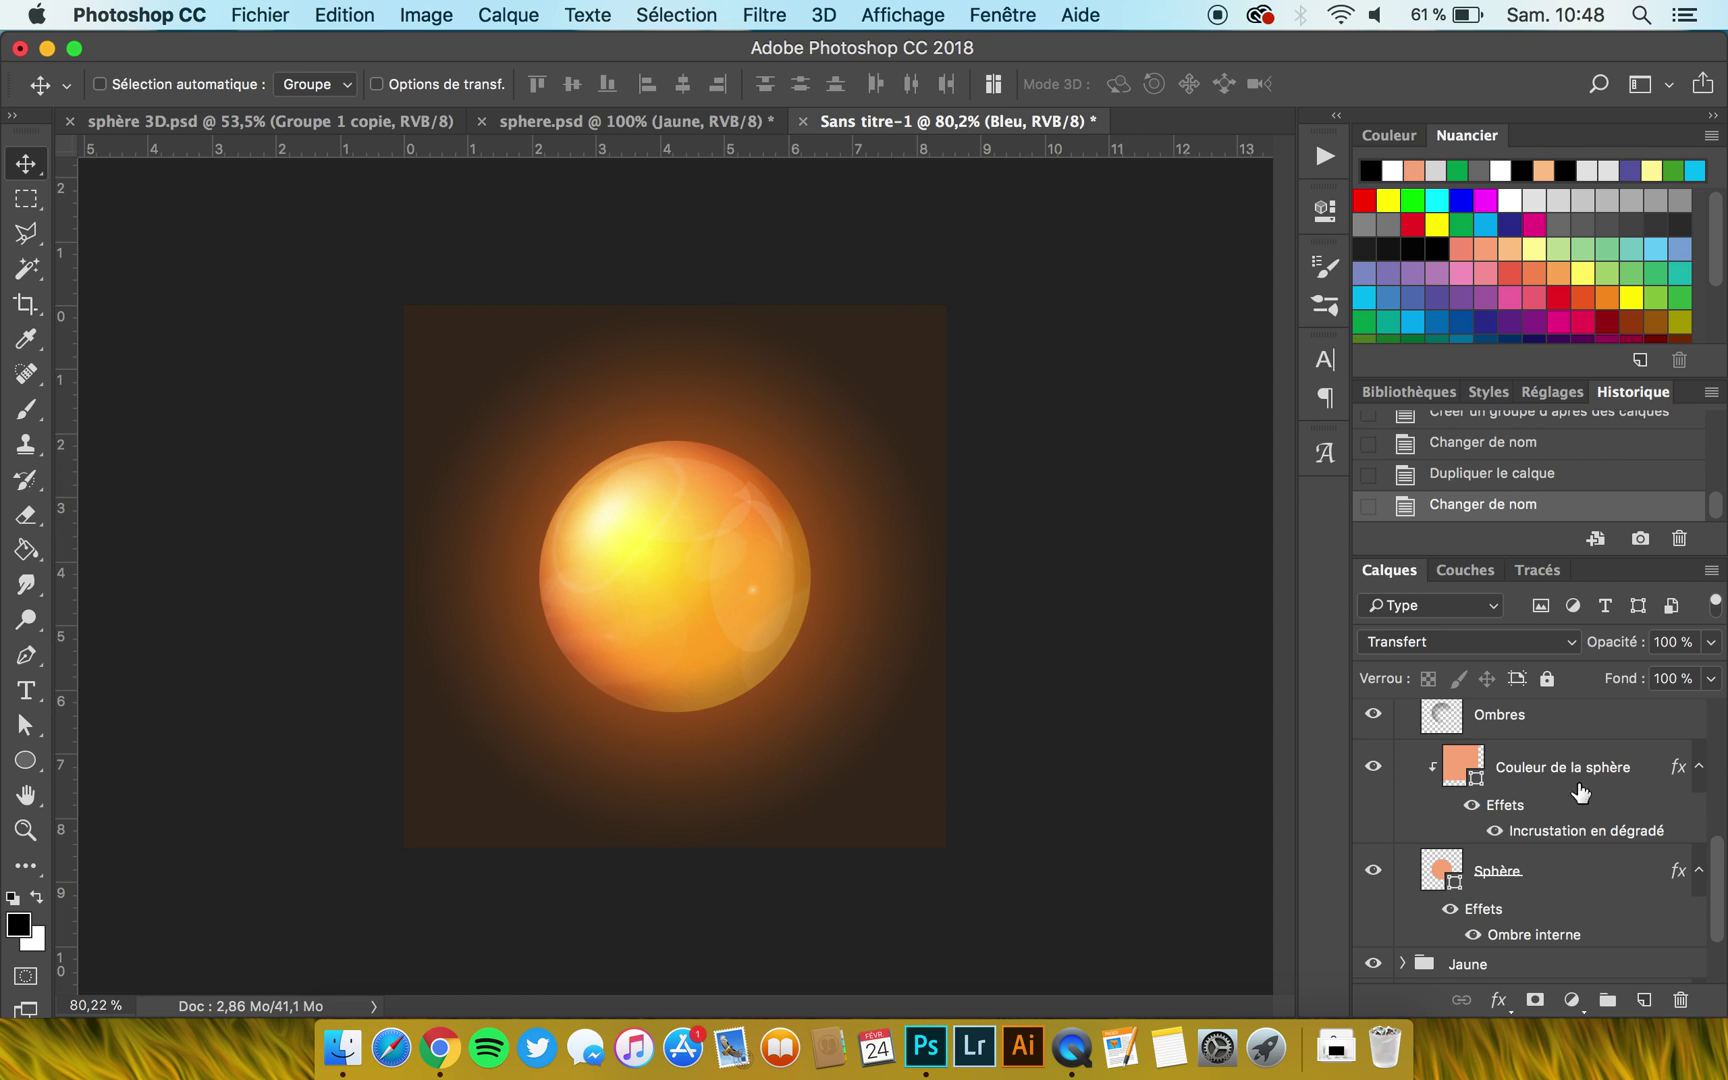
pyautogui.click(1563, 836)
pyautogui.doubleClick(1565, 843)
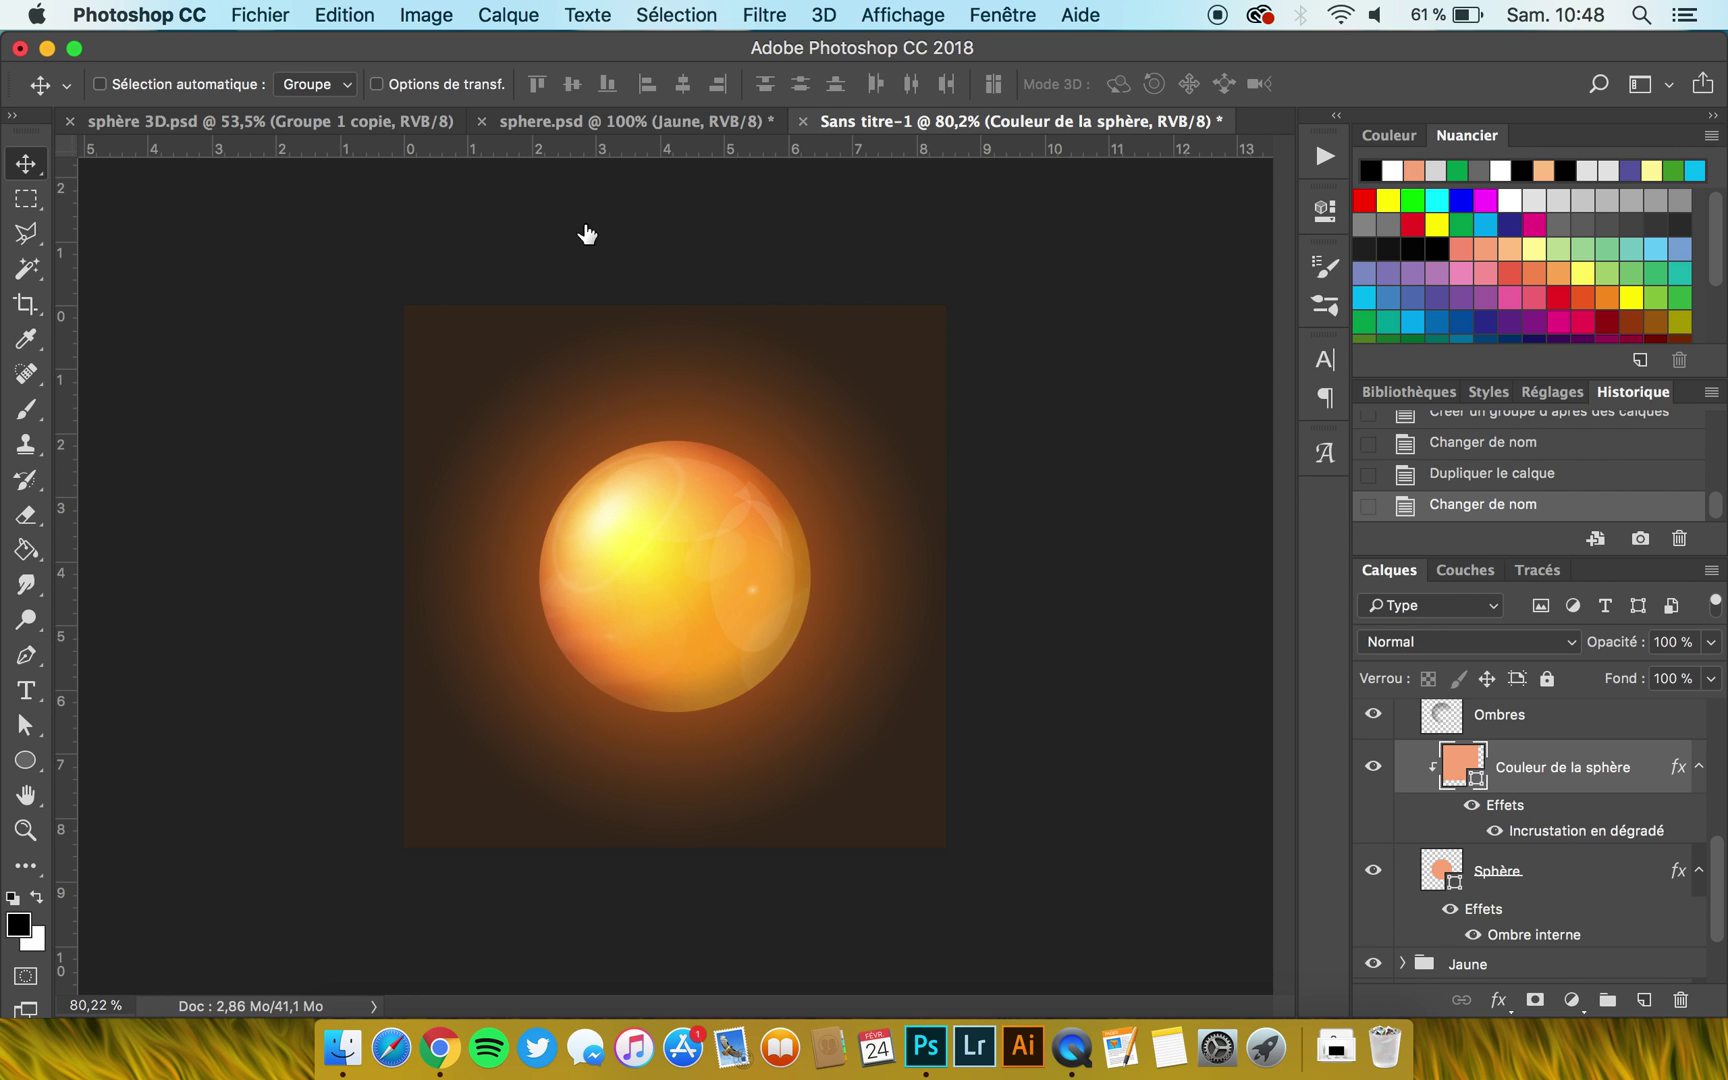
pyautogui.moveTo(501, 185); pyautogui.dragTo(987, 193)
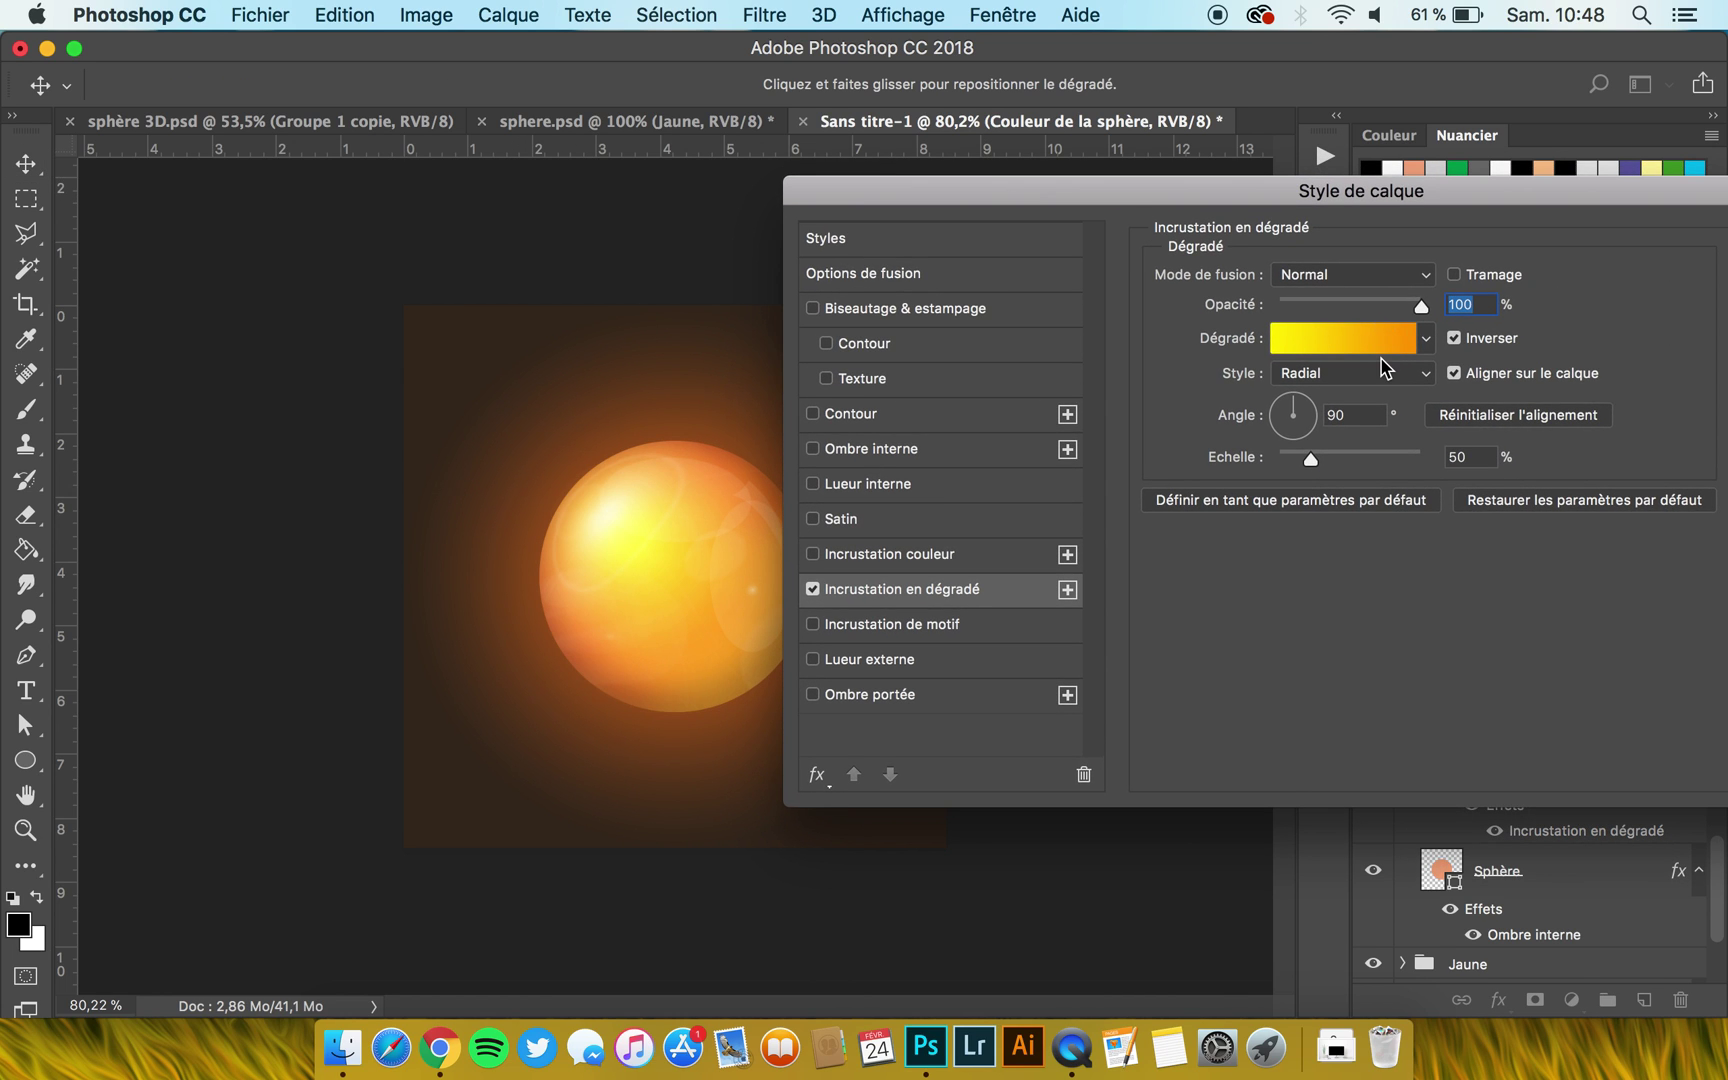
pyautogui.click(1336, 340)
pyautogui.scroll(-2, 1127, 476)
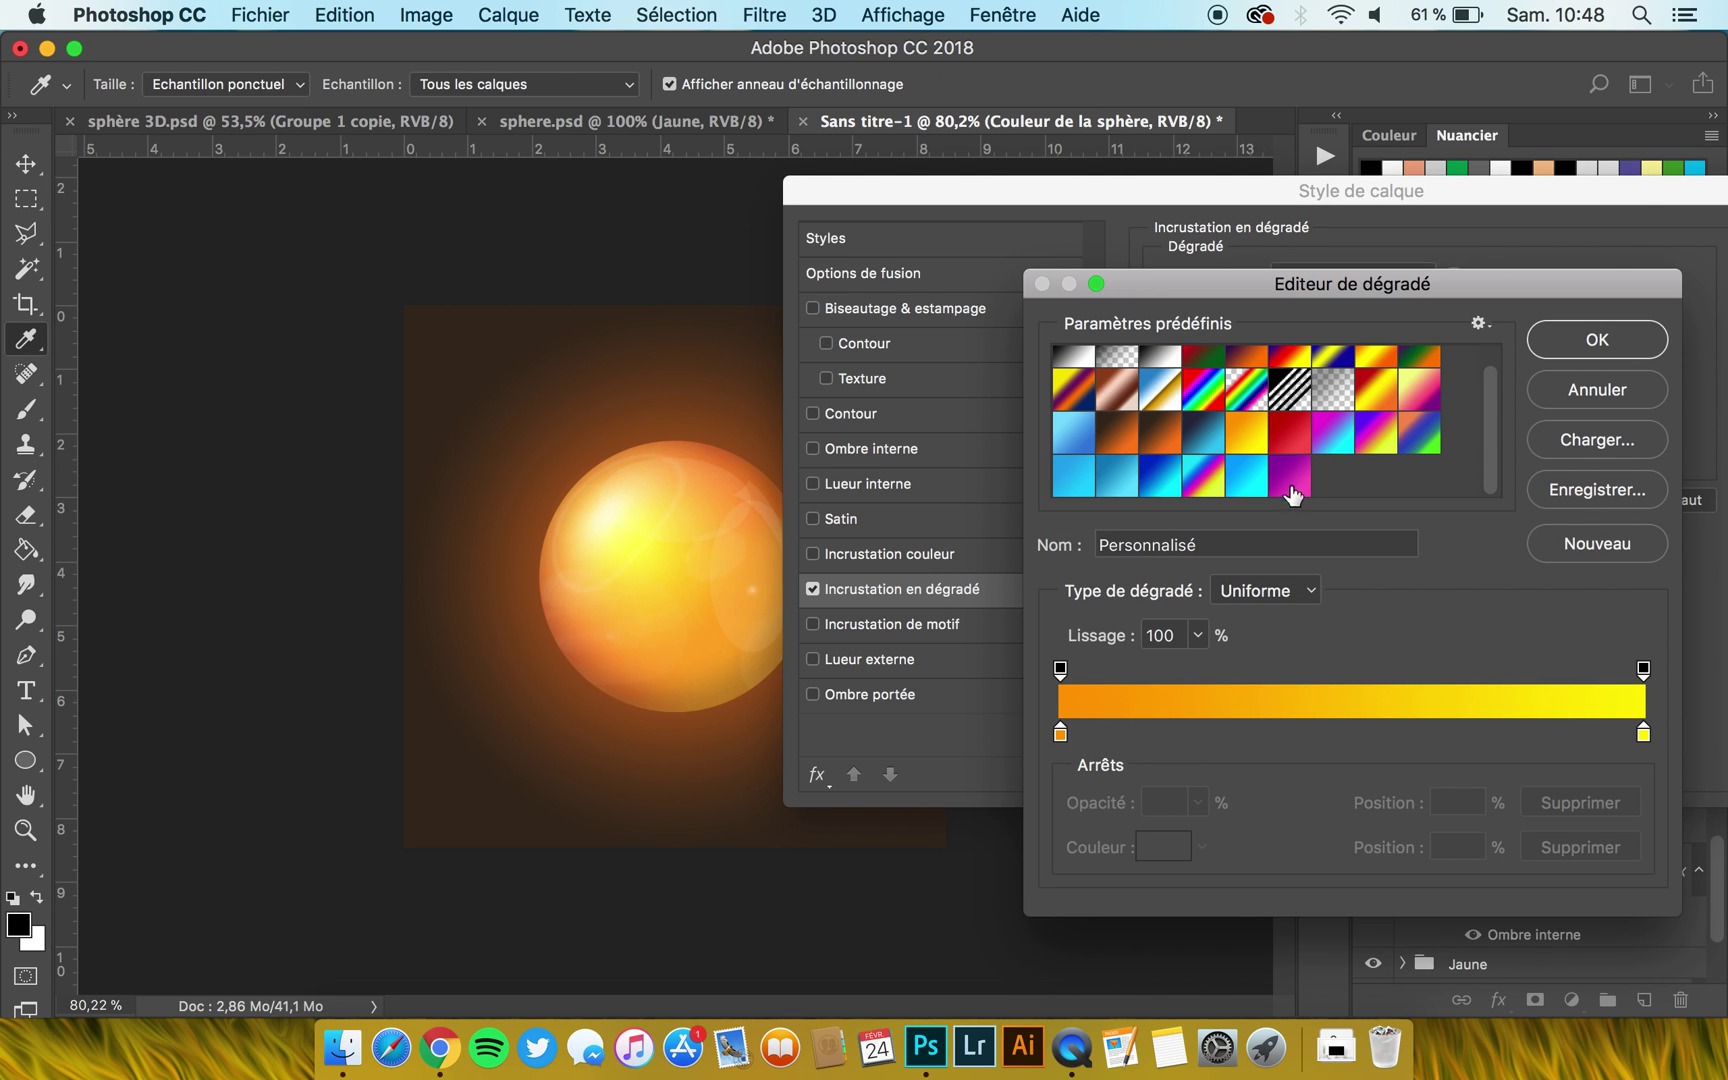
pyautogui.click(1250, 487)
pyautogui.click(1292, 485)
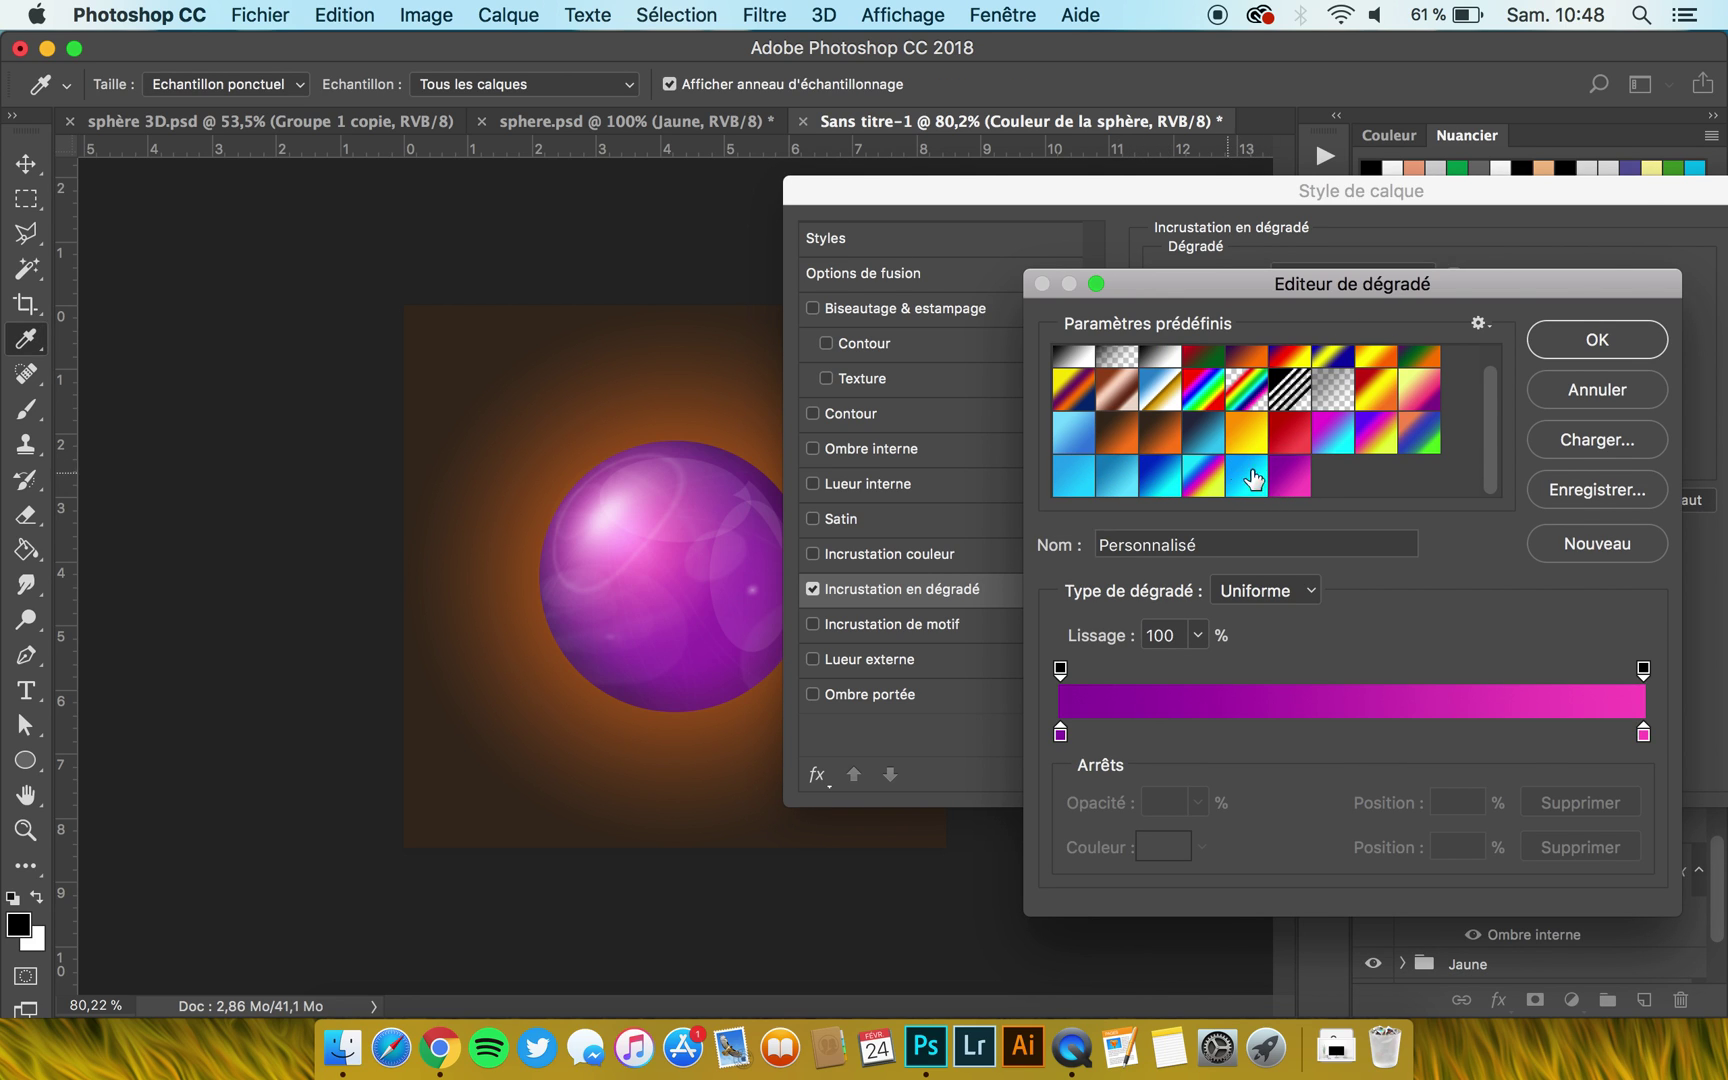
pyautogui.click(1250, 487)
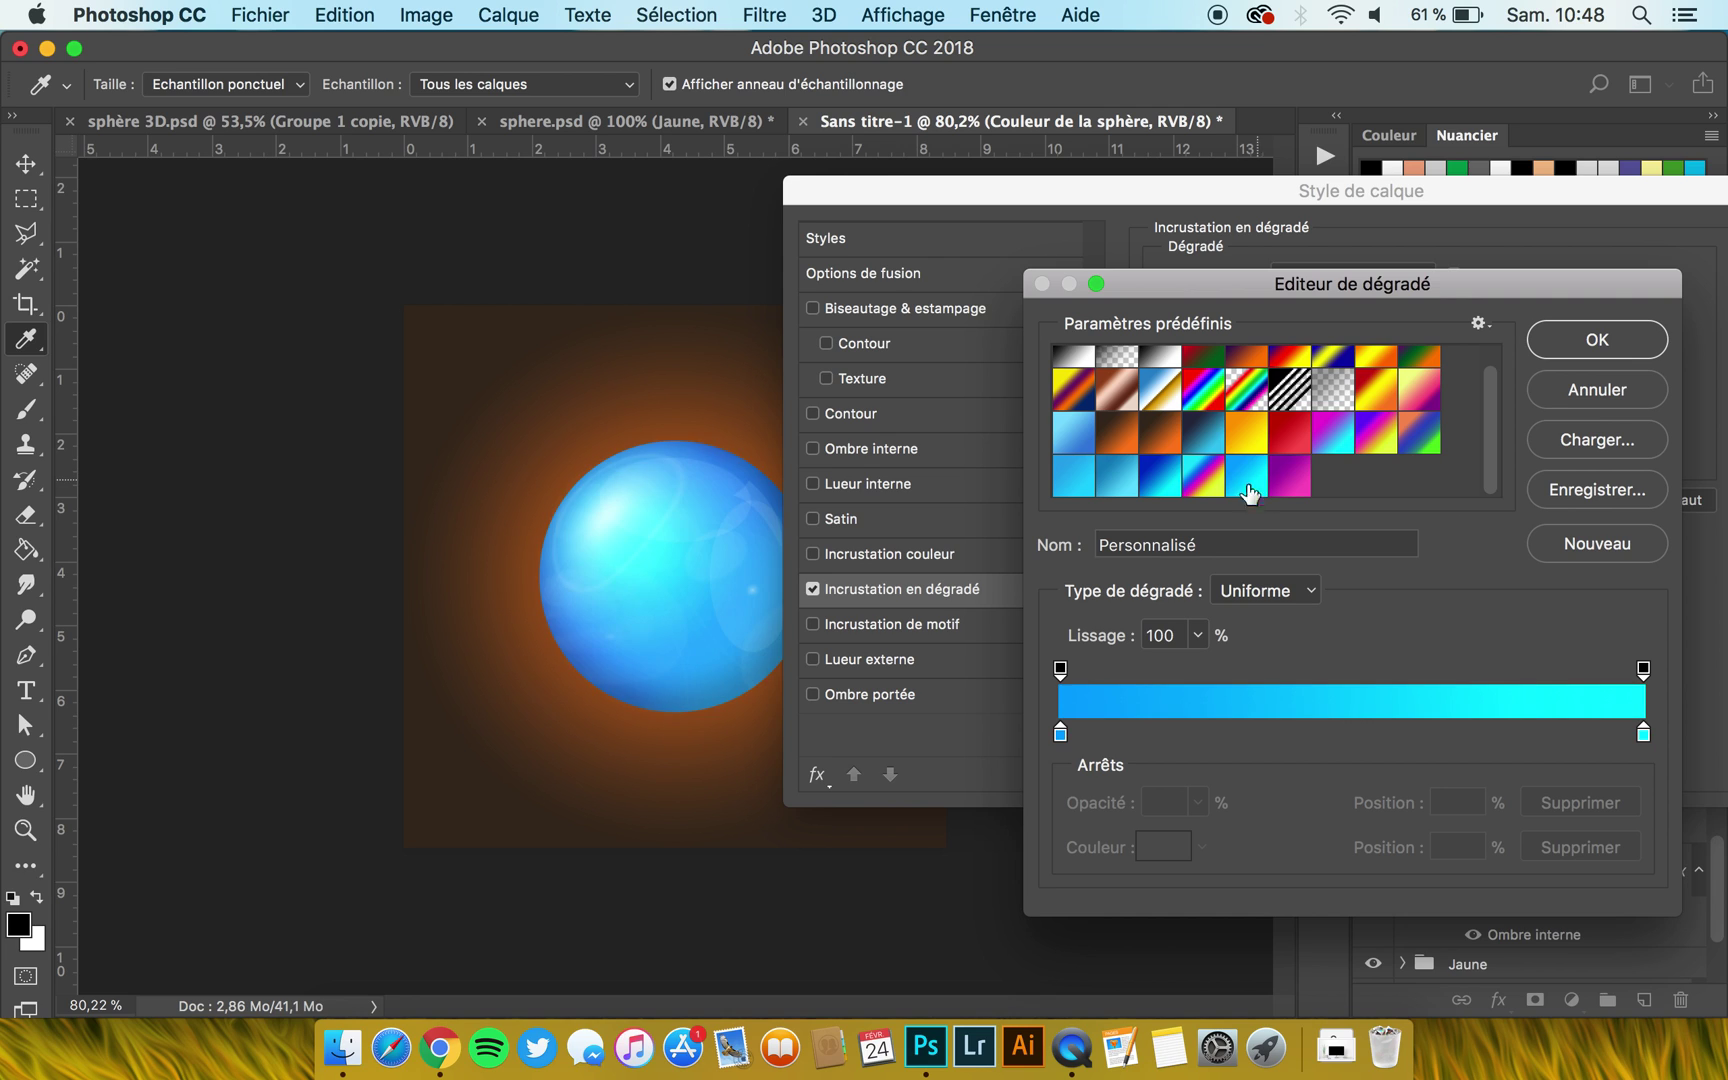
# Check the gradient's end colours, keep them at #00a2ff and #00fcff, and accept the gradient.
pyautogui.doubleClick(1061, 734)
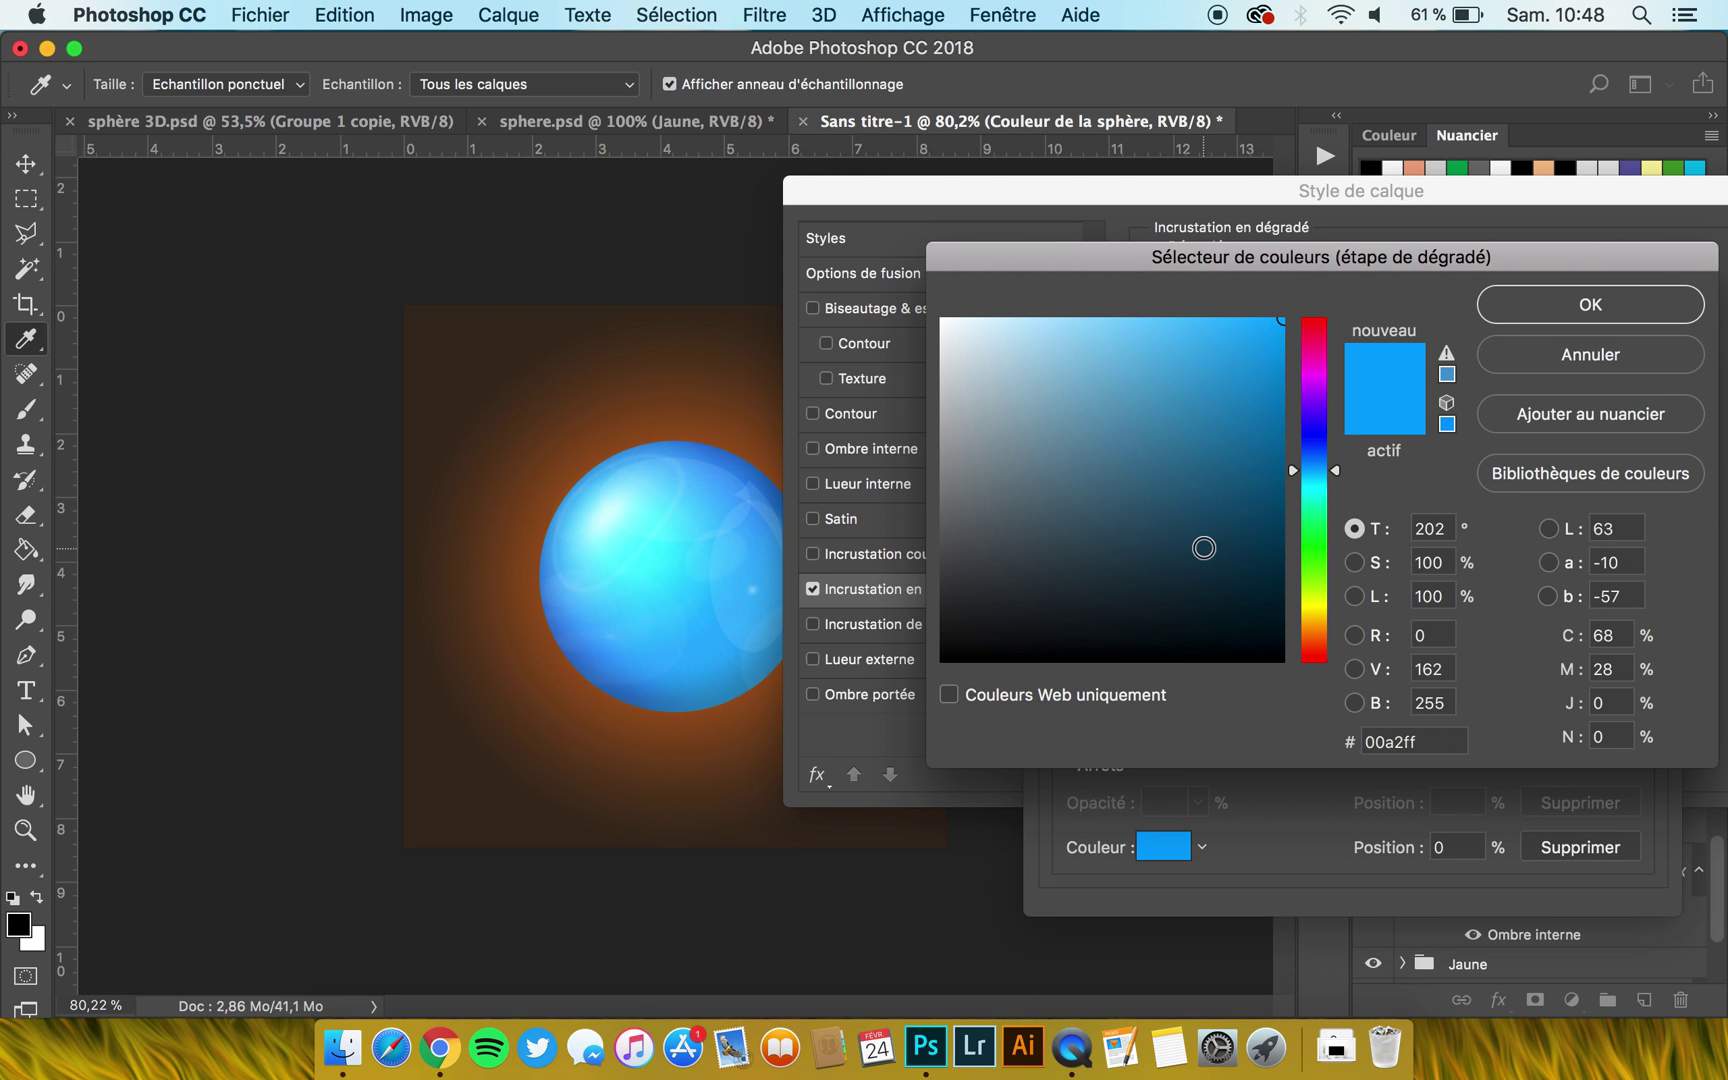
pyautogui.click(1537, 310)
pyautogui.doubleClick(1643, 734)
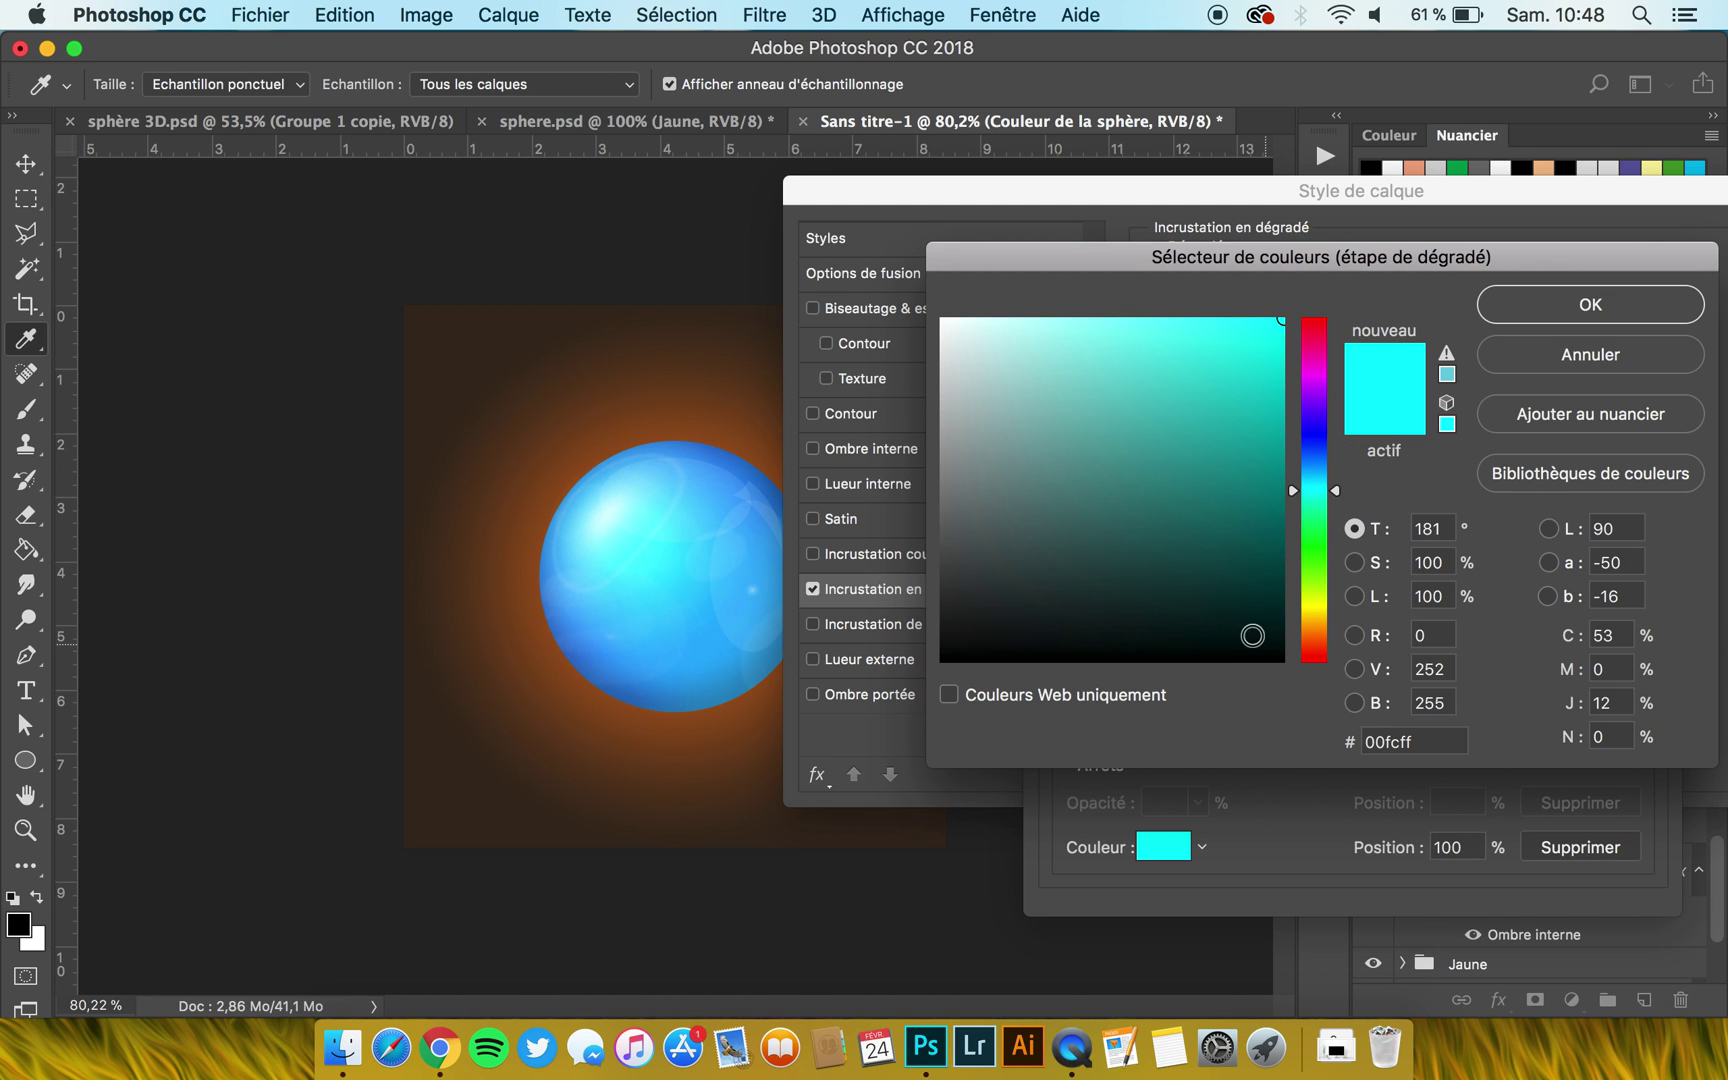
pyautogui.click(1583, 312)
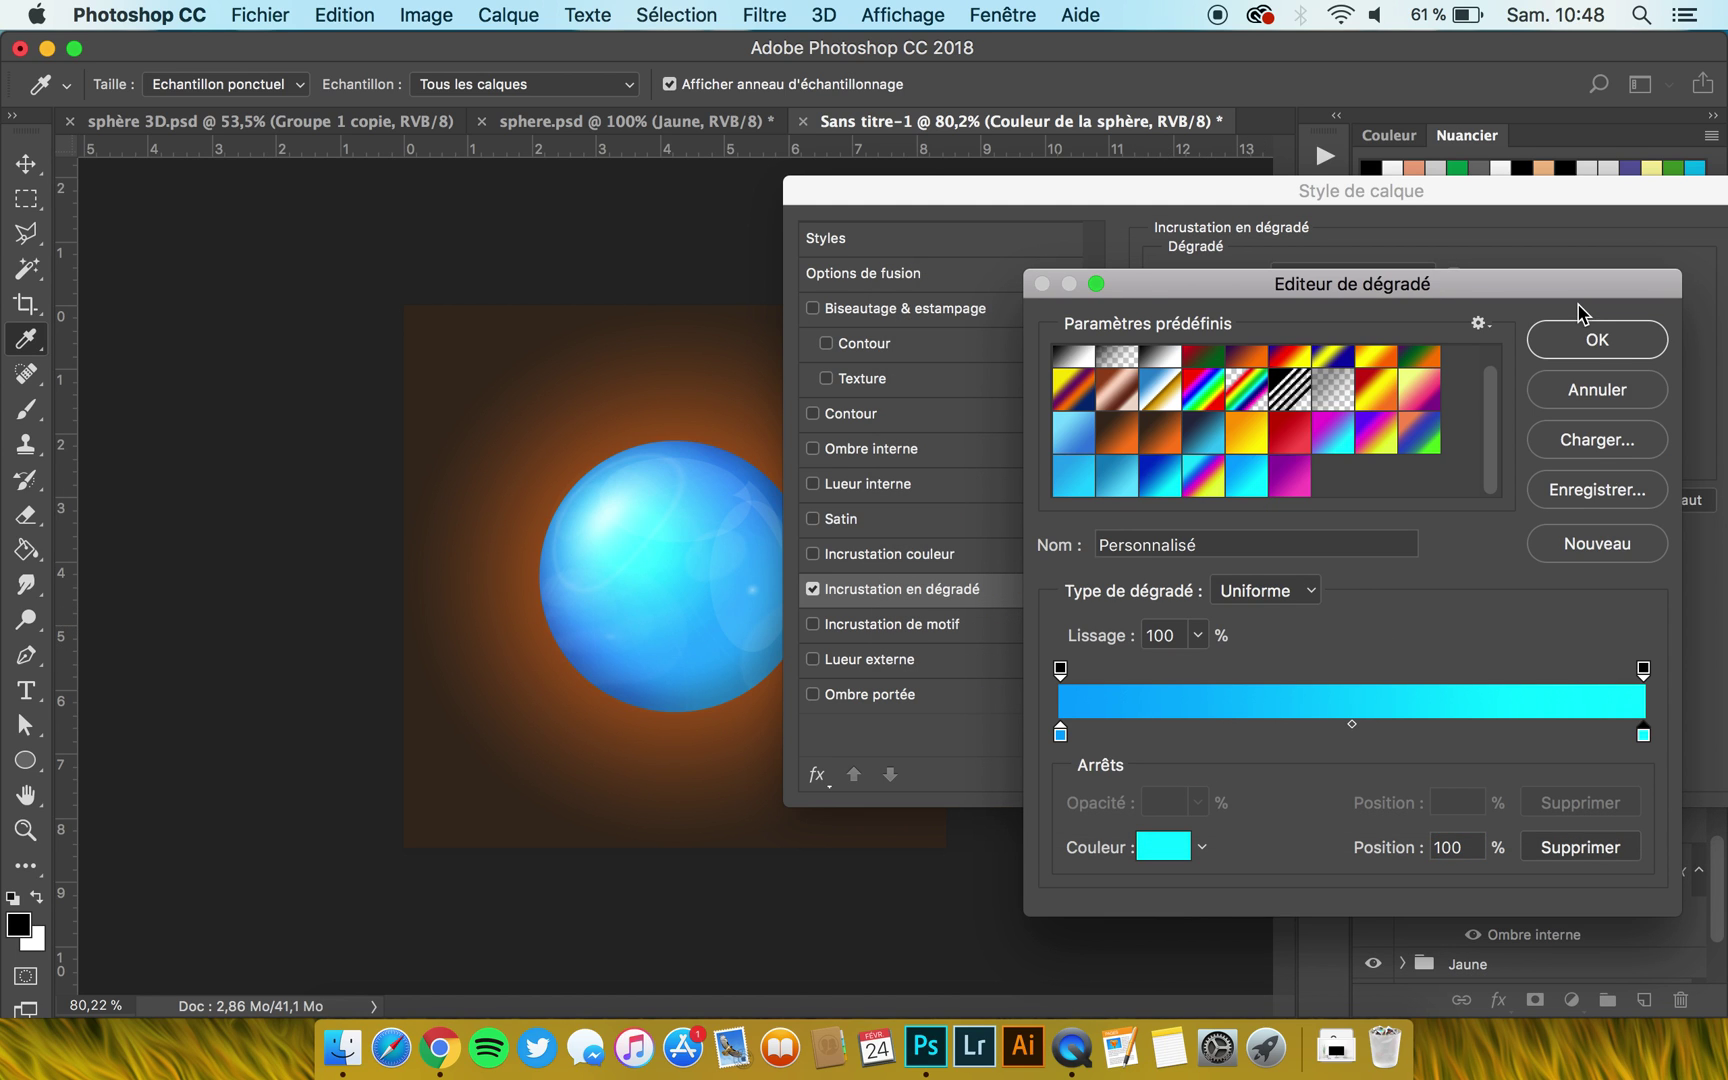
pyautogui.click(1593, 340)
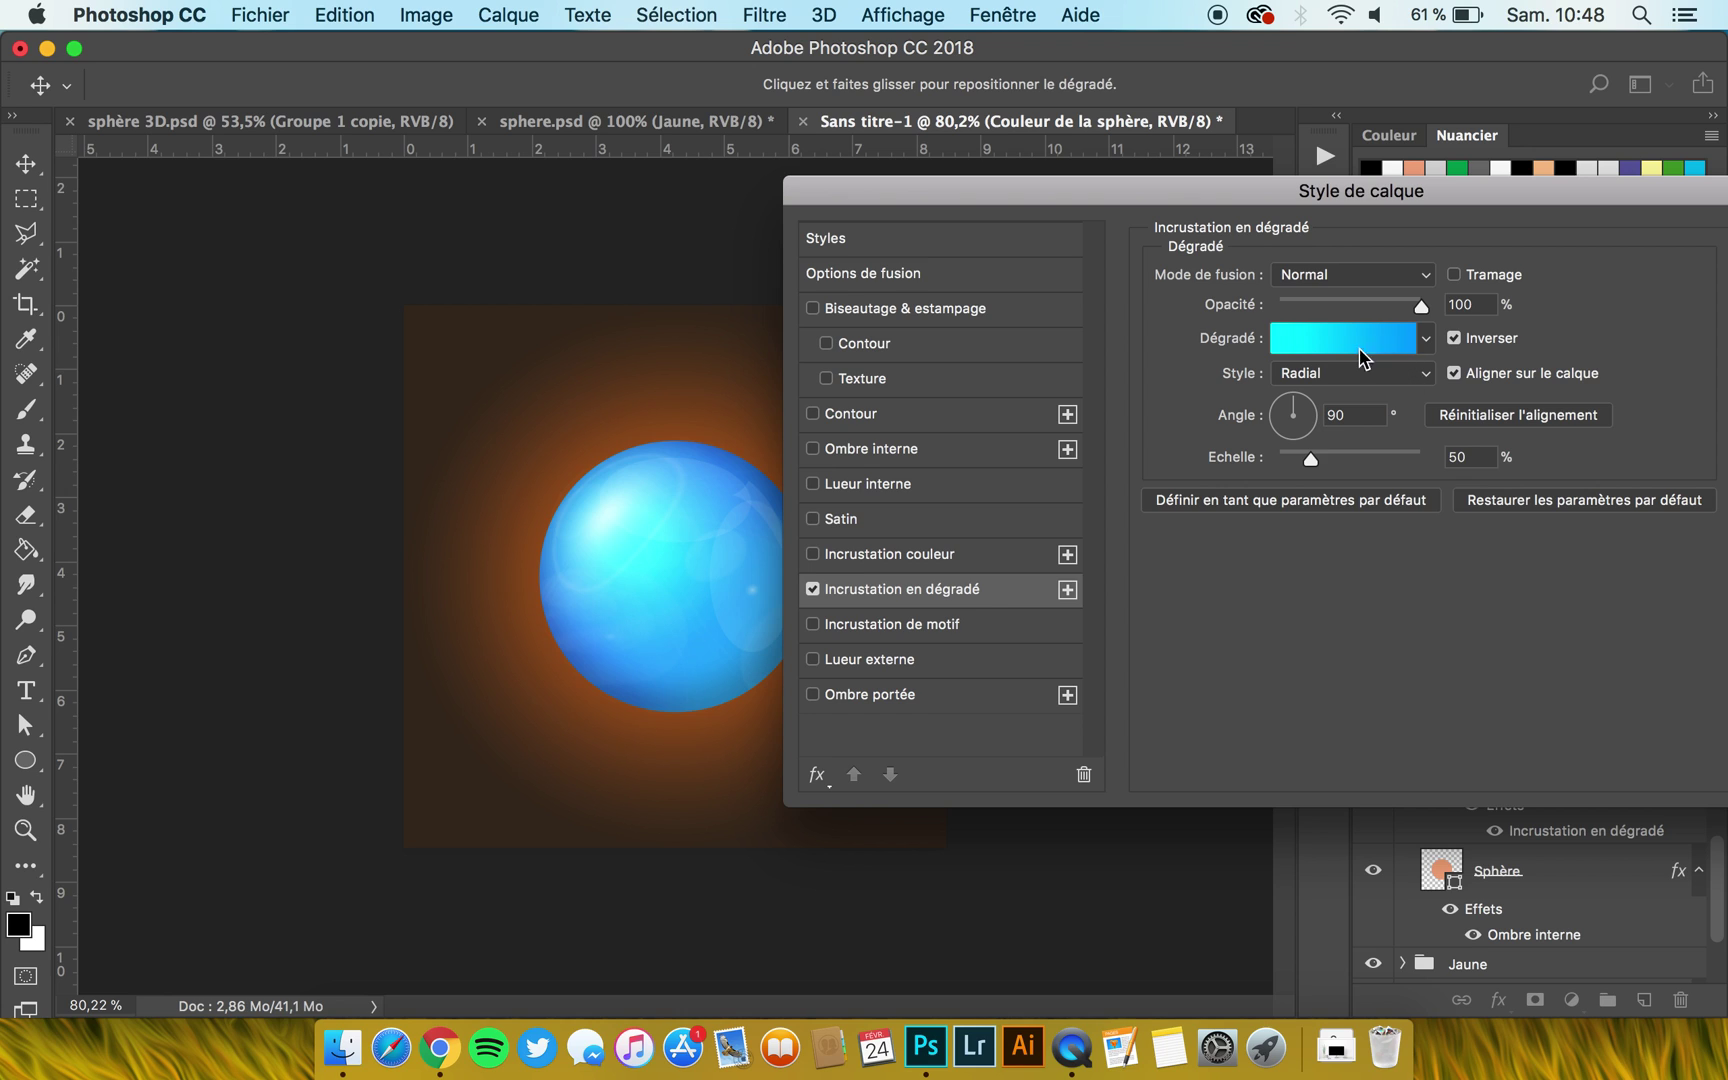
# Reopen Couleur de la sphère's overlay gradient, try the brown-to-orange preset, and reselect the bright blue-to-cyan preset.
pyautogui.moveTo(986, 190); pyautogui.dragTo(1052, 194)
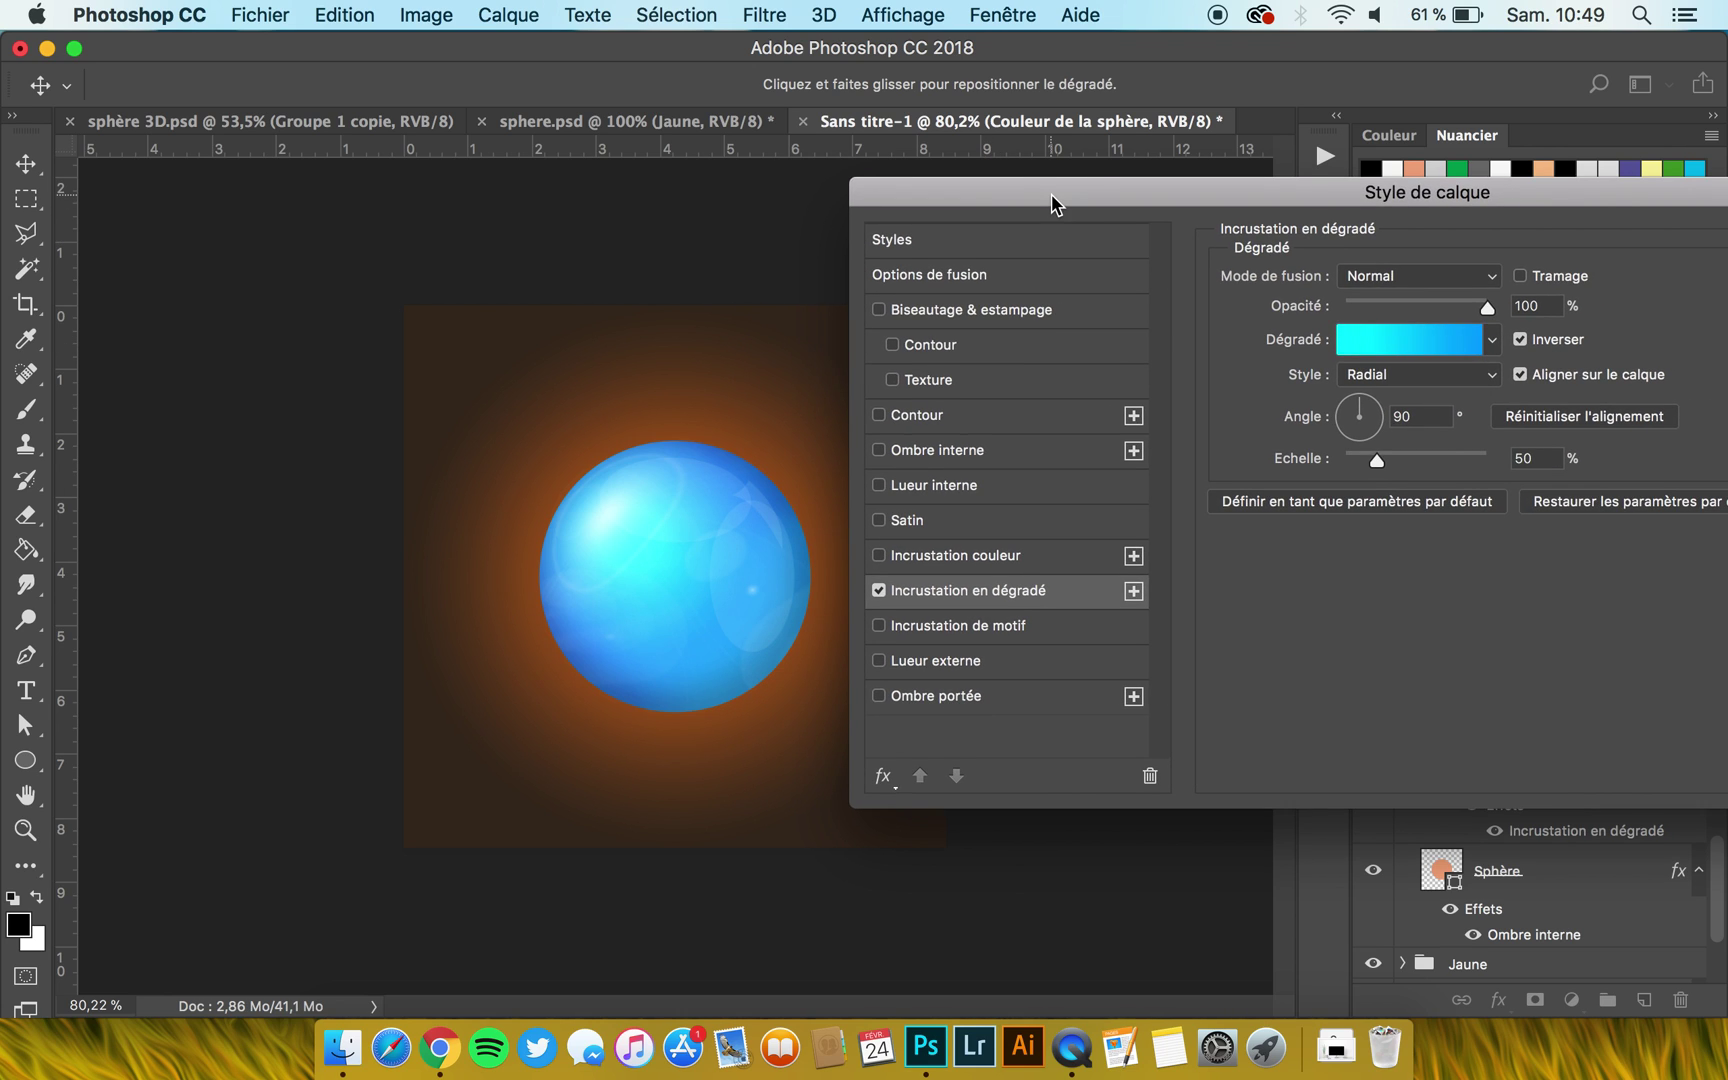
pyautogui.click(1386, 338)
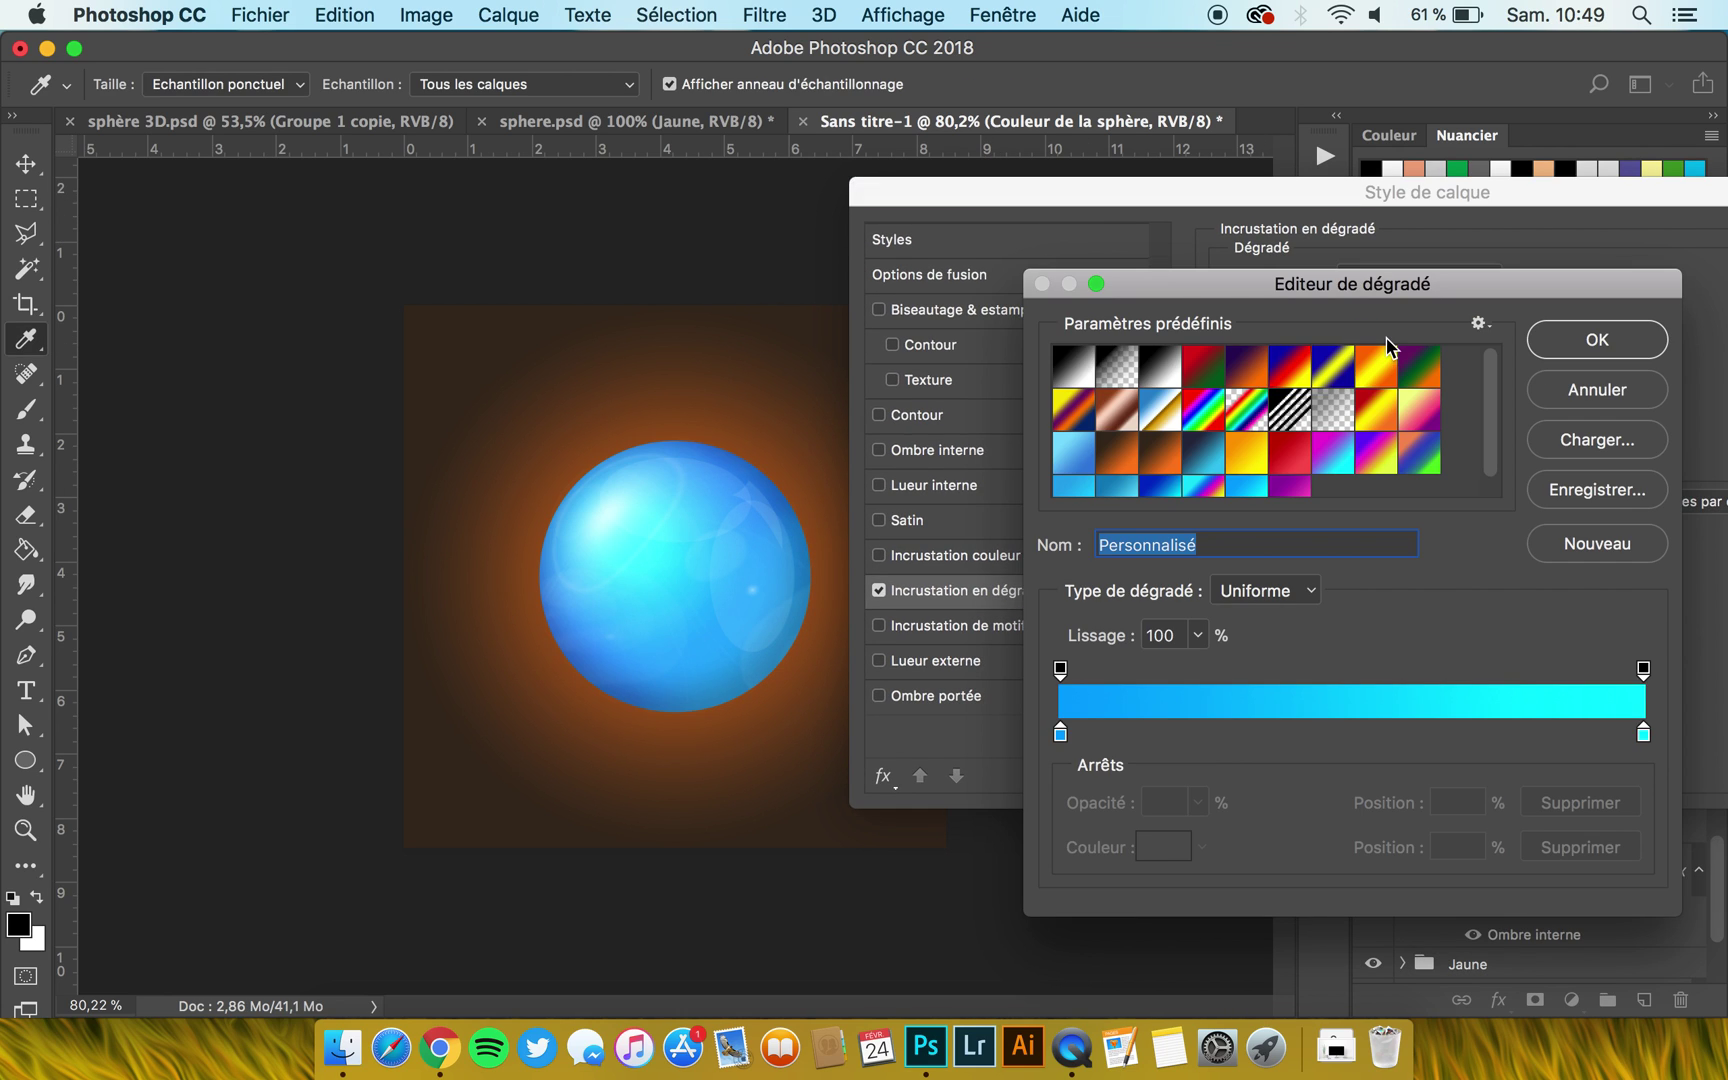
pyautogui.click(1162, 460)
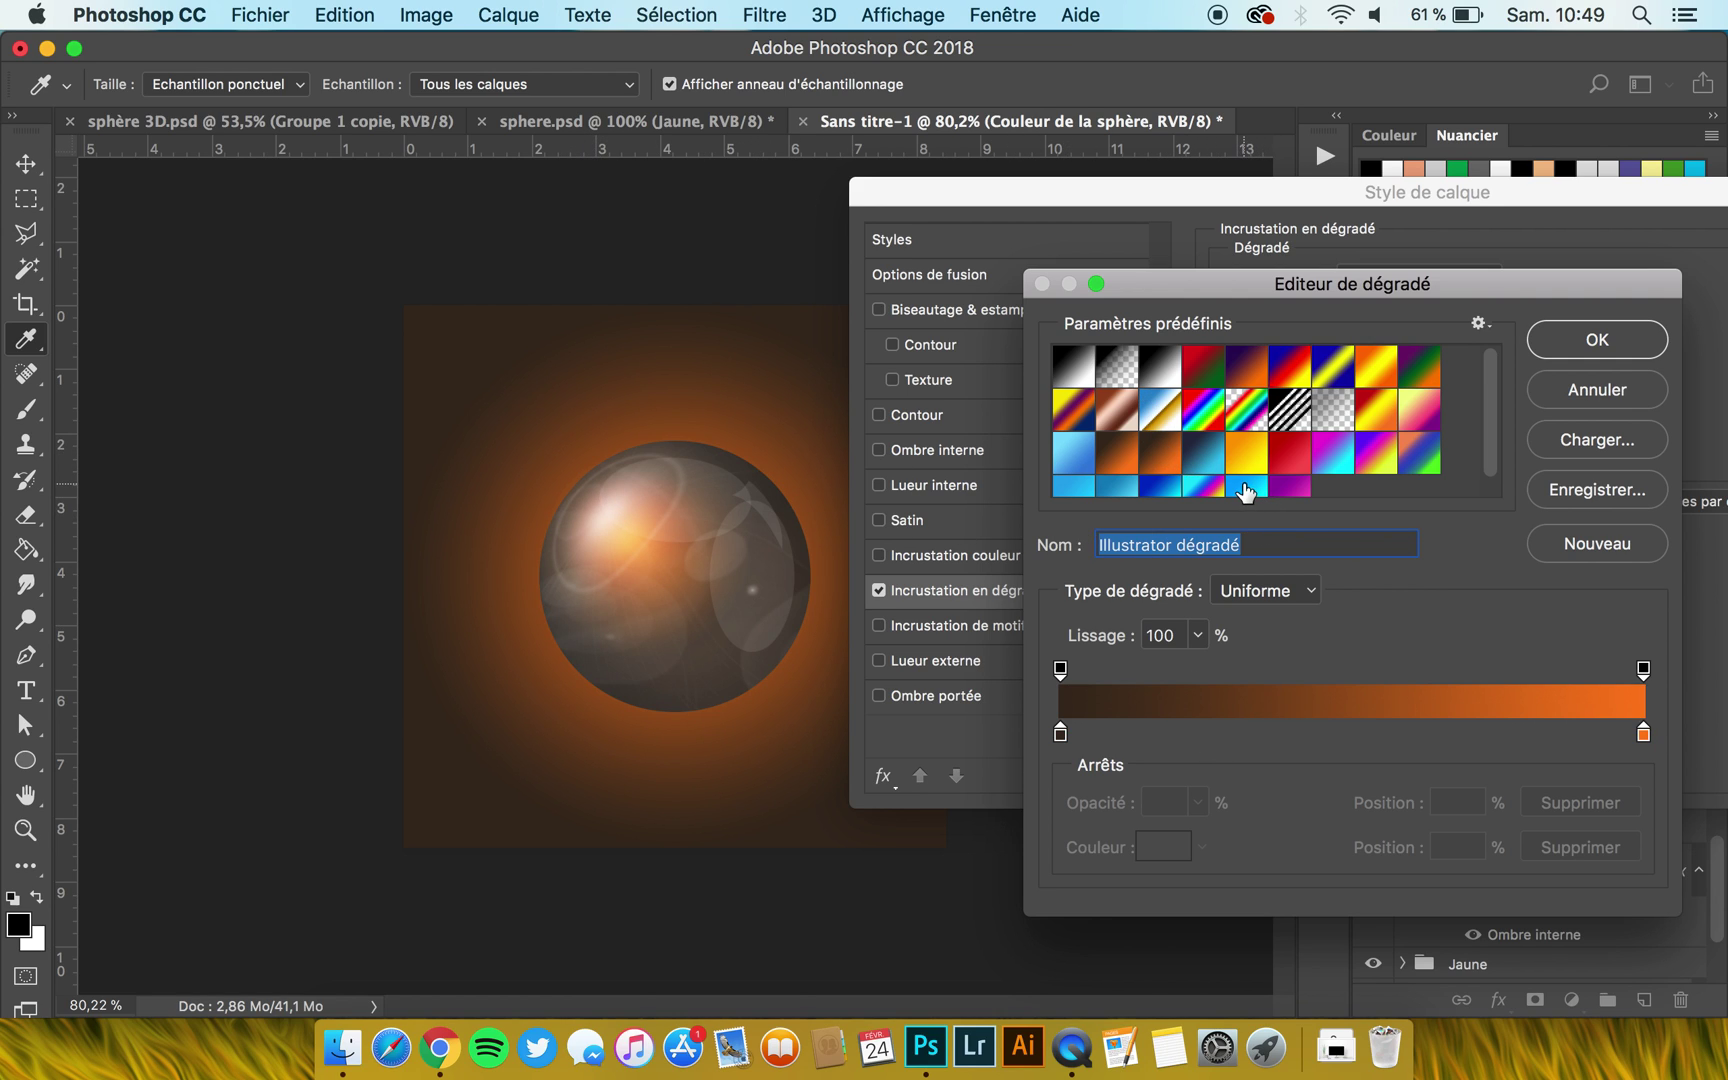
pyautogui.click(1245, 487)
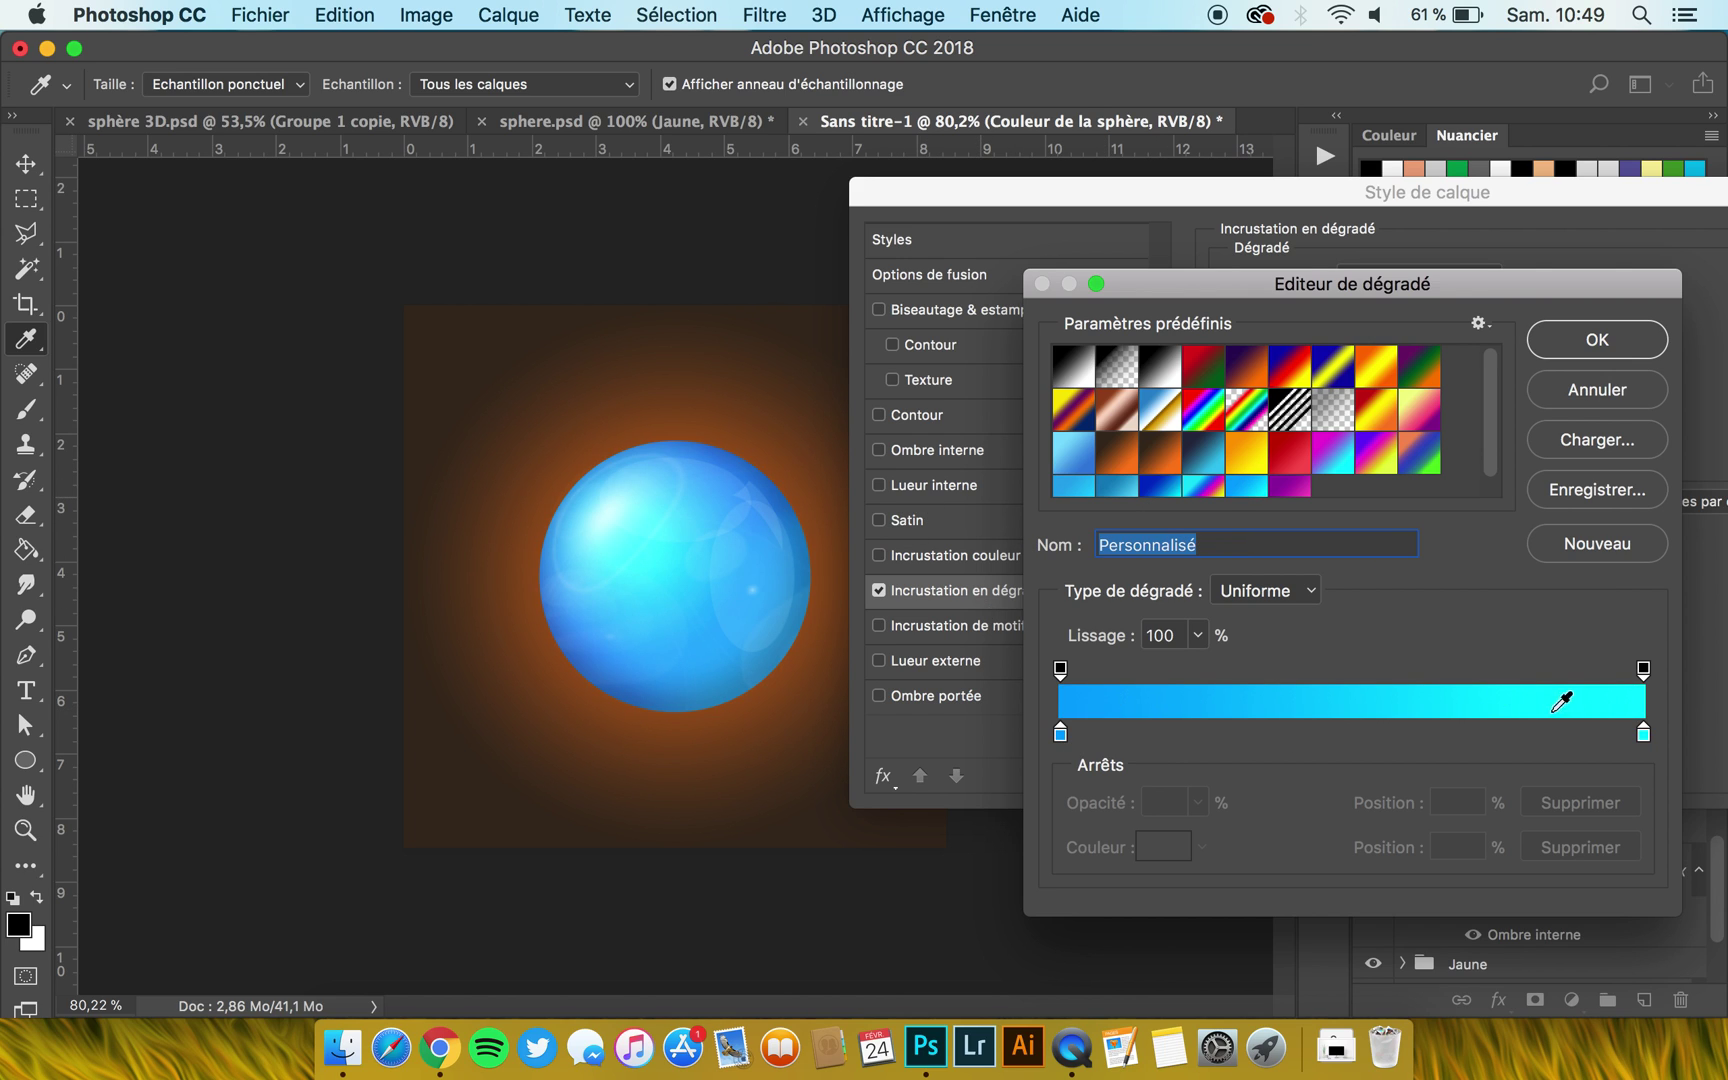
# Check the gradient's blue end colour, try #51fdff for the cyan end, and cancel that colour change.
pyautogui.click(1060, 735)
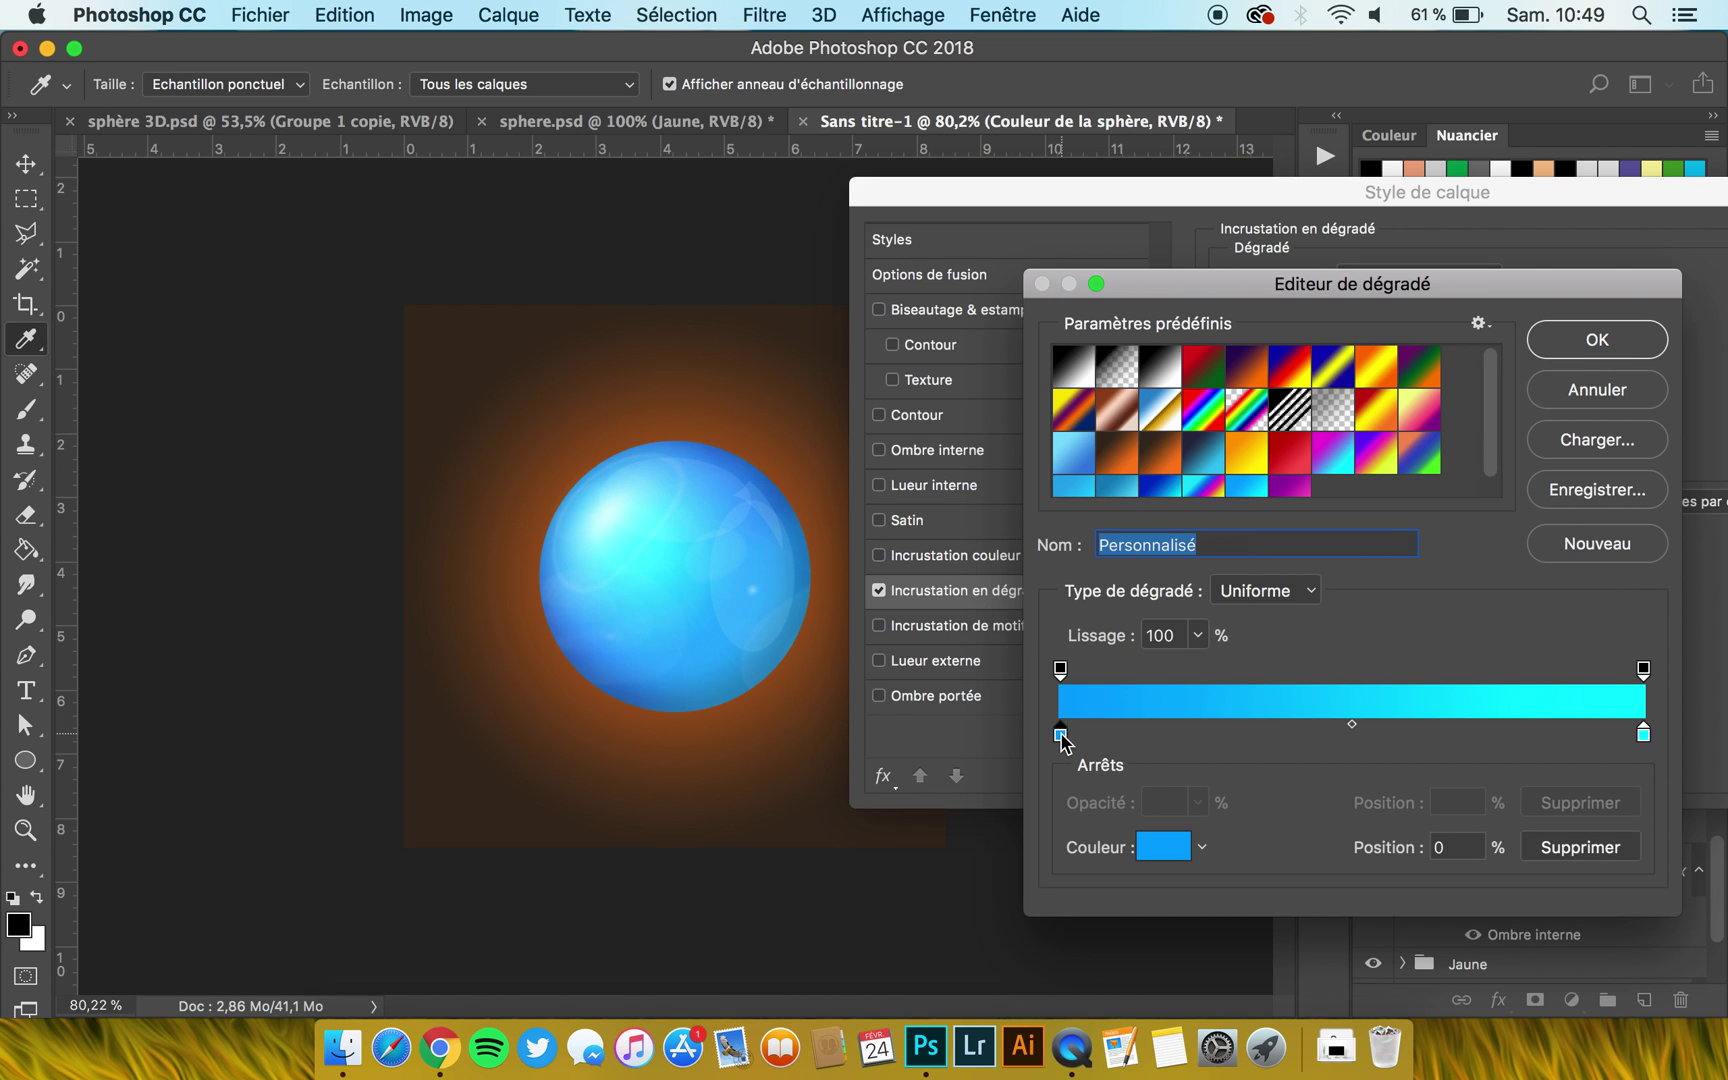
pyautogui.doubleClick(1060, 735)
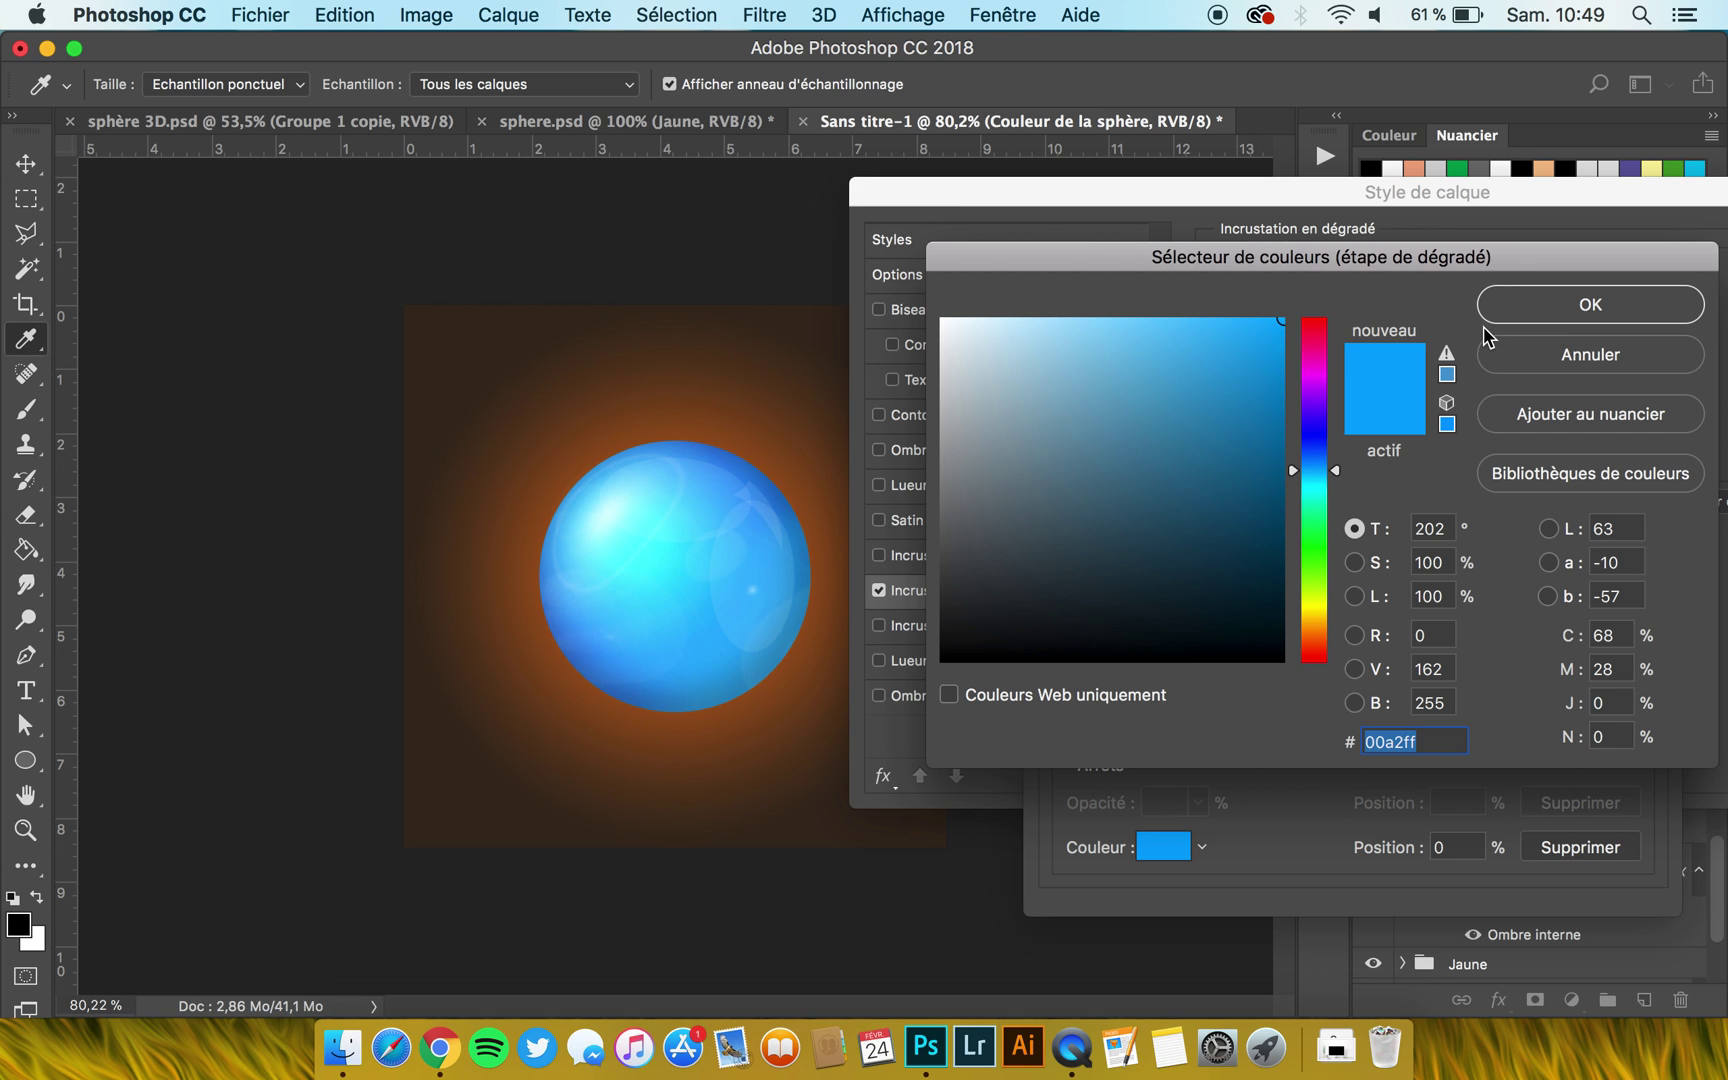
pyautogui.click(1660, 310)
pyautogui.doubleClick(1643, 735)
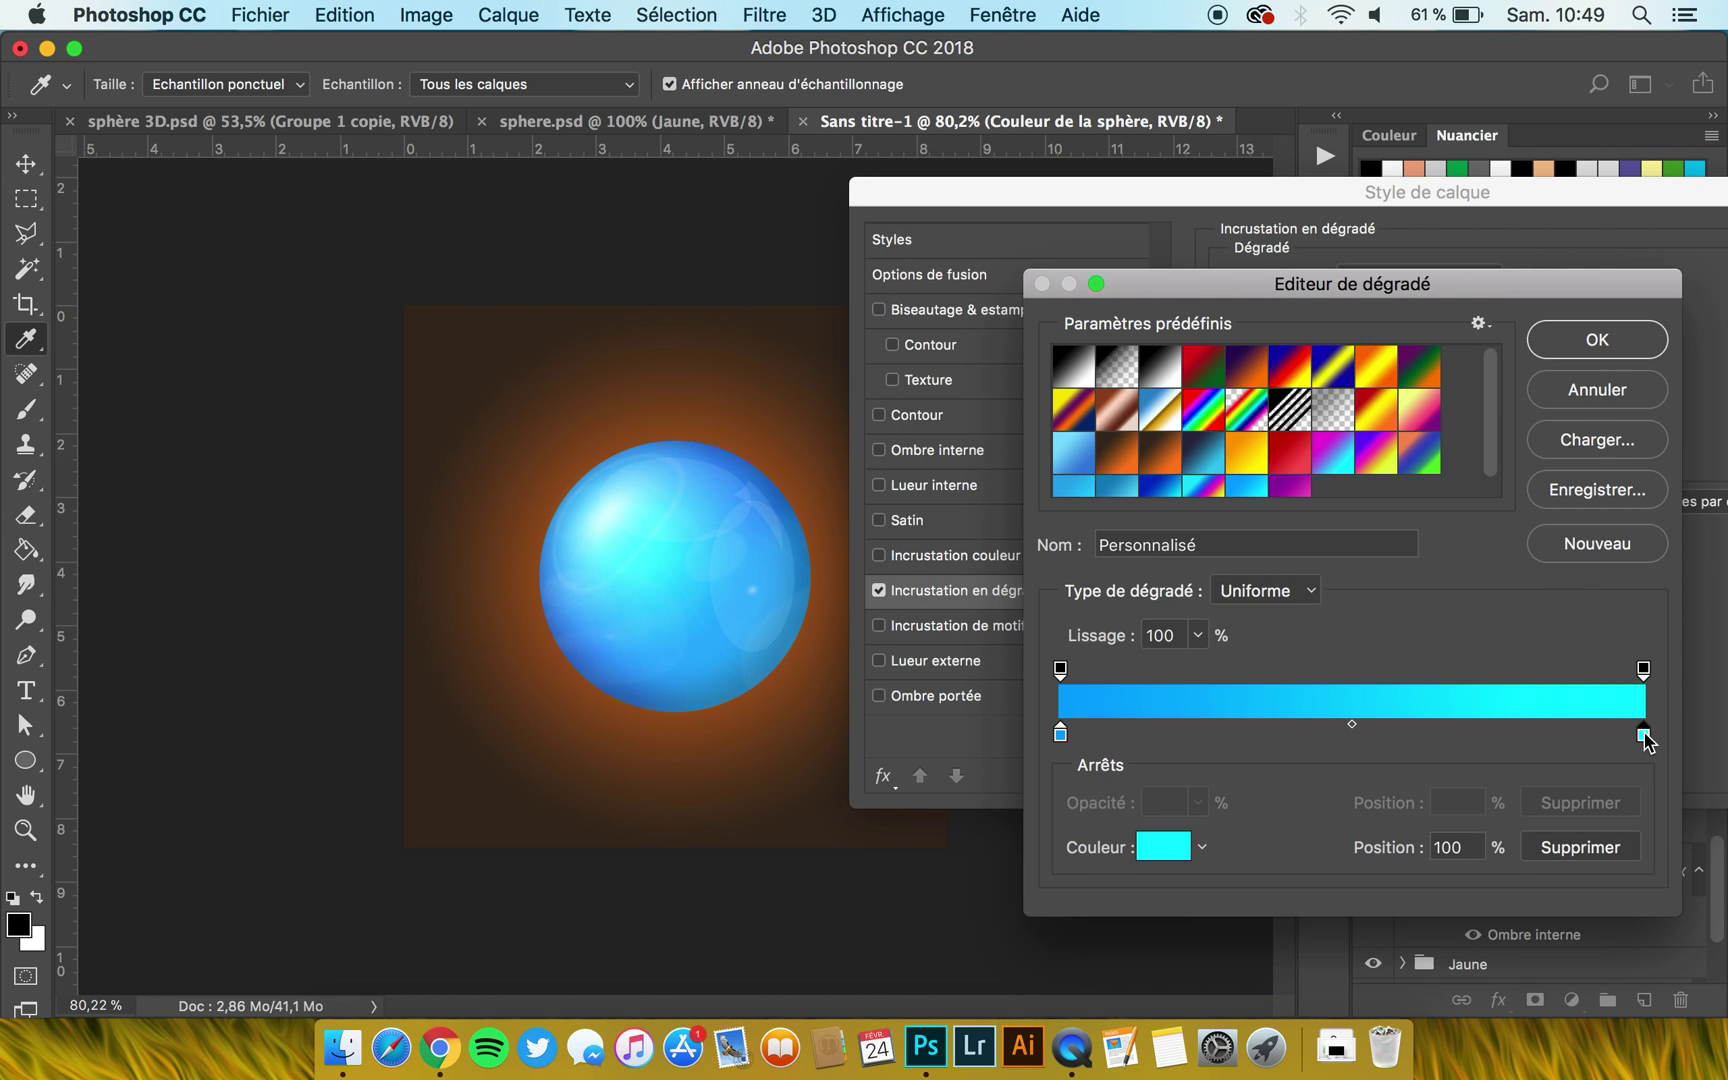
pyautogui.moveTo(1270, 331)
pyautogui.mouseDown()
pyautogui.moveTo(1281, 409)
pyautogui.moveTo(1281, 313)
pyautogui.moveTo(1224, 318)
pyautogui.mouseUp()
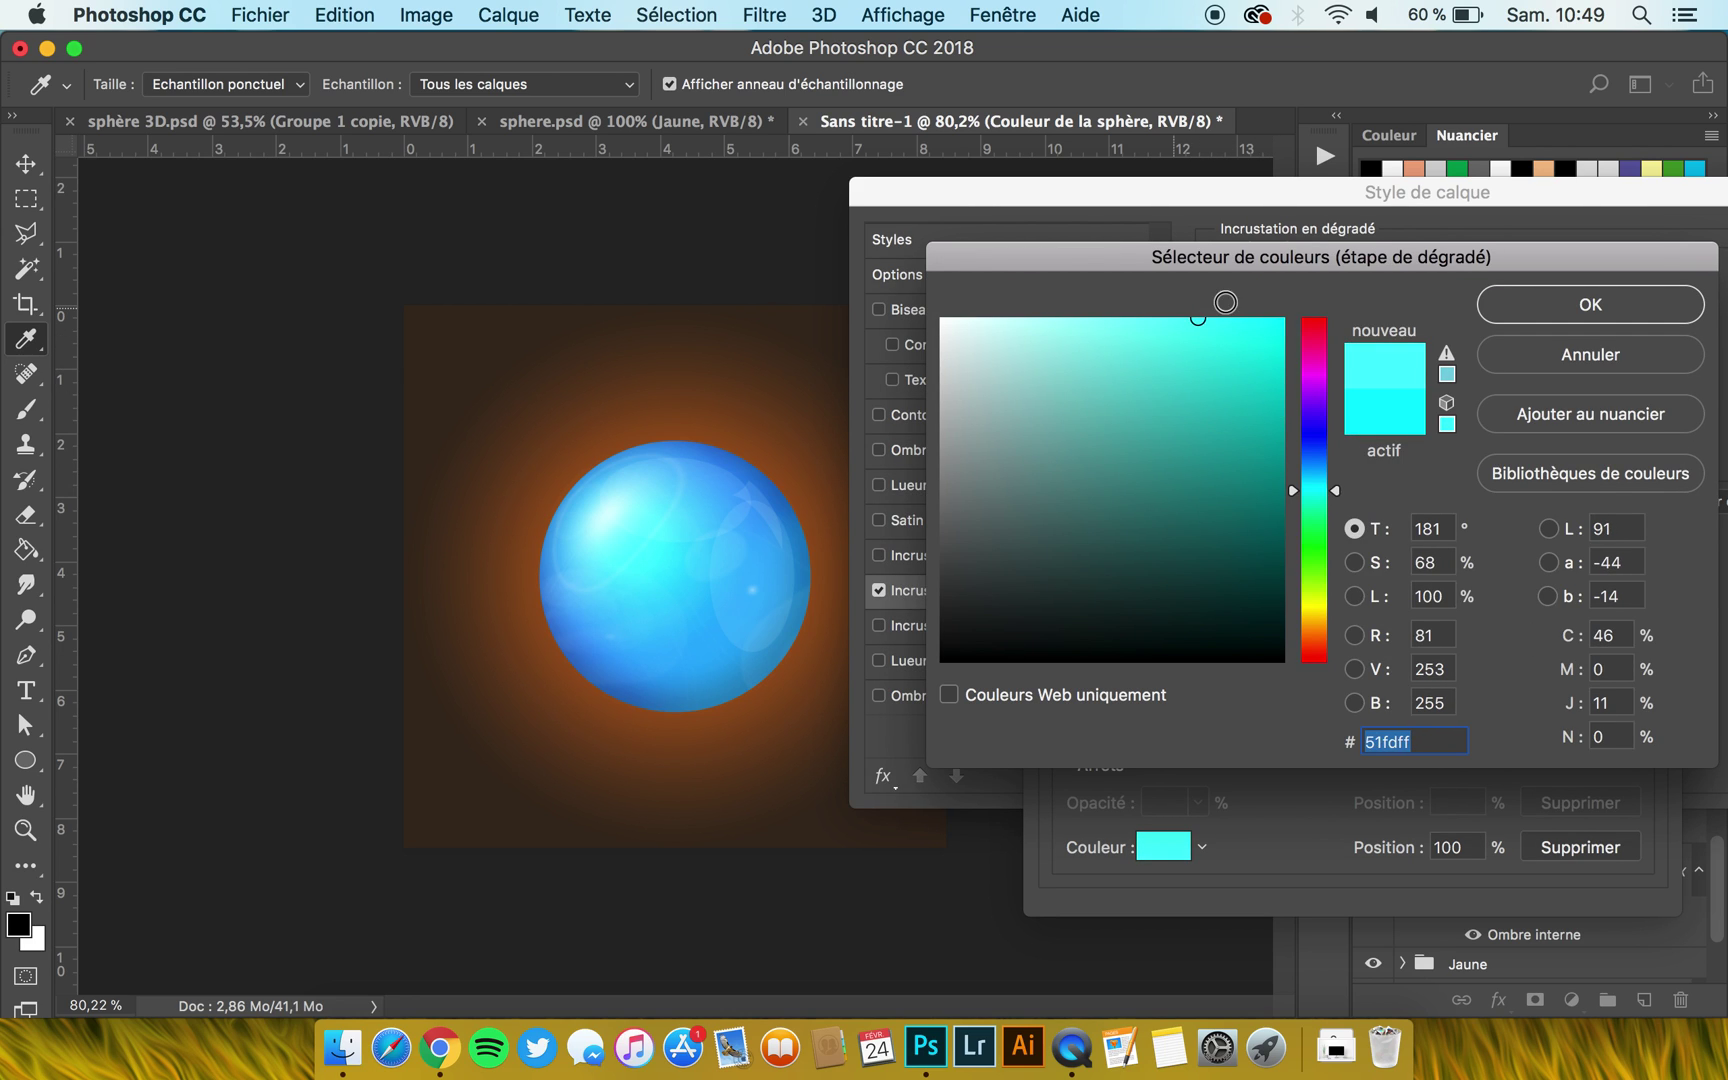
pyautogui.click(1617, 370)
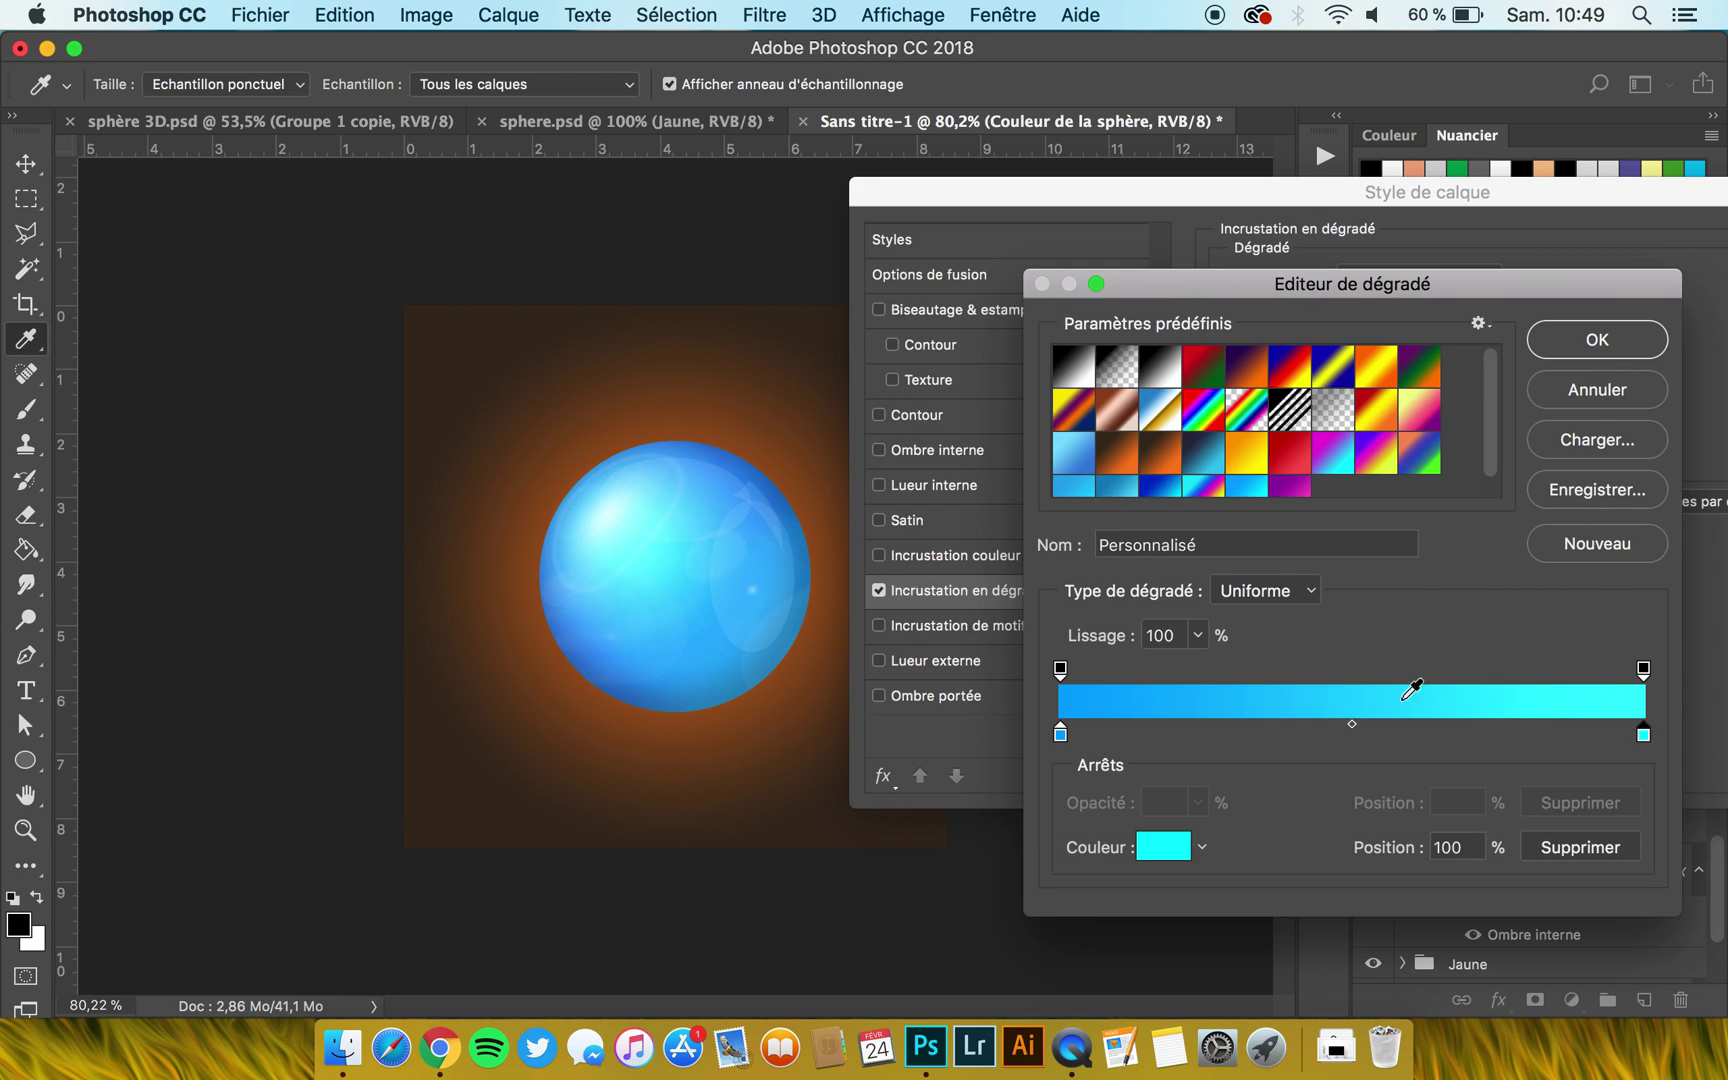
# Accept the blue-to-cyan gradient, fine-tune the gradient overlay's scale, and apply the layer style.
pyautogui.click(1588, 358)
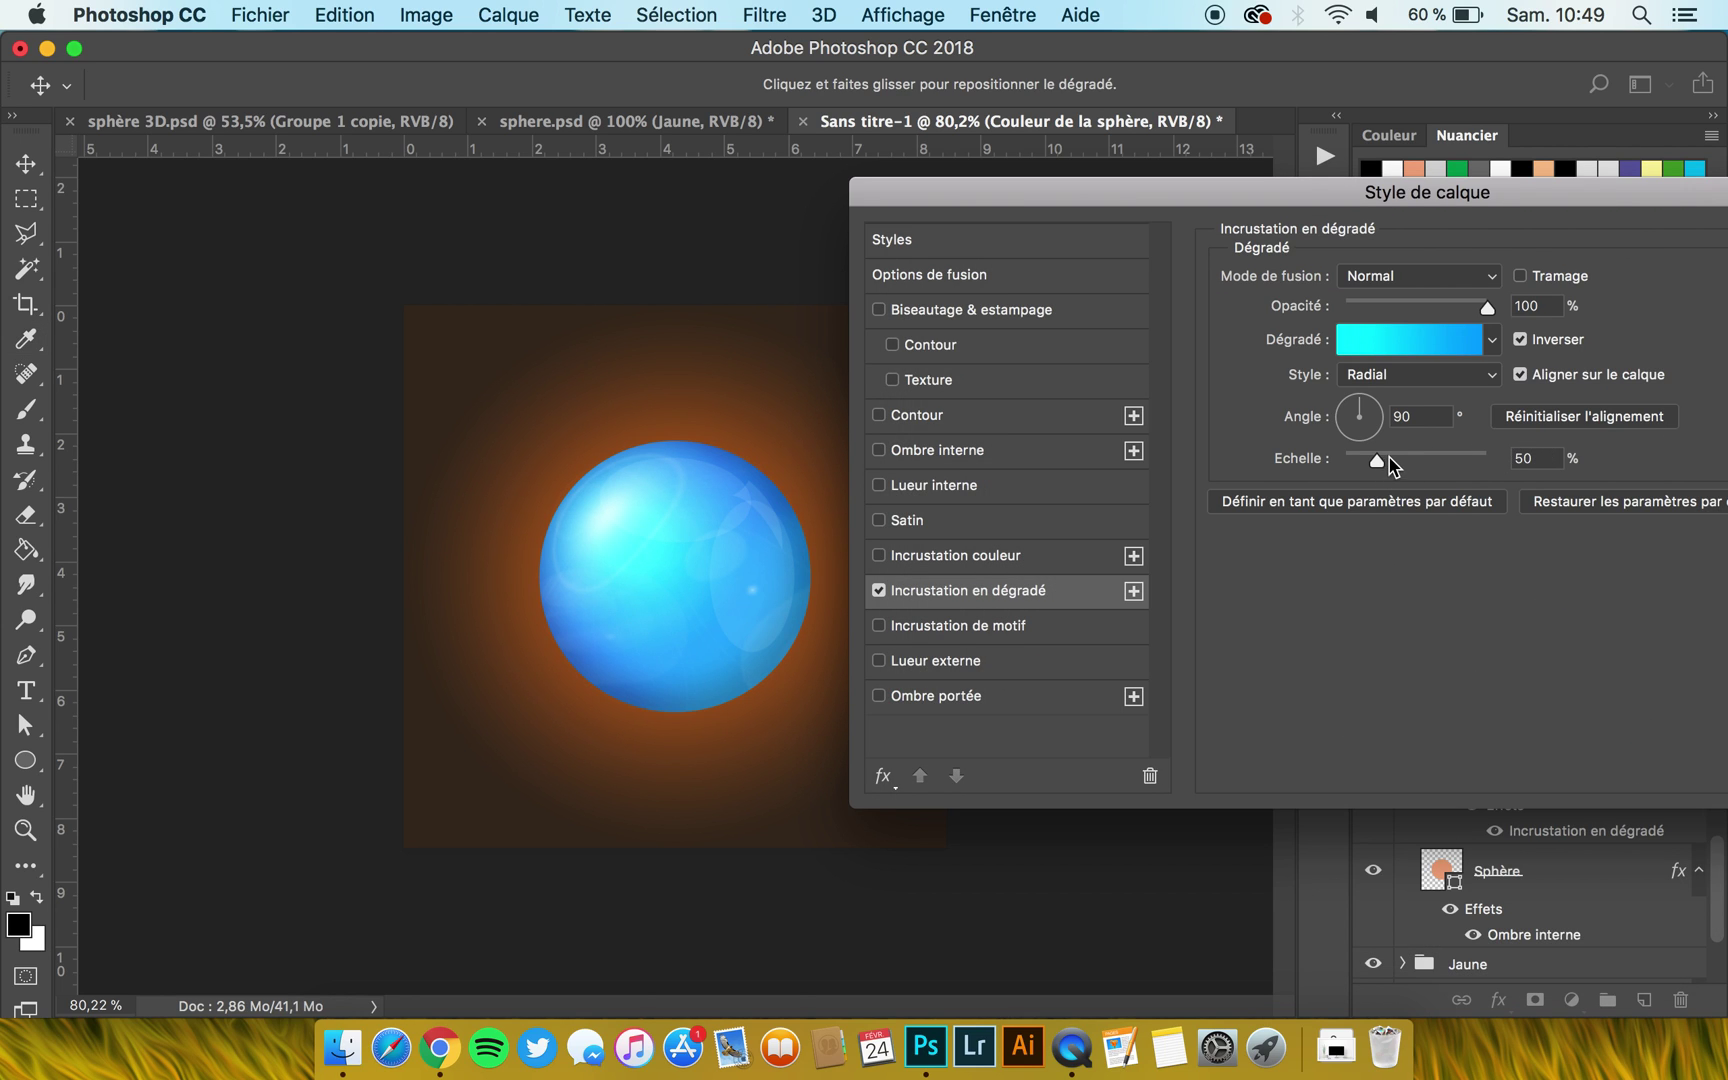
pyautogui.moveTo(1378, 465)
pyautogui.mouseDown()
pyautogui.moveTo(1404, 463)
pyautogui.moveTo(1352, 460)
pyautogui.moveTo(1391, 465)
pyautogui.mouseUp()
pyautogui.press('Return')
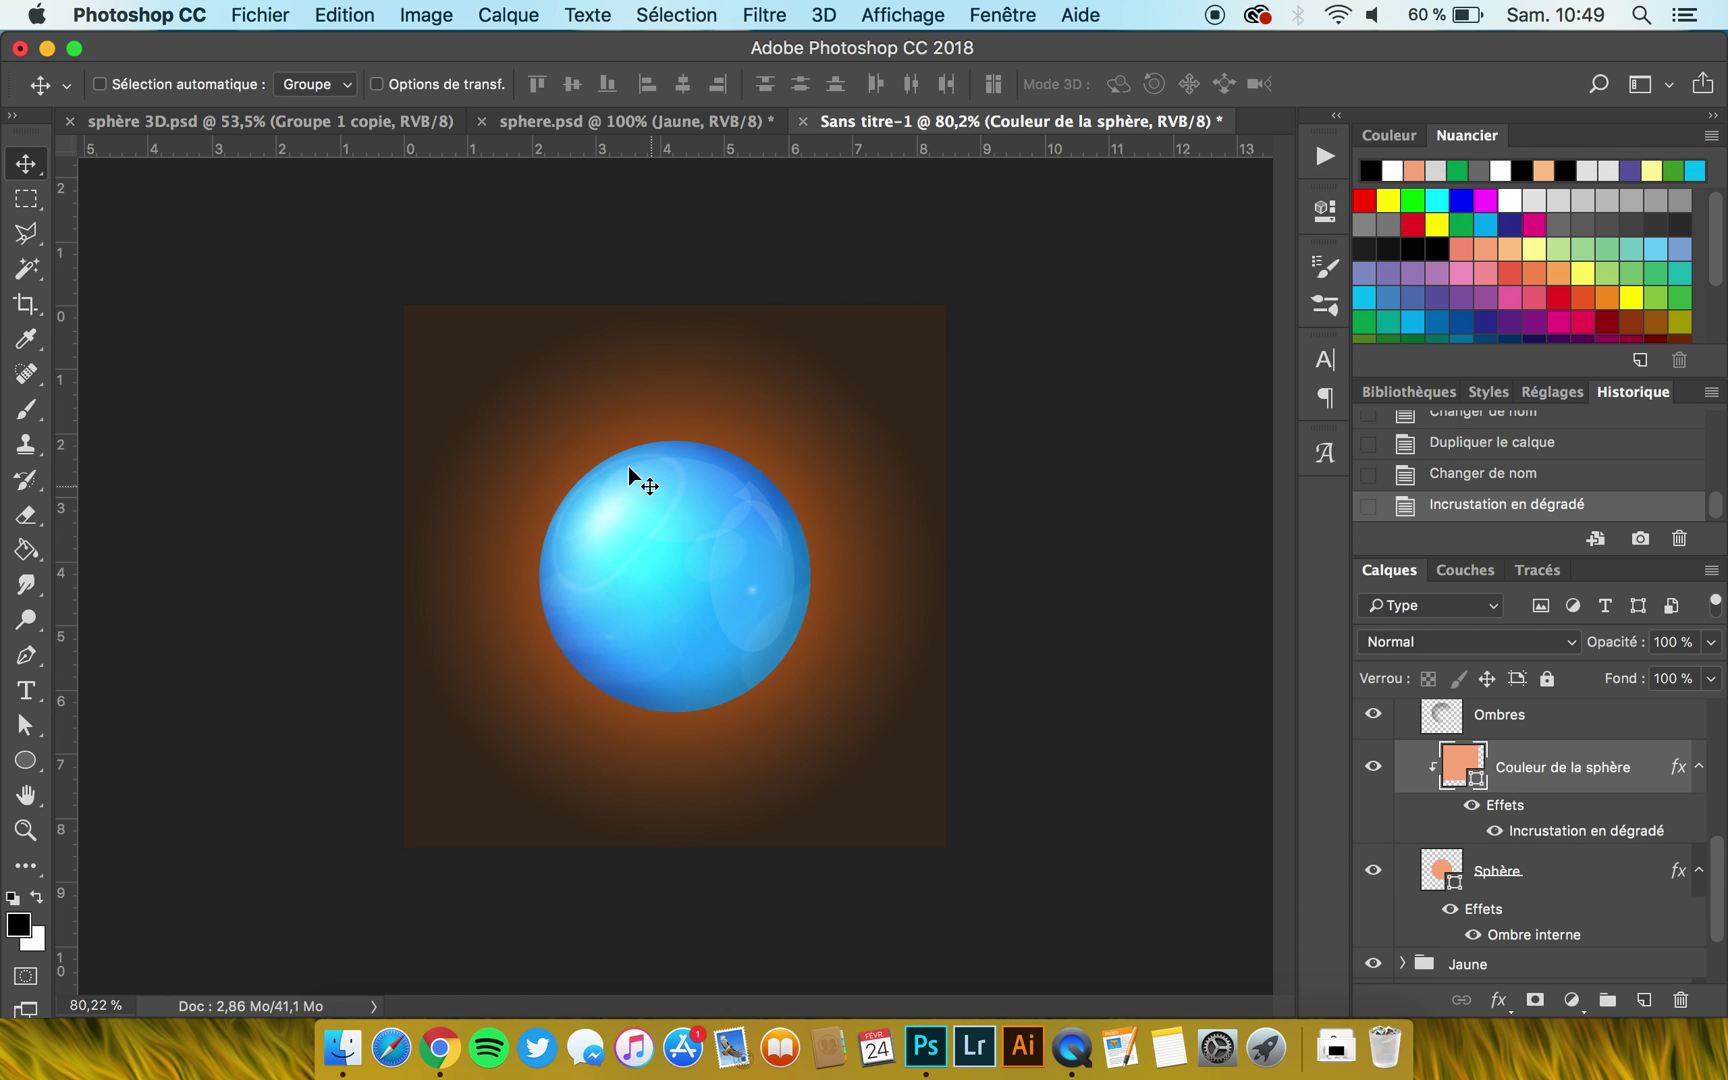
# Set the opacity of the Ellipse 1 layer in the Bleu group to 8%.
pyautogui.scroll(3, 659, 501)
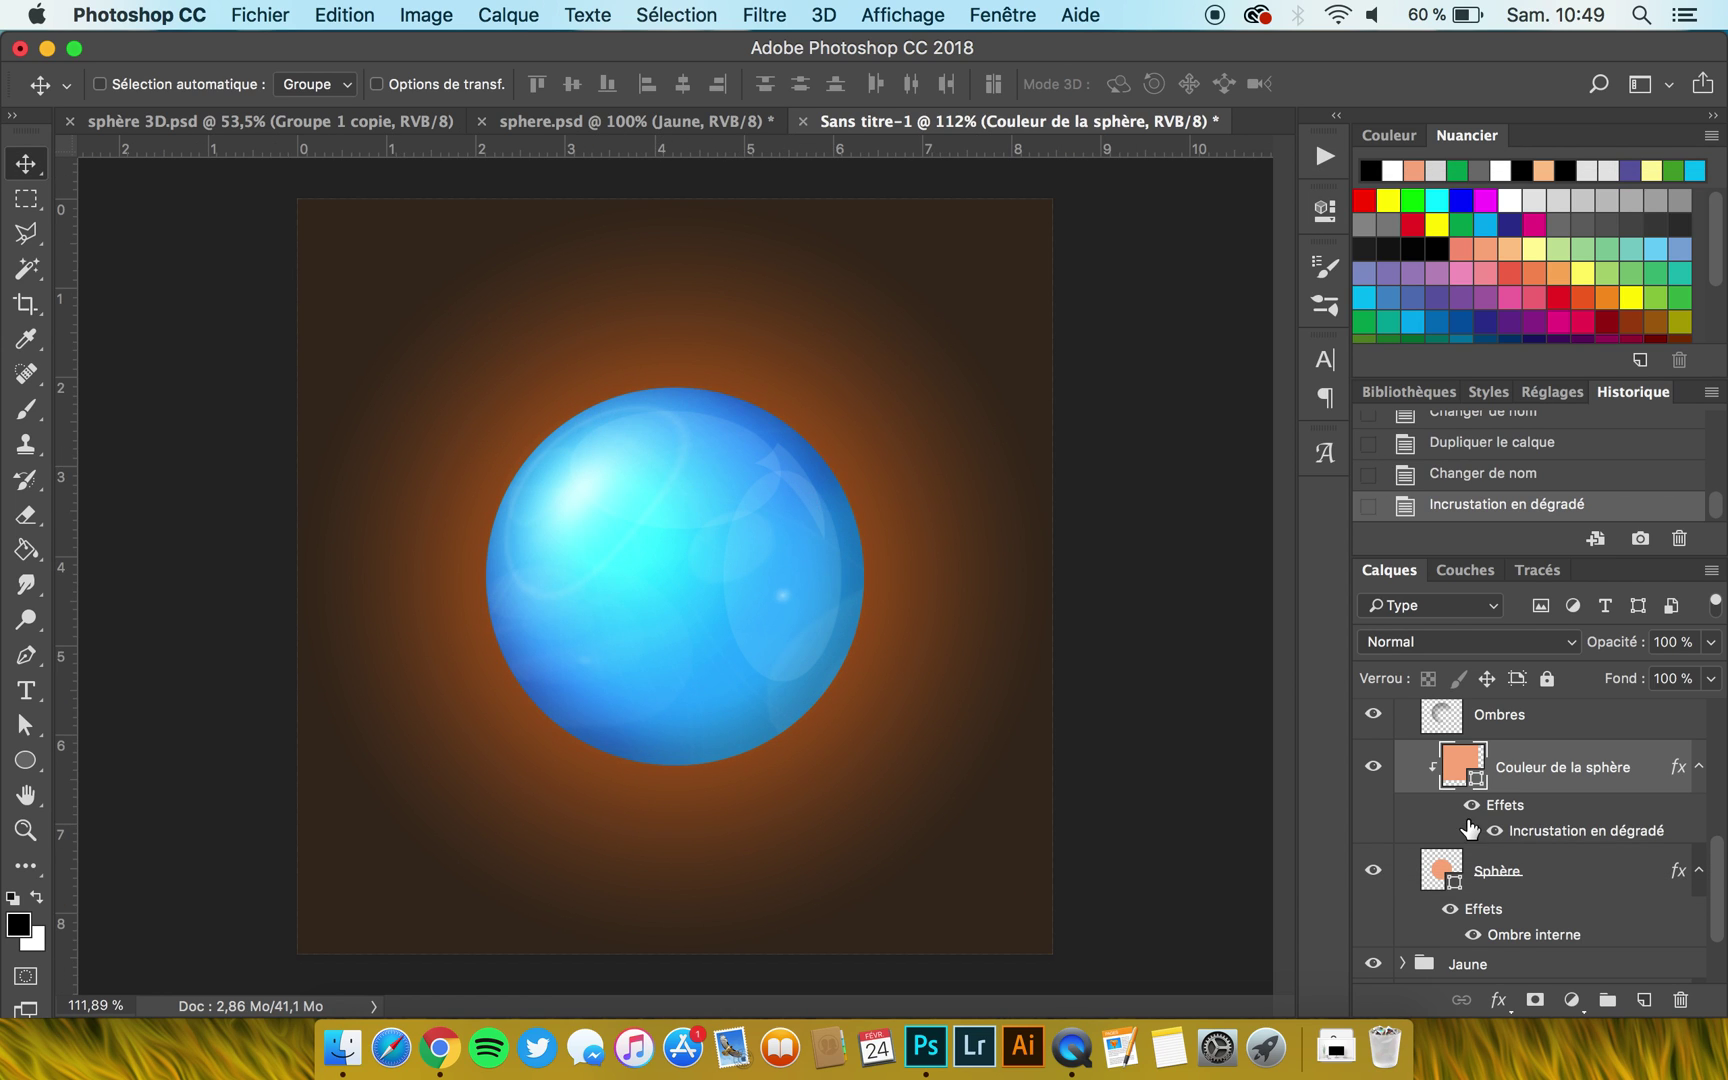
pyautogui.scroll(5, 1607, 848)
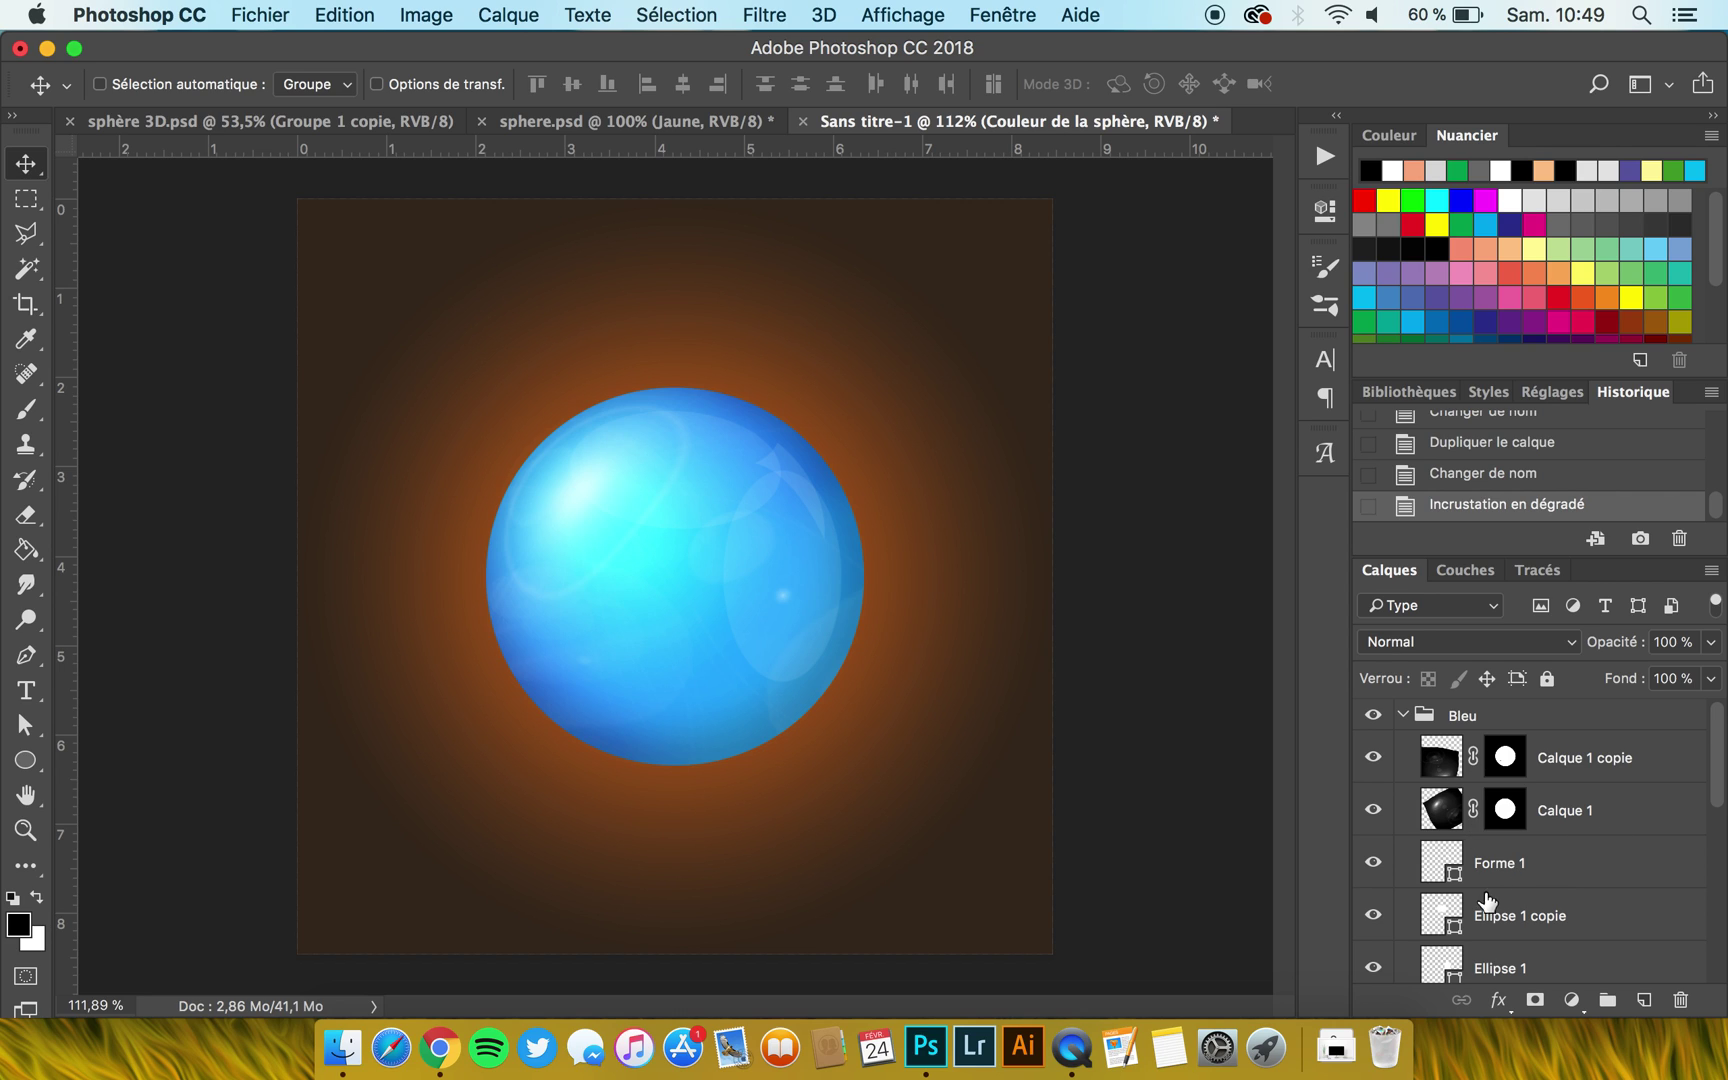
pyautogui.click(1556, 880)
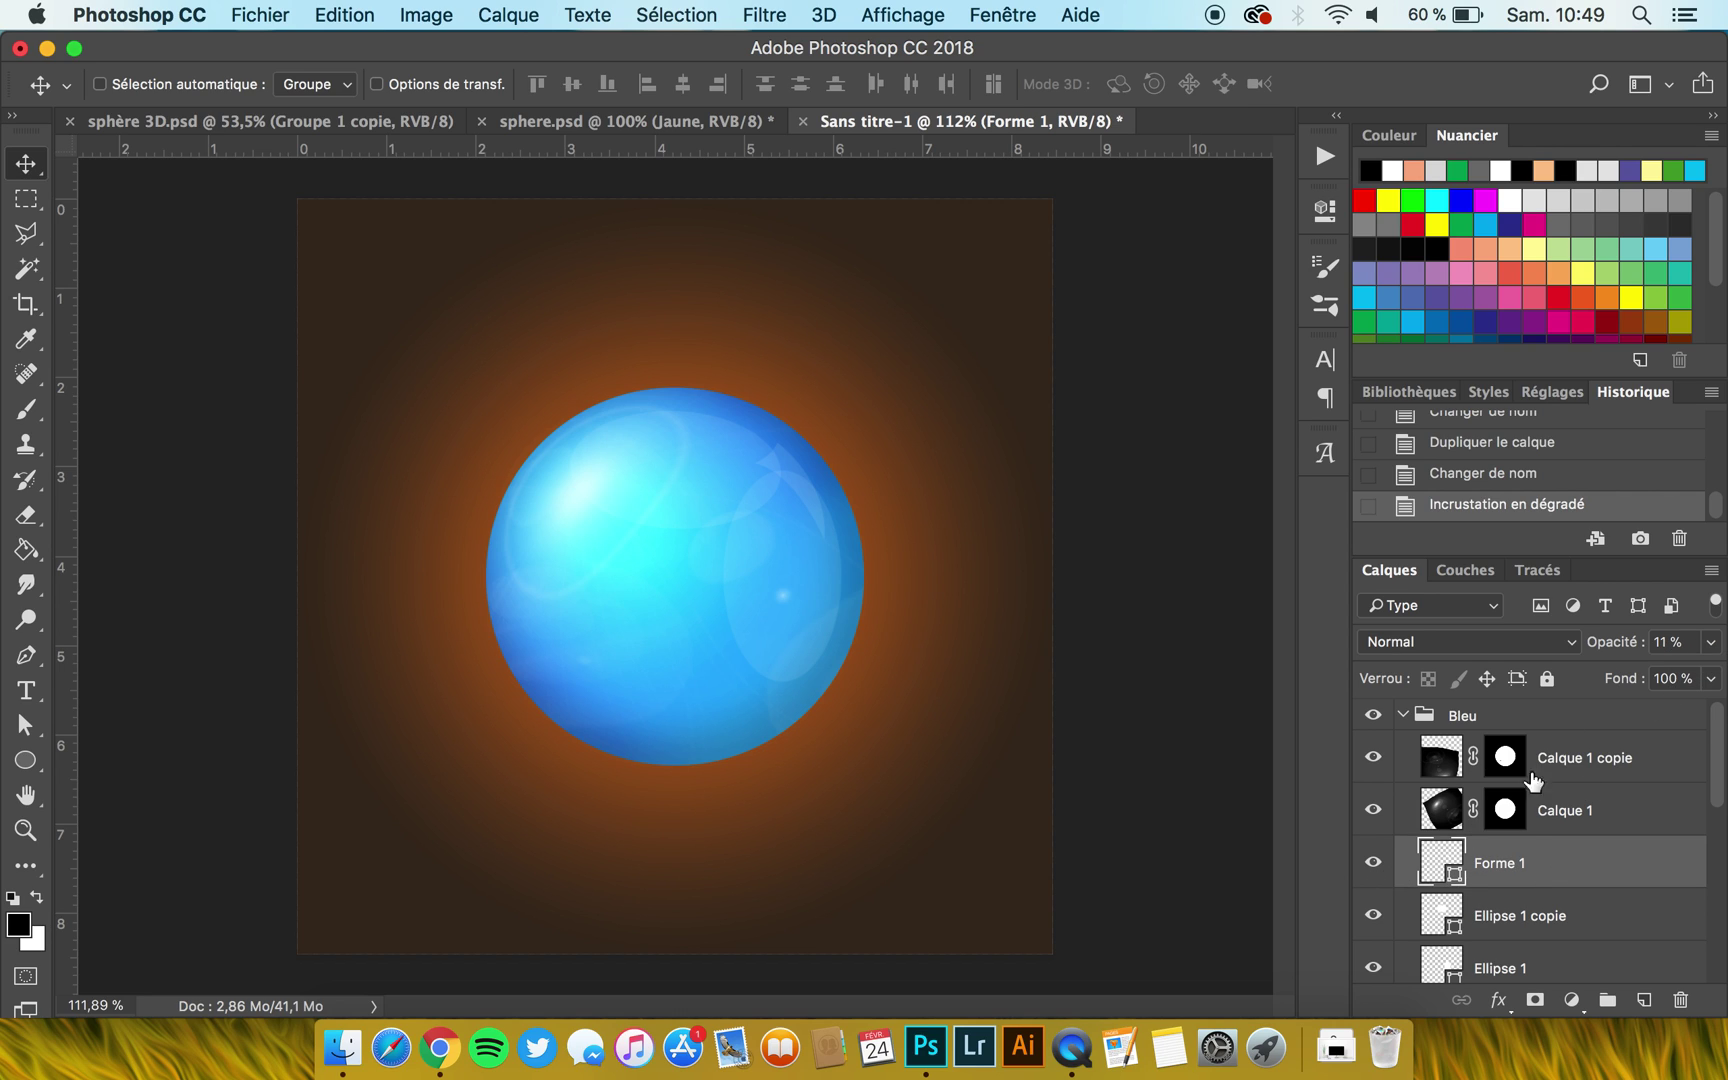
pyautogui.click(1510, 967)
pyautogui.click(1685, 645)
pyautogui.write('8')
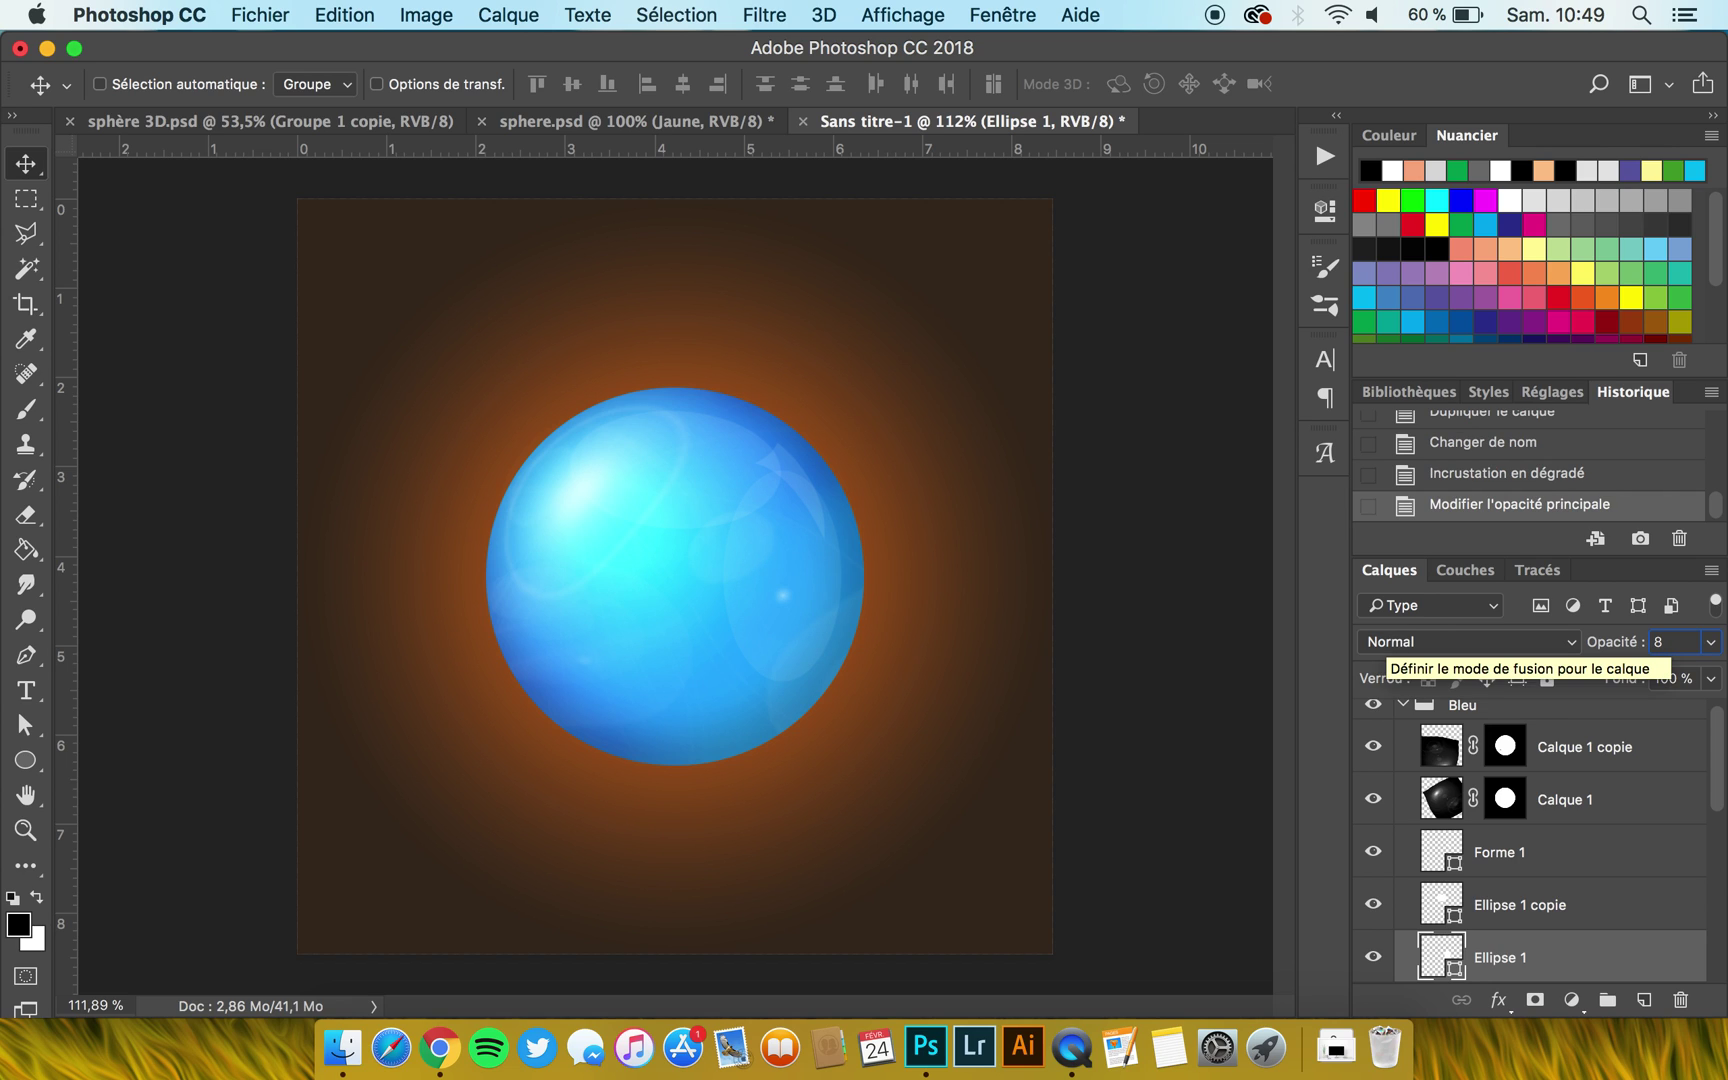
# Collapse the Bleu group and hide it to reveal the yellow sphere.
pyautogui.scroll(-3, 532, 432)
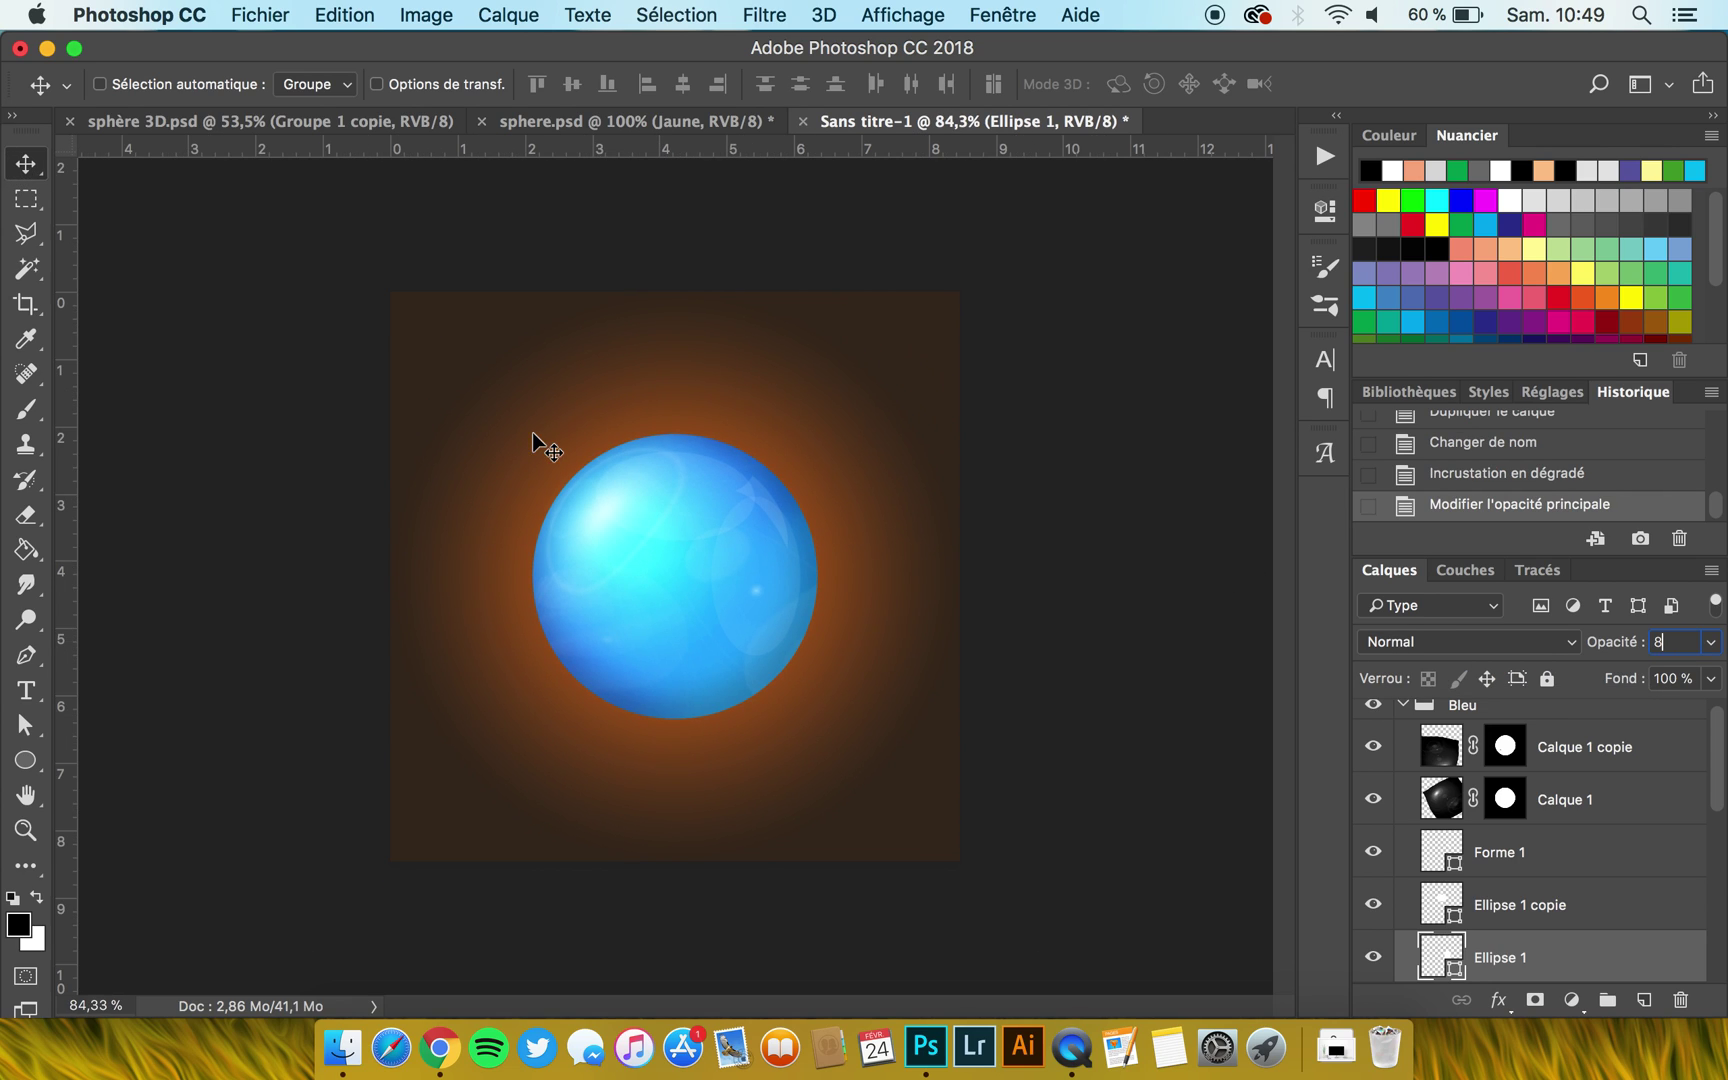
pyautogui.scroll(1, 1436, 728)
pyautogui.click(1408, 717)
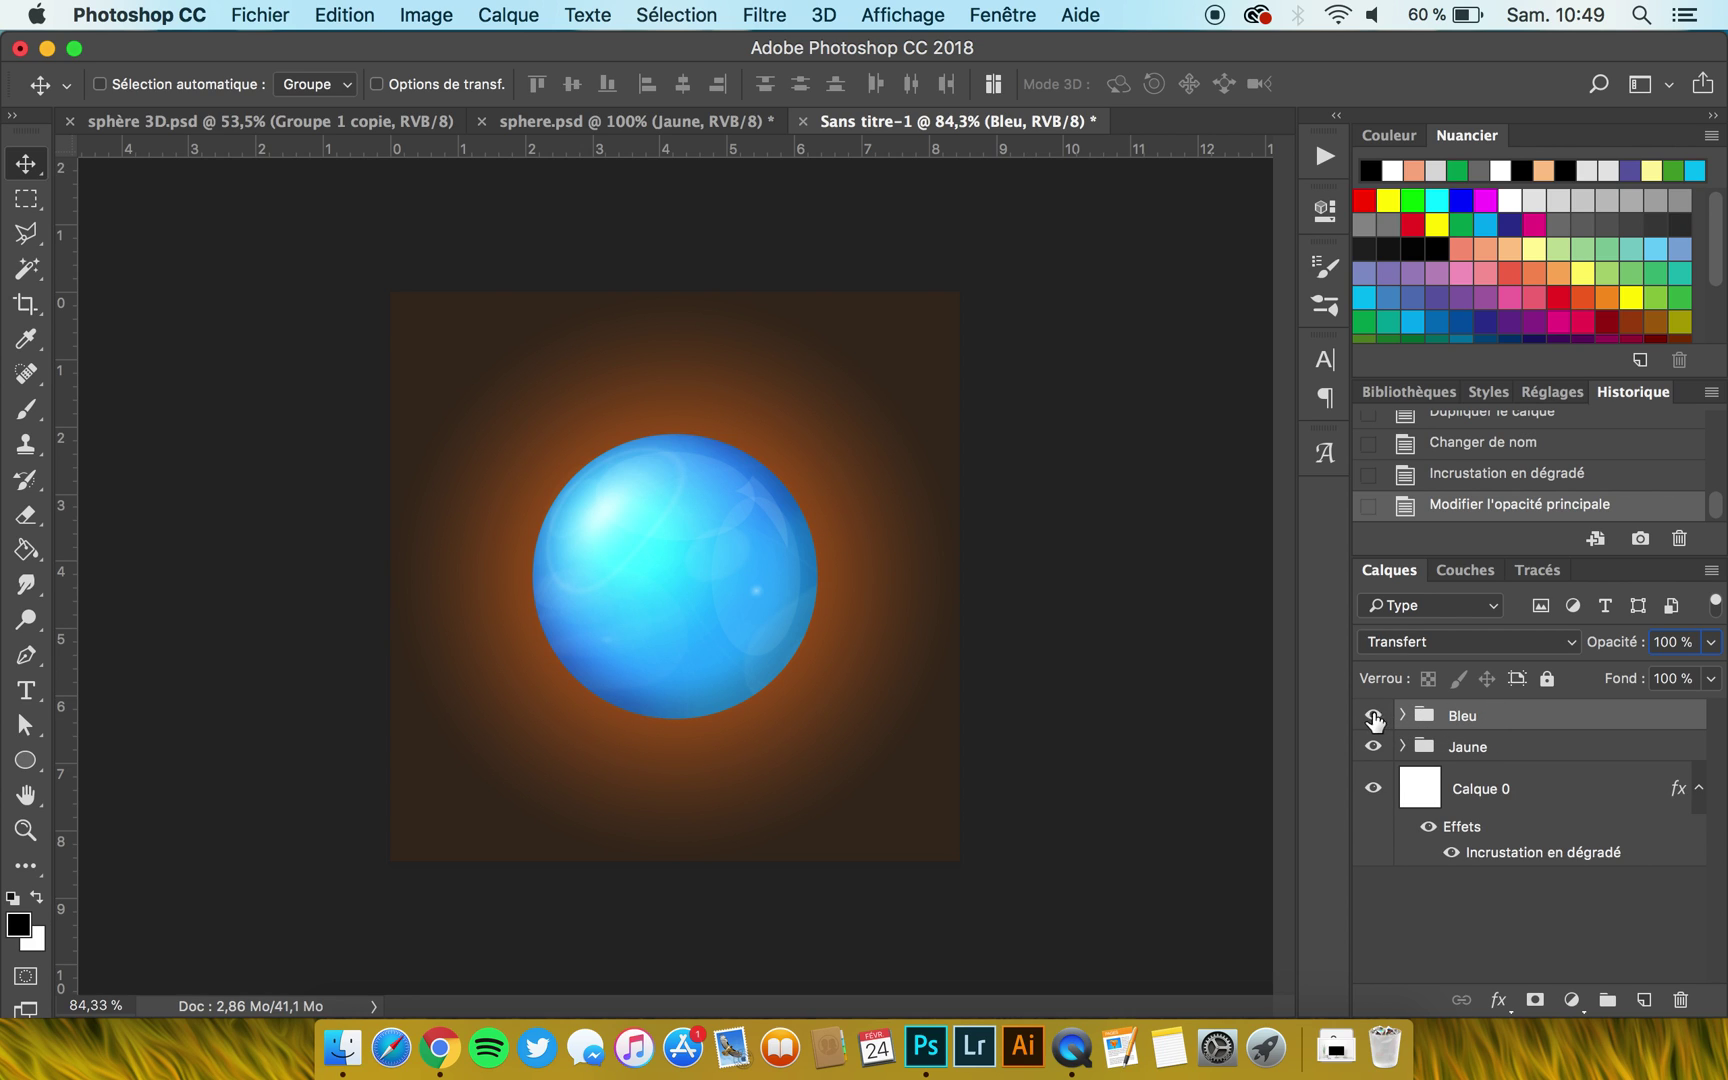
pyautogui.click(1373, 716)
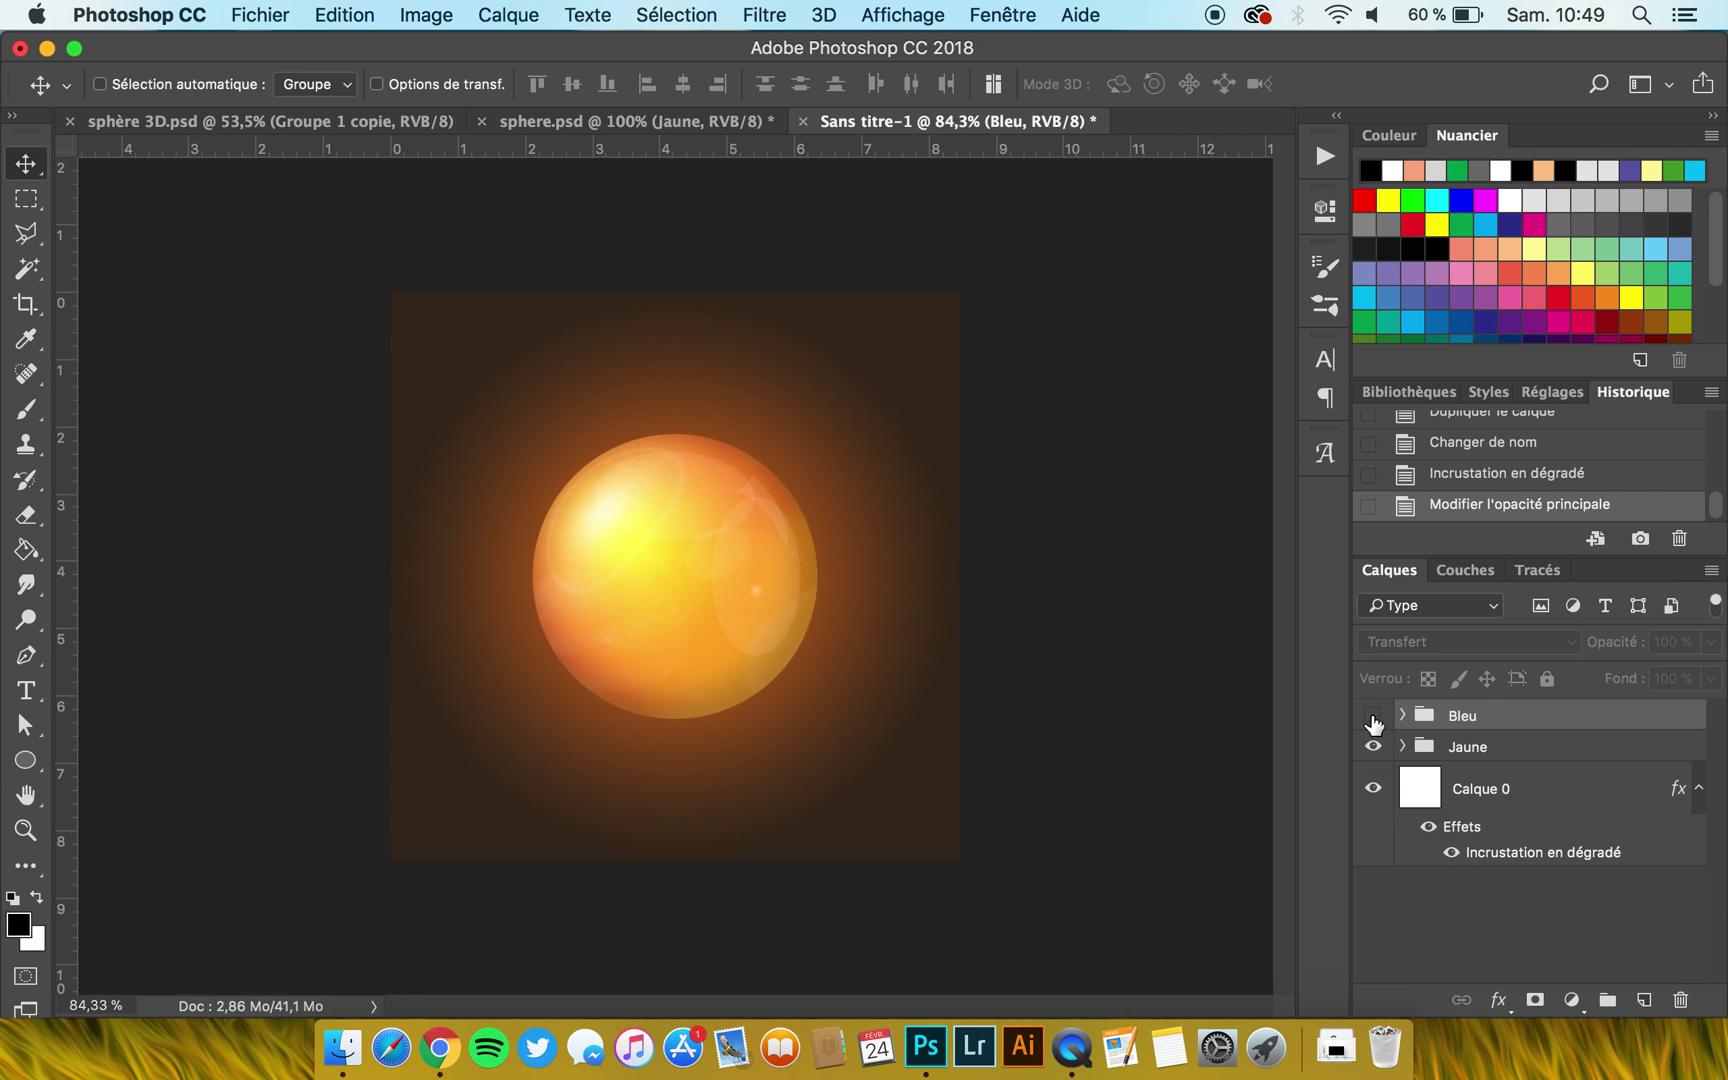
# Switch to the sphère 3D.psd document to view its orange and striped spheres.
pyautogui.scroll(1, 624, 370)
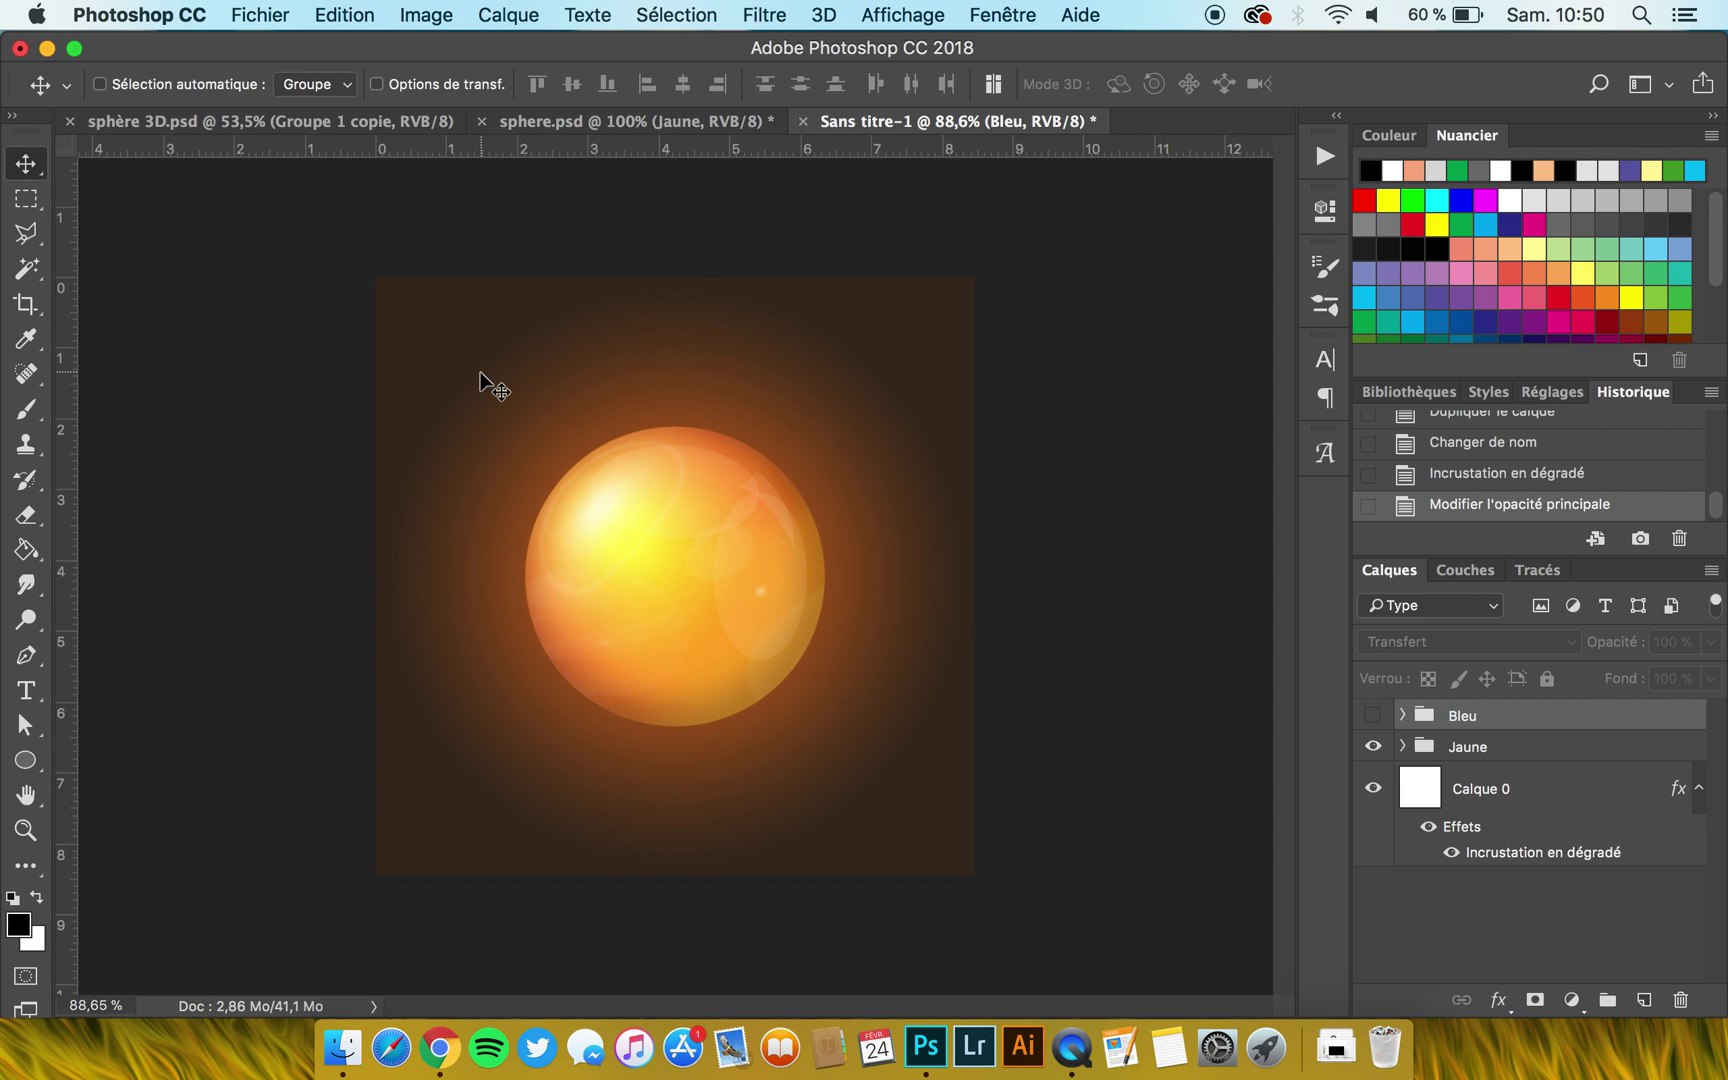
pyautogui.click(383, 124)
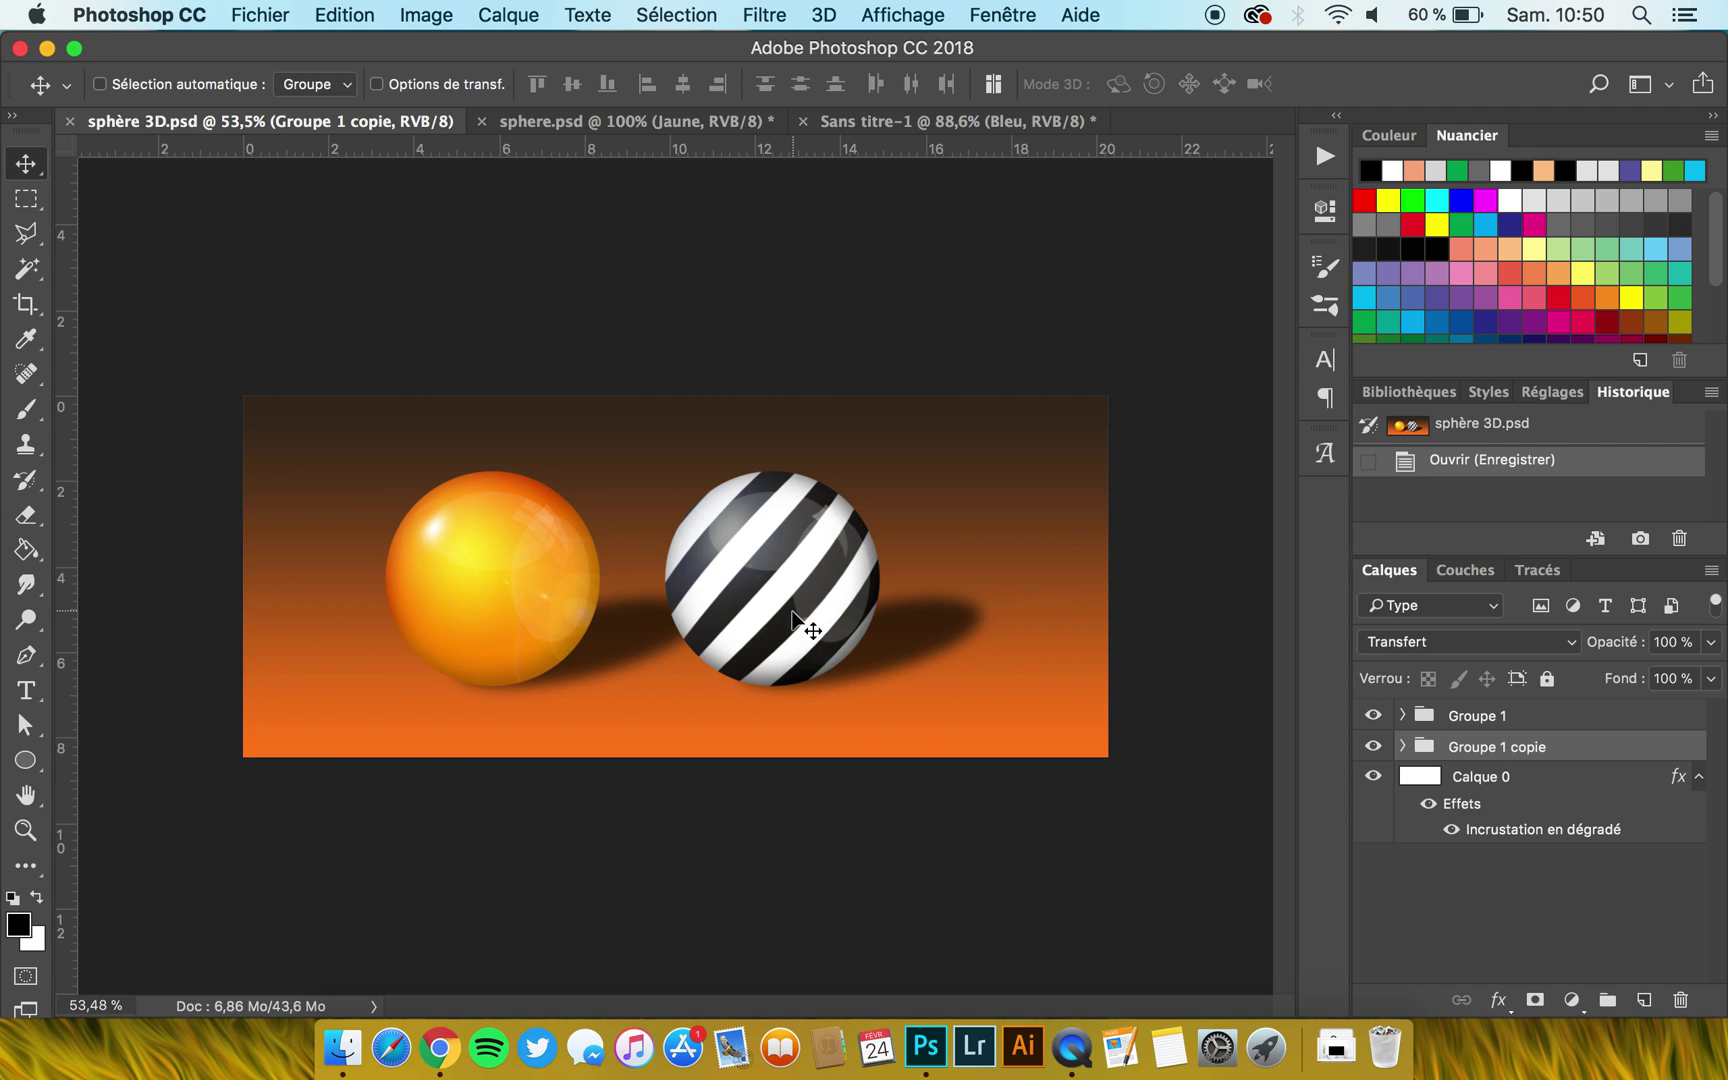